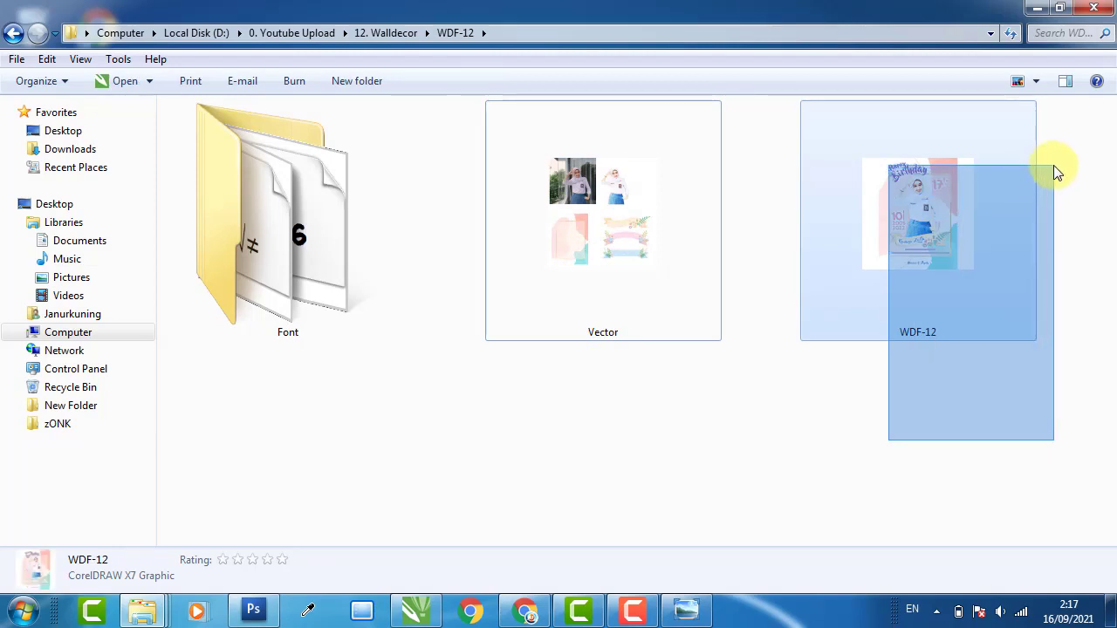
Switch to the browser, review the channel's YouTube comment notifications, and return to the WDF-12 folder.
{"action": "left_click", "coordinate": [957, 387]}
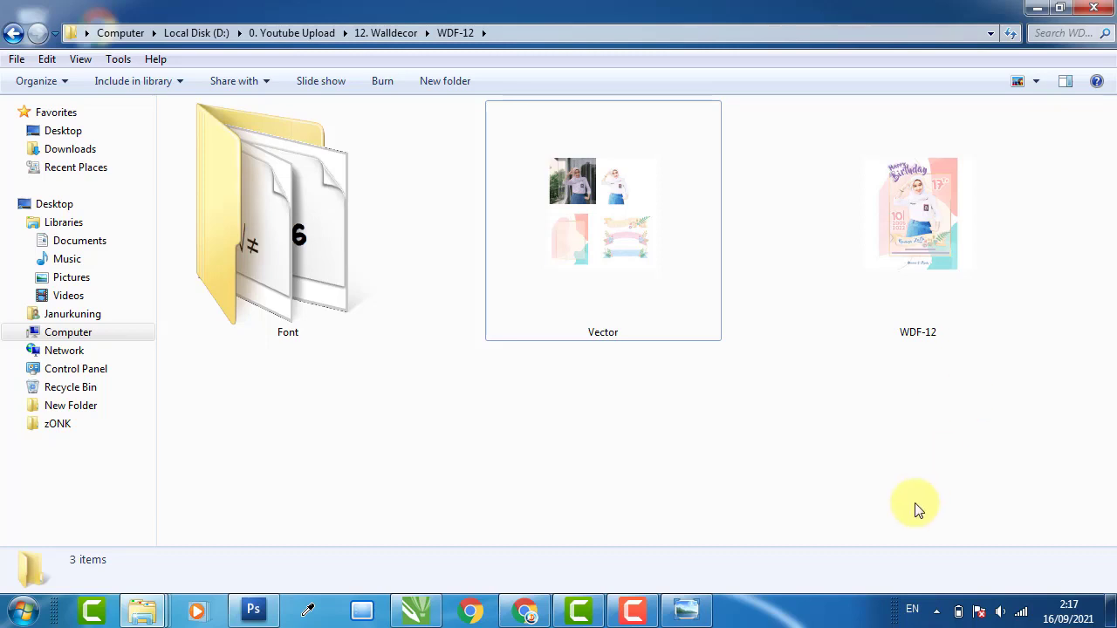
{"action": "left_click", "coordinate": [521, 611]}
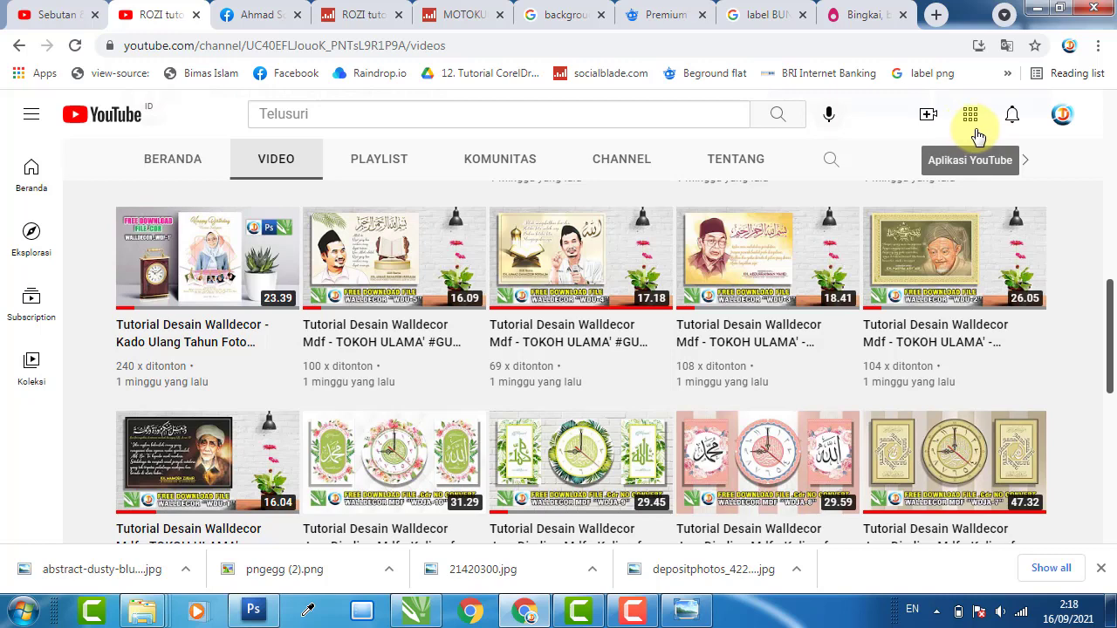
{"action": "left_click", "coordinate": [1010, 131]}
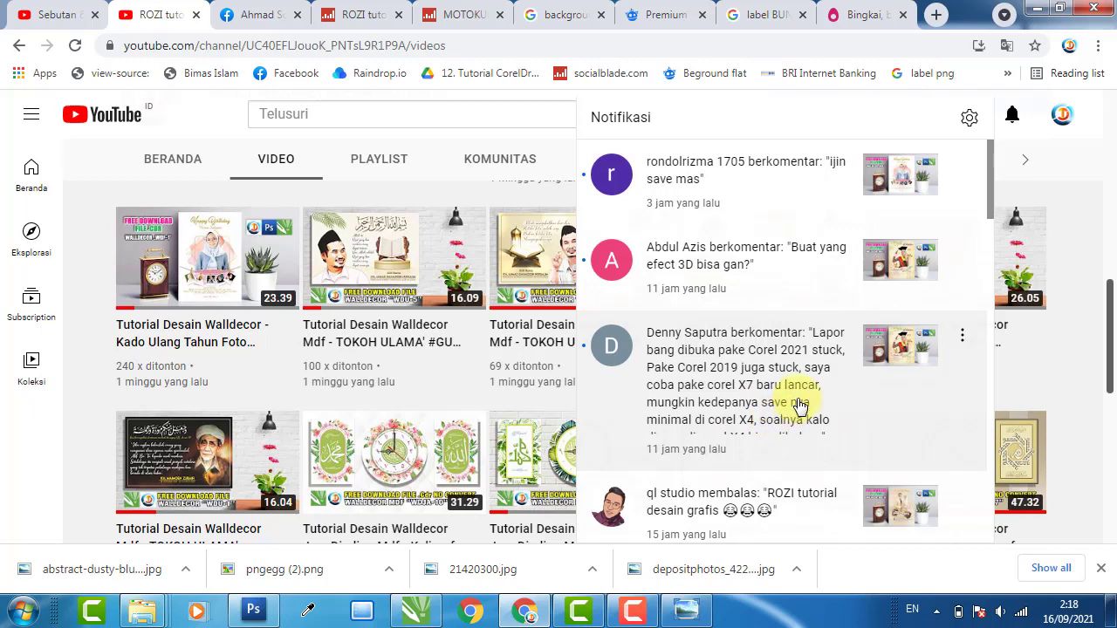
{"action": "left_click", "coordinate": [1037, 8]}
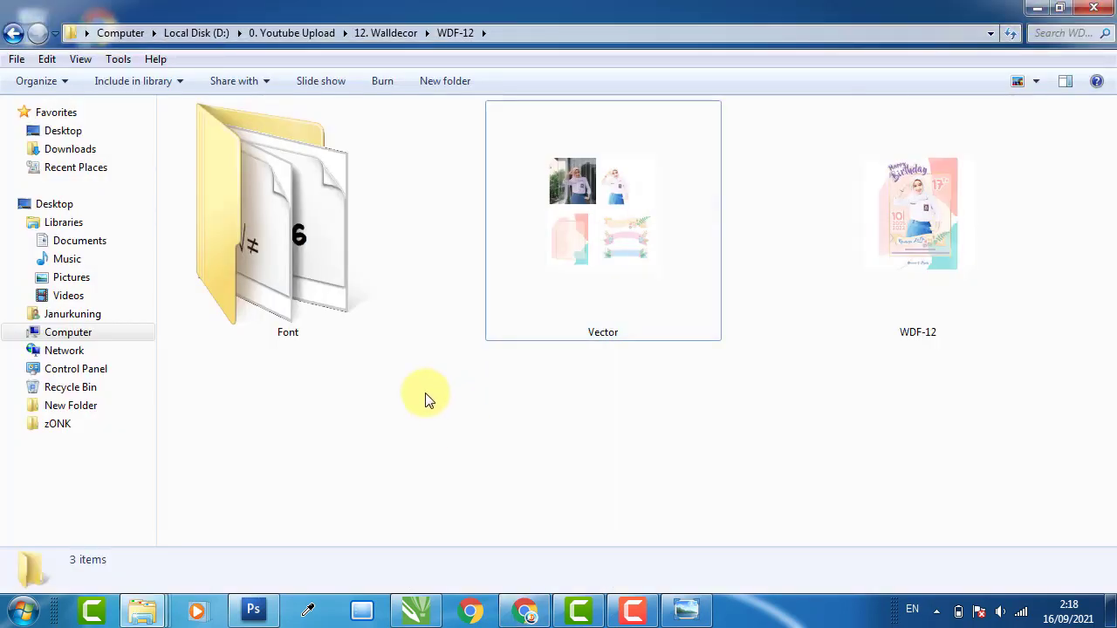
Open the Vector and WDF-12 design files from the WDF-12 folder in CorelDRAW.
{"action": "left_click", "coordinate": [644, 239]}
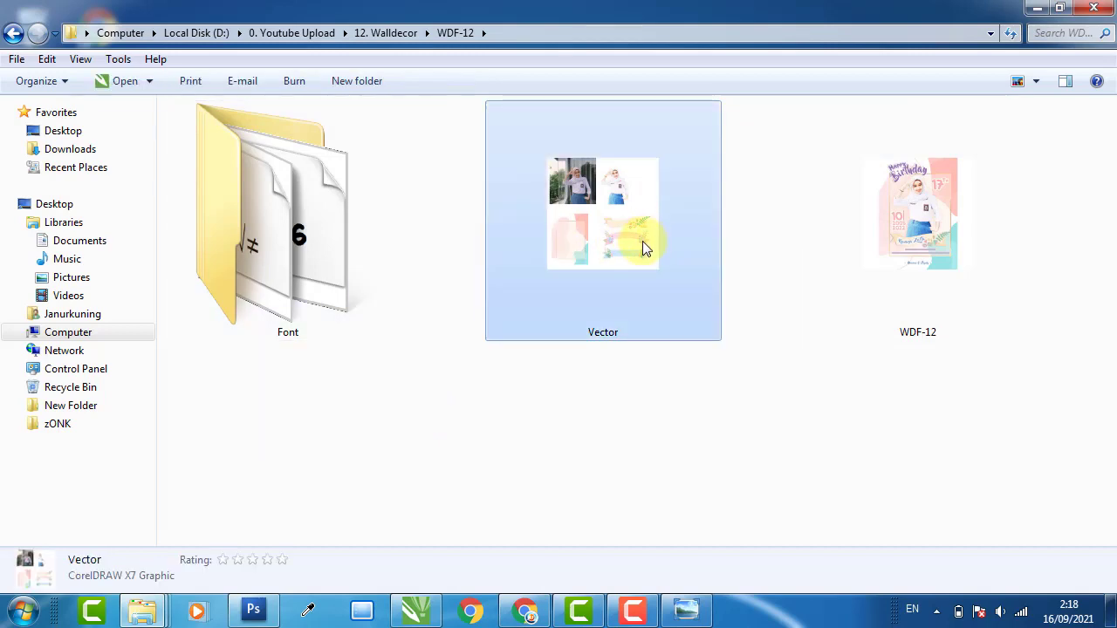
{"action": "double_click", "coordinate": [602, 227]}
{"action": "mouse_move", "coordinate": [144, 609]}
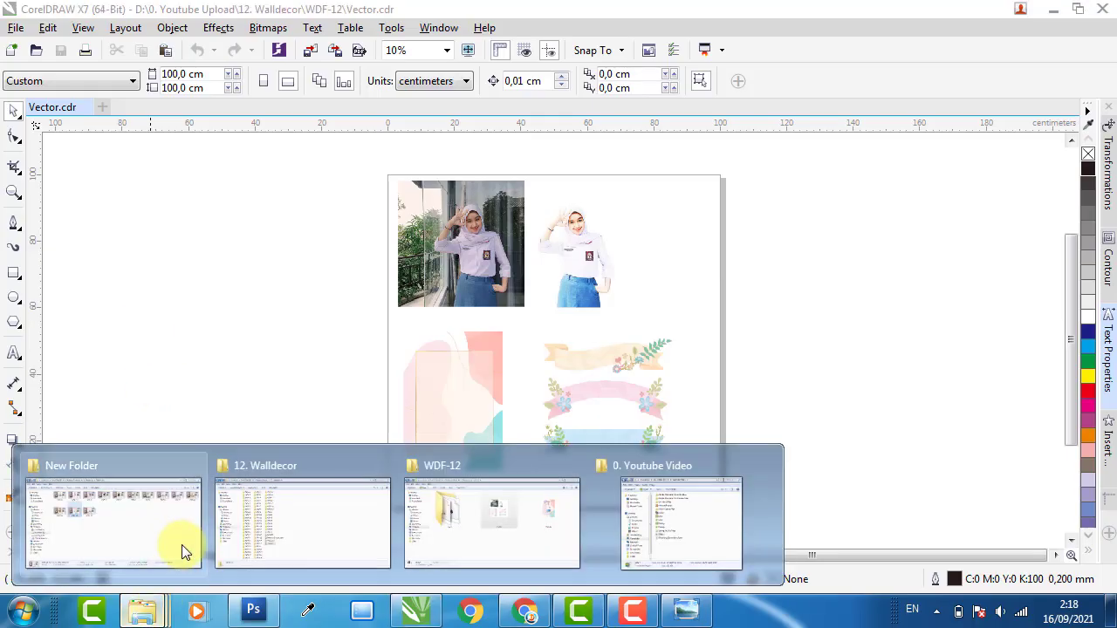
{"action": "mouse_move", "coordinate": [186, 524]}
{"action": "left_click", "coordinate": [545, 537]}
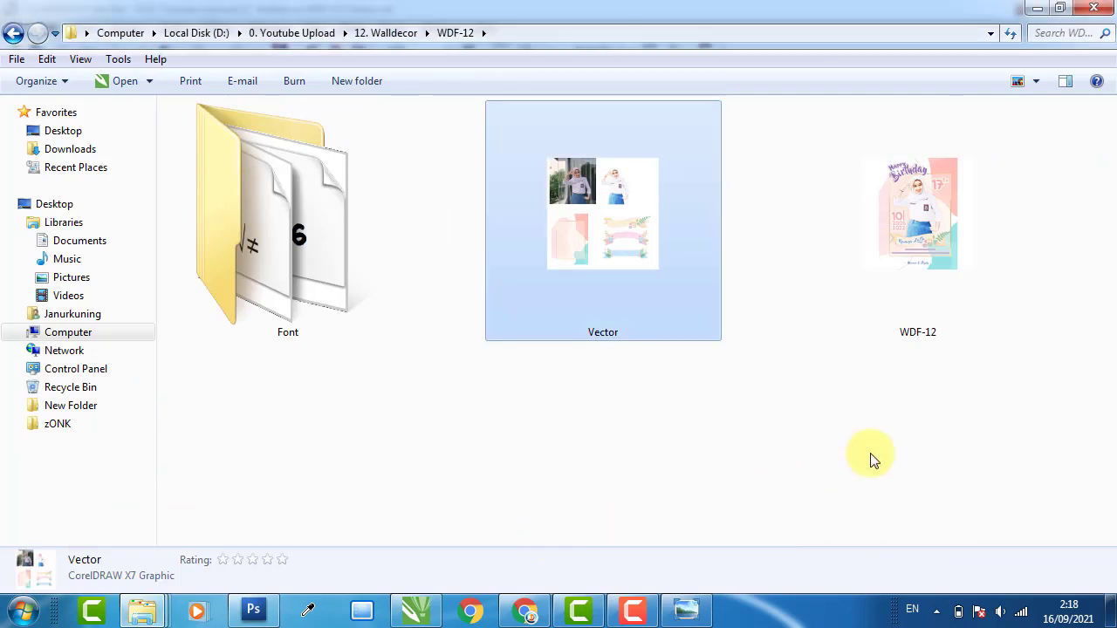
{"action": "left_click", "coordinate": [868, 454]}
{"action": "double_click", "coordinate": [939, 226]}
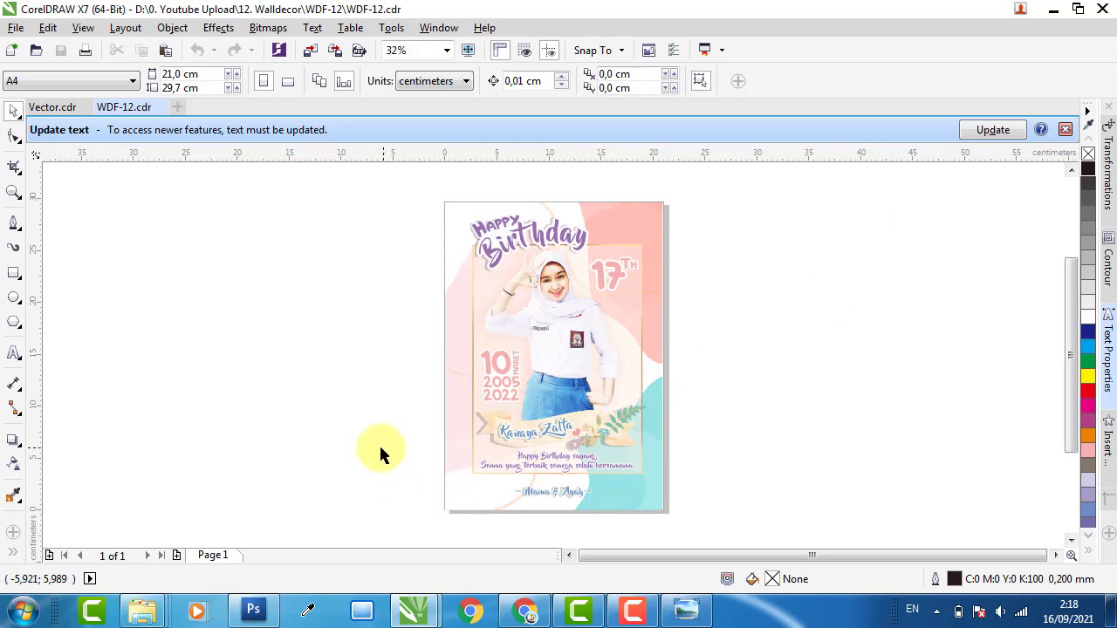
Switch to the 12. Walldecor folder in File Explorer and open the Bahan folder inside WDF-12.
{"action": "mouse_move", "coordinate": [144, 611]}
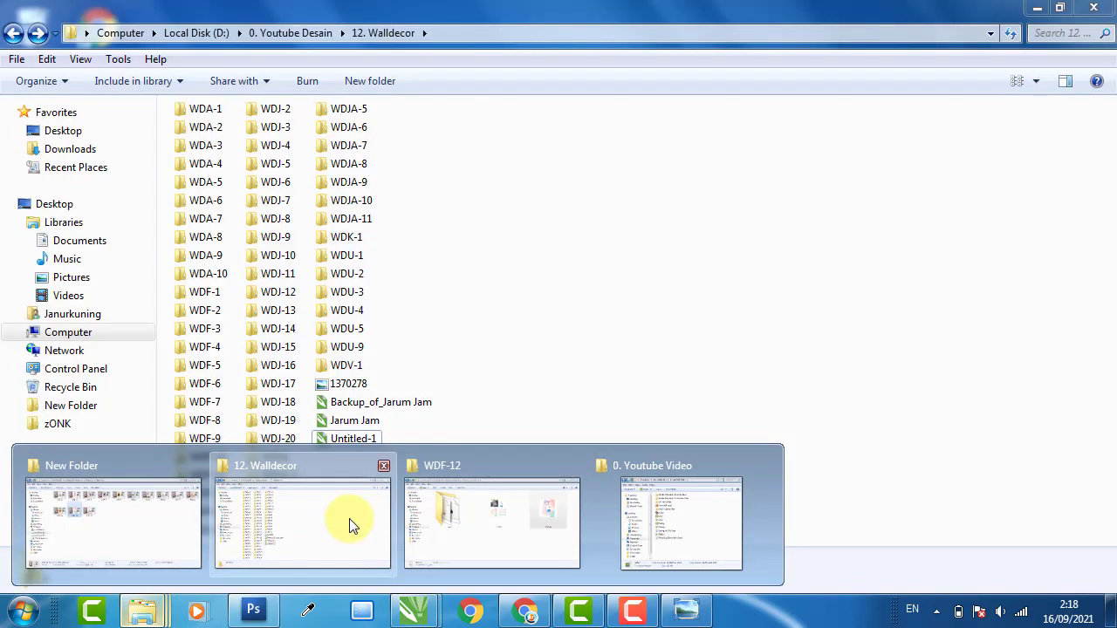
{"action": "left_click", "coordinate": [355, 523]}
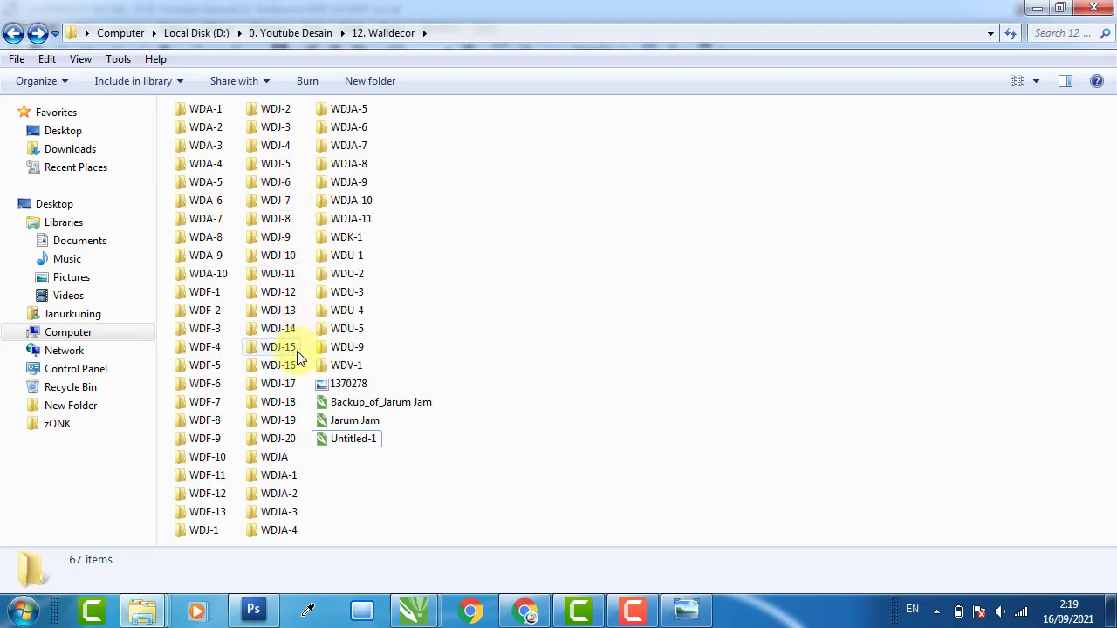
{"action": "double_click", "coordinate": [219, 492]}
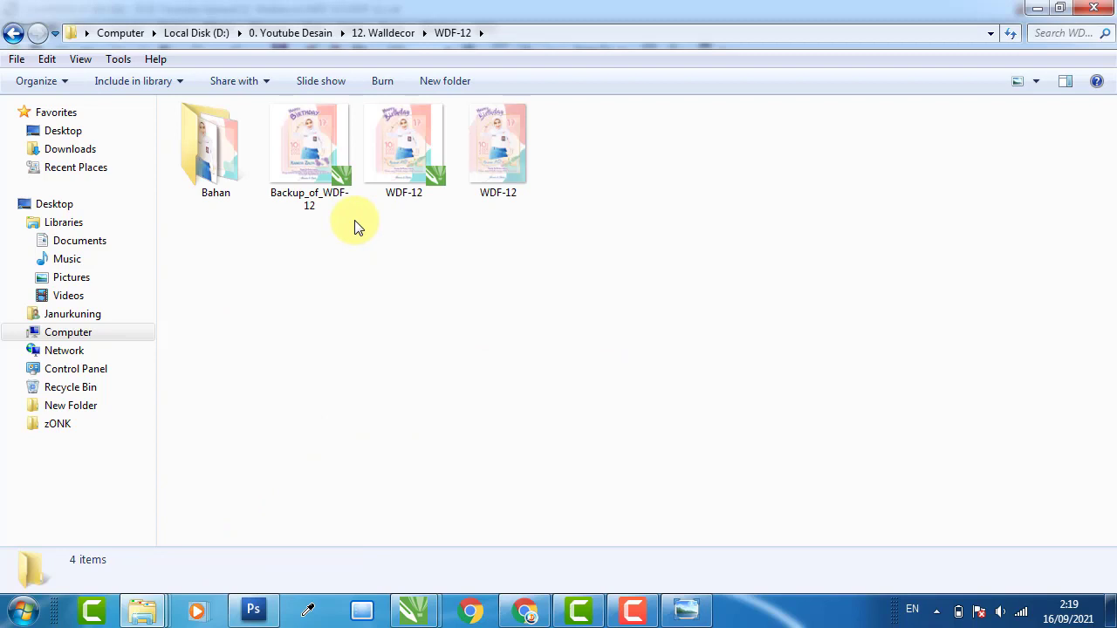
{"action": "double_click", "coordinate": [222, 173]}
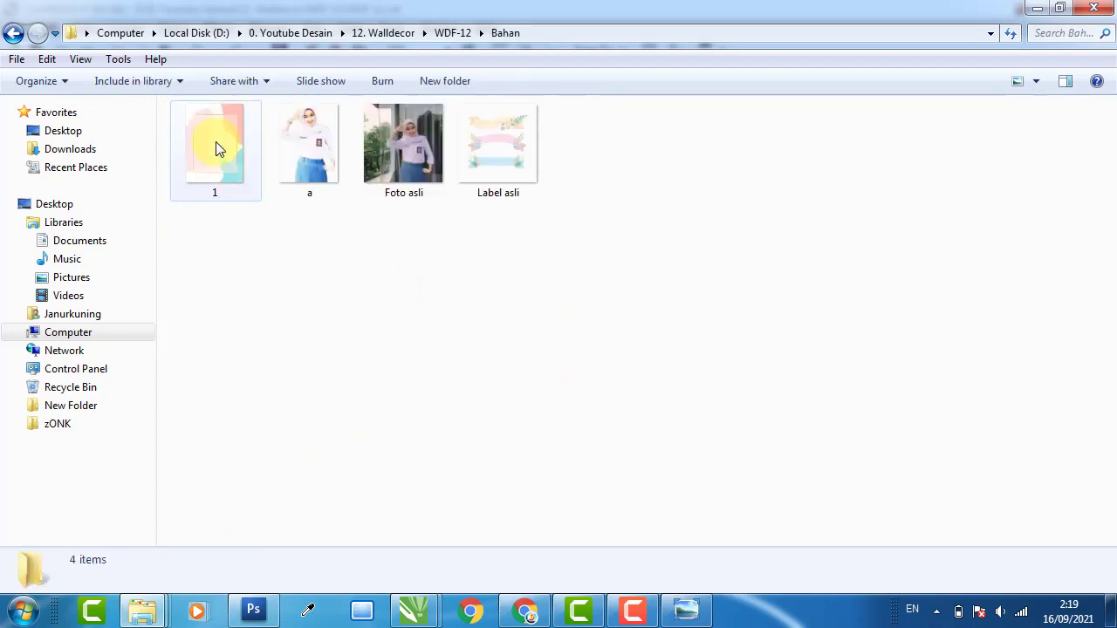
View the source images 1, Label asli, Foto asli and a from the Bahan folder one after another.
{"action": "double_click", "coordinate": [216, 142]}
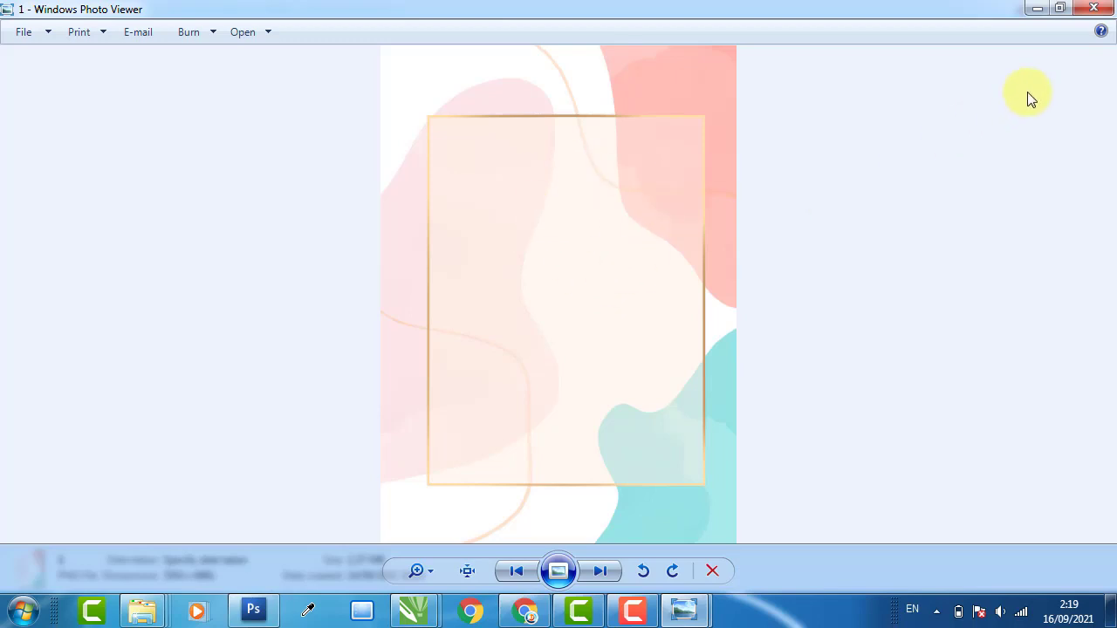
{"action": "left_click", "coordinate": [1093, 8]}
{"action": "left_click", "coordinate": [357, 336]}
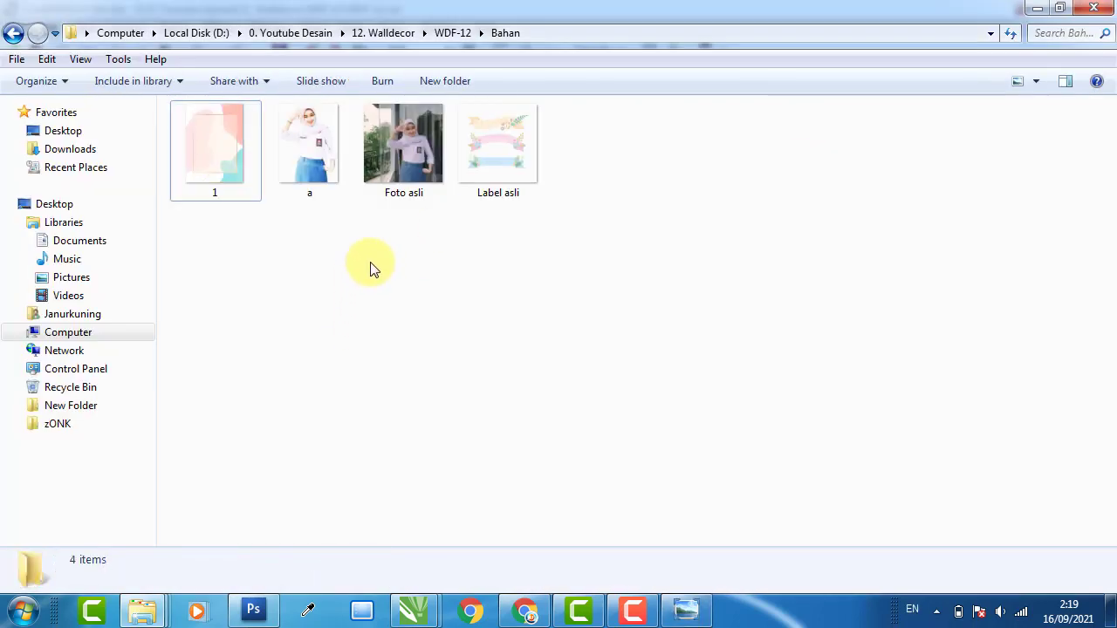
{"action": "double_click", "coordinate": [495, 157]}
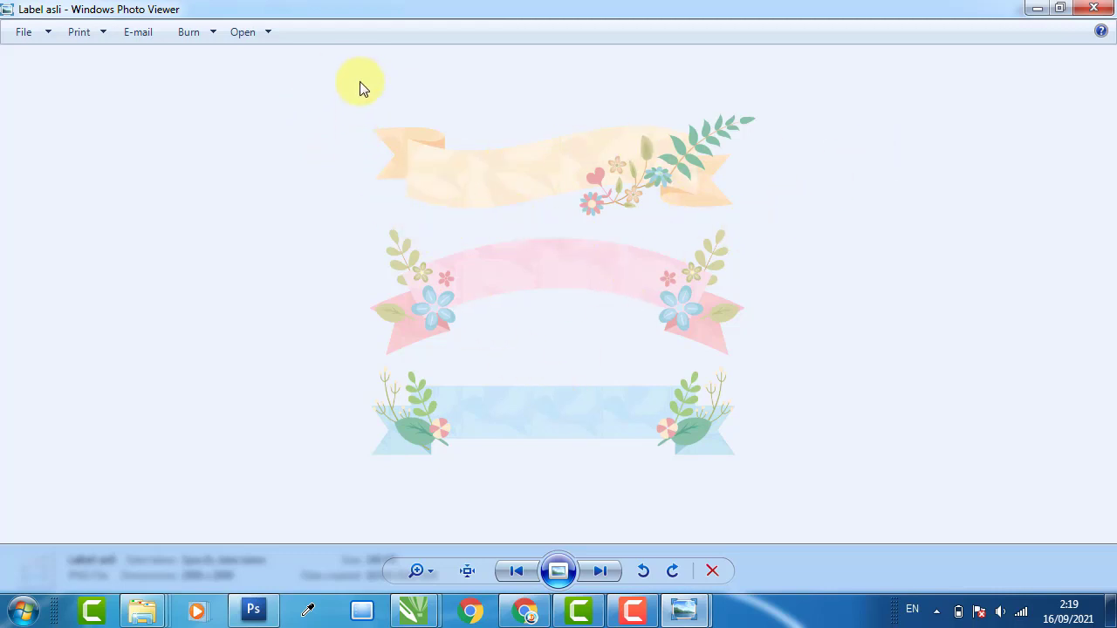
{"action": "left_click", "coordinate": [1094, 7]}
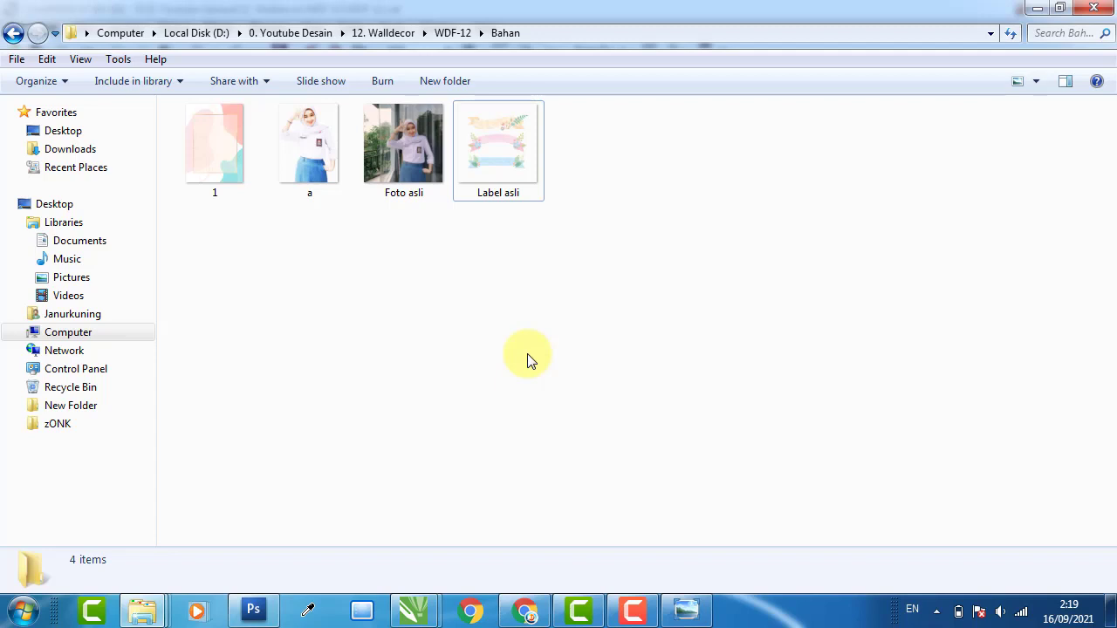
{"action": "double_click", "coordinate": [425, 141]}
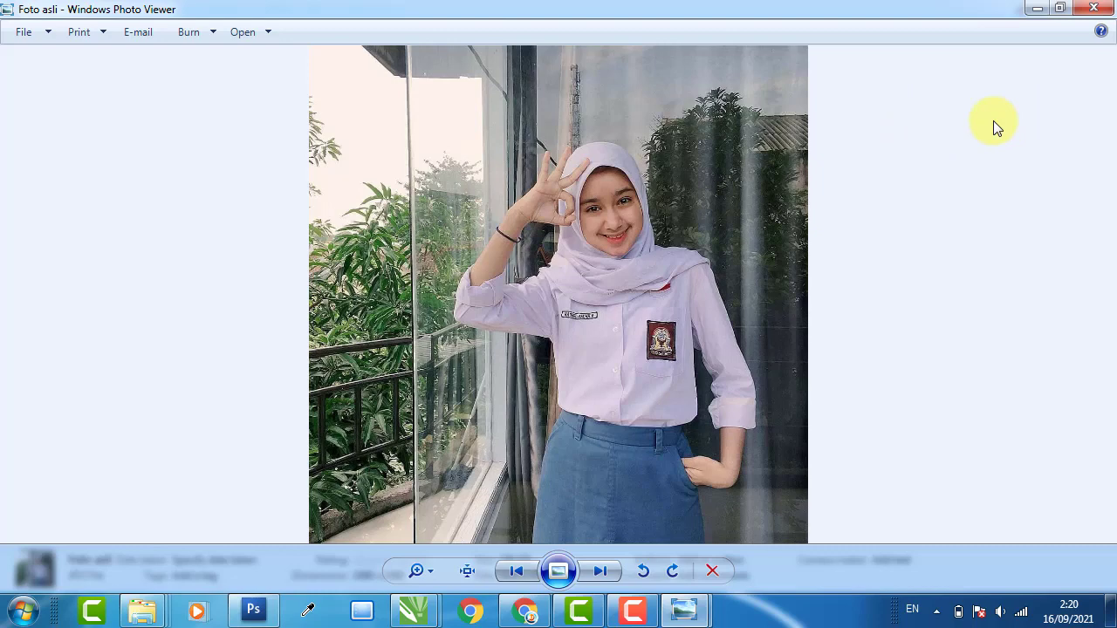
{"action": "left_click", "coordinate": [1094, 8]}
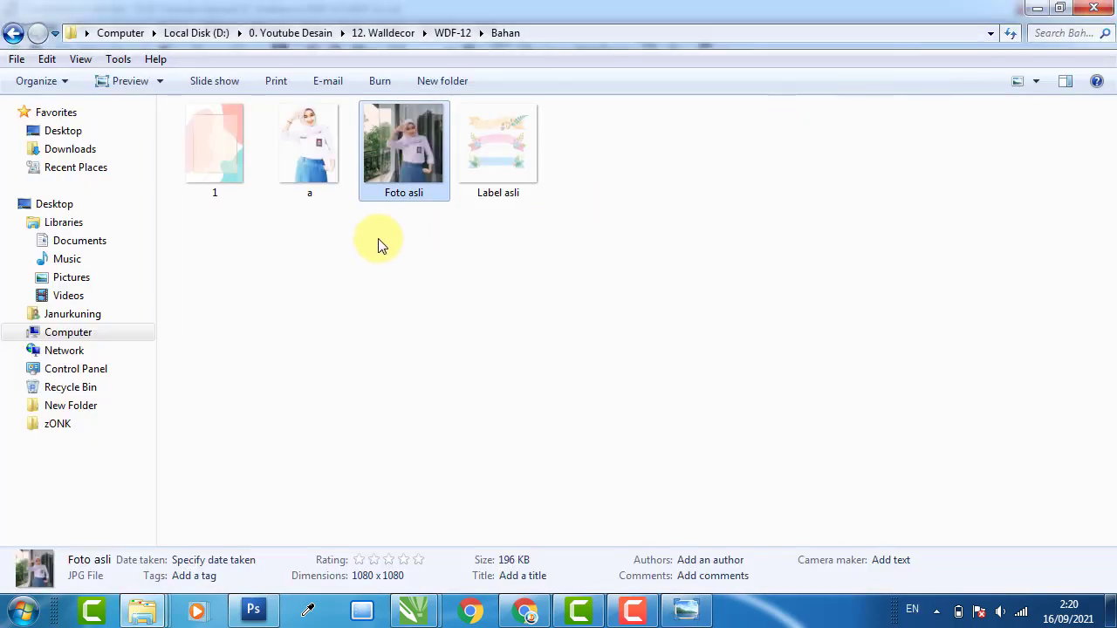
{"action": "double_click", "coordinate": [315, 139]}
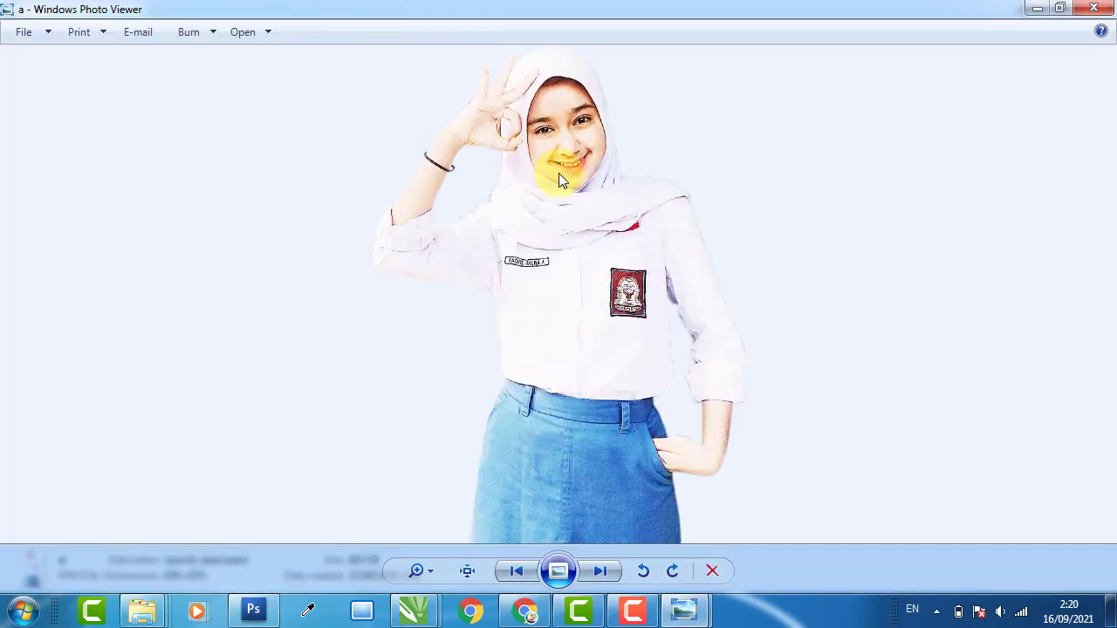
{"action": "left_click", "coordinate": [1093, 7]}
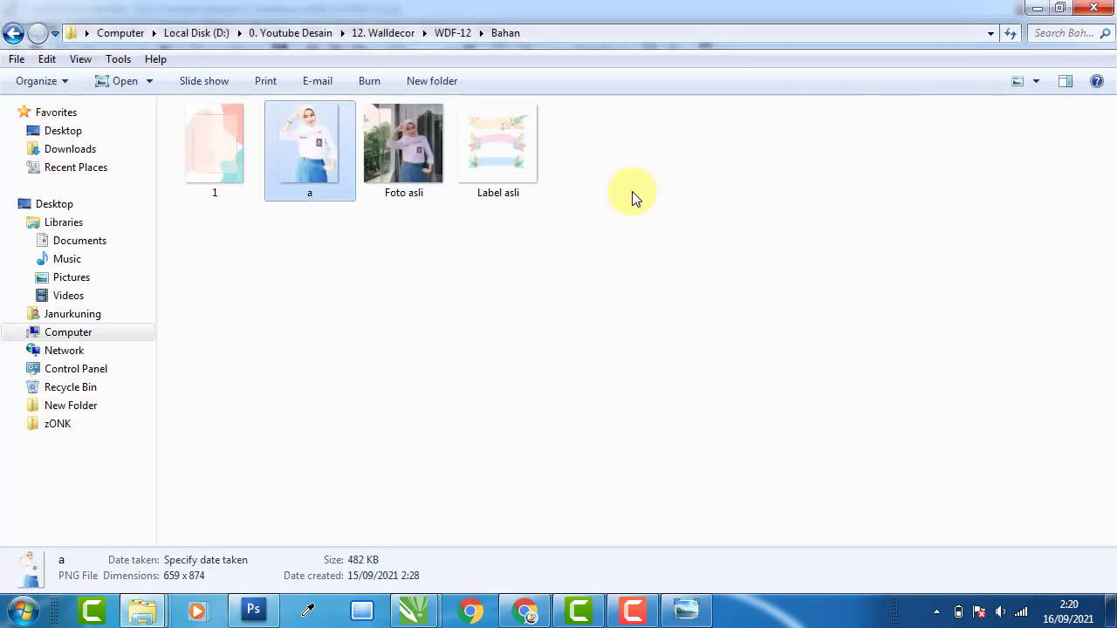
Open Foto asli.jpg in Photoshop and show it in full screen mode with the menu bar.
{"action": "left_click_drag", "start_coordinate": [409, 157], "coordinate": [587, 334]}
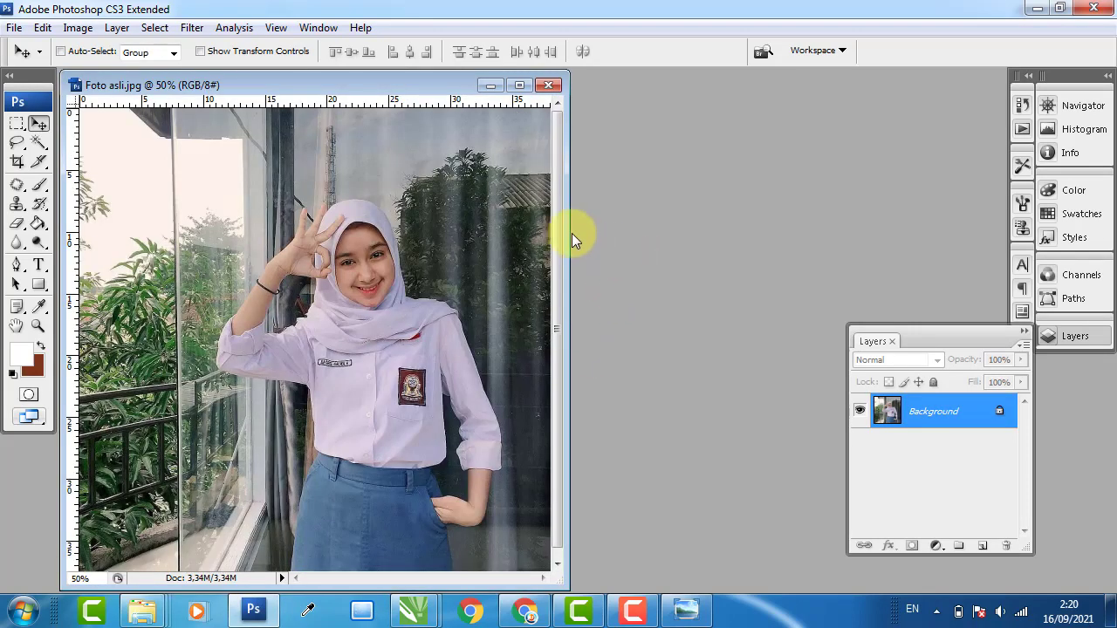
{"action": "left_click_drag", "start_coordinate": [425, 86], "coordinate": [590, 84]}
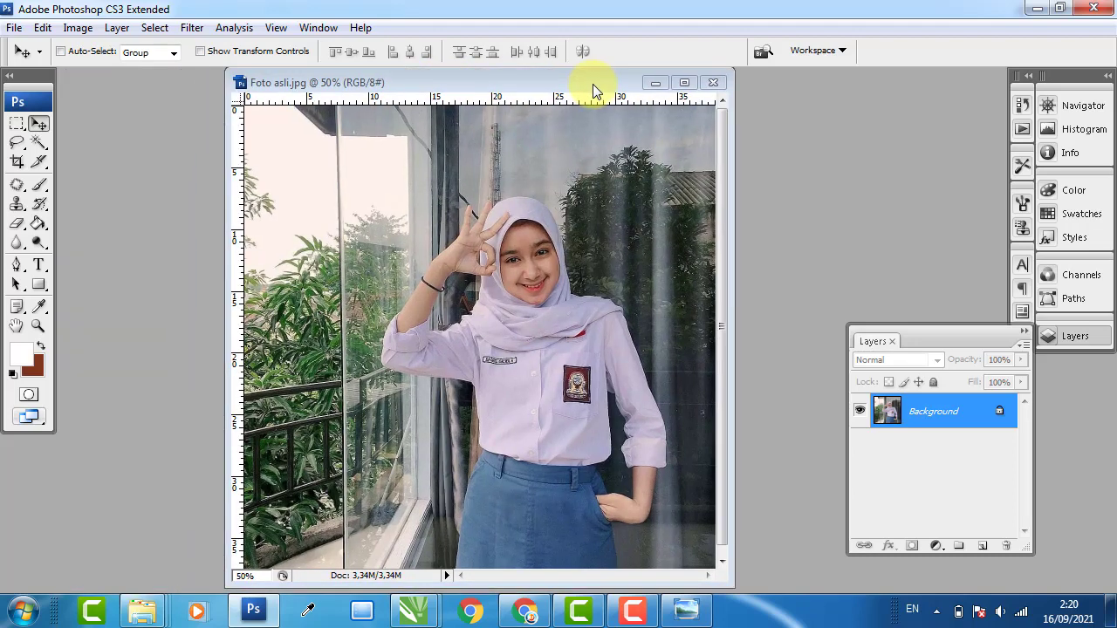
{"action": "key", "text": "f"}
{"action": "key", "text": "f"}
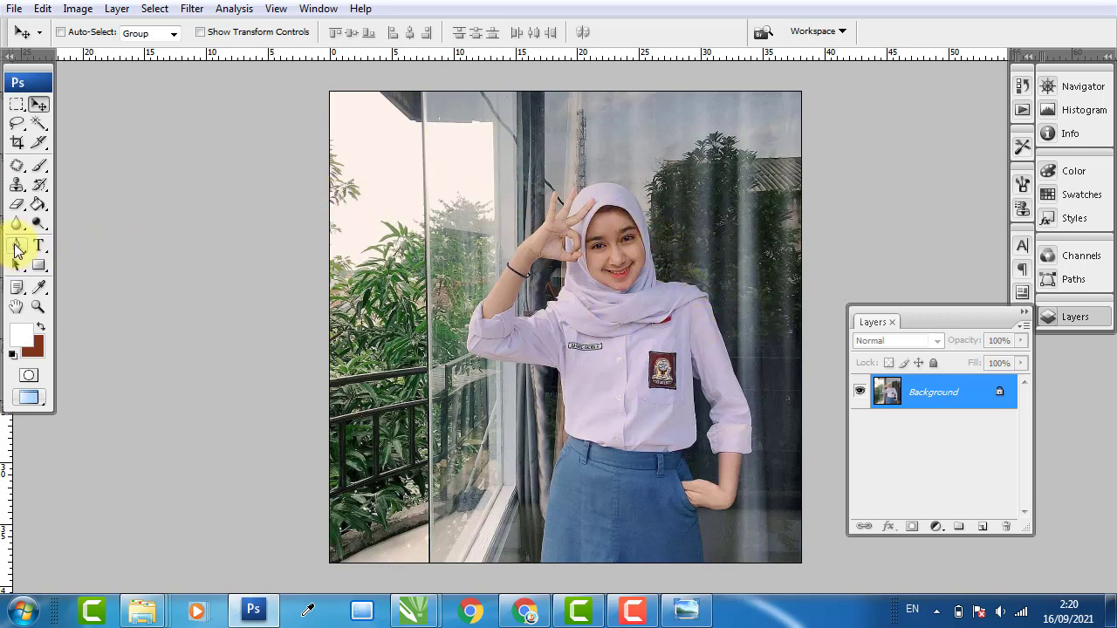
With the Pen tool in Paths mode, trace the skirt's left edge from just below the photo up to the waistband.
{"action": "left_click_drag", "start_coordinate": [18, 250], "coordinate": [71, 242]}
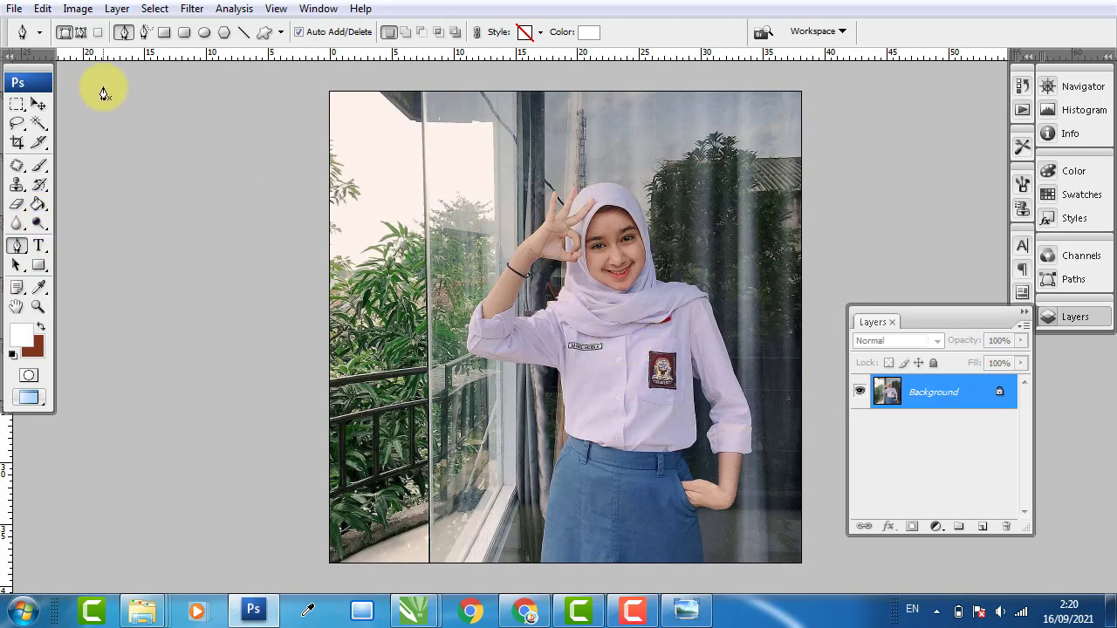
{"action": "left_click", "coordinate": [79, 36]}
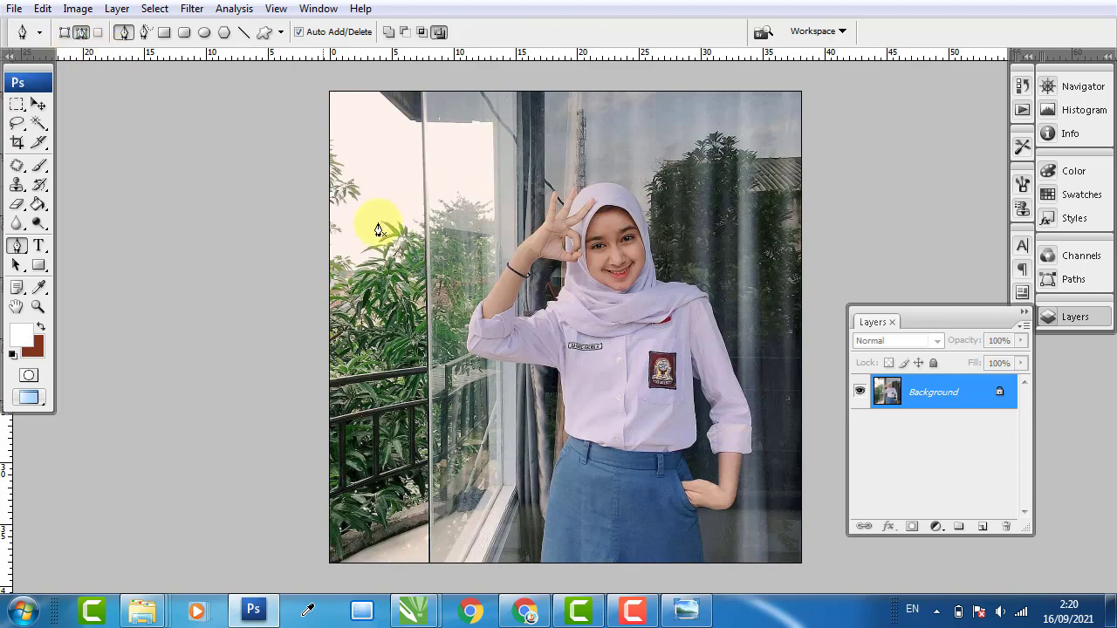
{"action": "left_click_drag", "start_coordinate": [653, 392], "coordinate": [572, 309]}
{"action": "scroll", "coordinate": [518, 441], "scroll_direction": "up", "scroll_amount": 1}
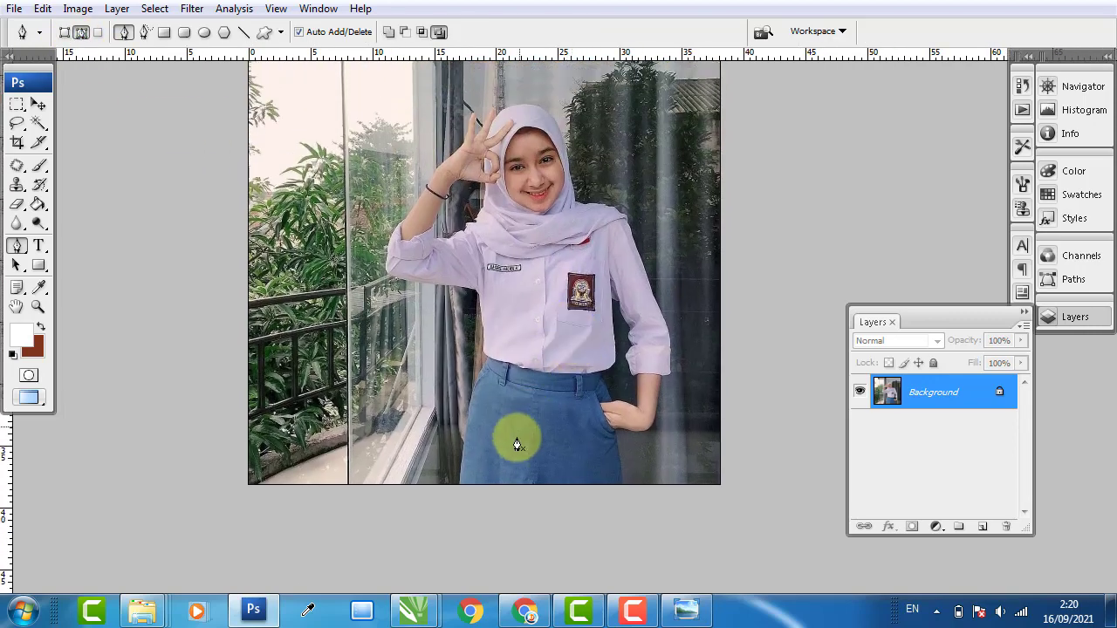
{"action": "scroll", "coordinate": [466, 491], "scroll_direction": "up", "scroll_amount": 3}
{"action": "scroll", "coordinate": [462, 524], "scroll_direction": "up", "scroll_amount": 4}
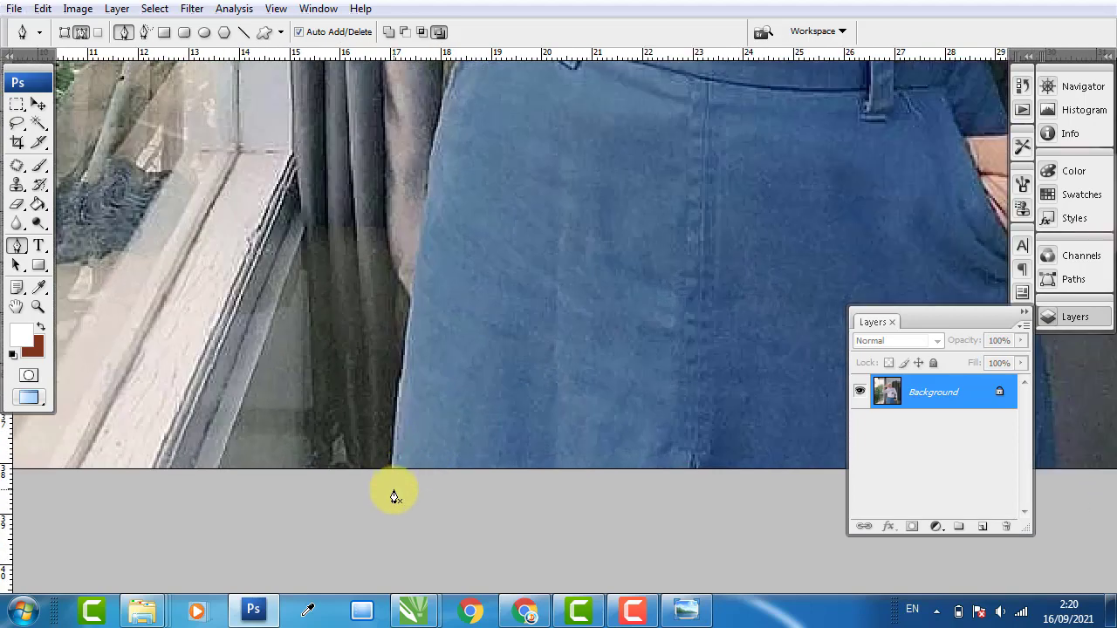
{"action": "left_click", "coordinate": [394, 490]}
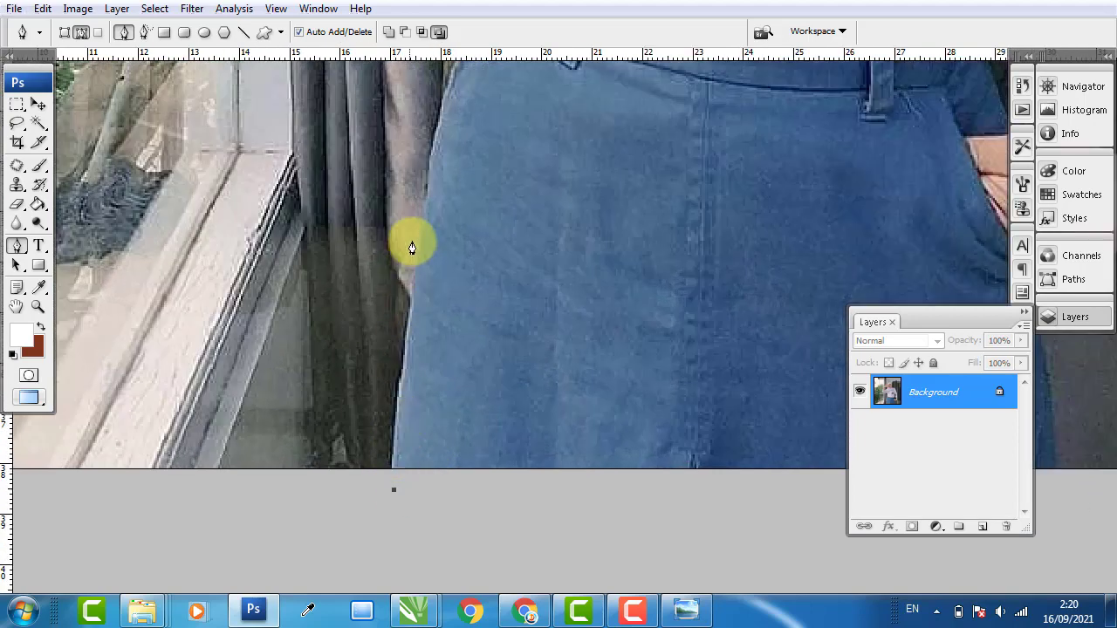
{"action": "left_click_drag", "start_coordinate": [428, 210], "coordinate": [379, 439]}
{"action": "left_click_drag", "start_coordinate": [389, 388], "coordinate": [395, 373]}
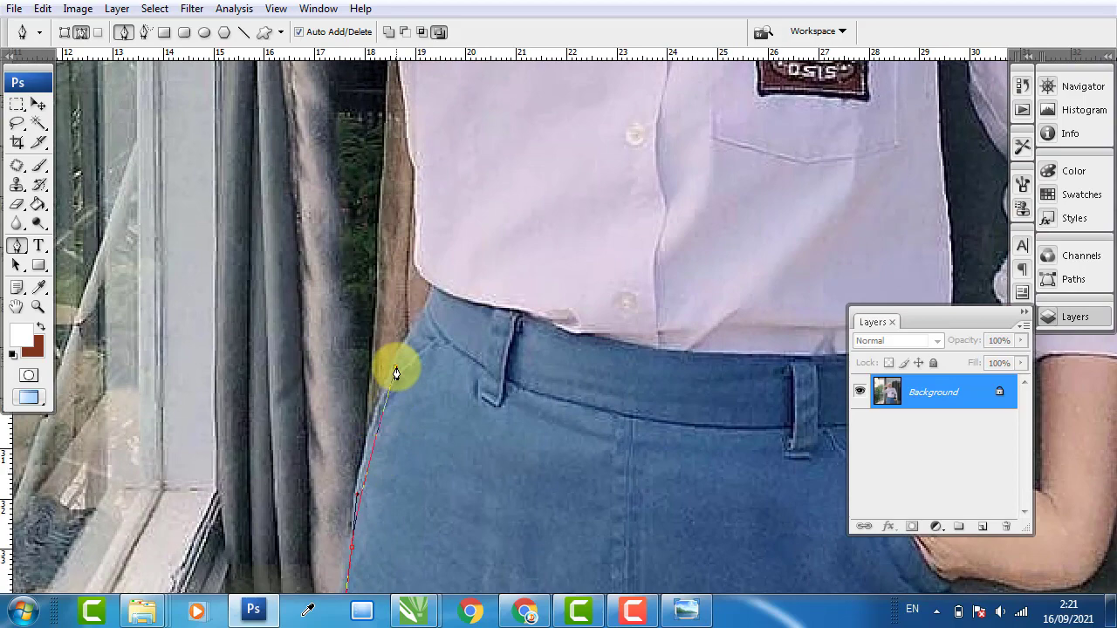
{"action": "left_click_drag", "start_coordinate": [424, 312], "coordinate": [433, 290]}
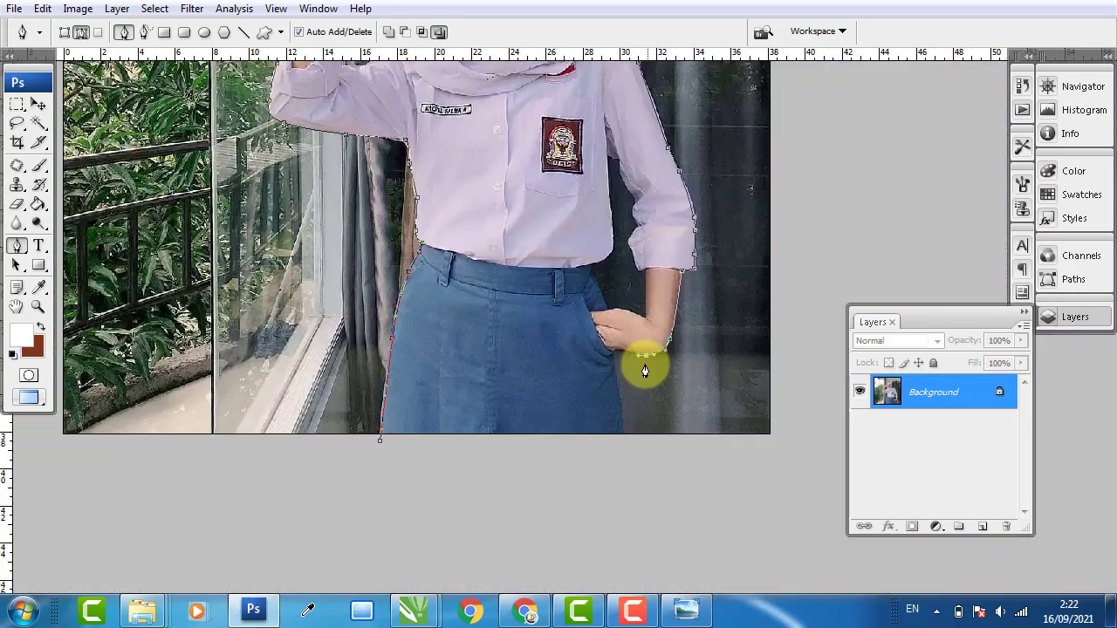
Continue the pen path along the underside of the hand in the pocket up to the skirt's edge.
{"action": "scroll", "coordinate": [641, 367], "scroll_direction": "up", "scroll_amount": 3}
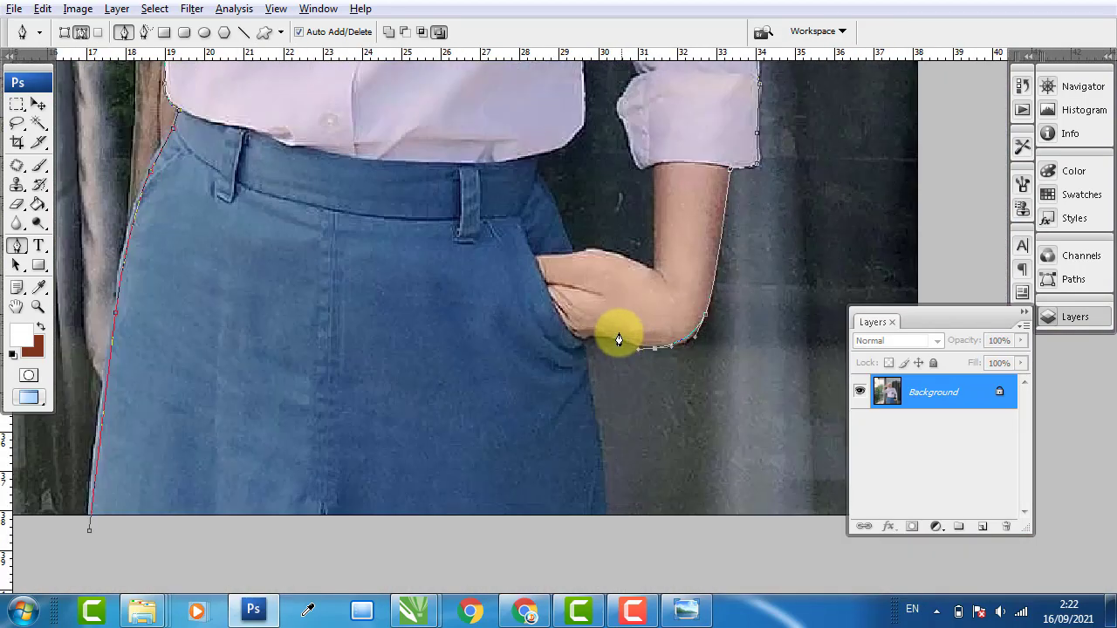
{"action": "scroll", "coordinate": [618, 339], "scroll_direction": "up", "scroll_amount": 2}
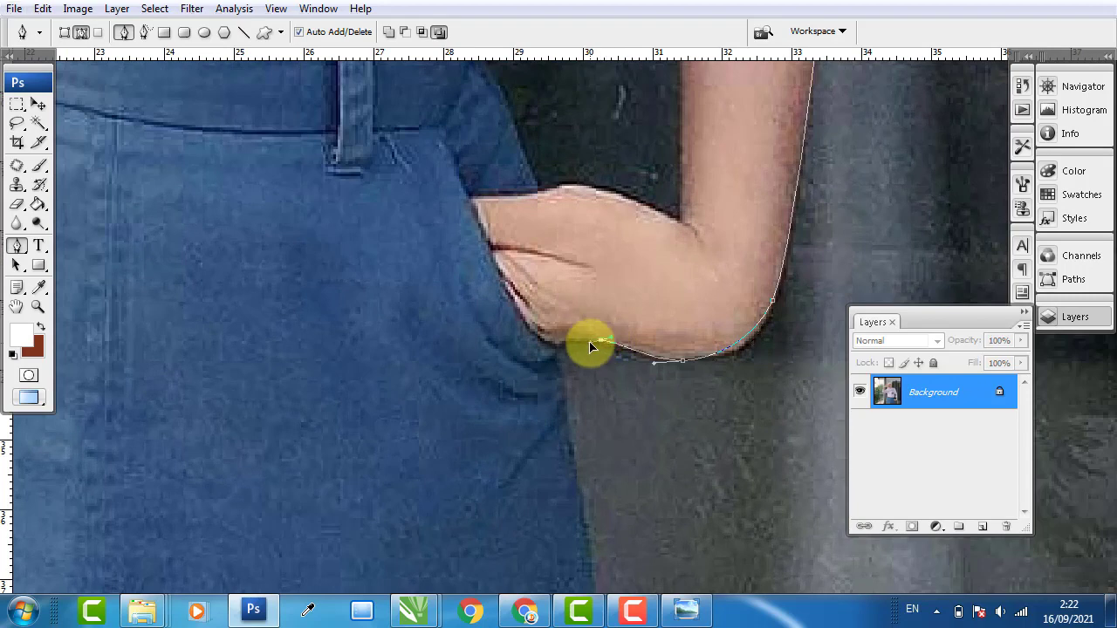
{"action": "mouse_move", "coordinate": [590, 342]}
{"action": "left_mouse_down"}
{"action": "mouse_move", "coordinate": [570, 348]}
{"action": "mouse_move", "coordinate": [579, 338]}
{"action": "left_mouse_up"}
{"action": "left_click_drag", "start_coordinate": [564, 348], "coordinate": [554, 353]}
Trace the skirt's right edge down past the photo's lower border and close the path at its starting anchor.
{"action": "scroll", "coordinate": [574, 366], "scroll_direction": "down", "scroll_amount": 4}
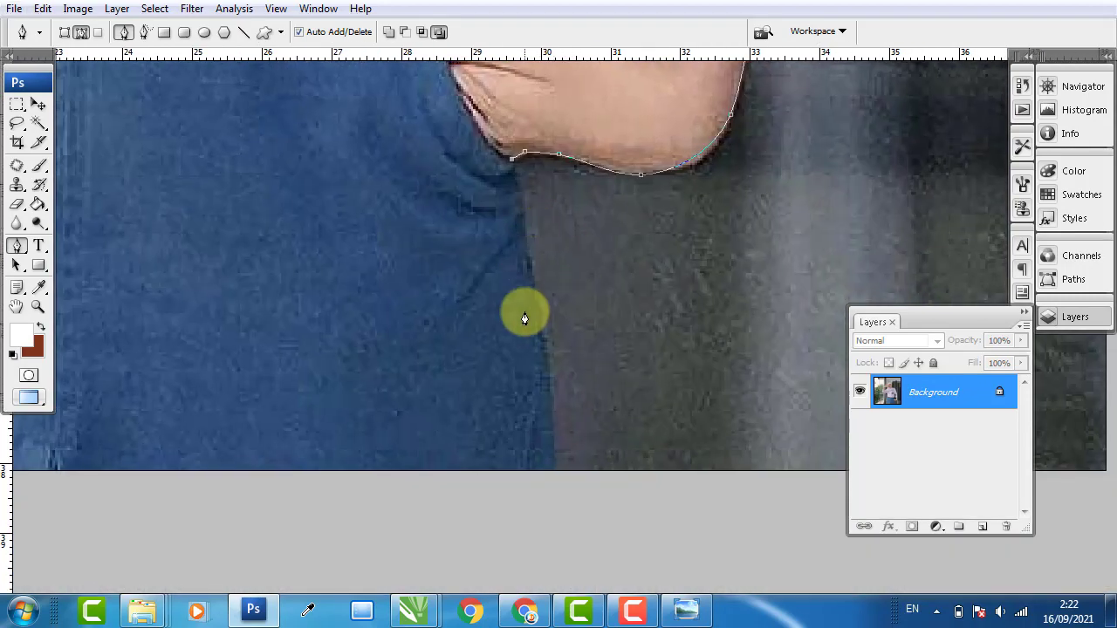
{"action": "left_click_drag", "start_coordinate": [544, 384], "coordinate": [548, 403]}
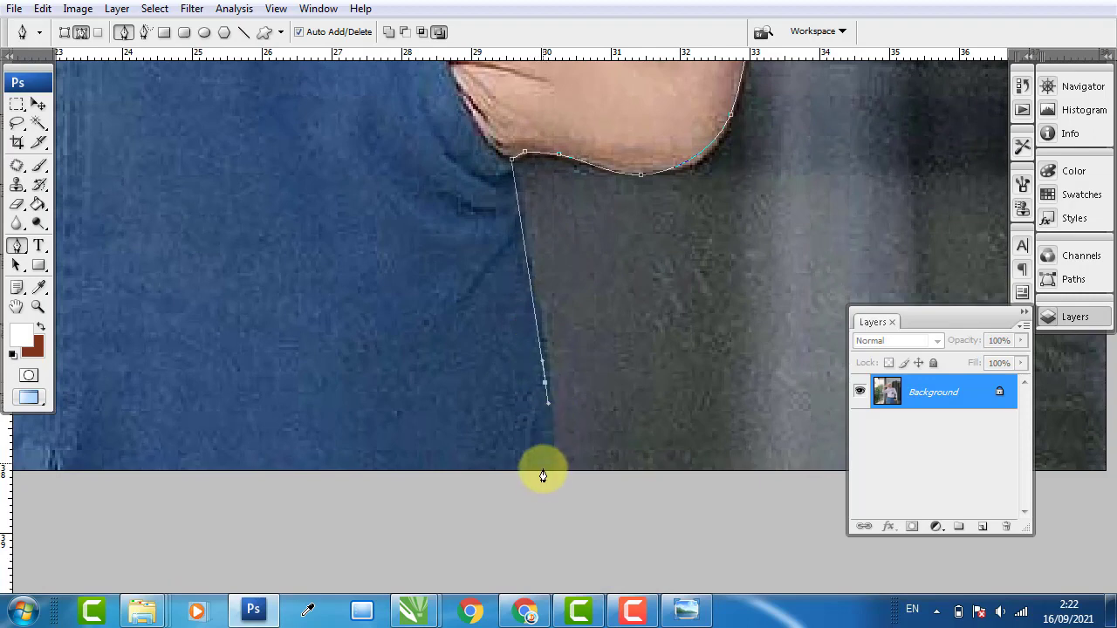
{"action": "scroll", "coordinate": [446, 433], "scroll_direction": "left", "scroll_amount": 10}
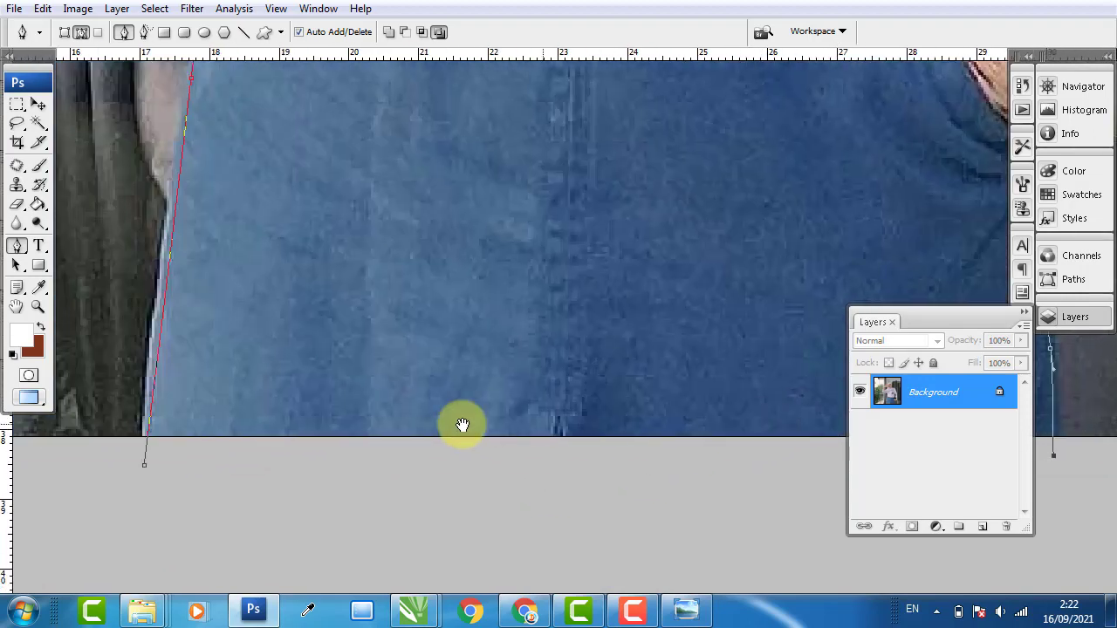
{"action": "scroll", "coordinate": [367, 461], "scroll_direction": "up", "scroll_amount": 3}
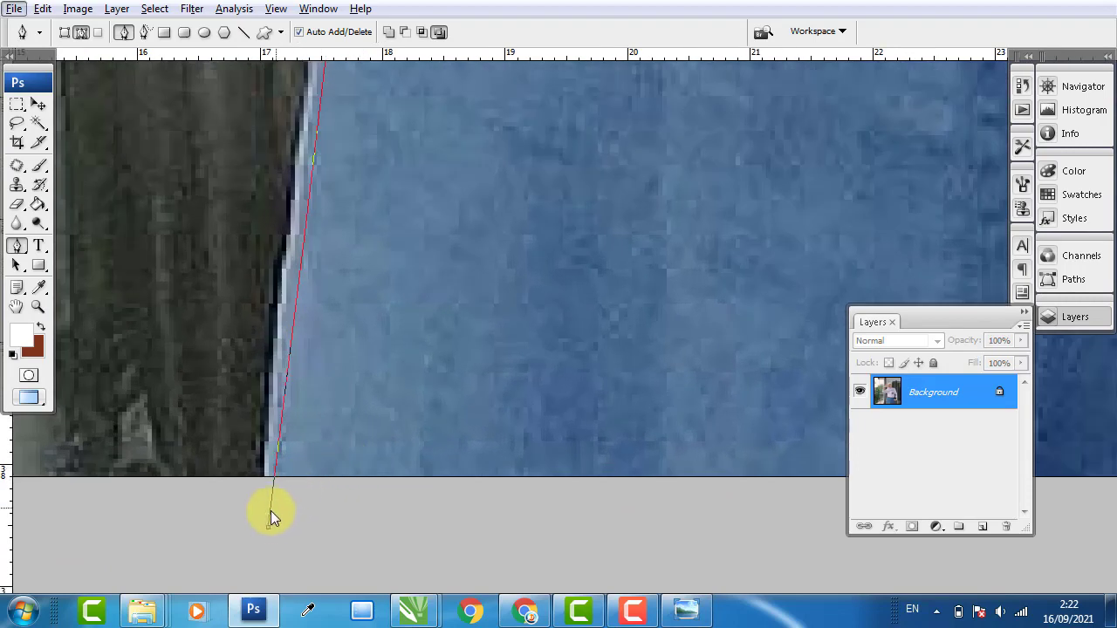
{"action": "left_click", "coordinate": [270, 529]}
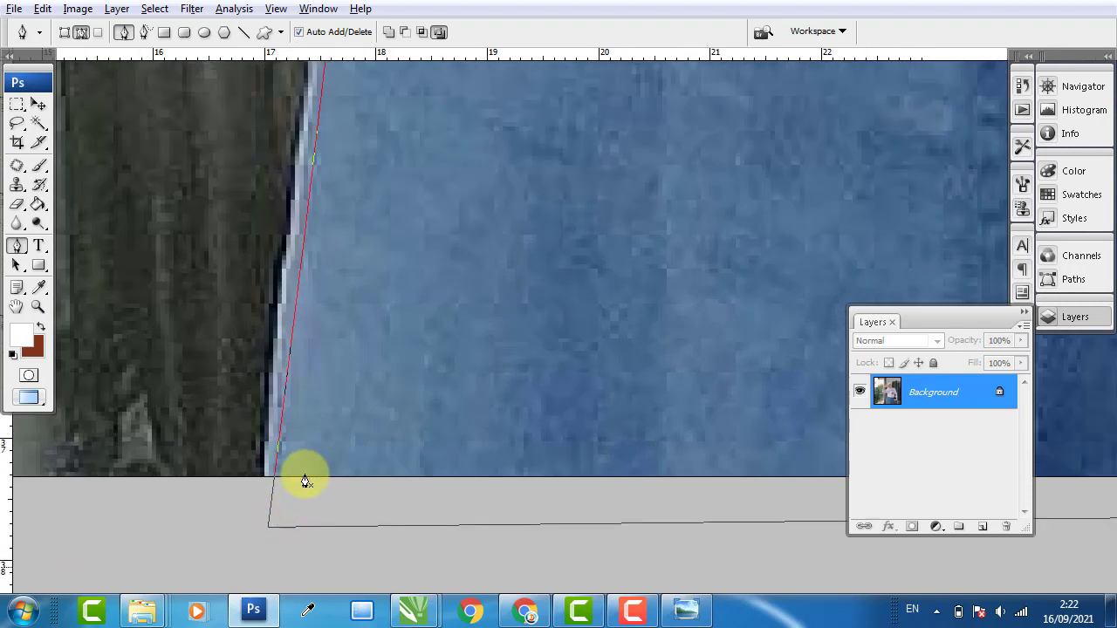
Convert the closed path around the girl into a new anti-aliased selection with a 1-pixel feather radius.
{"action": "scroll", "coordinate": [306, 478], "scroll_direction": "up", "scroll_amount": 5}
{"action": "scroll", "coordinate": [306, 478], "scroll_direction": "down", "scroll_amount": 2}
{"action": "scroll", "coordinate": [382, 421], "scroll_direction": "down", "scroll_amount": 2}
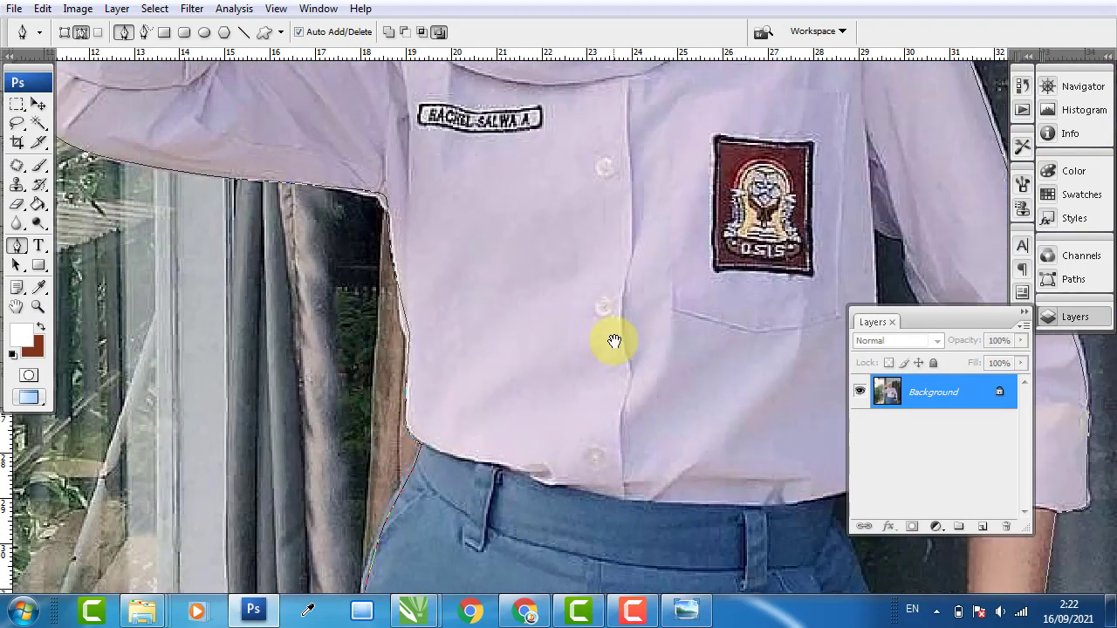
{"action": "right_click", "coordinate": [638, 326]}
{"action": "left_click", "coordinate": [672, 342]}
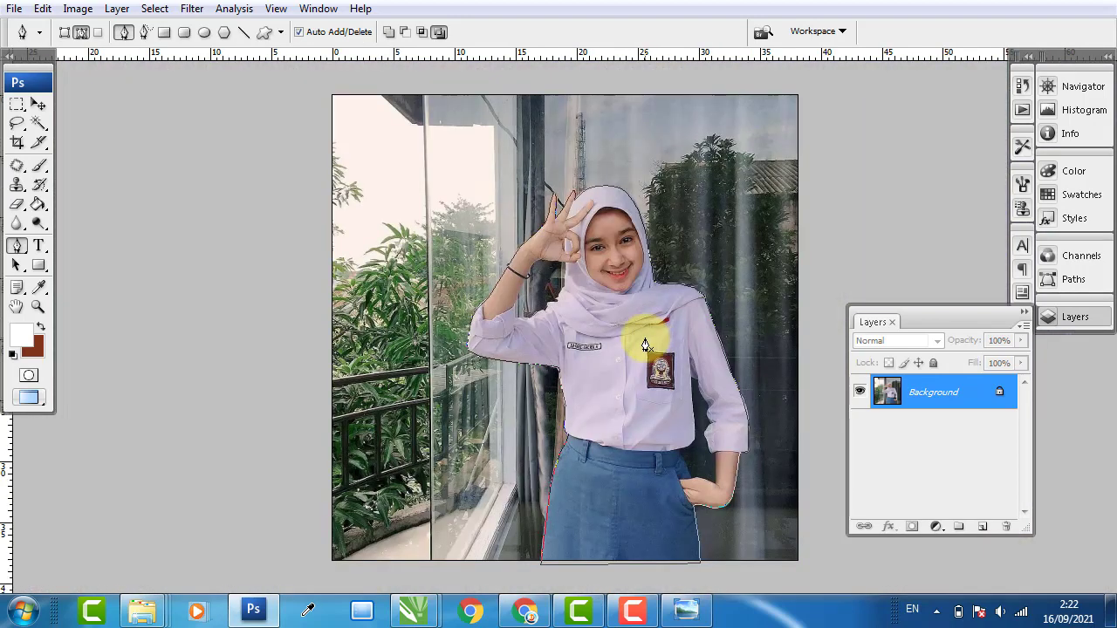
{"action": "right_click", "coordinate": [623, 347]}
{"action": "left_click", "coordinate": [703, 427]}
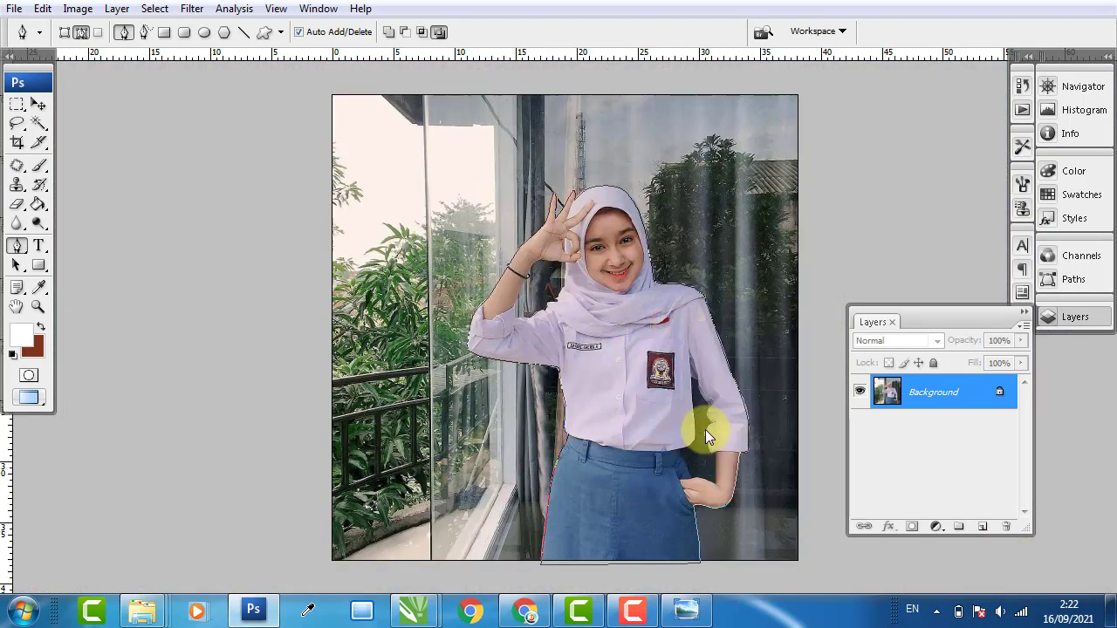
{"action": "type", "text": "1"}
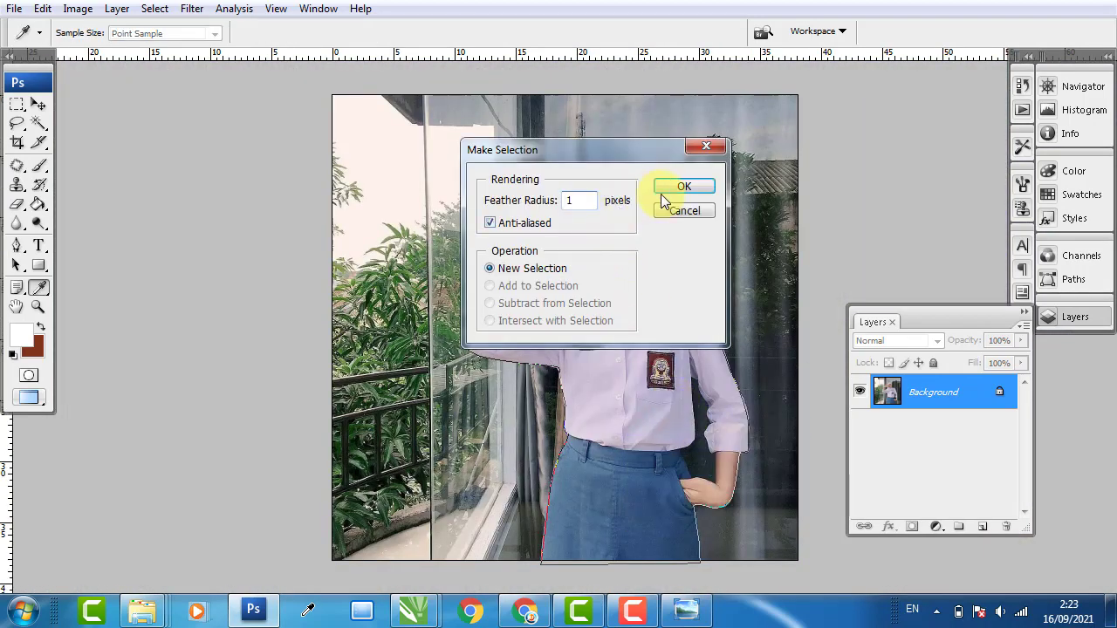
{"action": "left_click", "coordinate": [690, 186]}
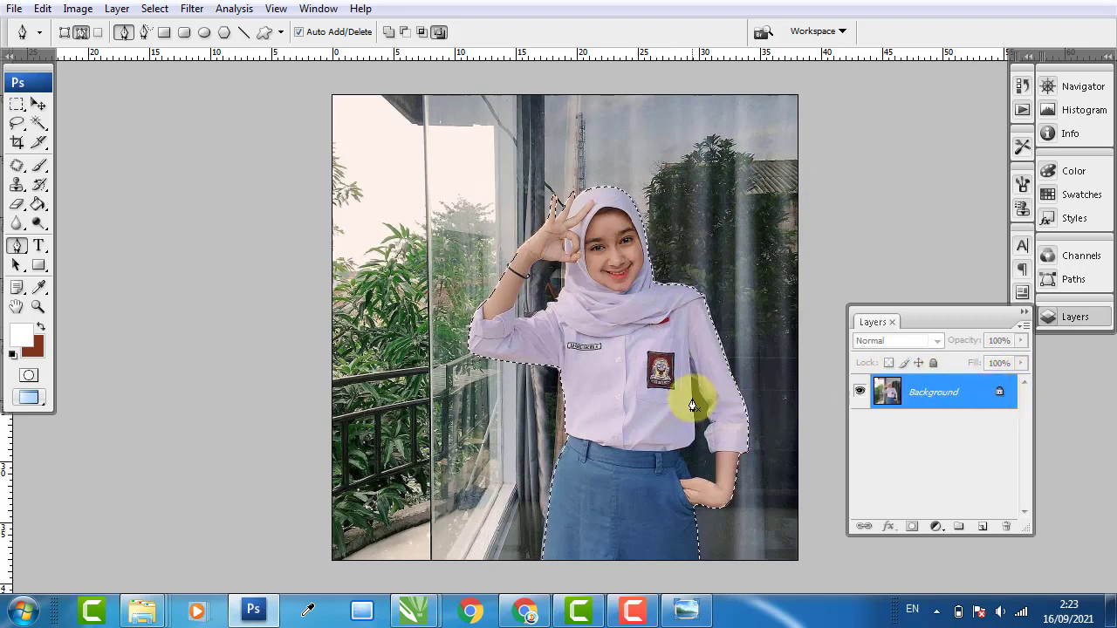
Copy the selected girl to a new layer and hide the Background layer.
{"action": "key", "text": "ctrl+j"}
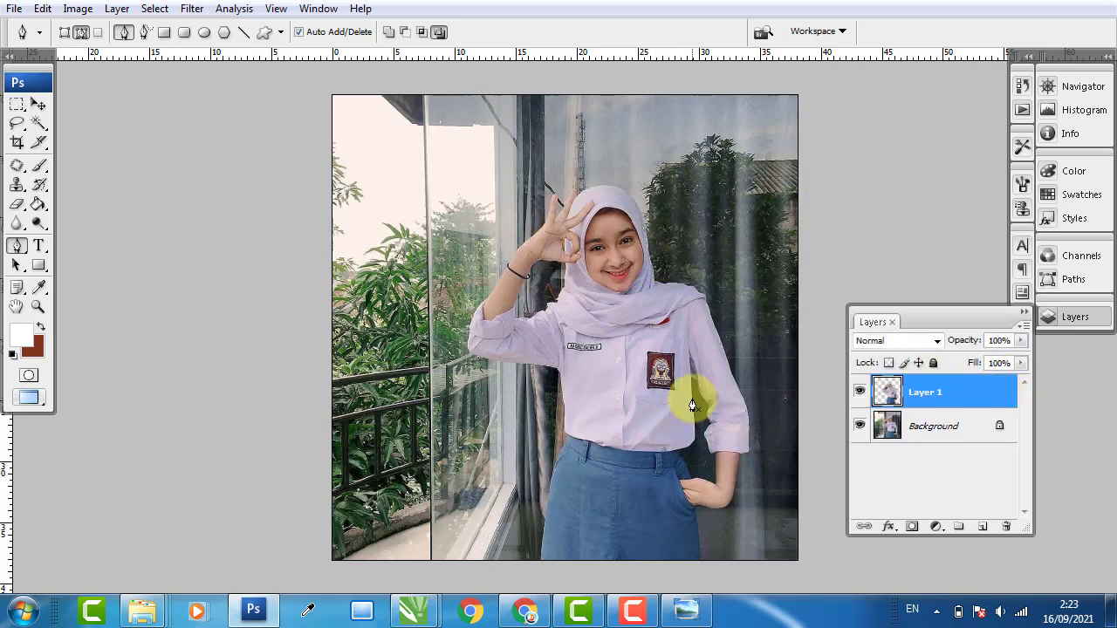
{"action": "left_click", "coordinate": [859, 426]}
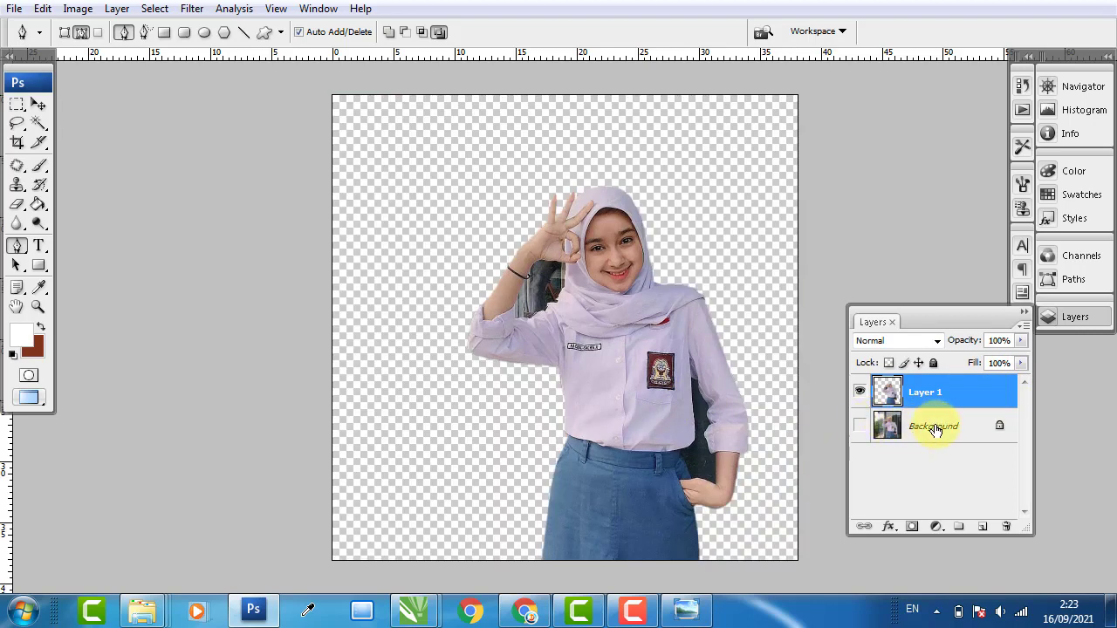
Add a new layer directly above the Background and fill it with white.
{"action": "left_click", "coordinate": [934, 428]}
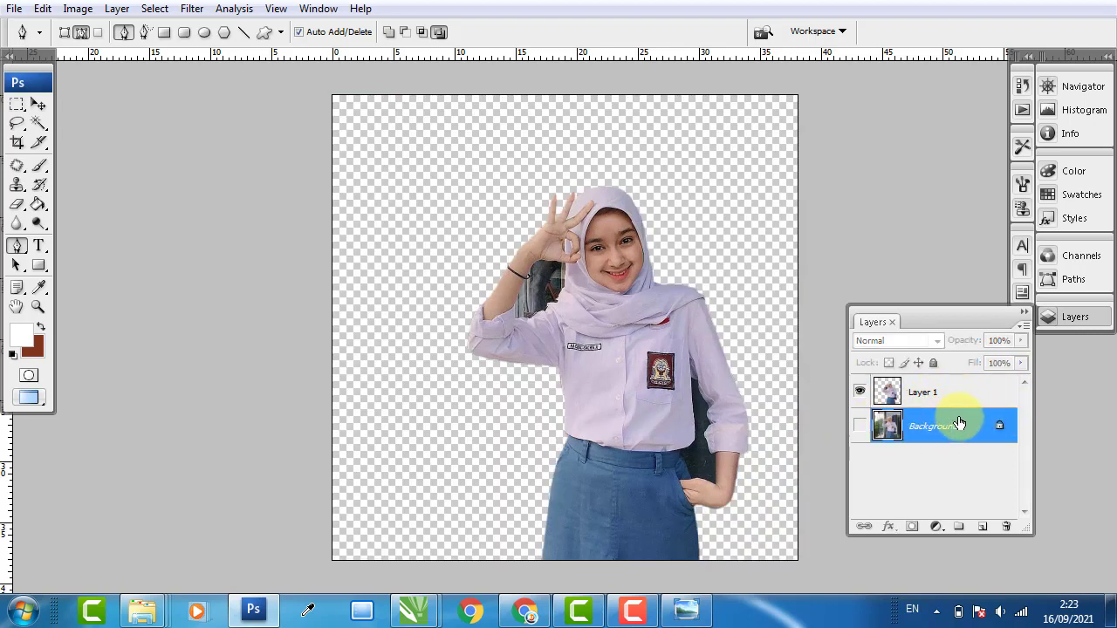
{"action": "left_click", "coordinate": [983, 529]}
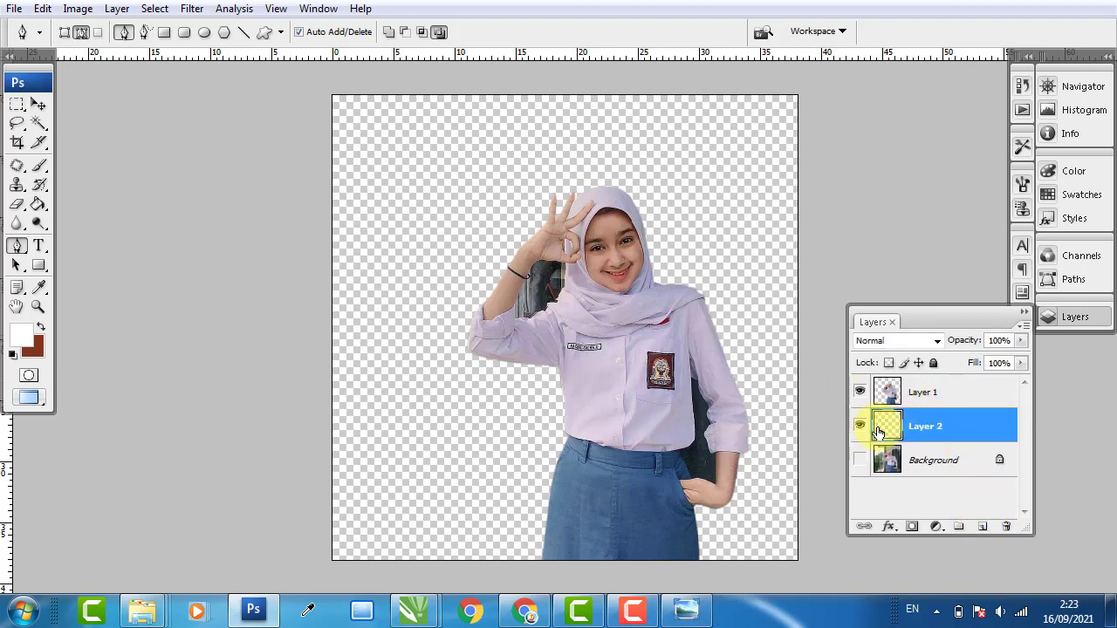
{"action": "key", "text": "shift+F5"}
{"action": "key", "text": "Return"}
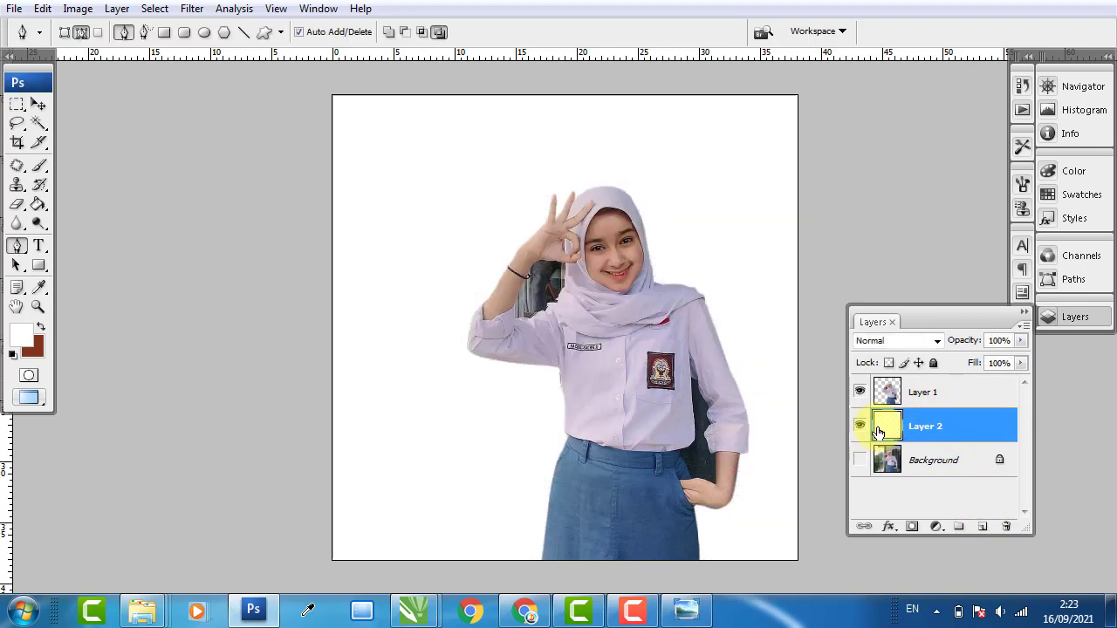
On Layer 1, trace a closed pen path around the leftover background between the raised arm and the hijab.
{"action": "left_click", "coordinate": [969, 399]}
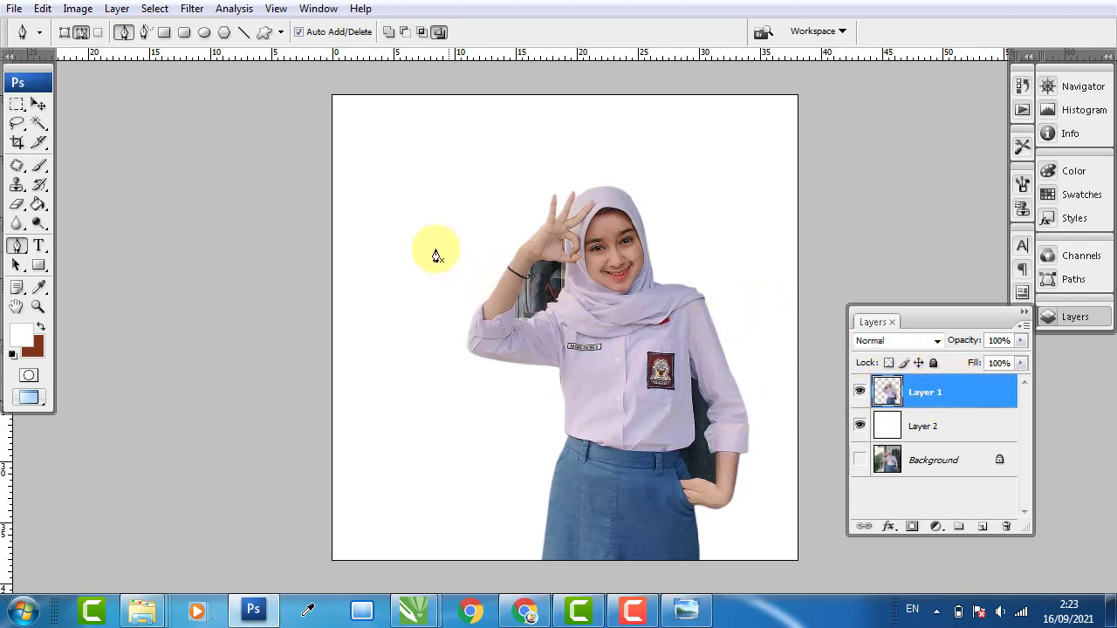
{"action": "scroll", "coordinate": [546, 278], "scroll_direction": "up", "scroll_amount": 6}
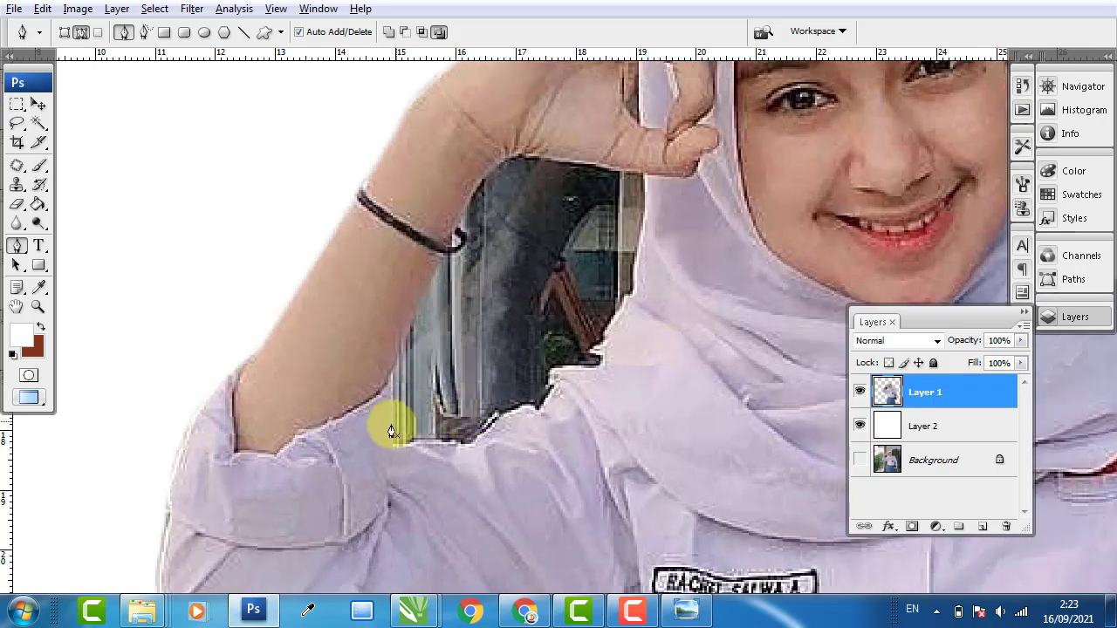
{"action": "left_click", "coordinate": [391, 447]}
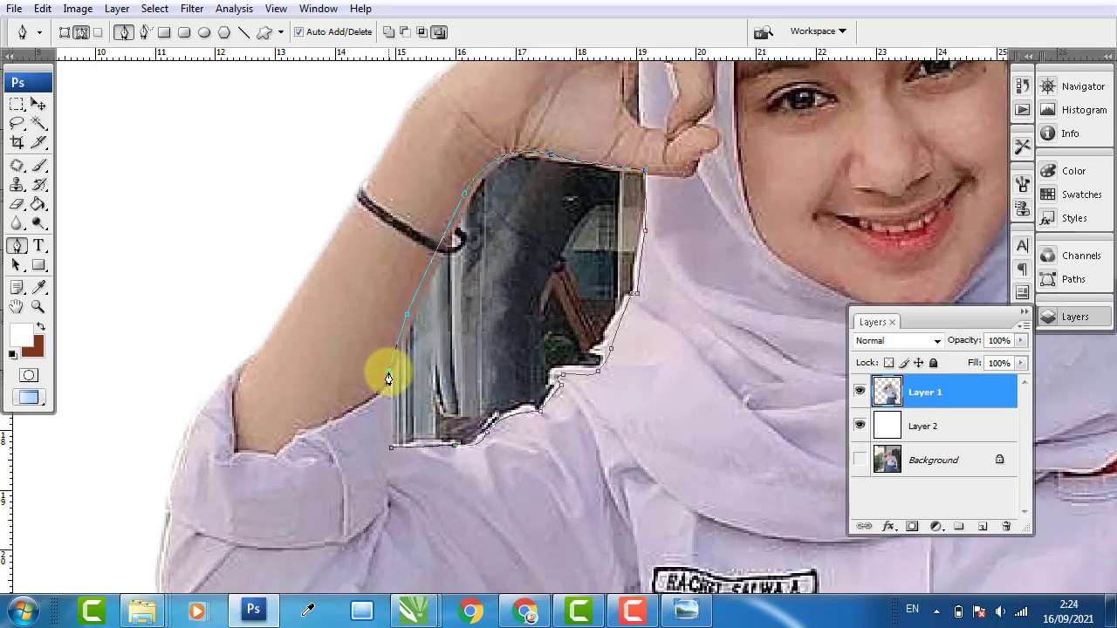
{"action": "left_click", "coordinate": [389, 374]}
{"action": "left_click", "coordinate": [391, 447]}
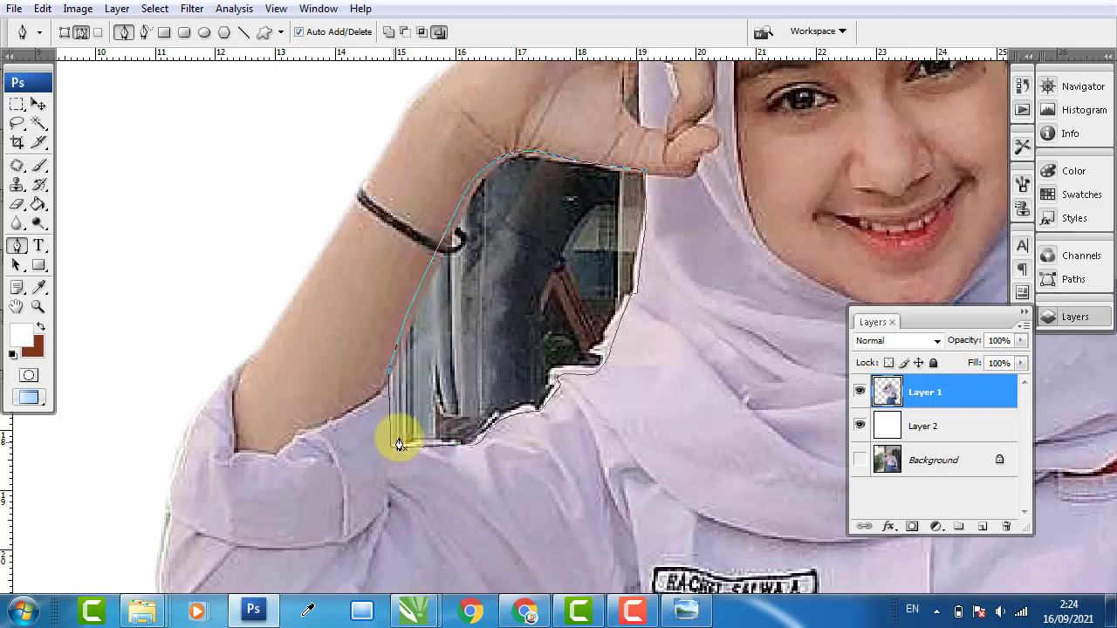
Turn the path inside the raised arm into a selection with a 1-pixel feather, delete its contents and deselect.
{"action": "right_click", "coordinate": [511, 295]}
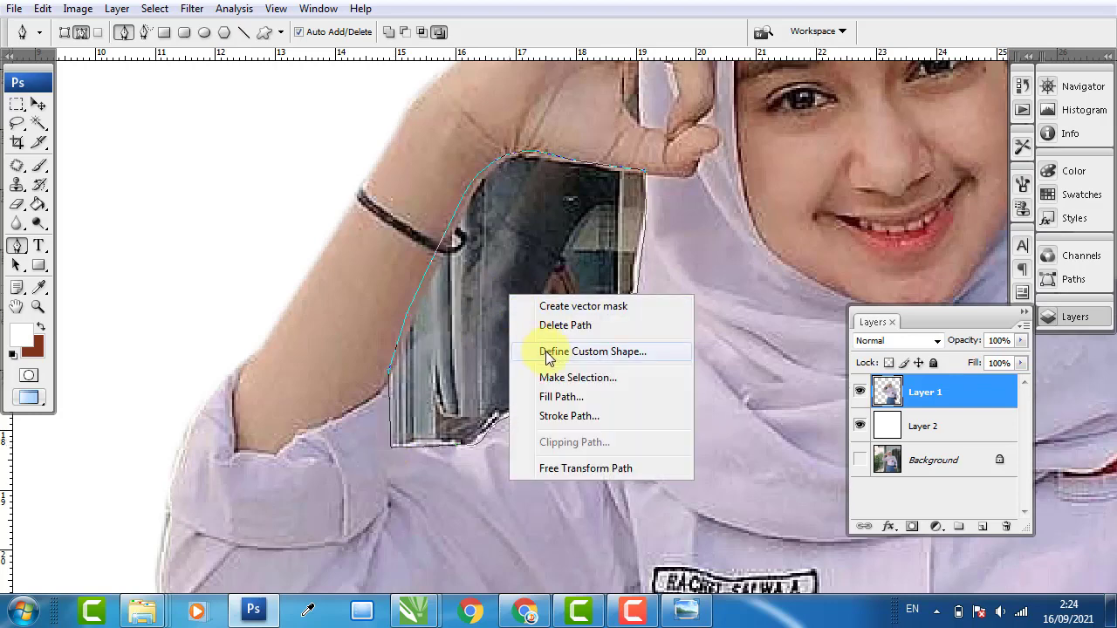
{"action": "left_click", "coordinate": [596, 377]}
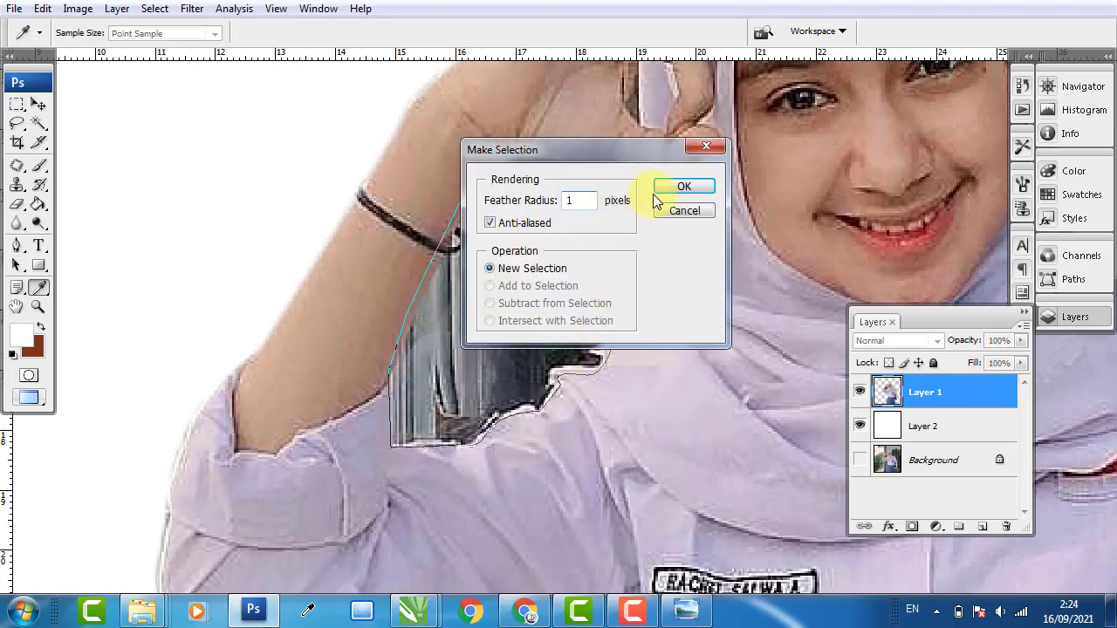
{"action": "left_click", "coordinate": [691, 188]}
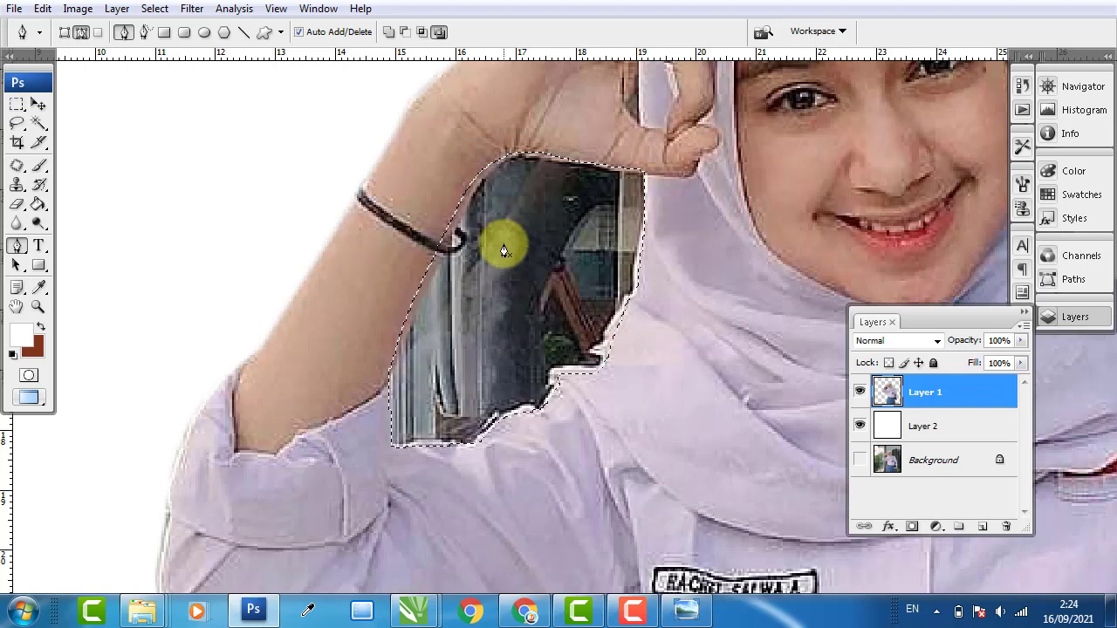
{"action": "key", "text": "Delete"}
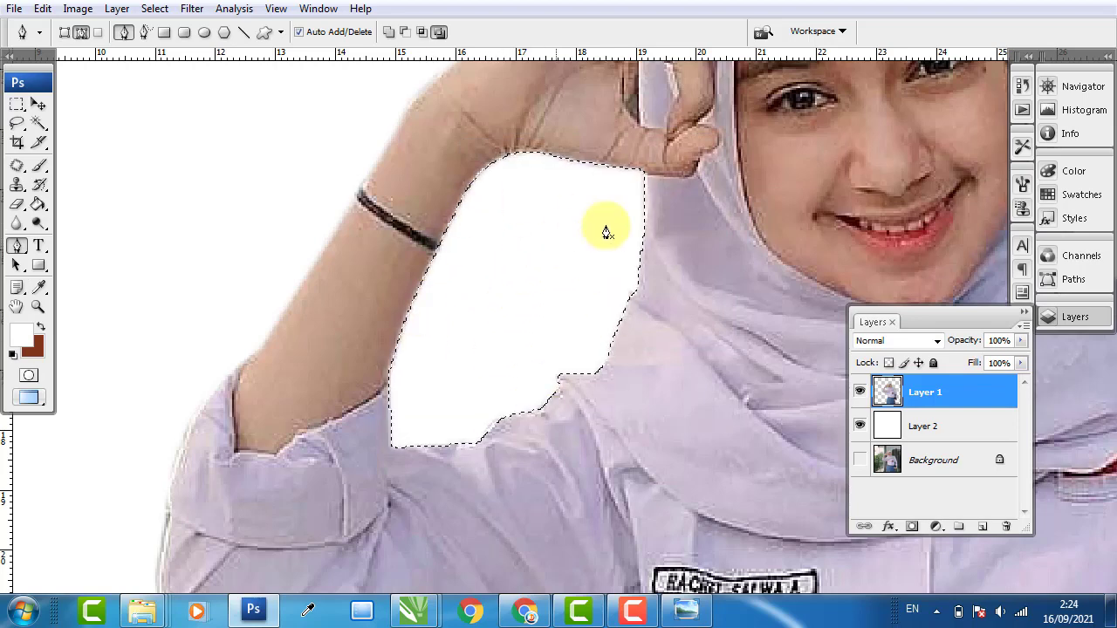
{"action": "key", "text": "ctrl+d"}
Trace a closed pen path around the dark background gap between the shirt, skirt and the arm resting in the pocket.
{"action": "left_click_drag", "start_coordinate": [762, 223], "coordinate": [820, 216]}
{"action": "left_click_drag", "start_coordinate": [820, 216], "coordinate": [454, 213]}
{"action": "scroll", "coordinate": [479, 233], "scroll_direction": "down", "scroll_amount": 3}
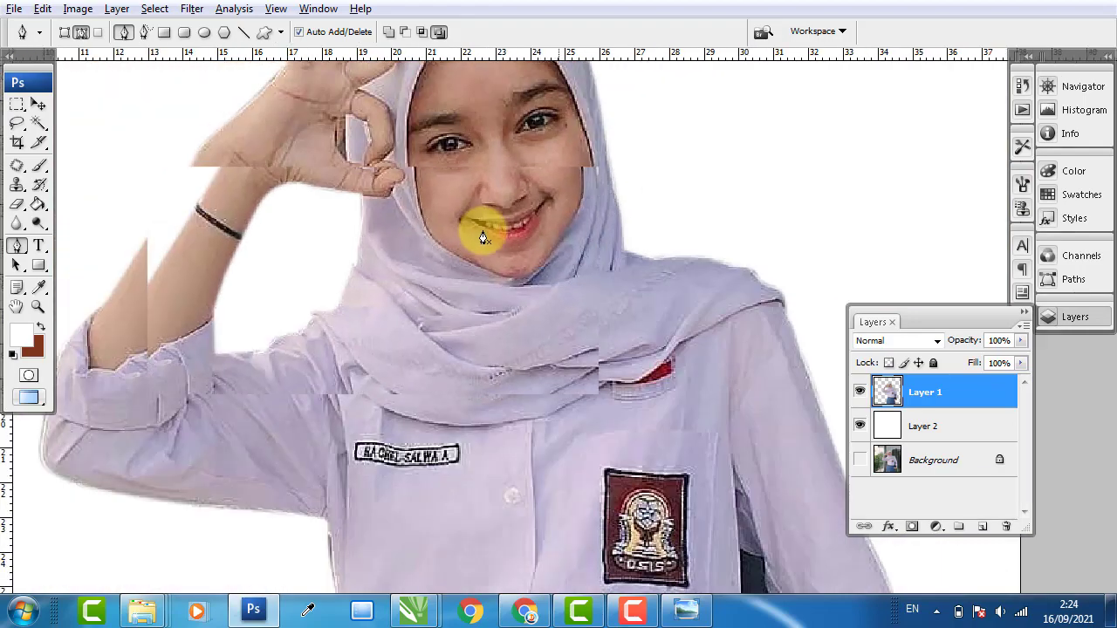
{"action": "left_click_drag", "start_coordinate": [705, 462], "coordinate": [625, 294]}
{"action": "scroll", "coordinate": [590, 465], "scroll_direction": "up", "scroll_amount": 2}
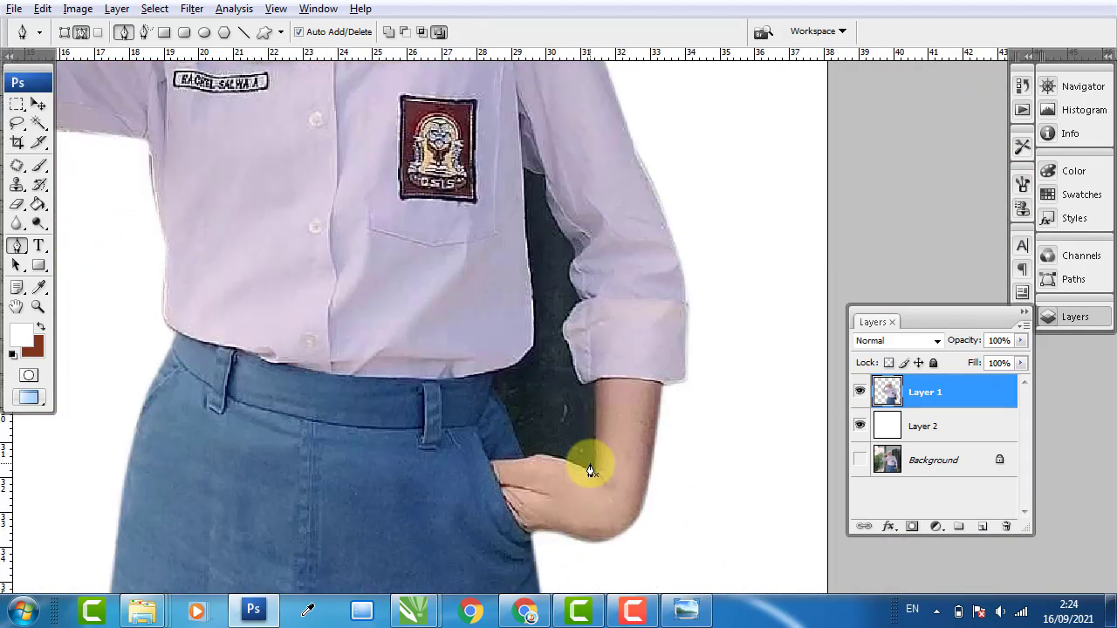
{"action": "scroll", "coordinate": [603, 386], "scroll_direction": "up", "scroll_amount": 2}
{"action": "scroll", "coordinate": [553, 559], "scroll_direction": "up", "scroll_amount": 1}
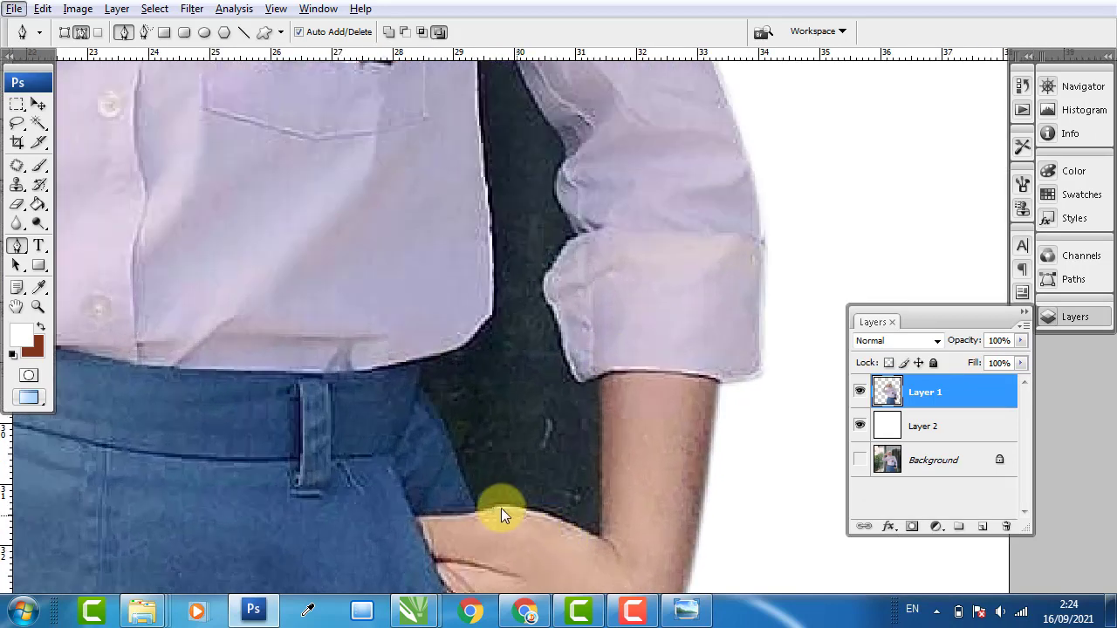
{"action": "left_click_drag", "start_coordinate": [477, 510], "coordinate": [597, 461]}
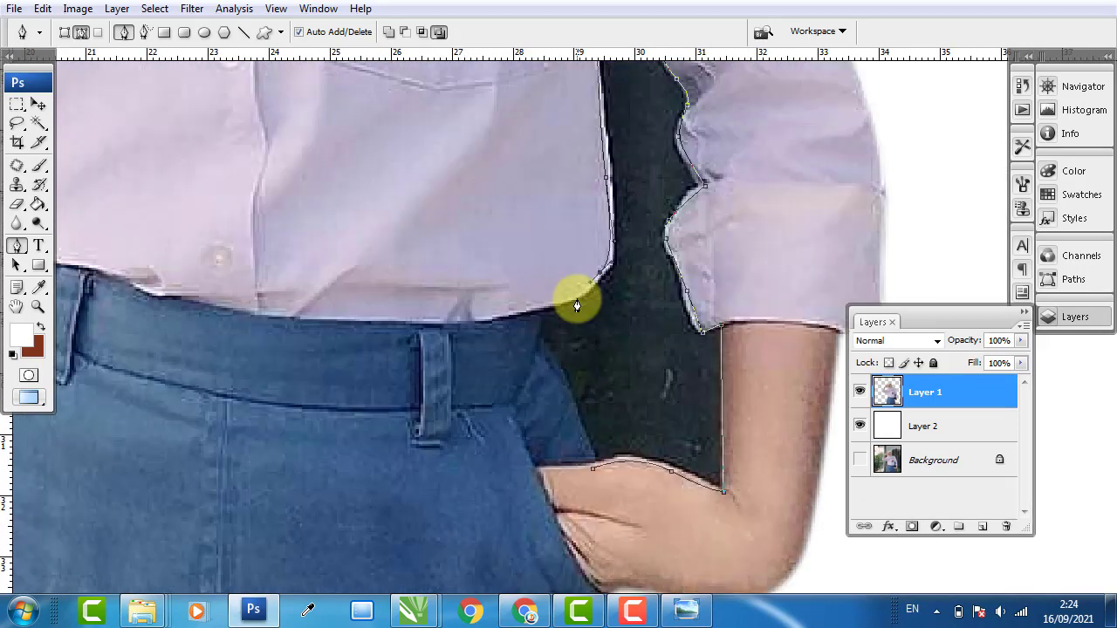
{"action": "left_click", "coordinate": [567, 297]}
{"action": "left_click", "coordinate": [536, 308]}
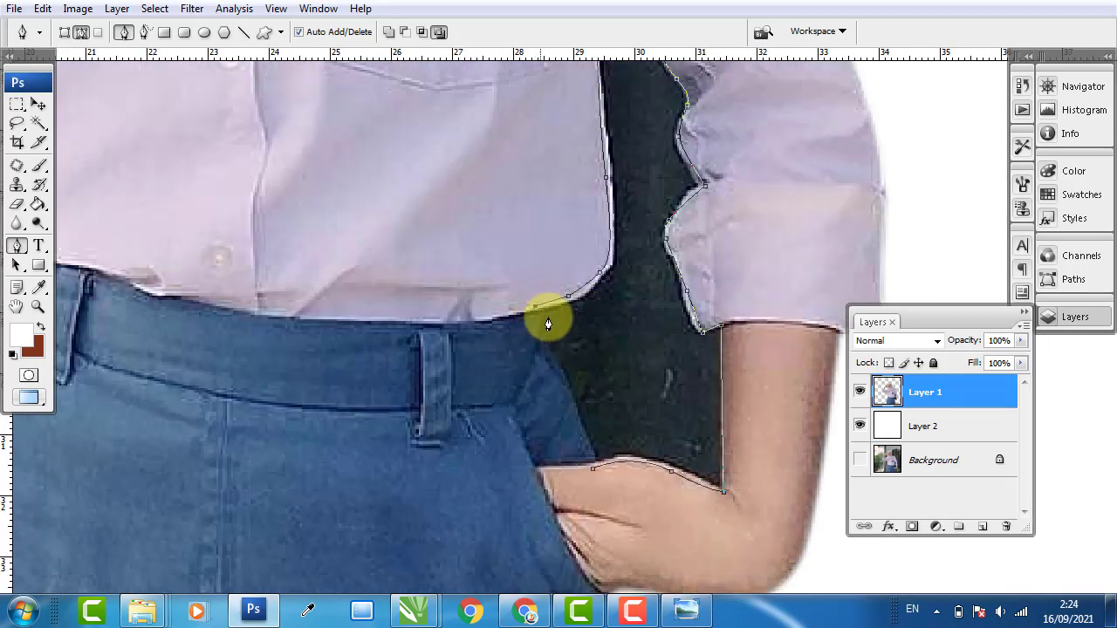
{"action": "left_click", "coordinate": [537, 345]}
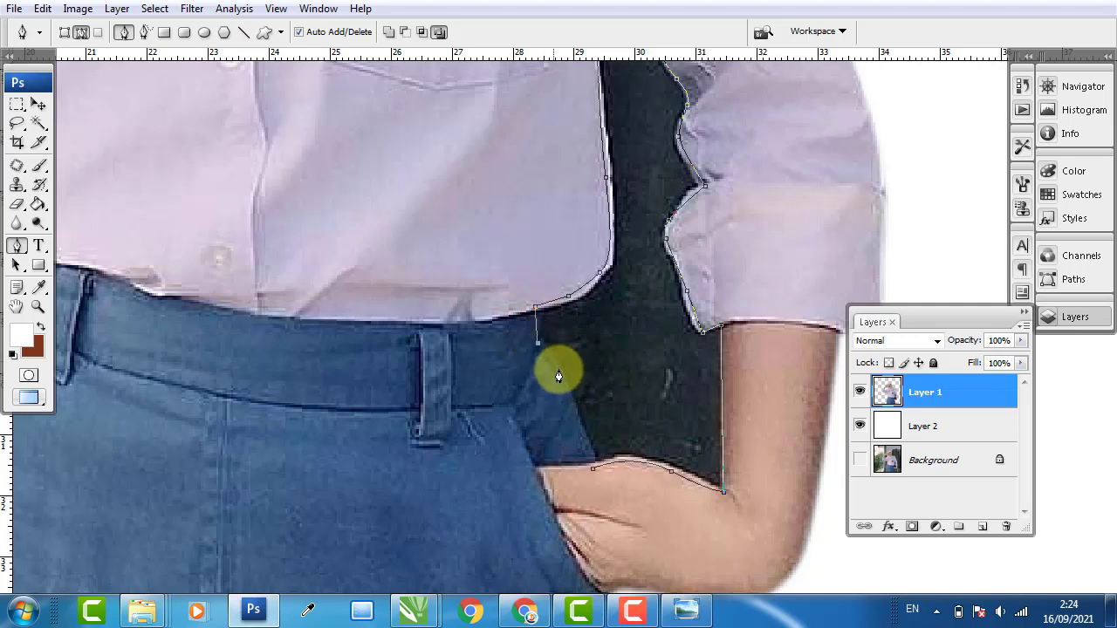
{"action": "left_click", "coordinate": [580, 424]}
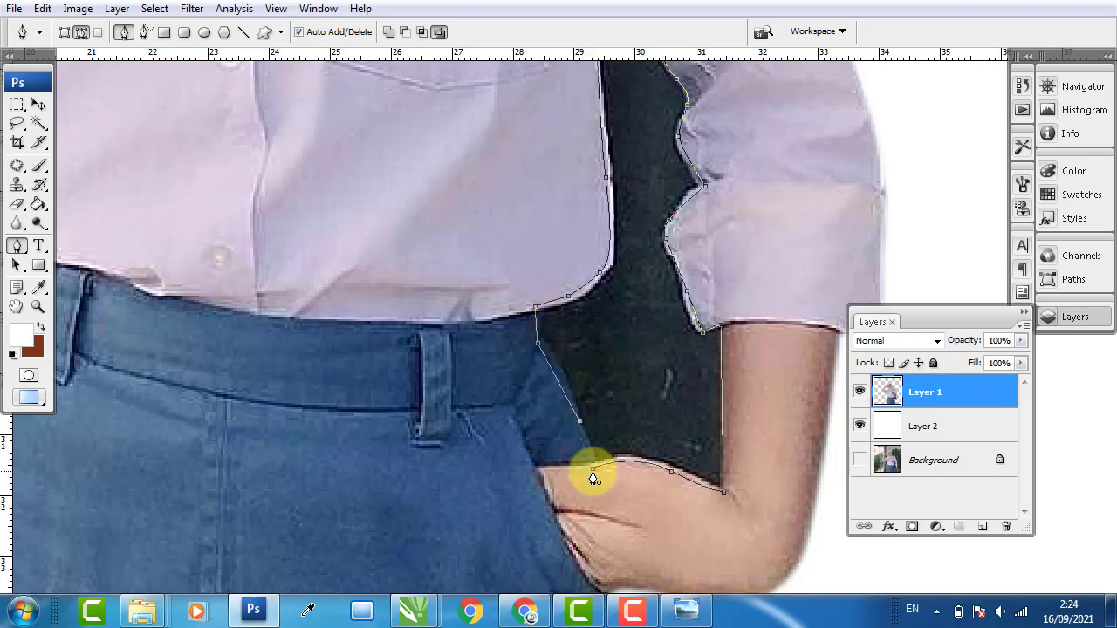
{"action": "left_click", "coordinate": [592, 471]}
Turn the path between the shirt, skirt and pocketed arm into a selection with a 1-pixel feather, delete its contents and deselect.
{"action": "right_click", "coordinate": [630, 354]}
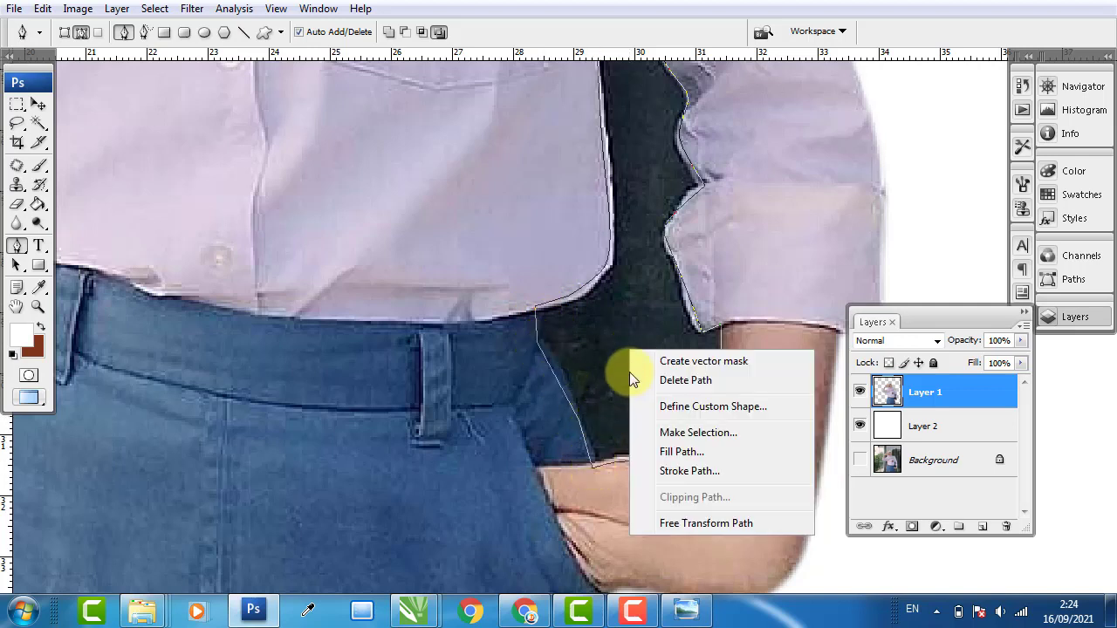
{"action": "left_click", "coordinate": [672, 432]}
{"action": "type", "text": "1"}
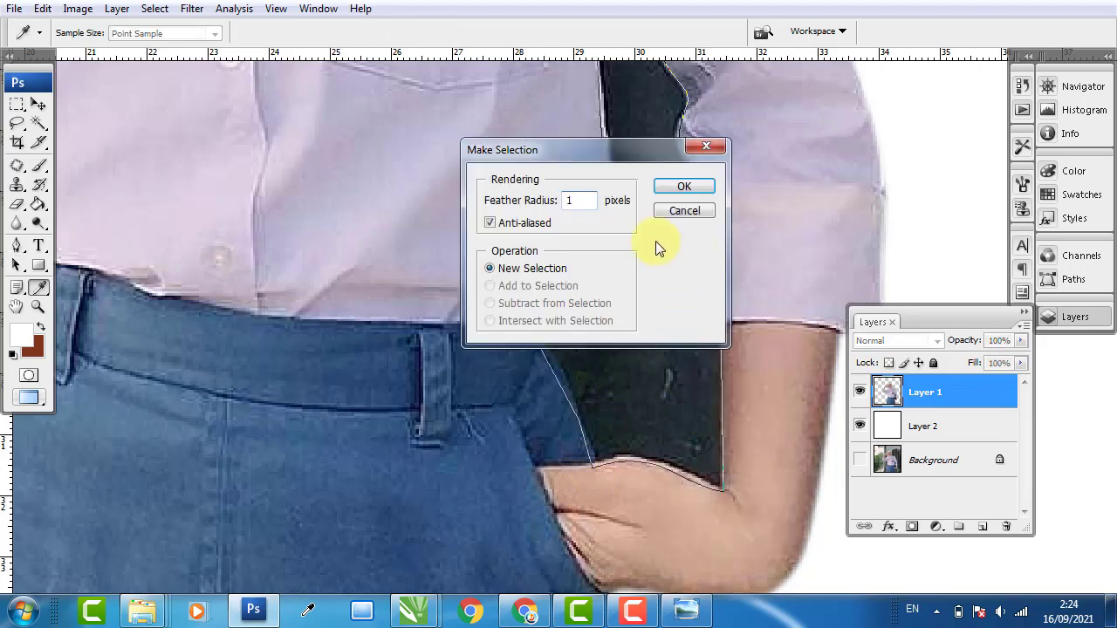
{"action": "left_click", "coordinate": [684, 194]}
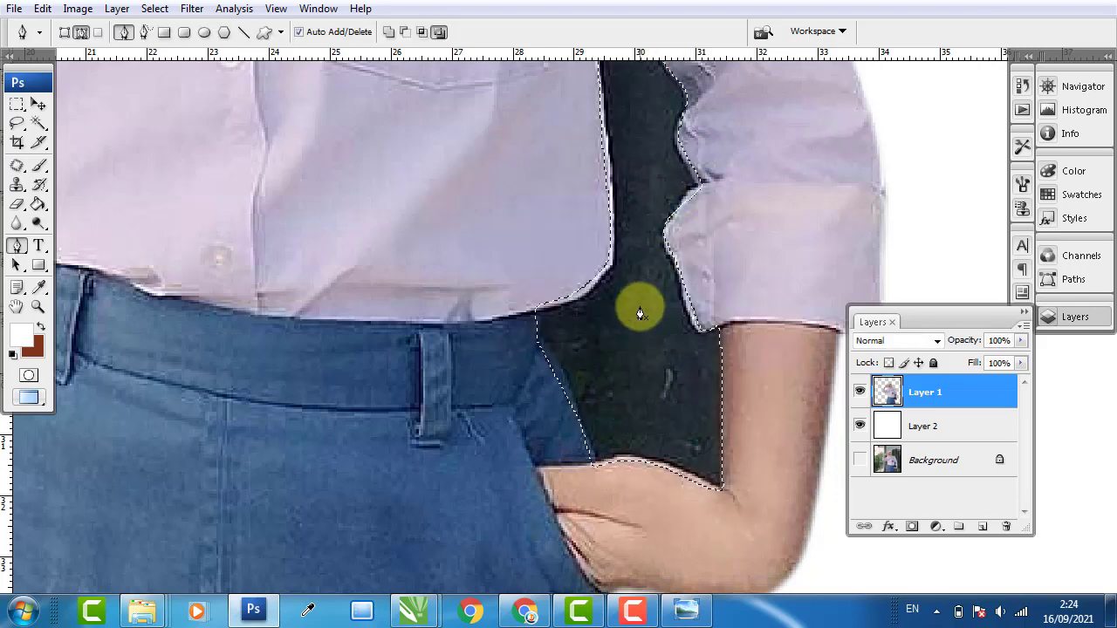
{"action": "key", "text": "Delete"}
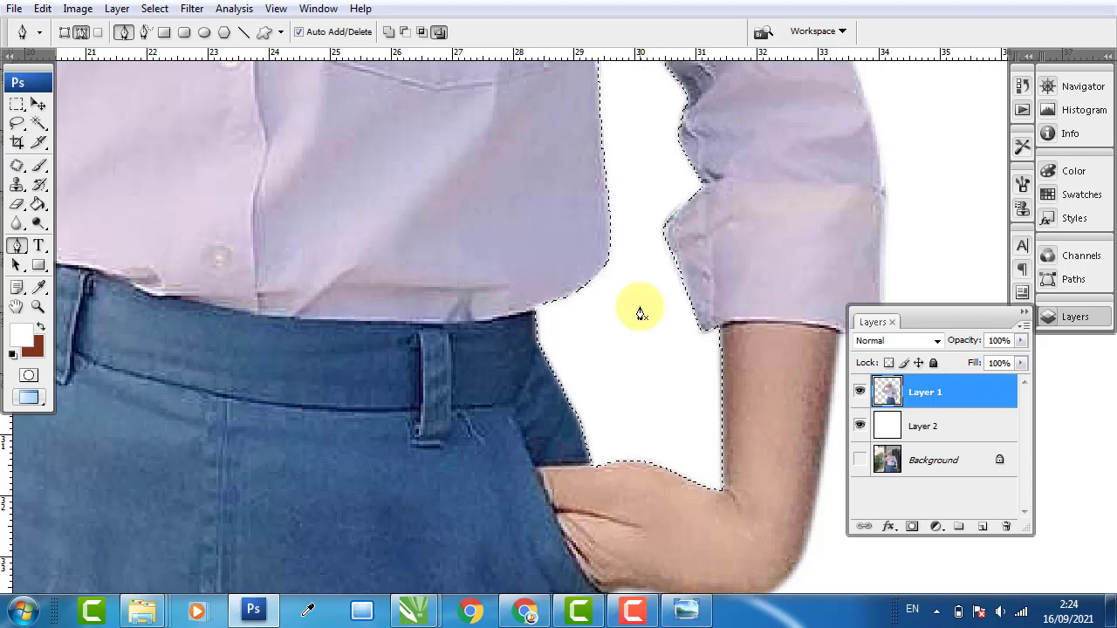
{"action": "key", "text": "ctrl+d"}
Trace a closed pen path around the small dark background gap inside the ring formed by the thumb and finger.
{"action": "scroll", "coordinate": [480, 329], "scroll_direction": "down", "scroll_amount": 6}
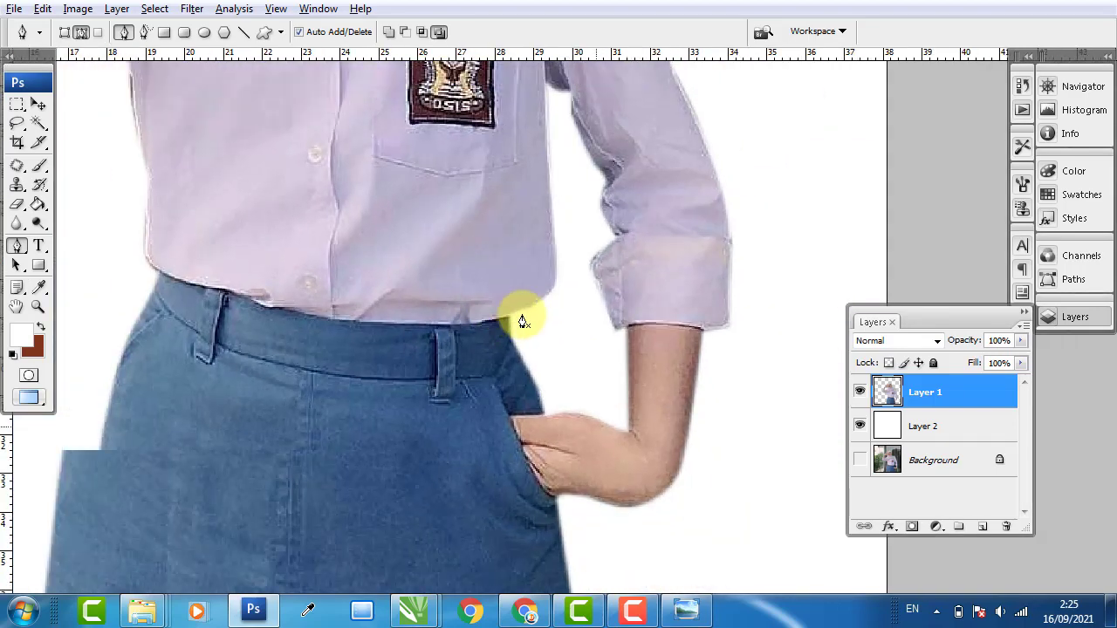
{"action": "scroll", "coordinate": [554, 322], "scroll_direction": "down", "scroll_amount": 2}
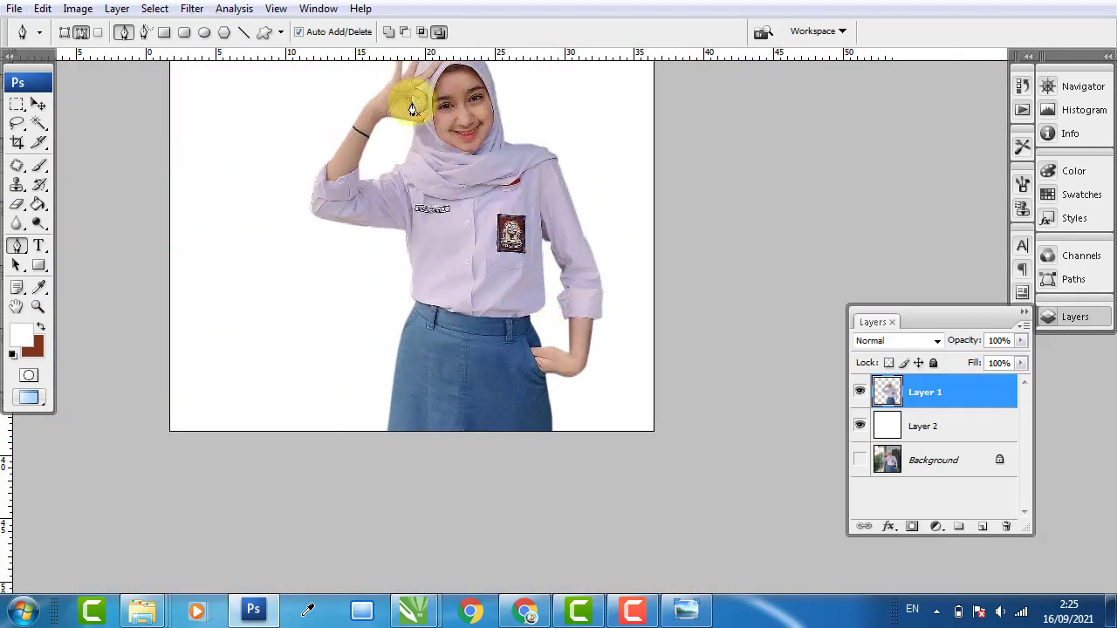
{"action": "scroll", "coordinate": [418, 93], "scroll_direction": "up", "scroll_amount": 3}
{"action": "scroll", "coordinate": [418, 93], "scroll_direction": "up", "scroll_amount": 5}
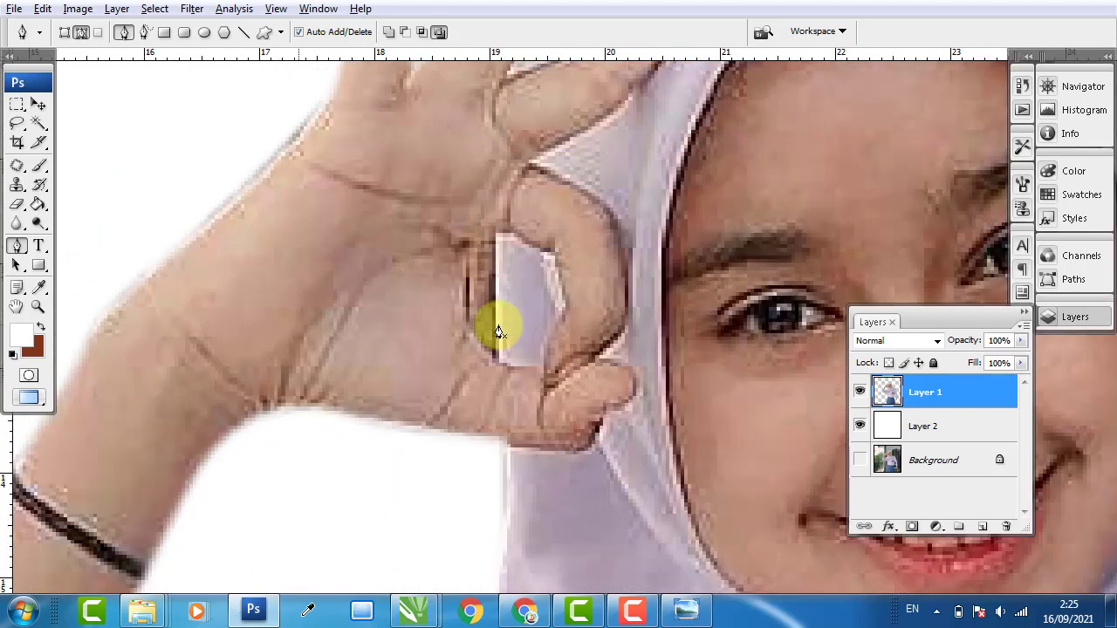
{"action": "scroll", "coordinate": [497, 332], "scroll_direction": "up", "scroll_amount": 1}
{"action": "left_click", "coordinate": [496, 267]}
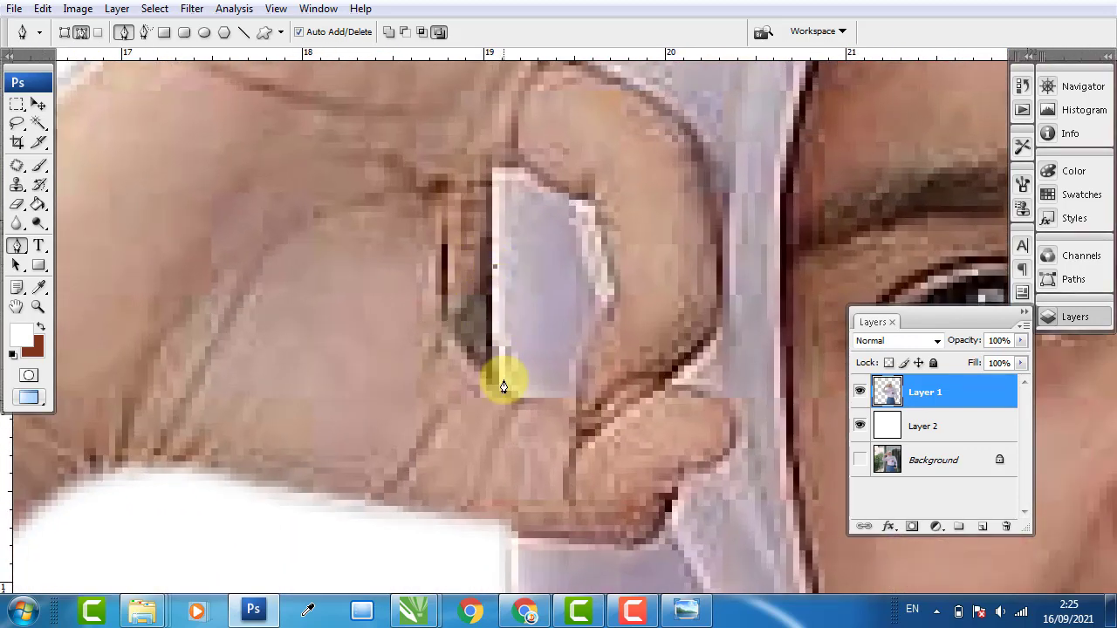
{"action": "left_click", "coordinate": [450, 332]}
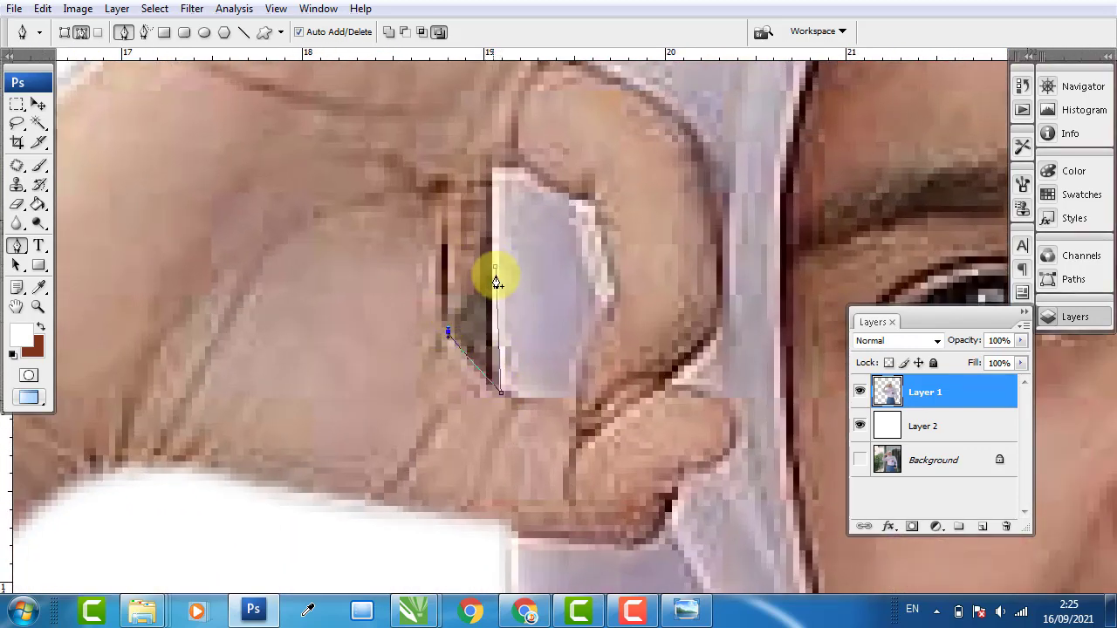
{"action": "left_click", "coordinate": [496, 268]}
Turn the path inside the finger ring into a selection with a 1-pixel feather, delete its contents and deselect.
{"action": "right_click", "coordinate": [477, 316]}
{"action": "left_click", "coordinate": [535, 398]}
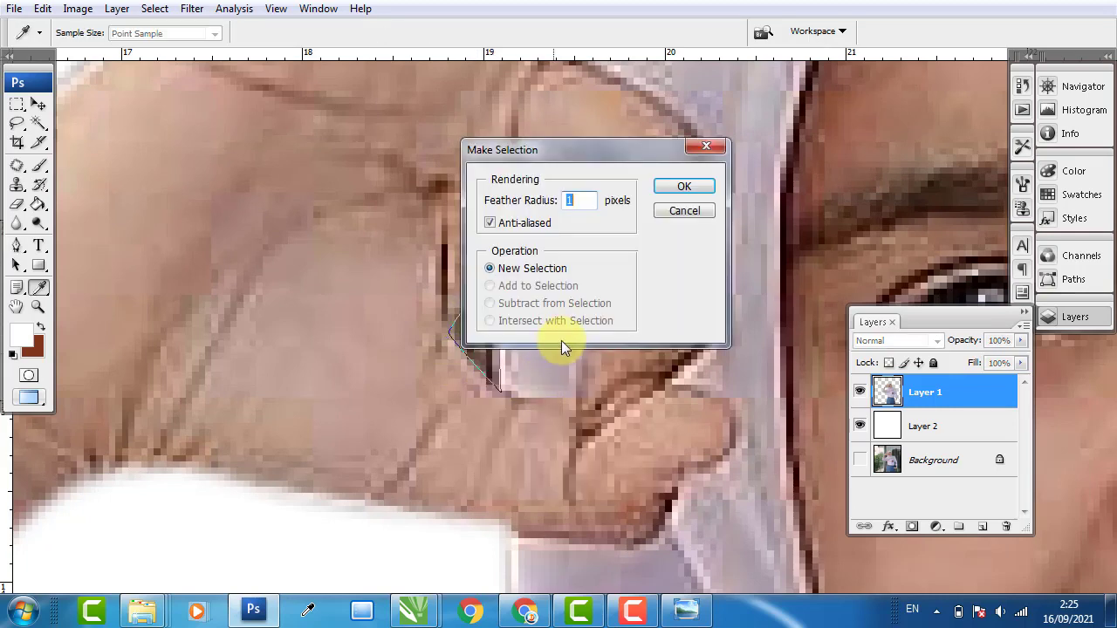
{"action": "left_click", "coordinate": [685, 189]}
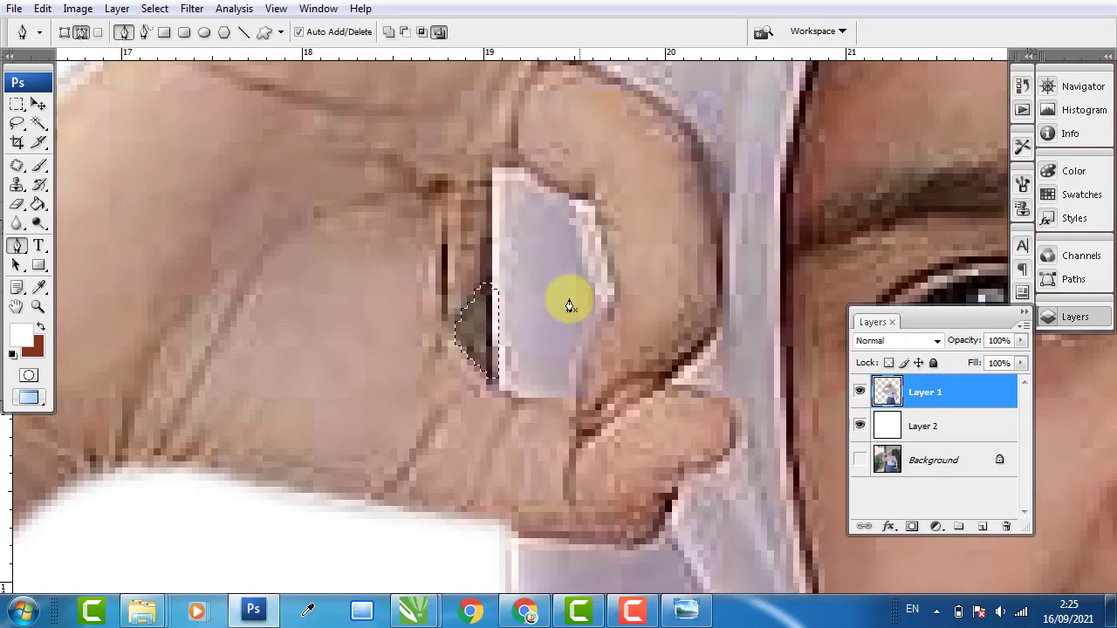
{"action": "key", "text": "Delete"}
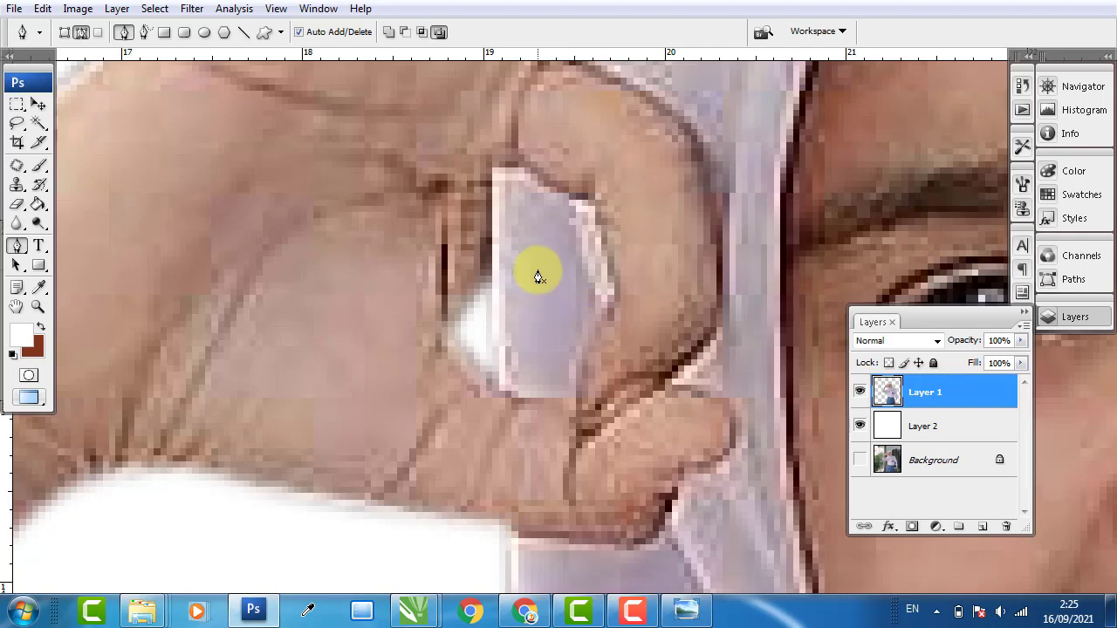
Crop the canvas closely around the girl, from just above the hijab to the lower image edge.
{"action": "right_click", "coordinate": [547, 270]}
{"action": "left_click", "coordinate": [602, 280]}
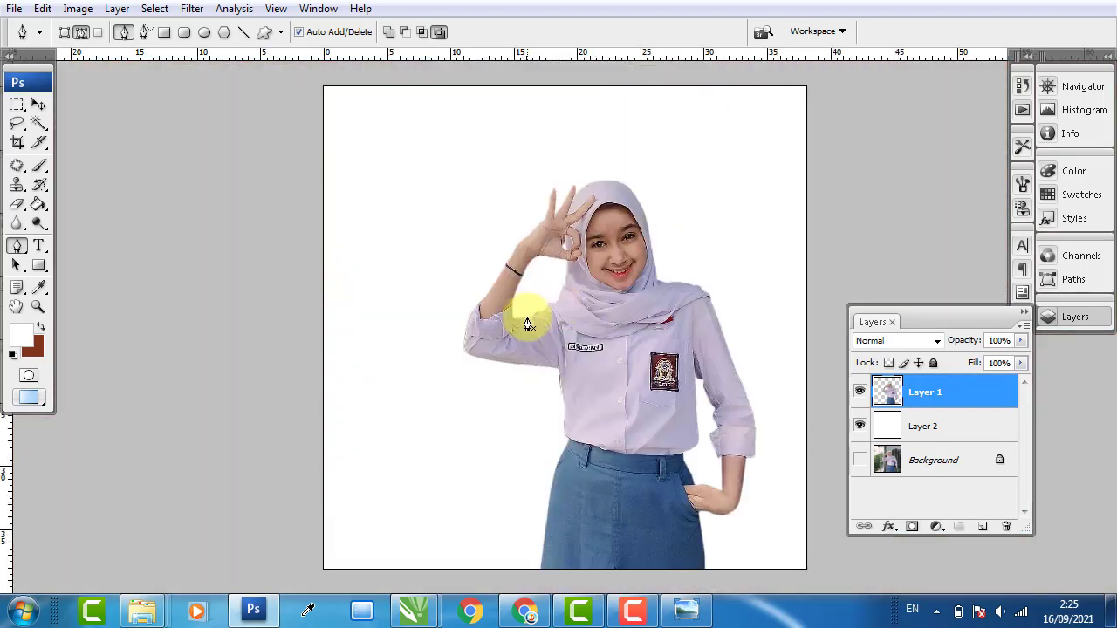
{"action": "left_click", "coordinate": [38, 104]}
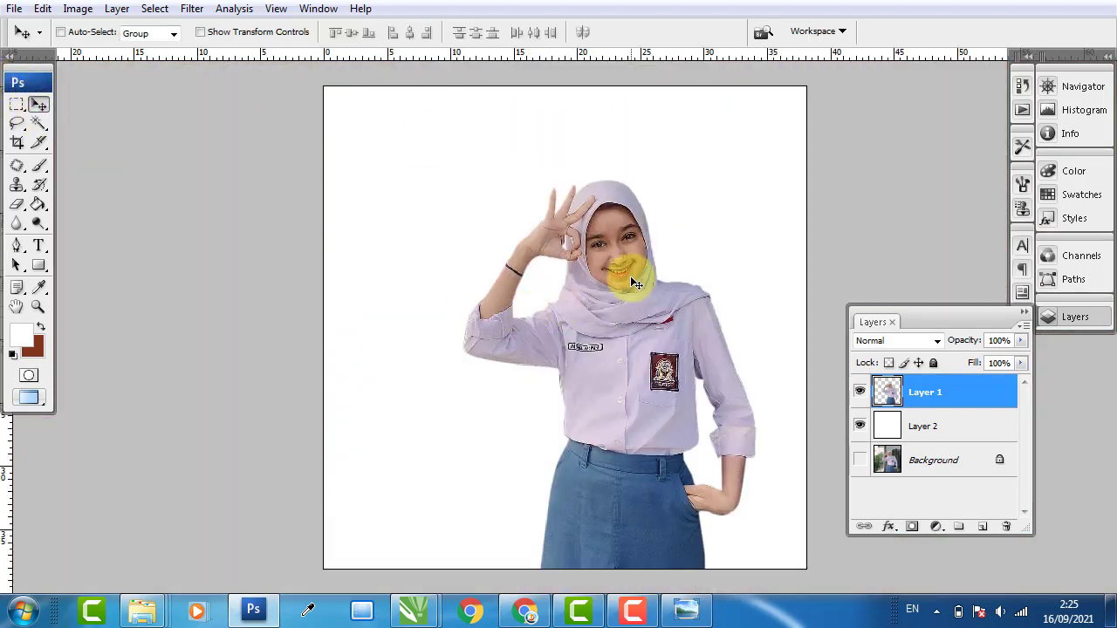
{"action": "left_click", "coordinate": [21, 143]}
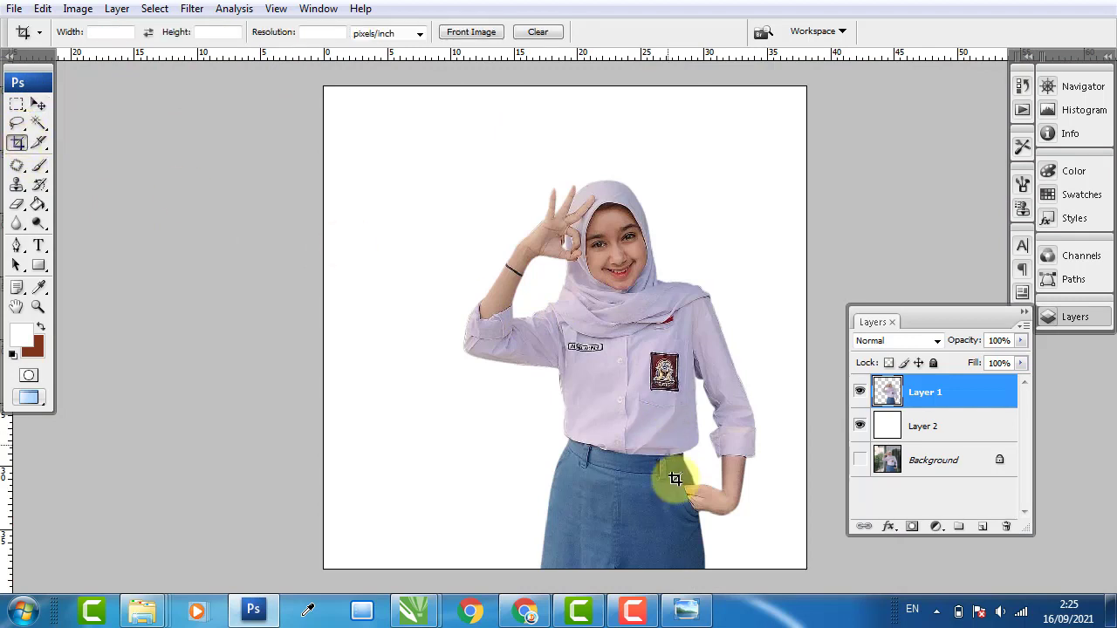
{"action": "left_click_drag", "start_coordinate": [745, 566], "coordinate": [461, 175]}
{"action": "left_click_drag", "start_coordinate": [751, 367], "coordinate": [756, 366]}
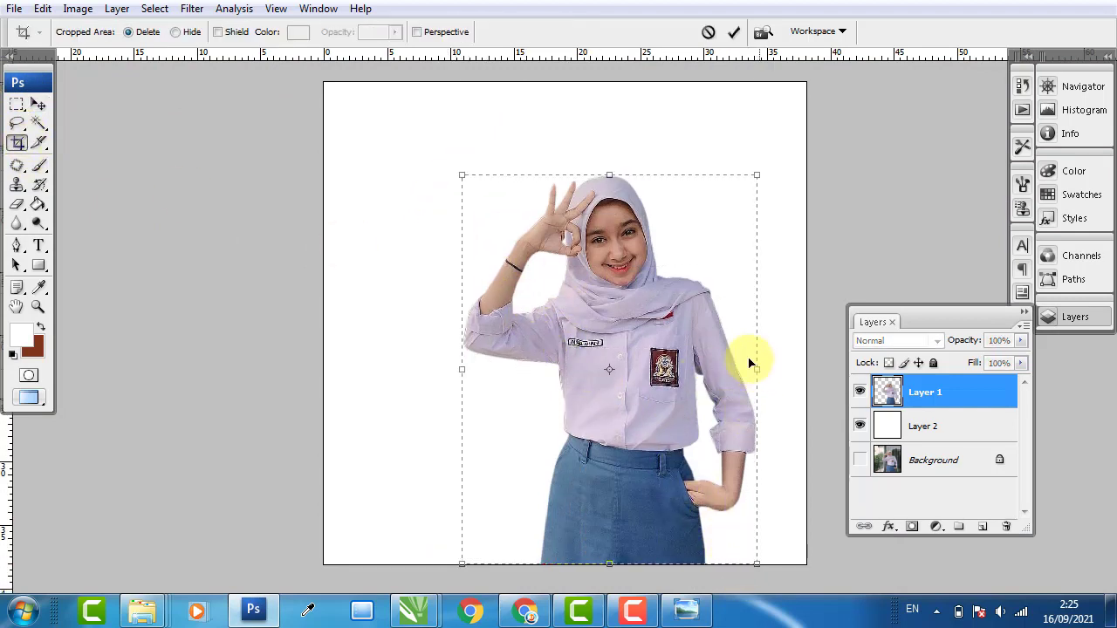
{"action": "key", "text": "Return"}
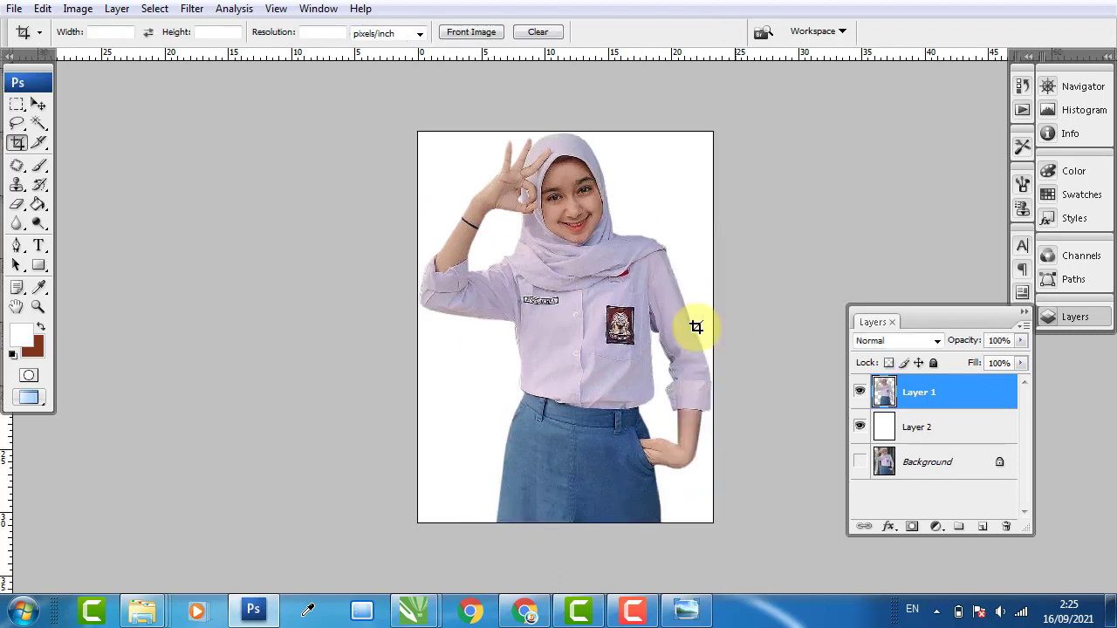
{"action": "left_click", "coordinate": [38, 104]}
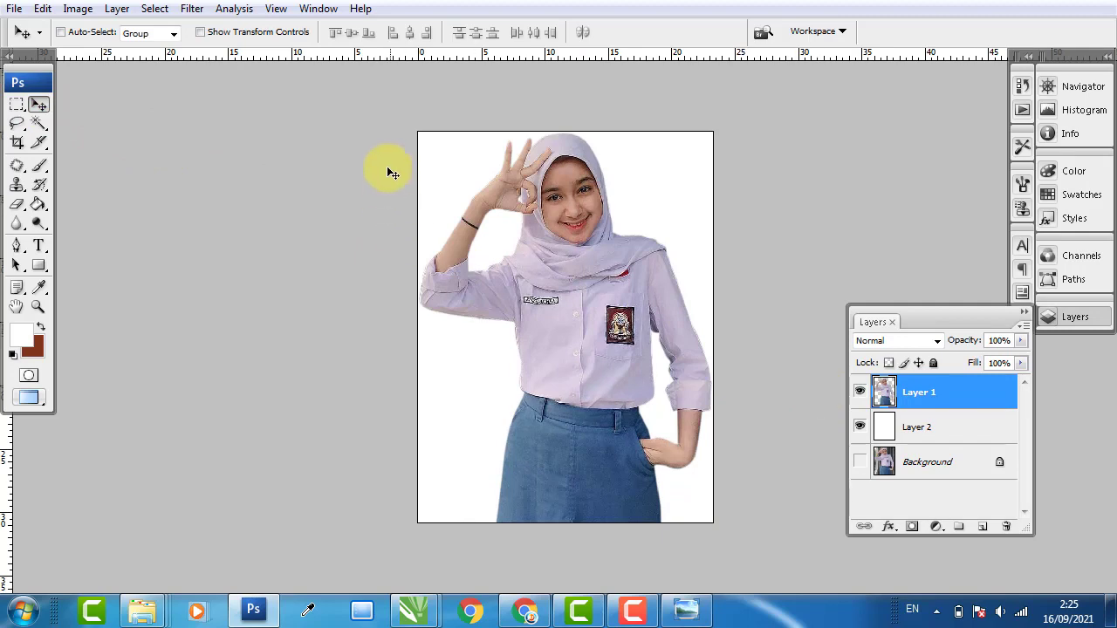
Apply a Brightness/Contrast adjustment to Layer 1 with brightness 70 and contrast 40.
{"action": "left_click", "coordinate": [78, 9]}
{"action": "mouse_move", "coordinate": [131, 56]}
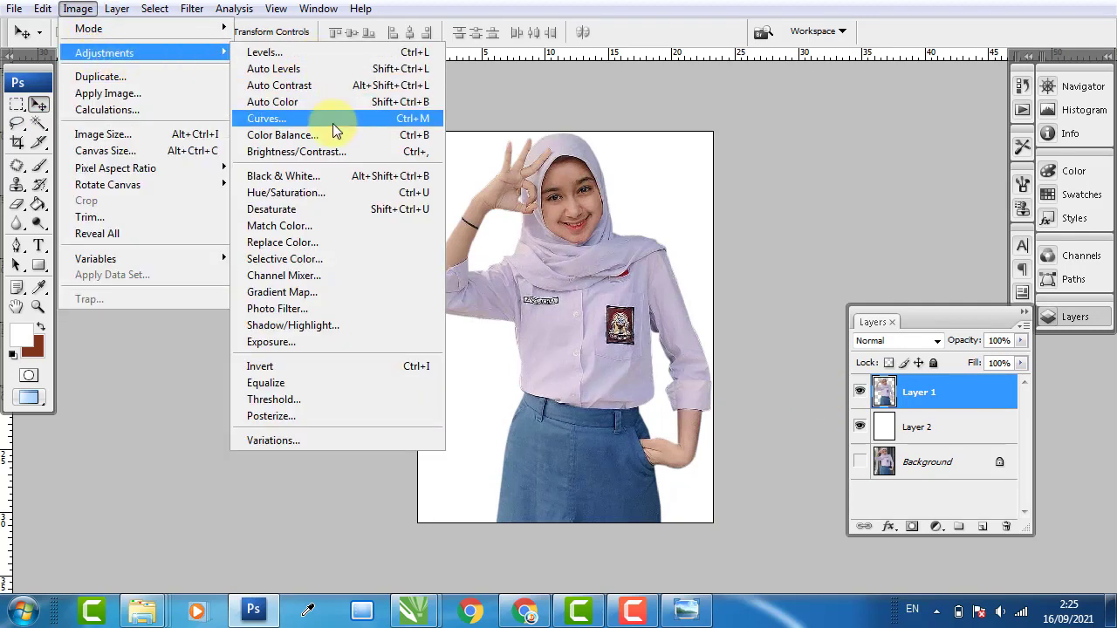
{"action": "left_click", "coordinate": [336, 152]}
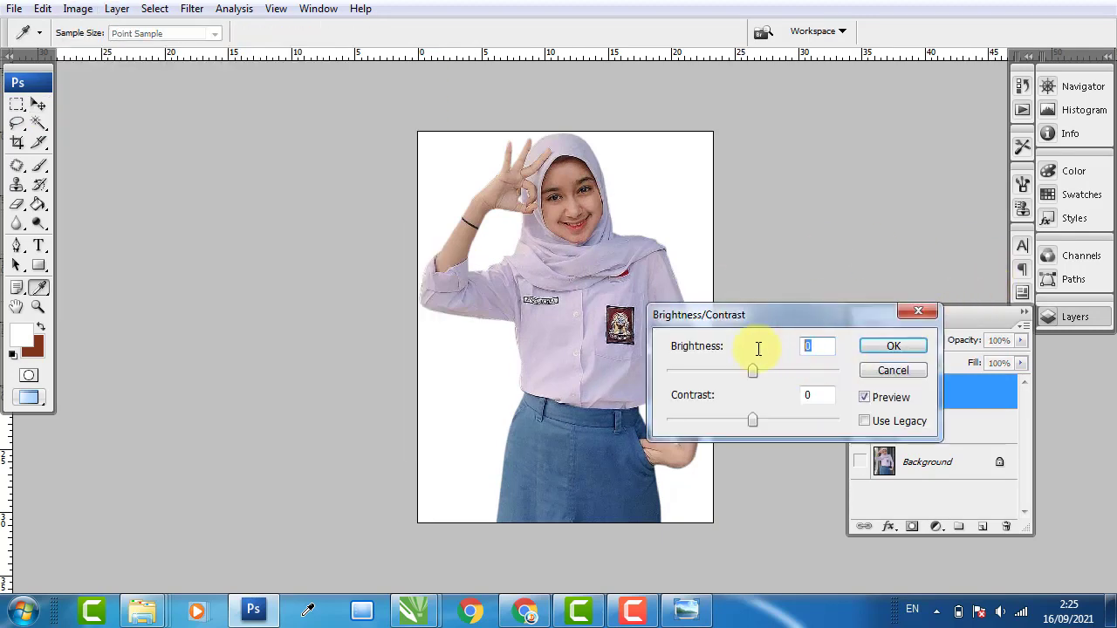
{"action": "type", "text": "50"}
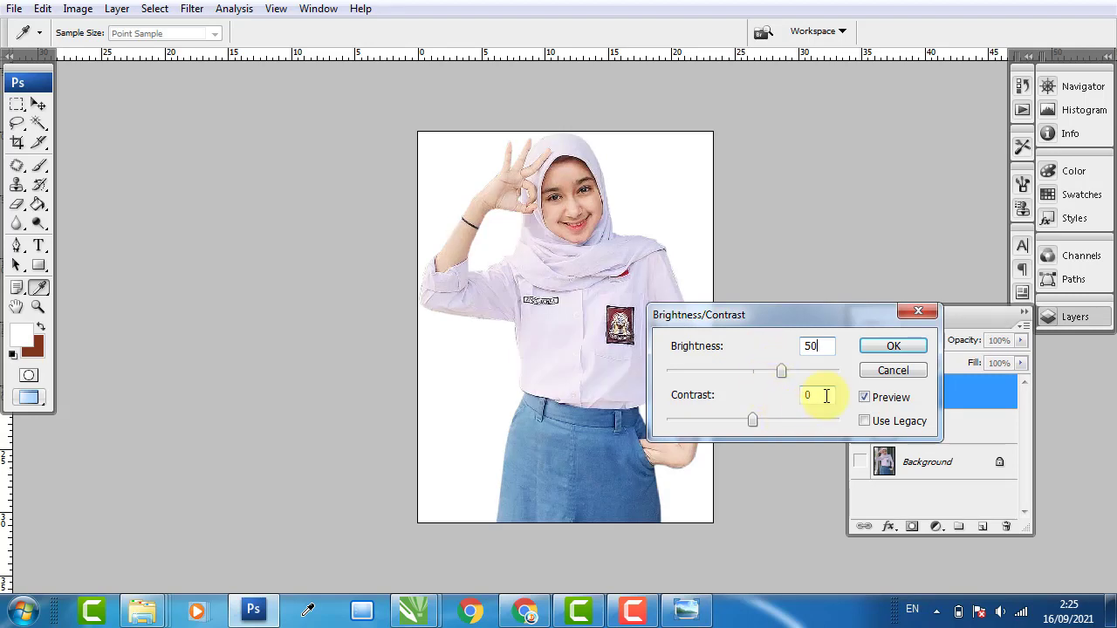
{"action": "type", "text": "40"}
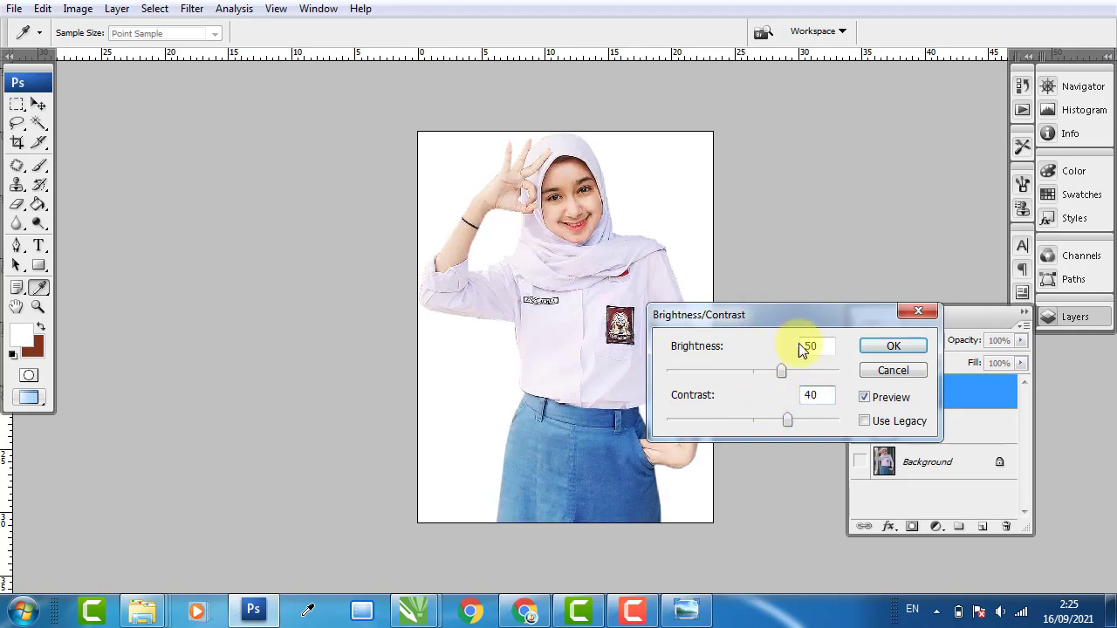
{"action": "type", "text": "70"}
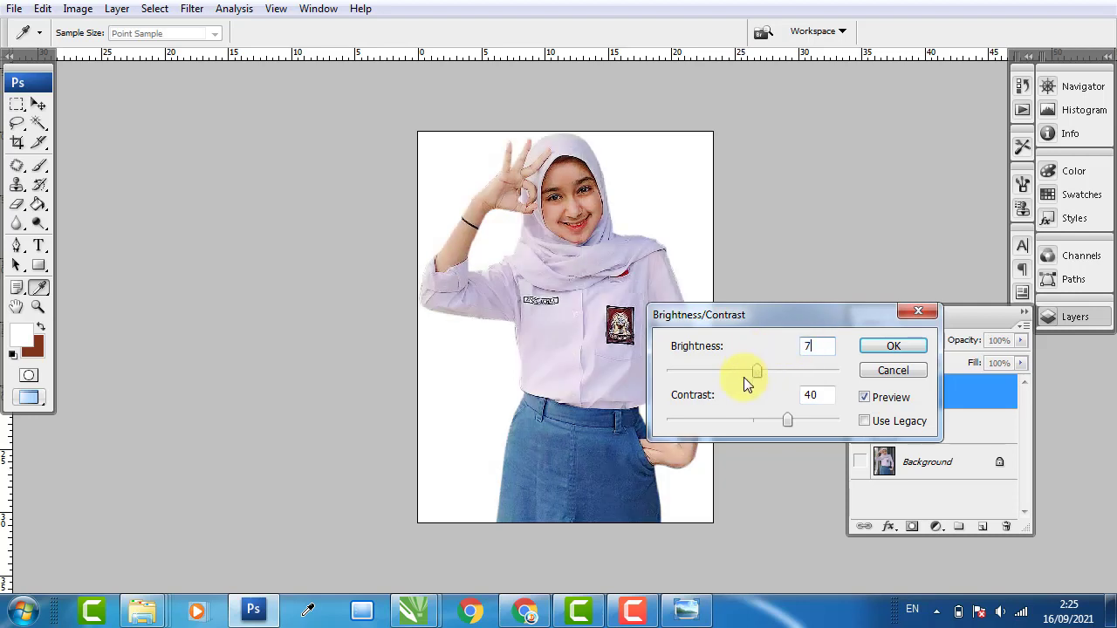
{"action": "left_click", "coordinate": [891, 348]}
{"action": "key", "text": "v"}
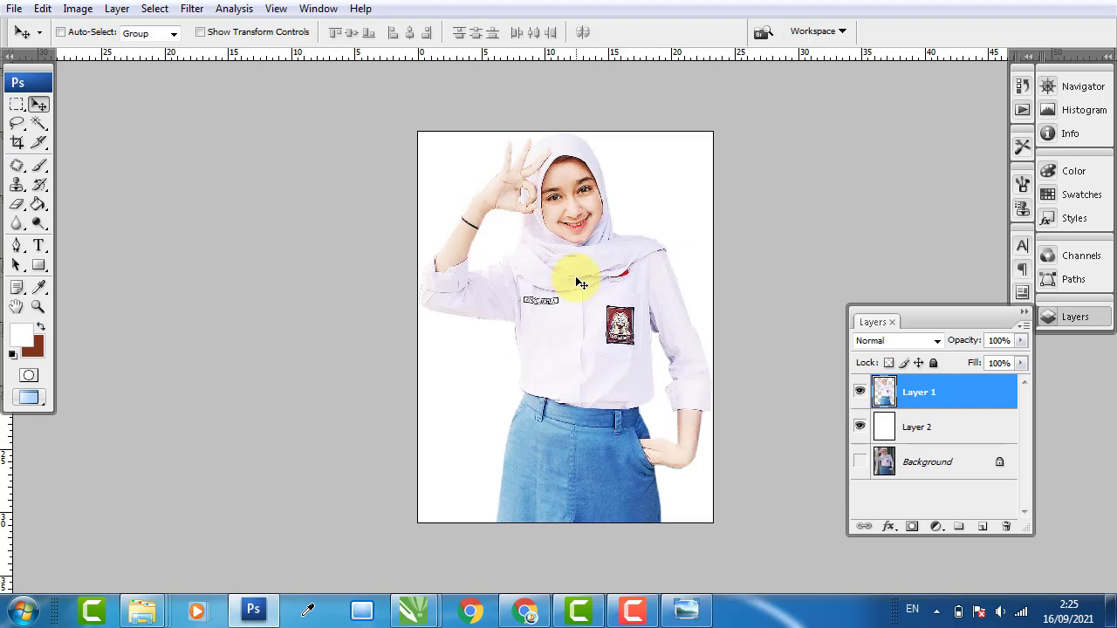
Apply a Curves adjustment to Layer 1, pulling the upper midtones of the RGB curve slightly below the diagonal.
{"action": "left_click", "coordinate": [77, 8]}
{"action": "mouse_move", "coordinate": [125, 50]}
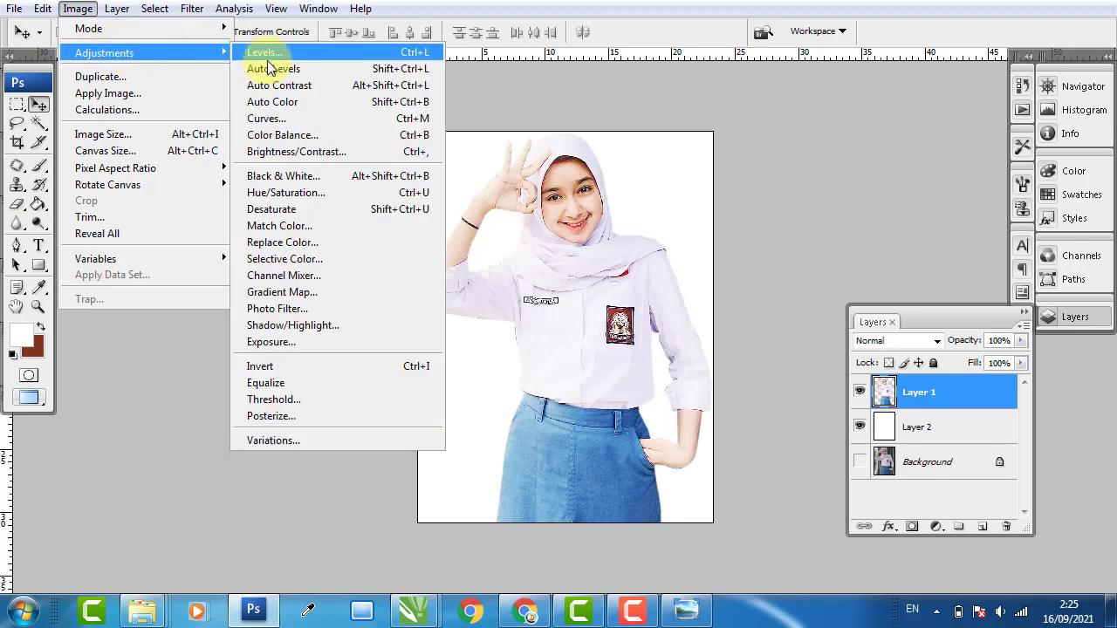
{"action": "left_click", "coordinate": [337, 122]}
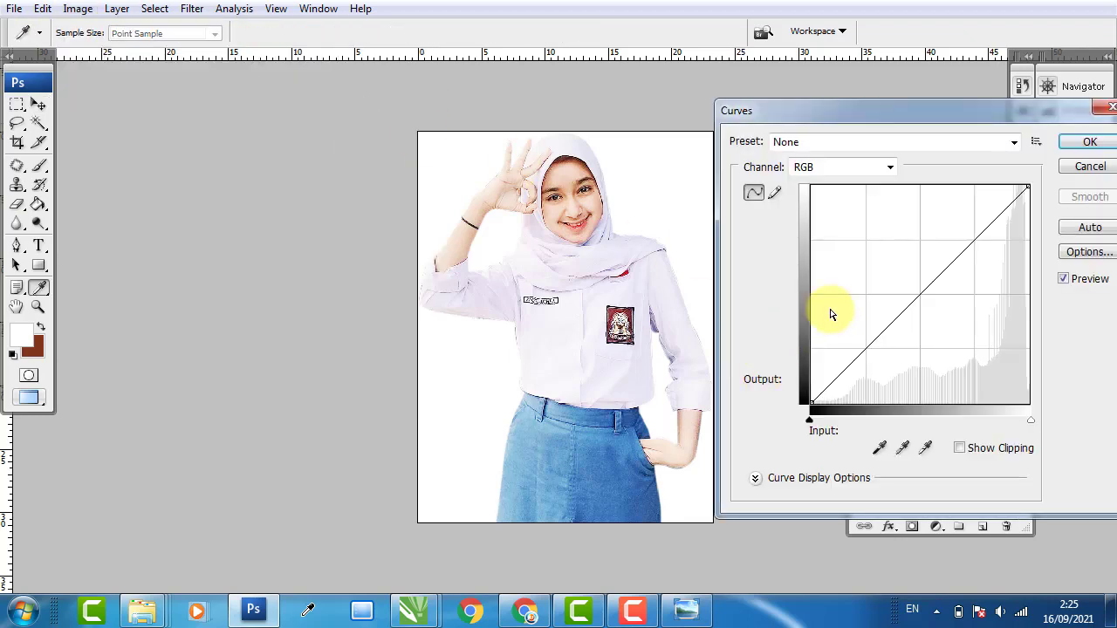
{"action": "left_click_drag", "start_coordinate": [940, 277], "coordinate": [952, 279]}
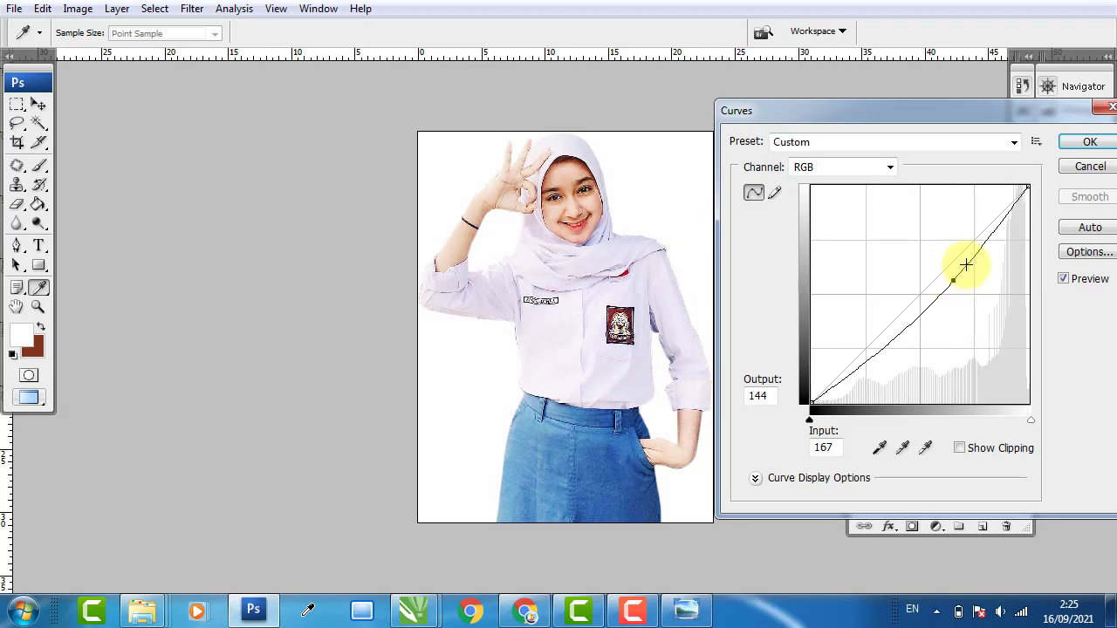
{"action": "left_click_drag", "start_coordinate": [960, 257], "coordinate": [966, 262]}
{"action": "left_click", "coordinate": [1088, 144]}
{"action": "key", "text": "v"}
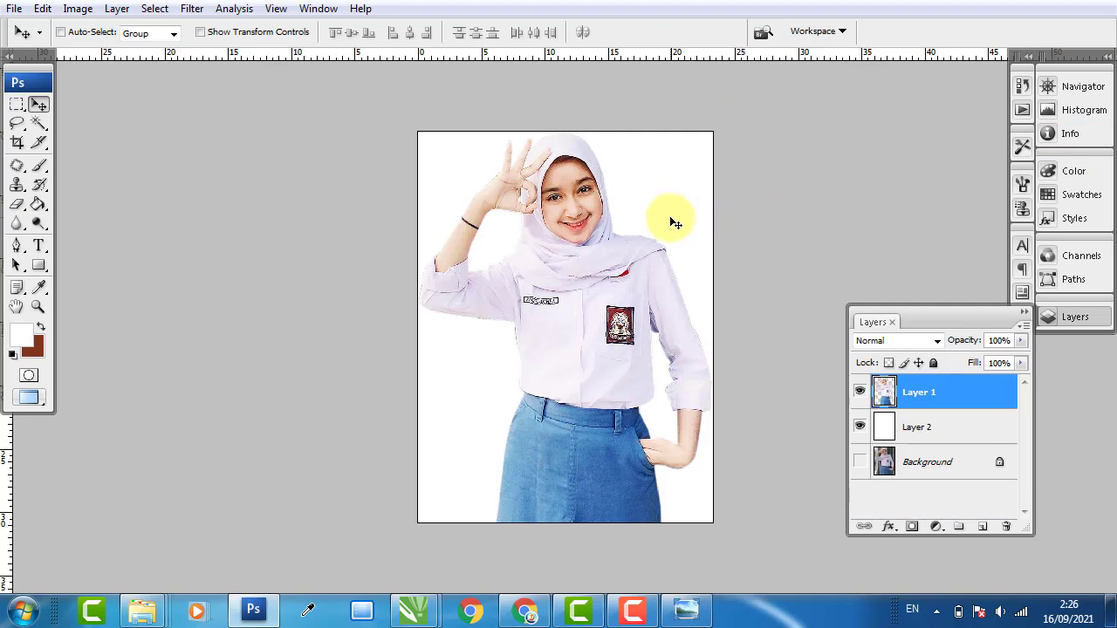
Create a new A4 document from the International Paper preset, 210 x 297 mm at 300 pixels/inch, in RGB Color mode.
{"action": "left_click", "coordinate": [15, 9]}
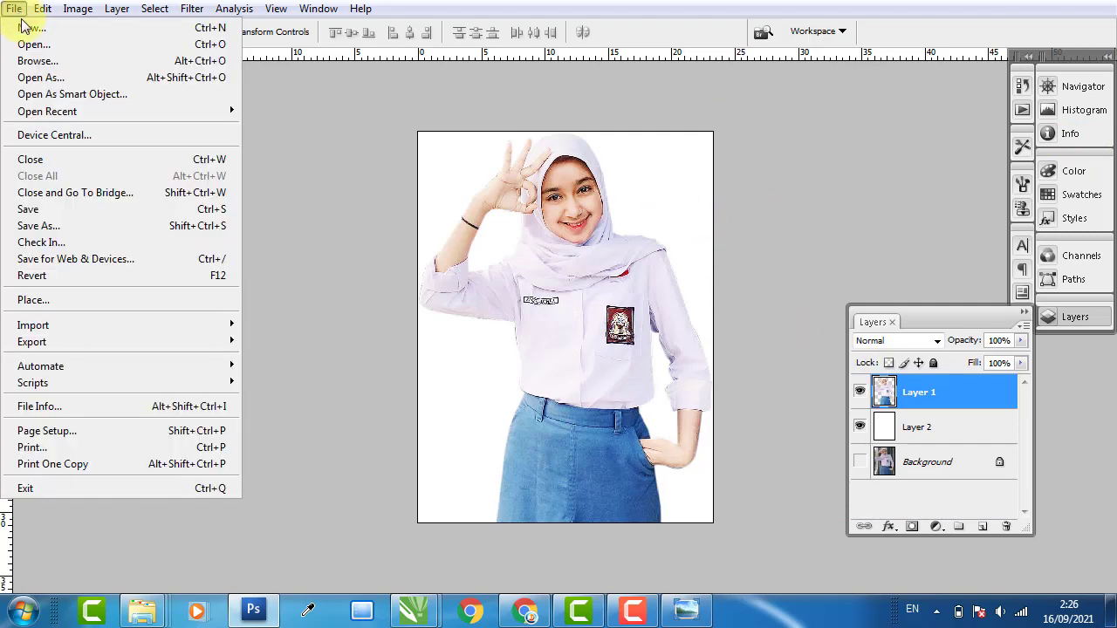
{"action": "left_click", "coordinate": [30, 30]}
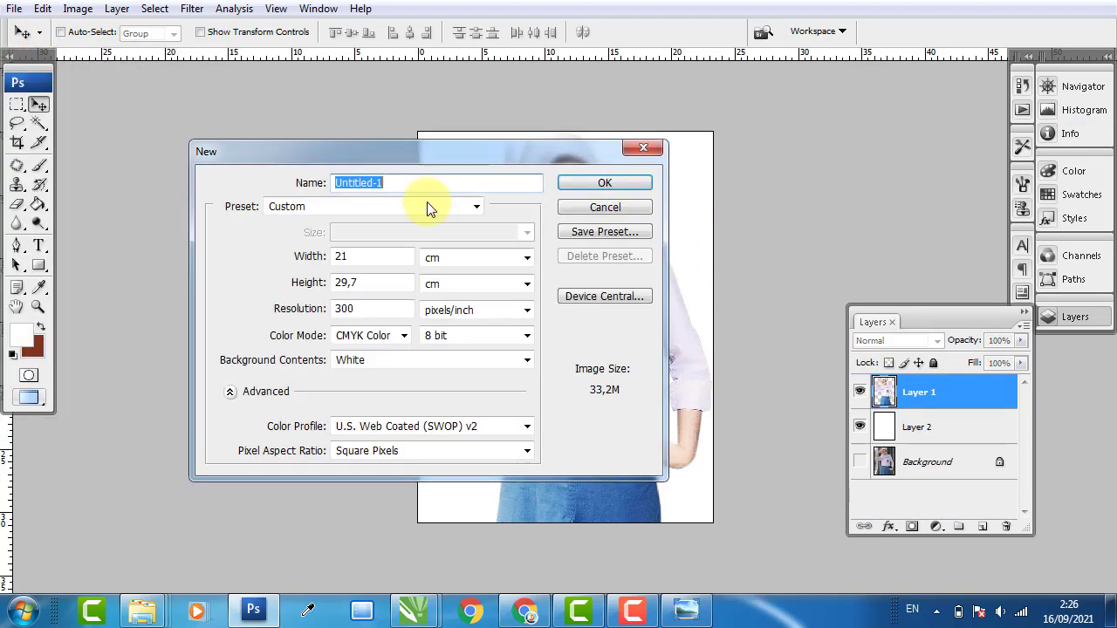
{"action": "left_click", "coordinate": [366, 206]}
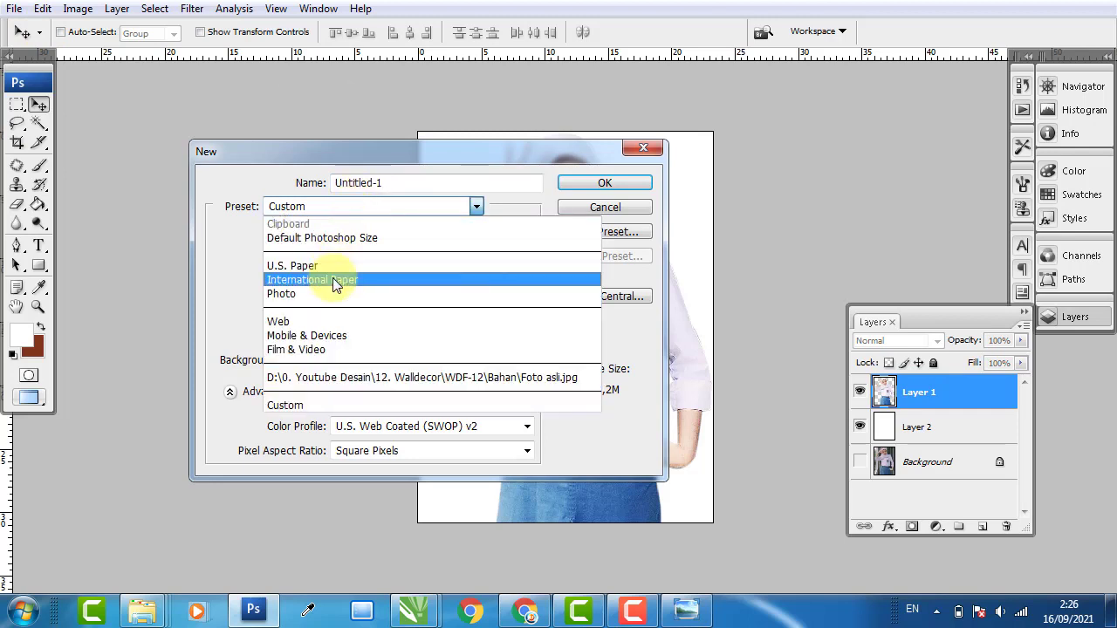
{"action": "left_click", "coordinate": [333, 278]}
{"action": "left_click", "coordinate": [390, 230]}
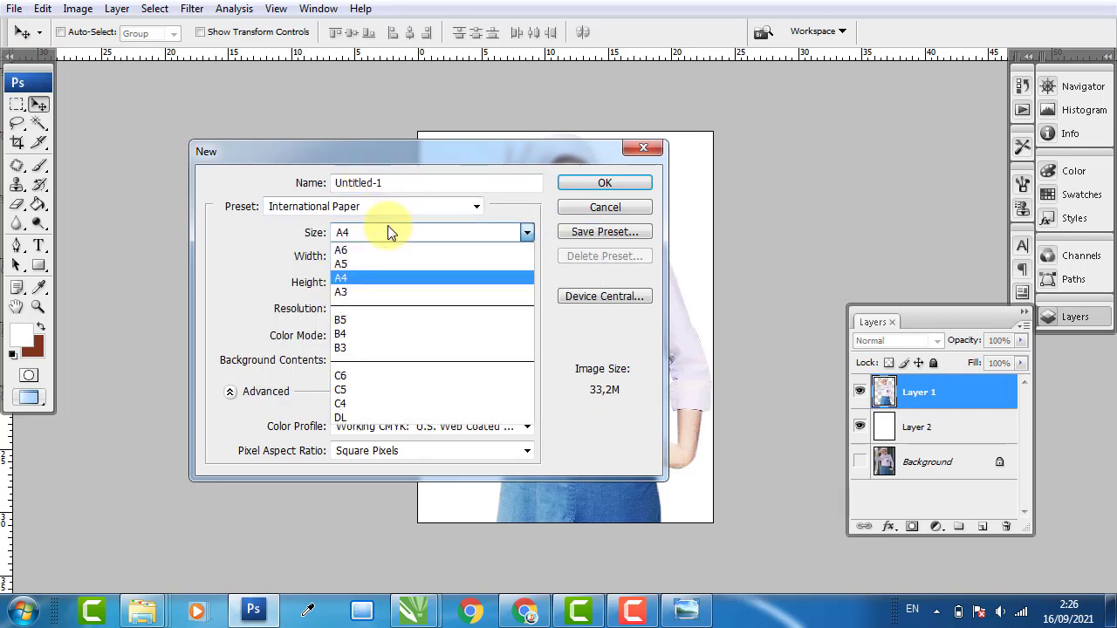
{"action": "left_click", "coordinate": [396, 232]}
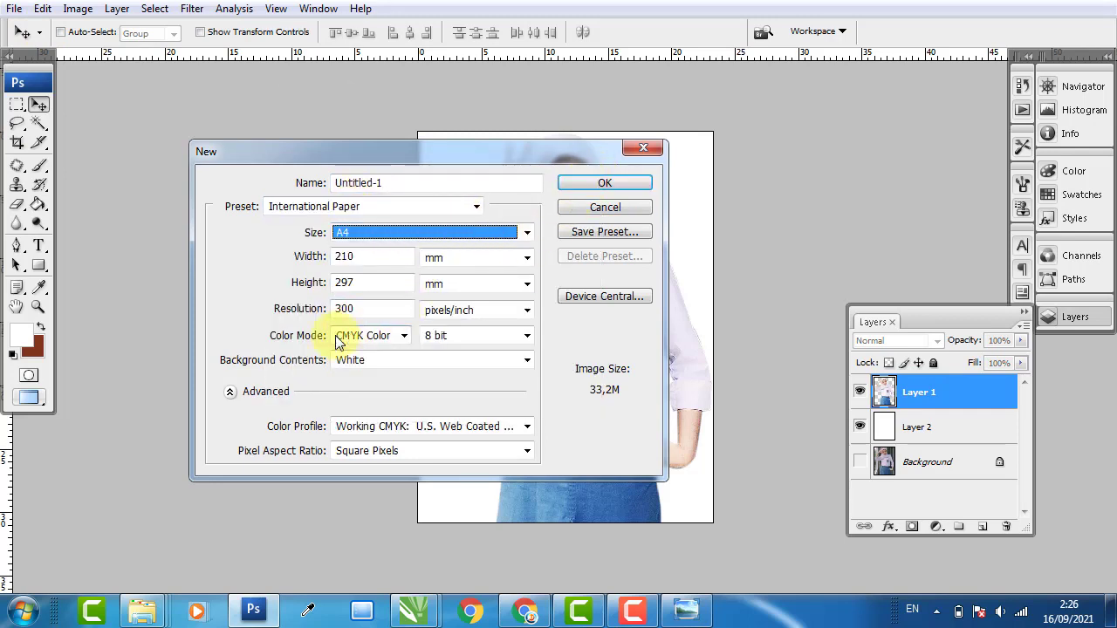
{"action": "left_click", "coordinate": [406, 338]}
{"action": "left_click", "coordinate": [393, 378]}
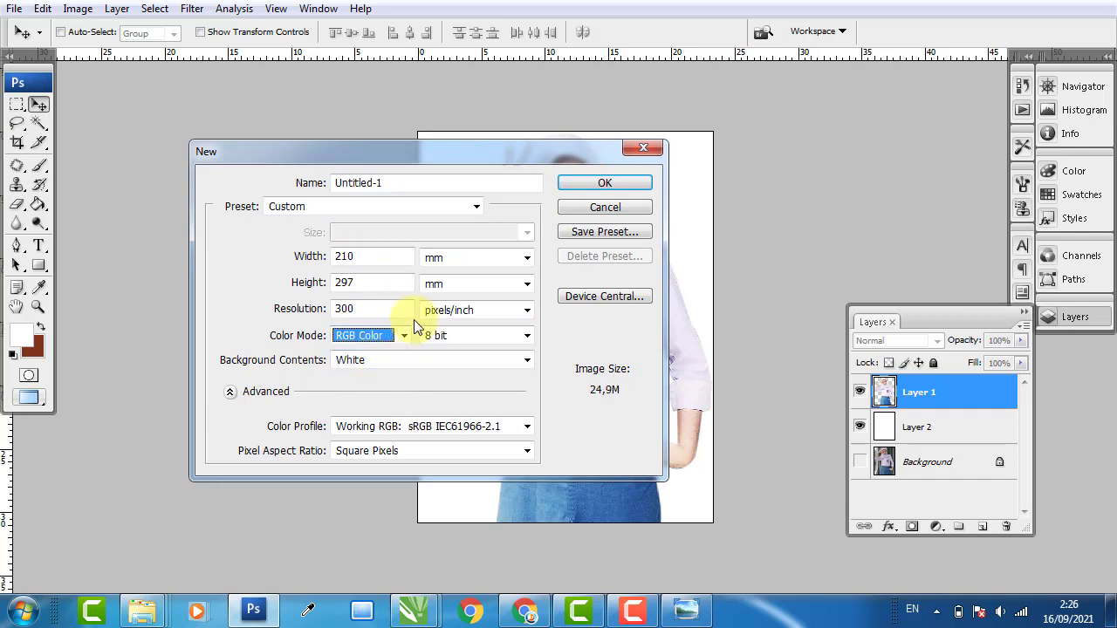
{"action": "left_click", "coordinate": [616, 184]}
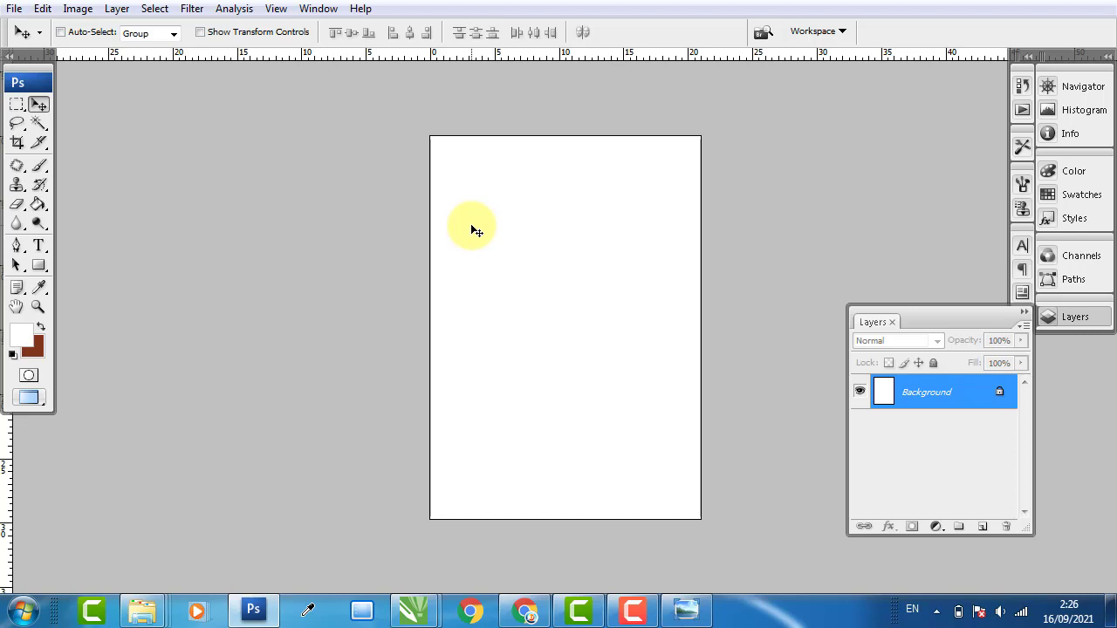
Show both documents in separate windows and copy the girl cutout from Foto asli.jpg into the new A4 document.
{"action": "key", "text": "f"}
{"action": "key", "text": "f"}
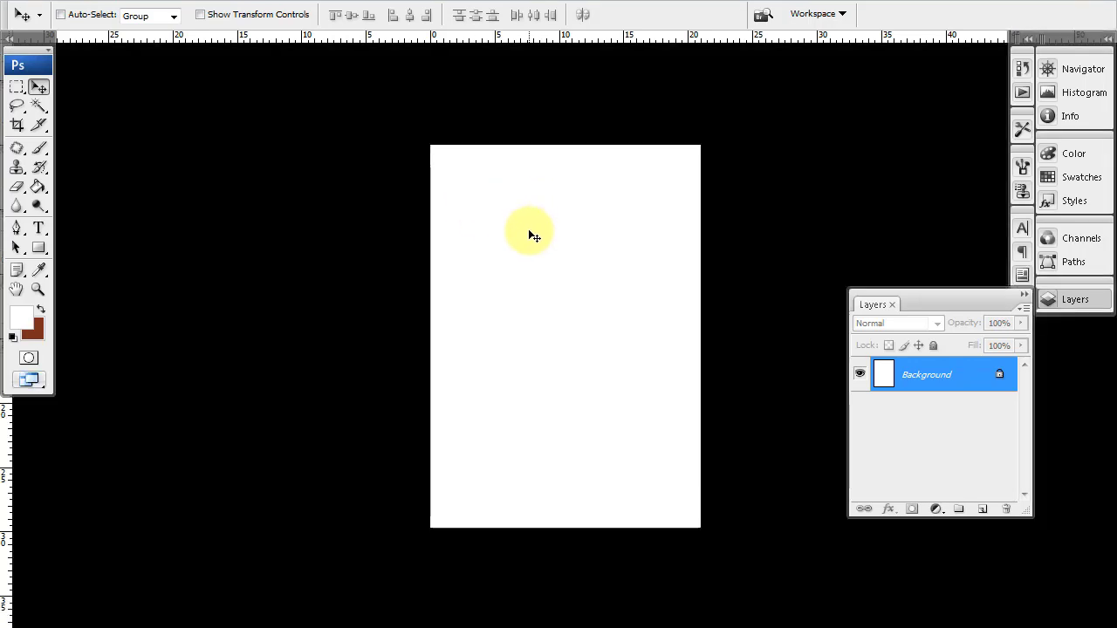
{"action": "key", "text": "f"}
{"action": "left_click_drag", "start_coordinate": [423, 91], "coordinate": [649, 125]}
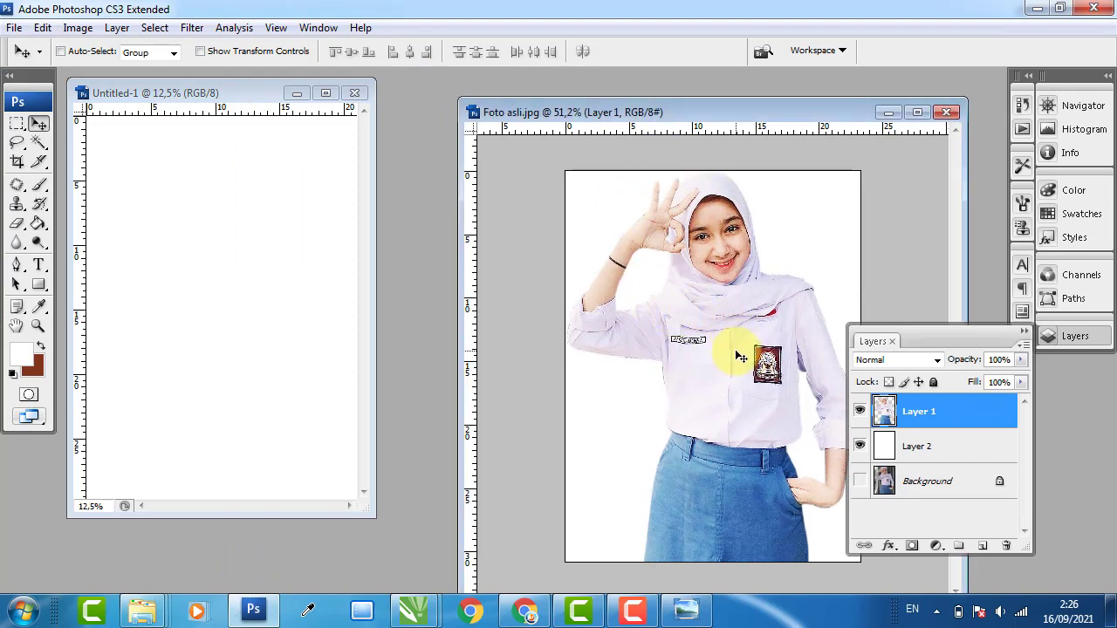
{"action": "left_click_drag", "start_coordinate": [740, 357], "coordinate": [282, 294]}
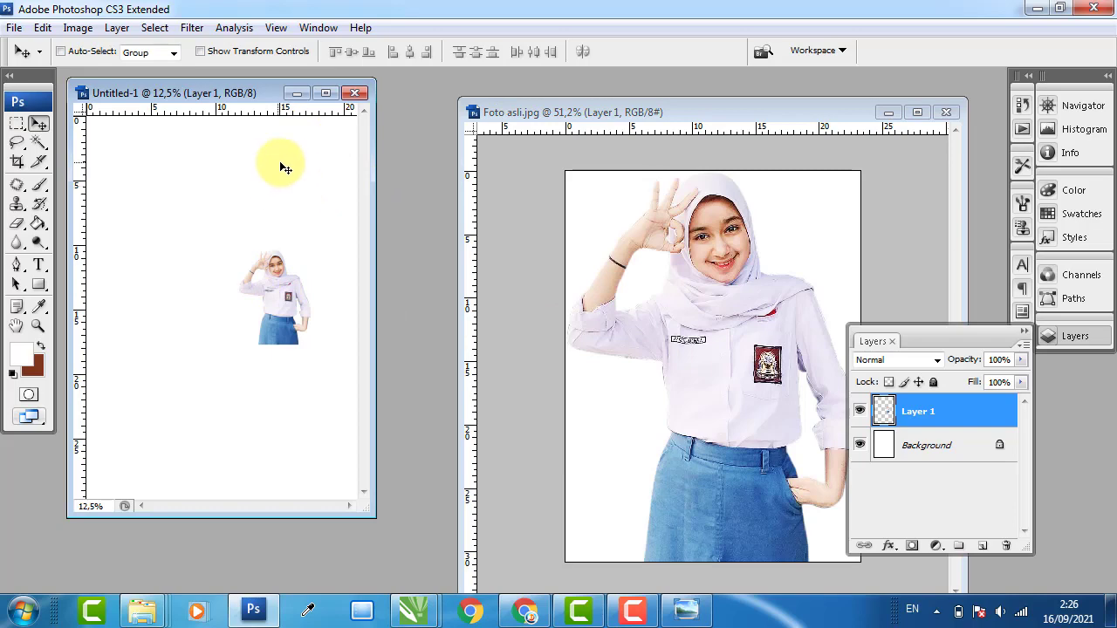
Save the A4 document to the Desktop as Untitled-1 in Photoshop PSD format with Maximize compatibility on.
{"action": "left_click", "coordinate": [13, 27]}
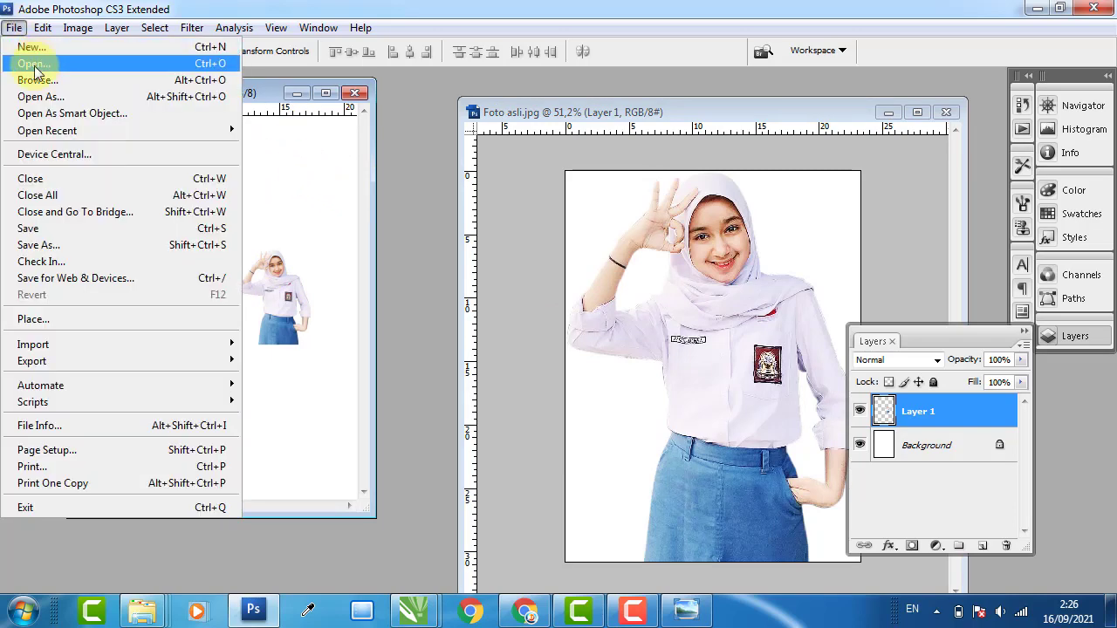
{"action": "left_click", "coordinate": [268, 214]}
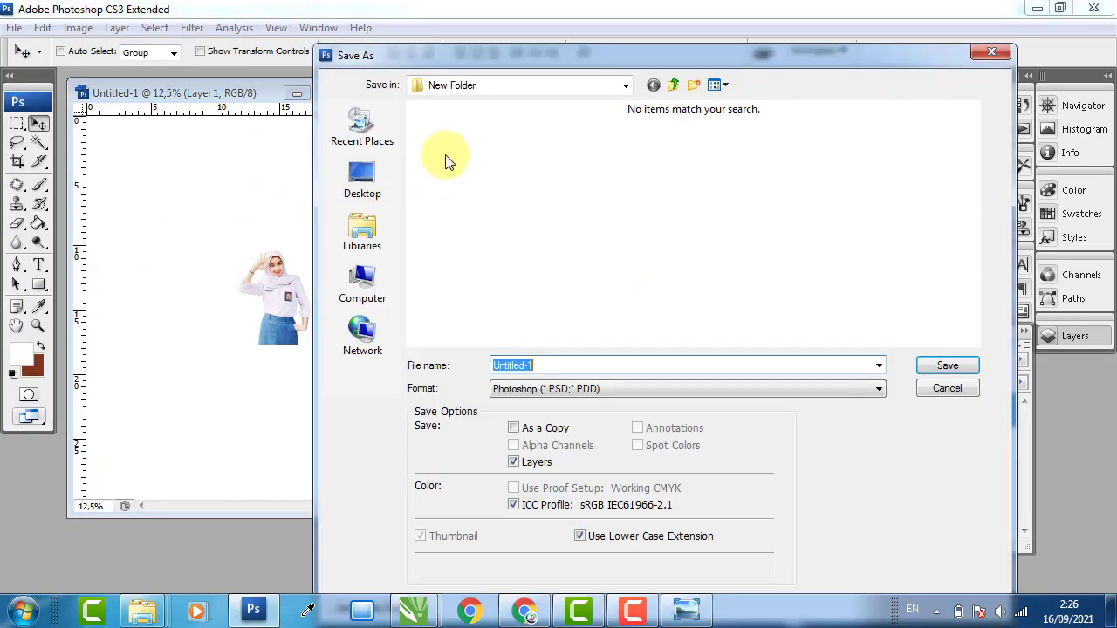
{"action": "left_click", "coordinate": [362, 181]}
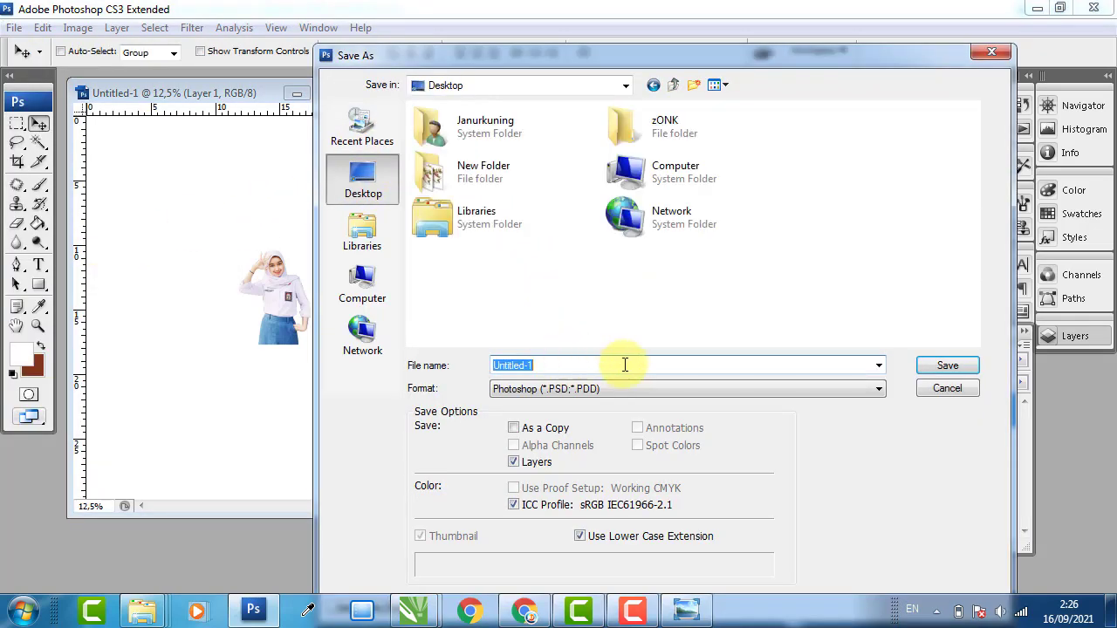
{"action": "left_click", "coordinate": [942, 368]}
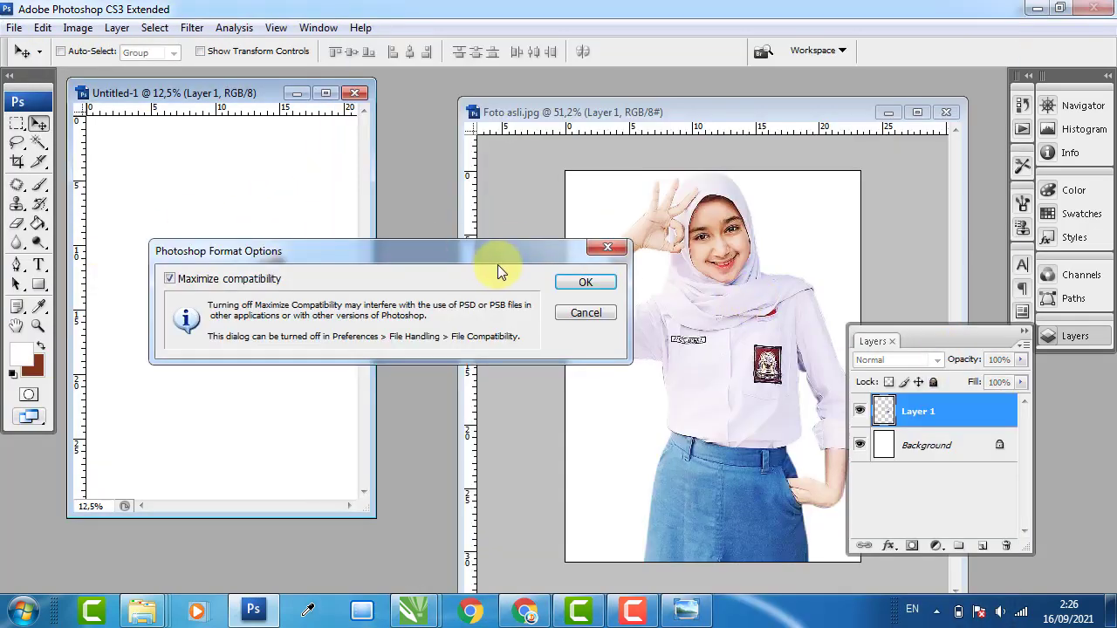
{"action": "left_click", "coordinate": [585, 282]}
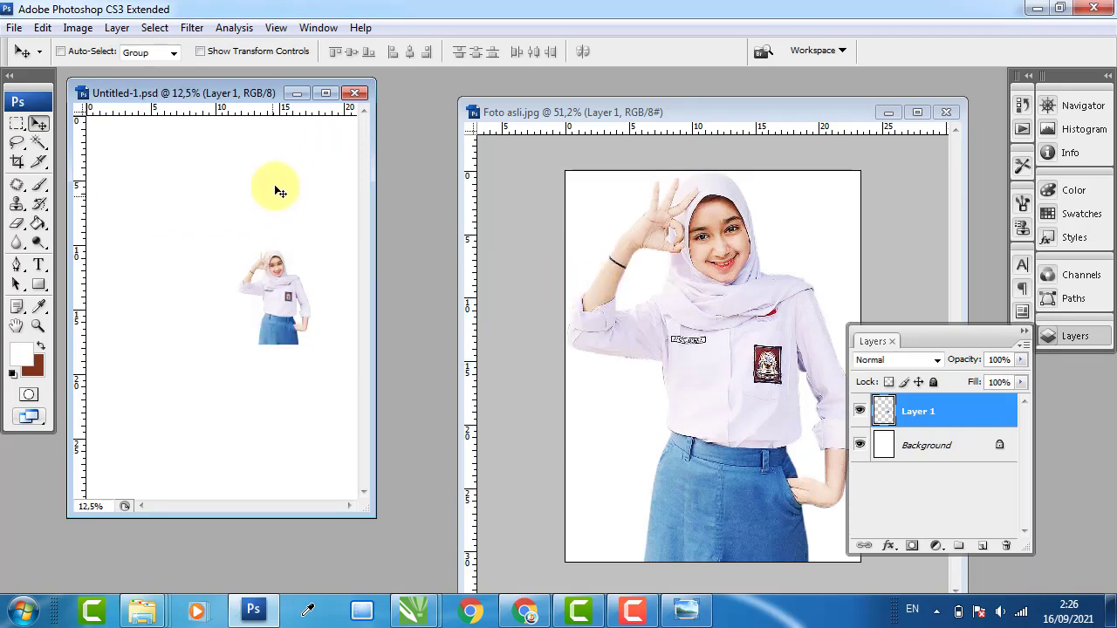
Scale the girl proportionally to about 290% and place her near the middle of the maximized A4 page.
{"action": "left_click", "coordinate": [325, 94]}
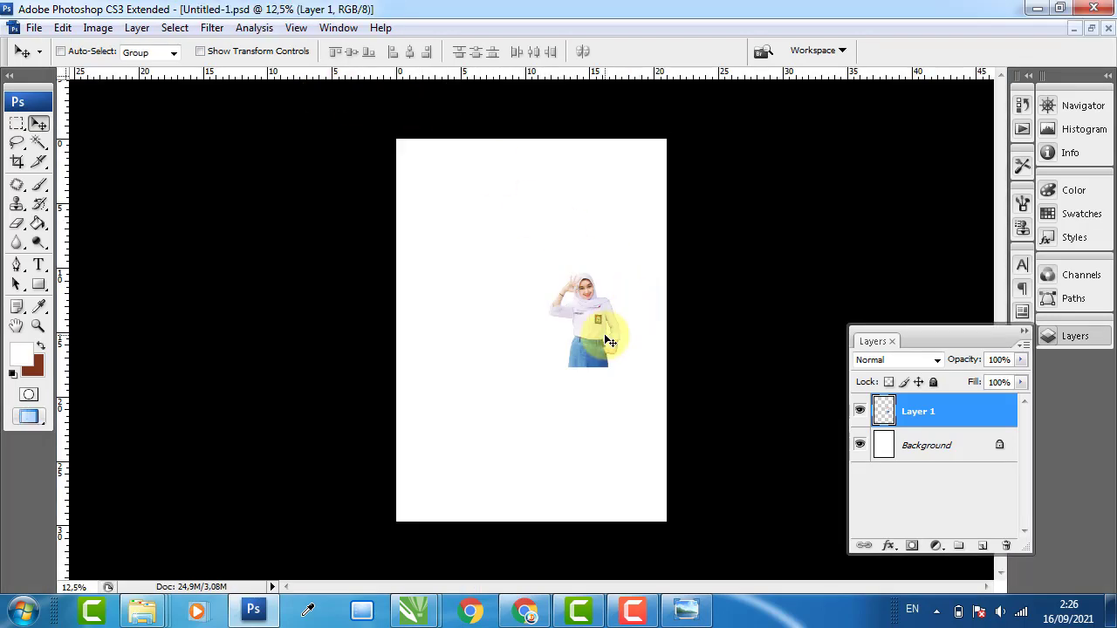
{"action": "left_click_drag", "start_coordinate": [588, 318], "coordinate": [545, 307]}
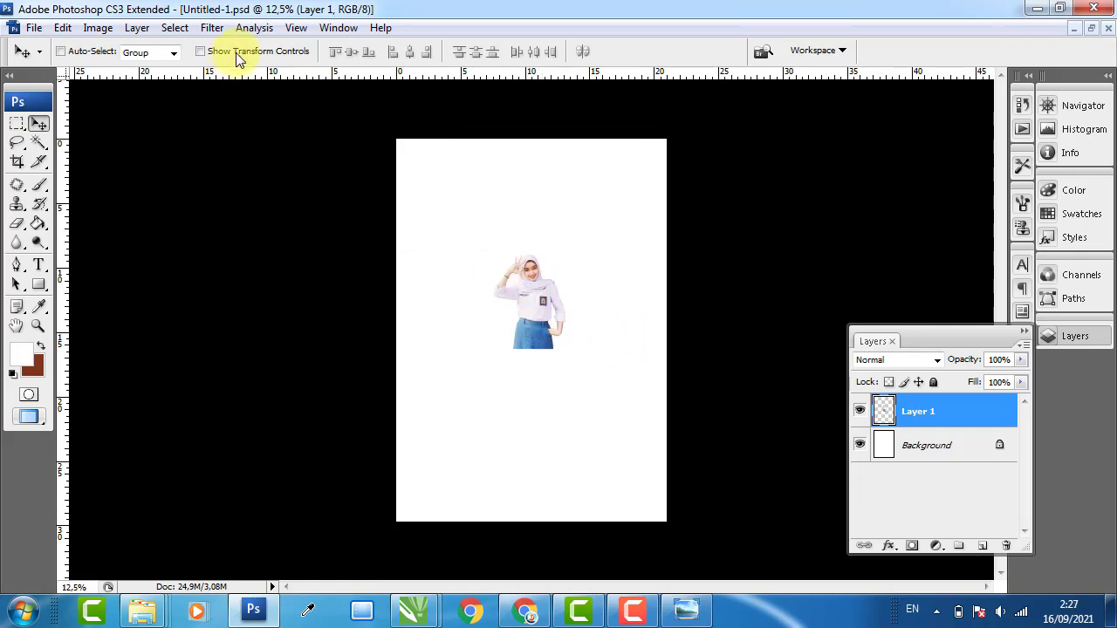
{"action": "left_click", "coordinate": [577, 351]}
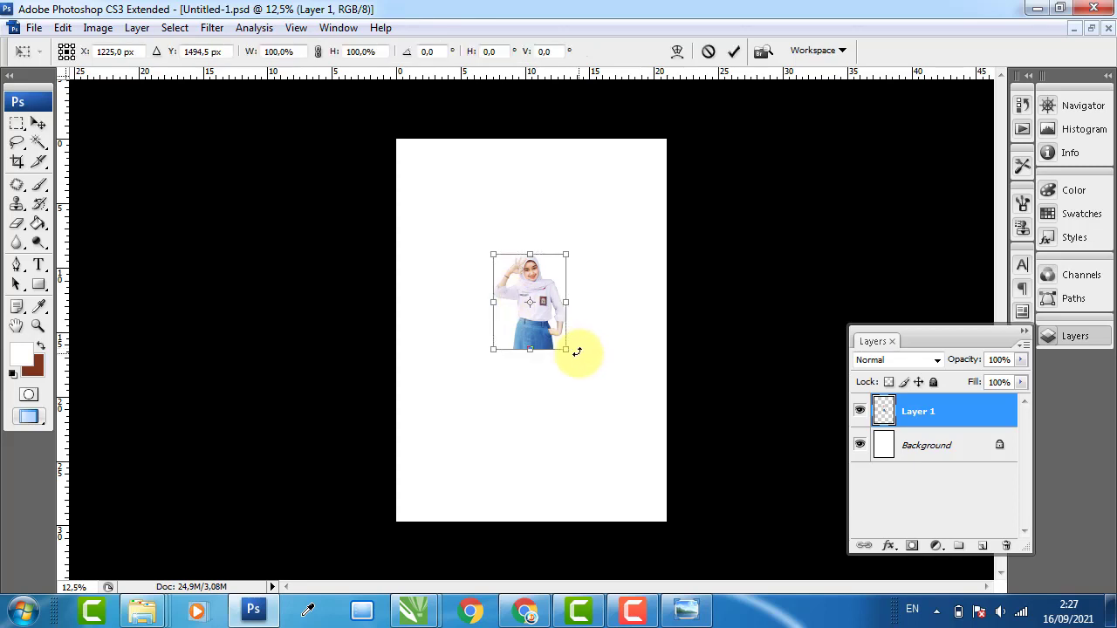
{"action": "left_click_drag", "start_coordinate": [567, 349], "coordinate": [629, 445]}
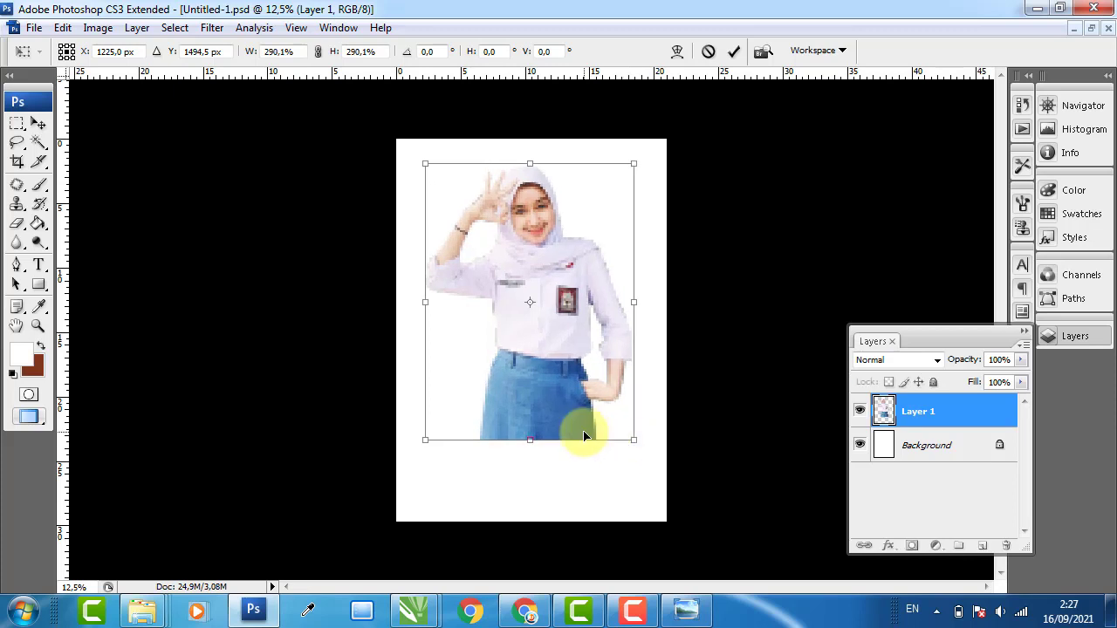
{"action": "key", "text": "Return"}
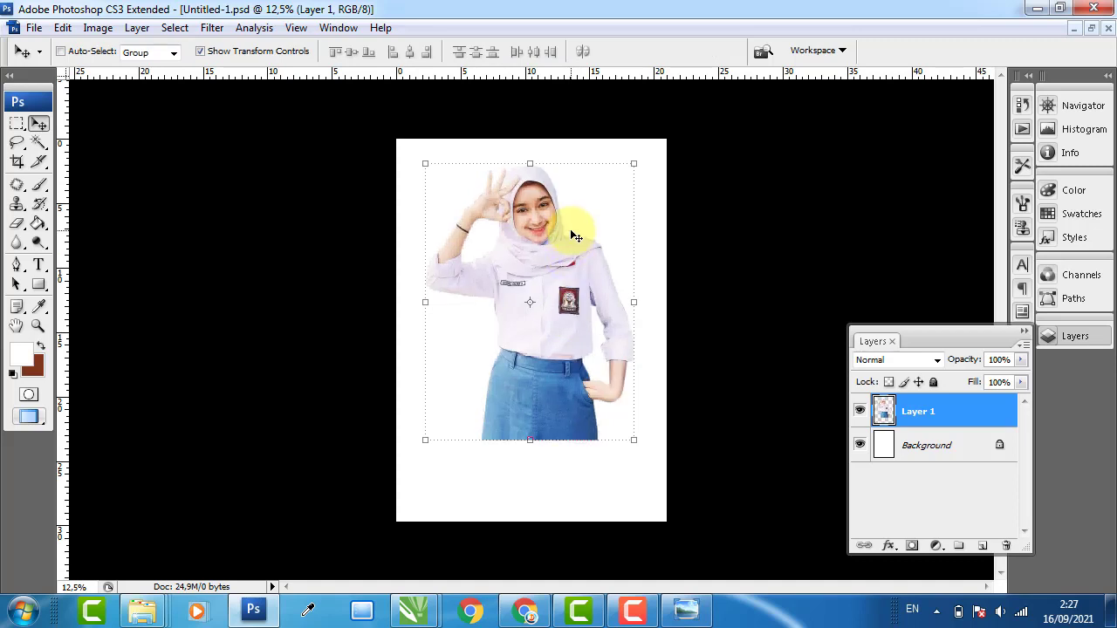
{"action": "left_click_drag", "start_coordinate": [572, 275], "coordinate": [573, 300]}
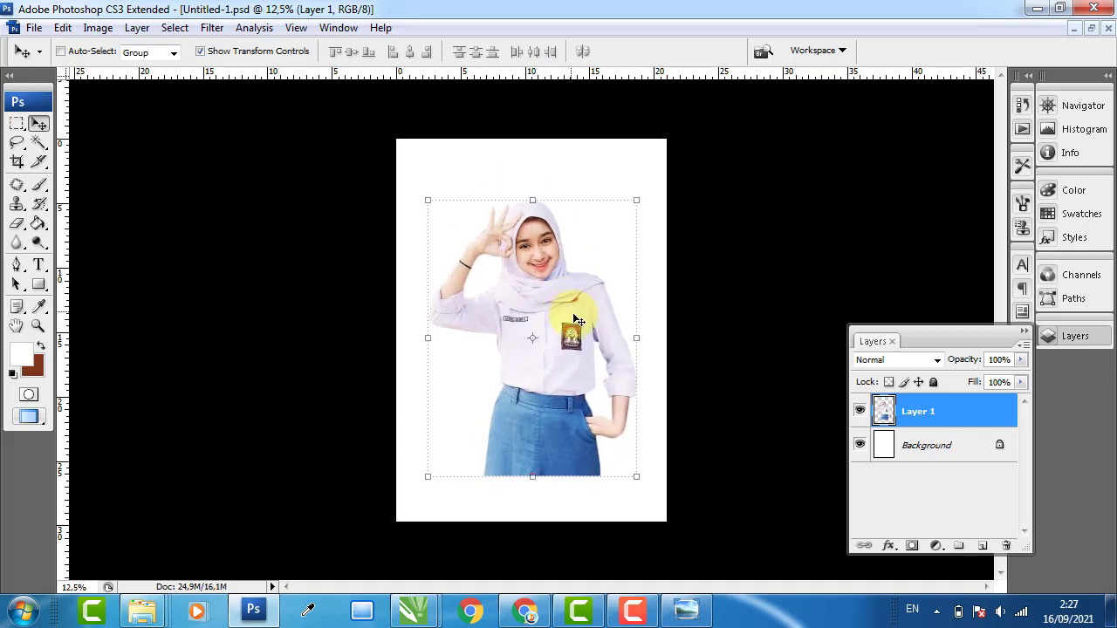
{"action": "left_click_drag", "start_coordinate": [575, 323], "coordinate": [576, 313]}
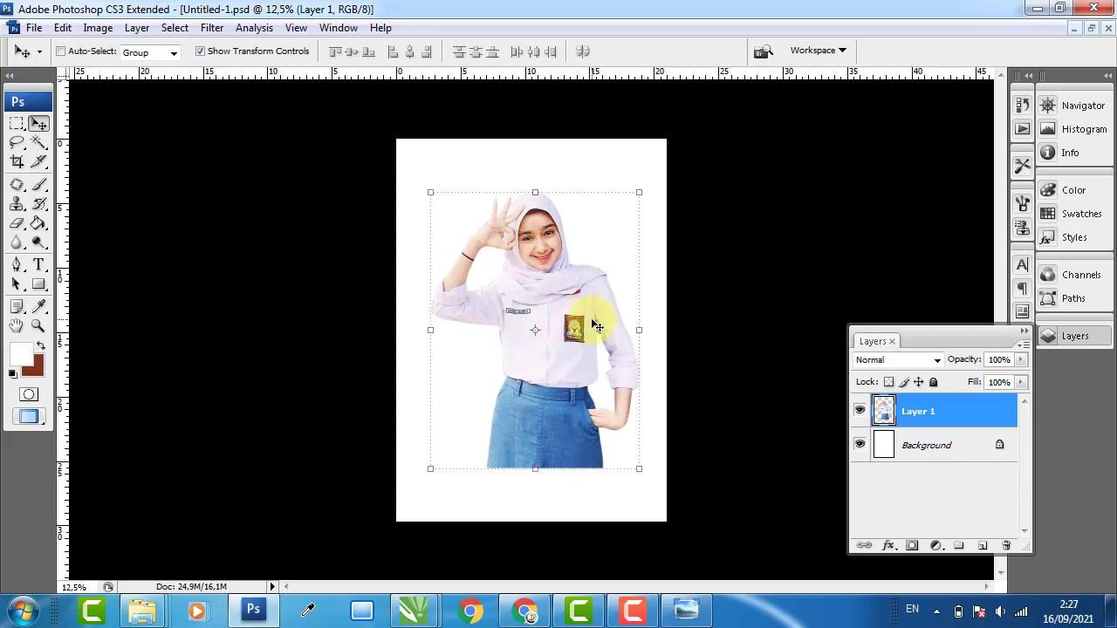
Apply a Brightness/Contrast adjustment to the girl's layer with brightness 10 and contrast 0.
{"action": "left_click", "coordinate": [97, 28]}
{"action": "mouse_move", "coordinate": [248, 72]}
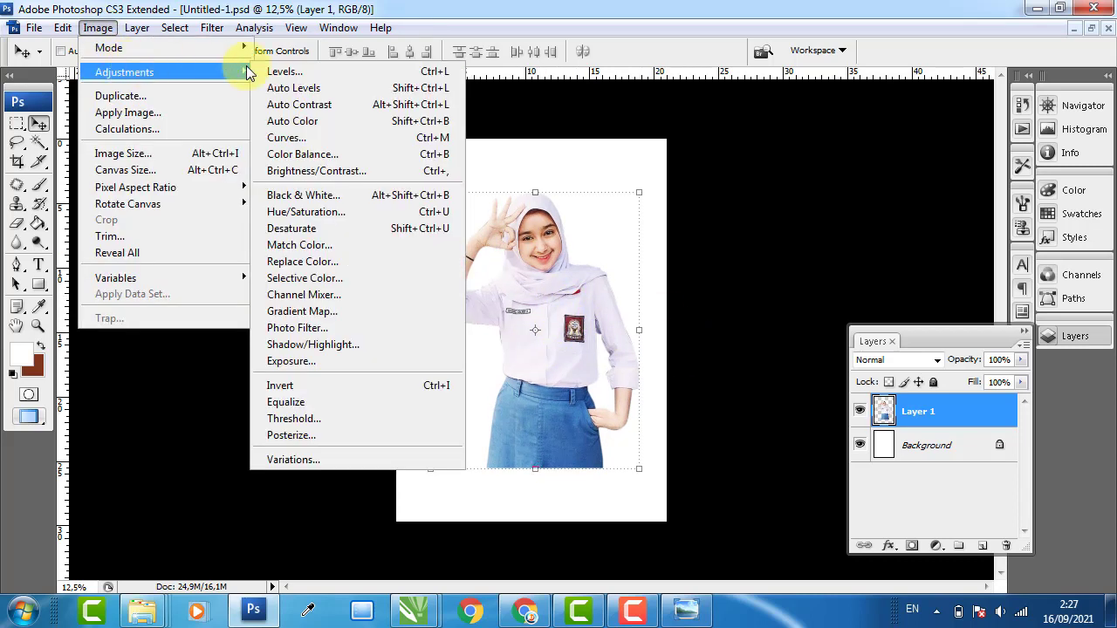
{"action": "left_click", "coordinate": [297, 171]}
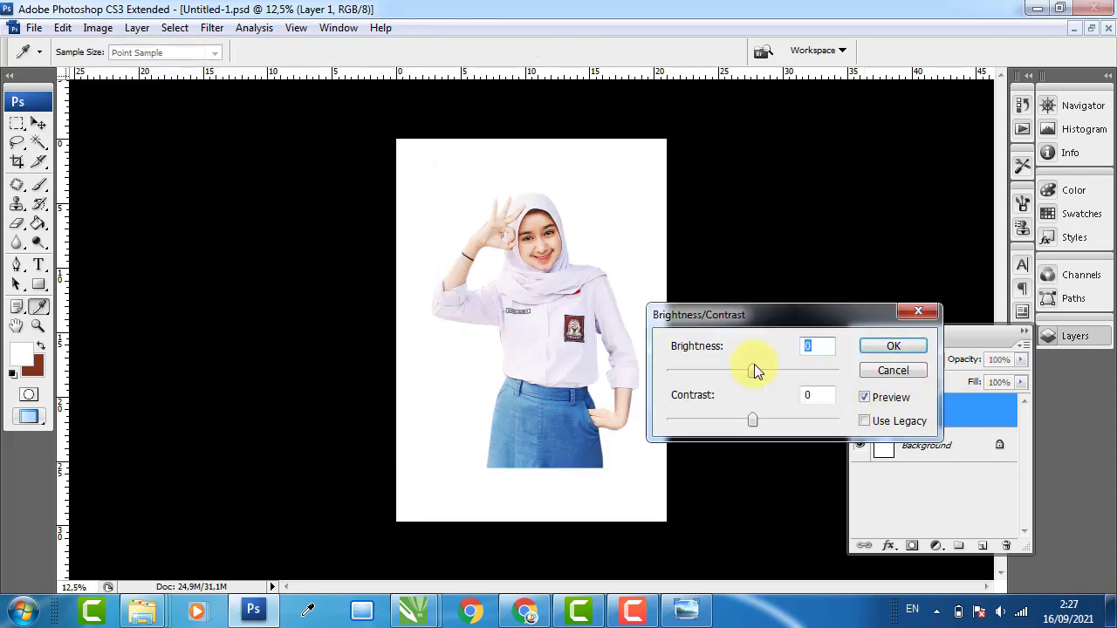
{"action": "type", "text": "10"}
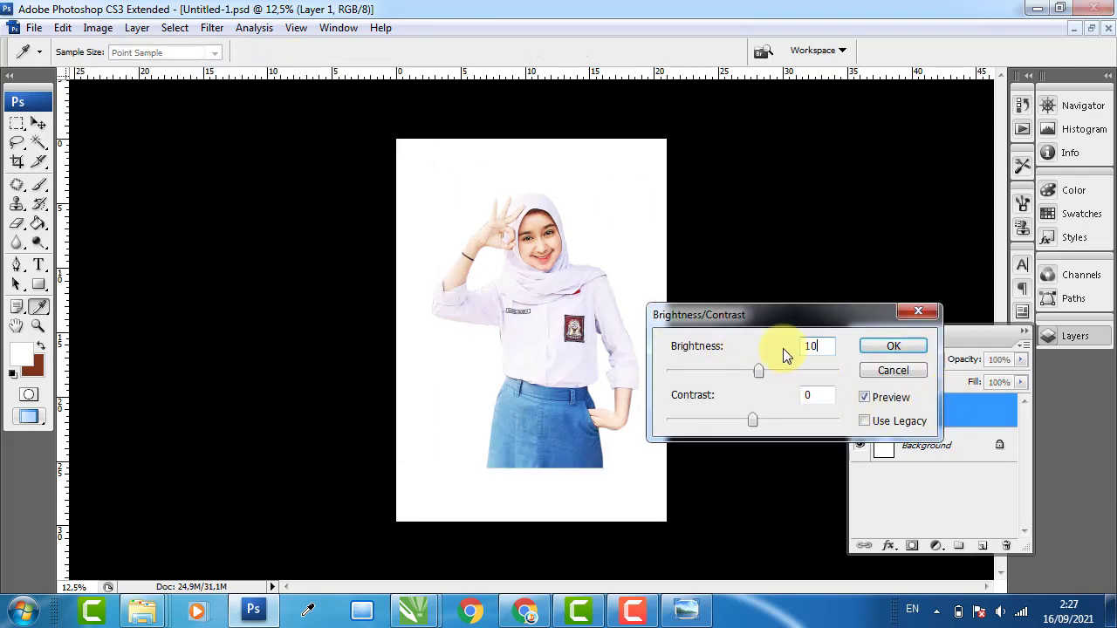
{"action": "left_click", "coordinate": [898, 346]}
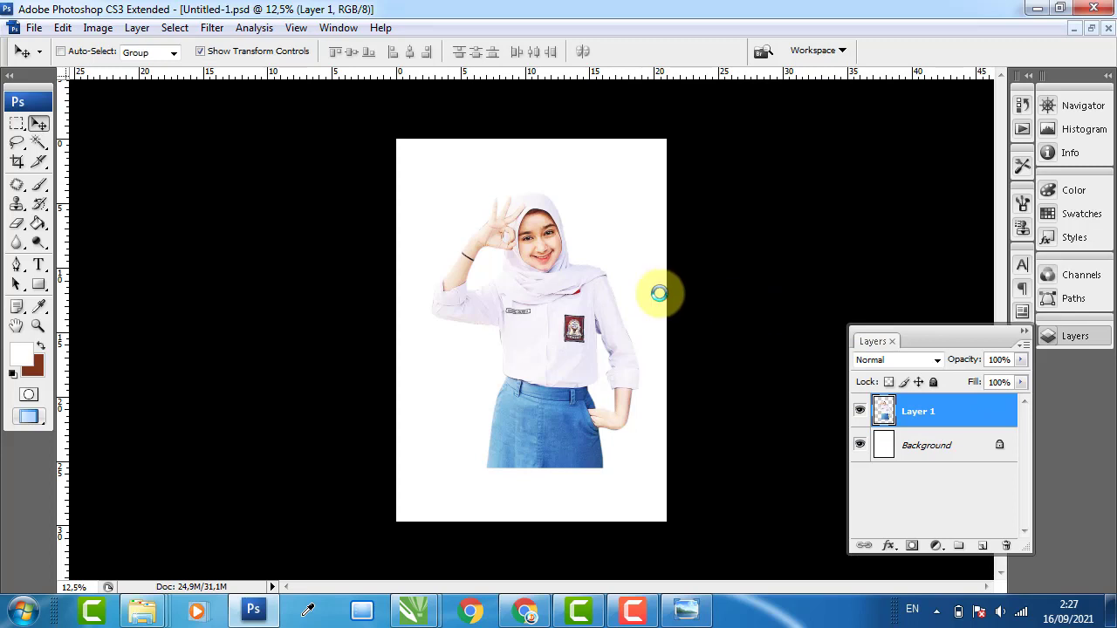
Crop the A4 canvas tightly to the girl's outer edges on all four sides.
{"action": "left_click", "coordinate": [17, 163]}
{"action": "left_click_drag", "start_coordinate": [419, 183], "coordinate": [665, 467]}
{"action": "left_click_drag", "start_coordinate": [666, 326], "coordinate": [639, 326]}
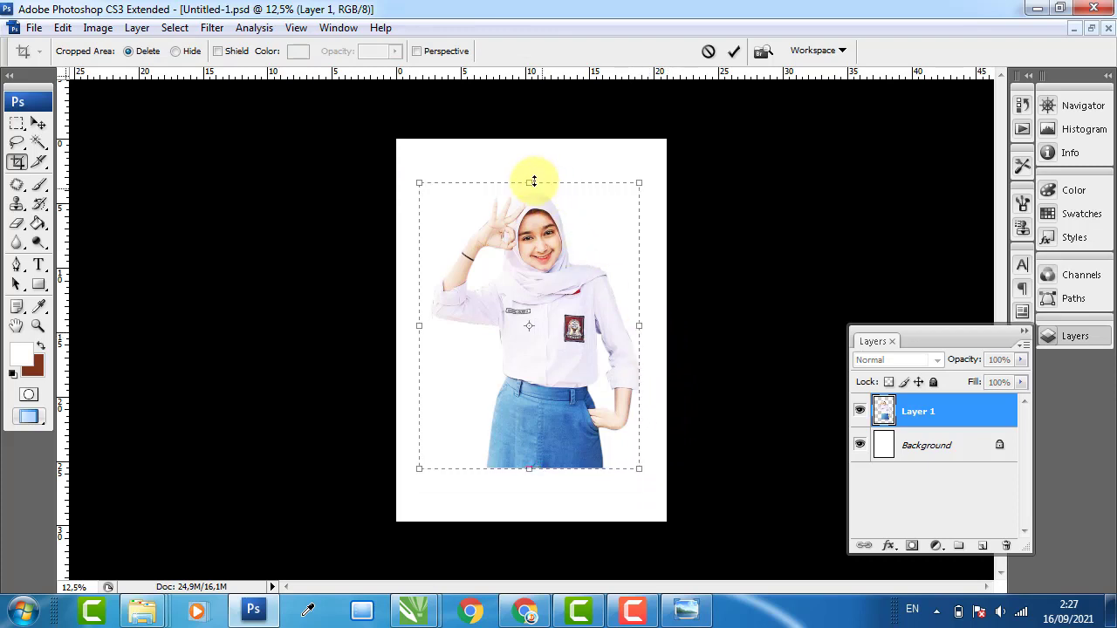
{"action": "left_click_drag", "start_coordinate": [526, 184], "coordinate": [526, 192]}
{"action": "left_click_drag", "start_coordinate": [422, 330], "coordinate": [430, 330]}
{"action": "key", "text": "Return"}
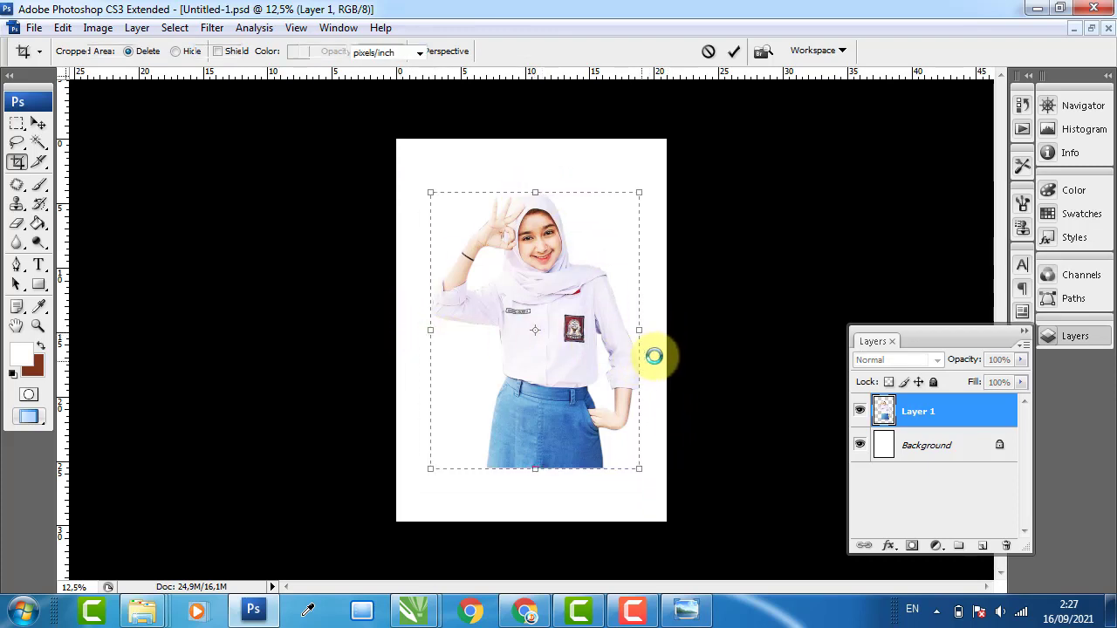
Hide the white Background layer and save the transparent cutout to the Desktop as Foto in PNG format with Interlace None.
{"action": "left_click", "coordinate": [859, 446]}
{"action": "left_click", "coordinate": [39, 122]}
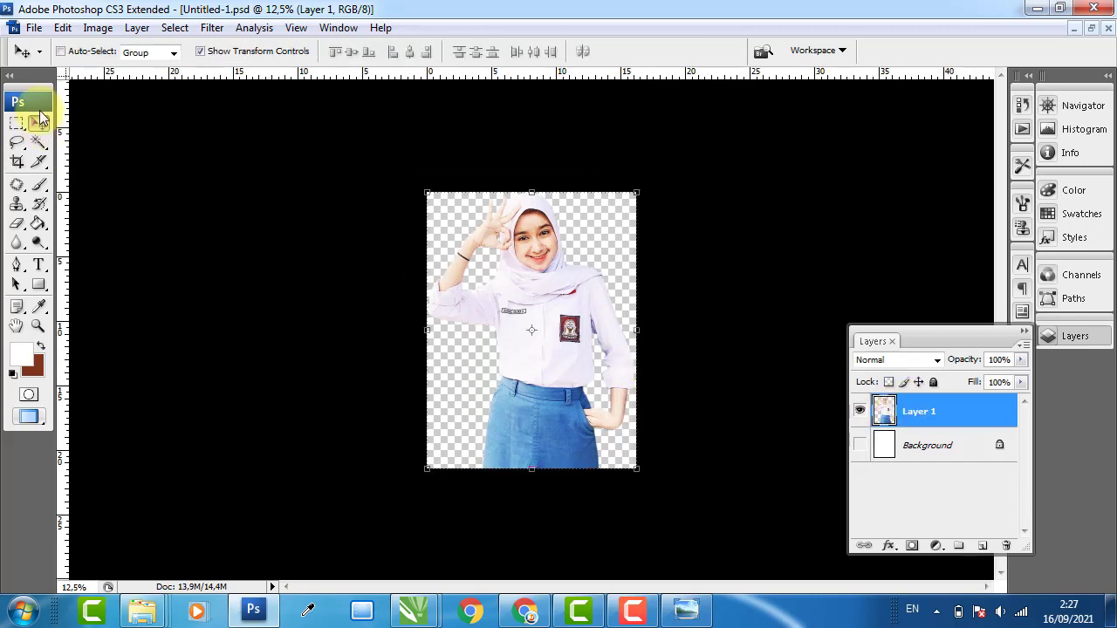
{"action": "left_click", "coordinate": [35, 27]}
{"action": "left_click", "coordinate": [83, 243]}
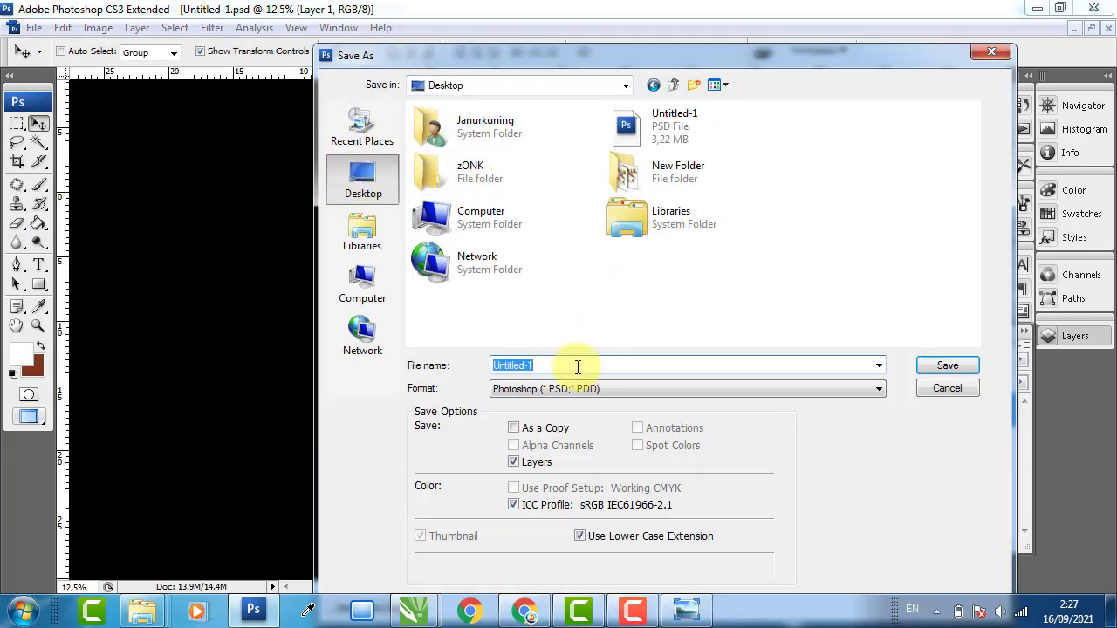
{"action": "type", "text": "g"}
{"action": "key", "text": "BackSpace"}
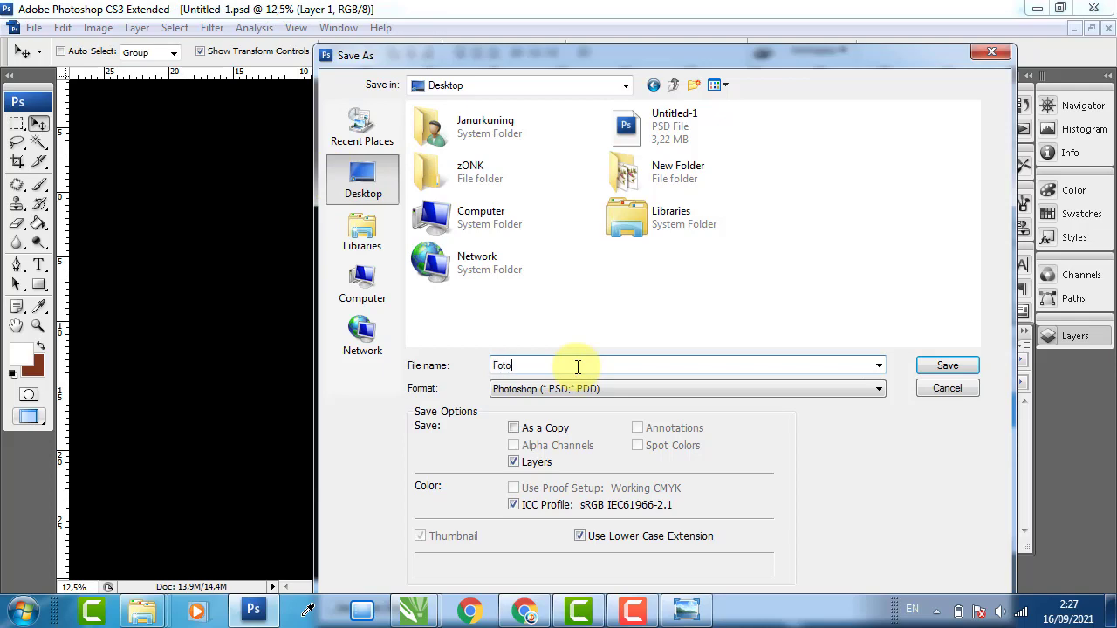
{"action": "left_click", "coordinate": [641, 387]}
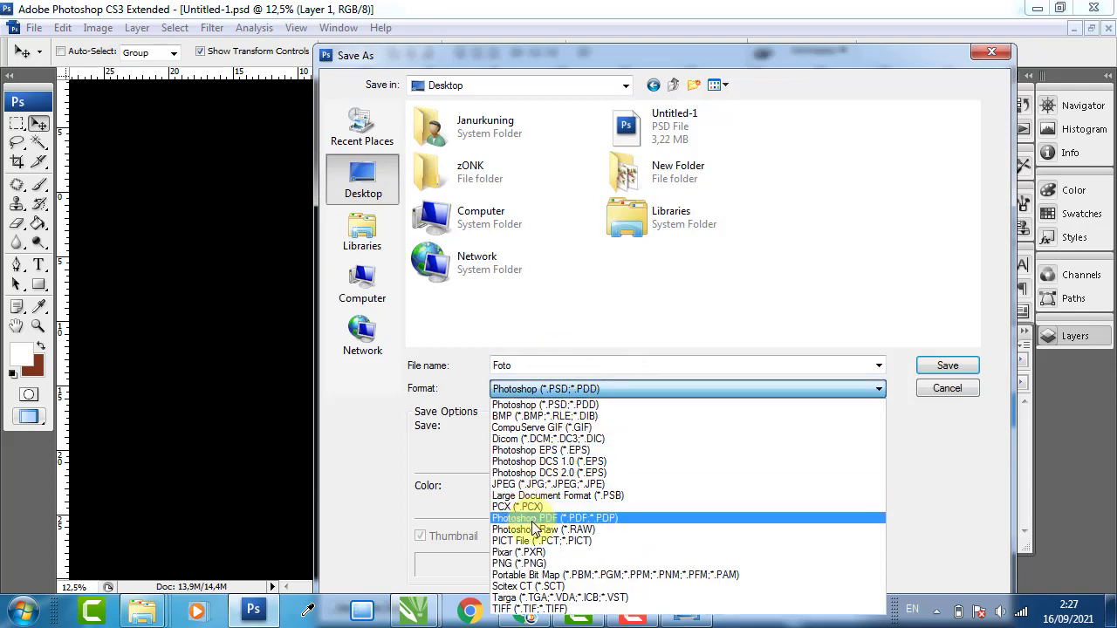
{"action": "left_click", "coordinate": [517, 569]}
{"action": "left_click", "coordinate": [968, 373]}
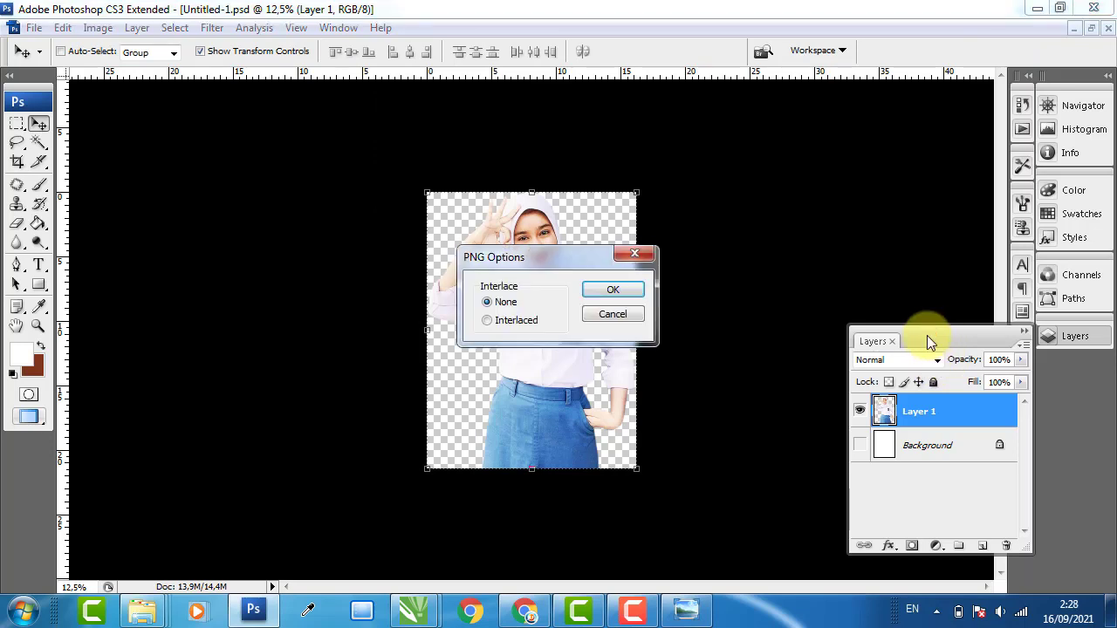
{"action": "left_click", "coordinate": [613, 290]}
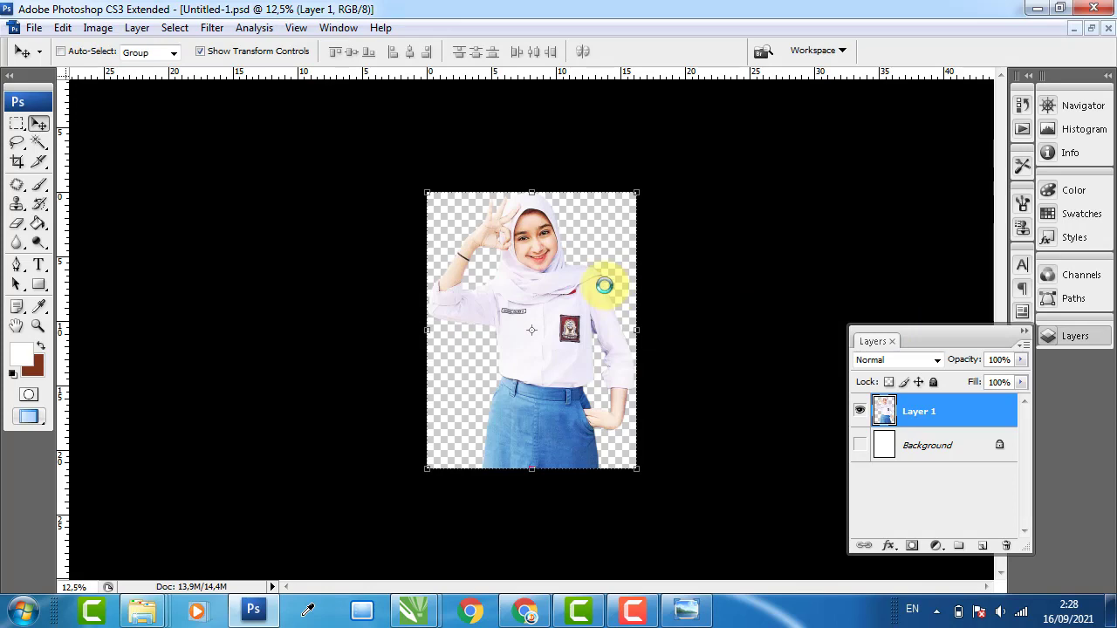
Open the exported Foto image from the Desktop to check the cutout, then minimize the viewer.
{"action": "left_click", "coordinate": [1108, 613]}
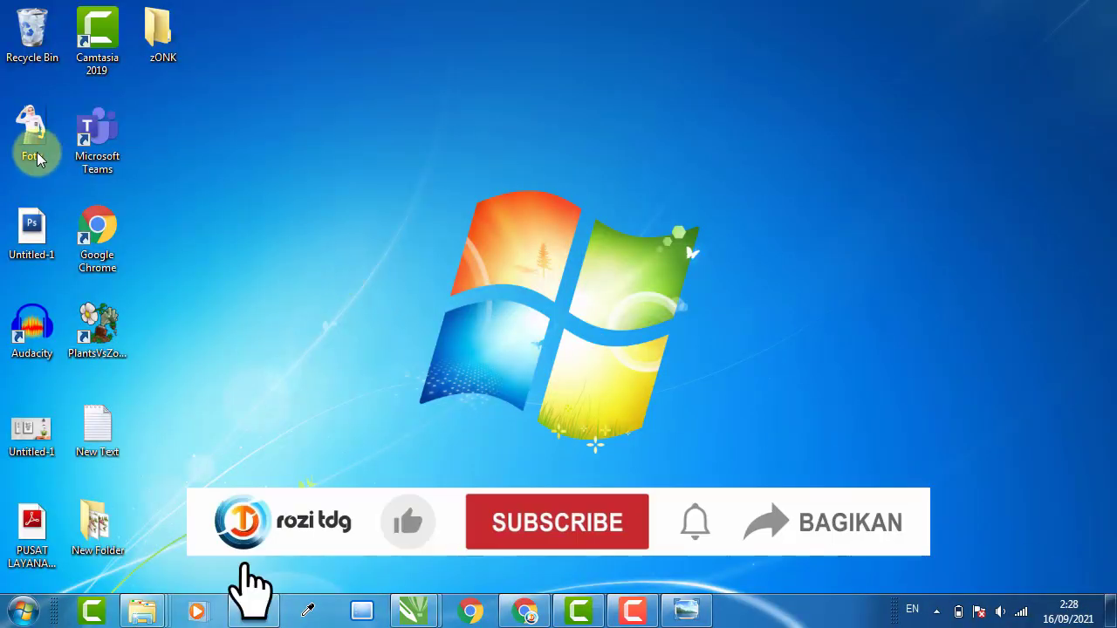
{"action": "double_click", "coordinate": [34, 137]}
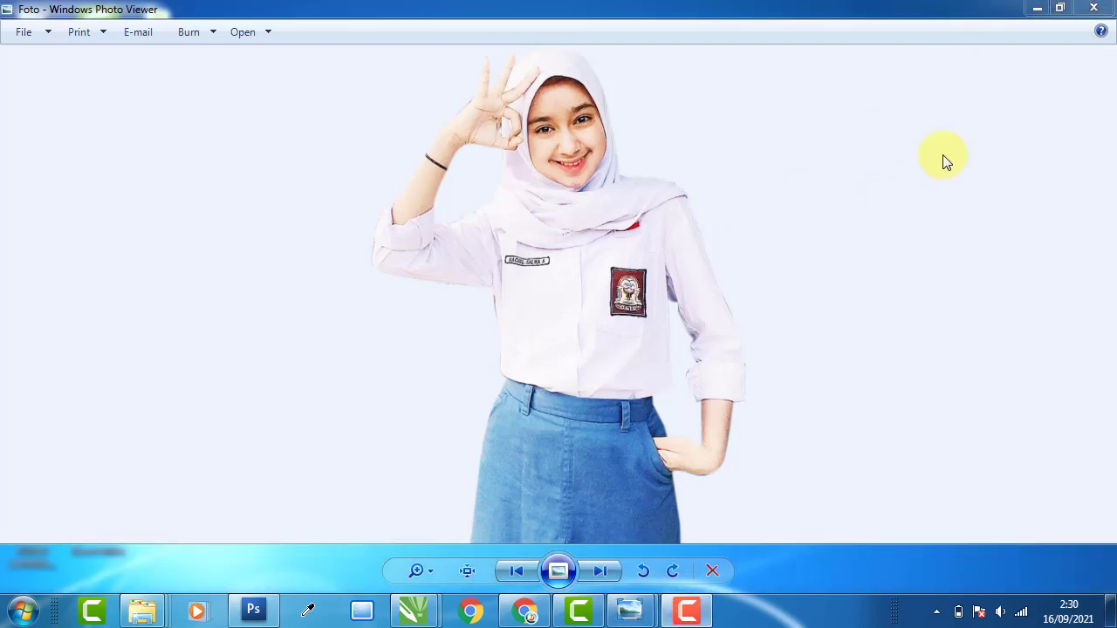
{"action": "left_click", "coordinate": [1036, 9]}
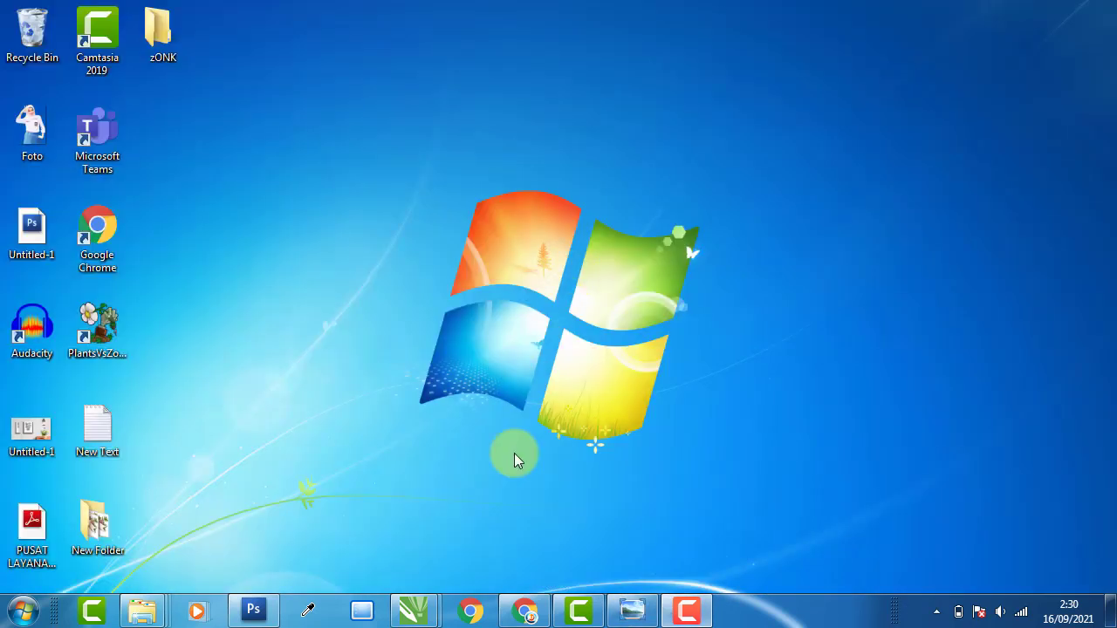
Switch to CorelDRAW and examine the source elements in Vector.cdr and the finished design in WDF-12.cdr.
{"action": "mouse_move", "coordinate": [410, 616]}
{"action": "left_click", "coordinate": [471, 548]}
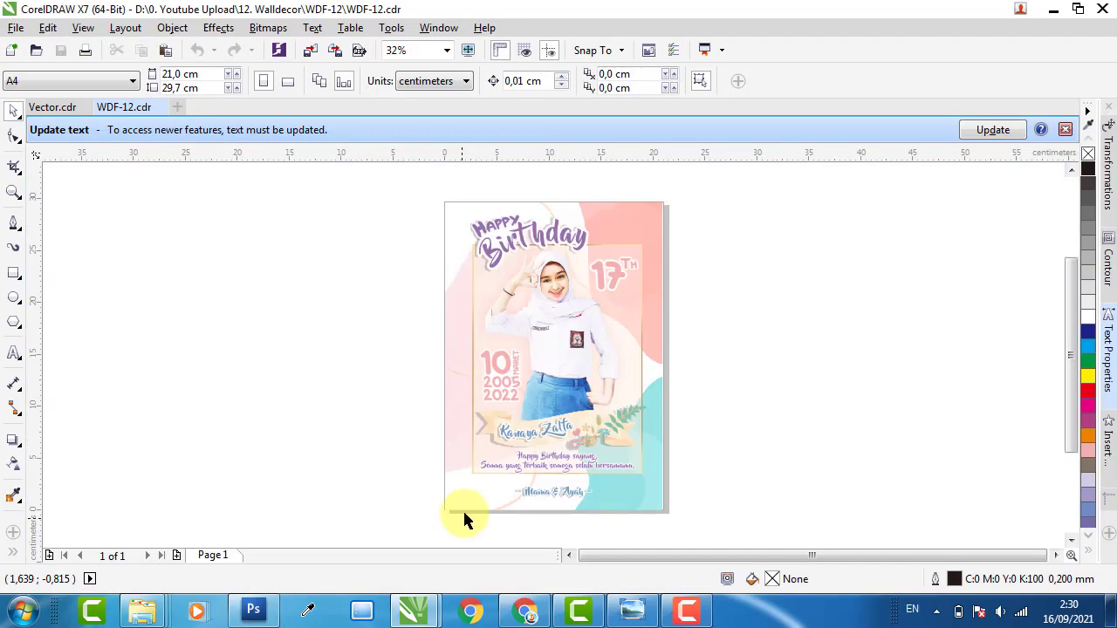
{"action": "left_click", "coordinate": [51, 107]}
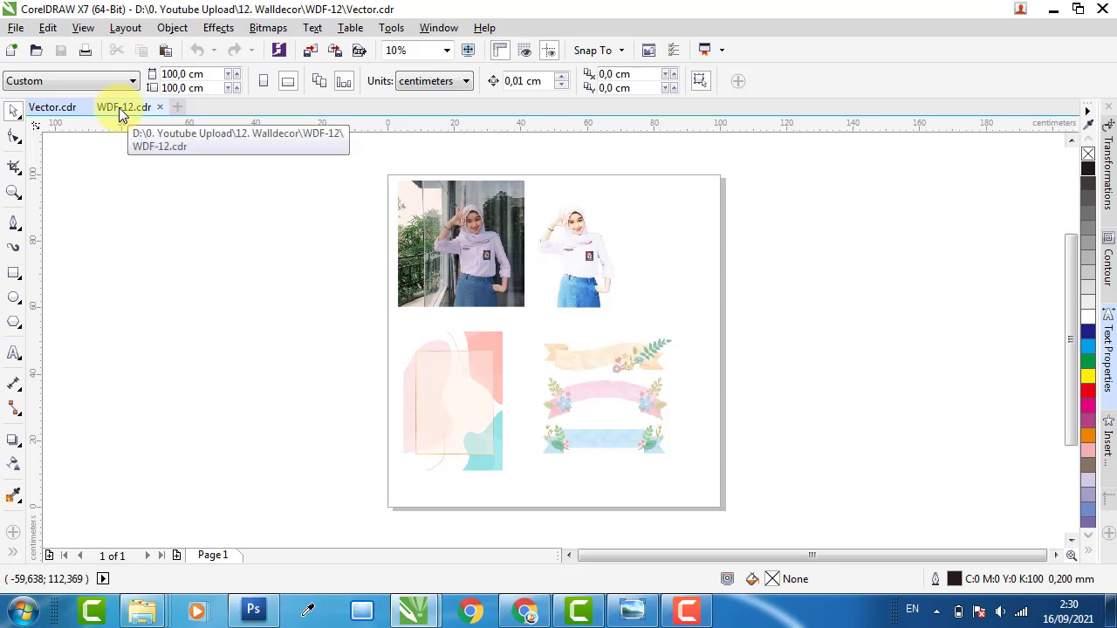
{"action": "left_click", "coordinate": [123, 108]}
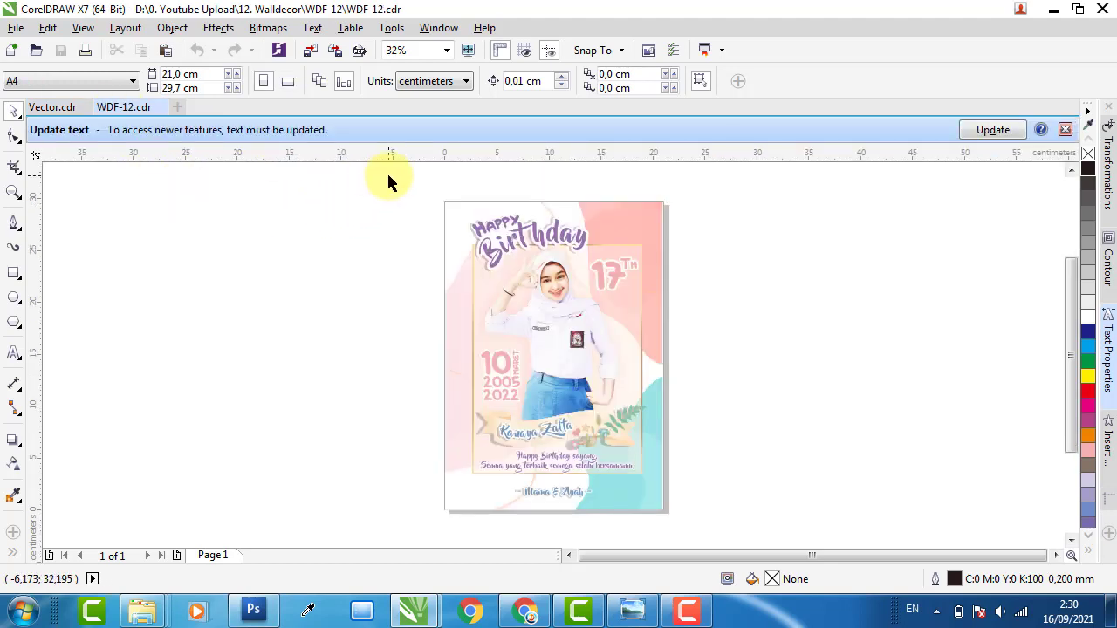
Create a new A4 portrait document named Latihan with CMYK color mode and 300 dpi rendering resolution.
{"action": "left_click", "coordinate": [9, 31]}
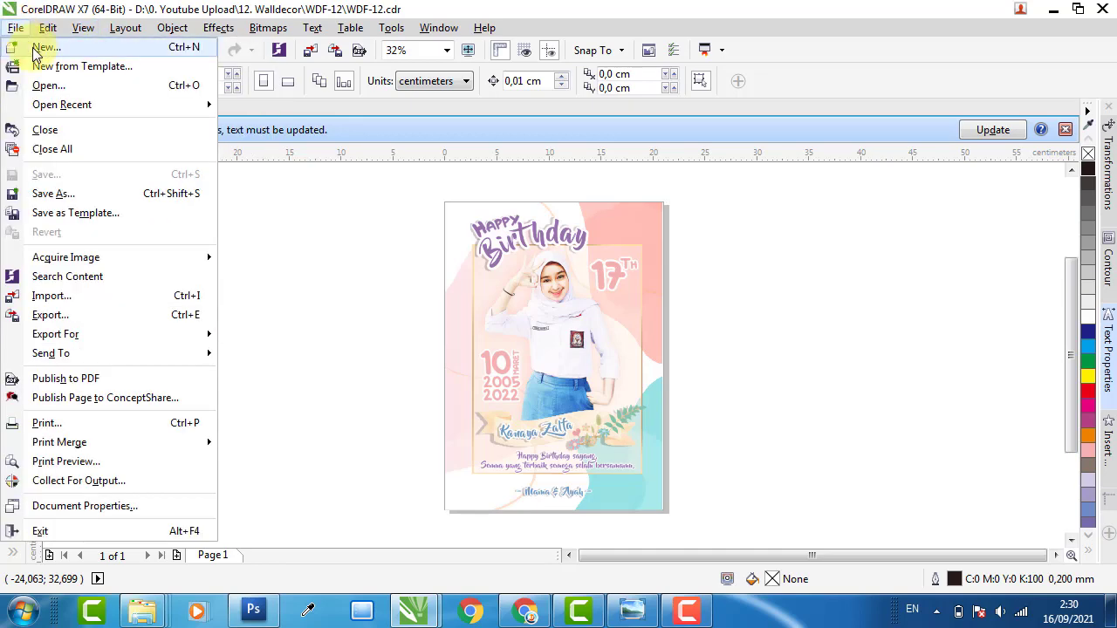
{"action": "left_click", "coordinate": [35, 53]}
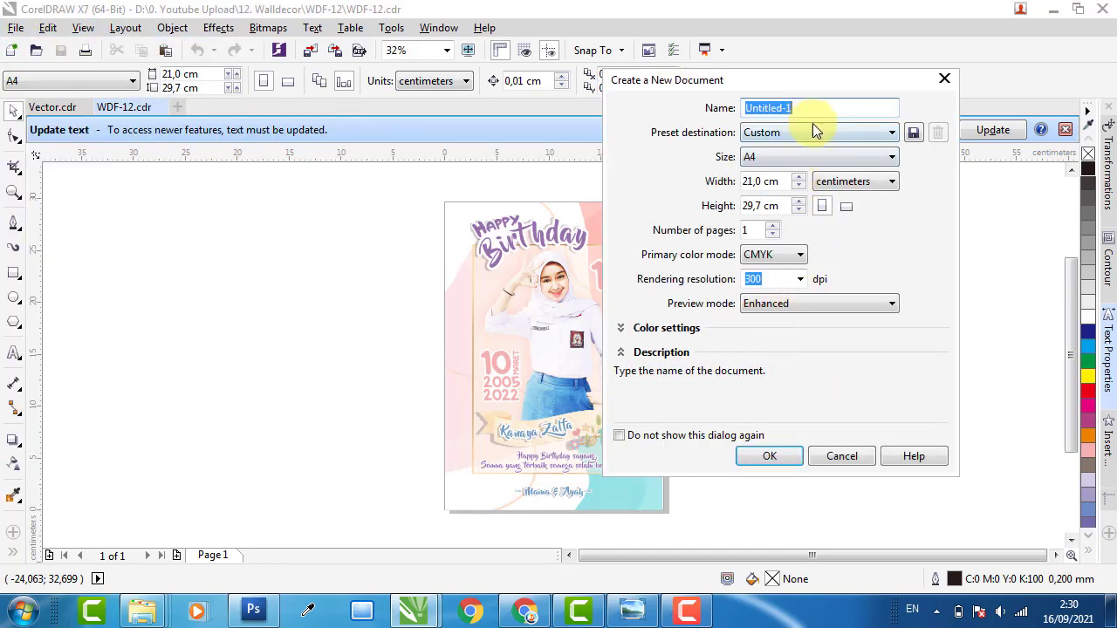
{"action": "type", "text": "Latihan"}
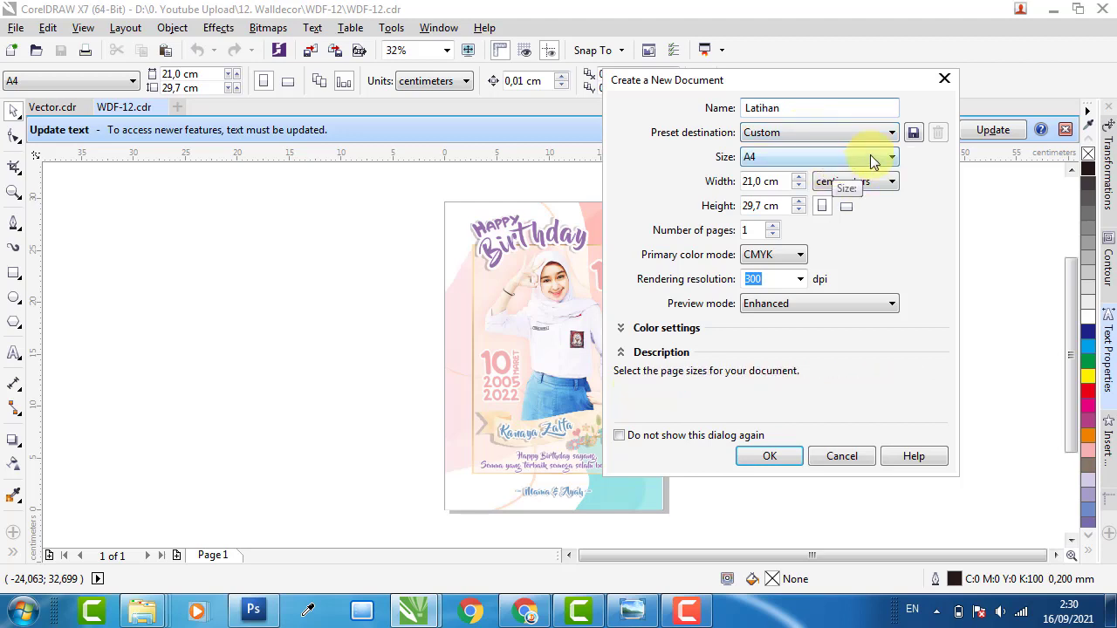
{"action": "left_click", "coordinate": [791, 255]}
{"action": "left_click", "coordinate": [765, 287]}
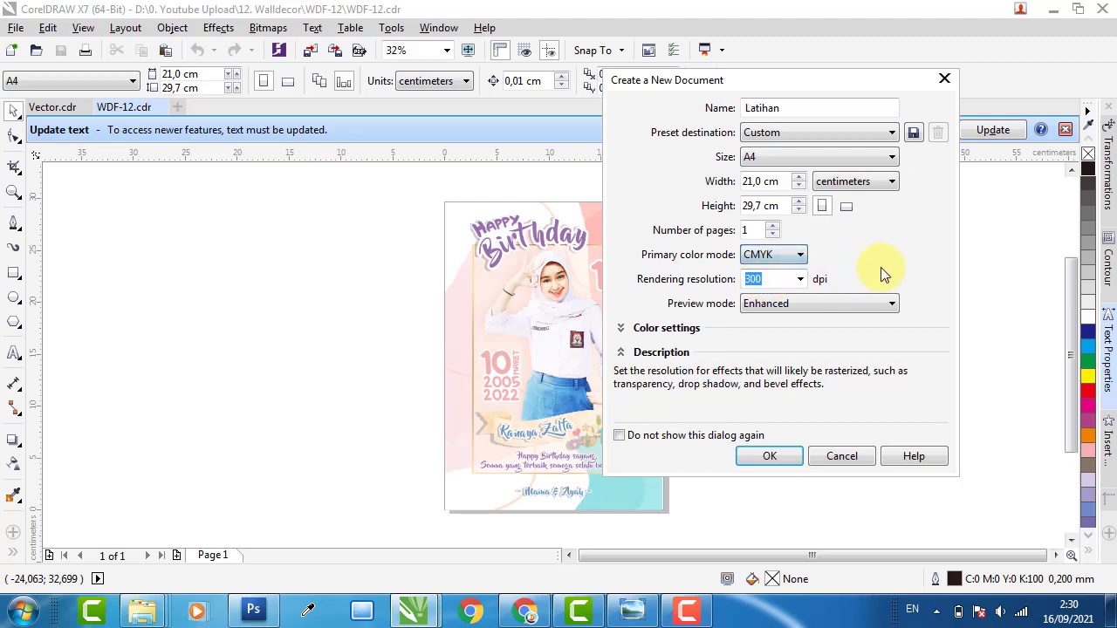
{"action": "left_click", "coordinate": [790, 457]}
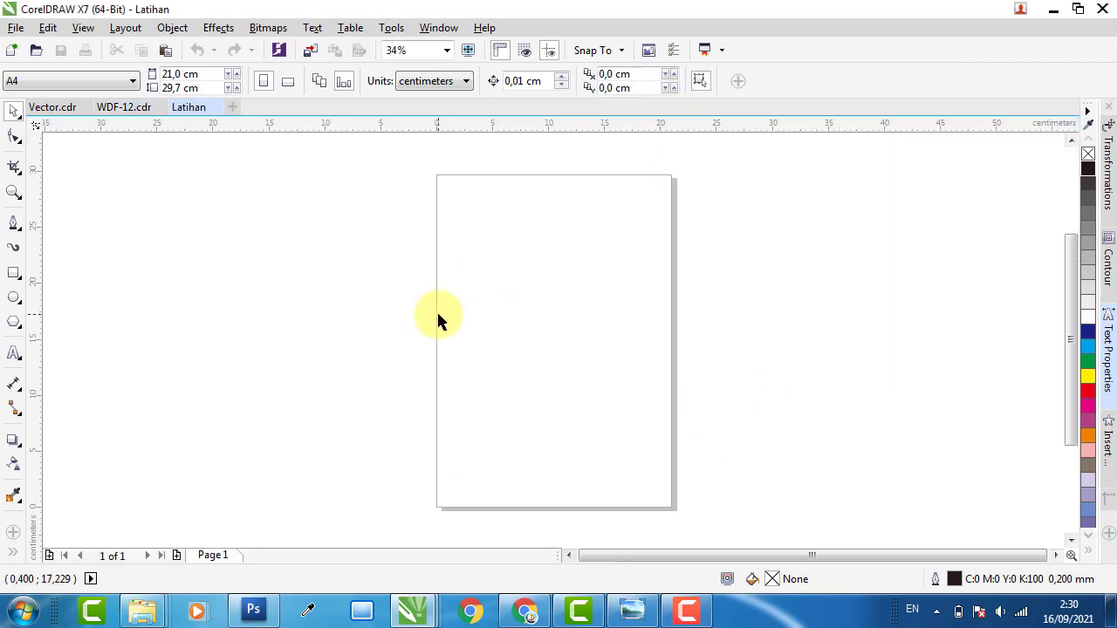
Copy the whole finished design from WDF-12.cdr into Latihan and place it beside the blank page as a reference.
{"action": "left_click", "coordinate": [126, 109]}
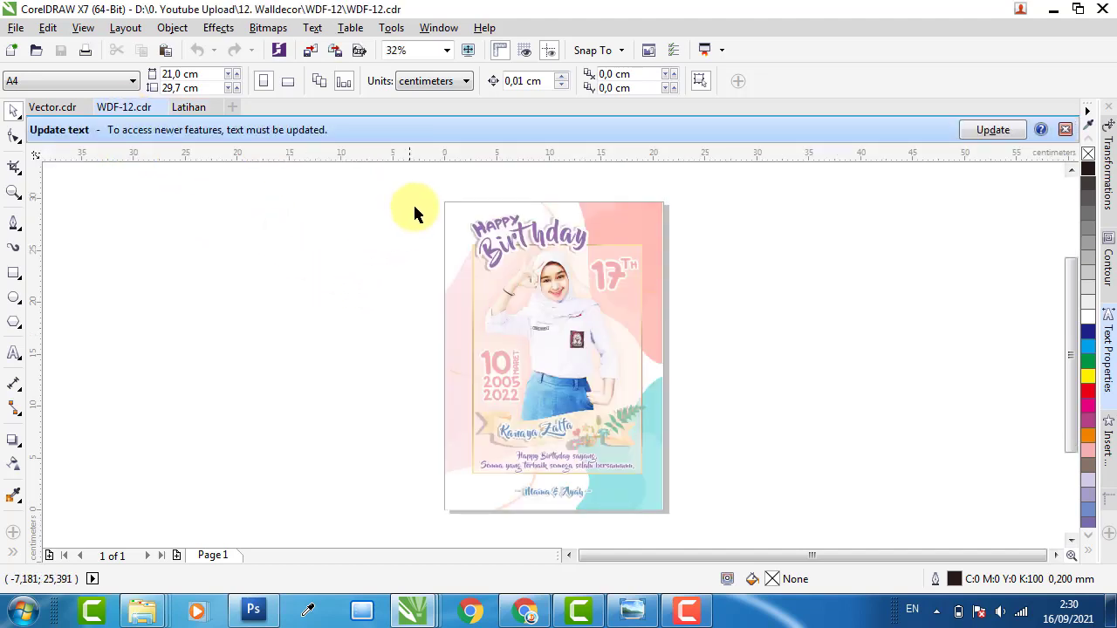
{"action": "left_click_drag", "start_coordinate": [422, 189], "coordinate": [585, 345]}
{"action": "left_click_drag", "start_coordinate": [718, 530], "coordinate": [718, 527]}
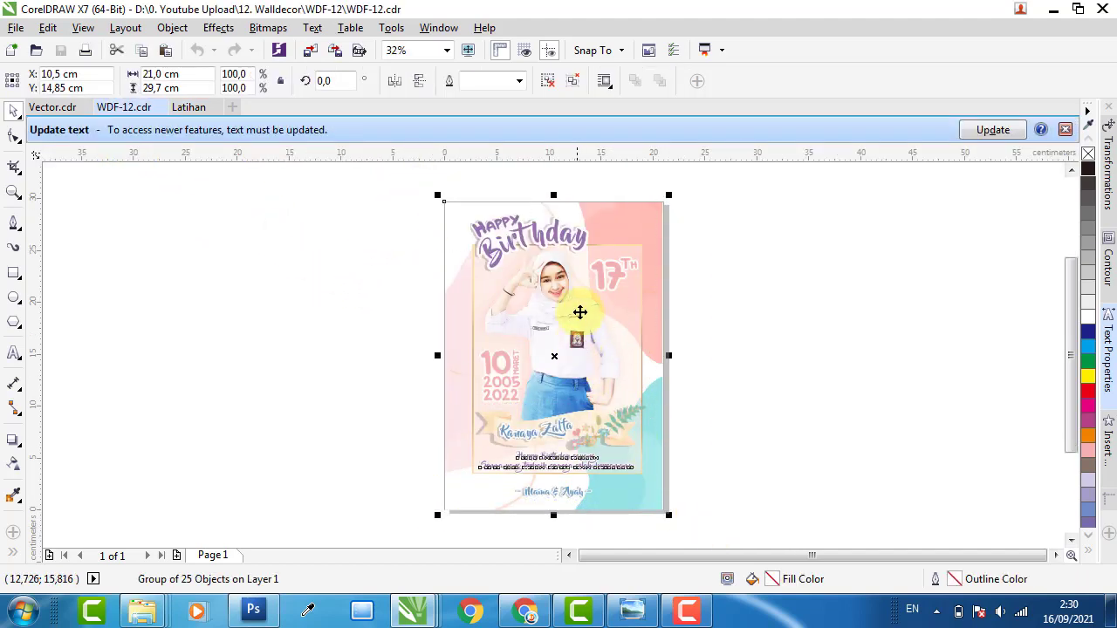
{"action": "right_click", "coordinate": [593, 294]}
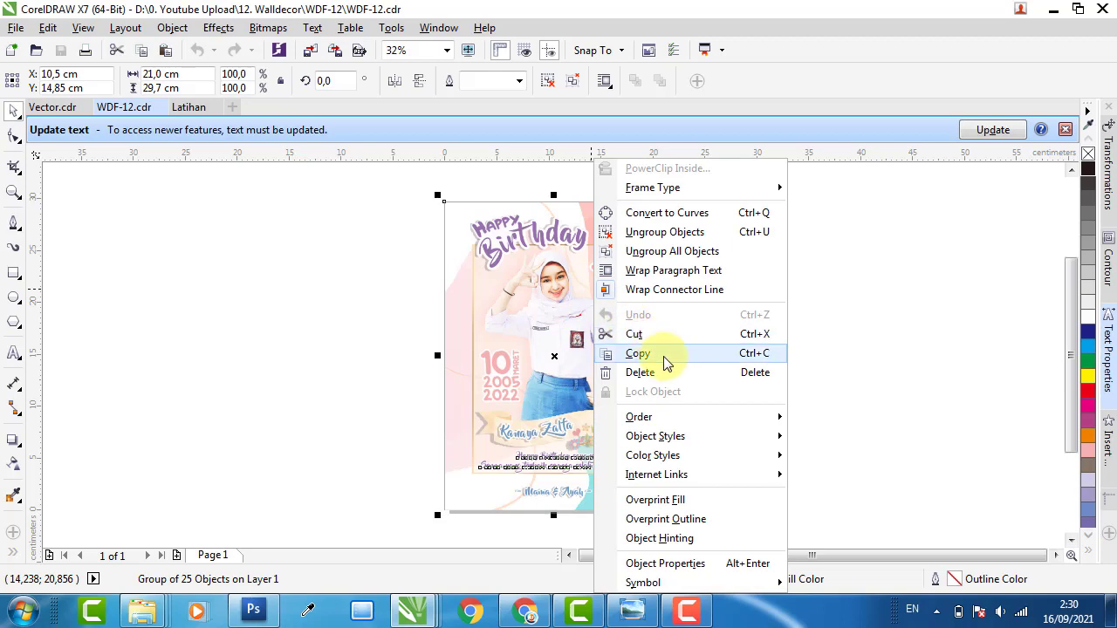
{"action": "left_click", "coordinate": [663, 354]}
{"action": "left_click", "coordinate": [194, 108]}
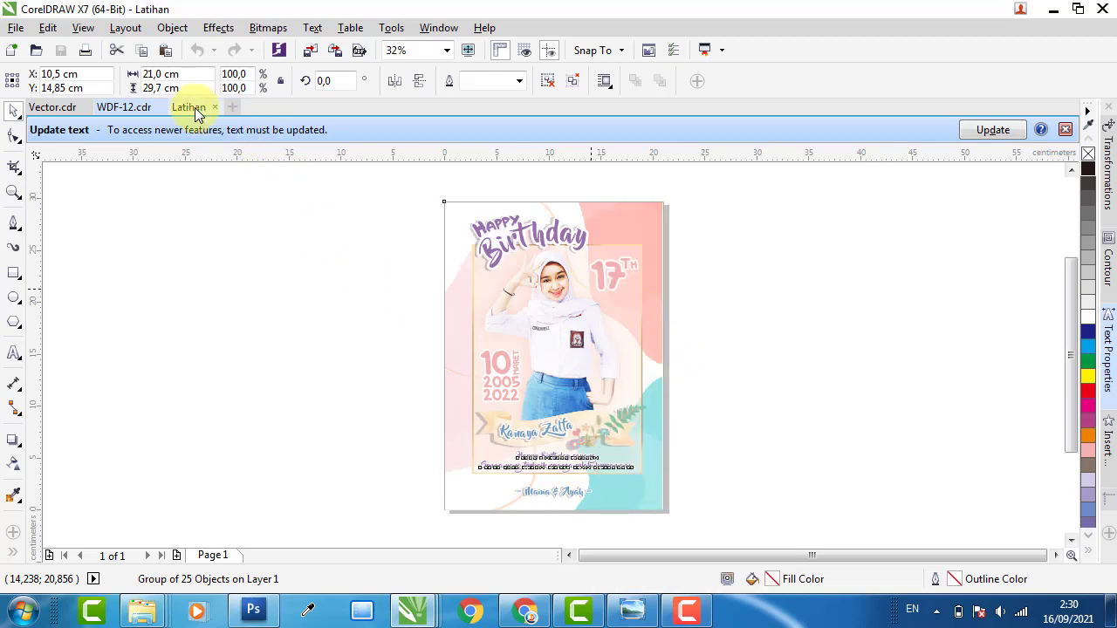
{"action": "right_click", "coordinate": [384, 257]}
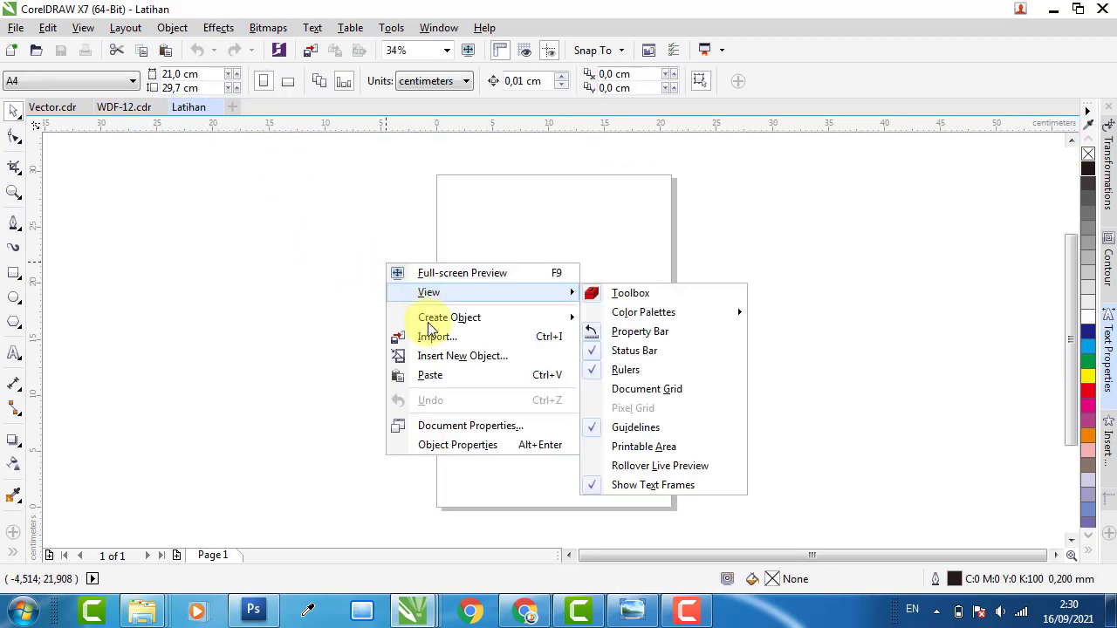
{"action": "left_click", "coordinate": [430, 375]}
{"action": "left_click_drag", "start_coordinate": [642, 288], "coordinate": [342, 288]}
{"action": "left_click", "coordinate": [780, 229]}
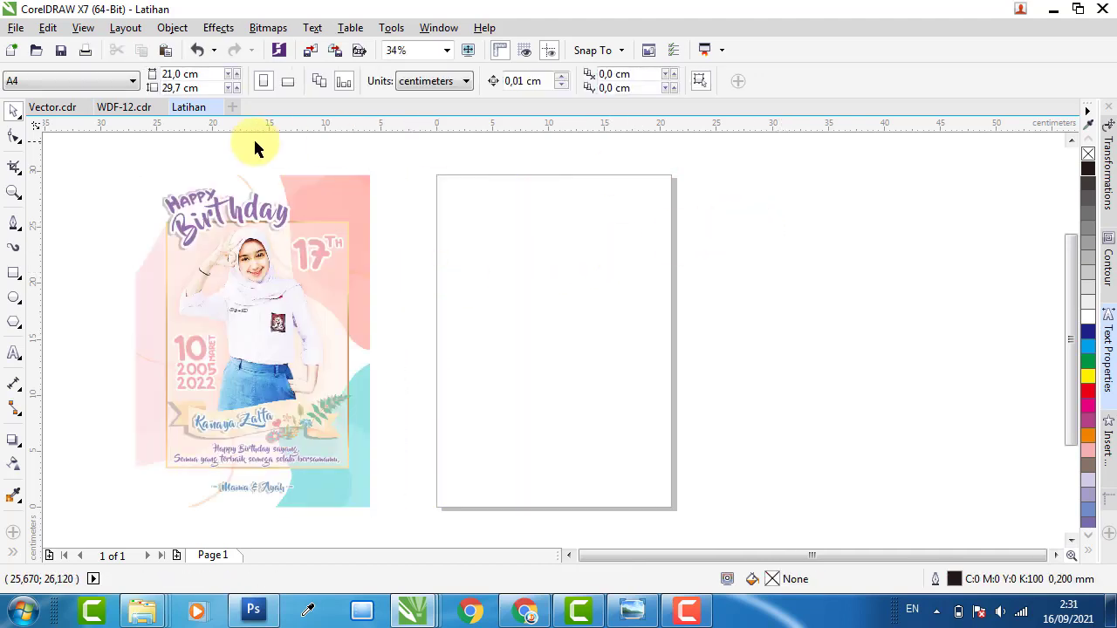
Copy the pastel background with the gold frame from Vector.cdr into Latihan and move it off the reference design.
{"action": "left_click", "coordinate": [72, 108]}
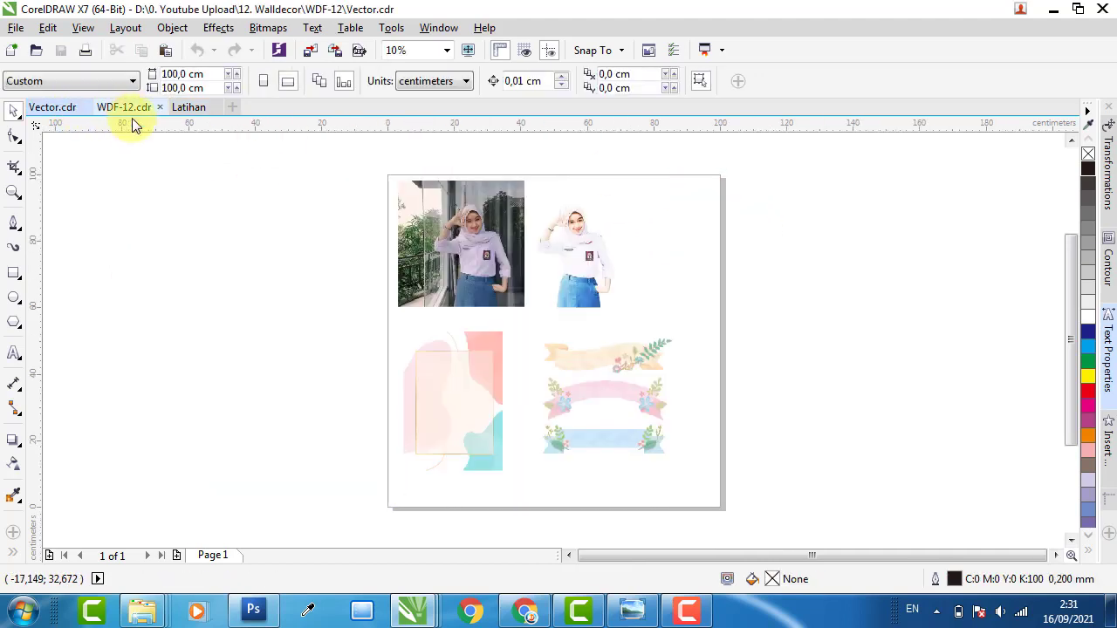
{"action": "left_click", "coordinate": [474, 432]}
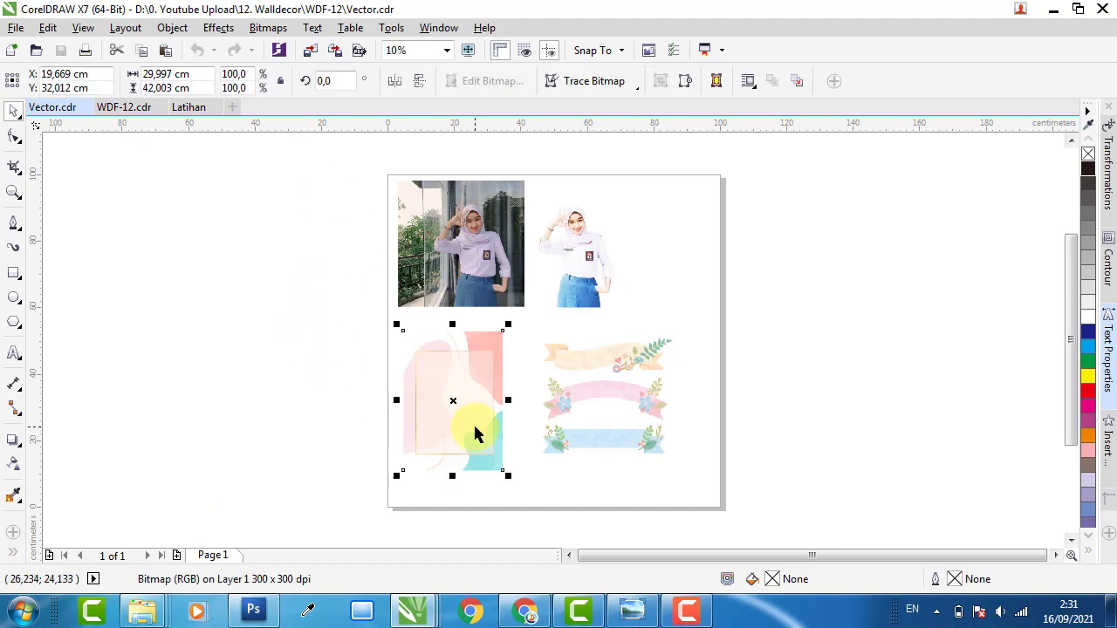
{"action": "right_click", "coordinate": [451, 365]}
{"action": "left_click", "coordinate": [401, 292]}
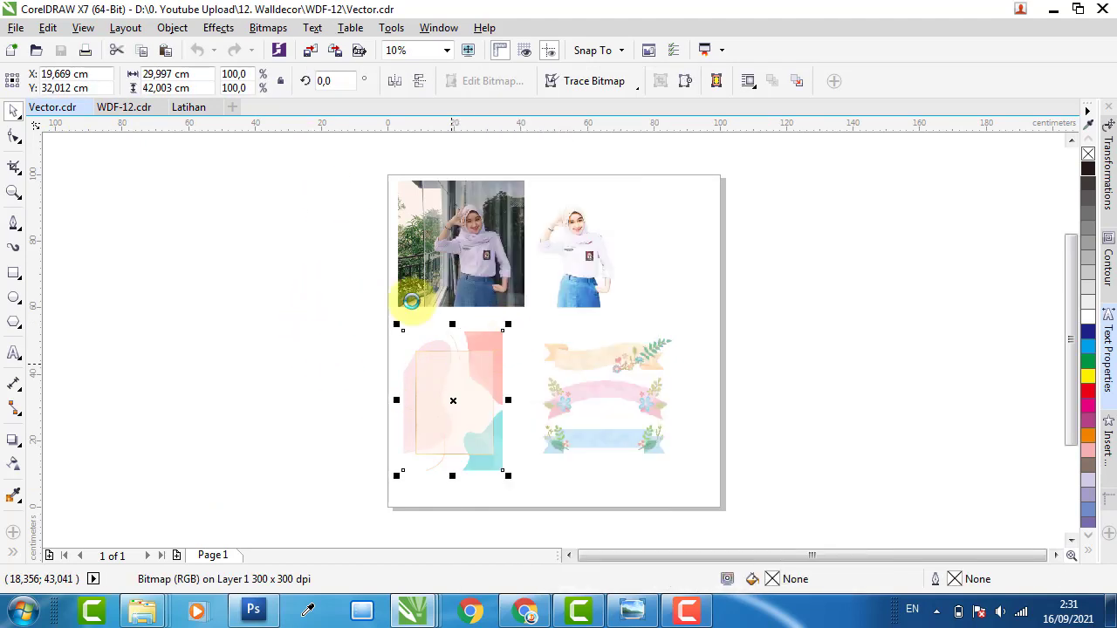
{"action": "left_click", "coordinate": [189, 107]}
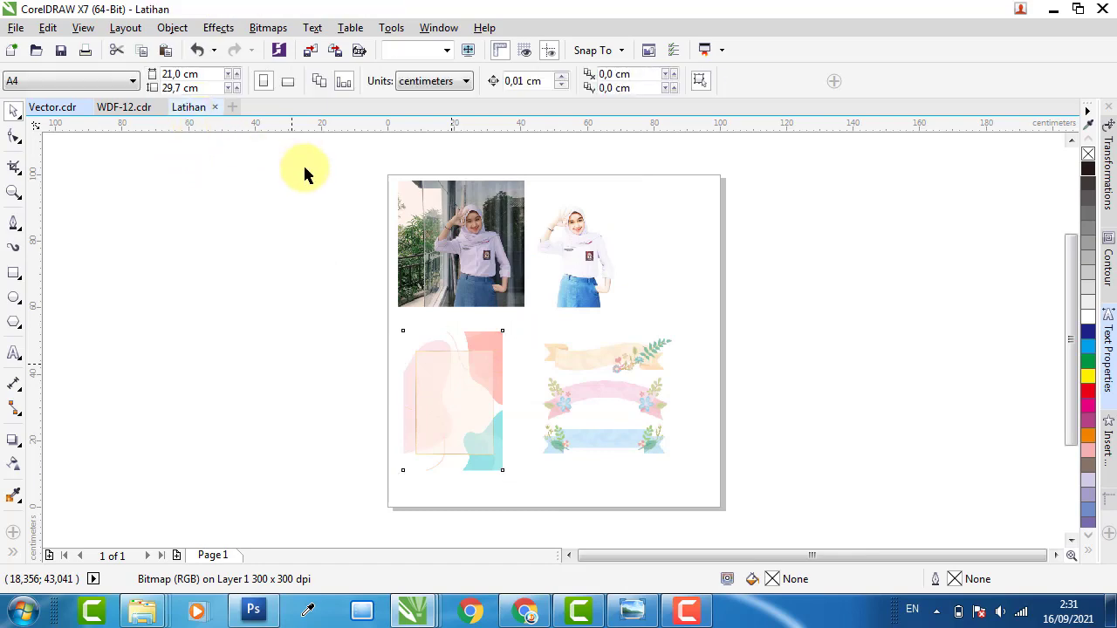
{"action": "right_click", "coordinate": [485, 189]}
{"action": "left_click", "coordinate": [534, 295]}
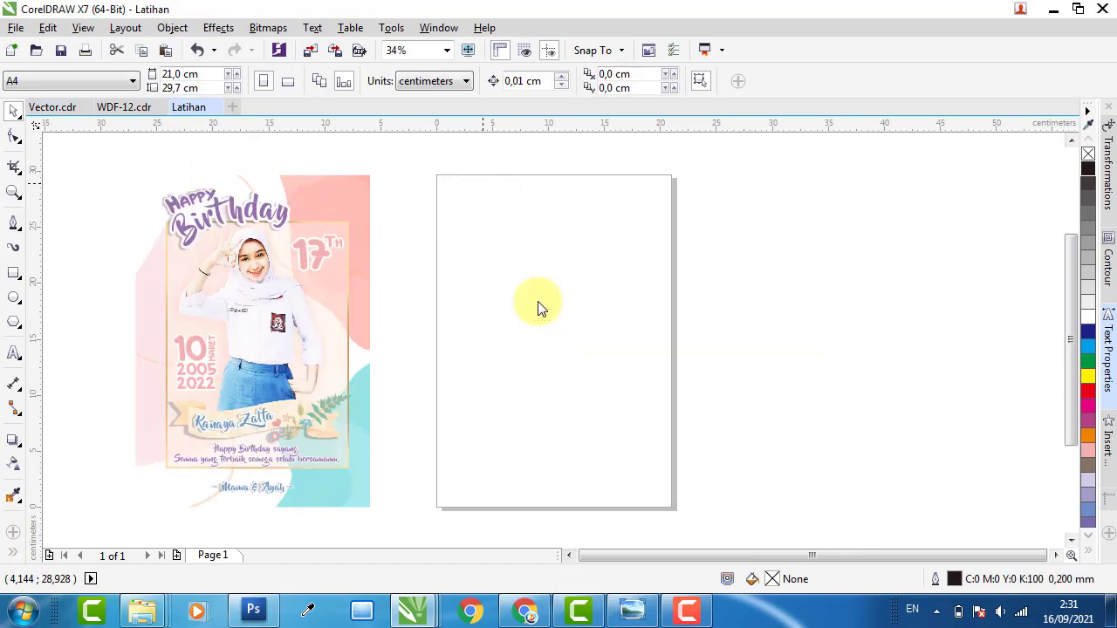
{"action": "left_click_drag", "start_coordinate": [261, 365], "coordinate": [808, 262]}
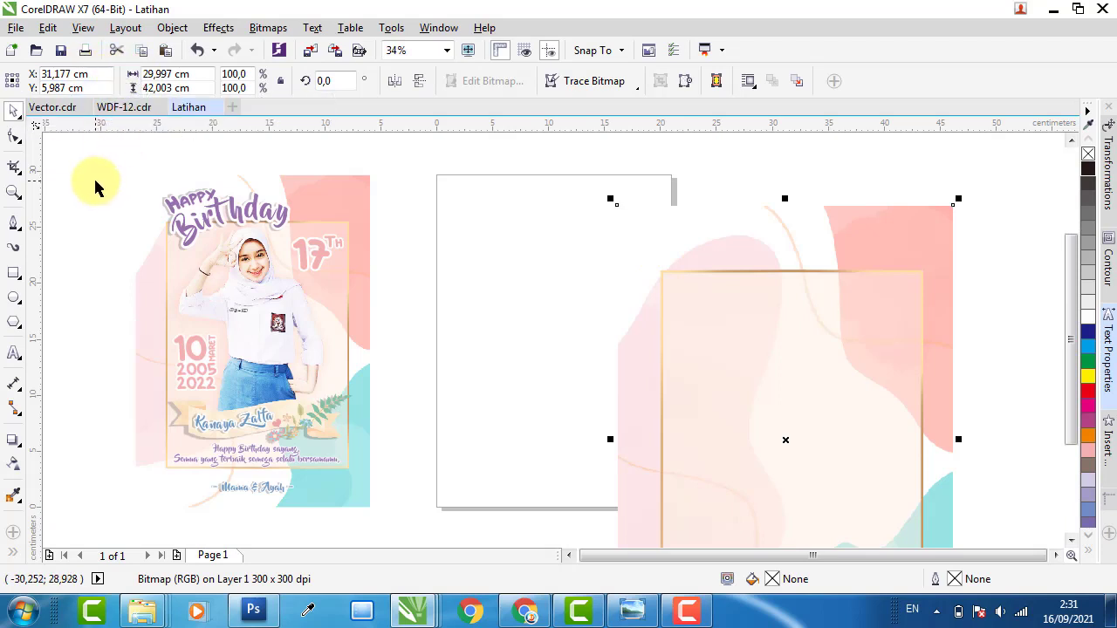
{"action": "left_click", "coordinate": [247, 153]}
{"action": "left_click", "coordinate": [843, 288]}
{"action": "left_click", "coordinate": [458, 219]}
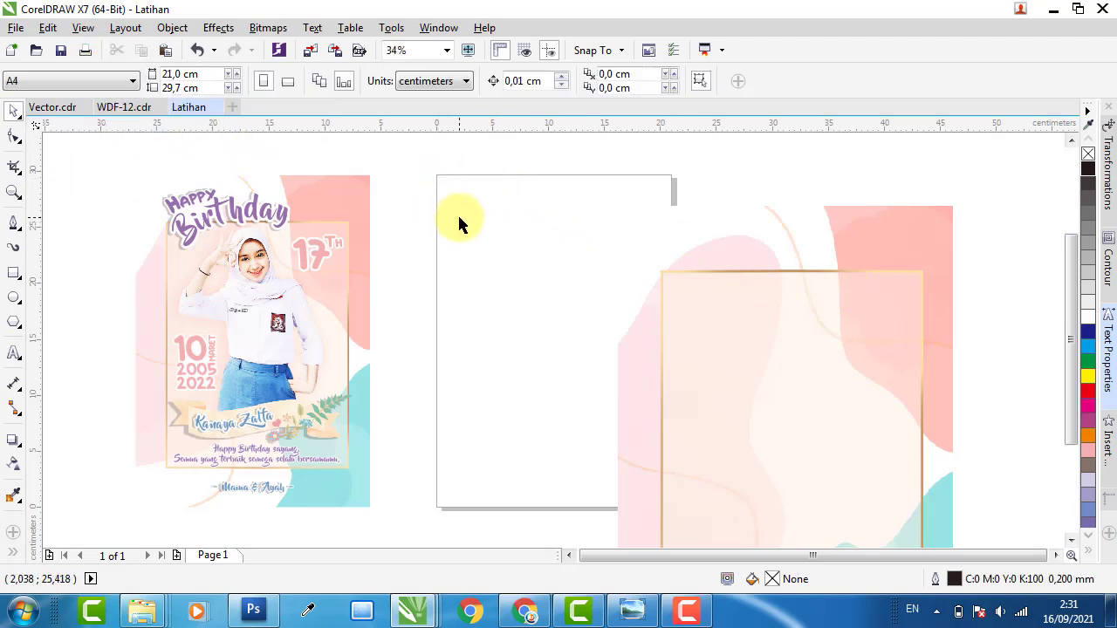
Resize the pastel background to 21 by 29.7 cm and center it on the page.
{"action": "left_click", "coordinate": [179, 87]}
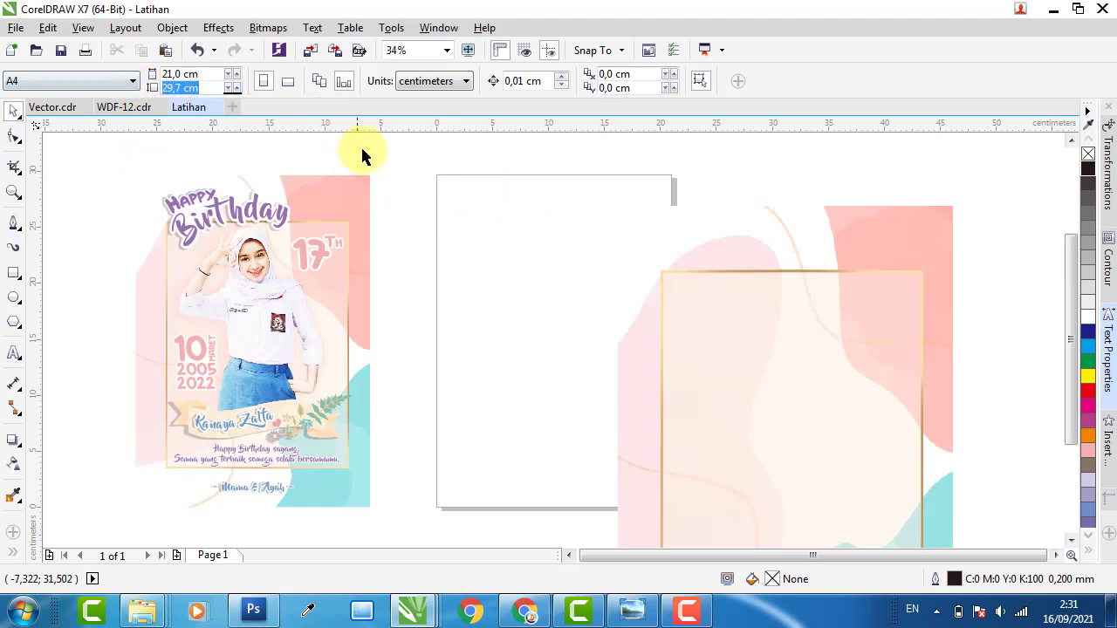
{"action": "left_click", "coordinate": [851, 284]}
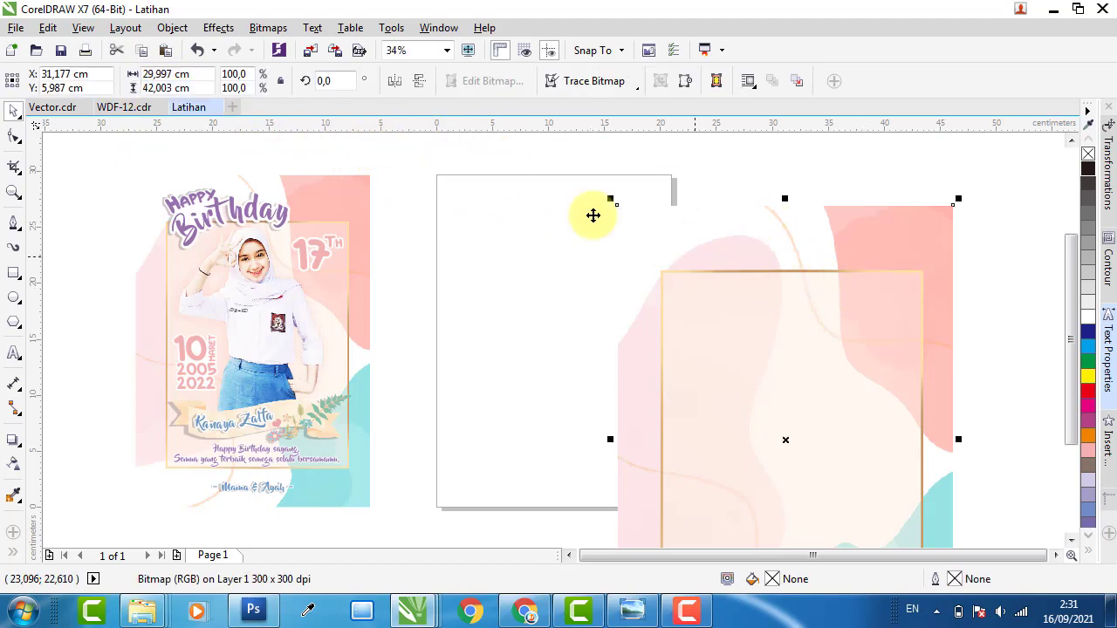
{"action": "left_click", "coordinate": [171, 74]}
{"action": "type", "text": "21"}
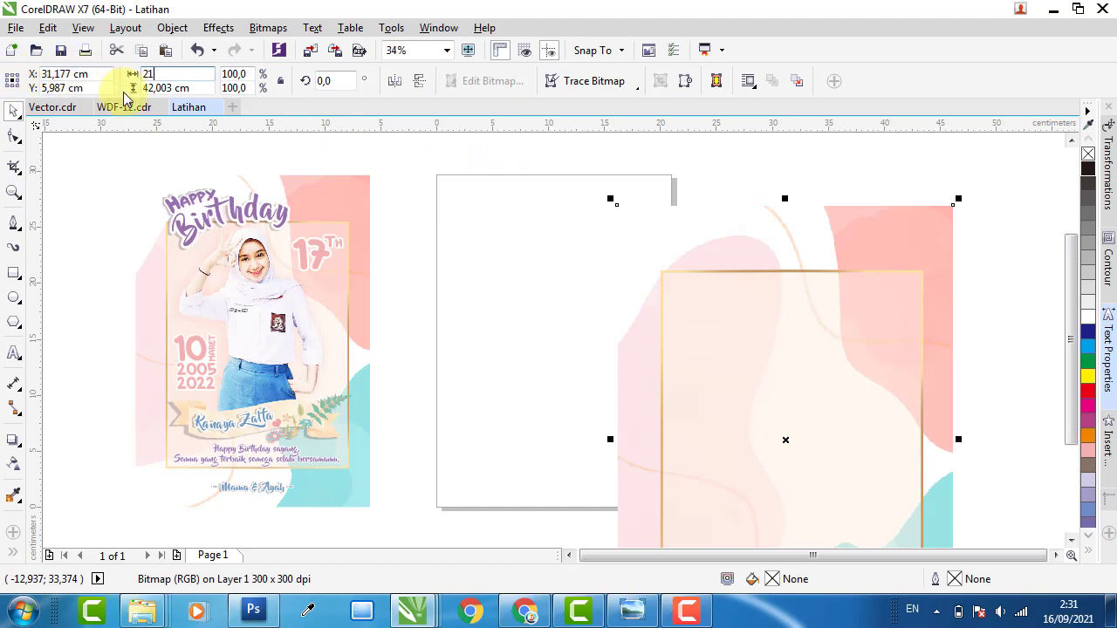
{"action": "key", "text": "Tab"}
{"action": "type", "text": "29,7 cm"}
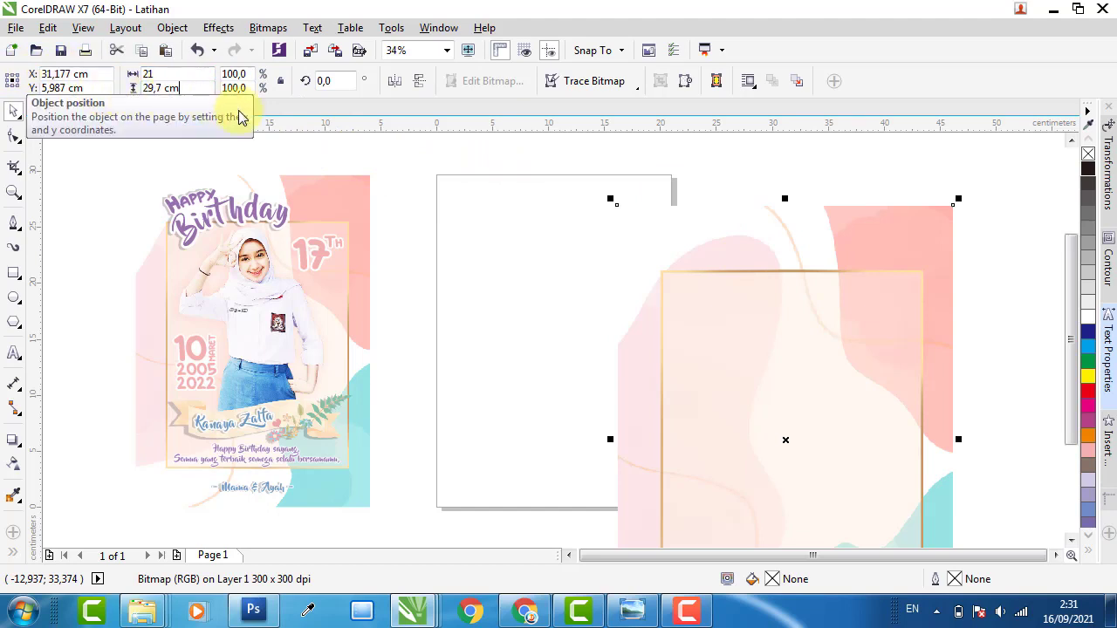
{"action": "key", "text": "Return"}
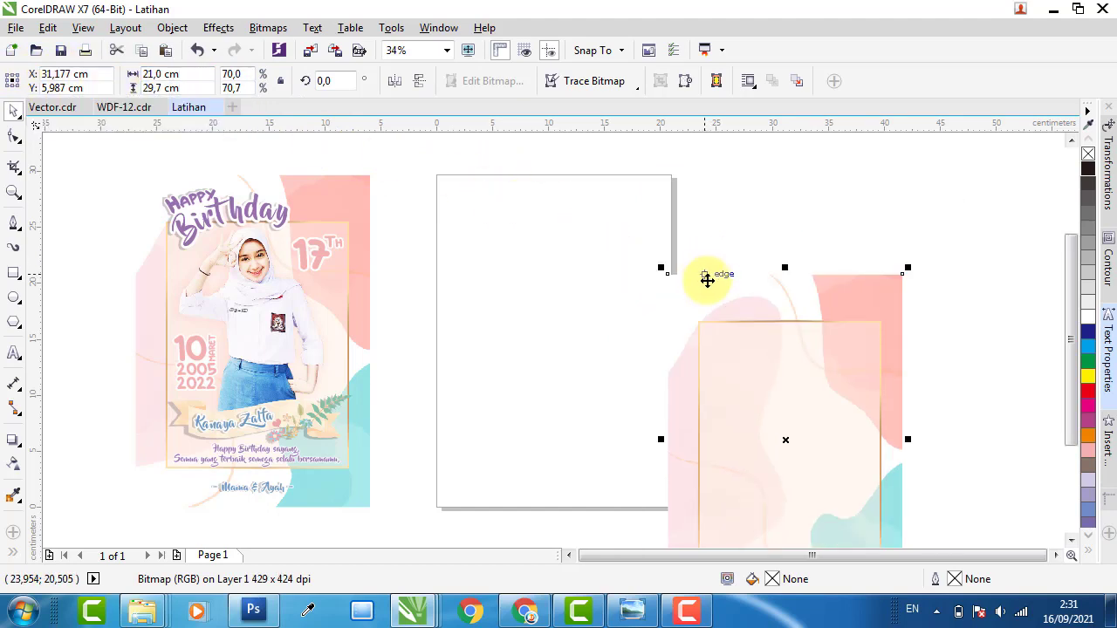
{"action": "key", "text": "p"}
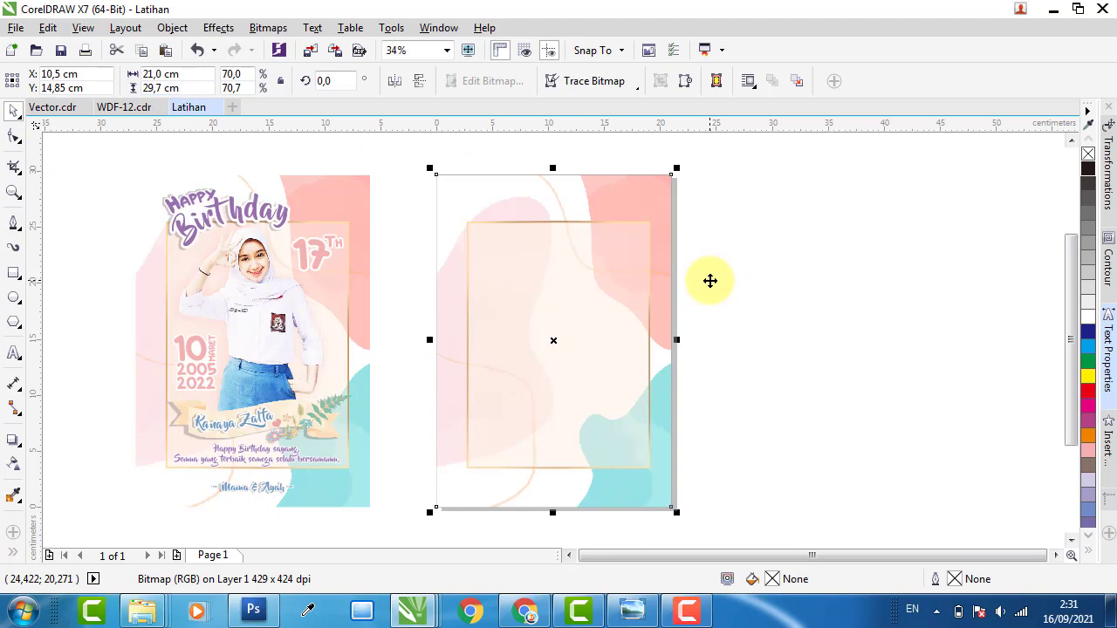
{"action": "left_click", "coordinate": [740, 279]}
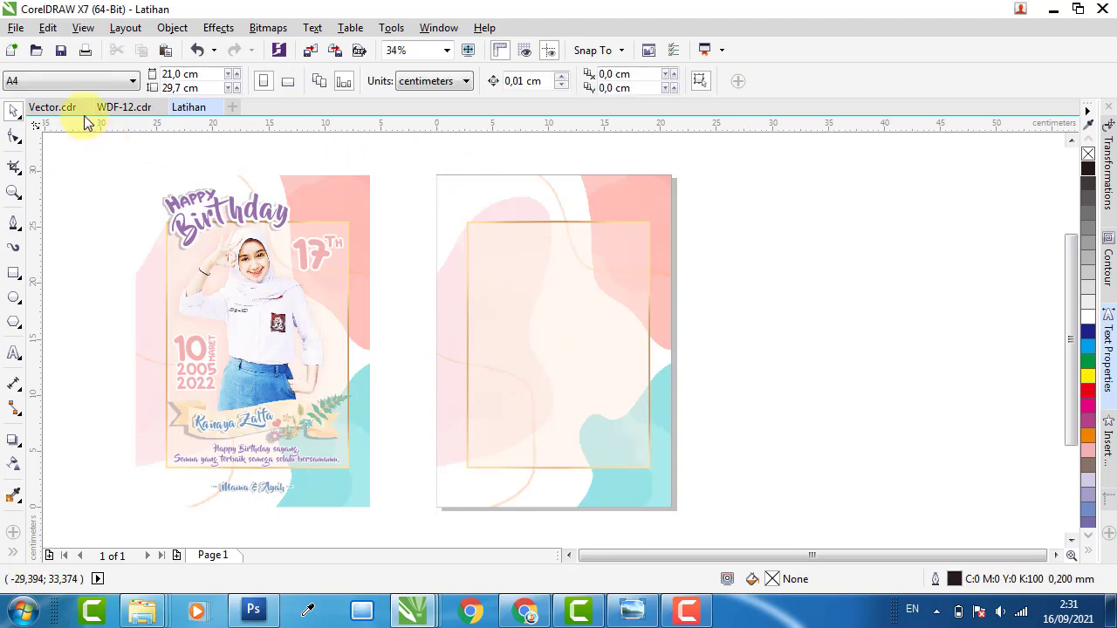
Copy the girl cutout and the floral ribbon set from Vector.cdr into Latihan and move the ribbons farther from the page.
{"action": "left_click", "coordinate": [52, 107]}
{"action": "key", "text": "Escape"}
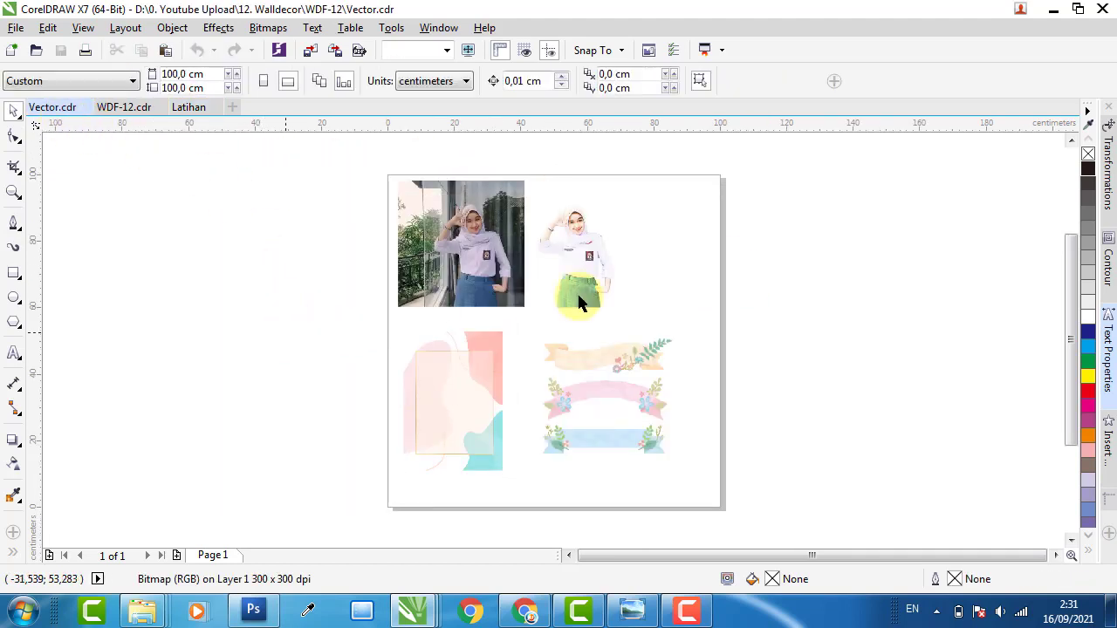
{"action": "left_click", "coordinate": [595, 253]}
{"action": "left_click", "coordinate": [630, 362]}
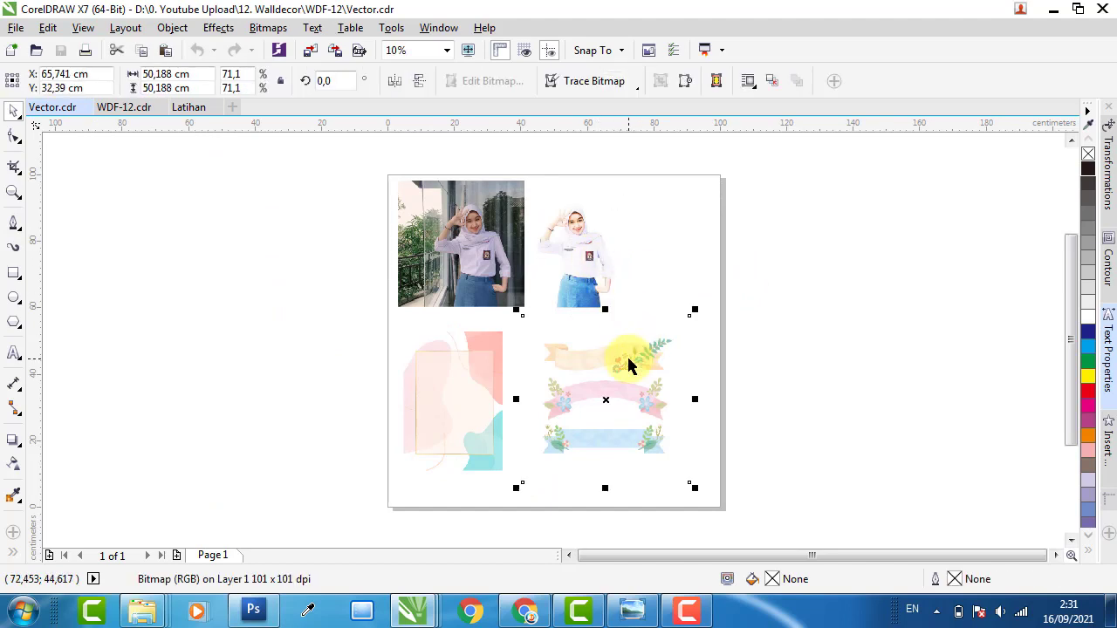
{"action": "left_click", "coordinate": [579, 262], "text": "shift"}
{"action": "right_click", "coordinate": [583, 262]}
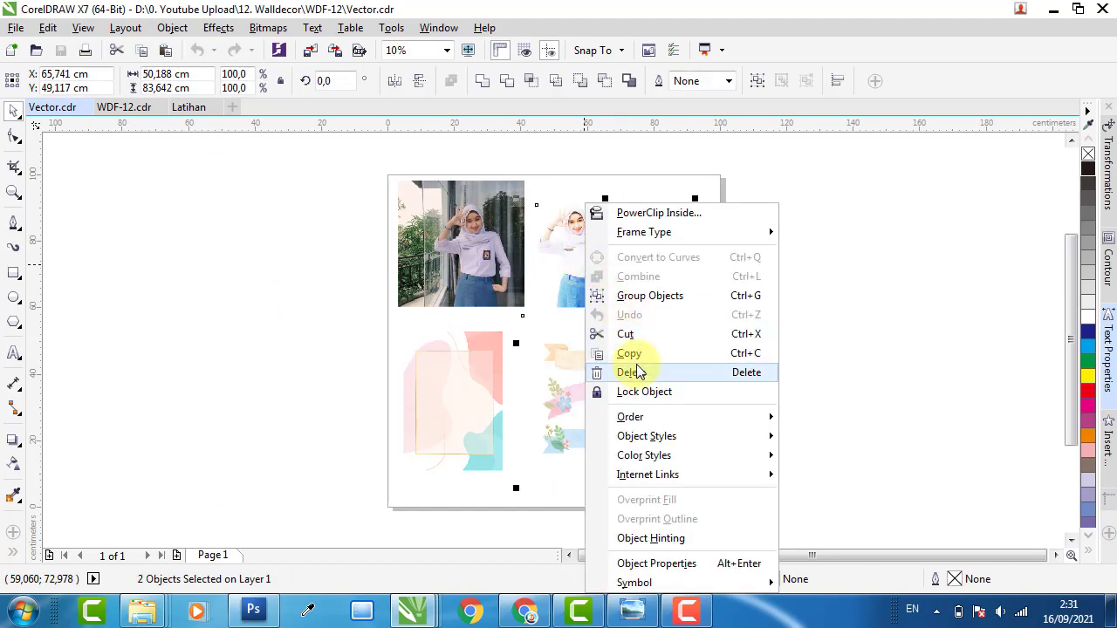
{"action": "left_click", "coordinate": [632, 354]}
{"action": "left_click", "coordinate": [186, 108]}
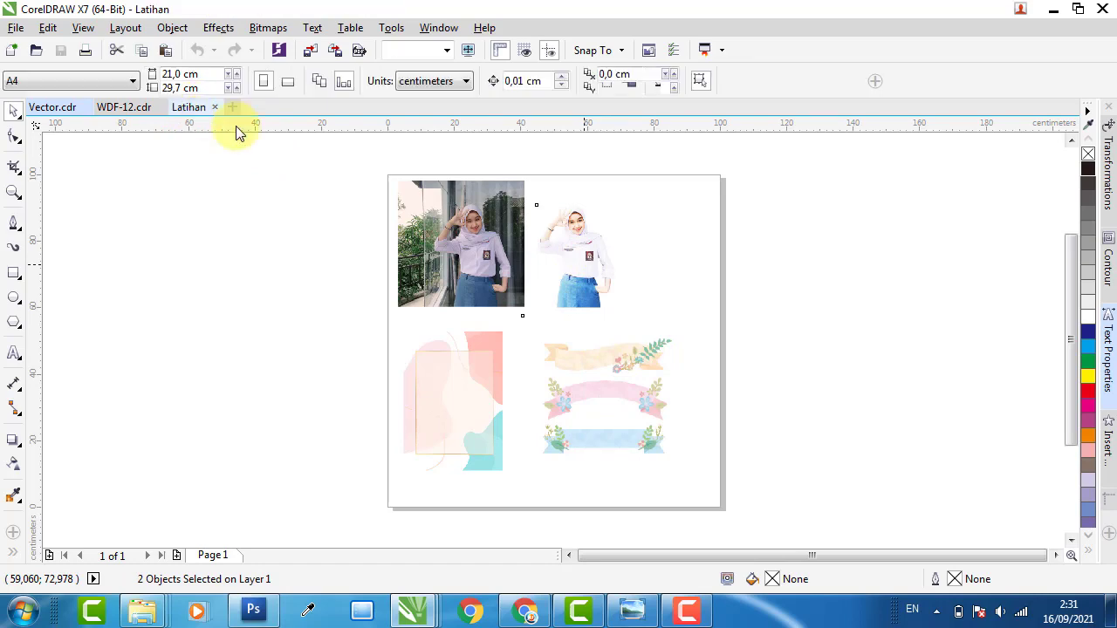
{"action": "right_click", "coordinate": [843, 211]}
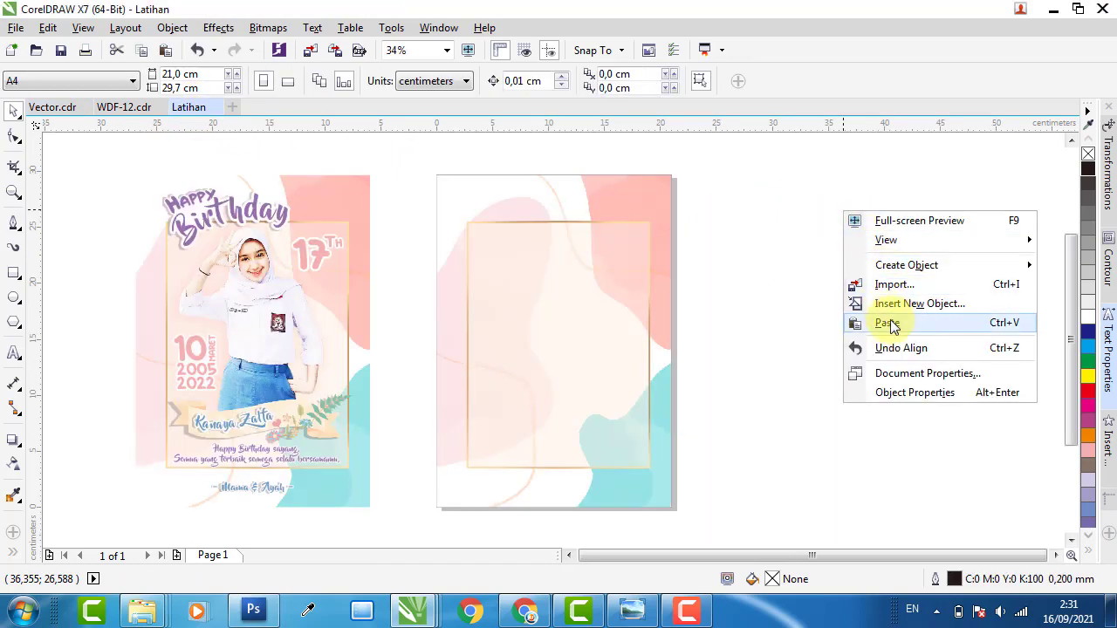
{"action": "left_click", "coordinate": [886, 323]}
{"action": "left_click", "coordinate": [825, 380]}
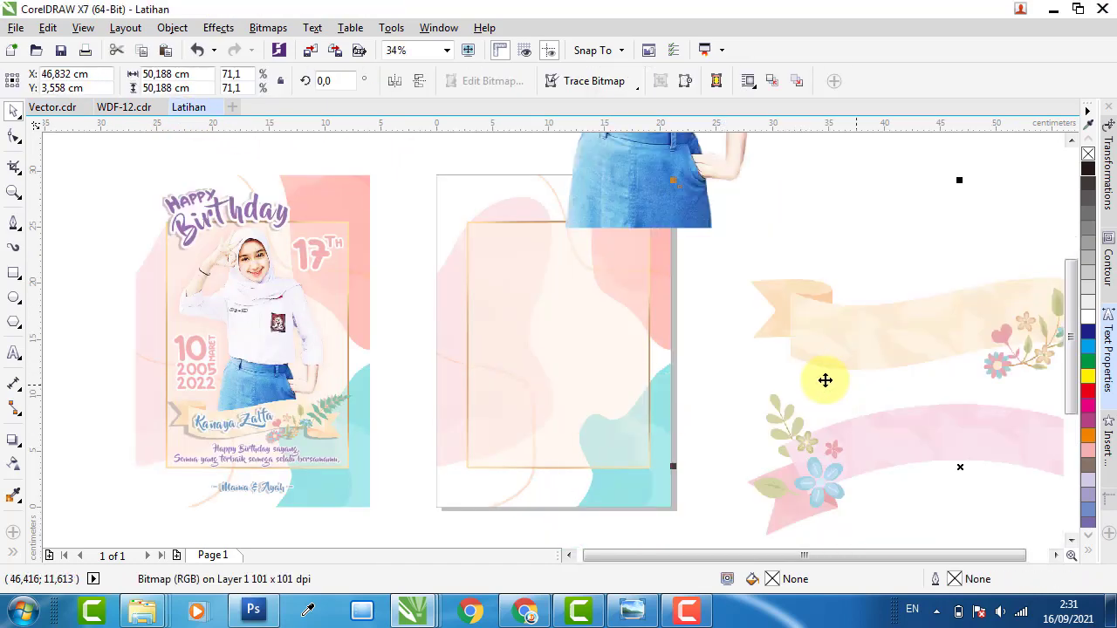
{"action": "left_click_drag", "start_coordinate": [823, 337], "coordinate": [982, 339]}
Place the girl cutout inside the gold frame, scaled to about 13 by 17.2 cm and centered horizontally on the page.
{"action": "left_click_drag", "start_coordinate": [658, 192], "coordinate": [677, 381]}
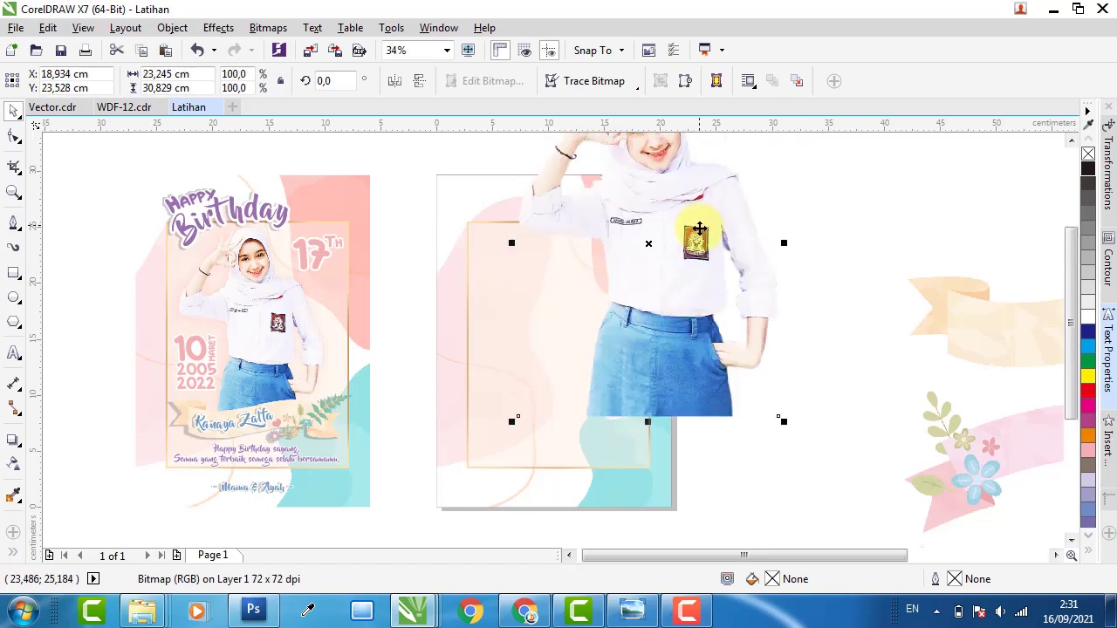
{"action": "left_click_drag", "start_coordinate": [699, 229], "coordinate": [623, 357]}
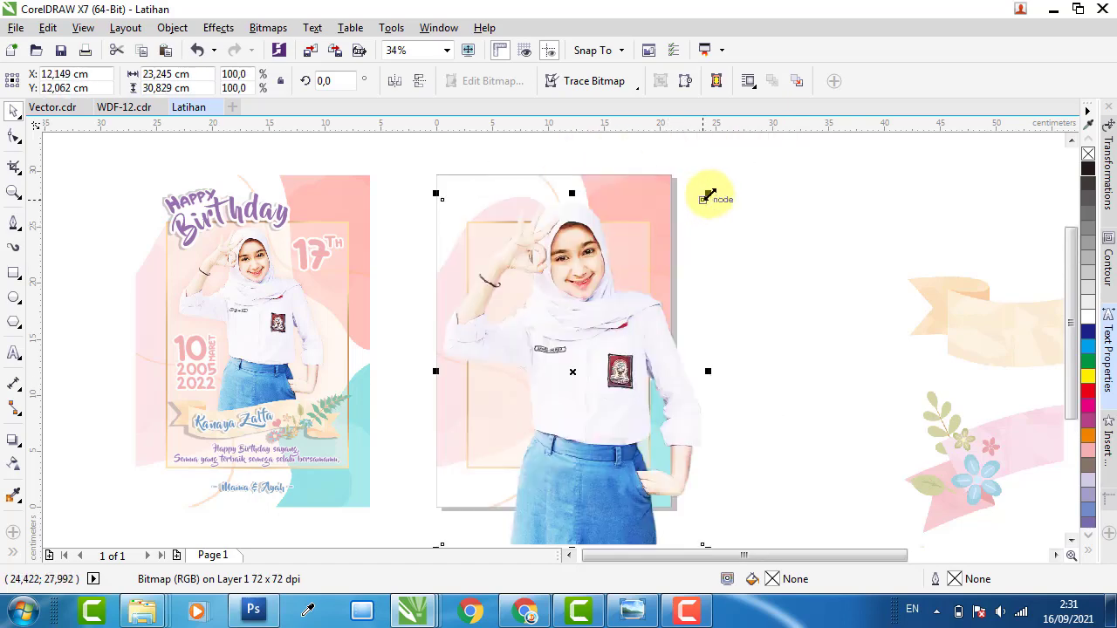
{"action": "left_click_drag", "start_coordinate": [709, 194], "coordinate": [573, 328]}
{"action": "left_click_drag", "start_coordinate": [549, 387], "coordinate": [576, 328]}
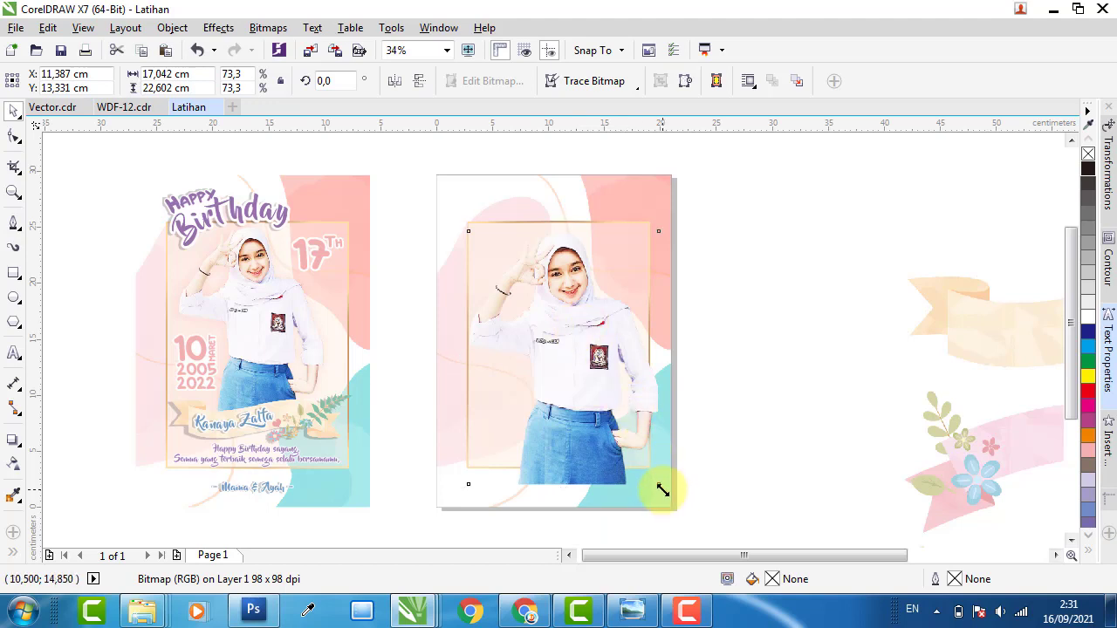
{"action": "left_click_drag", "start_coordinate": [663, 490], "coordinate": [642, 460]}
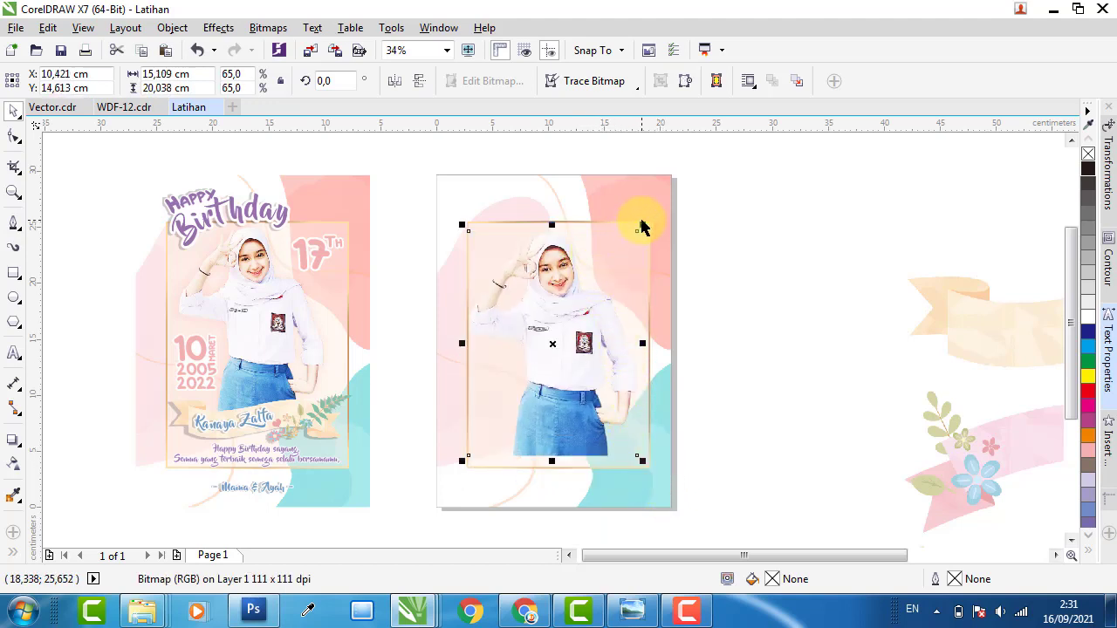
{"action": "left_click_drag", "start_coordinate": [646, 226], "coordinate": [571, 251]}
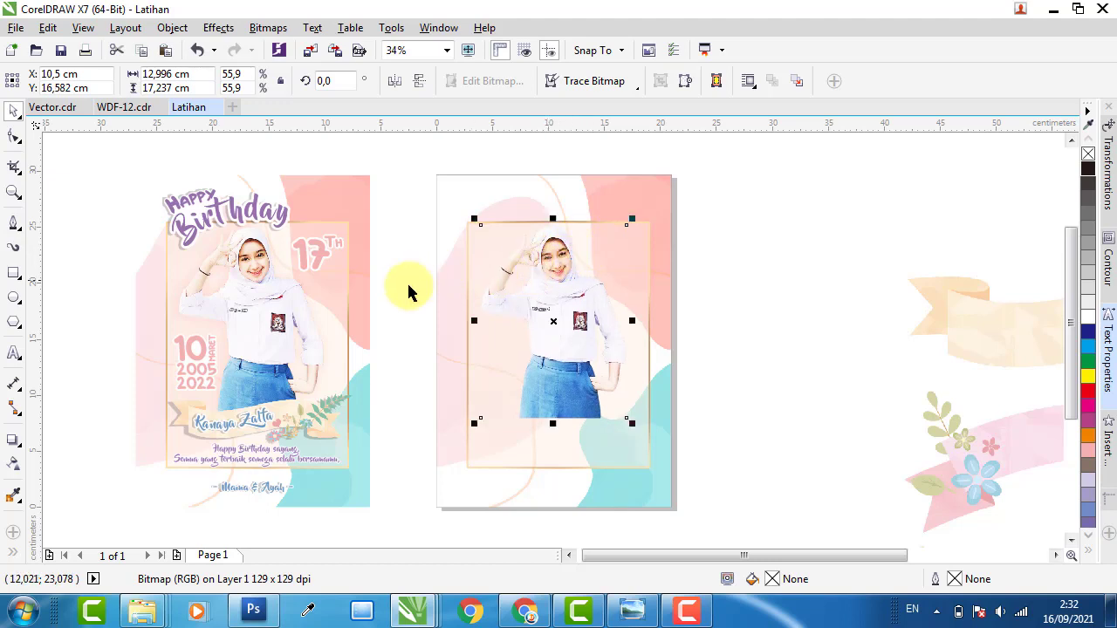
Ungroup the reference design and inspect the drop shadow settings of its girl cutout.
{"action": "left_click", "coordinate": [301, 314]}
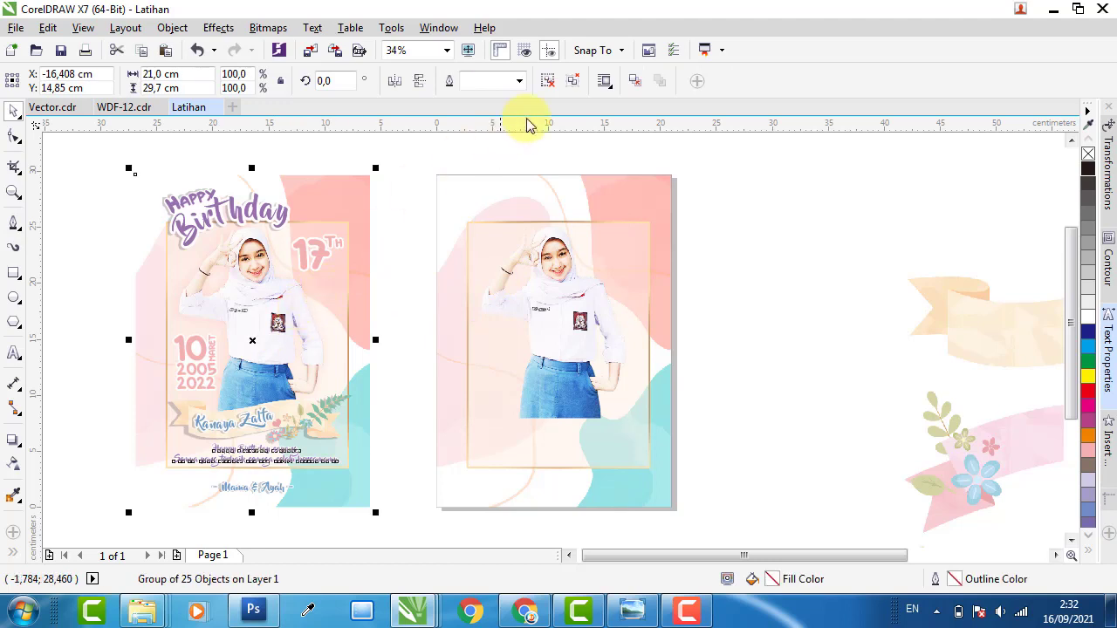
{"action": "left_click", "coordinate": [550, 82]}
{"action": "left_click", "coordinate": [500, 160]}
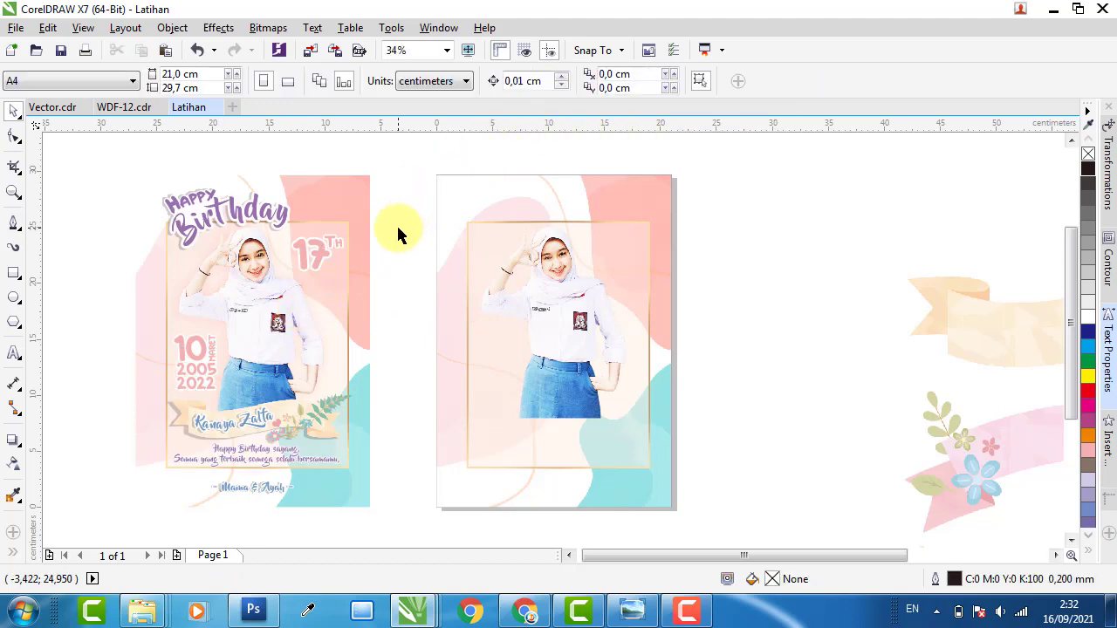
{"action": "left_click", "coordinate": [266, 310]}
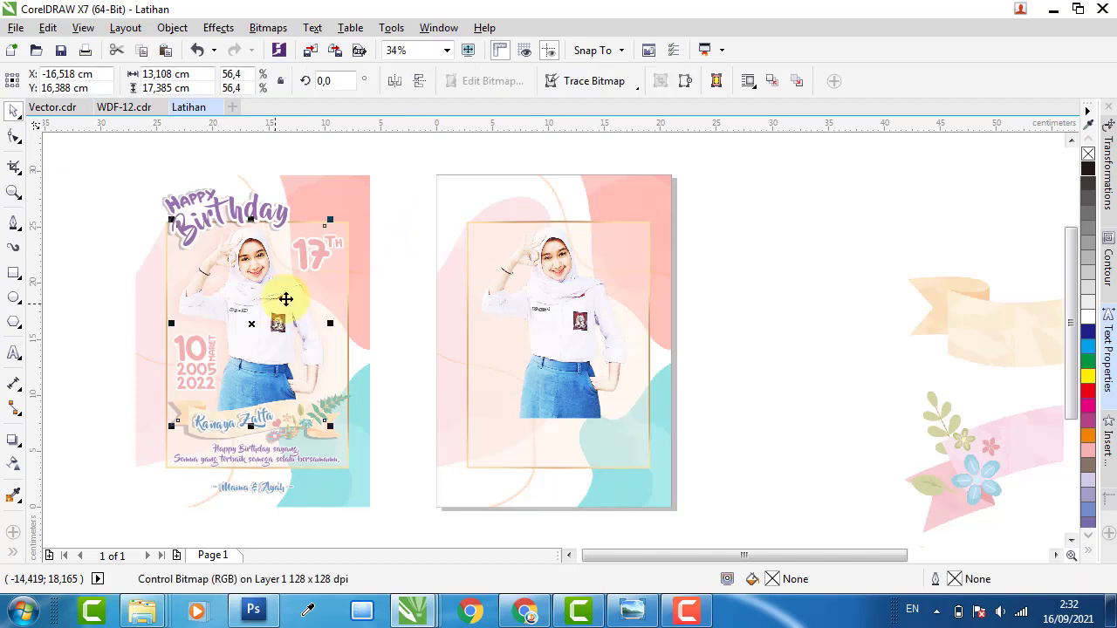
{"action": "left_click", "coordinate": [15, 441]}
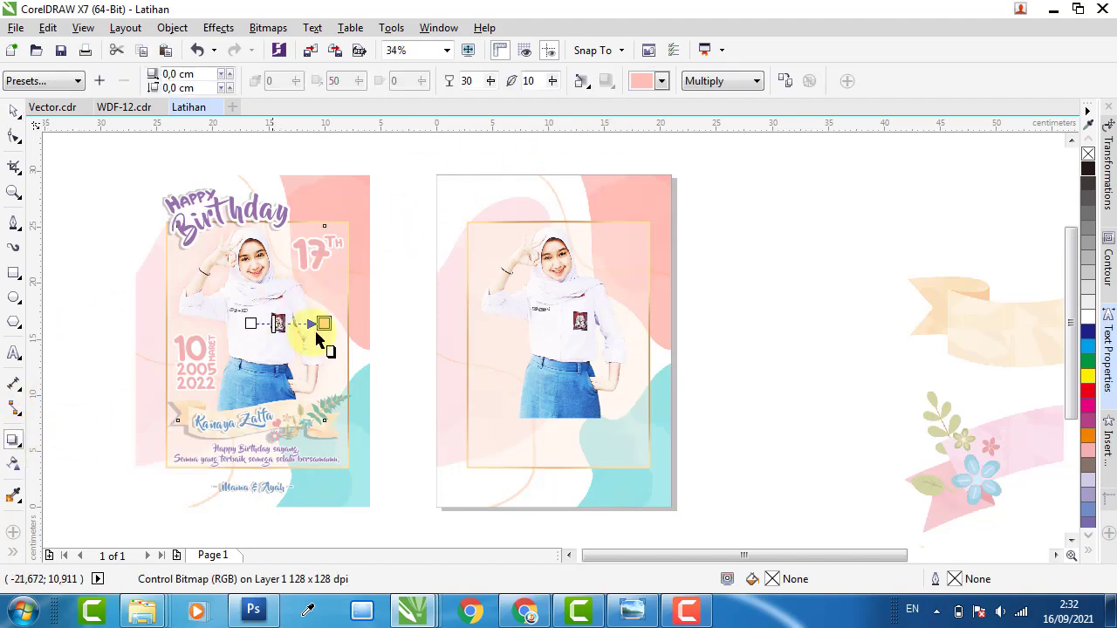
Add a drop shadow to the girl cutout on the page, trying the Flat Bottom Left preset before bringing the shadow back behind her.
{"action": "left_click", "coordinate": [563, 307]}
{"action": "left_click_drag", "start_coordinate": [563, 307], "coordinate": [626, 345]}
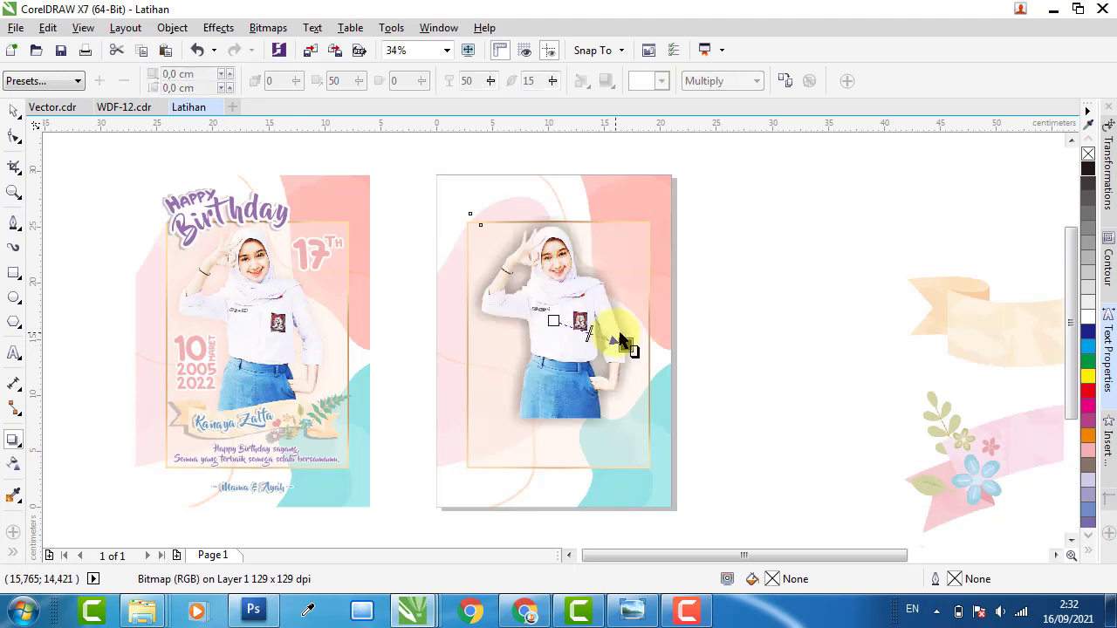
{"action": "left_click", "coordinate": [74, 82]}
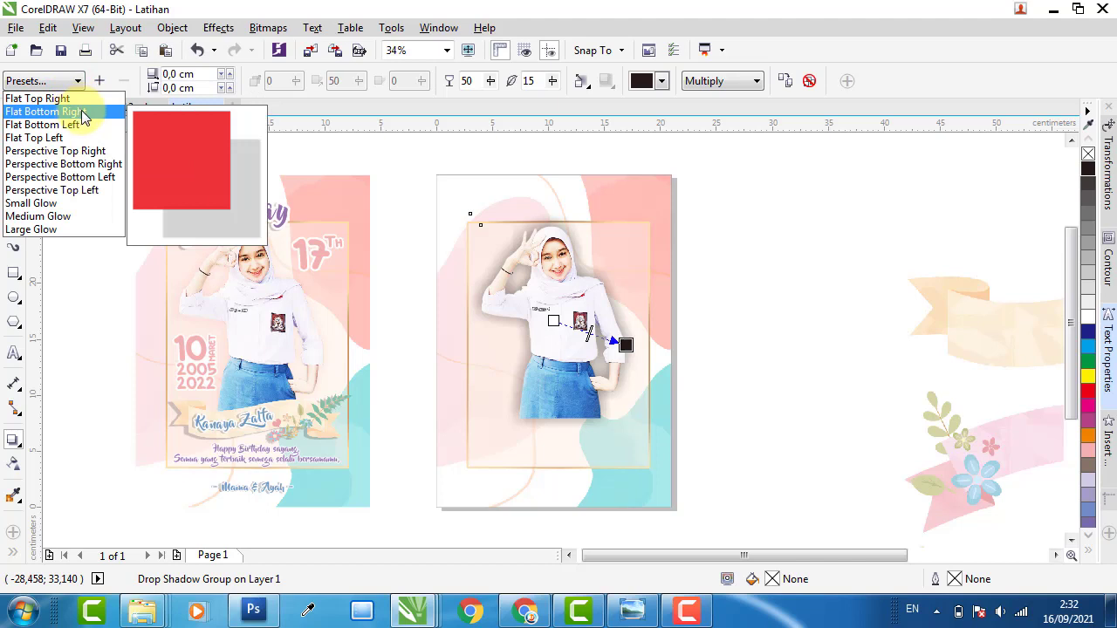
{"action": "left_click", "coordinate": [52, 125]}
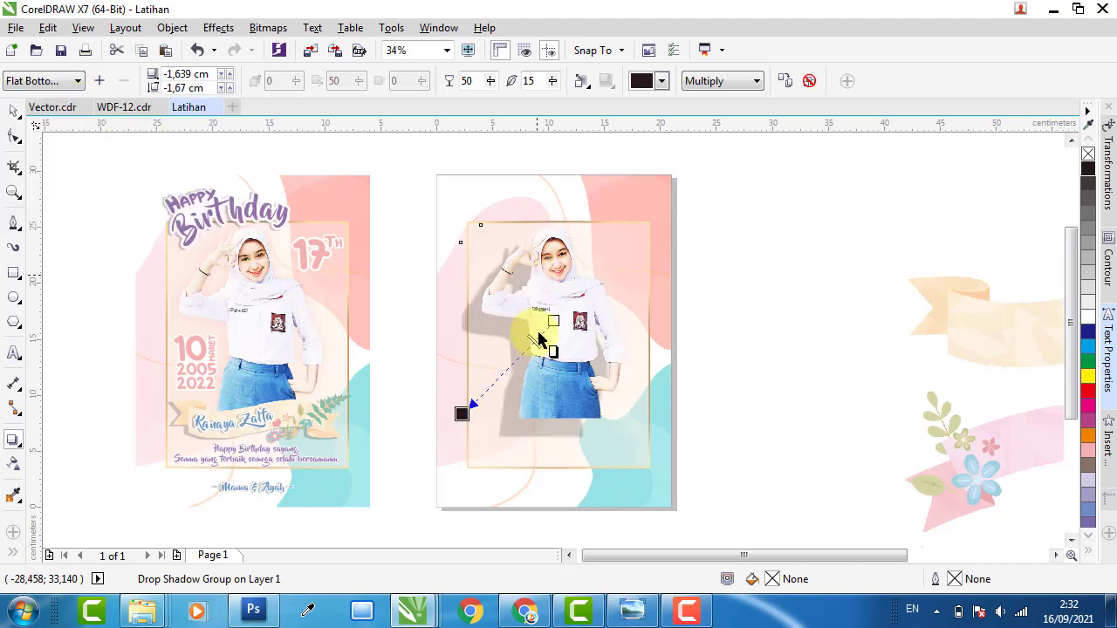
{"action": "mouse_move", "coordinate": [544, 327]}
{"action": "left_mouse_down"}
{"action": "mouse_move", "coordinate": [471, 406]}
{"action": "mouse_move", "coordinate": [544, 334]}
{"action": "left_mouse_up"}
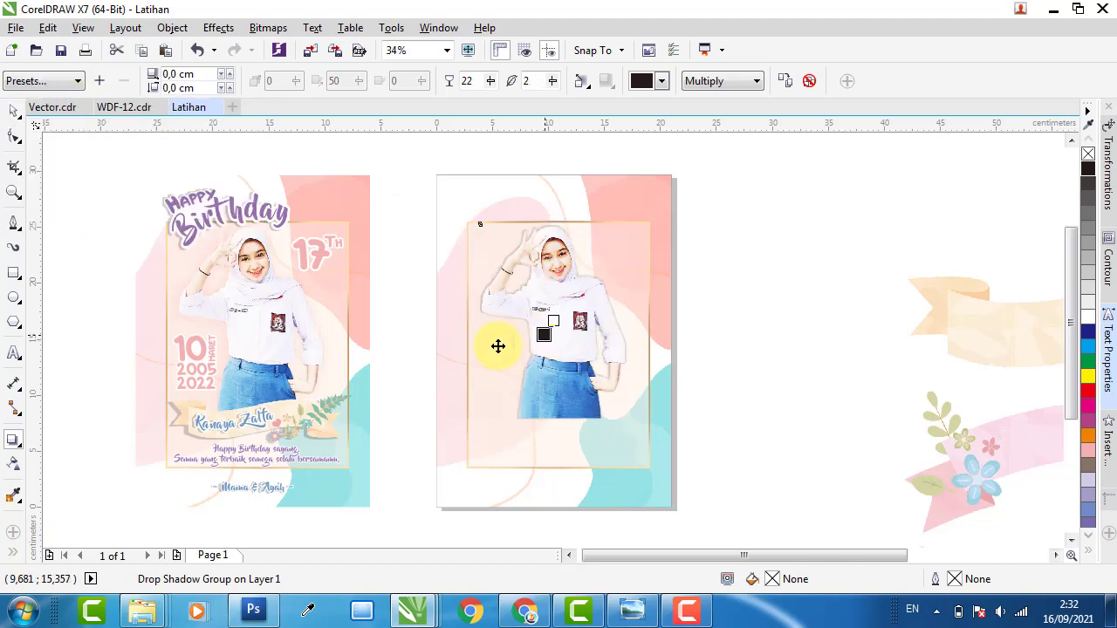
Match the girl cutout's drop shadow to the reference with feathering 10, opacity 30 and a pink color.
{"action": "left_click", "coordinate": [247, 290]}
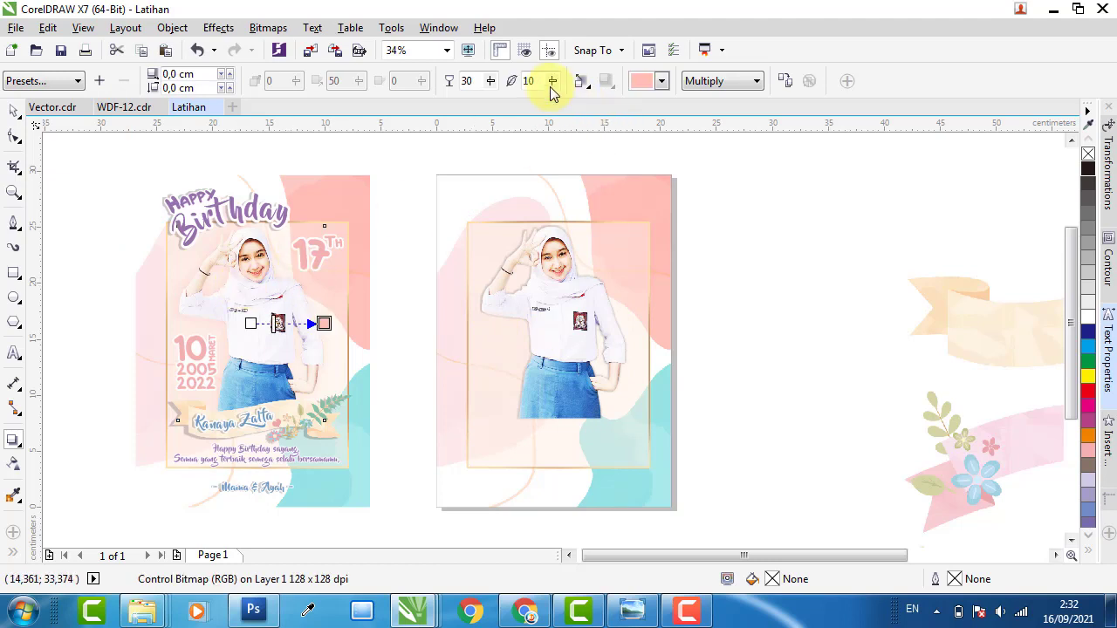
{"action": "left_click", "coordinate": [561, 253]}
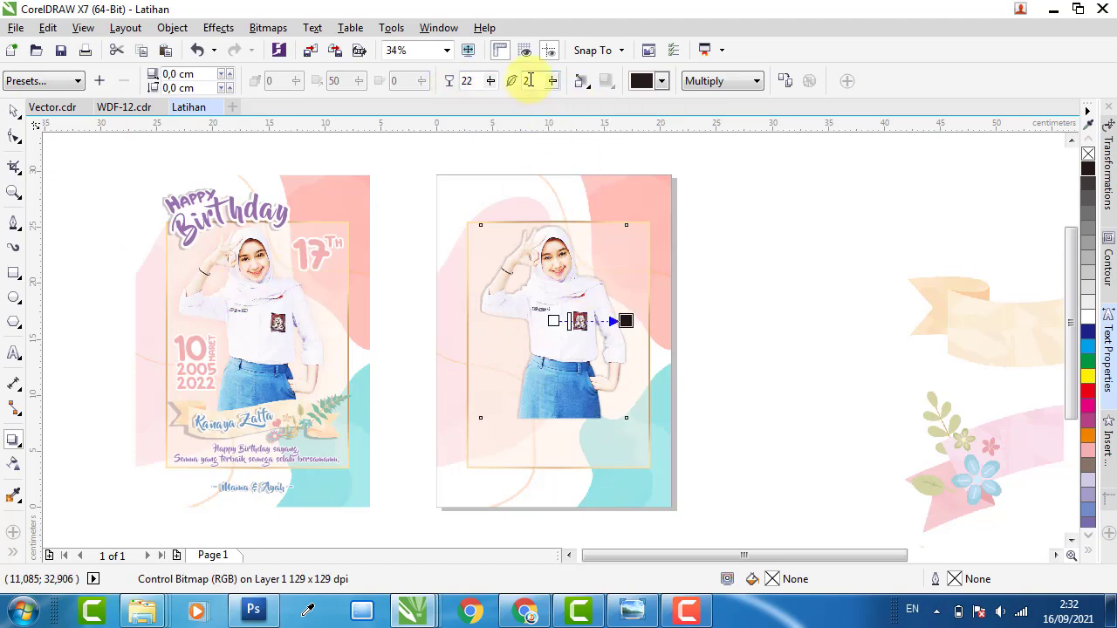
{"action": "type", "text": "10"}
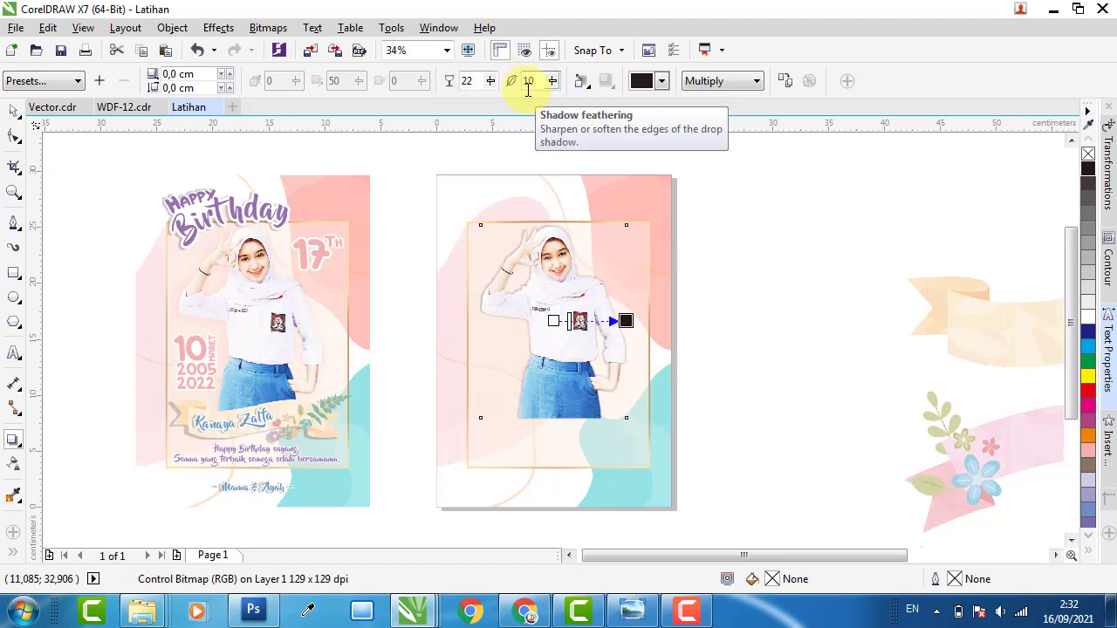
{"action": "key", "text": "Return"}
{"action": "left_click_drag", "start_coordinate": [475, 83], "coordinate": [449, 95]}
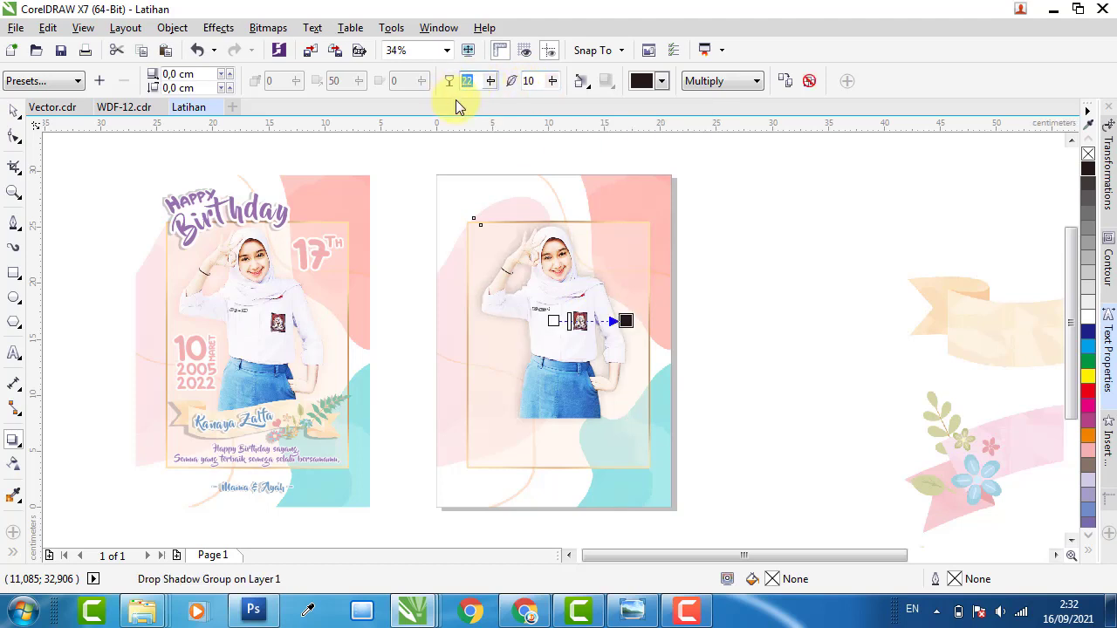
{"action": "type", "text": "30"}
{"action": "left_click", "coordinate": [662, 81]}
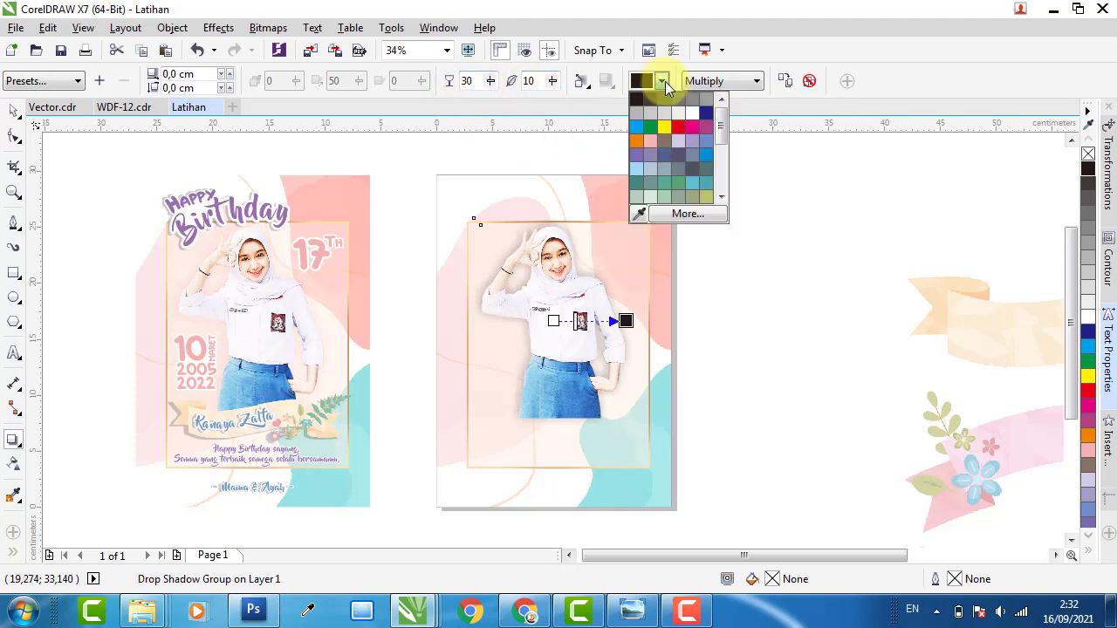
{"action": "left_click", "coordinate": [656, 139]}
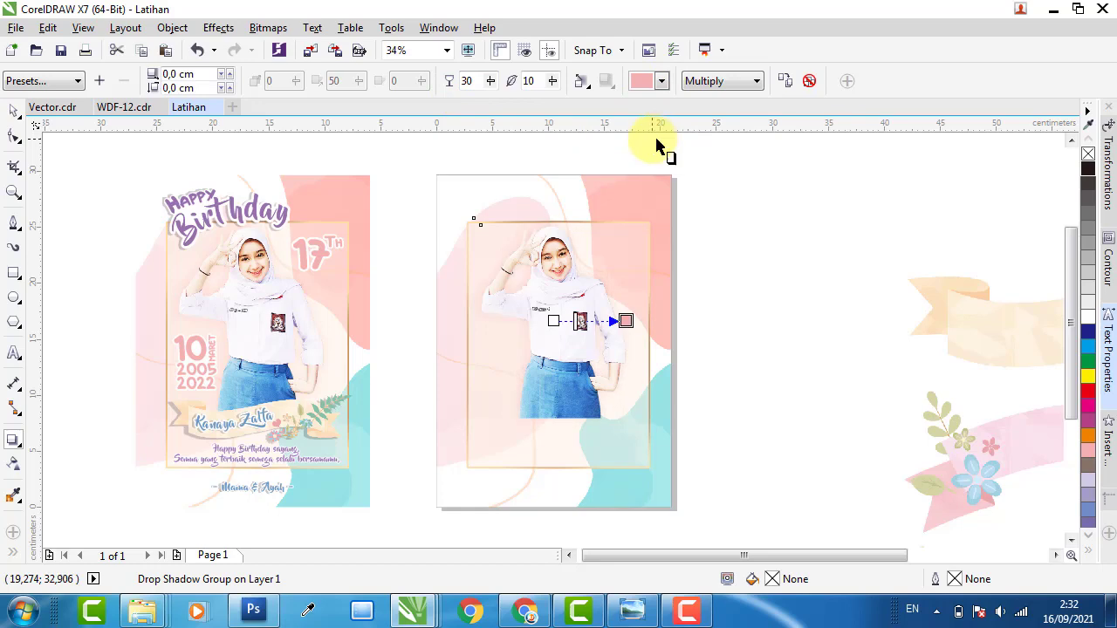
Clear the girl cutout's drop shadow to compare the look, and restore it with opacity 30.
{"action": "scroll", "coordinate": [321, 293], "scroll_direction": "up", "scroll_amount": 2}
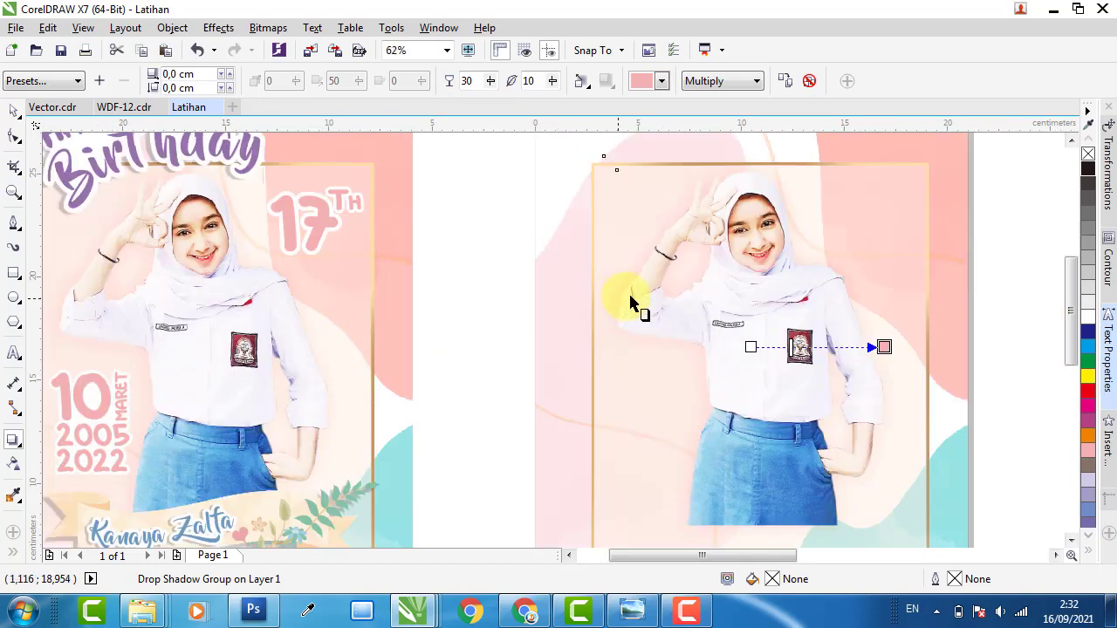
{"action": "scroll", "coordinate": [882, 280], "scroll_direction": "up", "scroll_amount": 2}
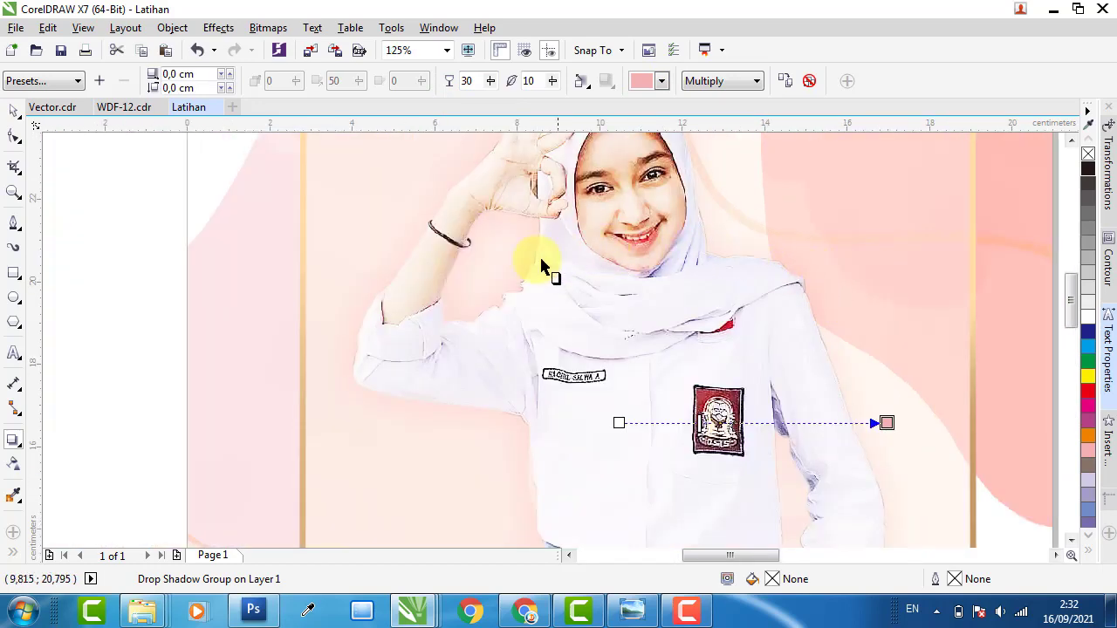
{"action": "left_click", "coordinate": [808, 80]}
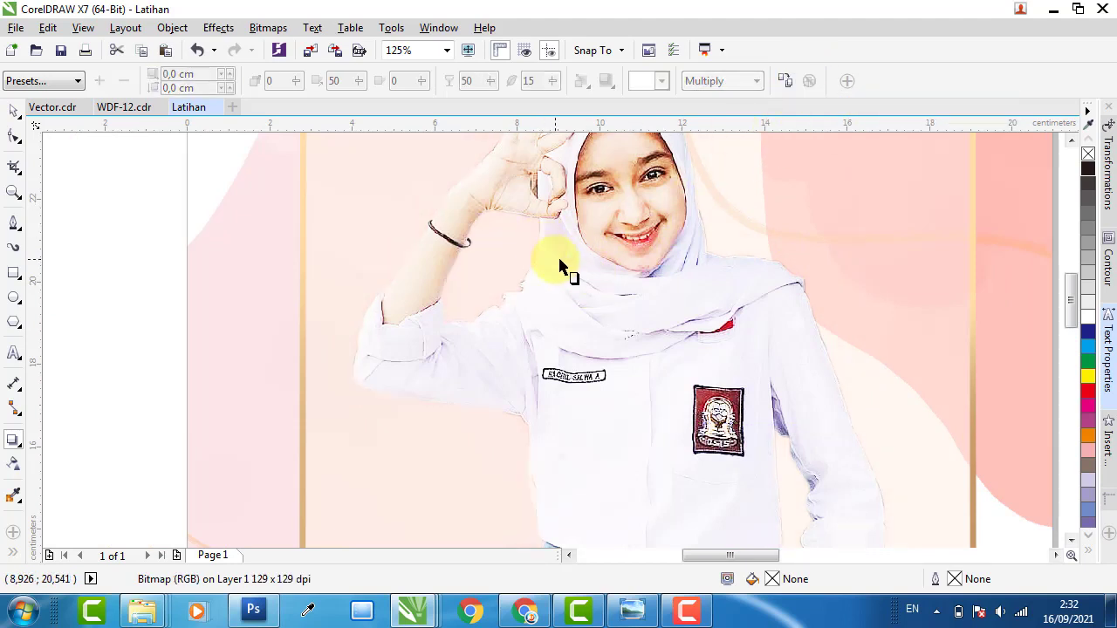
{"action": "key", "text": "ctrl+z"}
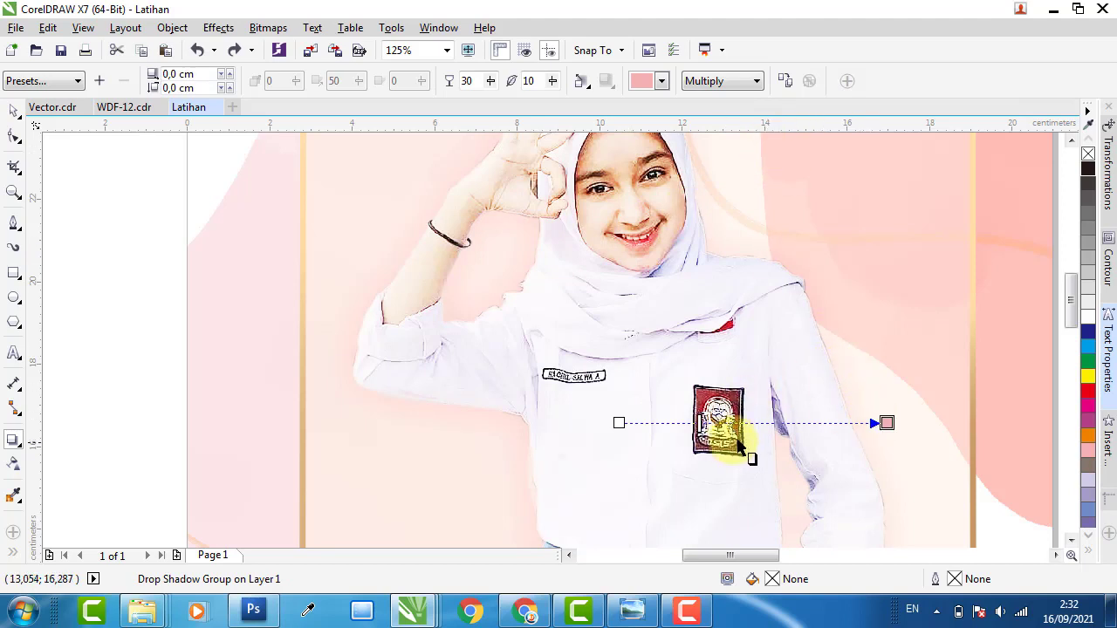
{"action": "left_click_drag", "start_coordinate": [709, 421], "coordinate": [709, 422]}
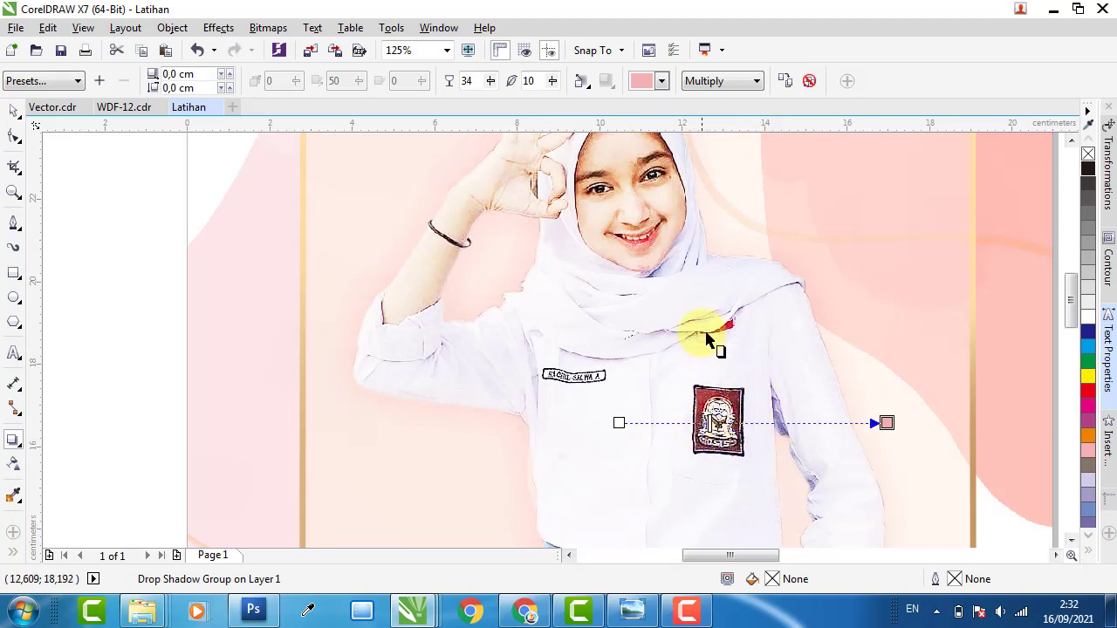
{"action": "type", "text": "3"}
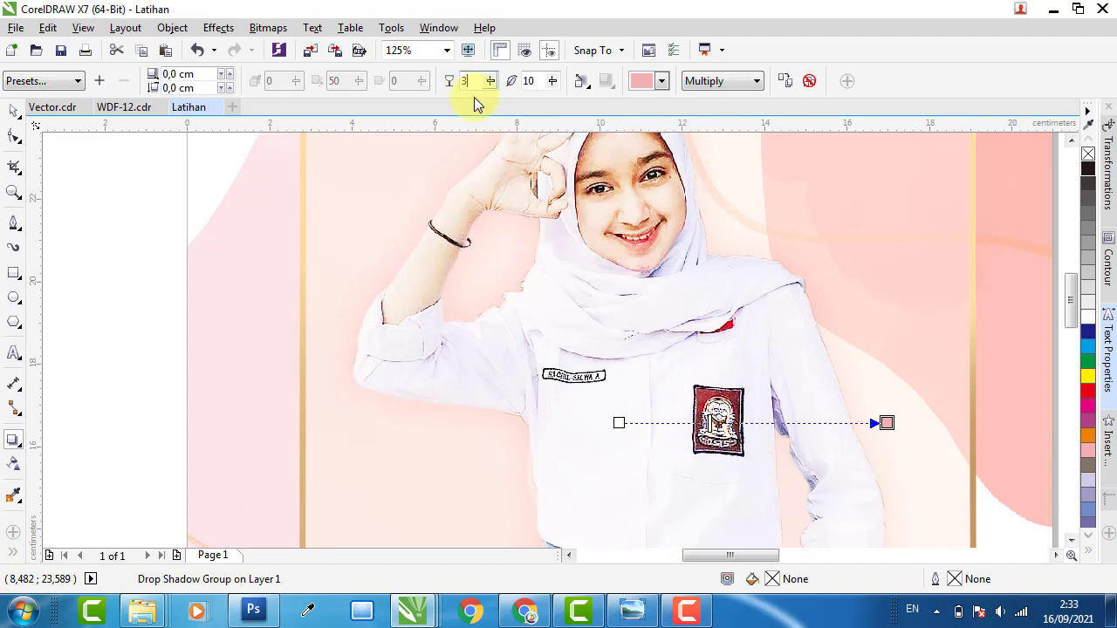
{"action": "left_click", "coordinate": [809, 81]}
{"action": "key", "text": "ctrl+z"}
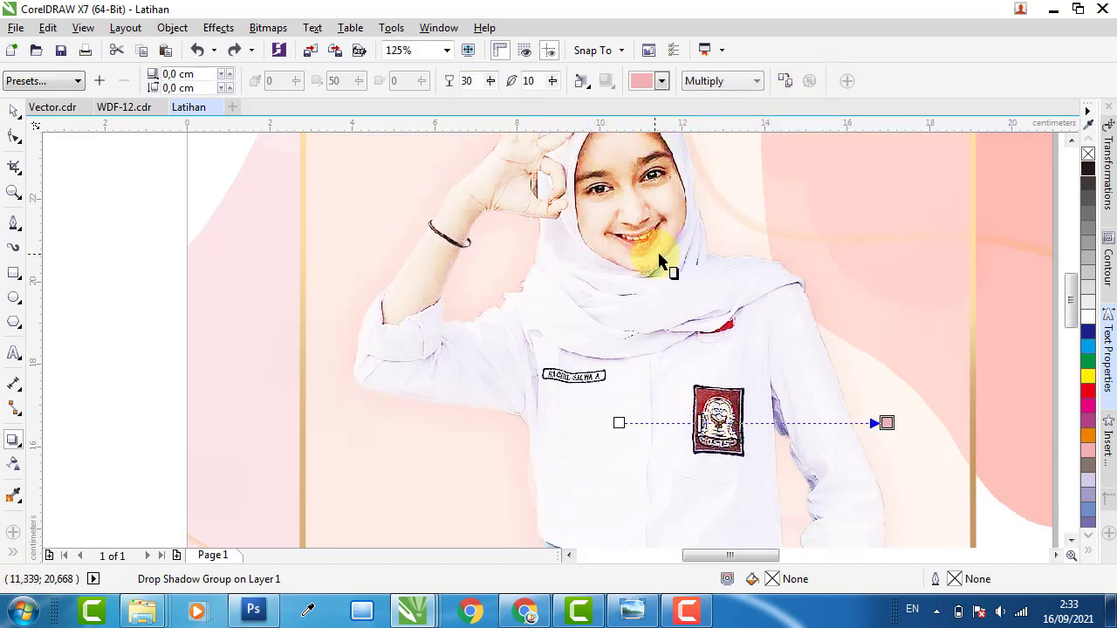
{"action": "scroll", "coordinate": [389, 304], "scroll_direction": "down", "scroll_amount": 2}
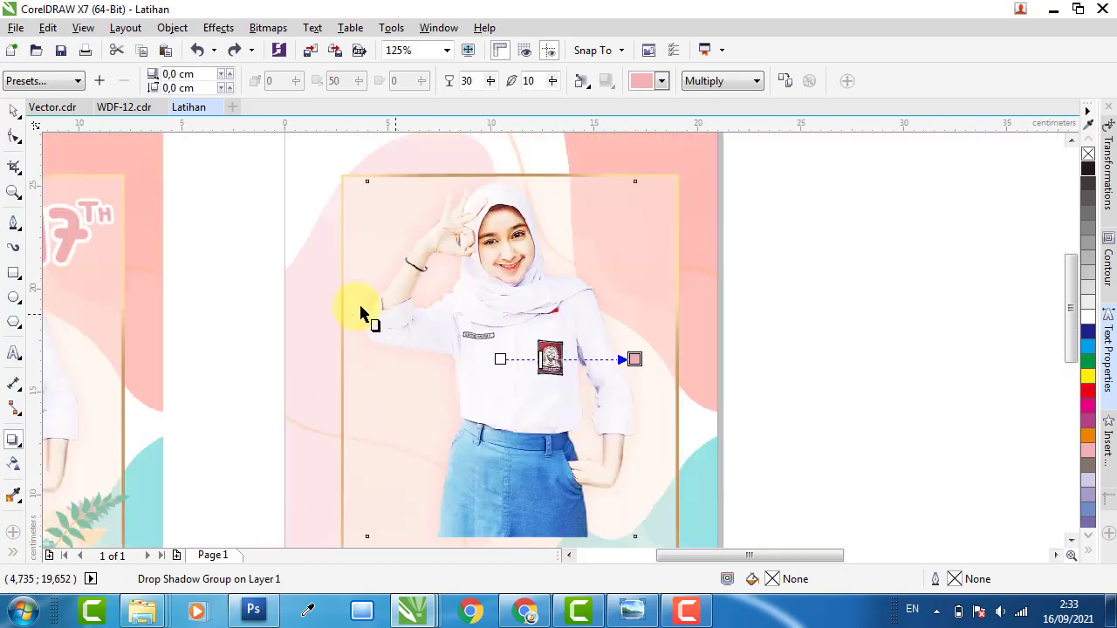
{"action": "left_click", "coordinate": [13, 110]}
{"action": "left_click", "coordinate": [784, 245]}
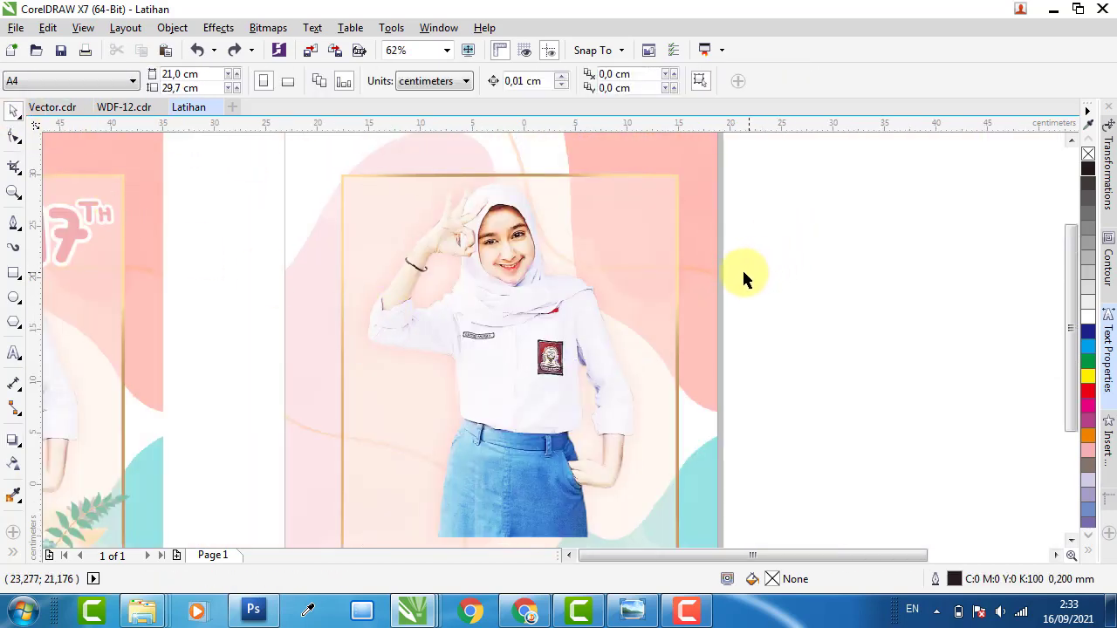
Move the floral ribbon set farther away from the page, clear of the design.
{"action": "scroll", "coordinate": [742, 268], "scroll_direction": "down", "scroll_amount": 2}
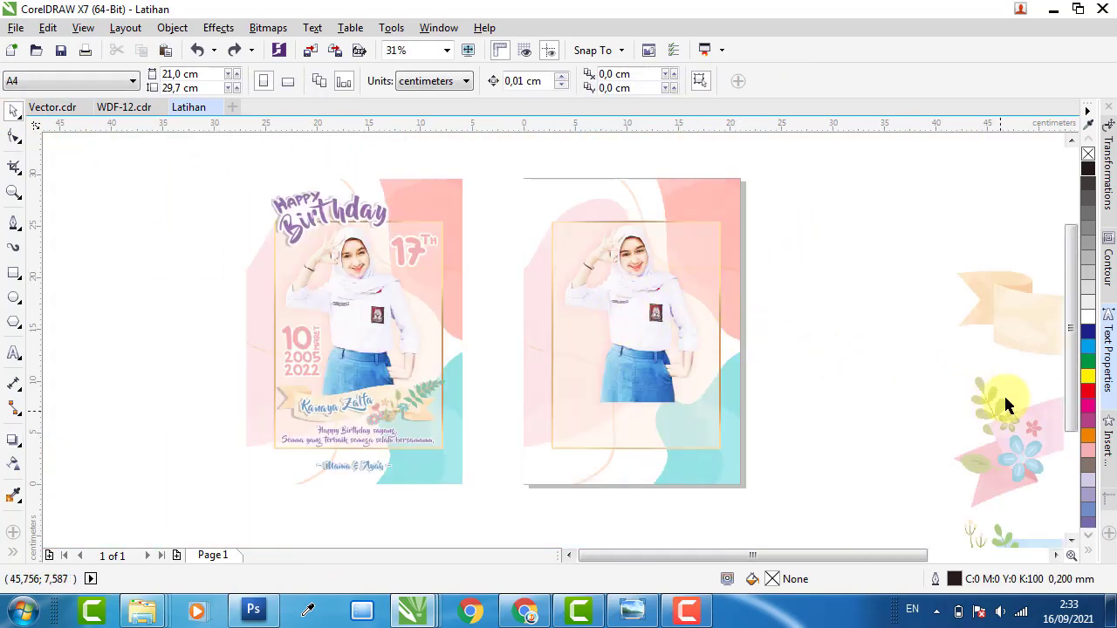
{"action": "left_click_drag", "start_coordinate": [1004, 403], "coordinate": [654, 362]}
{"action": "scroll", "coordinate": [600, 339], "scroll_direction": "down", "scroll_amount": 4}
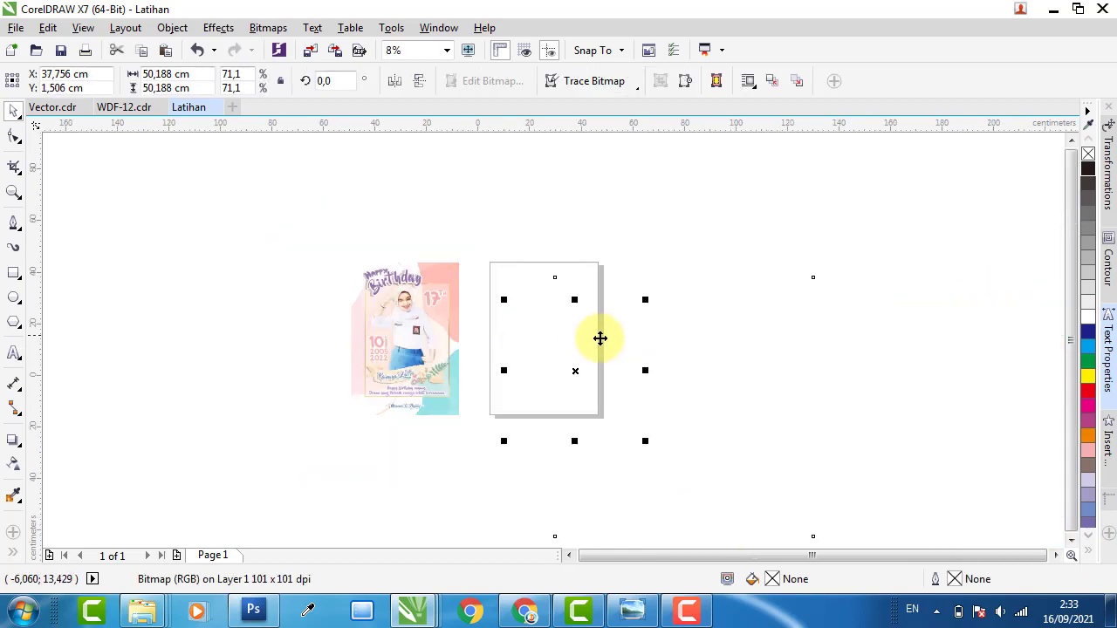
{"action": "left_click_drag", "start_coordinate": [573, 341], "coordinate": [655, 305]}
{"action": "scroll", "coordinate": [668, 301], "scroll_direction": "up", "scroll_amount": 4}
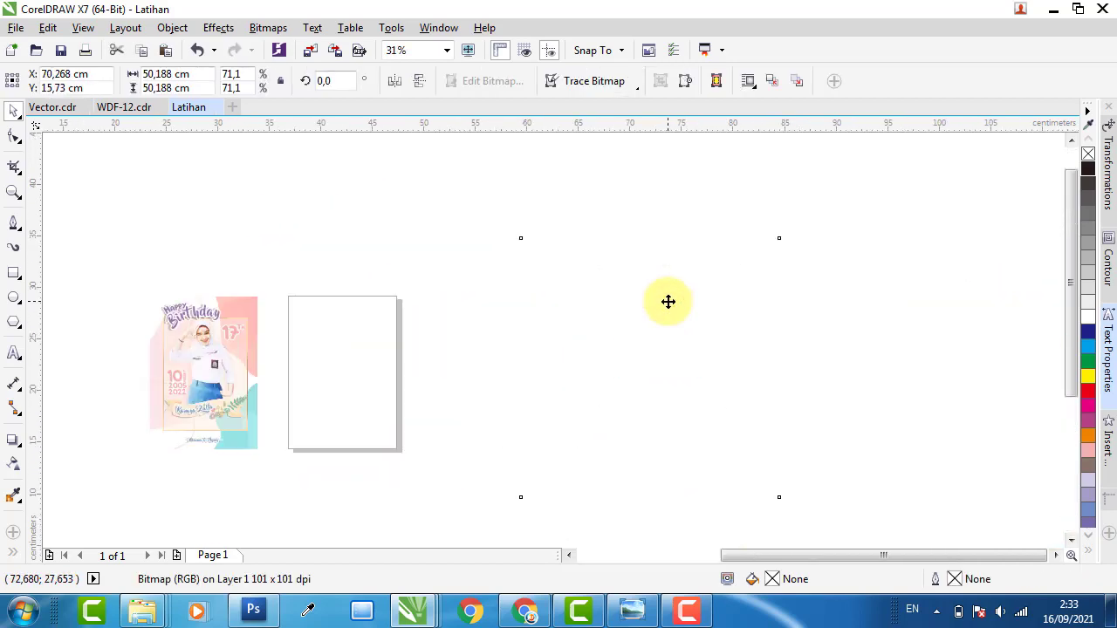
{"action": "left_click", "coordinate": [218, 236]}
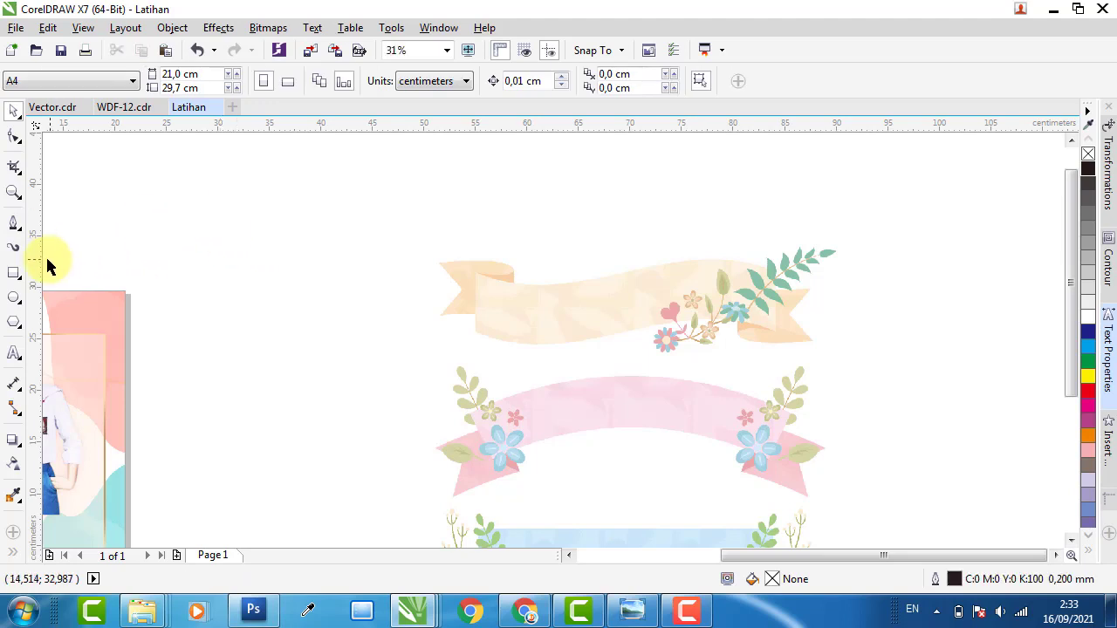
Draw a rectangle around the peach floral ribbon and reduce its height to about 10.9 cm.
{"action": "left_click", "coordinate": [13, 272]}
{"action": "left_click_drag", "start_coordinate": [400, 216], "coordinate": [854, 364]}
{"action": "left_click", "coordinate": [16, 112]}
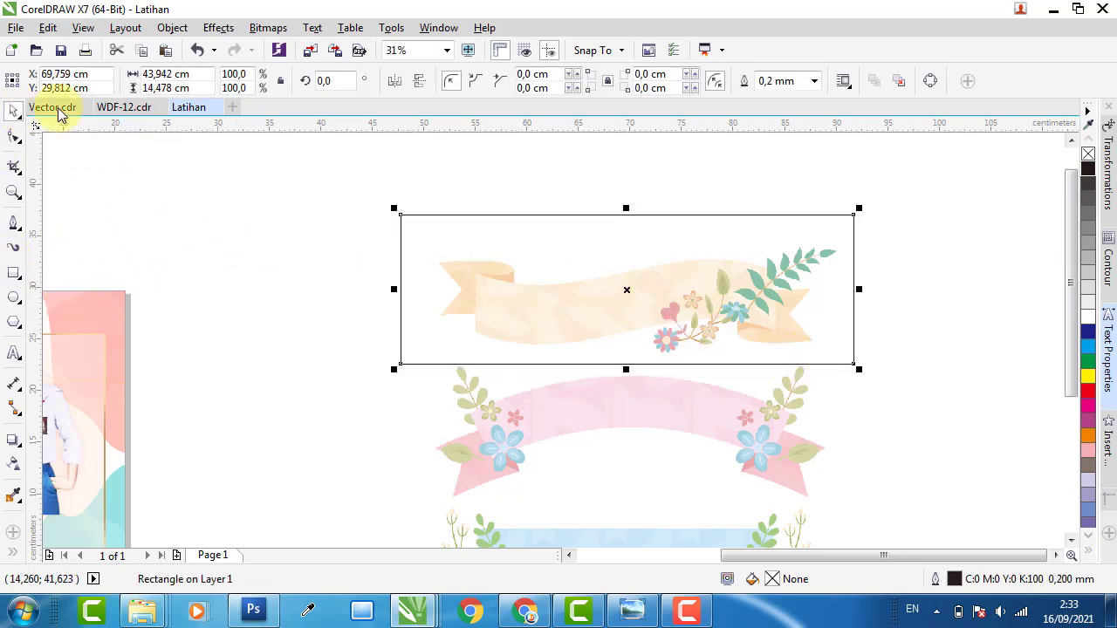
{"action": "scroll", "coordinate": [648, 227], "scroll_direction": "up", "scroll_amount": 2}
{"action": "left_click_drag", "start_coordinate": [606, 195], "coordinate": [599, 258]}
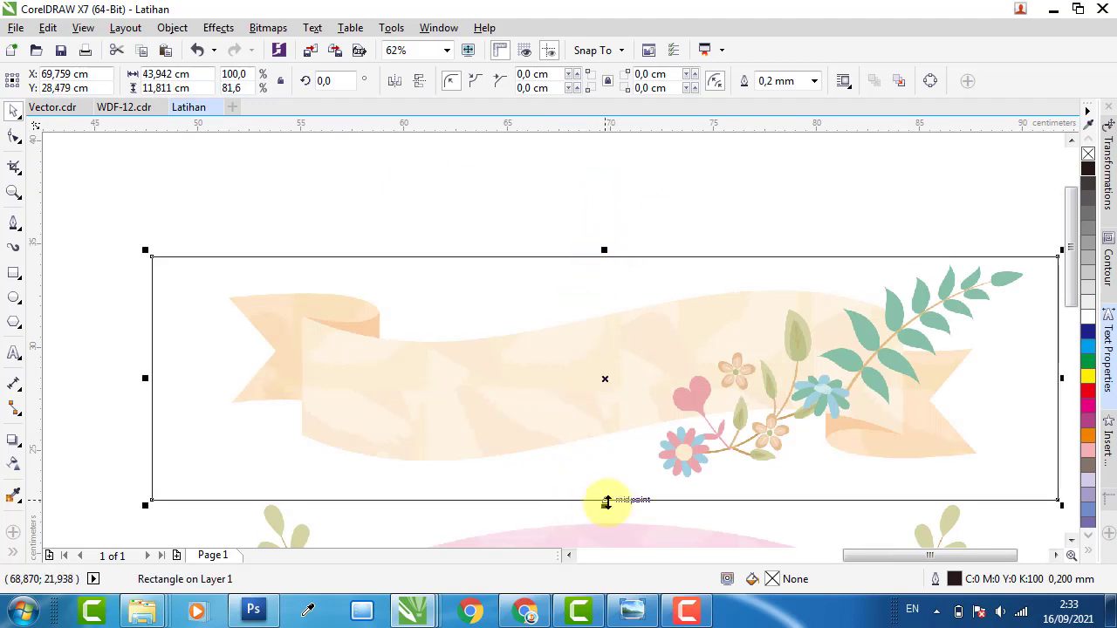
{"action": "left_click_drag", "start_coordinate": [608, 503], "coordinate": [611, 480]}
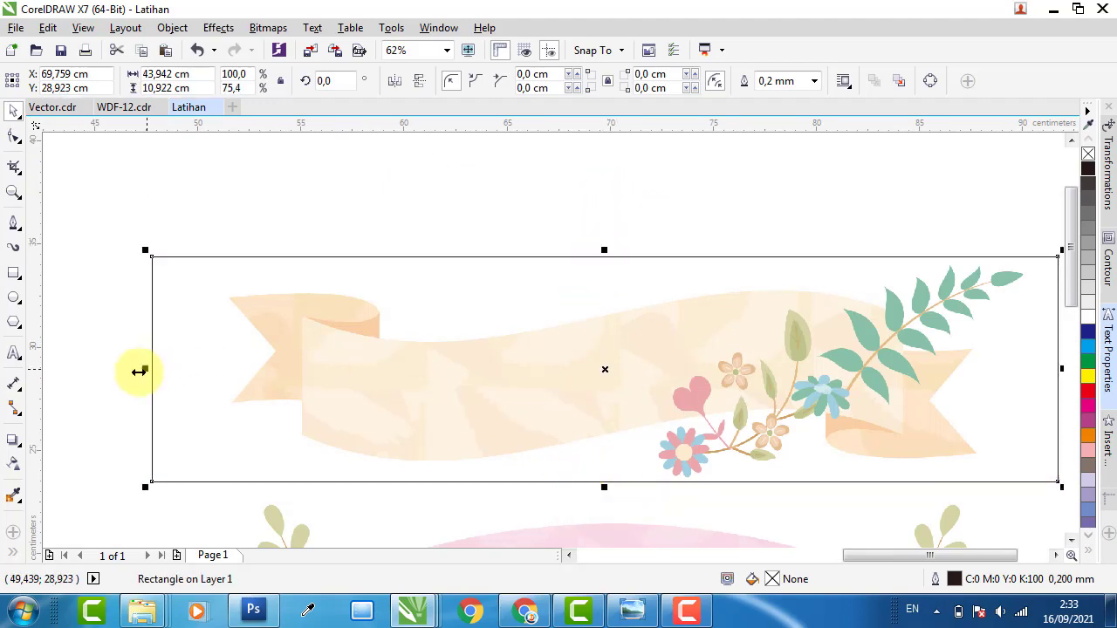
Narrow the rectangle around the peach ribbon from both sides to a width of about 39 cm.
{"action": "left_click_drag", "start_coordinate": [144, 367], "coordinate": [214, 376]}
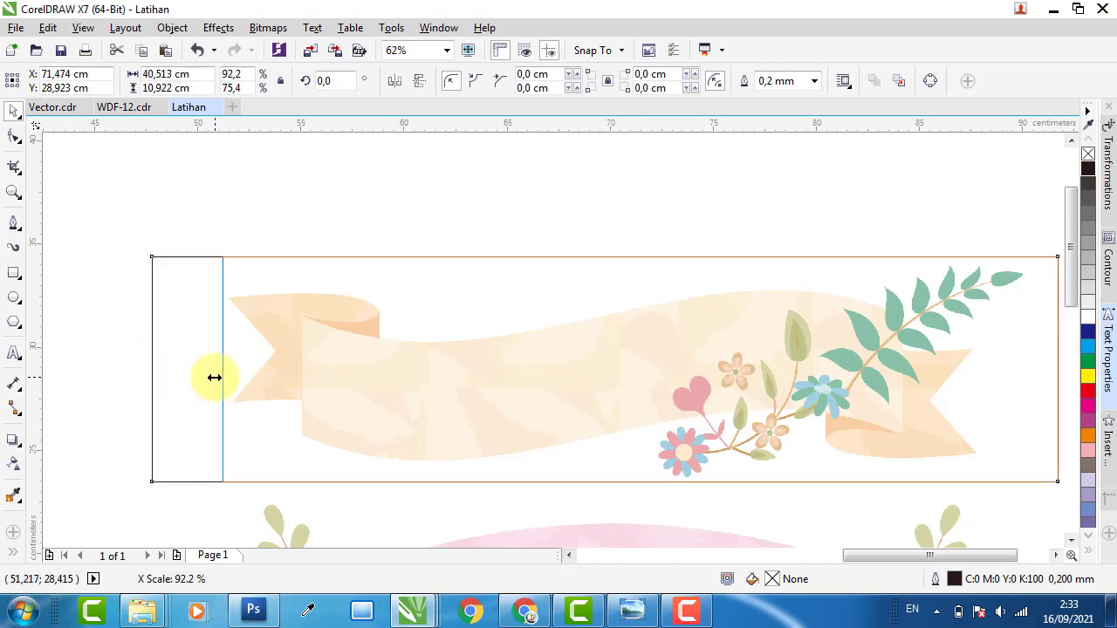
{"action": "scroll", "coordinate": [326, 381], "scroll_direction": "down", "scroll_amount": 1}
{"action": "scroll", "coordinate": [697, 374], "scroll_direction": "up", "scroll_amount": 1}
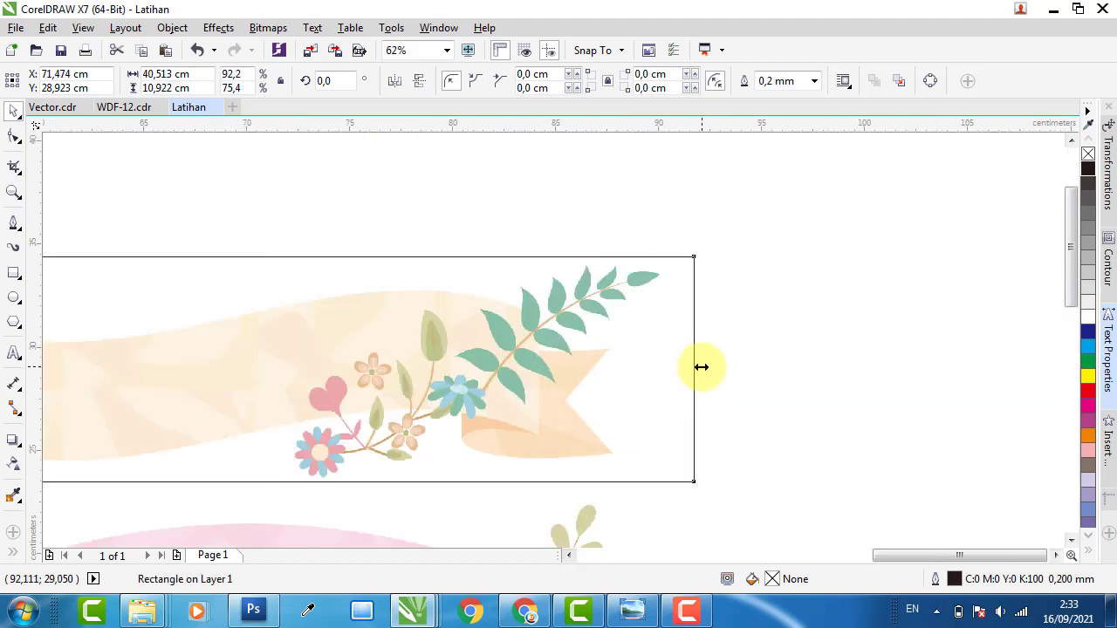
{"action": "left_click_drag", "start_coordinate": [701, 368], "coordinate": [662, 365]}
{"action": "scroll", "coordinate": [660, 363], "scroll_direction": "down", "scroll_amount": 1}
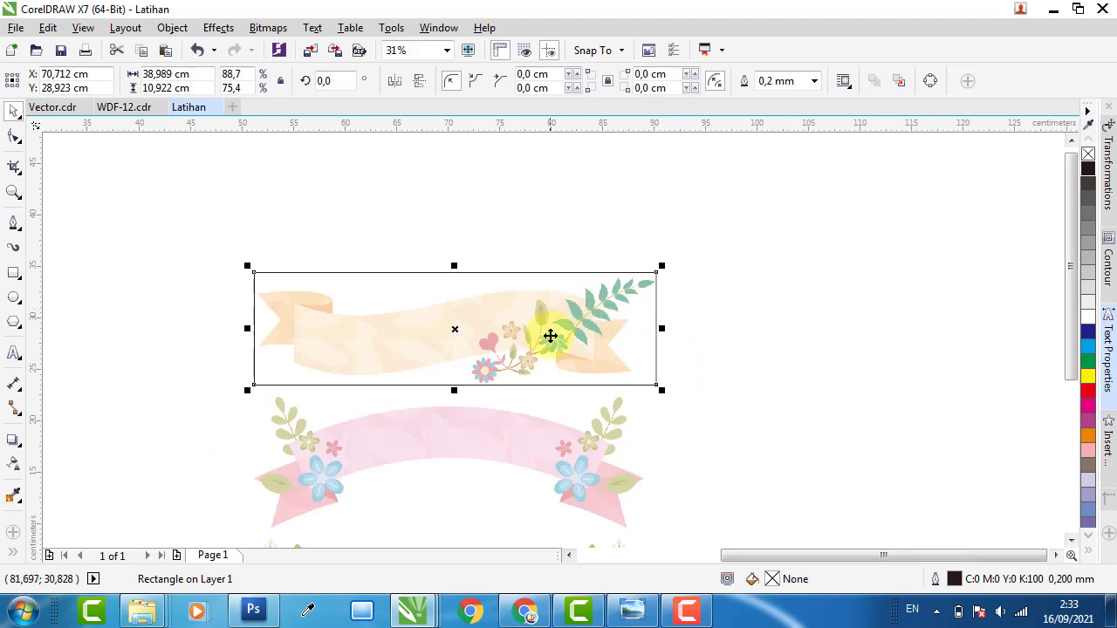
Intersect the rectangle with the ribbon set and keep only the peach ribbon piece near the page, deleting the leftover originals.
{"action": "left_click", "coordinate": [509, 449], "text": "shift"}
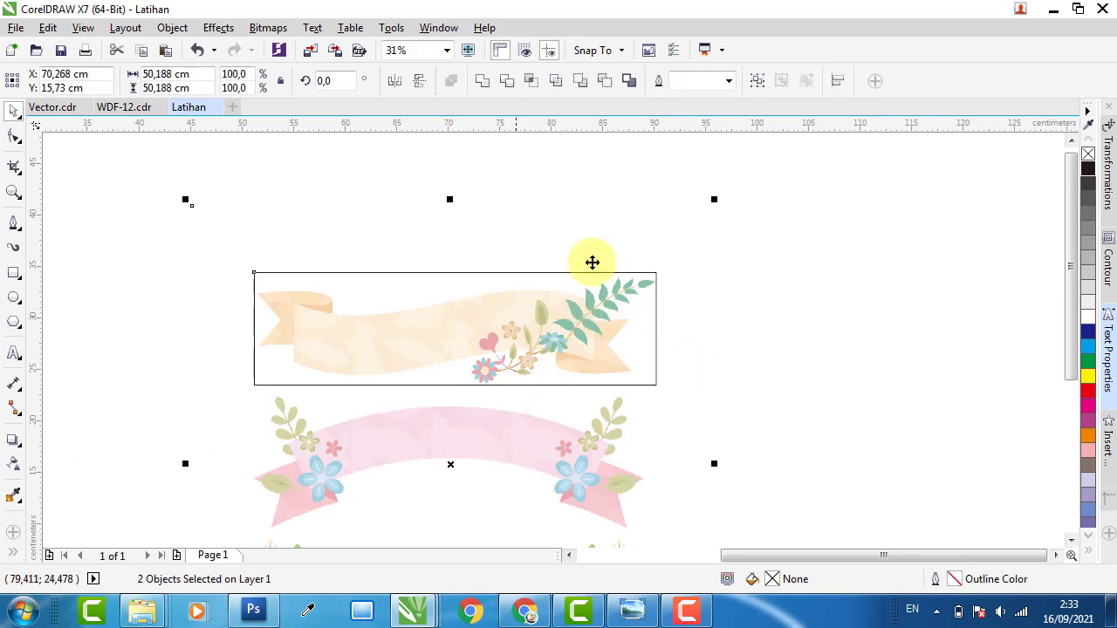
{"action": "left_click", "coordinate": [531, 80]}
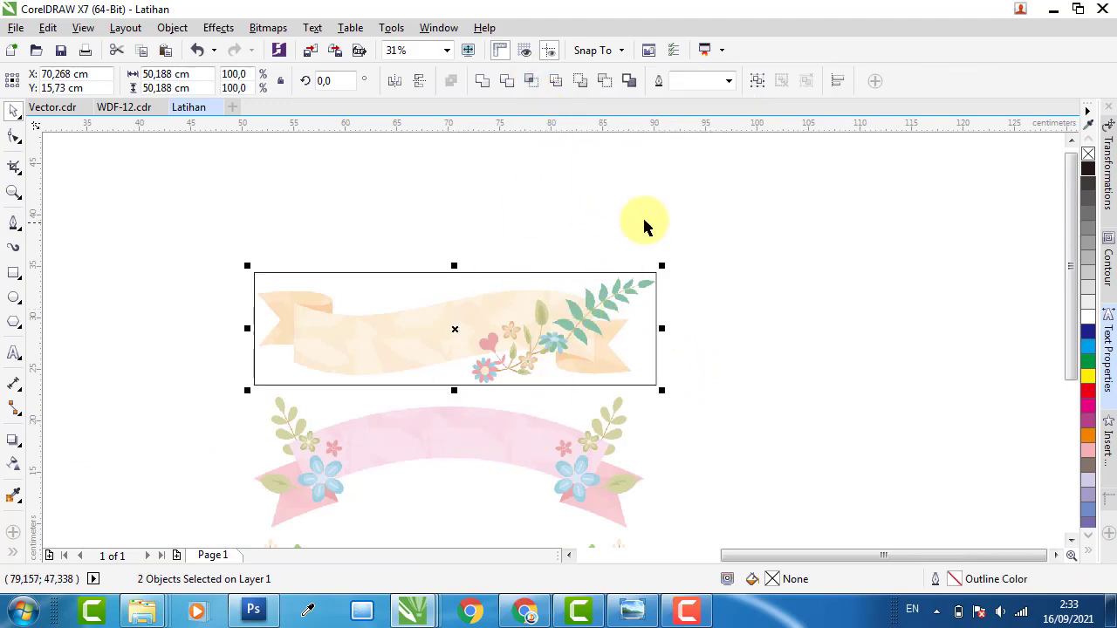
{"action": "scroll", "coordinate": [679, 276], "scroll_direction": "down", "scroll_amount": 4}
{"action": "left_click_drag", "start_coordinate": [676, 260], "coordinate": [543, 346]}
{"action": "left_click_drag", "start_coordinate": [611, 233], "coordinate": [798, 374]}
{"action": "key", "text": "Delete"}
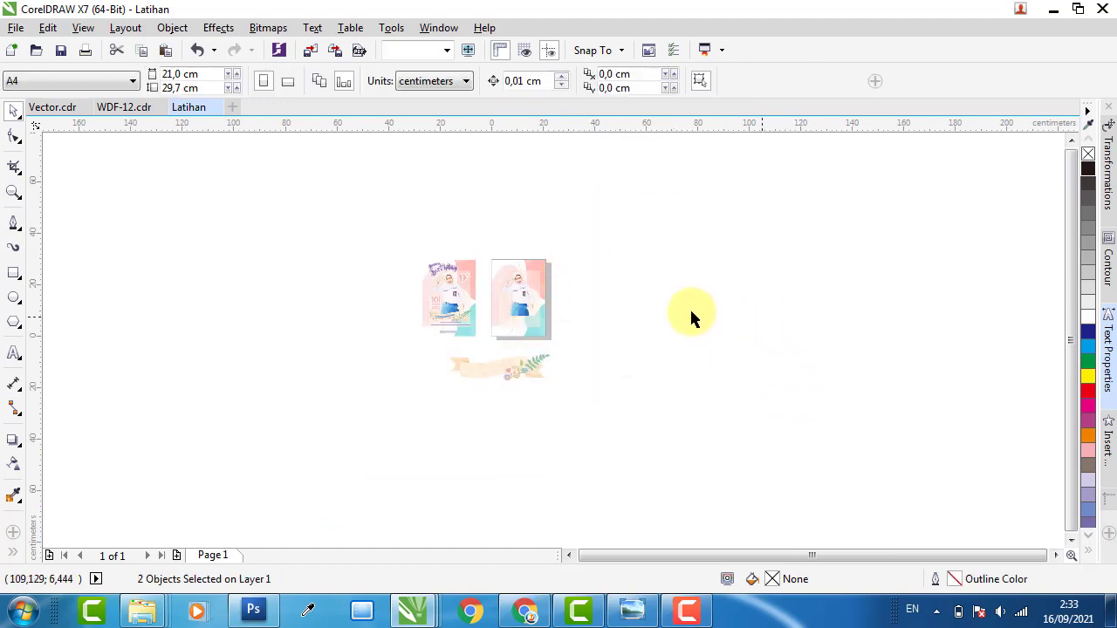
Move the peach ribbon onto the page over the girl's skirt and scale it down to about 26.3 by 7.4 cm.
{"action": "scroll", "coordinate": [504, 325], "scroll_direction": "up", "scroll_amount": 2}
{"action": "left_click", "coordinate": [502, 410]}
{"action": "left_click_drag", "start_coordinate": [554, 369], "coordinate": [554, 288]}
{"action": "scroll", "coordinate": [553, 288], "scroll_direction": "up", "scroll_amount": 2}
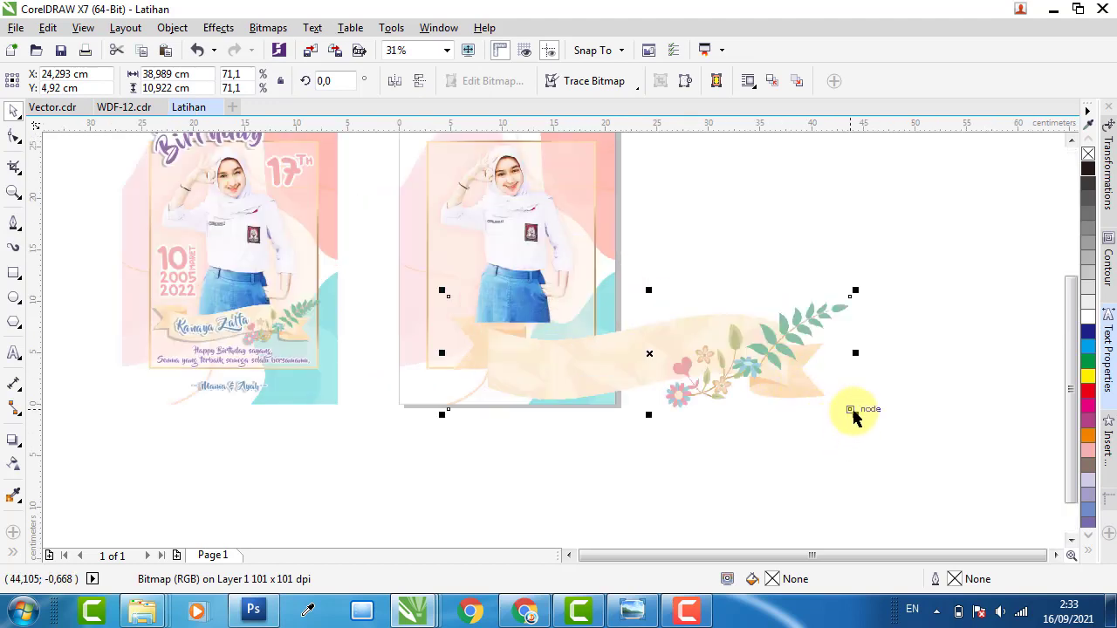
{"action": "mouse_move", "coordinate": [856, 417]}
{"action": "left_mouse_down"}
{"action": "mouse_move", "coordinate": [835, 399]}
{"action": "mouse_move", "coordinate": [841, 408]}
{"action": "left_mouse_up"}
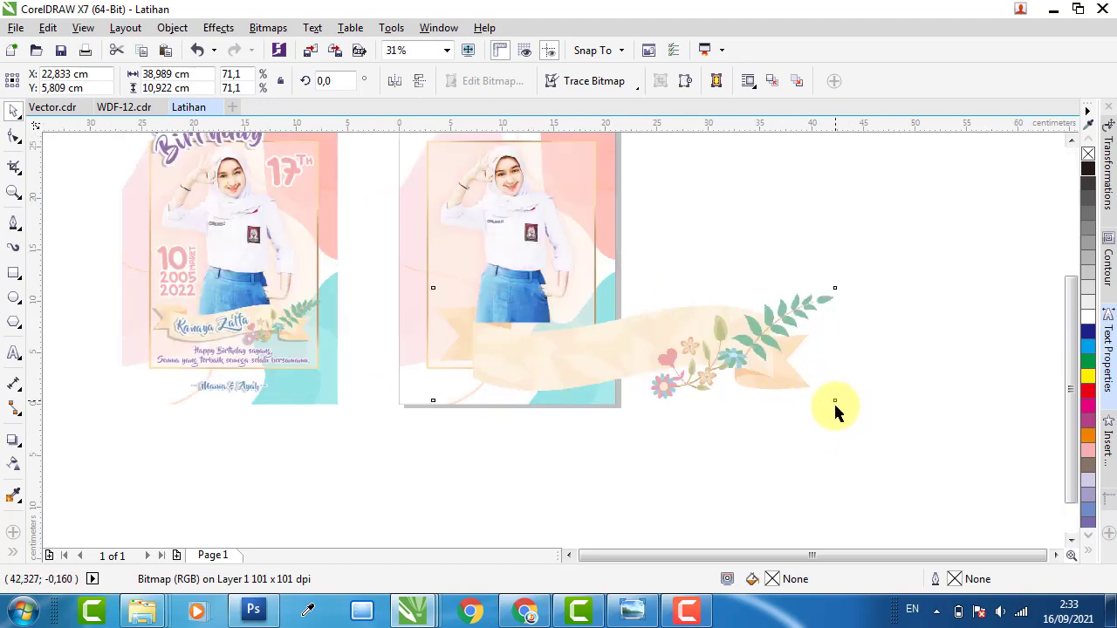
{"action": "left_click", "coordinate": [812, 381]}
{"action": "left_click", "coordinate": [823, 392]}
{"action": "left_click_drag", "start_coordinate": [835, 402], "coordinate": [744, 372]}
{"action": "left_click_drag", "start_coordinate": [620, 330], "coordinate": [594, 339]}
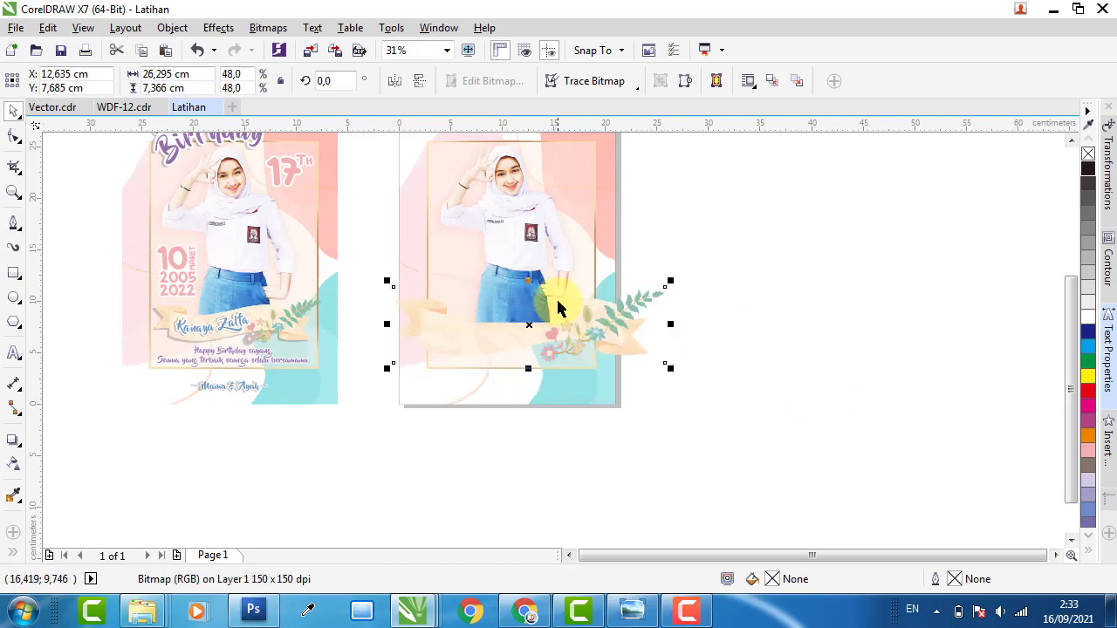
Reorder the peach ribbon so it lies in front of the girl cutout.
{"action": "right_click", "coordinate": [624, 314]}
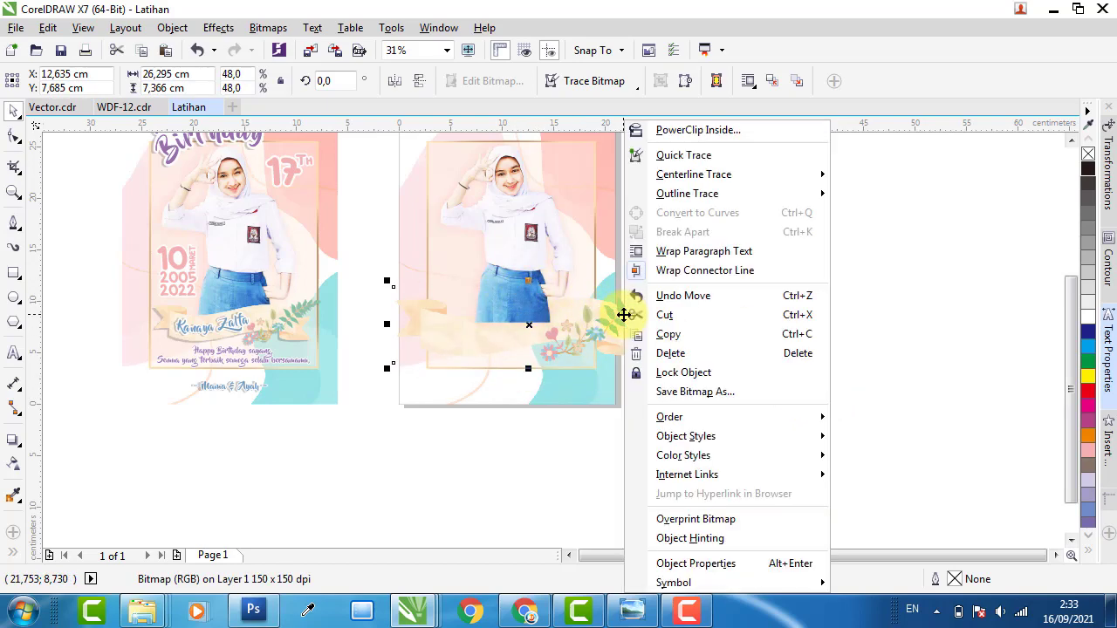
{"action": "mouse_move", "coordinate": [699, 437]}
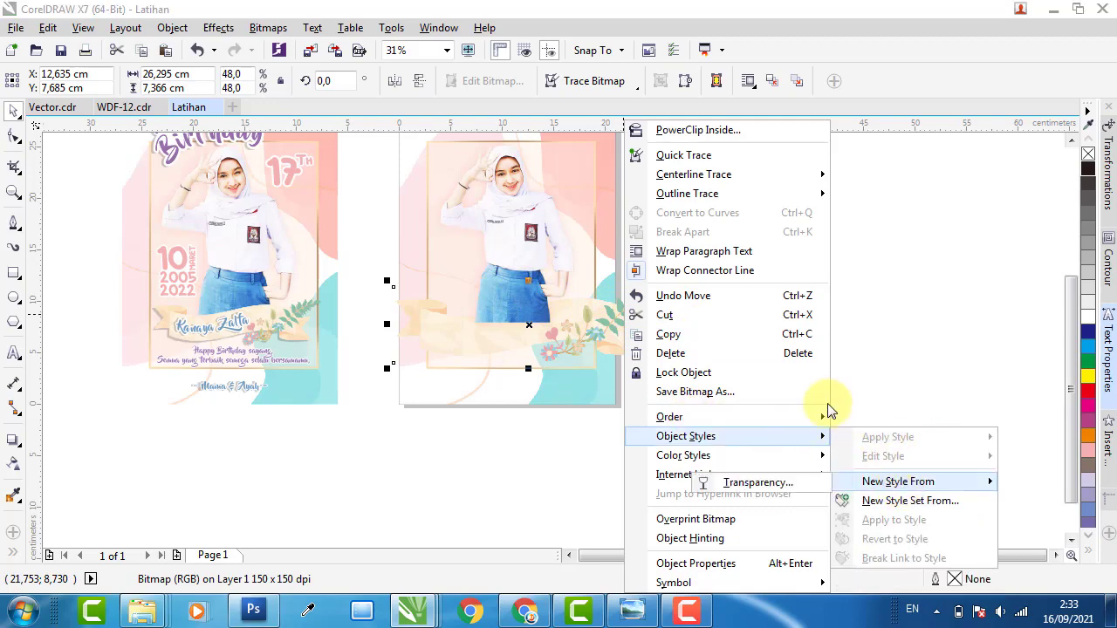
{"action": "mouse_move", "coordinate": [820, 417]}
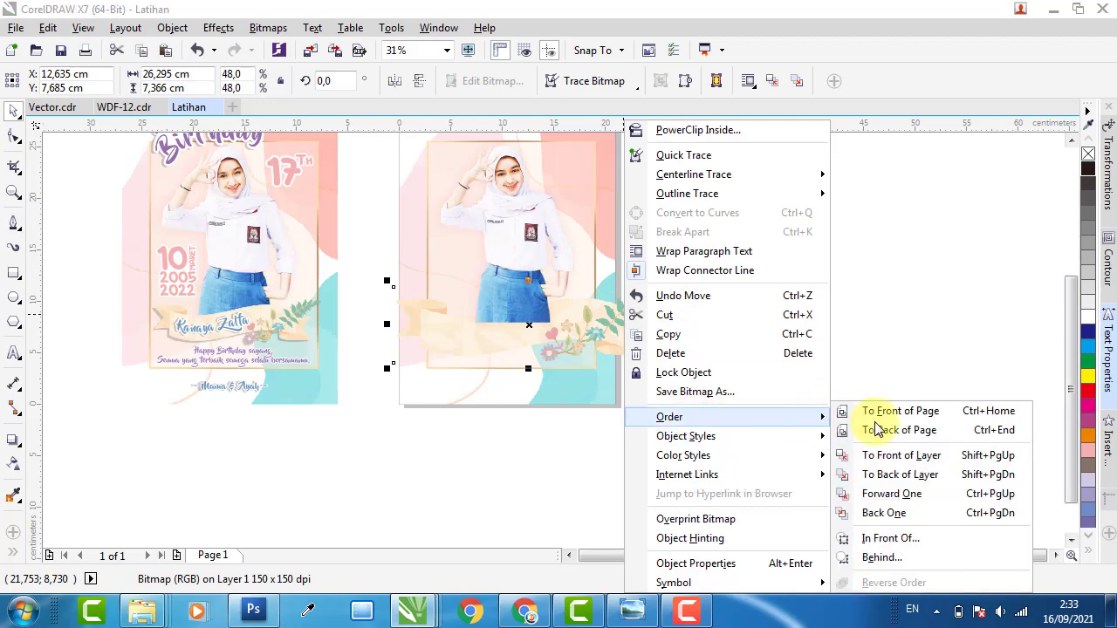
{"action": "left_click", "coordinate": [905, 531]}
{"action": "left_click", "coordinate": [498, 312]}
Scale the peach ribbon to about 15.4 by 4.3 cm and position it inside the gold frame, across the skirt's lower edge.
{"action": "scroll", "coordinate": [497, 312], "scroll_direction": "up", "scroll_amount": 2}
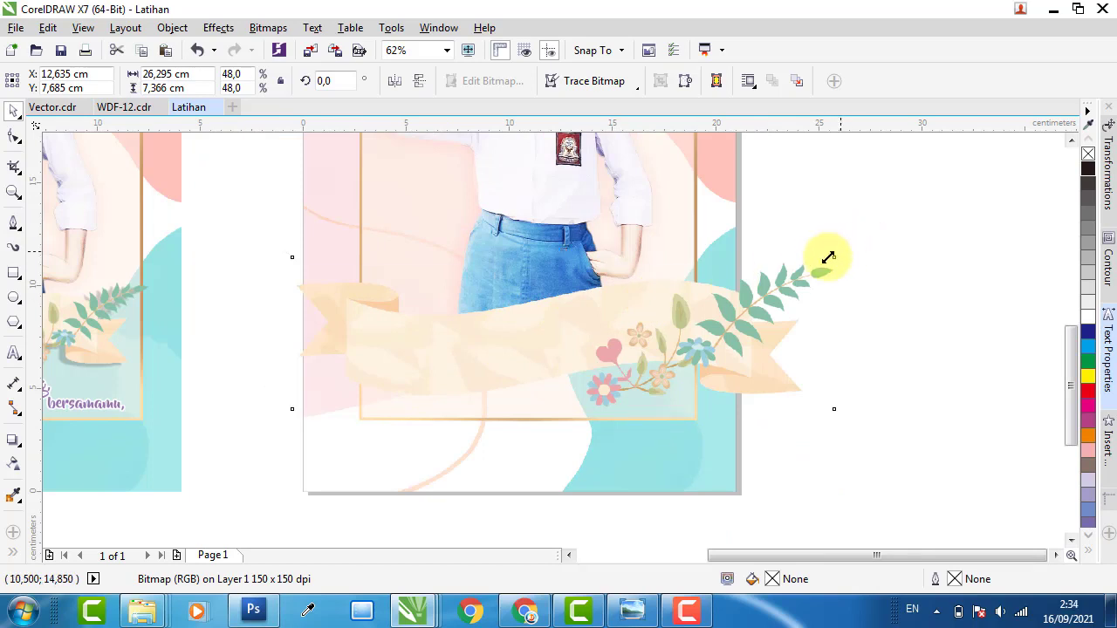
{"action": "left_click_drag", "start_coordinate": [834, 252], "coordinate": [687, 297]}
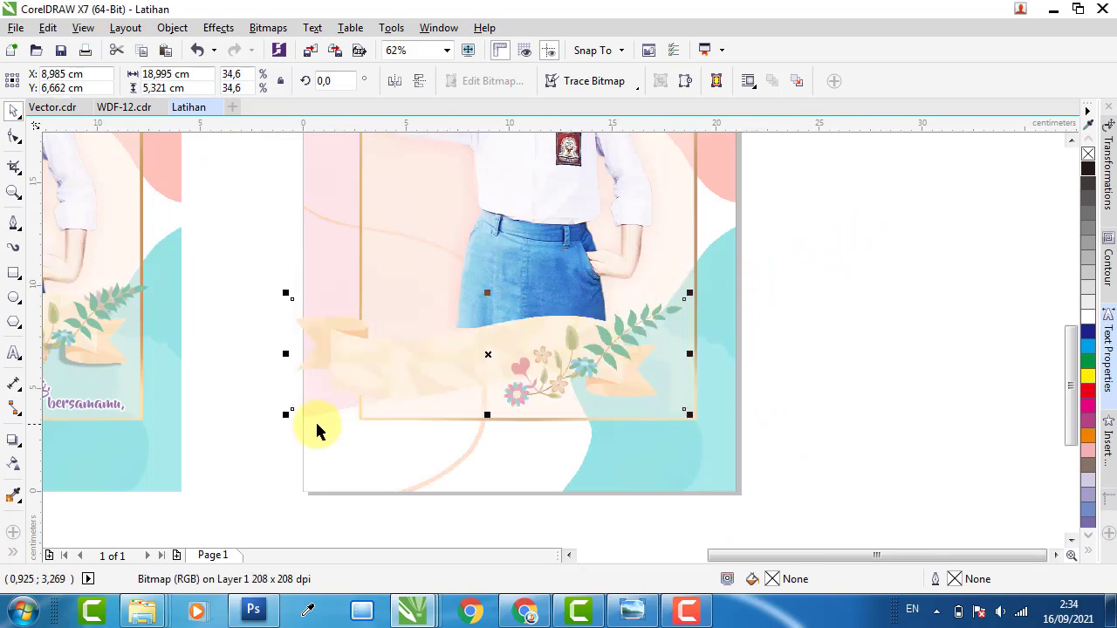
{"action": "left_click_drag", "start_coordinate": [288, 419], "coordinate": [328, 394]}
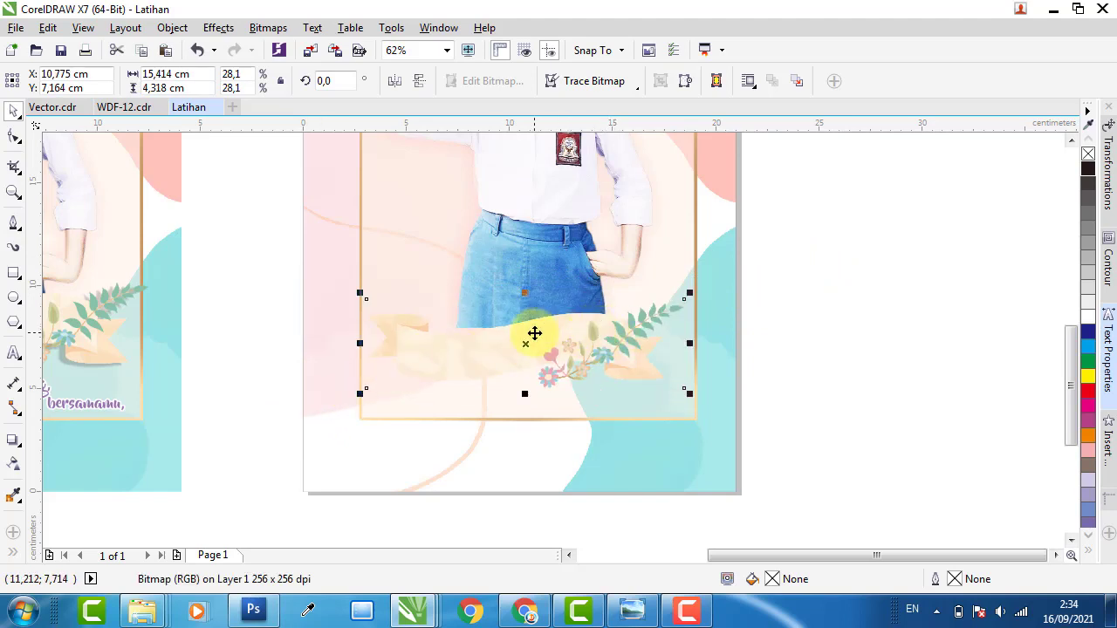
{"action": "left_click_drag", "start_coordinate": [534, 333], "coordinate": [560, 330]}
Place a horizontal guideline at about 6 cm along the reference ribbon's lower edge and compare the page's ribbon against it.
{"action": "scroll", "coordinate": [637, 297], "scroll_direction": "down", "scroll_amount": 3}
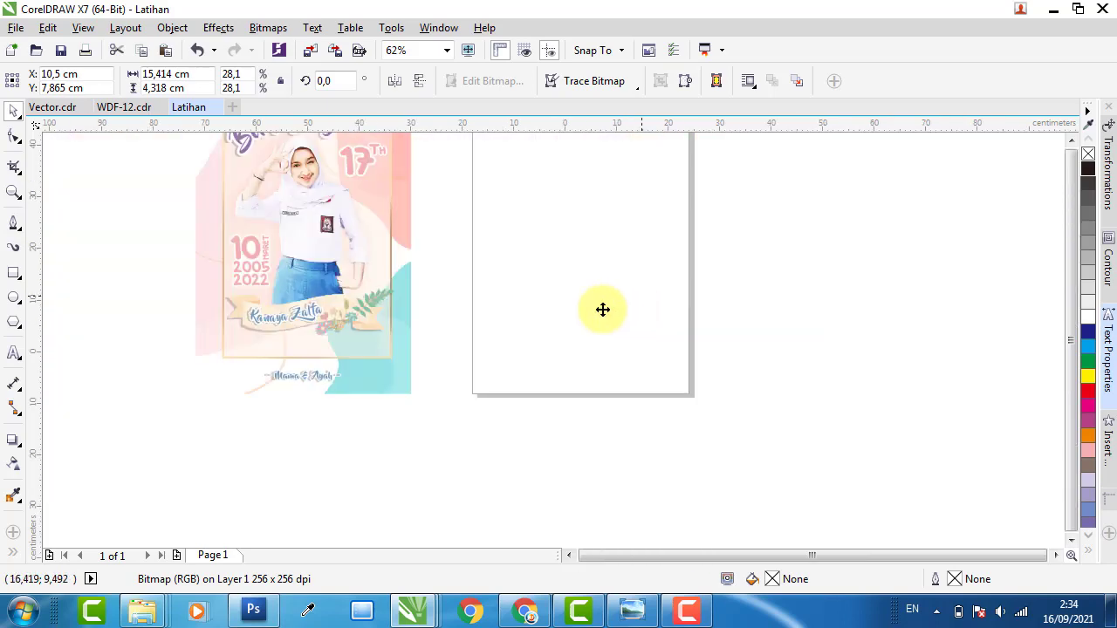
{"action": "scroll", "coordinate": [514, 319], "scroll_direction": "up", "scroll_amount": 2}
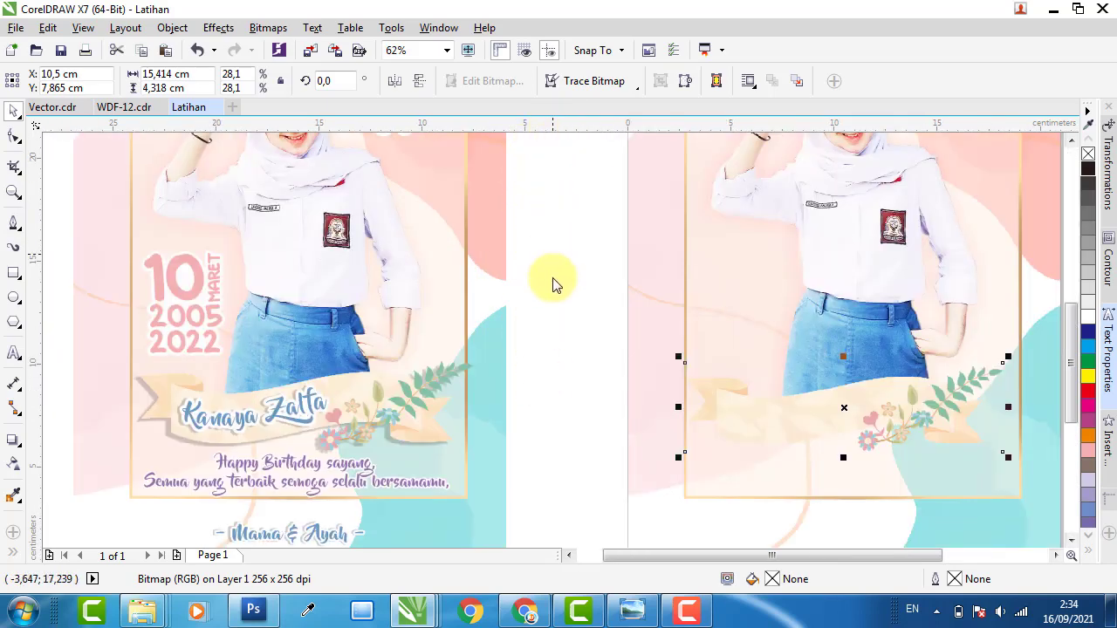
{"action": "left_click_drag", "start_coordinate": [578, 446], "coordinate": [579, 446]}
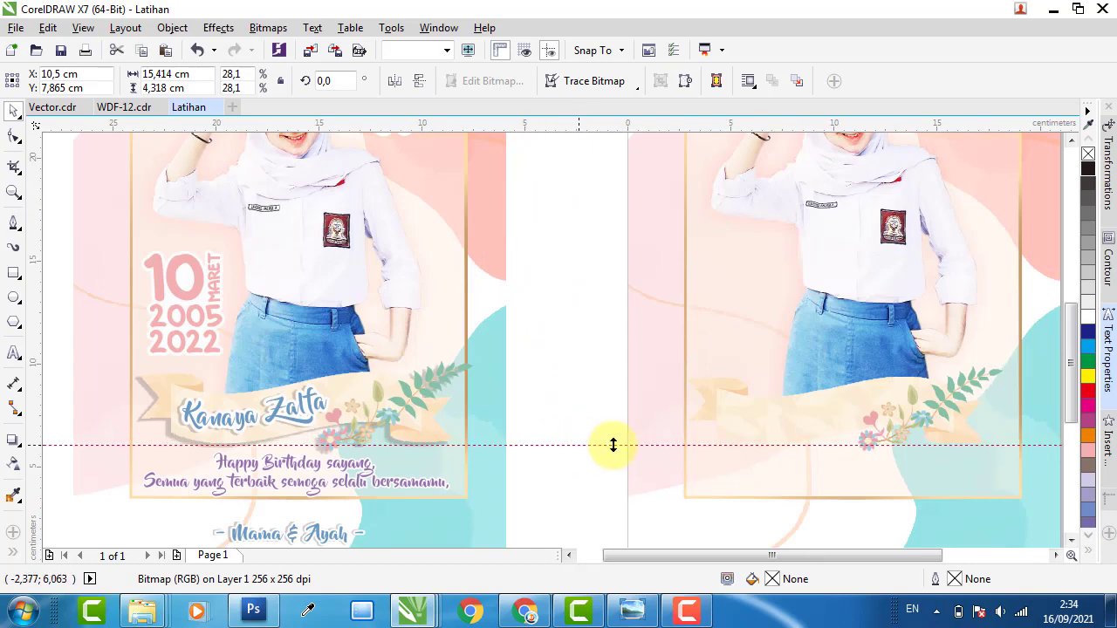
{"action": "left_click", "coordinate": [838, 419]}
{"action": "scroll", "coordinate": [825, 443], "scroll_direction": "up", "scroll_amount": 4}
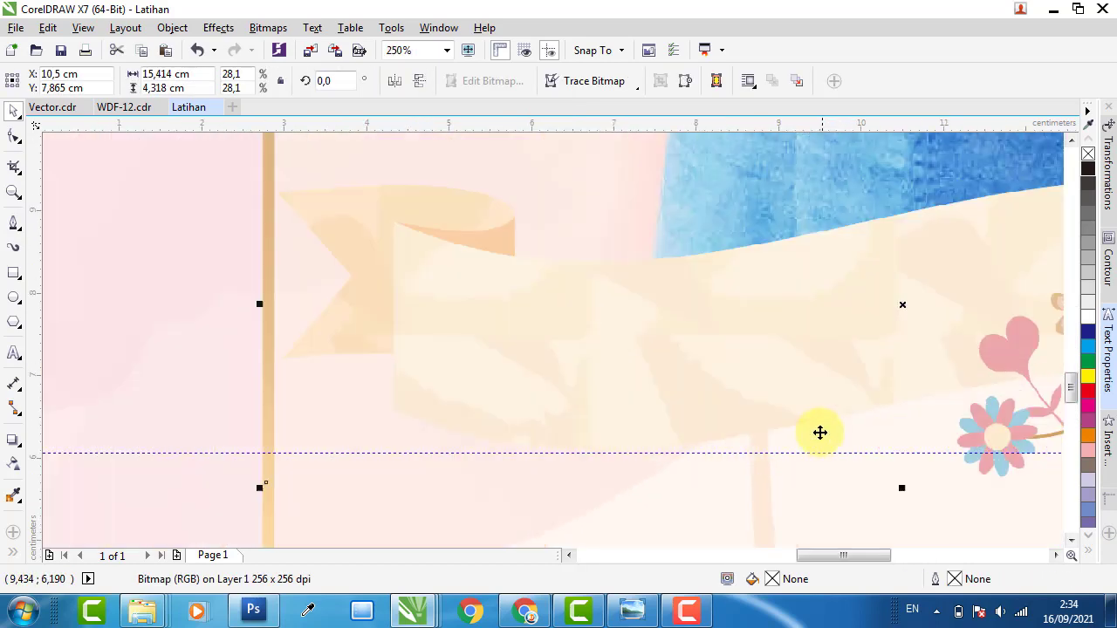
{"action": "scroll", "coordinate": [698, 306], "scroll_direction": "down", "scroll_amount": 4}
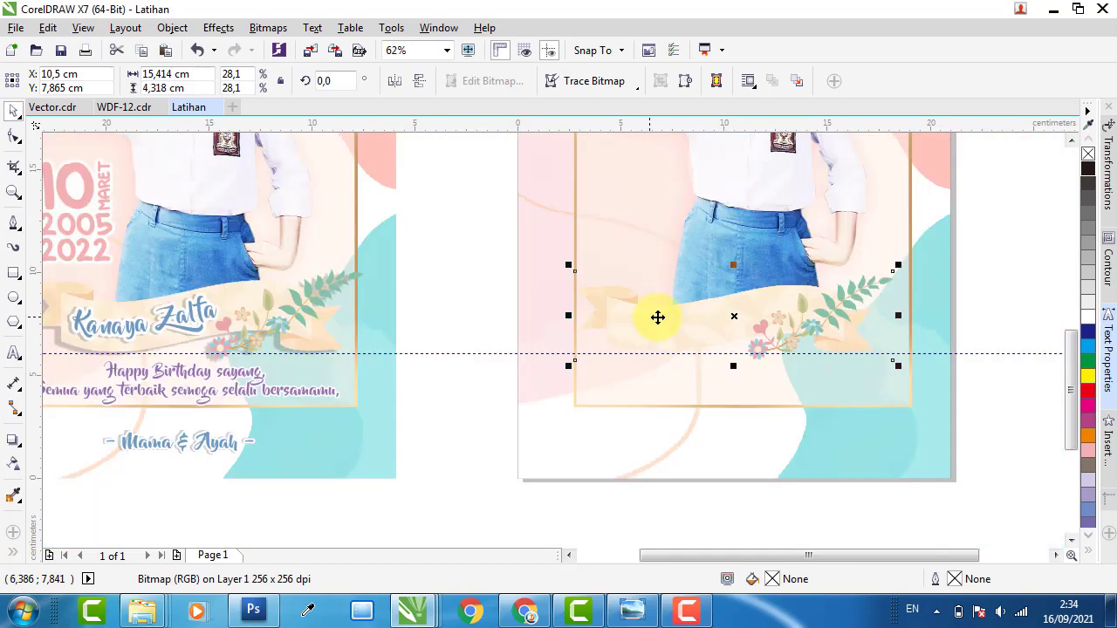
Enlarge the peach ribbon to about 16.4 by 4.6 cm so it spans the gold frame like the reference.
{"action": "left_click", "coordinate": [1016, 278]}
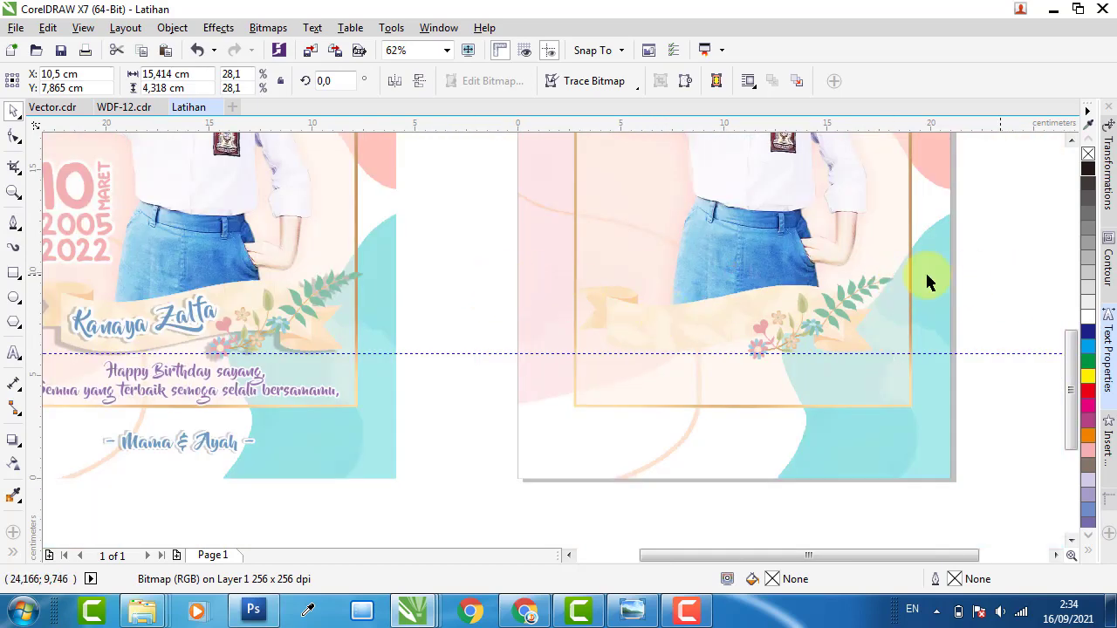
{"action": "left_click", "coordinate": [773, 321]}
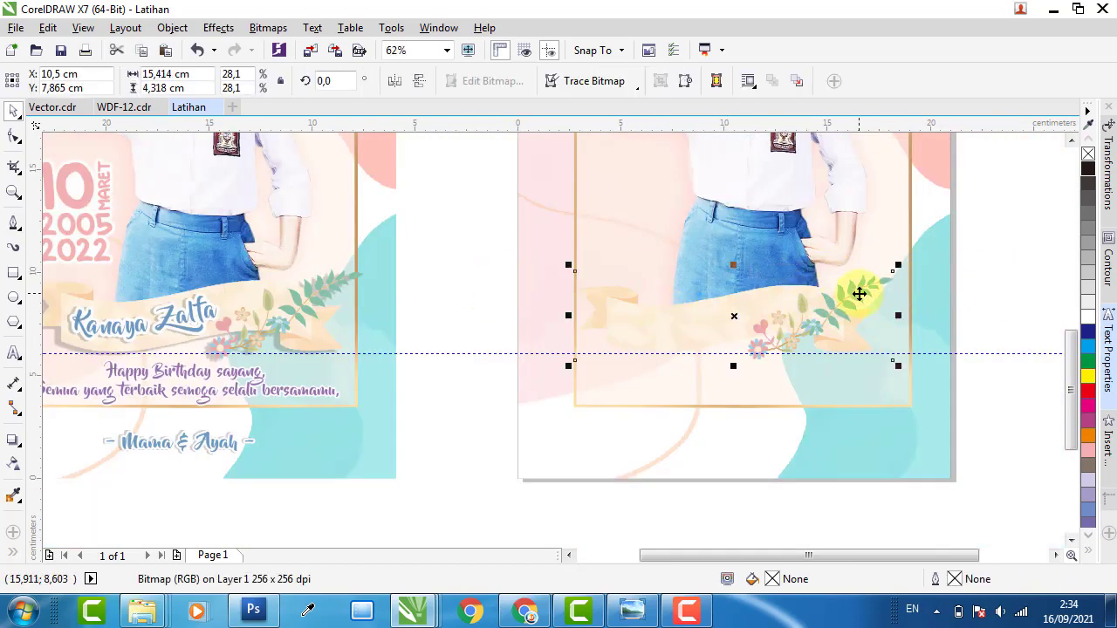
{"action": "left_click_drag", "start_coordinate": [899, 268], "coordinate": [925, 251]}
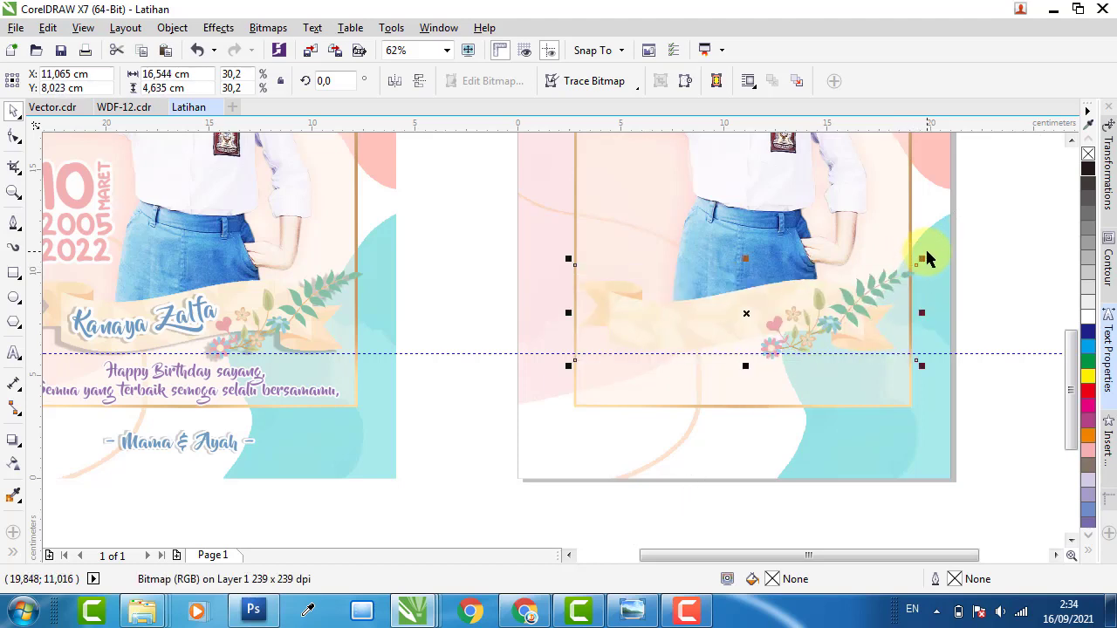
{"action": "scroll", "coordinate": [541, 319], "scroll_direction": "down", "scroll_amount": 2}
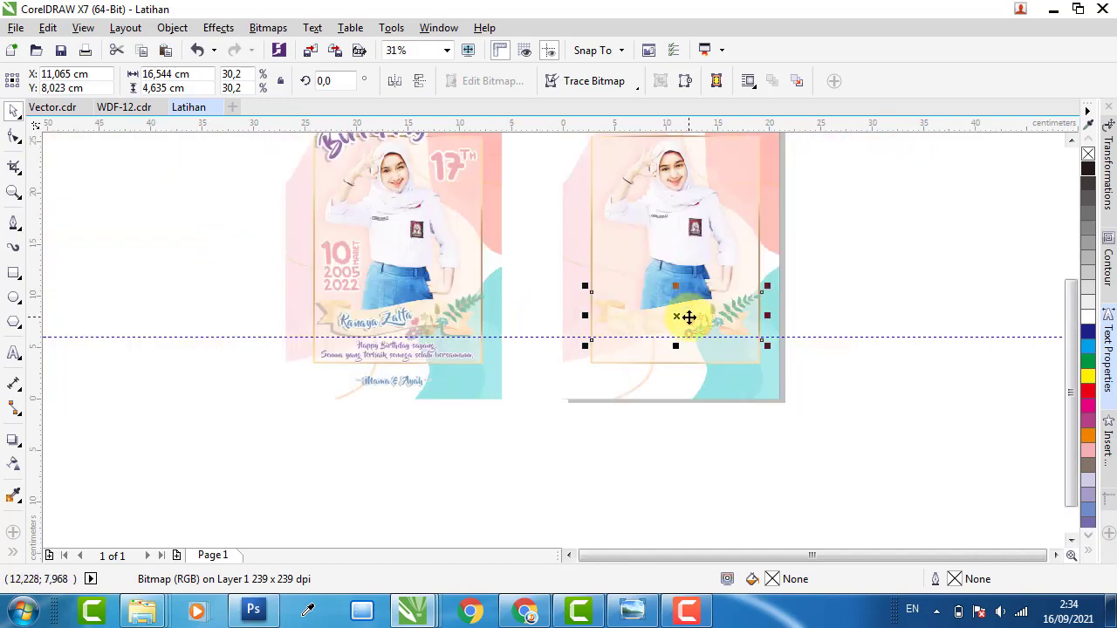
{"action": "scroll", "coordinate": [708, 332], "scroll_direction": "up", "scroll_amount": 2}
{"action": "scroll", "coordinate": [550, 320], "scroll_direction": "up", "scroll_amount": 2}
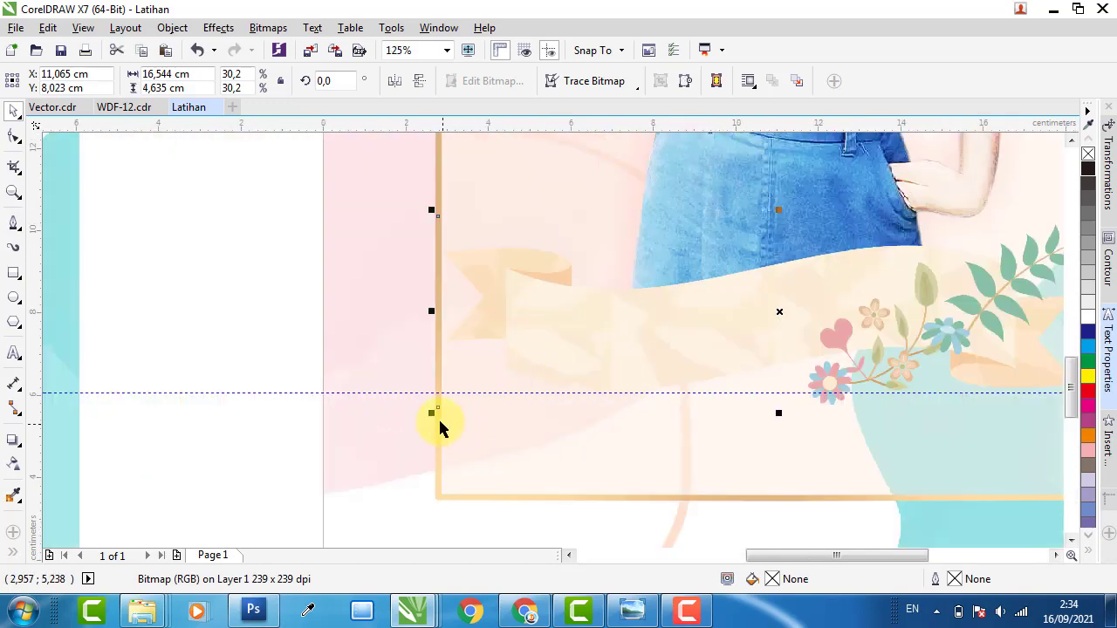
{"action": "left_click_drag", "start_coordinate": [433, 414], "coordinate": [439, 401]}
{"action": "scroll", "coordinate": [482, 359], "scroll_direction": "down", "scroll_amount": 2}
{"action": "left_click", "coordinate": [938, 290]}
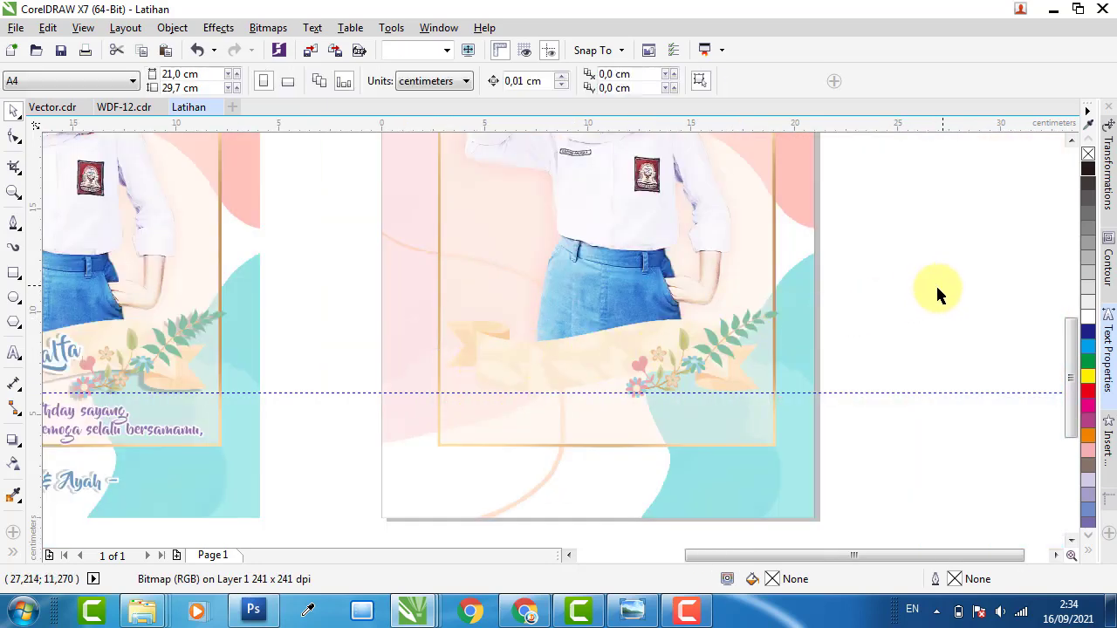
Add a drop shadow to the peach ribbon with the Flat Bottom Left preset and shorten its offset to about -0.29 and -0.27 cm.
{"action": "left_click", "coordinate": [617, 354]}
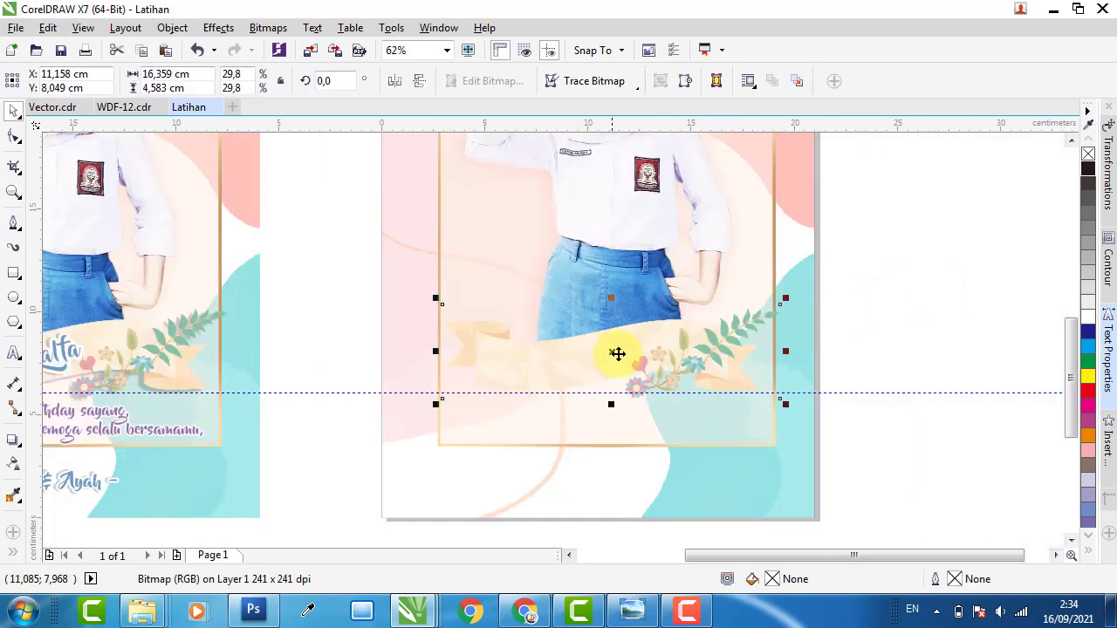
{"action": "left_click", "coordinate": [11, 445]}
{"action": "left_click_drag", "start_coordinate": [599, 362], "coordinate": [591, 398]}
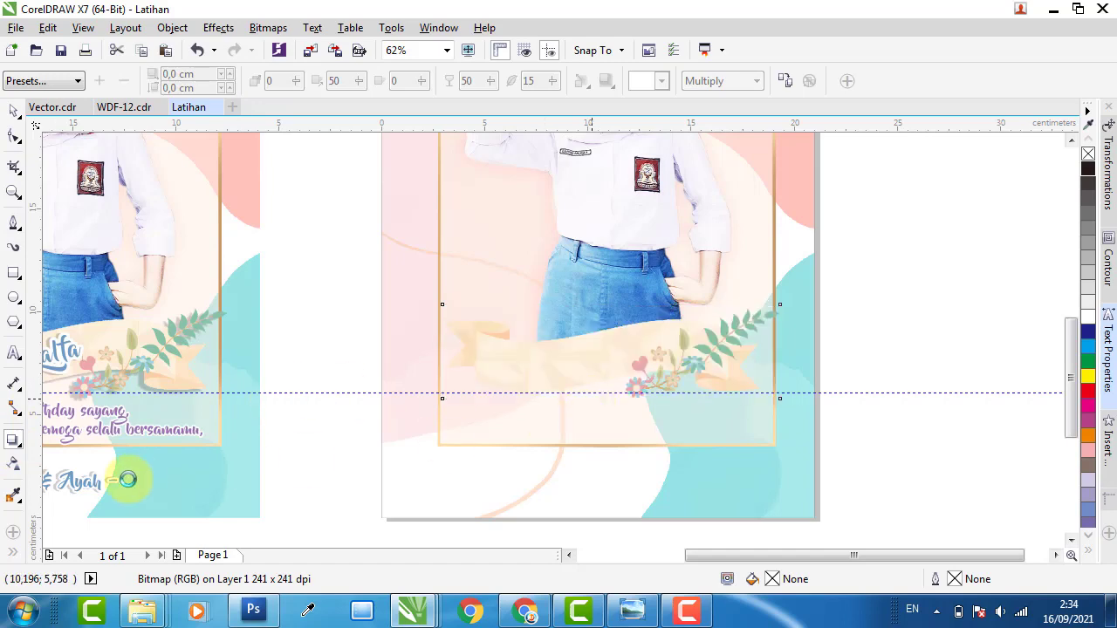
{"action": "left_click", "coordinate": [67, 81]}
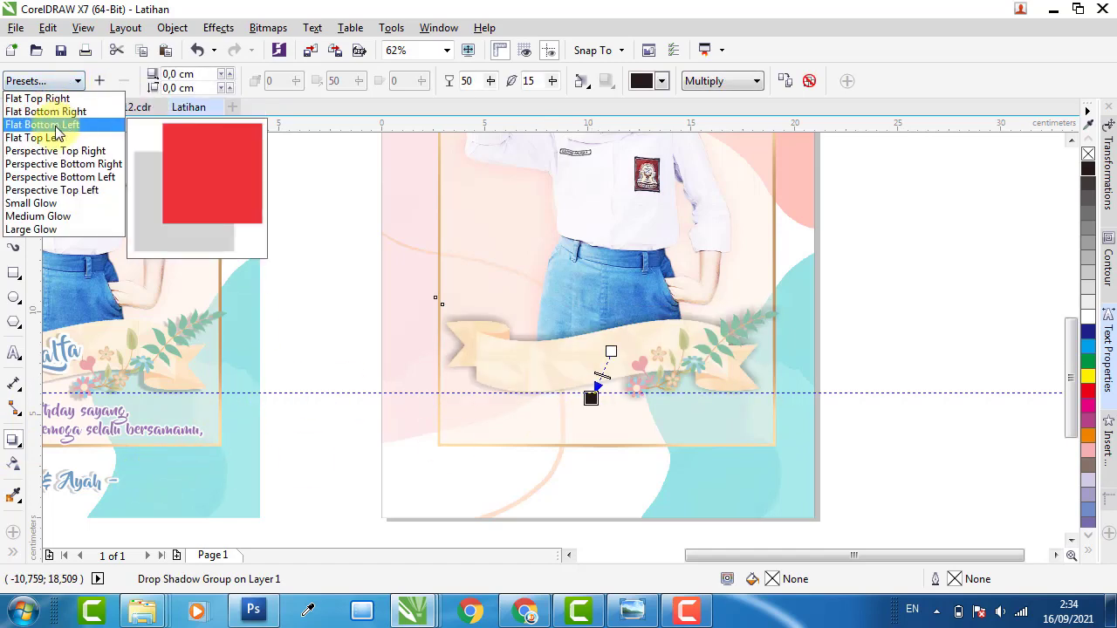
{"action": "left_click", "coordinate": [42, 125]}
{"action": "left_click_drag", "start_coordinate": [530, 434], "coordinate": [549, 392]}
Inspect the ribbon's shadow up close and undo the last shadow change.
{"action": "scroll", "coordinate": [556, 416], "scroll_direction": "up", "scroll_amount": 2}
{"action": "scroll", "coordinate": [543, 397], "scroll_direction": "up", "scroll_amount": 1}
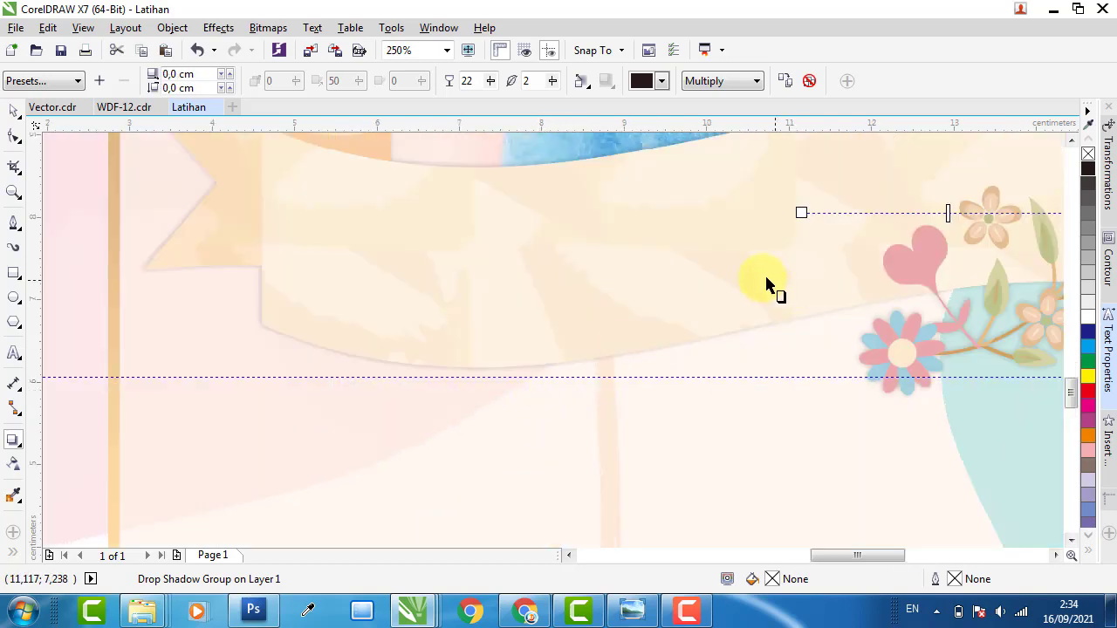
{"action": "scroll", "coordinate": [751, 301], "scroll_direction": "down", "scroll_amount": 1}
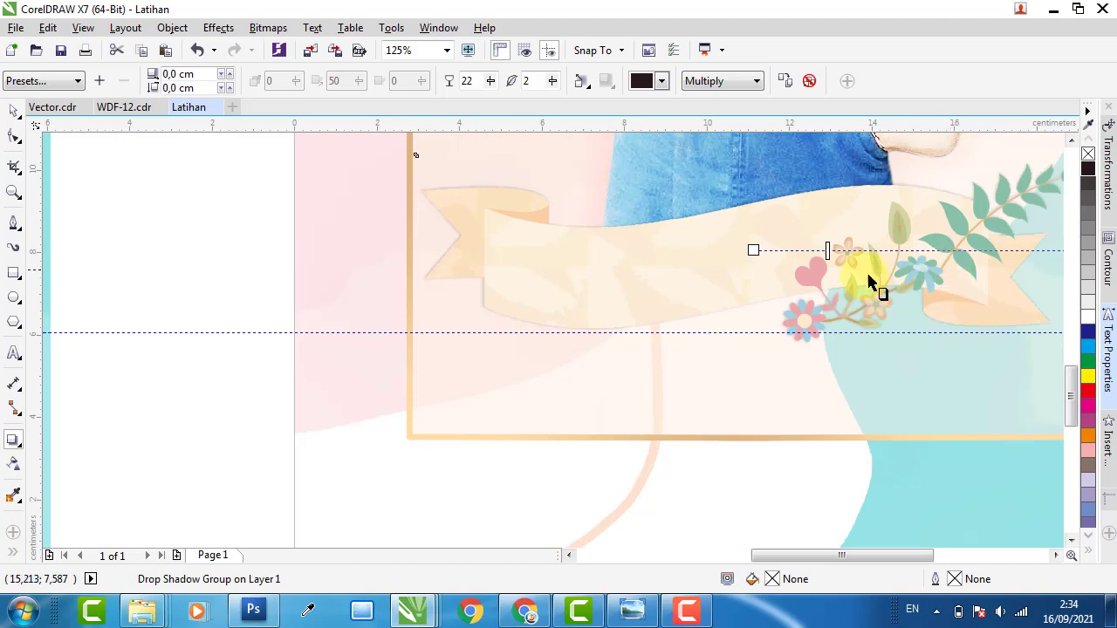
{"action": "key", "text": "ctrl+z"}
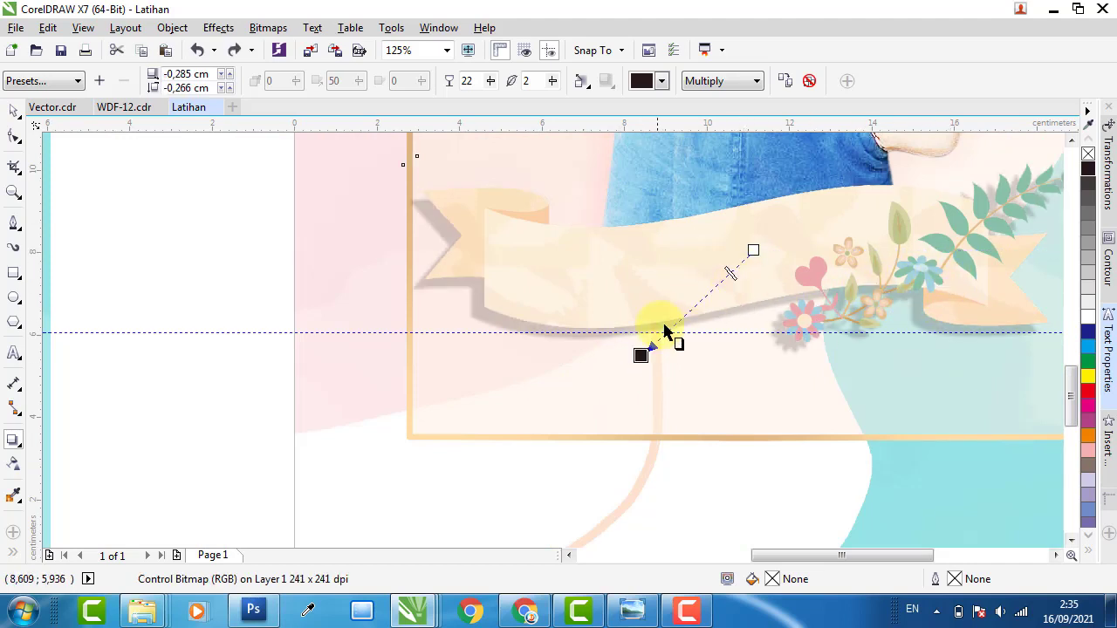
Shorten the ribbon shadow's offset to about -0.15 and -0.14 cm and compare it with the reference ribbon.
{"action": "scroll", "coordinate": [668, 333], "scroll_direction": "up", "scroll_amount": 1}
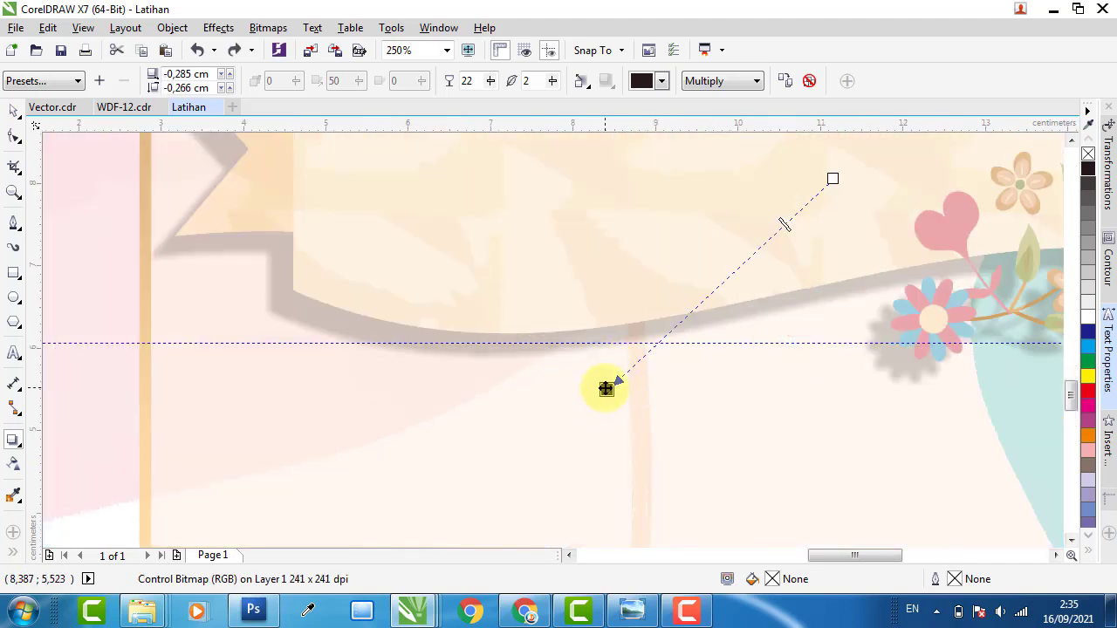
{"action": "left_click_drag", "start_coordinate": [606, 388], "coordinate": [612, 379]}
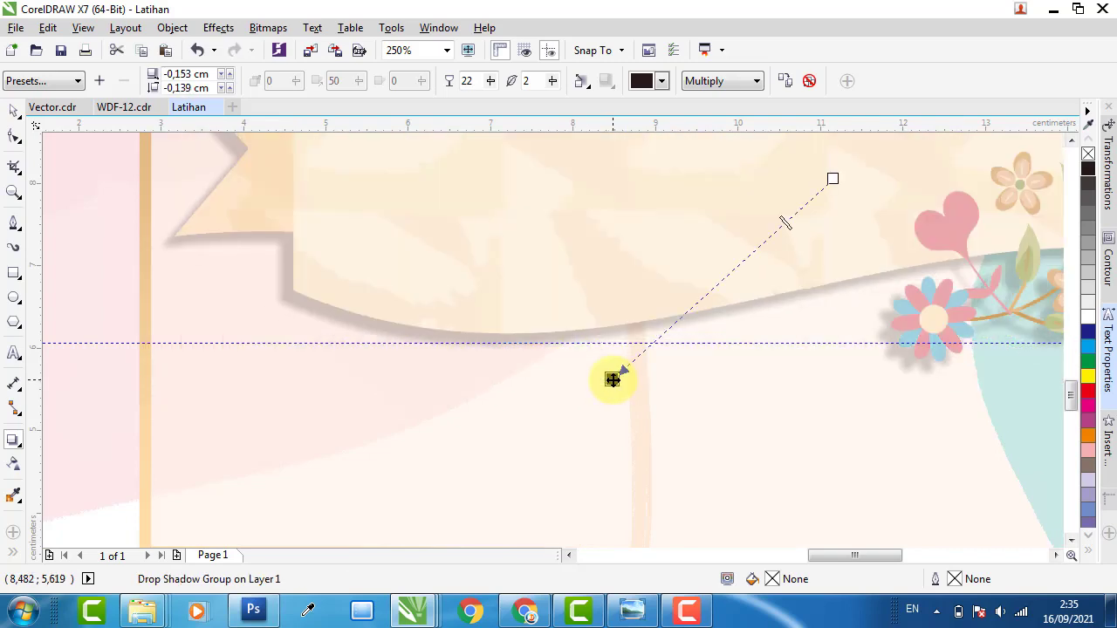
{"action": "scroll", "coordinate": [612, 379], "scroll_direction": "down", "scroll_amount": 2}
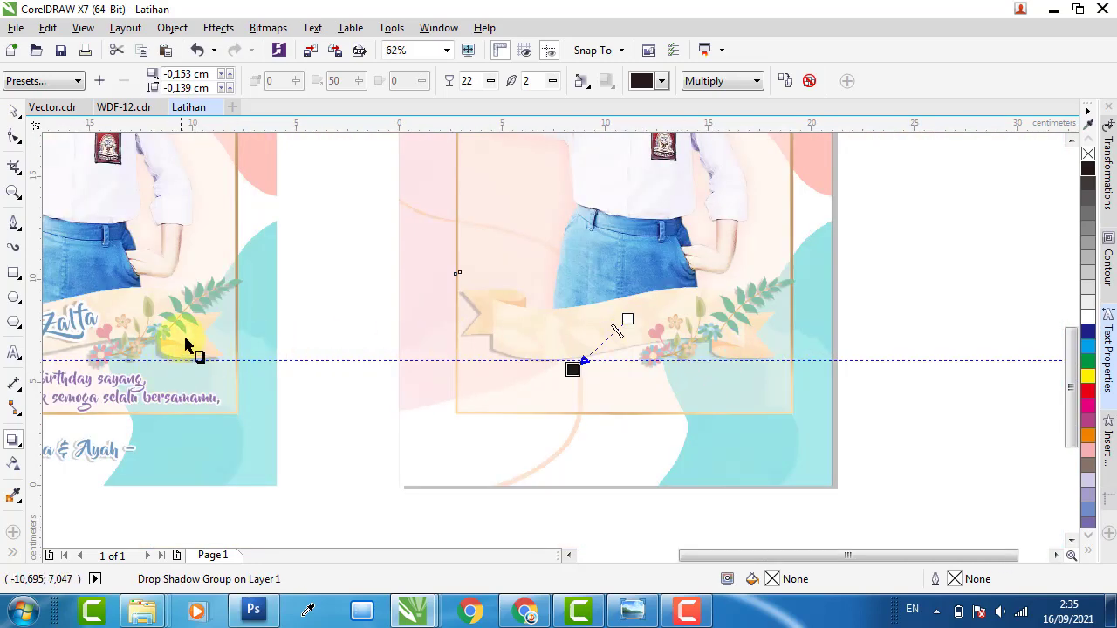
{"action": "left_click", "coordinate": [190, 344]}
{"action": "scroll", "coordinate": [305, 332], "scroll_direction": "down", "scroll_amount": 1}
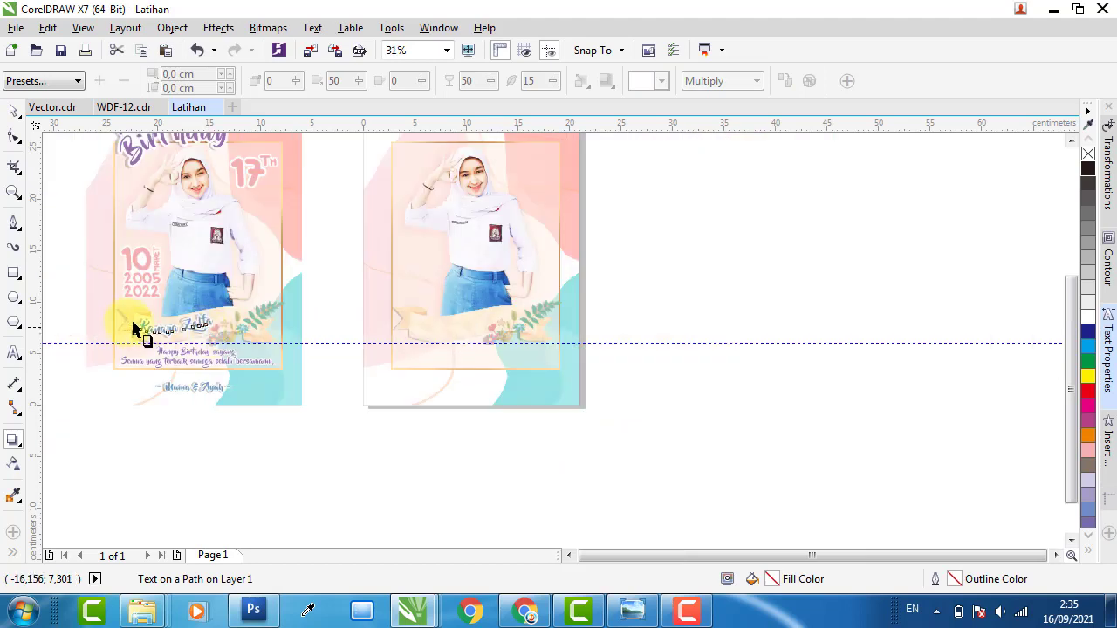
{"action": "left_click", "coordinate": [124, 323]}
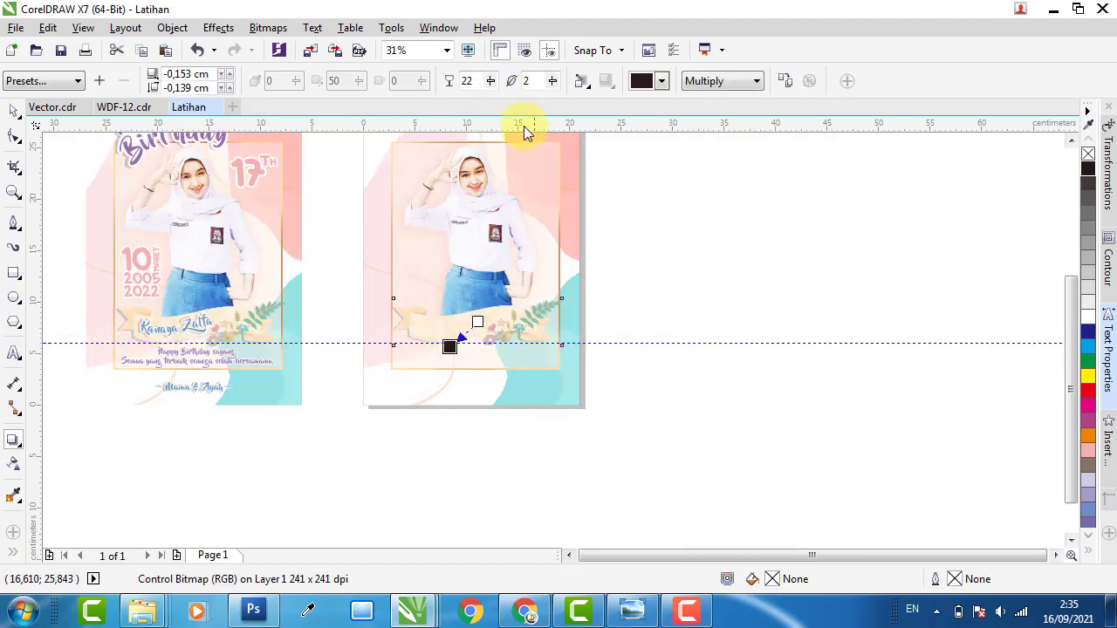
Lengthen the ribbon shadow's offset to about -0.21 and -0.19 cm, check it against the reference and deselect the ribbon.
{"action": "scroll", "coordinate": [427, 334], "scroll_direction": "up", "scroll_amount": 2}
{"action": "scroll", "coordinate": [444, 333], "scroll_direction": "up", "scroll_amount": 2}
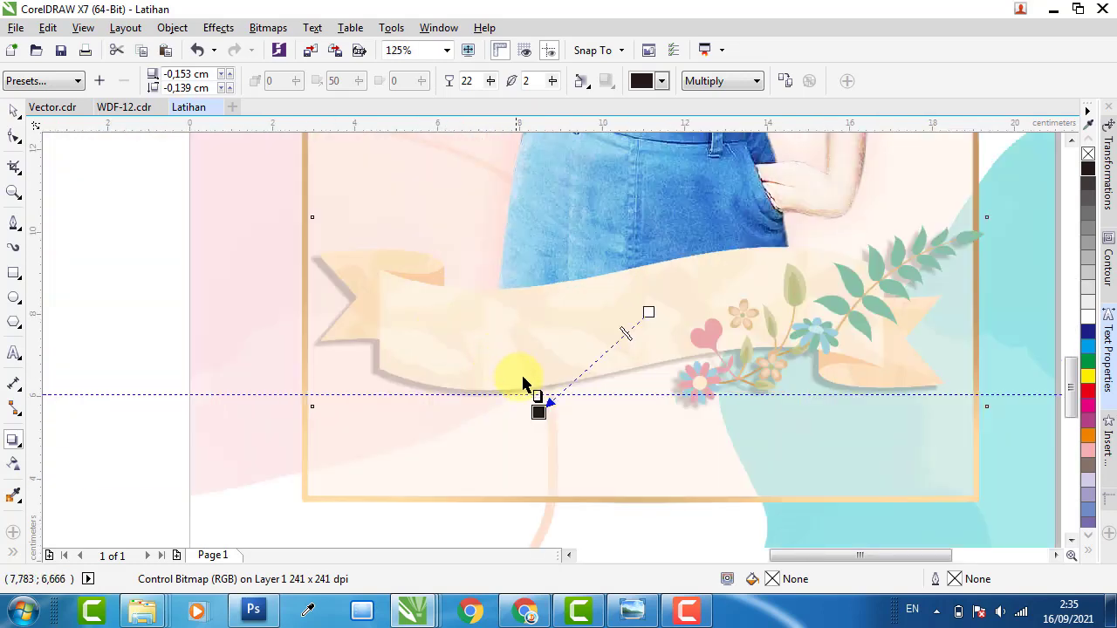
{"action": "left_click_drag", "start_coordinate": [555, 441], "coordinate": [549, 443]}
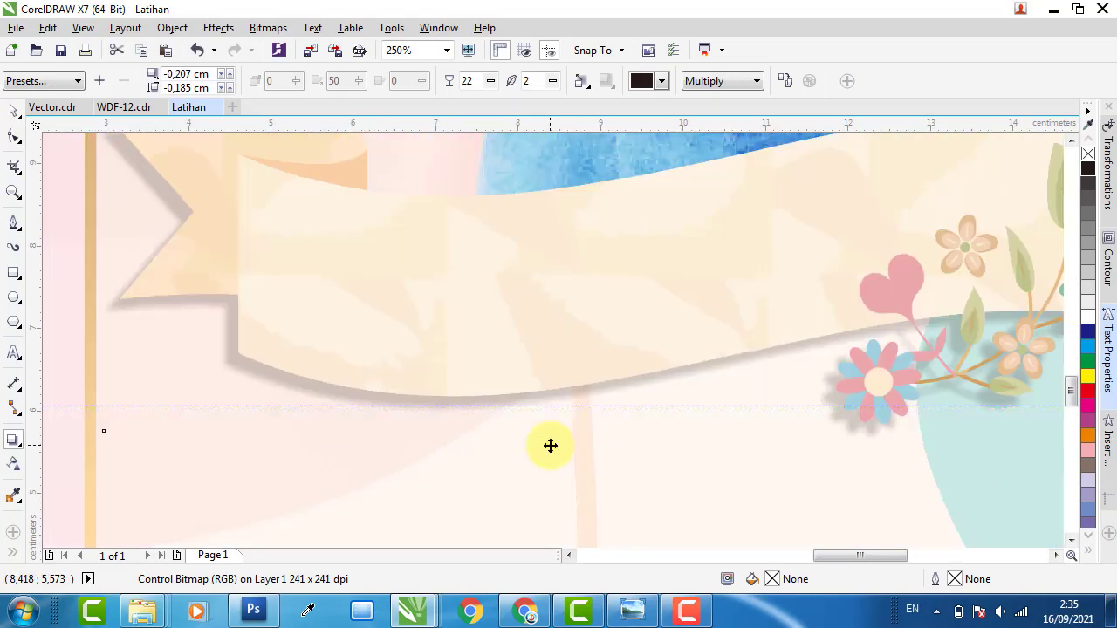
{"action": "scroll", "coordinate": [567, 422], "scroll_direction": "down", "scroll_amount": 2}
{"action": "scroll", "coordinate": [567, 422], "scroll_direction": "down", "scroll_amount": 2}
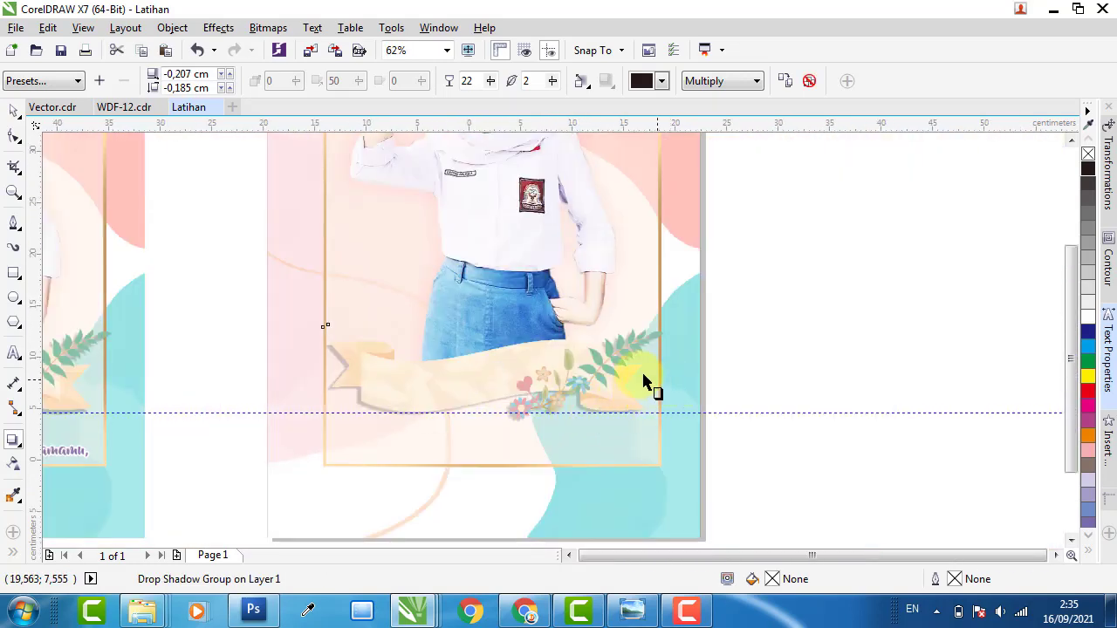
{"action": "scroll", "coordinate": [424, 411], "scroll_direction": "down", "scroll_amount": 2}
{"action": "scroll", "coordinate": [369, 421], "scroll_direction": "up", "scroll_amount": 1}
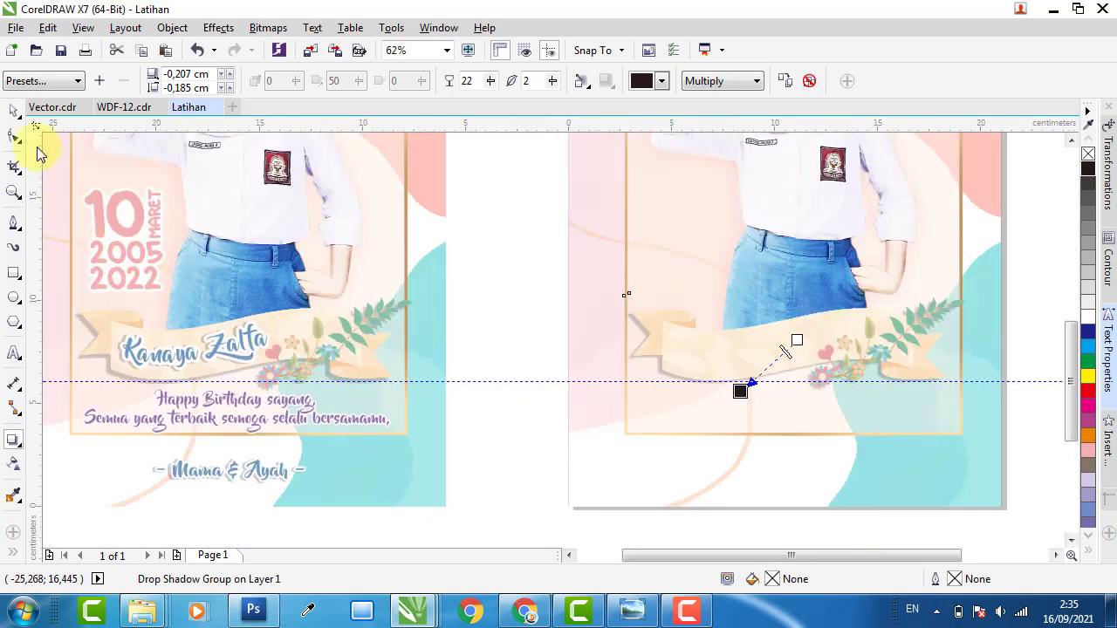
{"action": "left_click", "coordinate": [14, 111]}
{"action": "left_click", "coordinate": [498, 244]}
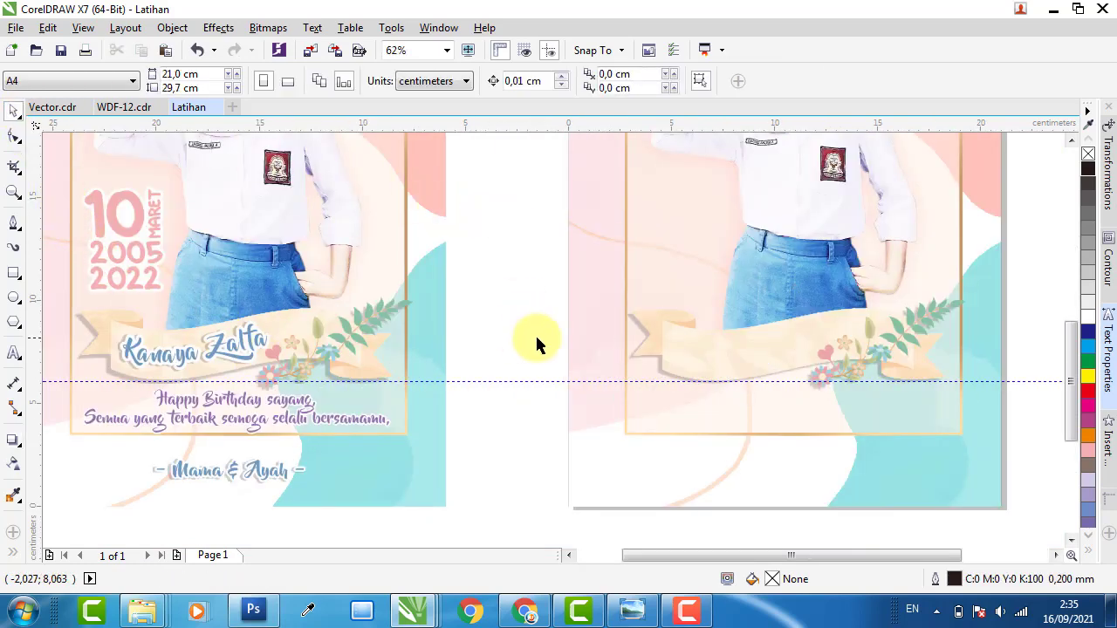
Add the separate artistic texts Happy and Birthday beside the page's upper corner and move Birthday into the gap between the two designs.
{"action": "scroll", "coordinate": [523, 367], "scroll_direction": "down", "scroll_amount": 1}
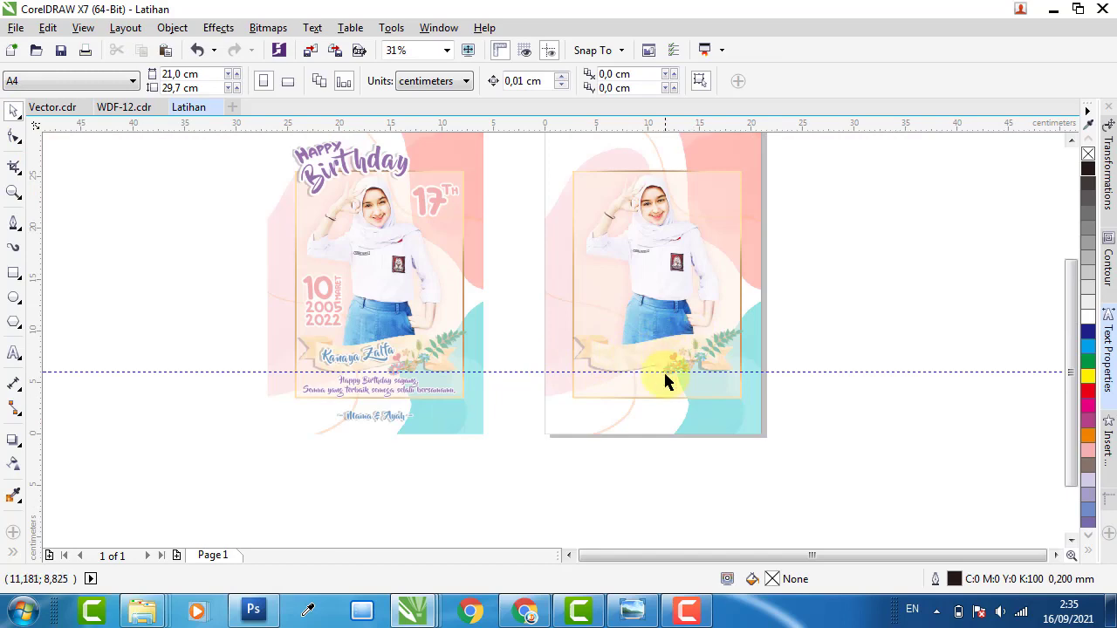
{"action": "scroll", "coordinate": [665, 374], "scroll_direction": "down", "scroll_amount": 1}
{"action": "scroll", "coordinate": [638, 262], "scroll_direction": "up", "scroll_amount": 1}
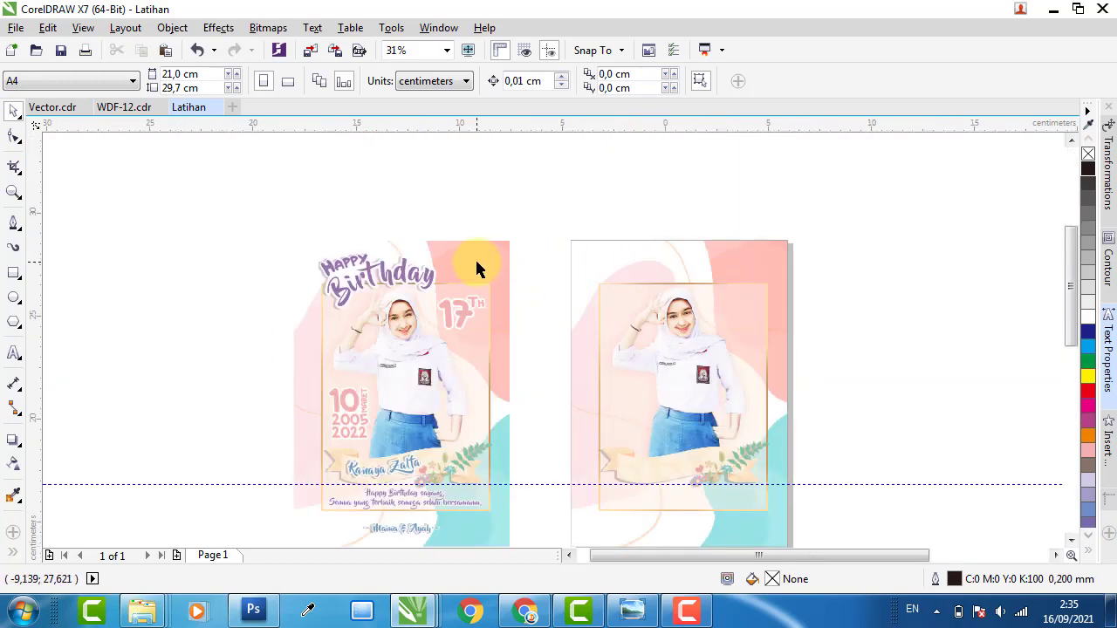
{"action": "scroll", "coordinate": [477, 268], "scroll_direction": "up", "scroll_amount": 1}
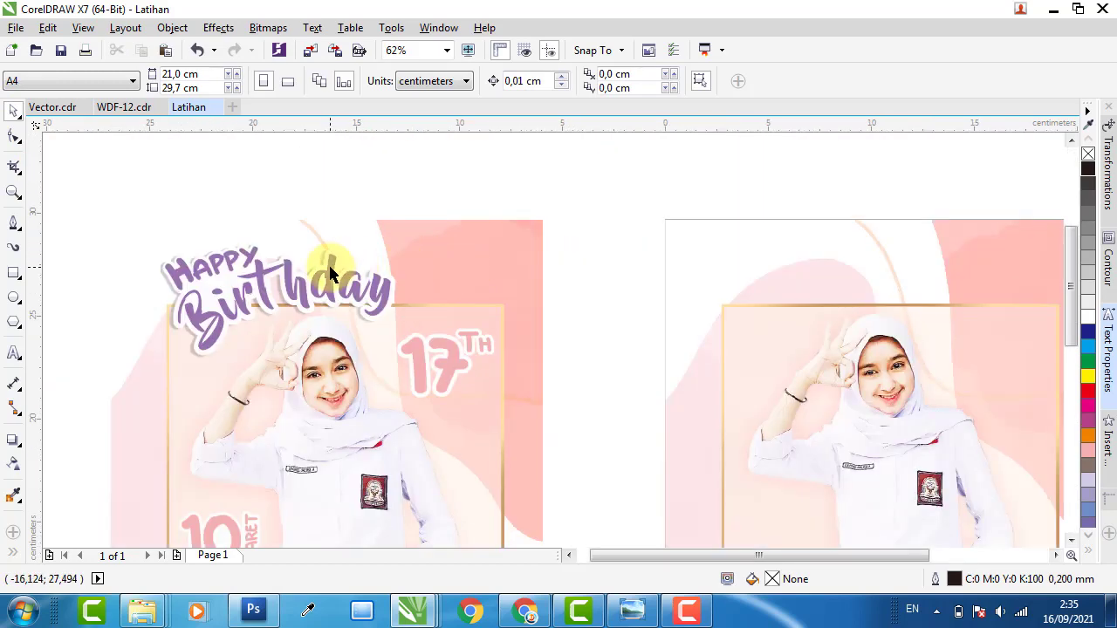
{"action": "left_click", "coordinate": [13, 353]}
{"action": "left_click", "coordinate": [602, 205]}
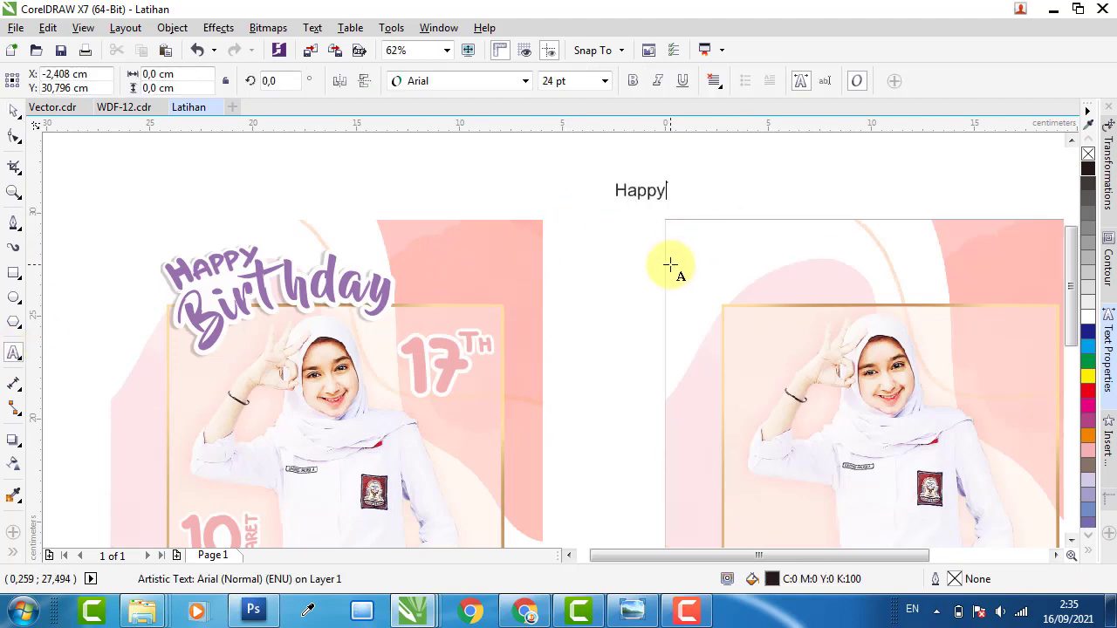
{"action": "left_click", "coordinate": [613, 286]}
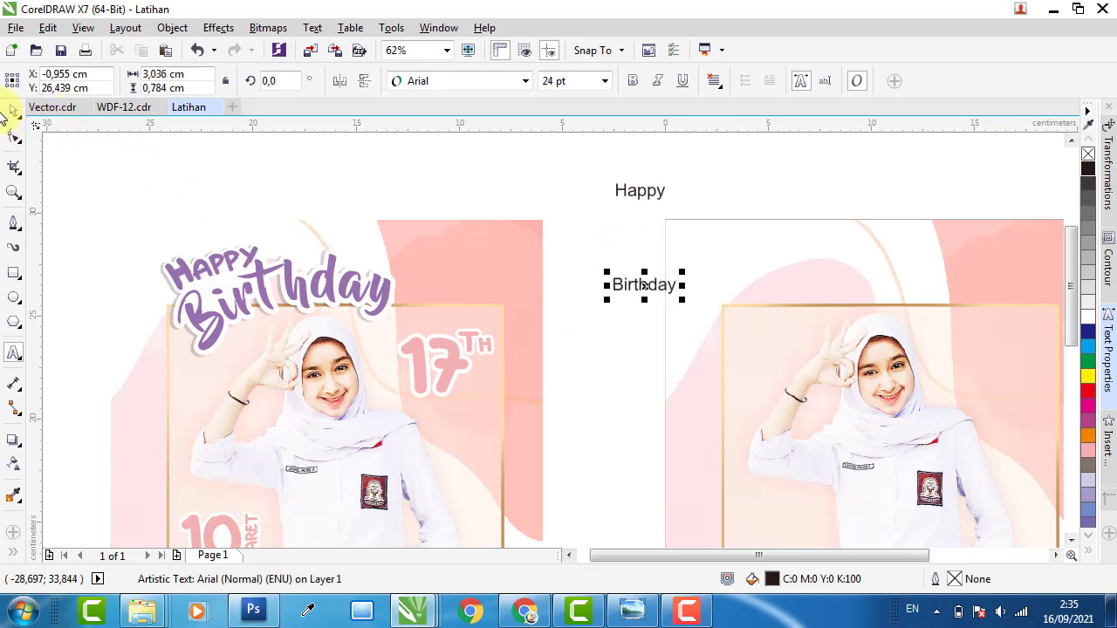
{"action": "left_click", "coordinate": [14, 113]}
{"action": "left_click_drag", "start_coordinate": [635, 303], "coordinate": [566, 247]}
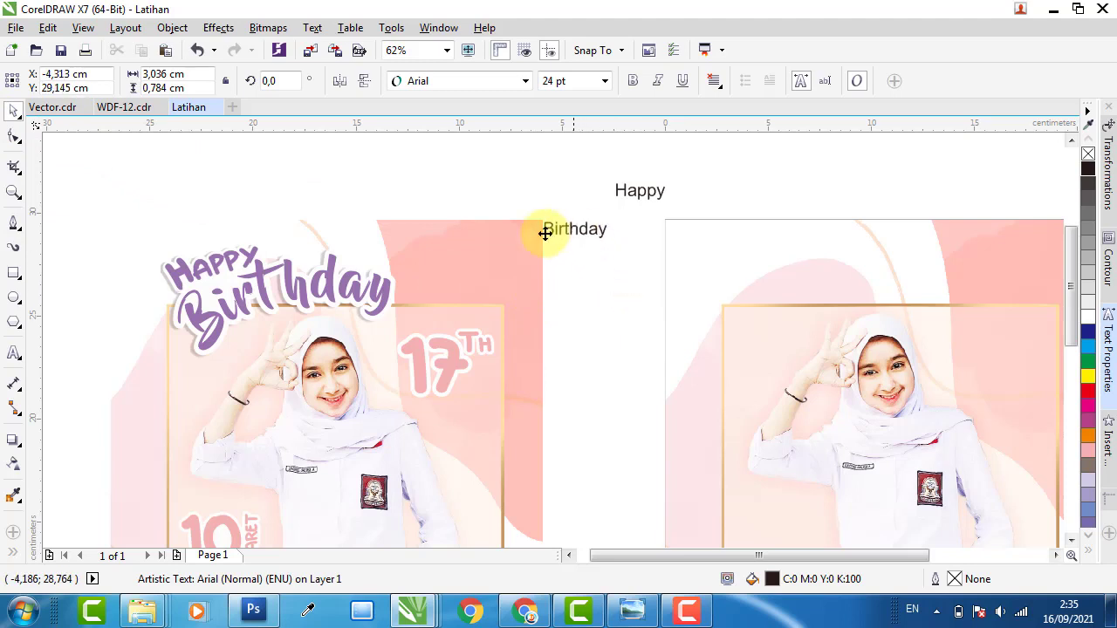
Draw an open arched curve about 17.1 by 3 cm with the Pen tool across the frame's upper part, over the girl's head.
{"action": "left_click", "coordinate": [202, 266]}
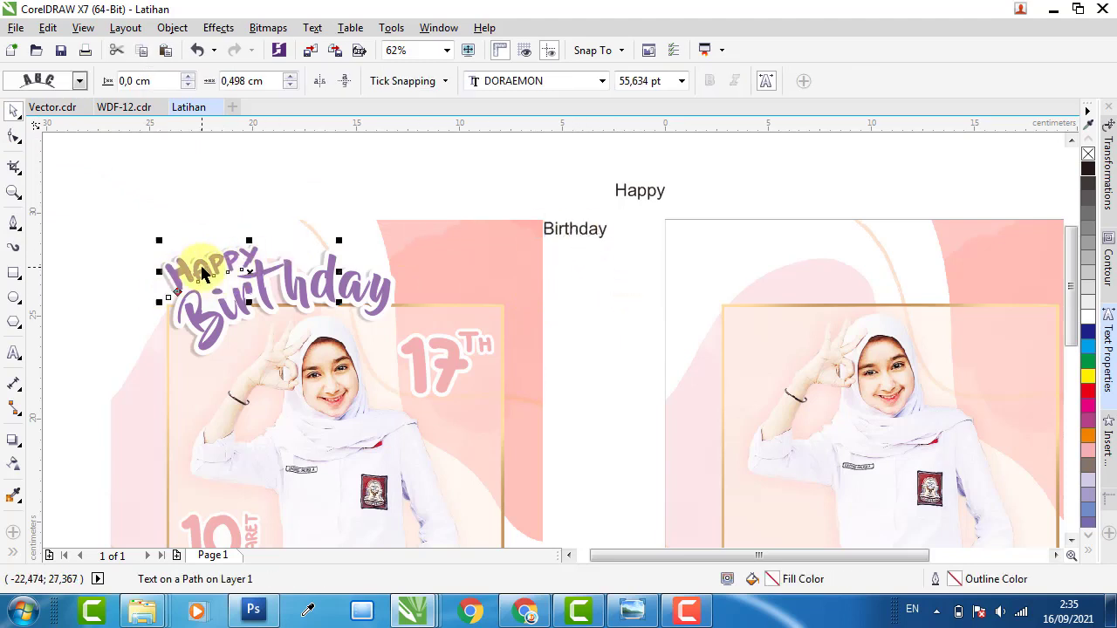
{"action": "left_click", "coordinate": [412, 190]}
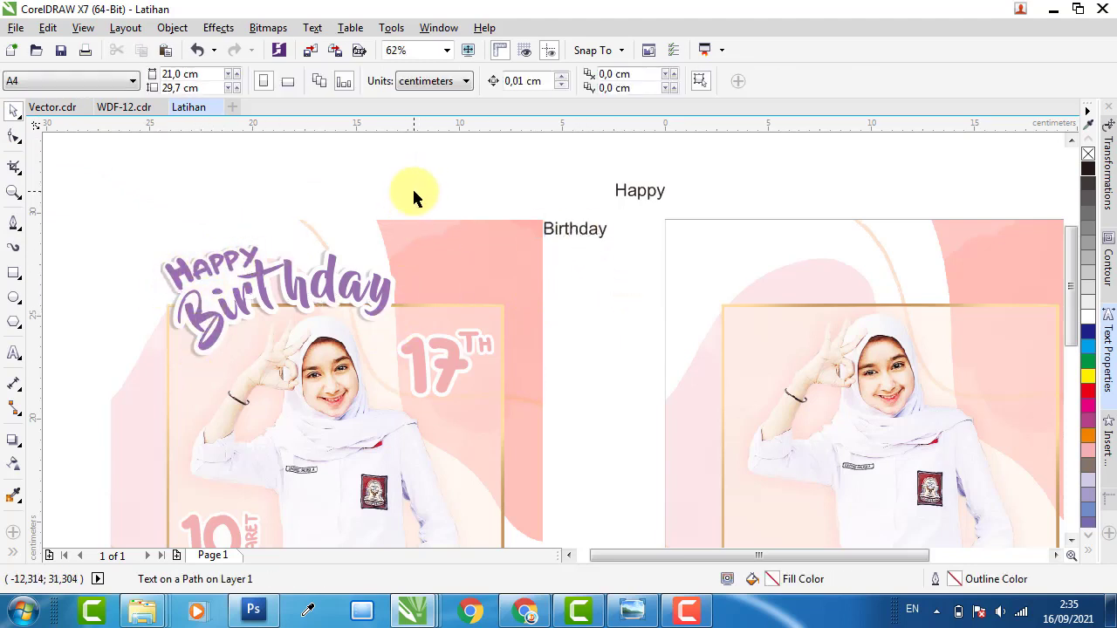
{"action": "left_click", "coordinate": [15, 228]}
{"action": "left_click", "coordinate": [77, 281]}
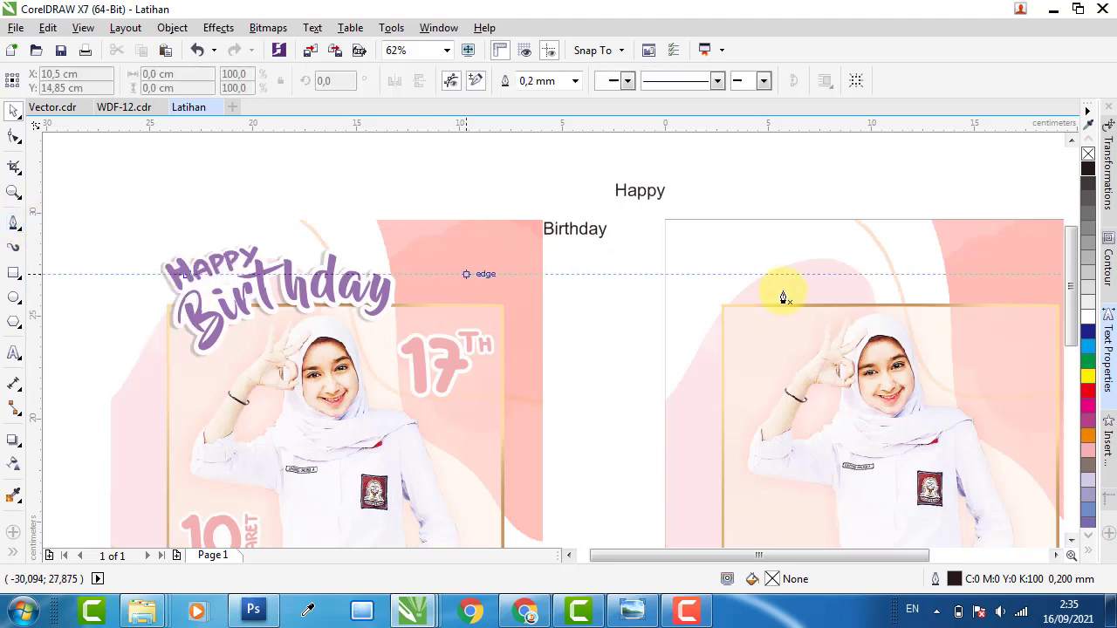
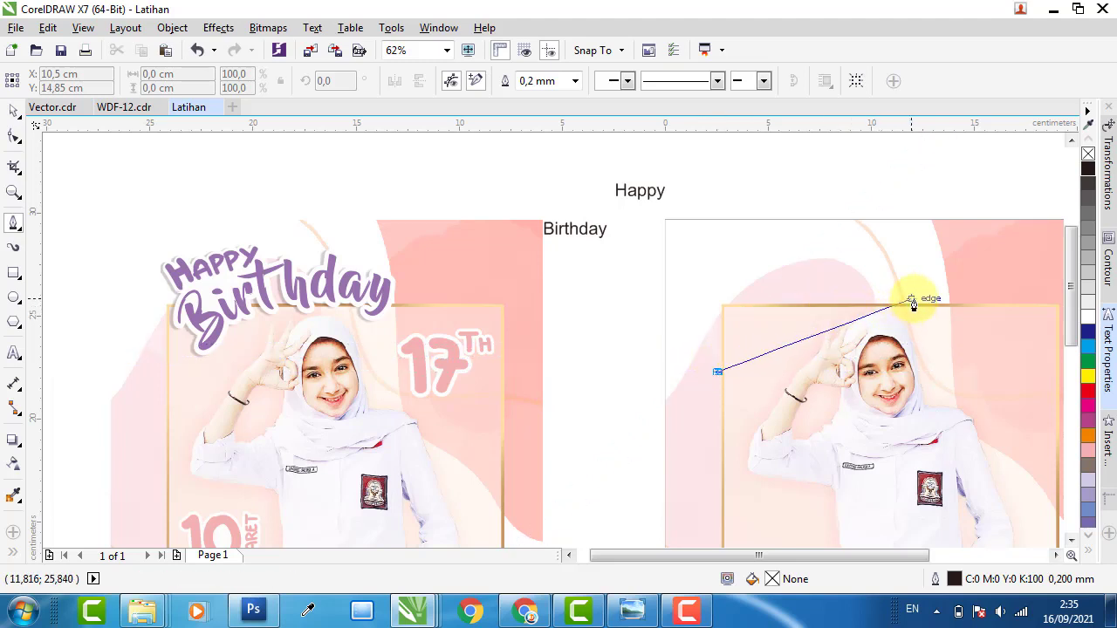
{"action": "left_click_drag", "start_coordinate": [922, 316], "coordinate": [971, 331]}
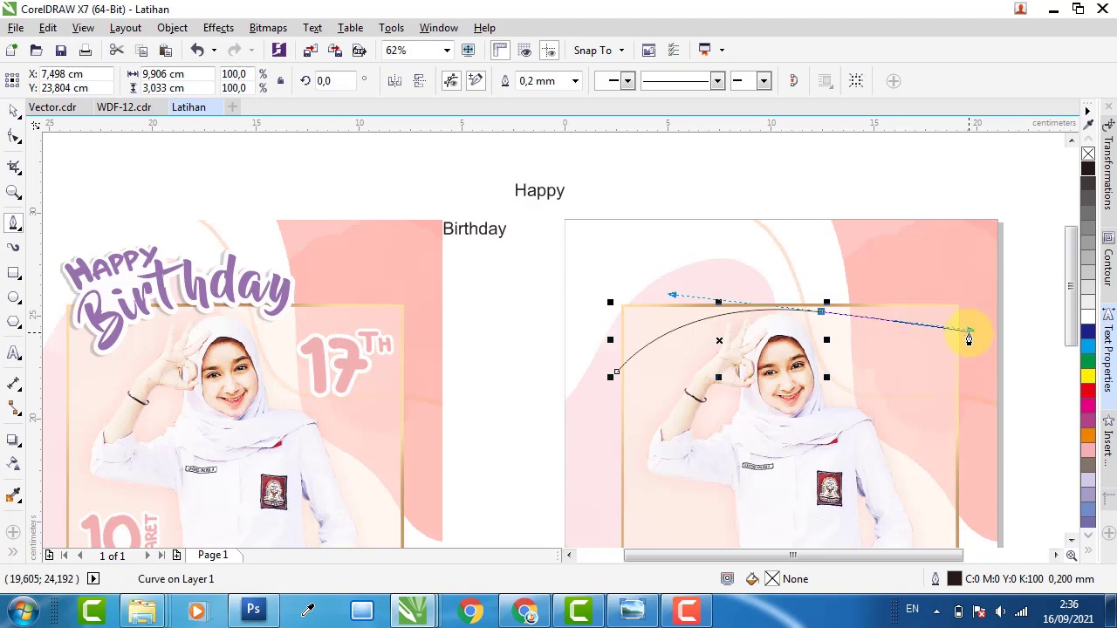
{"action": "double_click", "coordinate": [969, 339]}
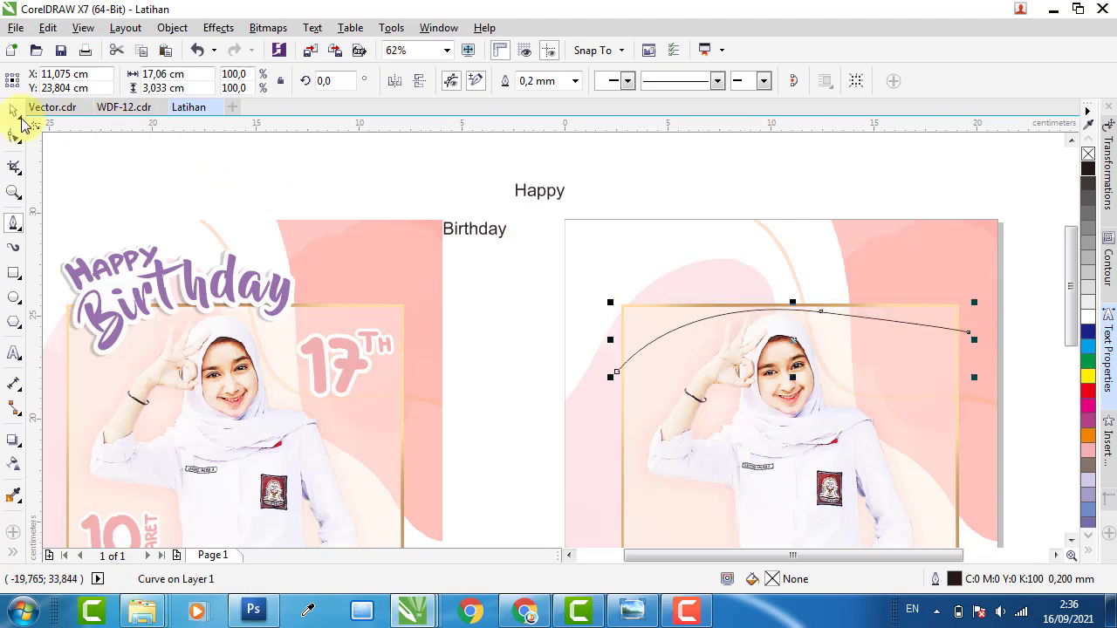
Reshape the arched curve by raising its middle node, making the arch about 3.5 cm high.
{"action": "left_click", "coordinate": [13, 120]}
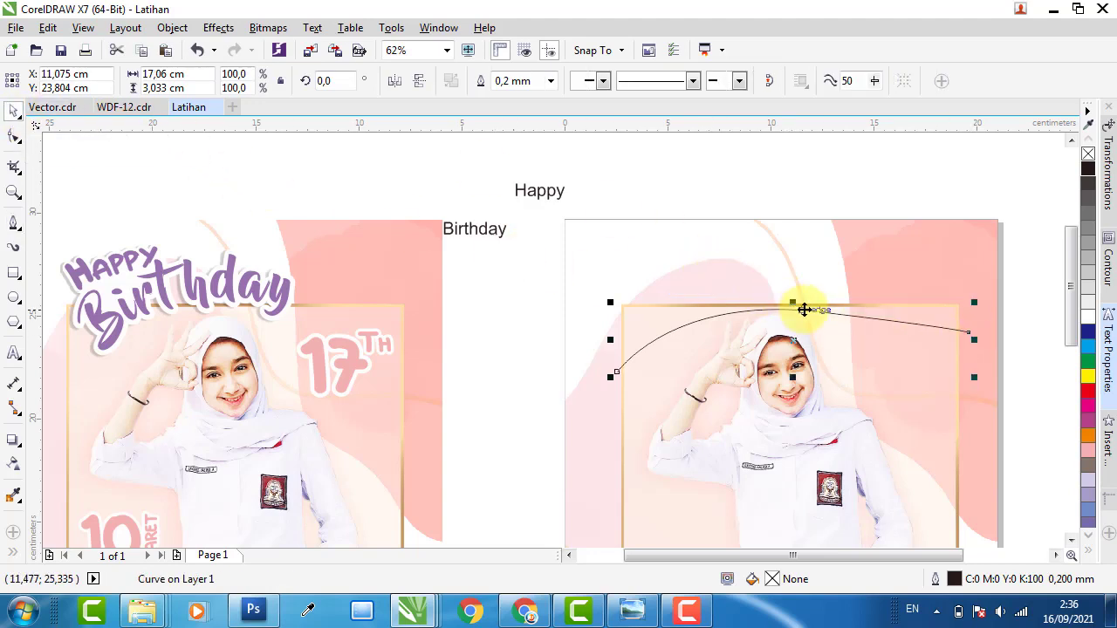
{"action": "left_click", "coordinate": [14, 135]}
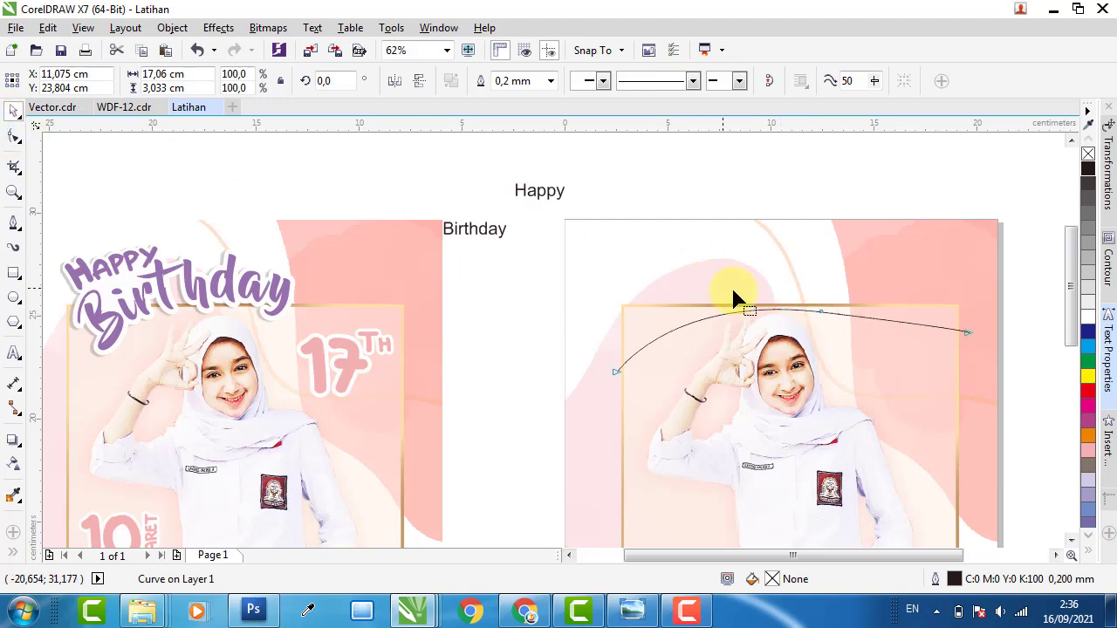
{"action": "mouse_move", "coordinate": [821, 312]}
{"action": "left_mouse_down"}
{"action": "mouse_move", "coordinate": [833, 301]}
{"action": "mouse_move", "coordinate": [835, 314]}
{"action": "mouse_move", "coordinate": [862, 314]}
{"action": "mouse_move", "coordinate": [838, 316]}
{"action": "mouse_move", "coordinate": [830, 302]}
{"action": "left_mouse_up"}
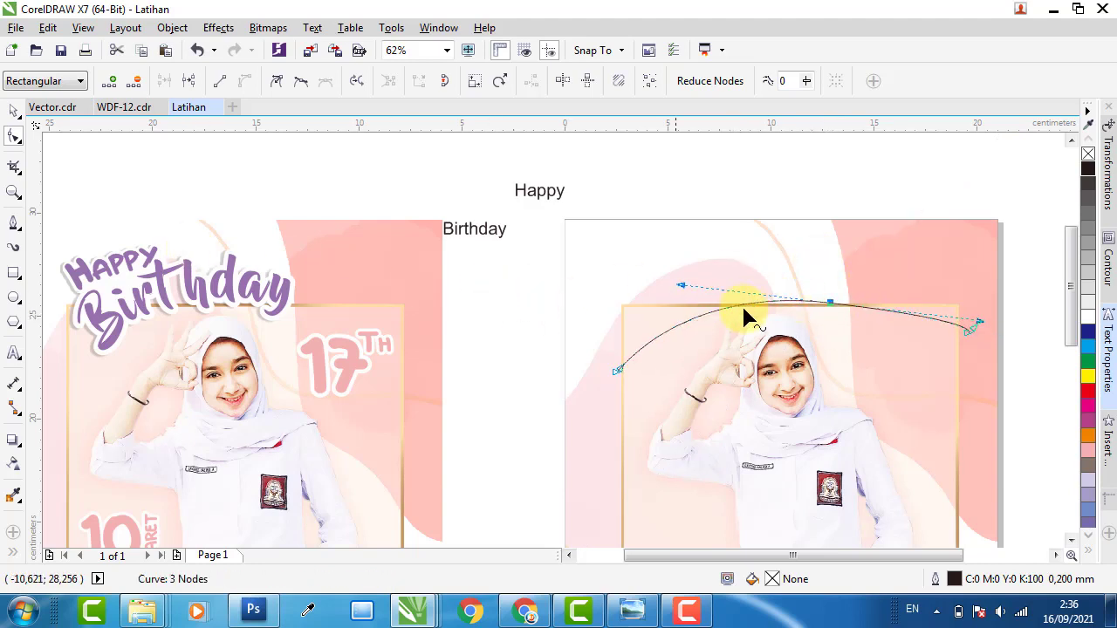
{"action": "left_click", "coordinate": [13, 110]}
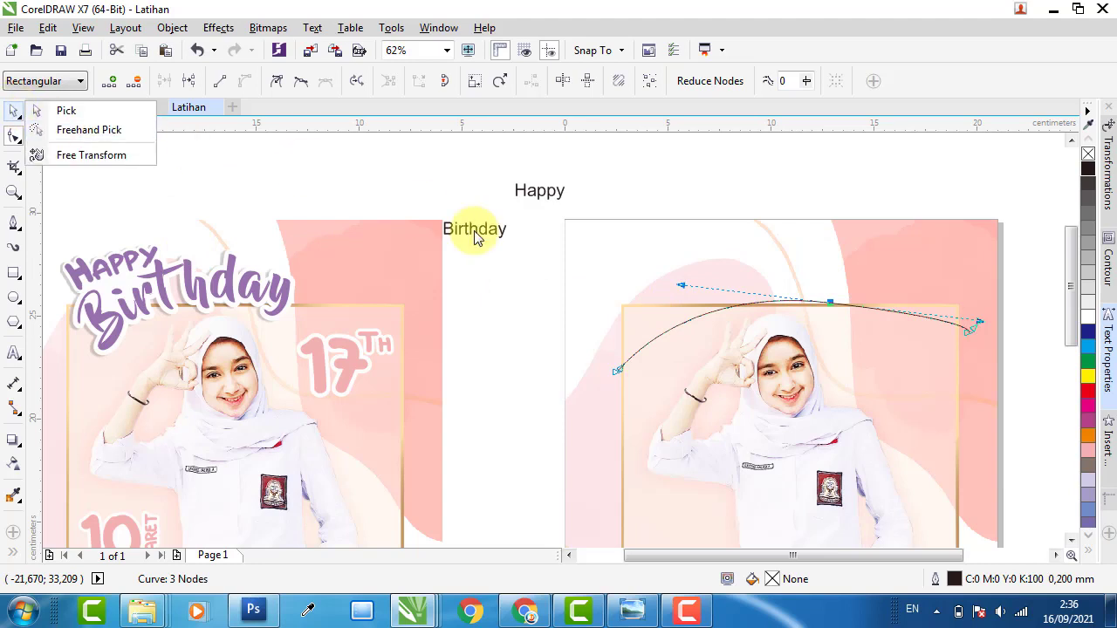
{"action": "left_click", "coordinate": [13, 112]}
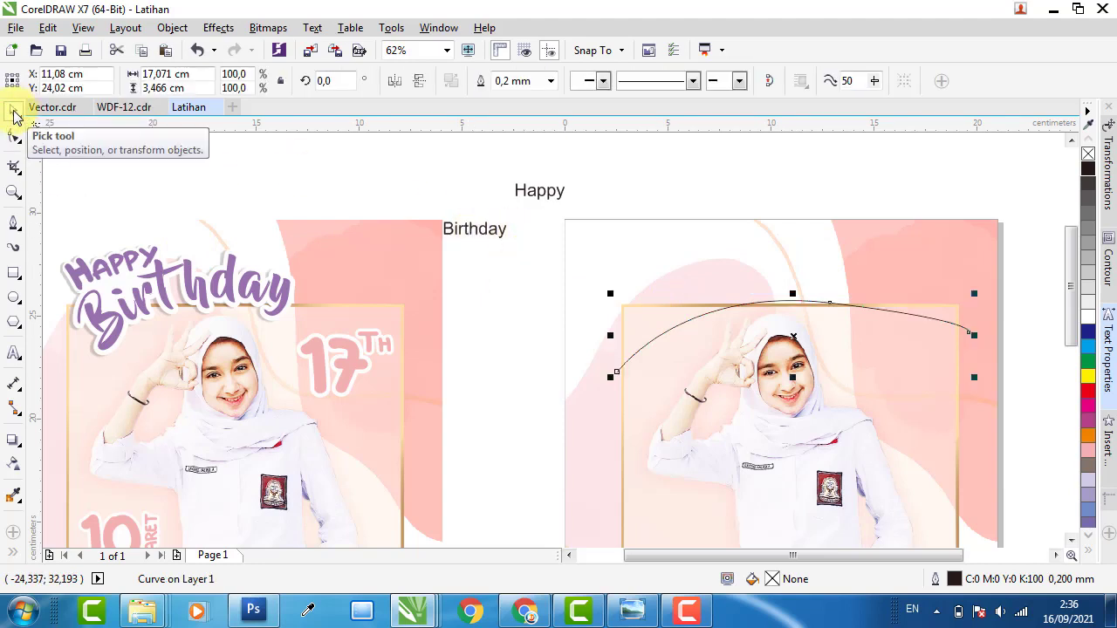
Transfer the word Birthday from its standalone text onto the arched curve as text on a path.
{"action": "left_click", "coordinate": [471, 234]}
{"action": "left_click_drag", "start_coordinate": [474, 230], "coordinate": [520, 273]}
{"action": "double_click", "coordinate": [519, 271]}
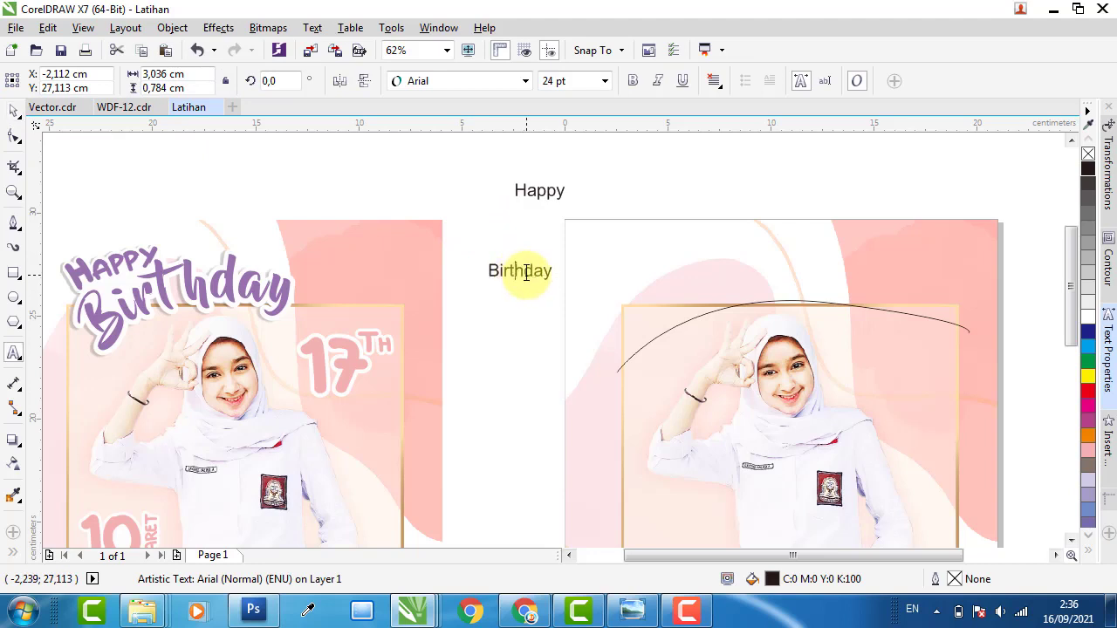
{"action": "double_click", "coordinate": [528, 282]}
{"action": "key", "text": "ctrl+c"}
{"action": "key", "text": "Delete"}
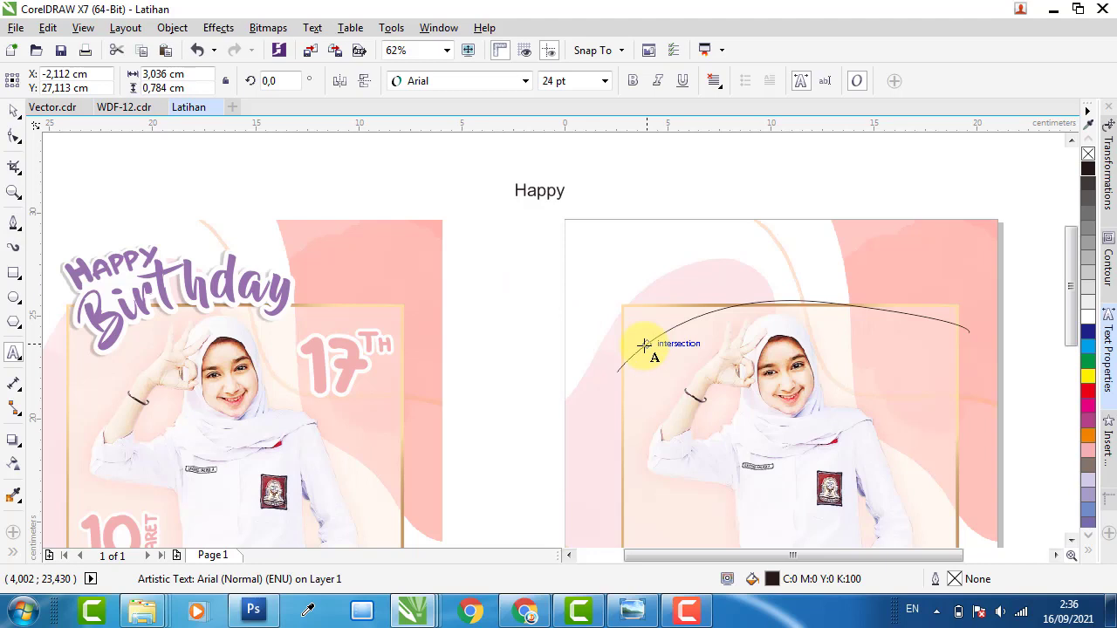
{"action": "left_click", "coordinate": [643, 346]}
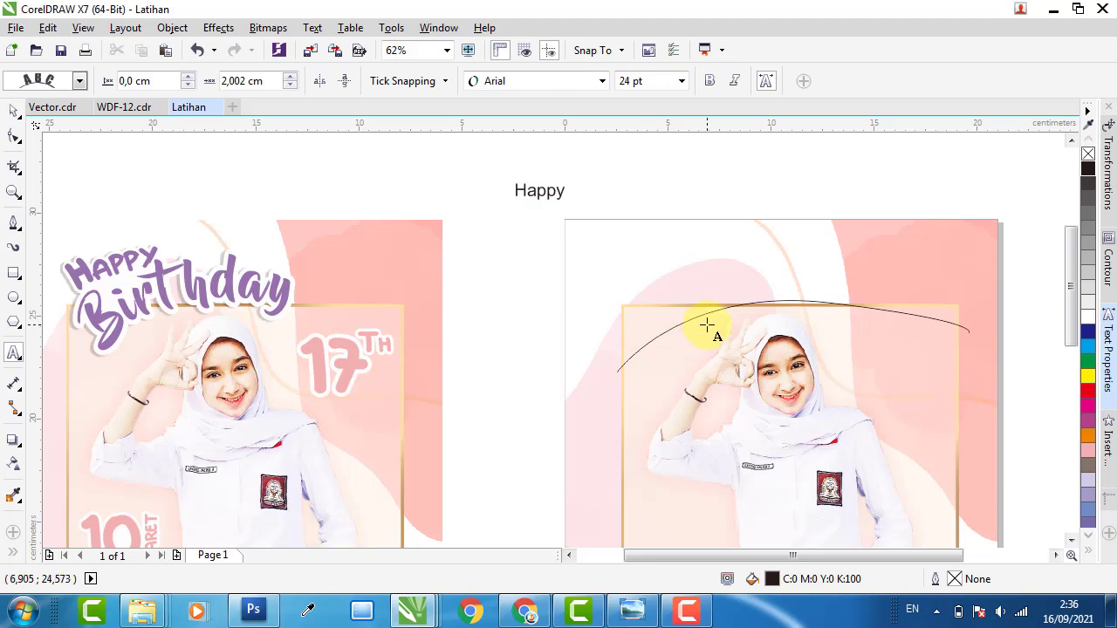
{"action": "key", "text": "ctrl+v"}
{"action": "left_click", "coordinate": [13, 111]}
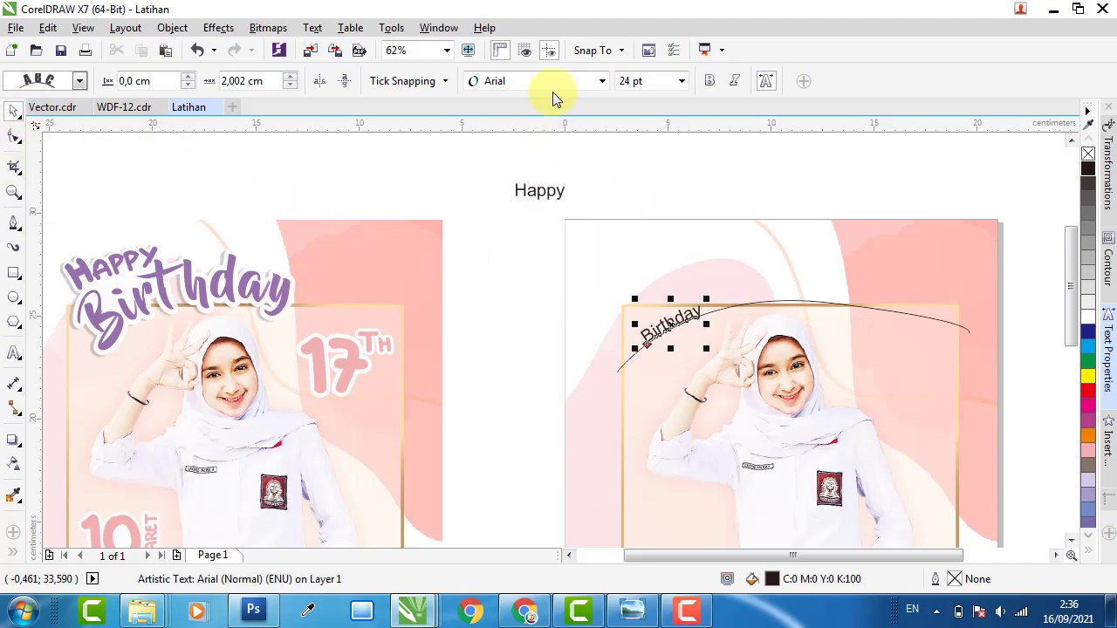
Set the curved Birthday text's font size to 14 pt and inspect the font settings of the reference Birthday lettering.
{"action": "left_click", "coordinate": [682, 82]}
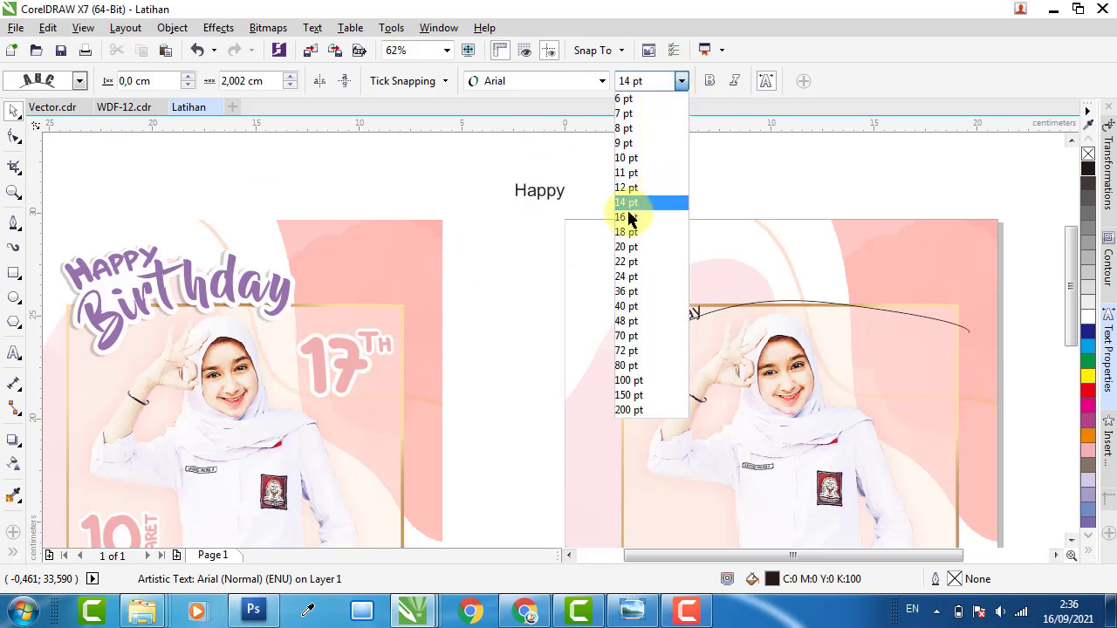
{"action": "left_click", "coordinate": [628, 218]}
{"action": "left_click", "coordinate": [232, 279]}
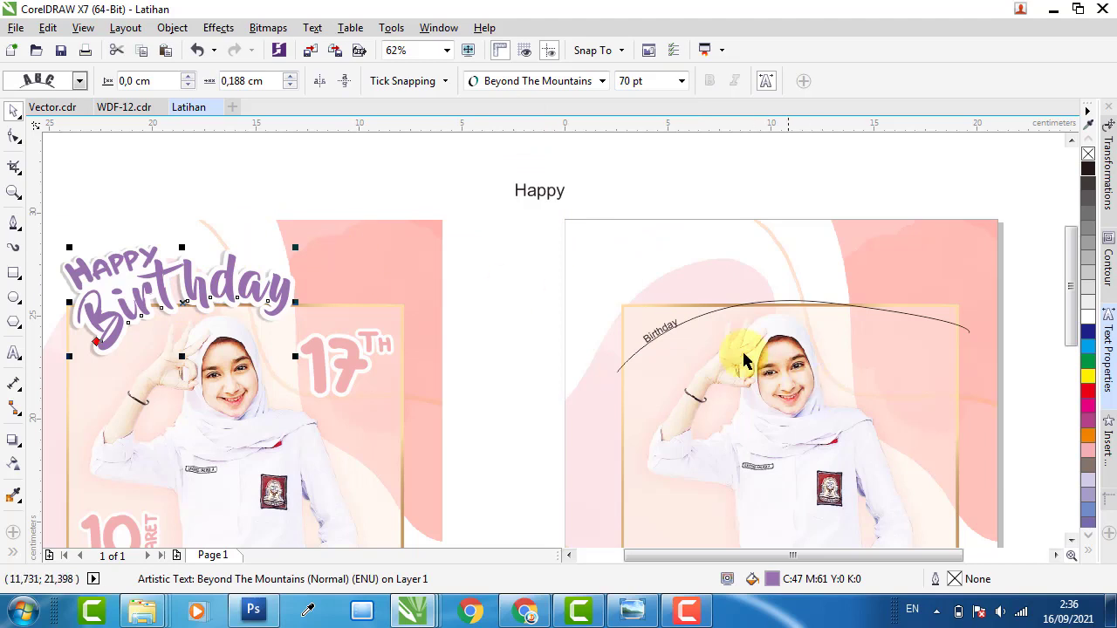
Select the small Birthday text on the page's arched curve for editing.
{"action": "left_click", "coordinate": [668, 324]}
{"action": "left_click", "coordinate": [665, 317]}
{"action": "left_click", "coordinate": [670, 326]}
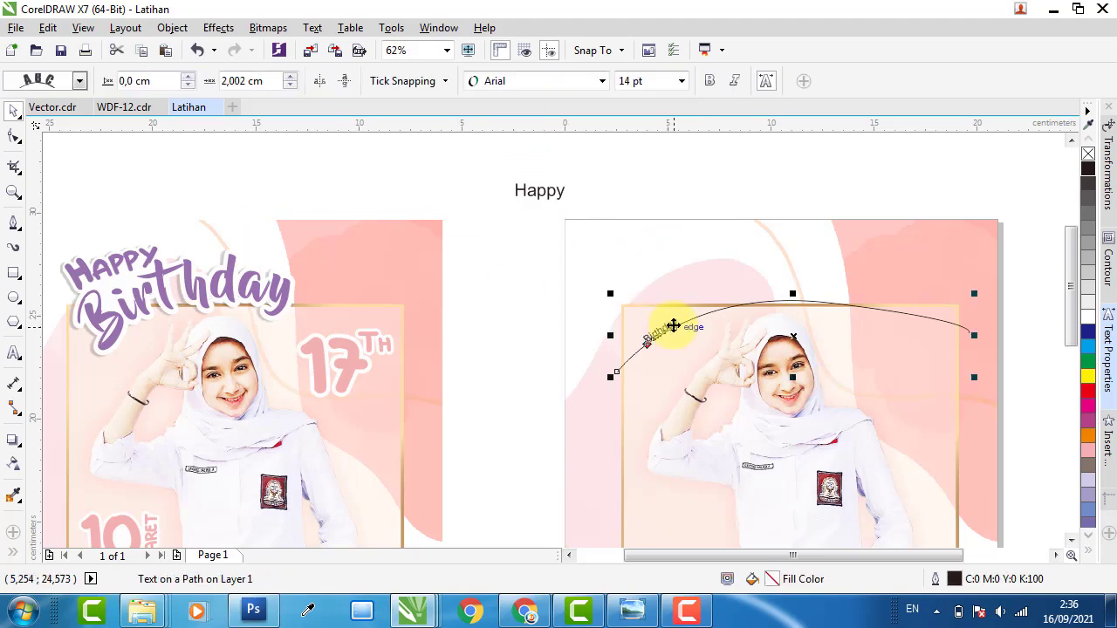
{"action": "left_click", "coordinate": [673, 327]}
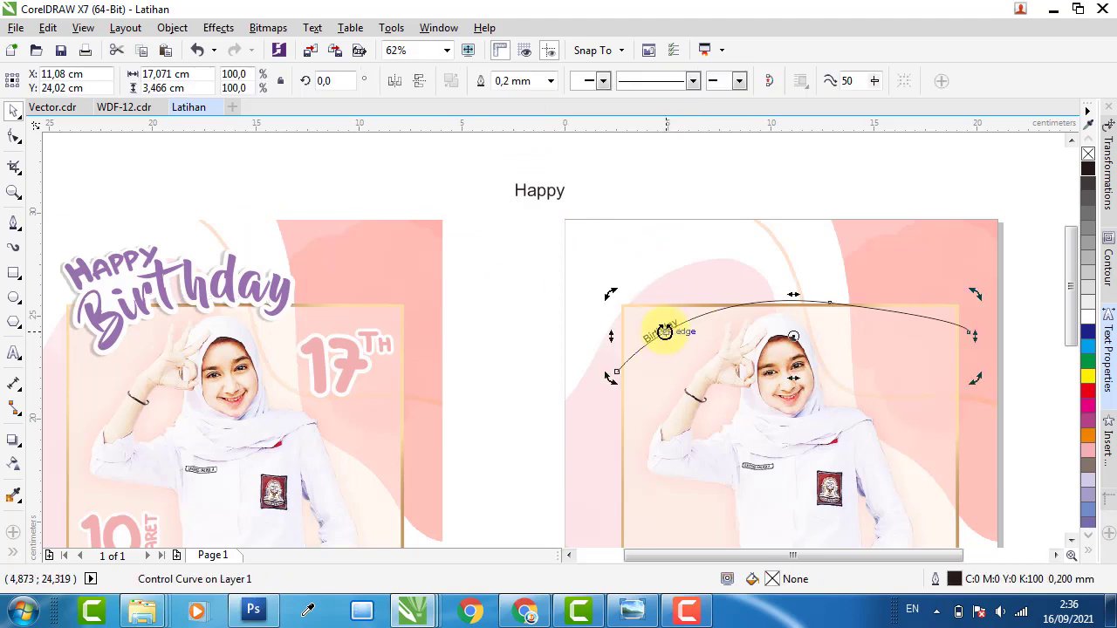
{"action": "scroll", "coordinate": [668, 330], "scroll_direction": "up", "scroll_amount": 2}
{"action": "left_click", "coordinate": [665, 334]}
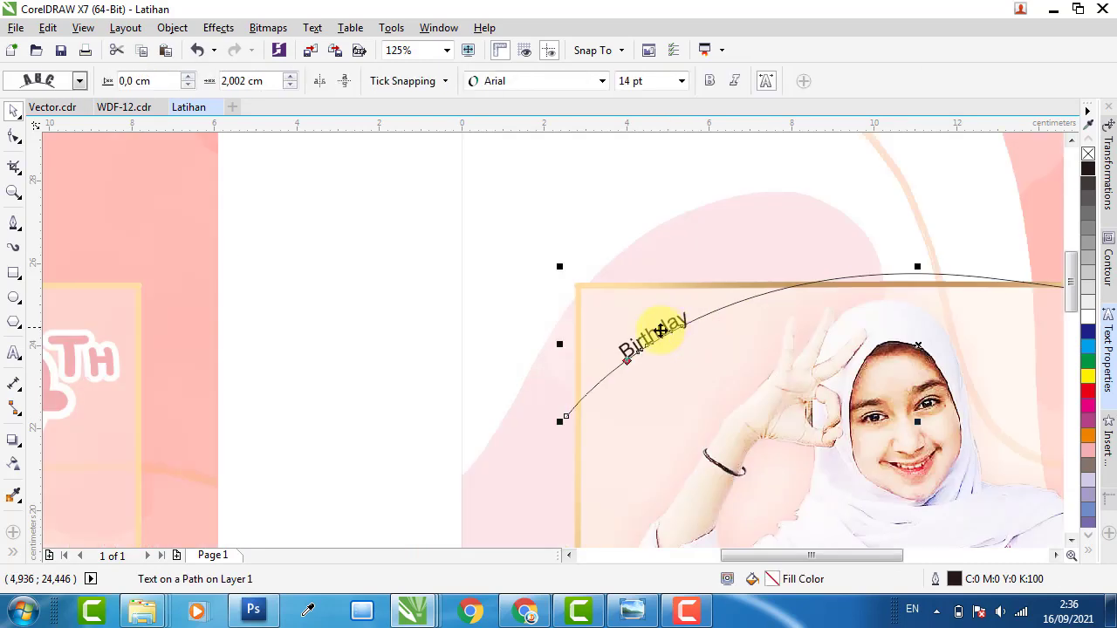
Set the curved Birthday text to 70 pt in the Beyond The Mountains font.
{"action": "left_click", "coordinate": [661, 329], "text": "ctrl"}
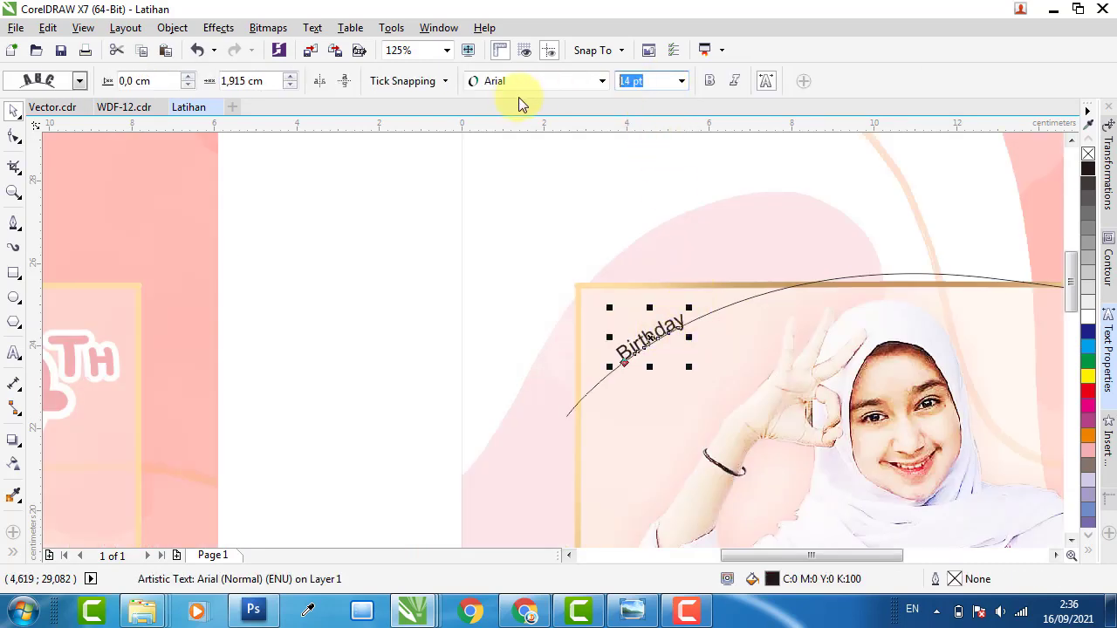
{"action": "type", "text": "70"}
{"action": "key", "text": "Return"}
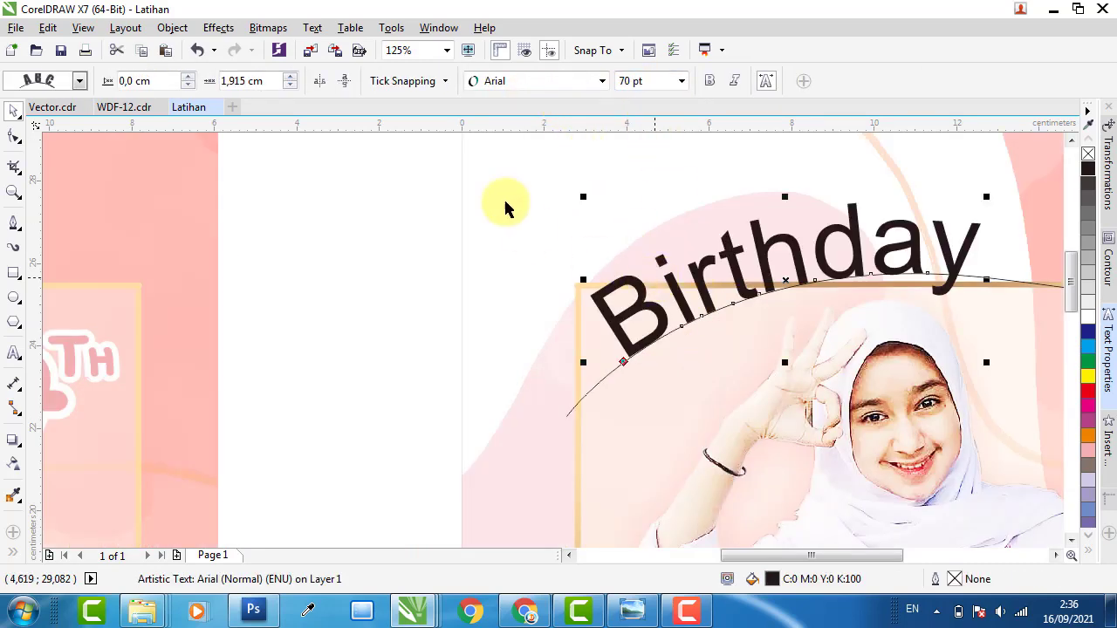
{"action": "left_click", "coordinate": [563, 85]}
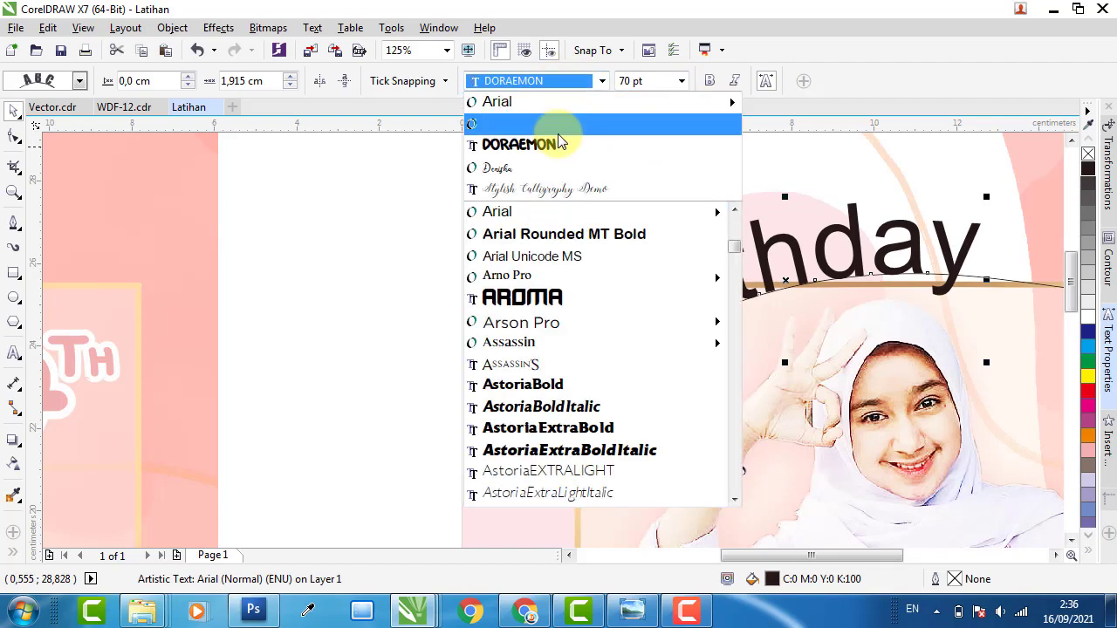
{"action": "left_click", "coordinate": [571, 128]}
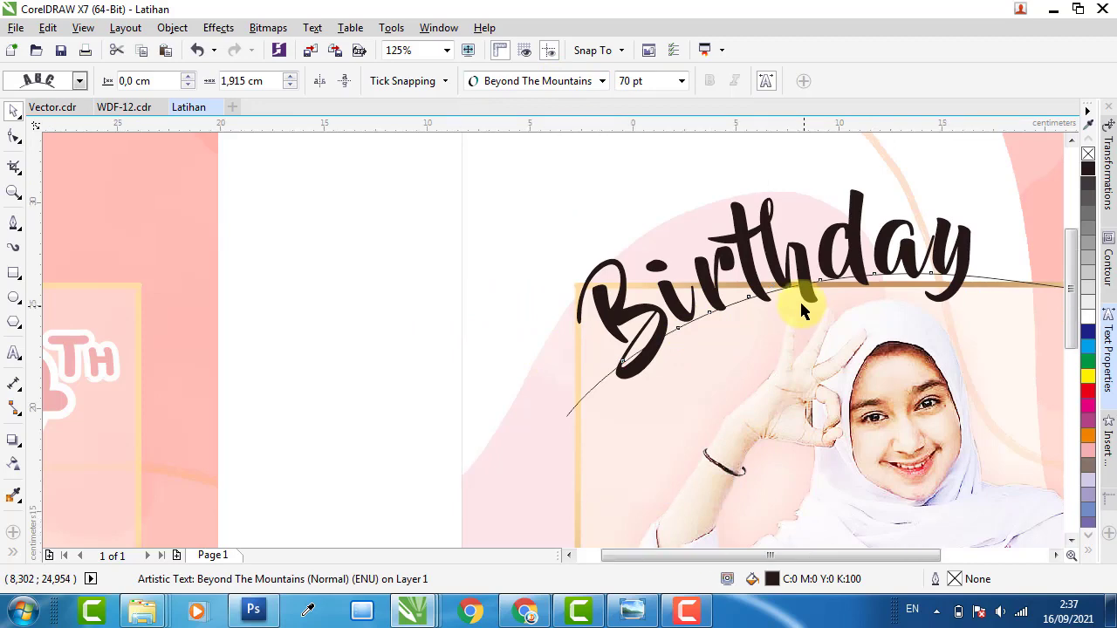
Shift the Birthday text along its curve to an offset of about 2.58 cm.
{"action": "scroll", "coordinate": [800, 299], "scroll_direction": "down", "scroll_amount": 1}
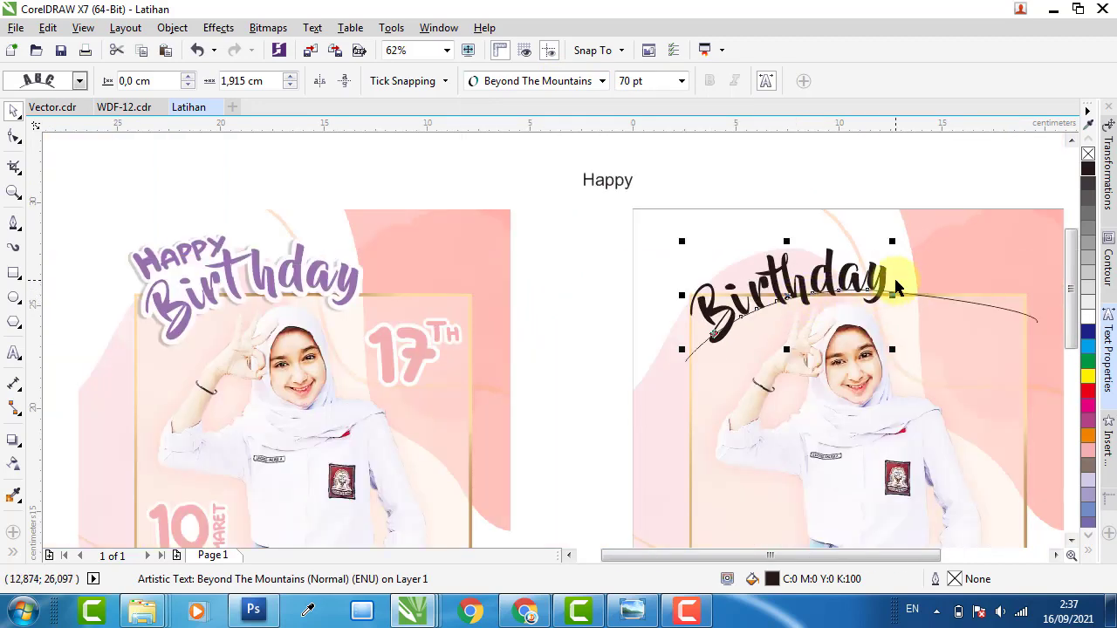
{"action": "scroll", "coordinate": [892, 279], "scroll_direction": "up", "scroll_amount": 1}
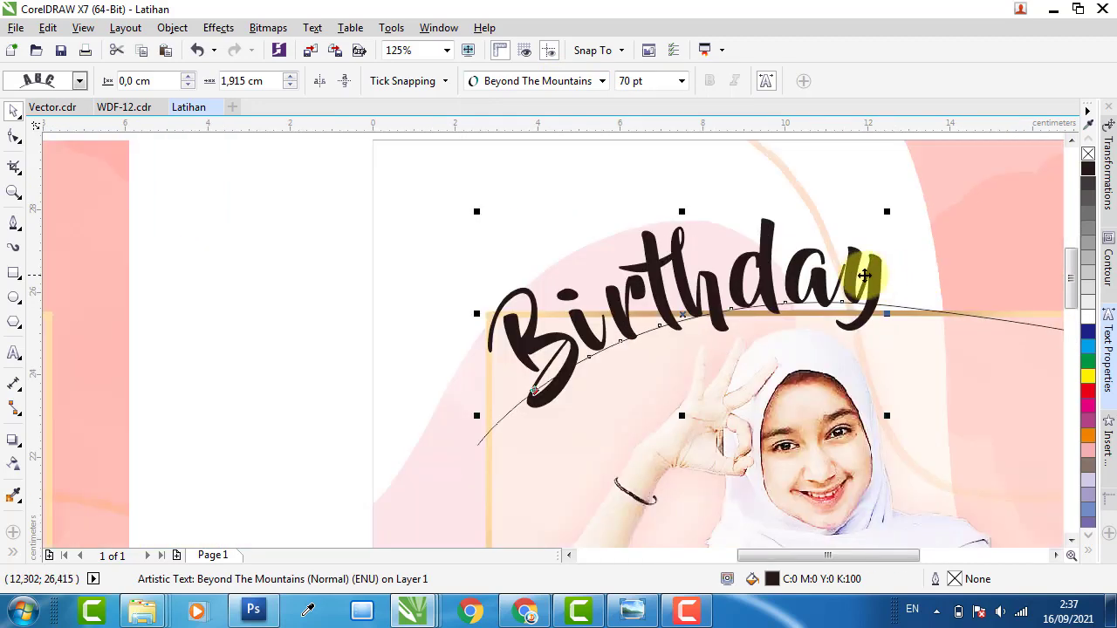
{"action": "left_click_drag", "start_coordinate": [851, 276], "coordinate": [879, 273]}
{"action": "scroll", "coordinate": [750, 307], "scroll_direction": "down", "scroll_amount": 1}
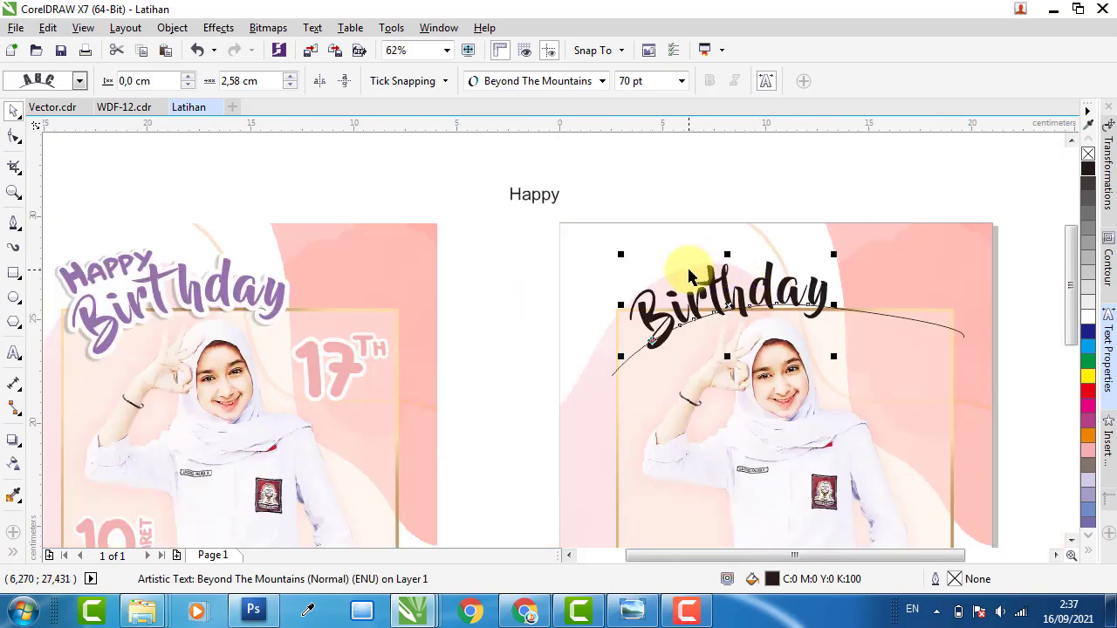
Examine the fill, outline and path settings of the Birthday lettering in the finished reference design.
{"action": "left_click", "coordinate": [240, 276]}
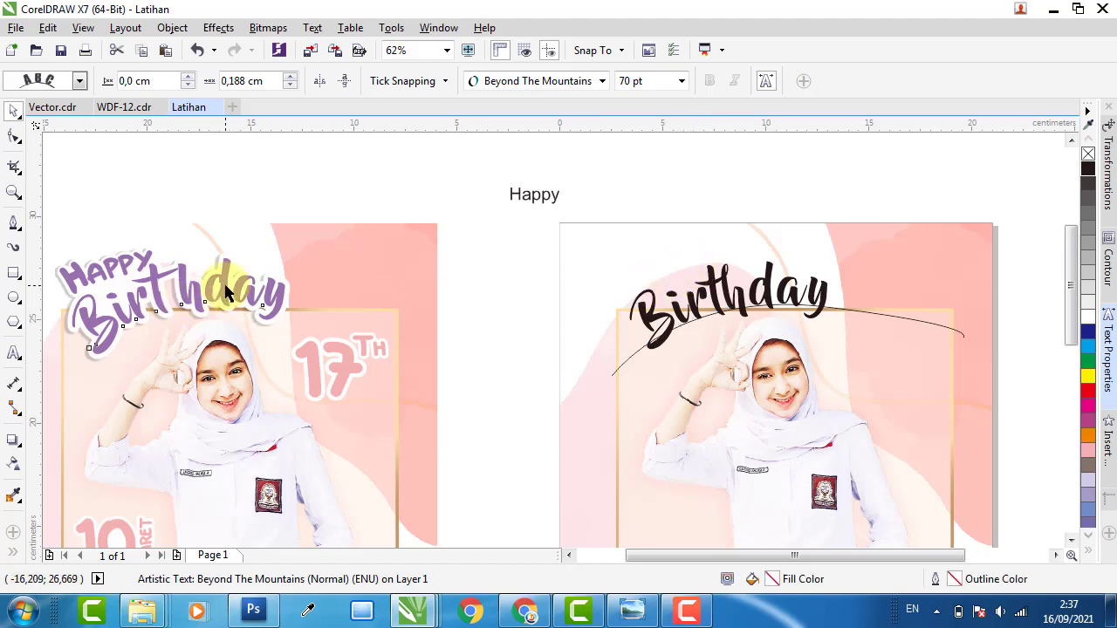
{"action": "left_click", "coordinate": [476, 168]}
{"action": "left_click", "coordinate": [222, 284]}
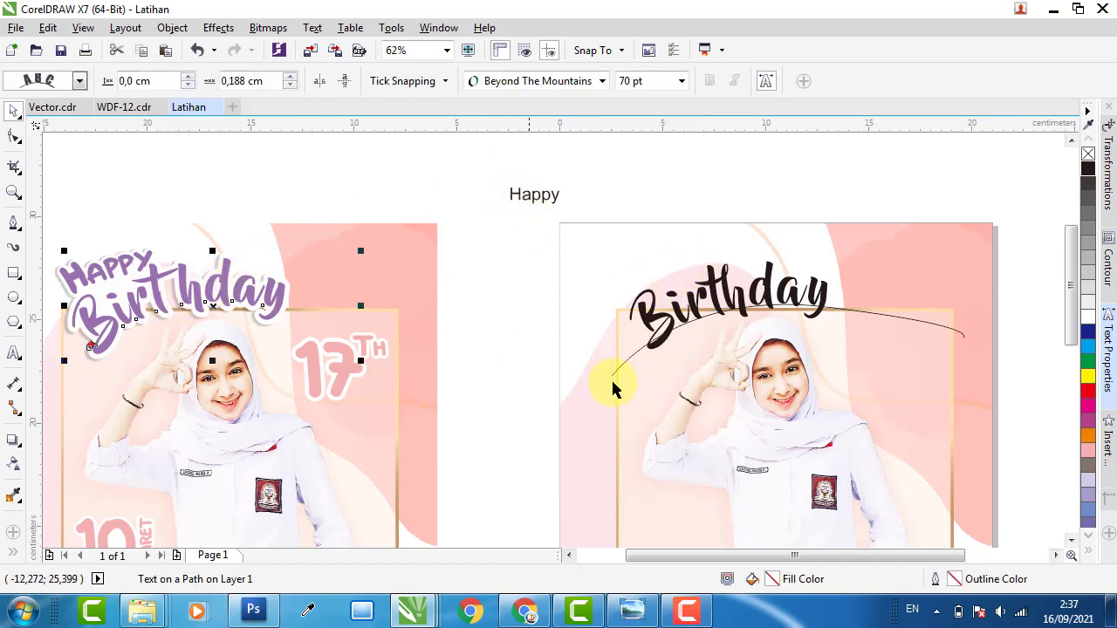
{"action": "left_click", "coordinate": [245, 296]}
{"action": "left_click", "coordinate": [200, 289]}
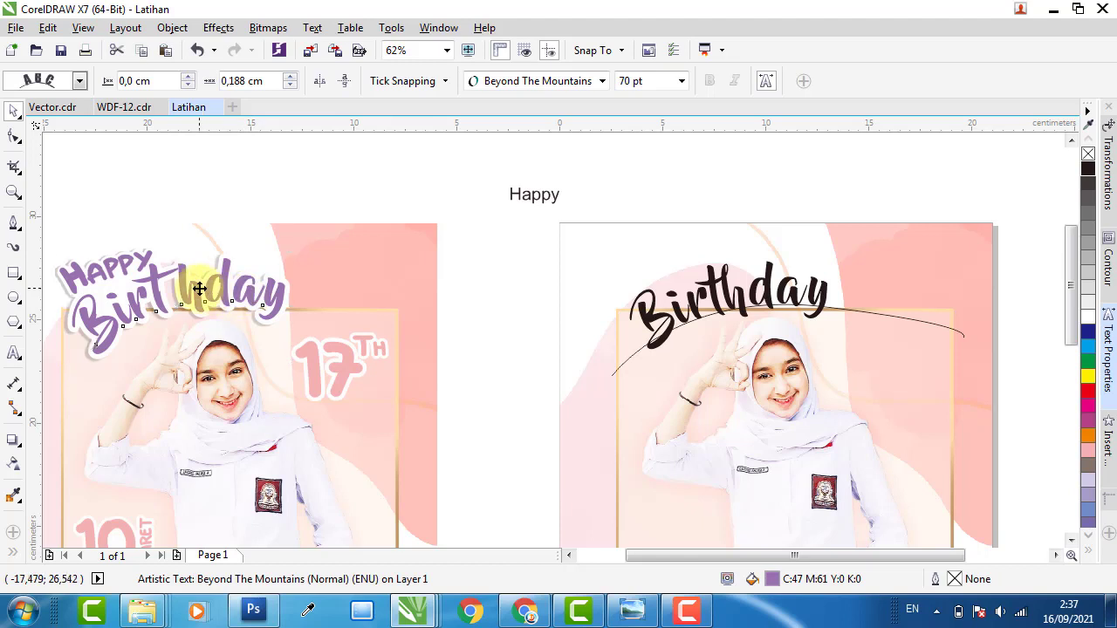
{"action": "left_click", "coordinate": [309, 174]}
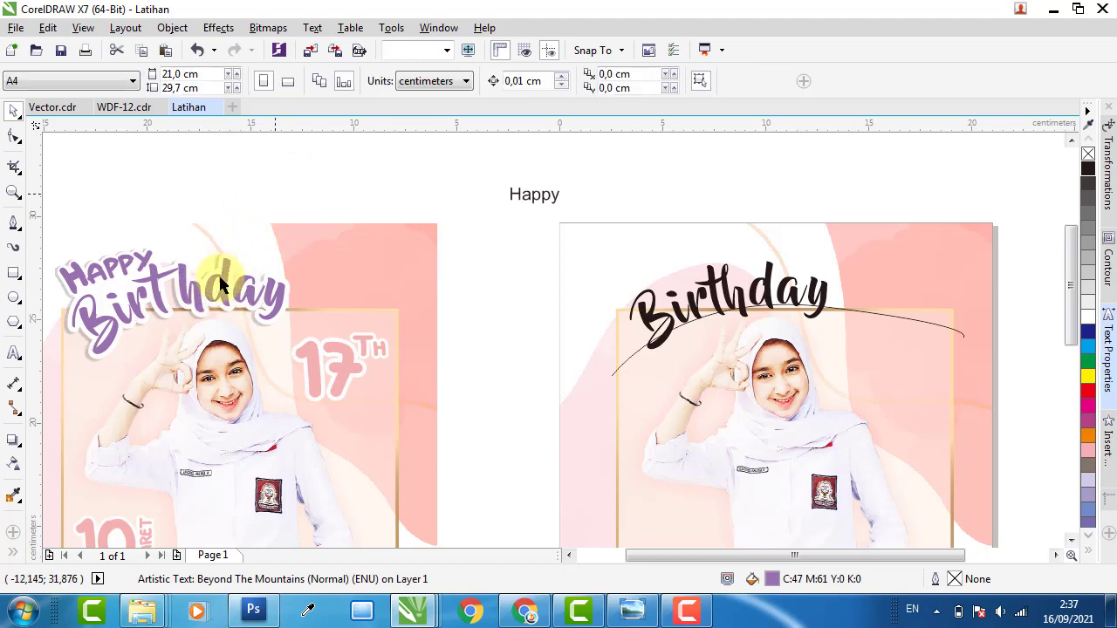
{"action": "left_click", "coordinate": [222, 281]}
{"action": "left_click", "coordinate": [233, 276]}
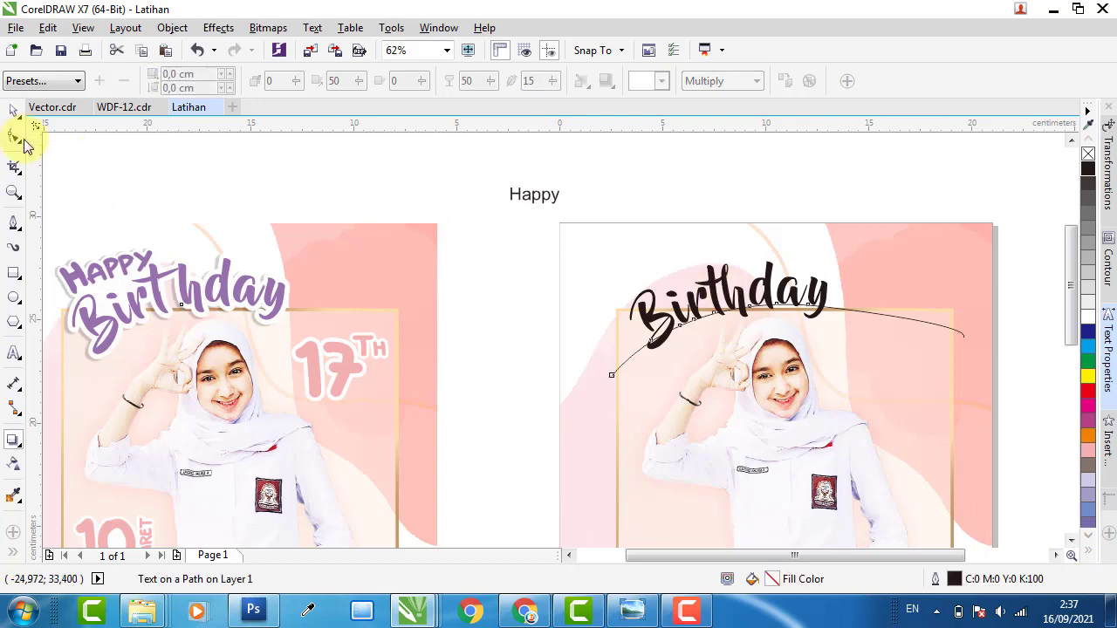
{"action": "left_click", "coordinate": [48, 107]}
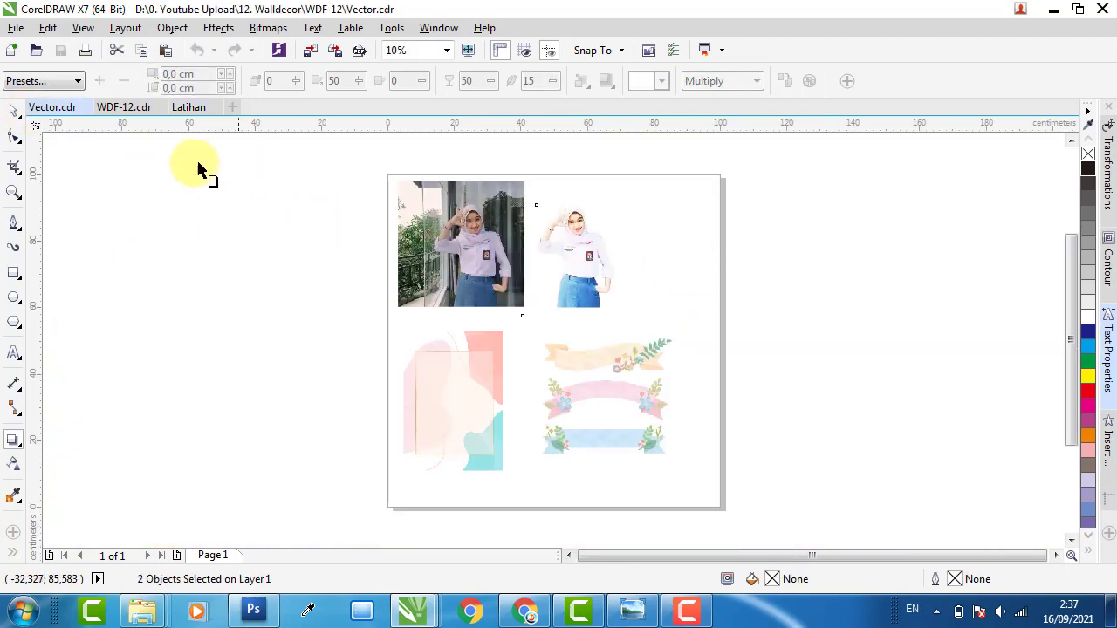
{"action": "left_click", "coordinate": [186, 106]}
{"action": "left_click", "coordinate": [48, 106]}
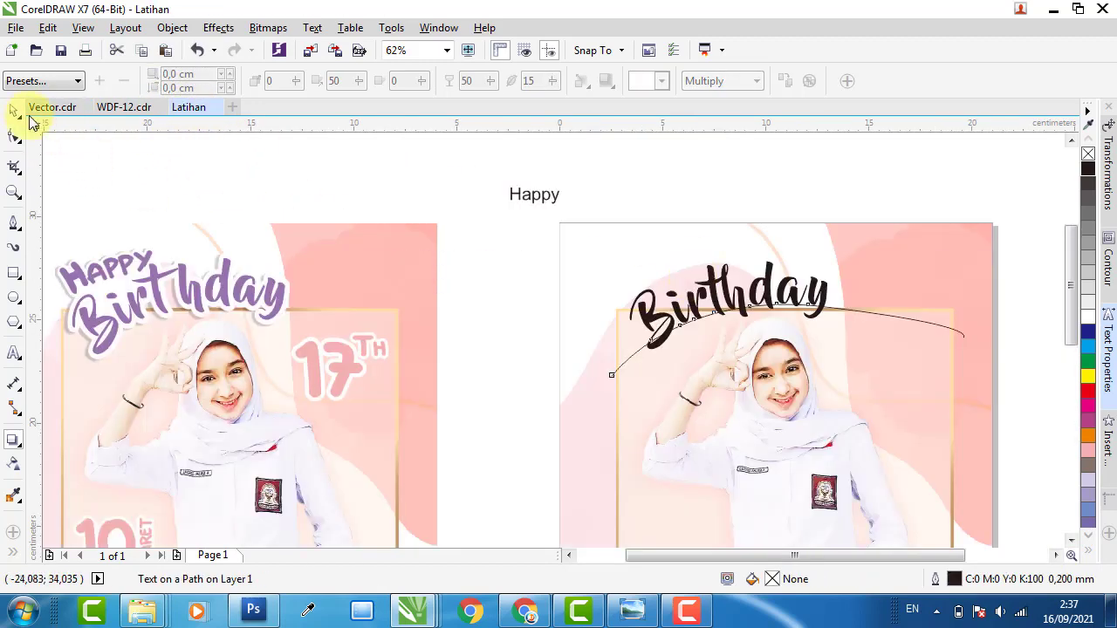
Give the Birthday text and its path a red 2.5 mm outline with rounded corners, round line caps and outside position.
{"action": "left_click", "coordinate": [13, 113]}
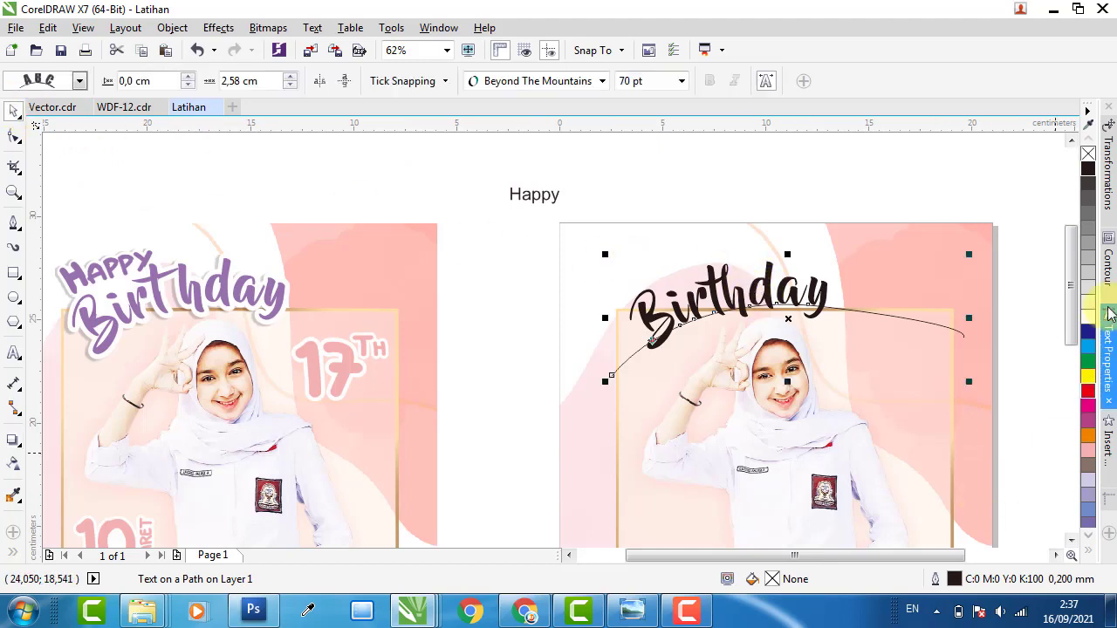
{"action": "right_click", "coordinate": [1091, 398]}
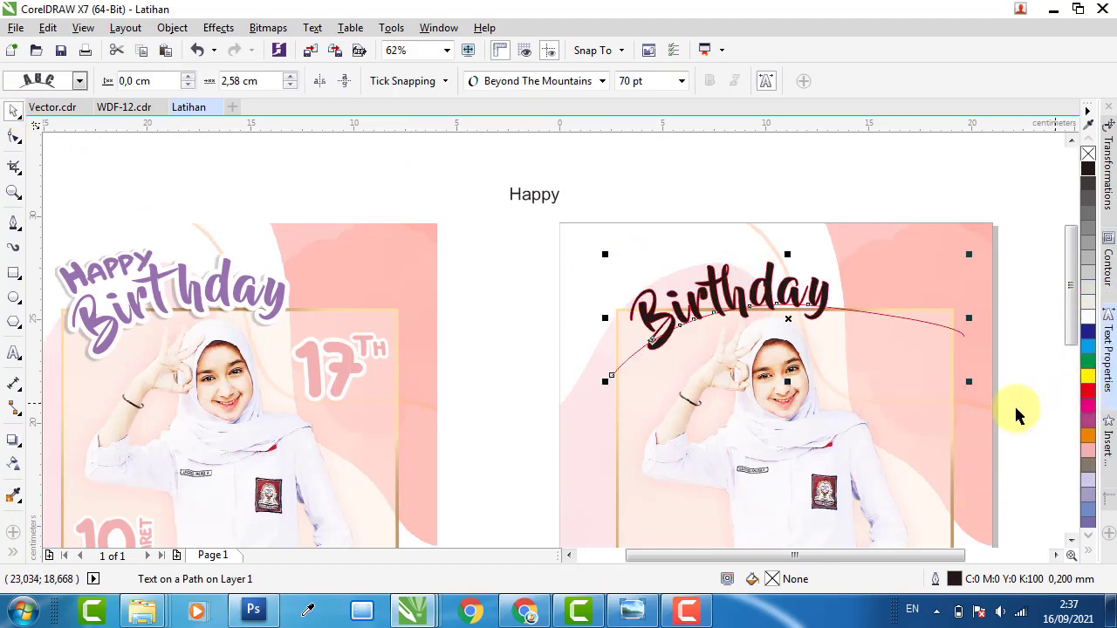
{"action": "double_click", "coordinate": [955, 579]}
{"action": "left_click", "coordinate": [446, 190]}
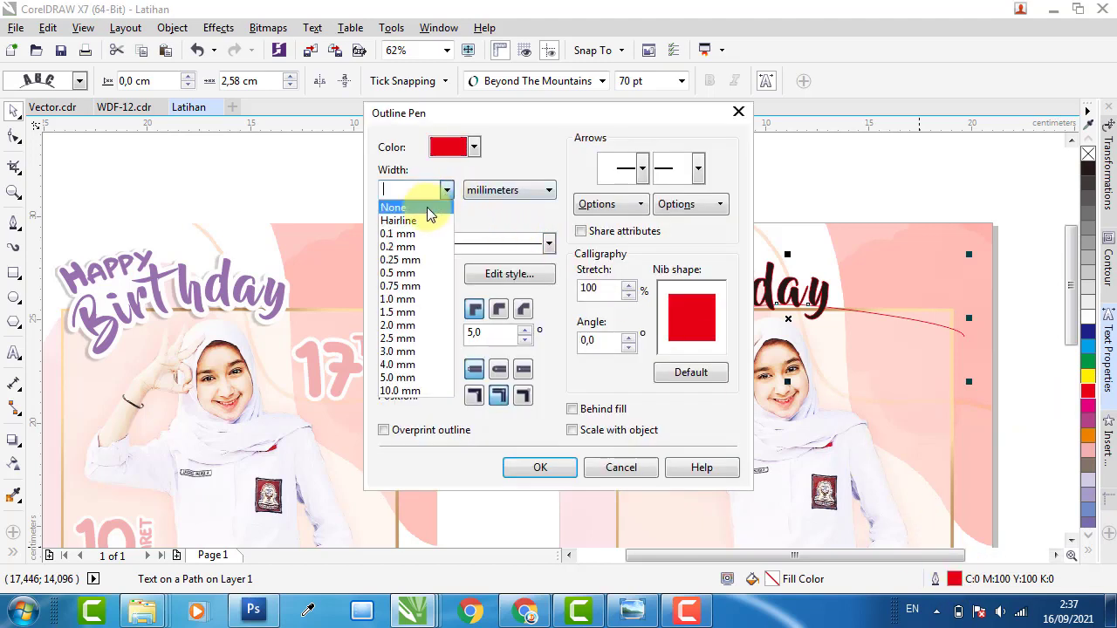
{"action": "left_click", "coordinate": [407, 338]}
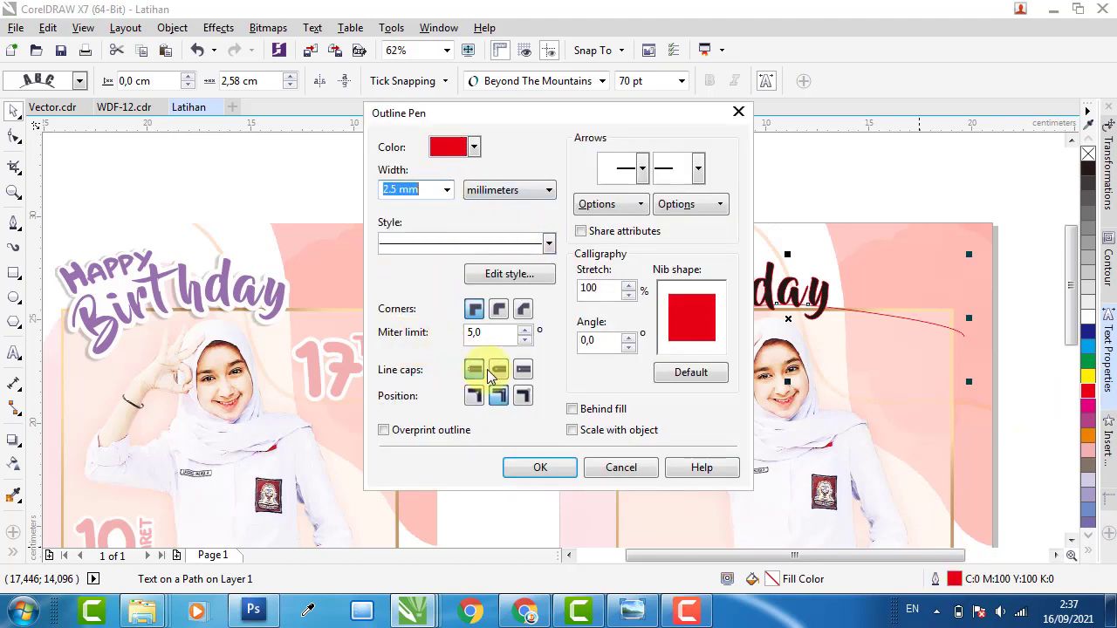
{"action": "left_click", "coordinate": [498, 308]}
{"action": "left_click", "coordinate": [498, 369]}
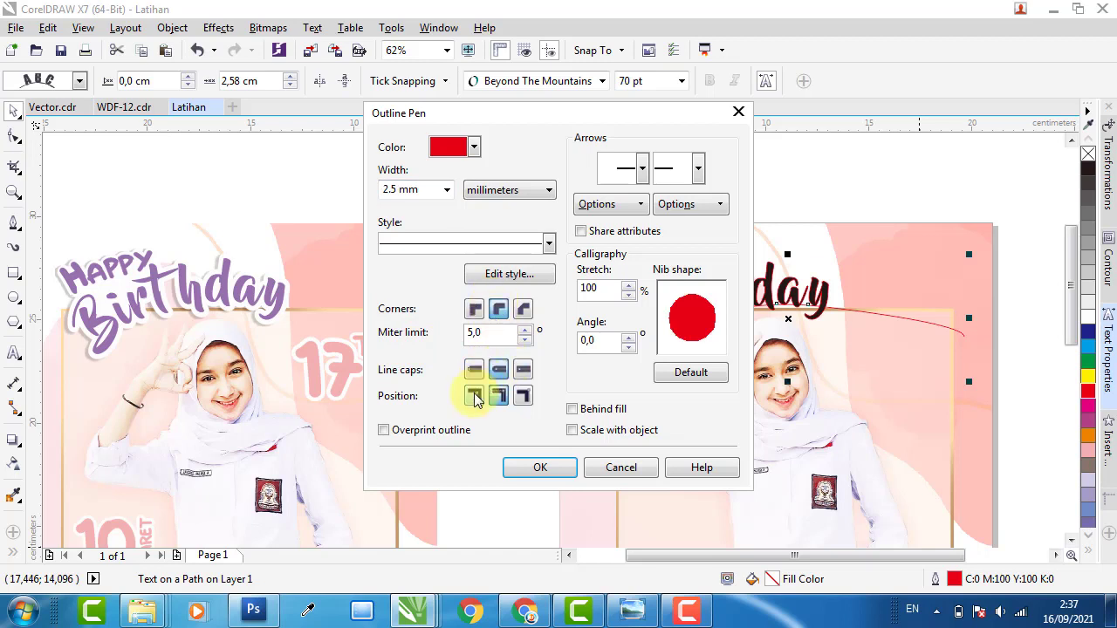
{"action": "left_click", "coordinate": [474, 395]}
{"action": "left_click", "coordinate": [541, 469]}
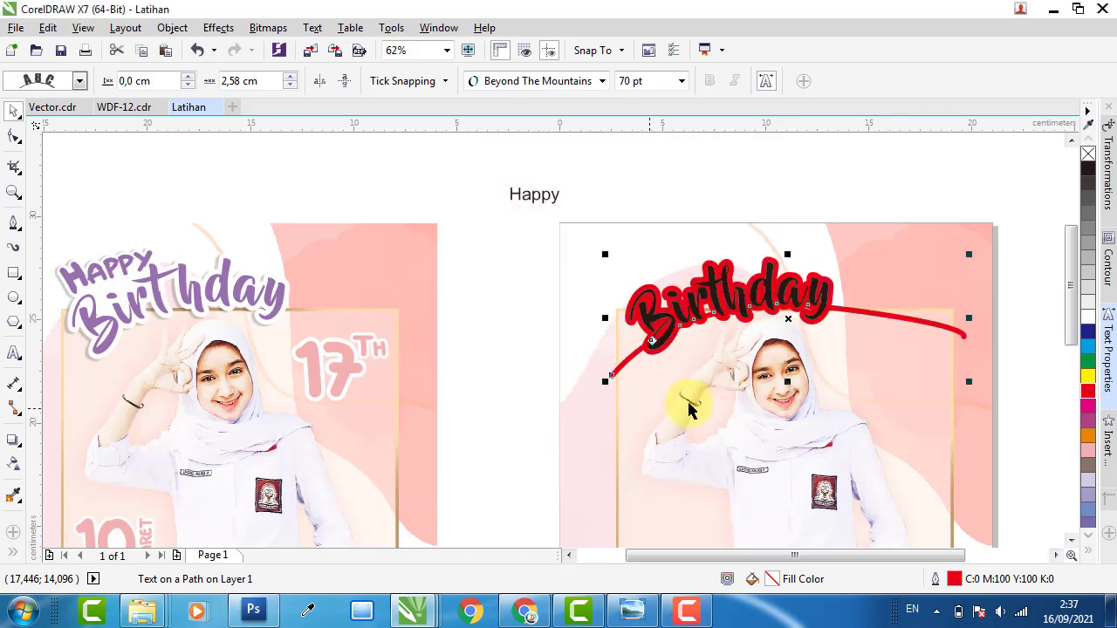
Remove the outline from the curve that carries the Birthday text.
{"action": "left_click", "coordinate": [871, 181]}
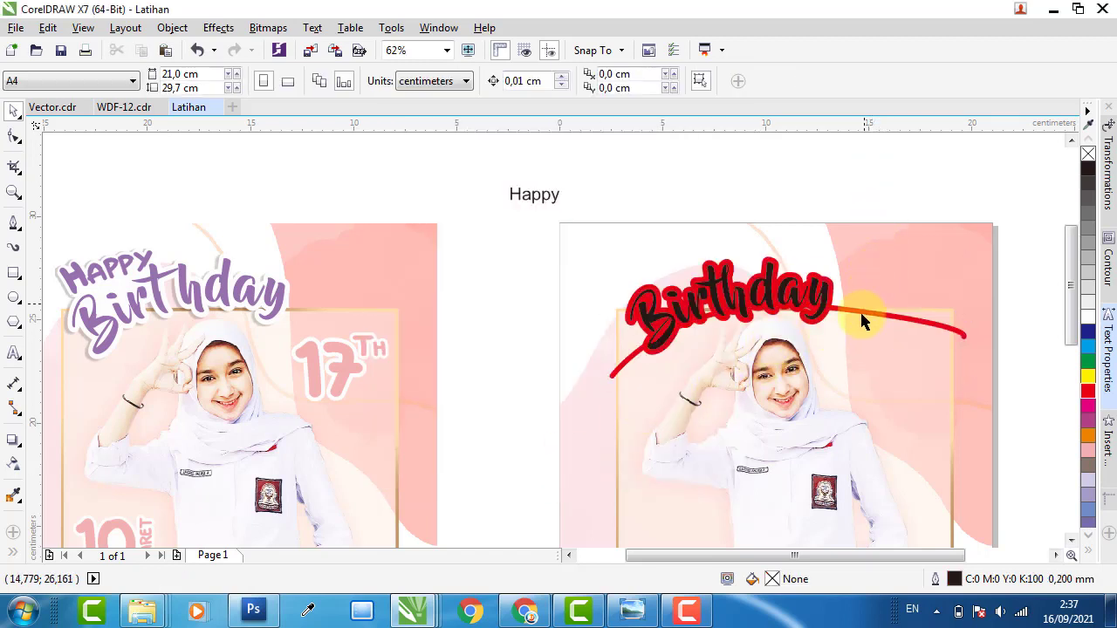
{"action": "left_click", "coordinate": [883, 316]}
{"action": "left_click", "coordinate": [885, 316]}
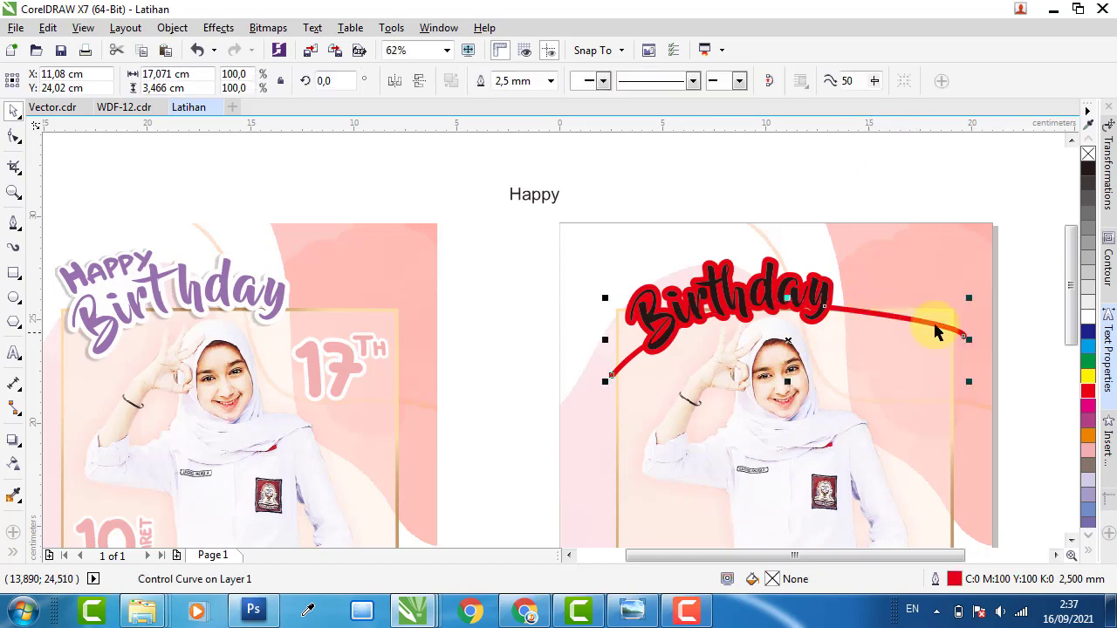
{"action": "right_click", "coordinate": [1088, 154]}
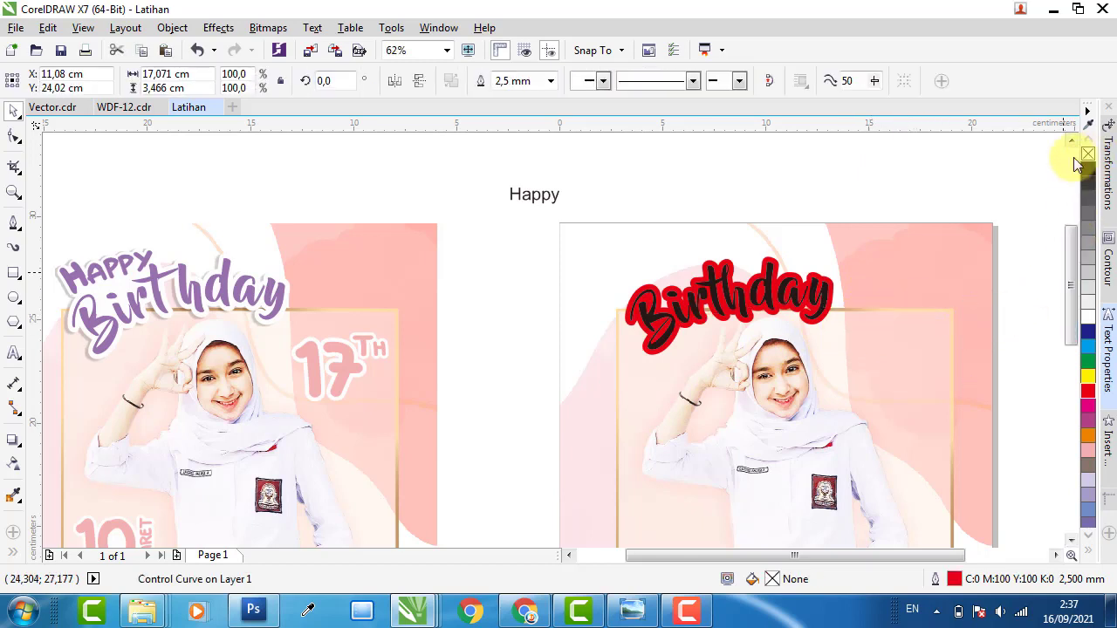
Change the outline colour of the Birthday text to white.
{"action": "left_click", "coordinate": [830, 282]}
{"action": "left_click", "coordinate": [813, 283]}
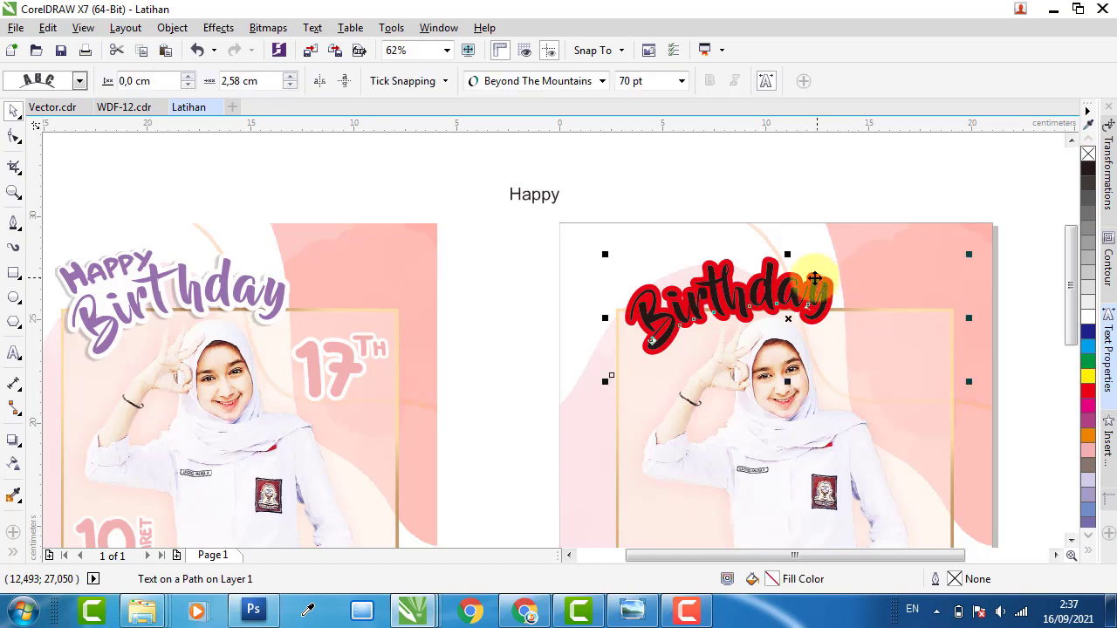
{"action": "left_click", "coordinate": [773, 285]}
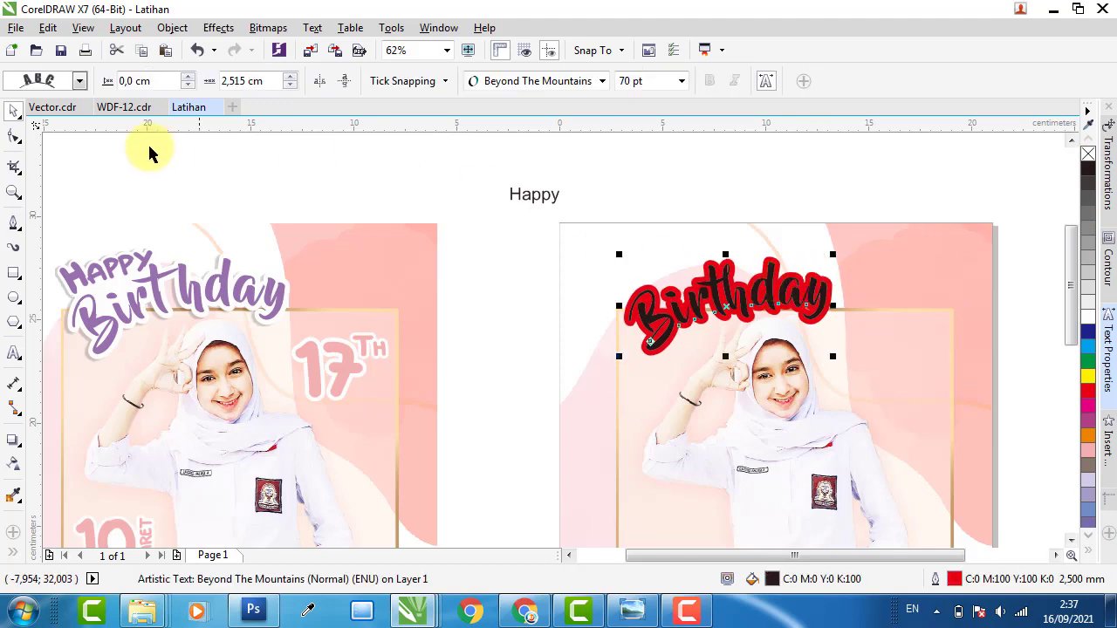
{"action": "right_click", "coordinate": [1088, 321]}
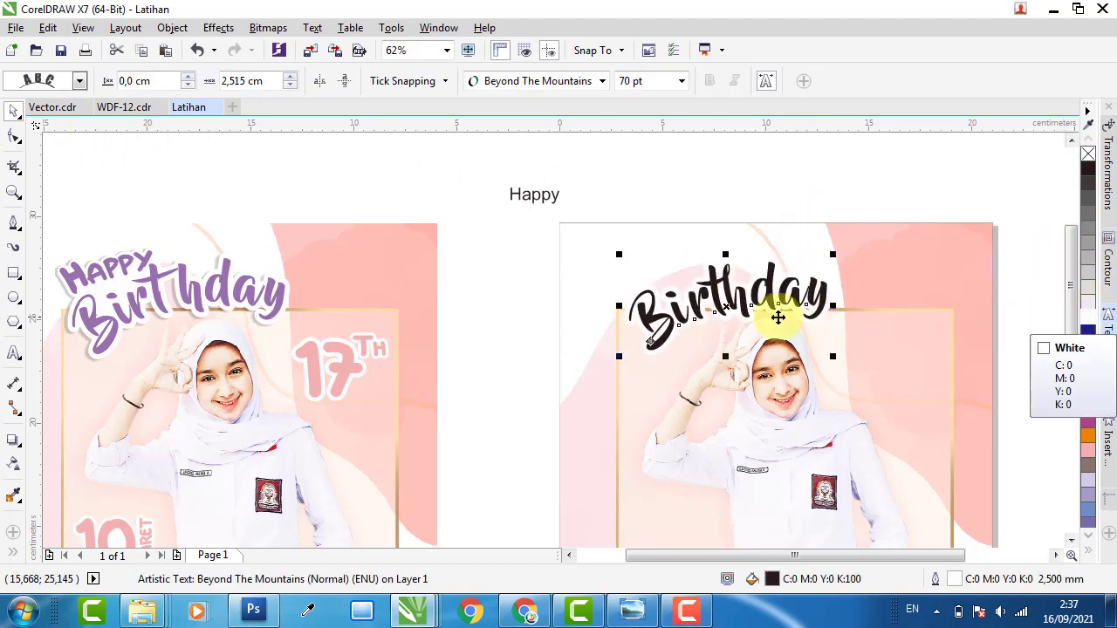
Add a preset drop shadow with opacity 22 and feathering 2 to the Birthday text, offset about -0.192 cm horizontally and -0.22 cm vertically.
{"action": "left_click", "coordinate": [13, 439]}
{"action": "left_click_drag", "start_coordinate": [714, 301], "coordinate": [661, 369]}
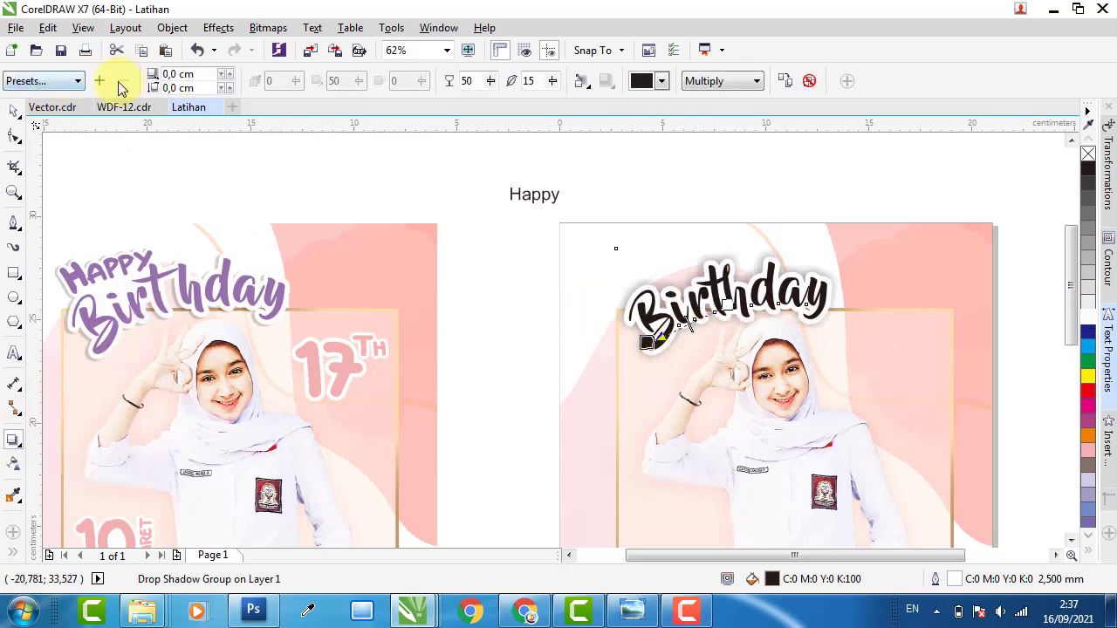
{"action": "left_click", "coordinate": [68, 81]}
{"action": "left_click", "coordinate": [39, 125]}
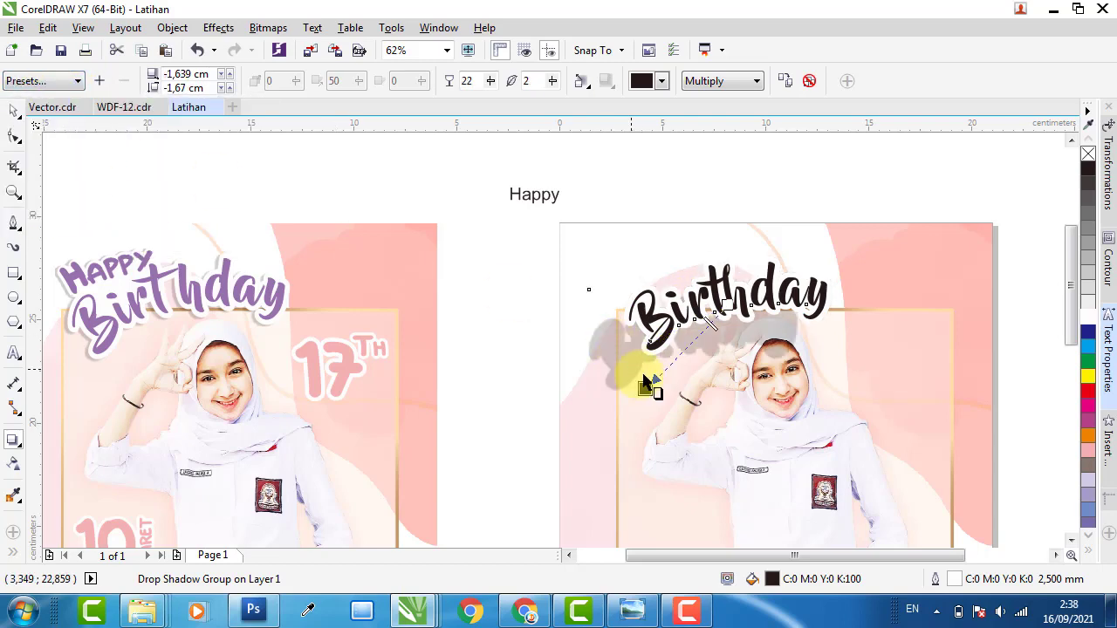
{"action": "left_click_drag", "start_coordinate": [644, 387], "coordinate": [670, 358]}
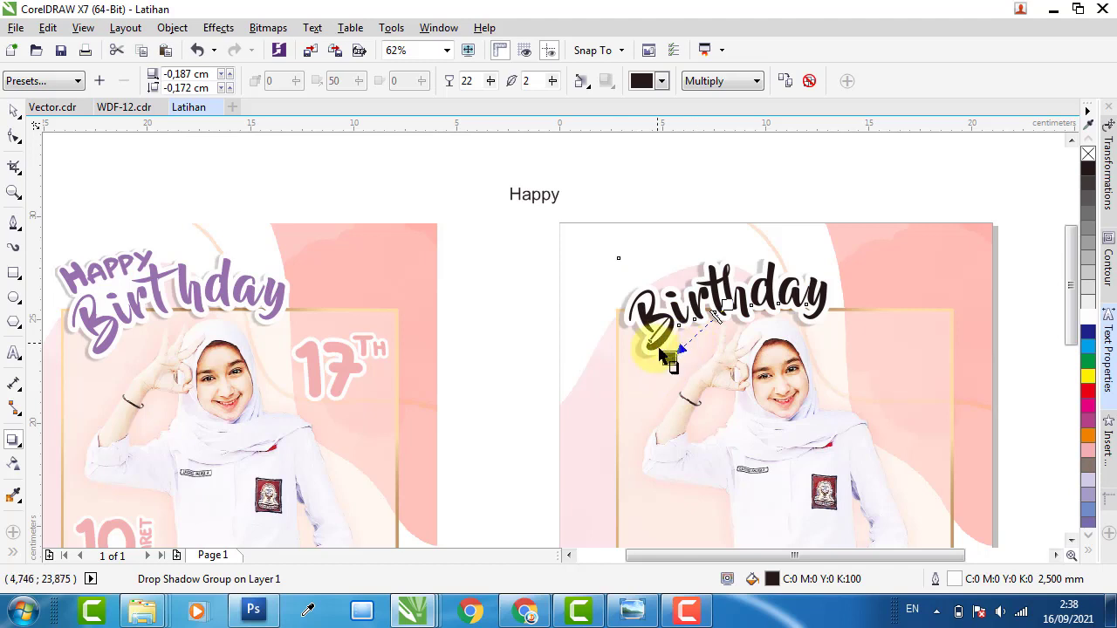
{"action": "left_click_drag", "start_coordinate": [669, 364], "coordinate": [681, 361]}
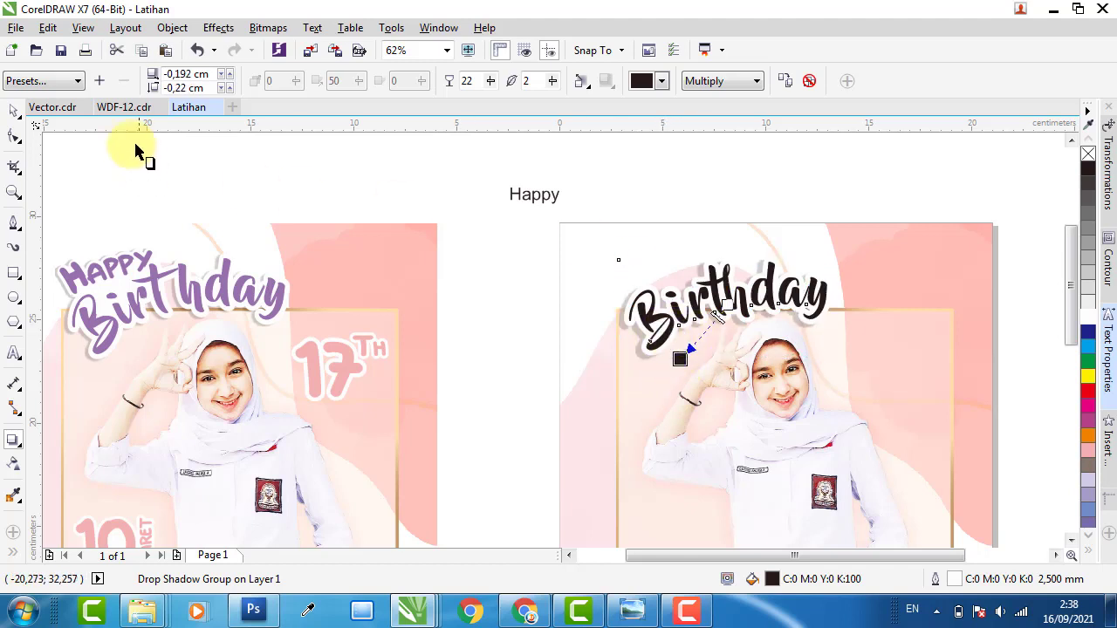
Fill the Birthday text with the purple C47 M61 Y0 K0 sampled from the reference design's Birthday lettering.
{"action": "left_click", "coordinate": [14, 110]}
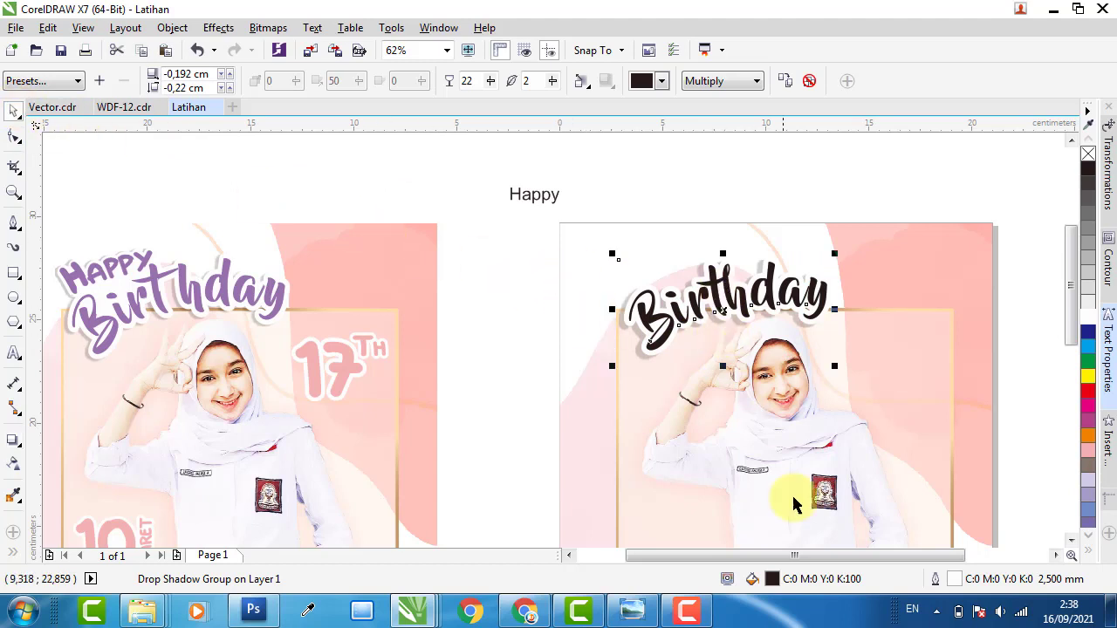
{"action": "double_click", "coordinate": [775, 580]}
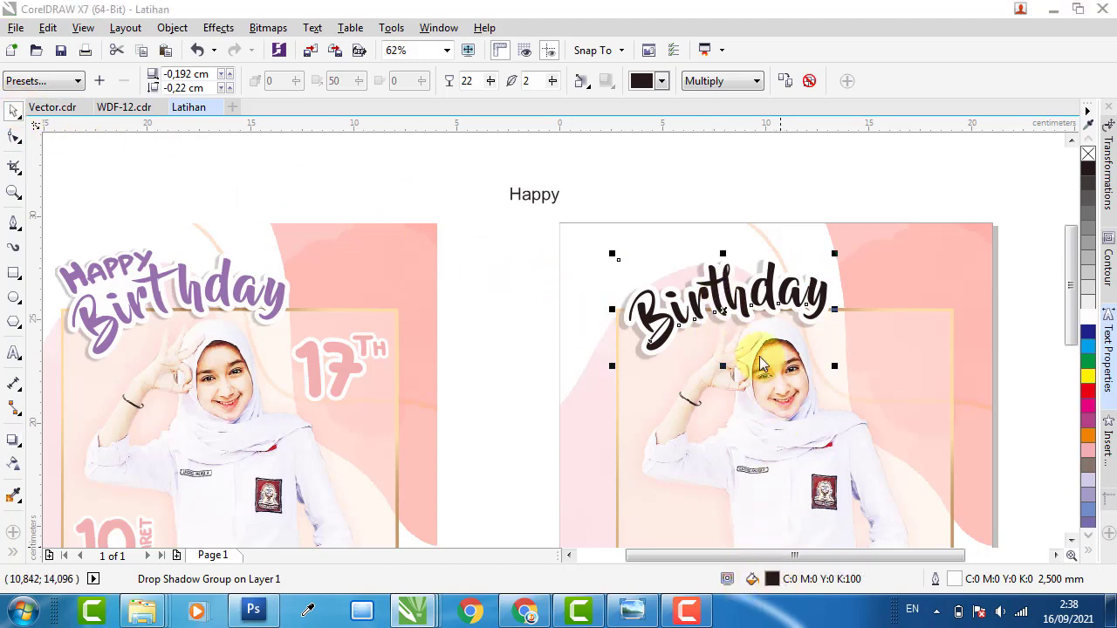
{"action": "left_click", "coordinate": [731, 218]}
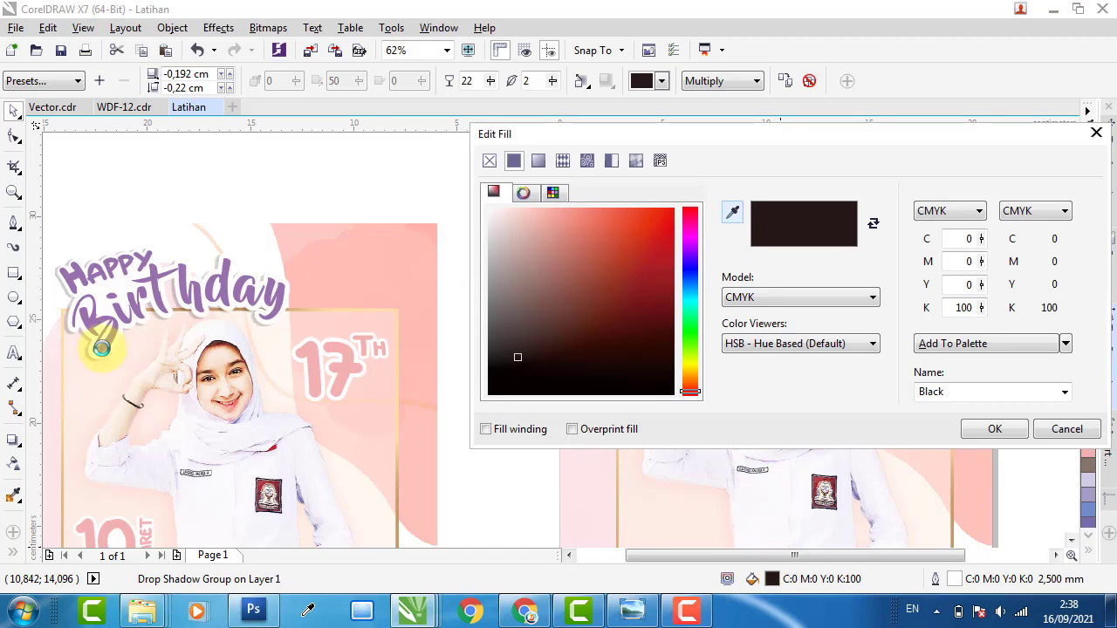
{"action": "left_click", "coordinate": [103, 333]}
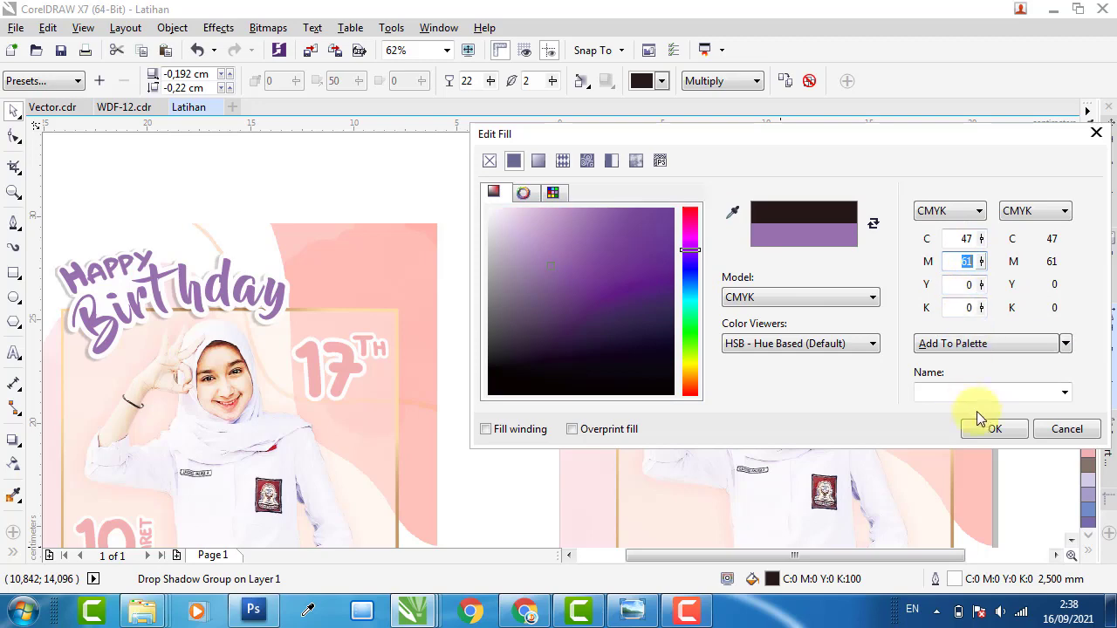
{"action": "left_click", "coordinate": [992, 428]}
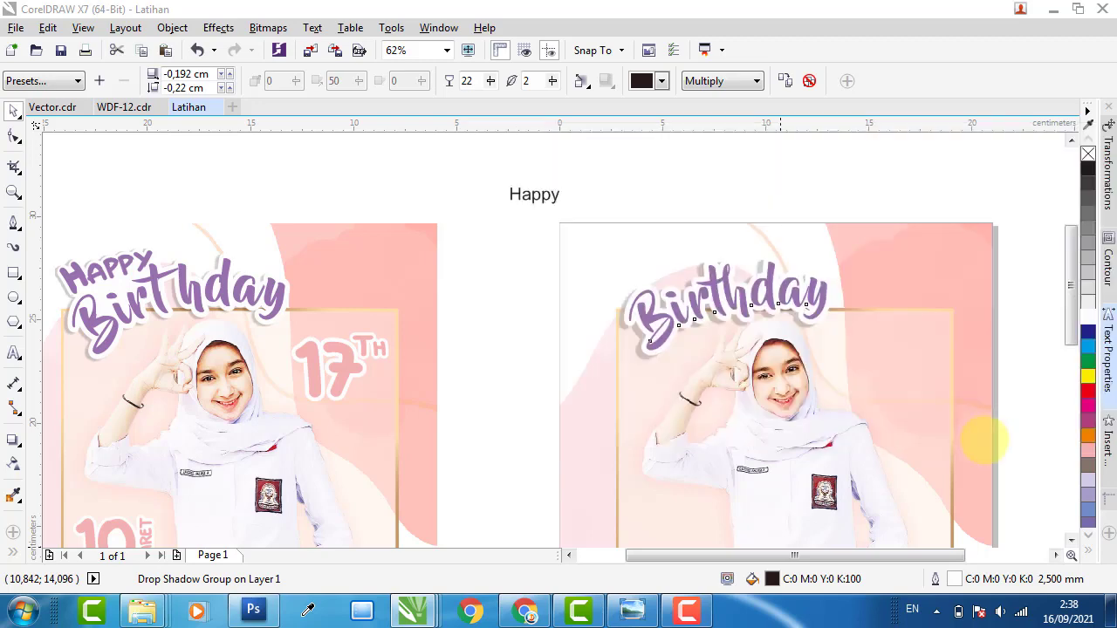
Draw a curved open path about 7.1 cm wide and 1.5 cm high arching over the start of the Birthday text on the new poster.
{"action": "left_click", "coordinate": [173, 197]}
{"action": "left_click", "coordinate": [132, 254]}
{"action": "left_click", "coordinate": [54, 226]}
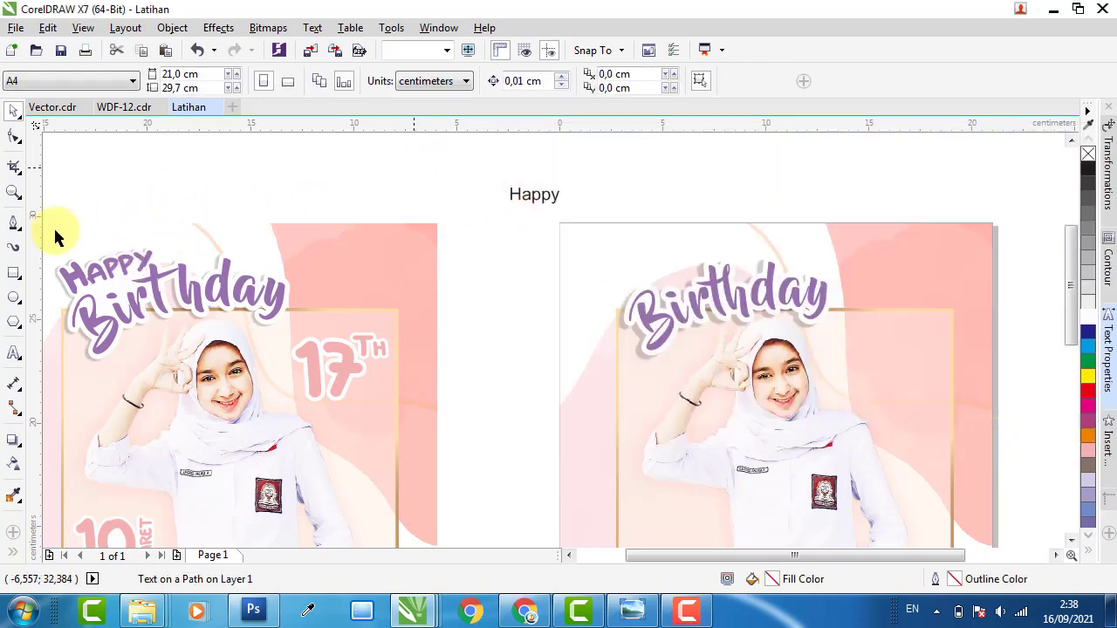
{"action": "left_click", "coordinate": [14, 222]}
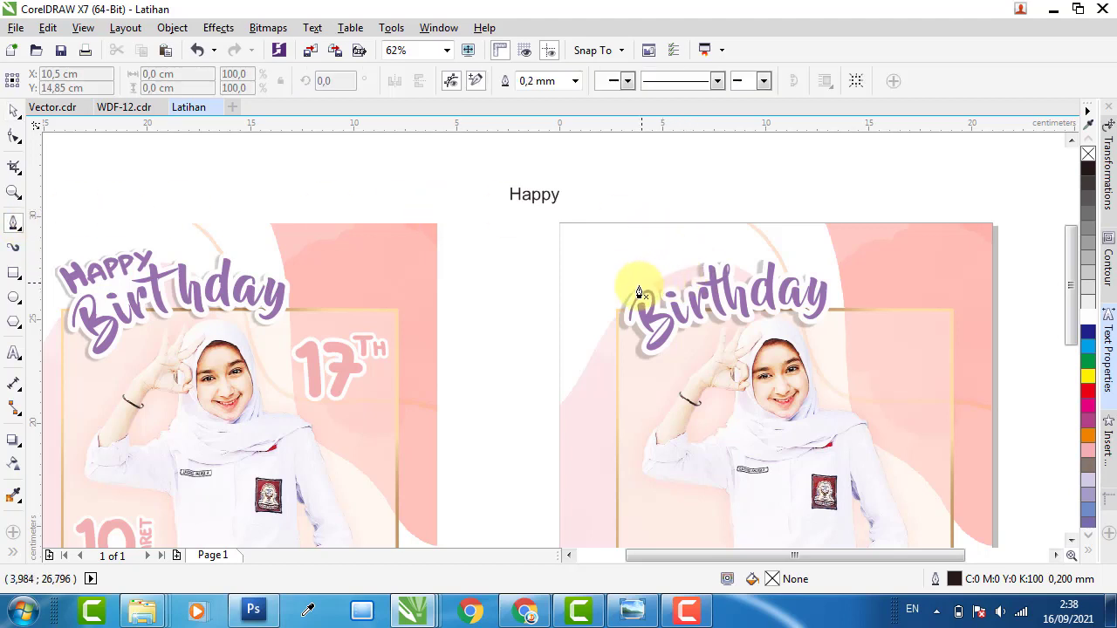
{"action": "left_click", "coordinate": [637, 293]}
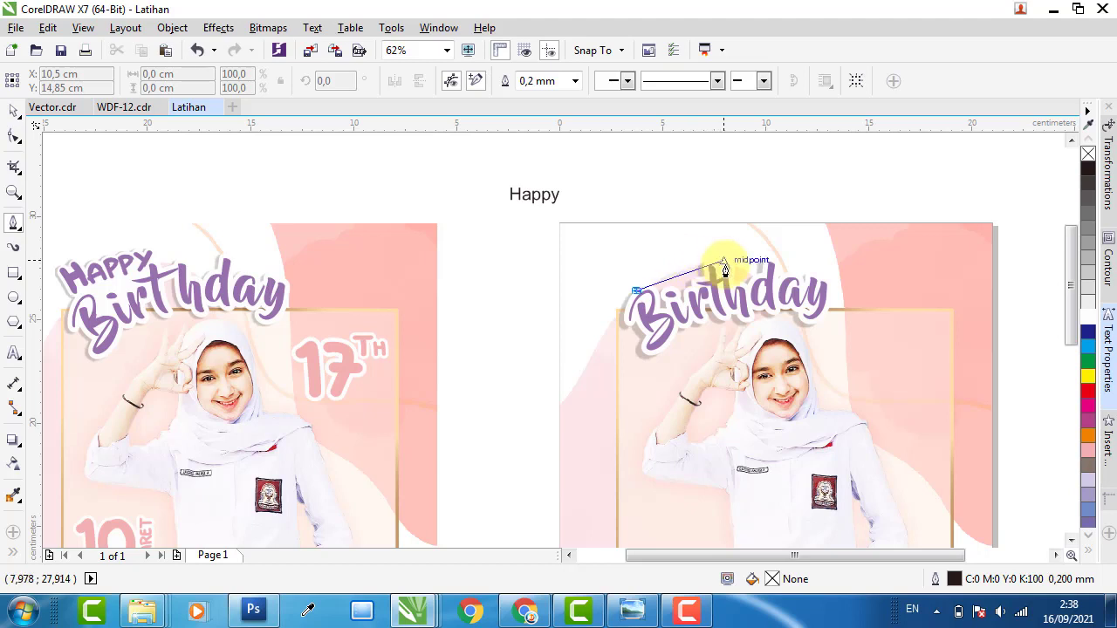
{"action": "left_click_drag", "start_coordinate": [725, 261], "coordinate": [781, 255]}
{"action": "left_click", "coordinate": [785, 259]}
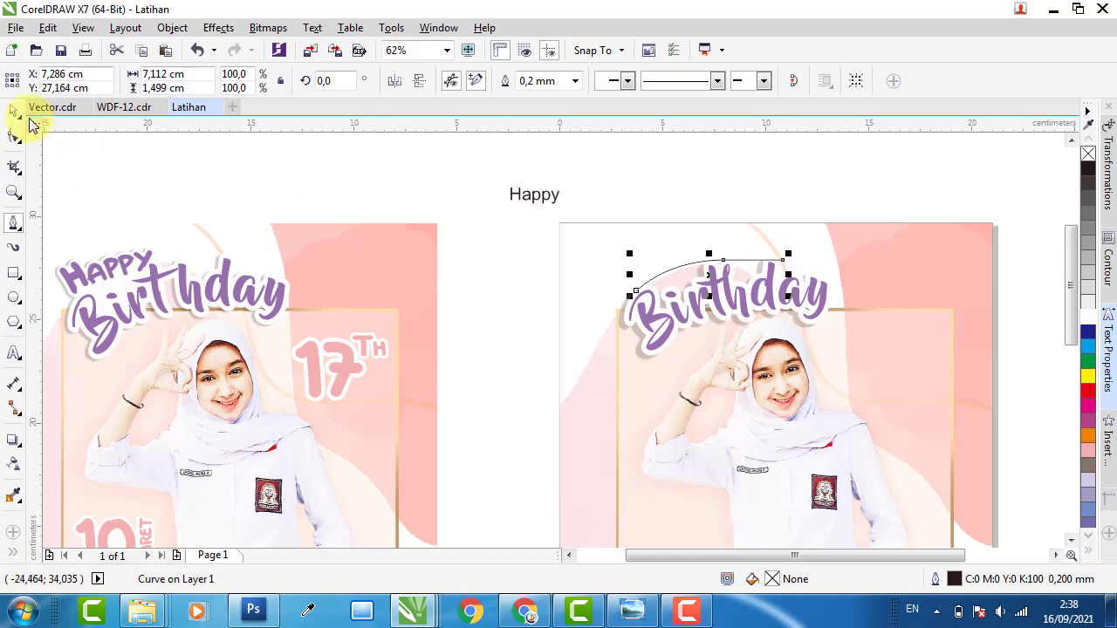
Cut the Happy text and paste it onto the new curve above the Birthday text.
{"action": "left_click", "coordinate": [14, 111]}
{"action": "left_click", "coordinate": [534, 196]}
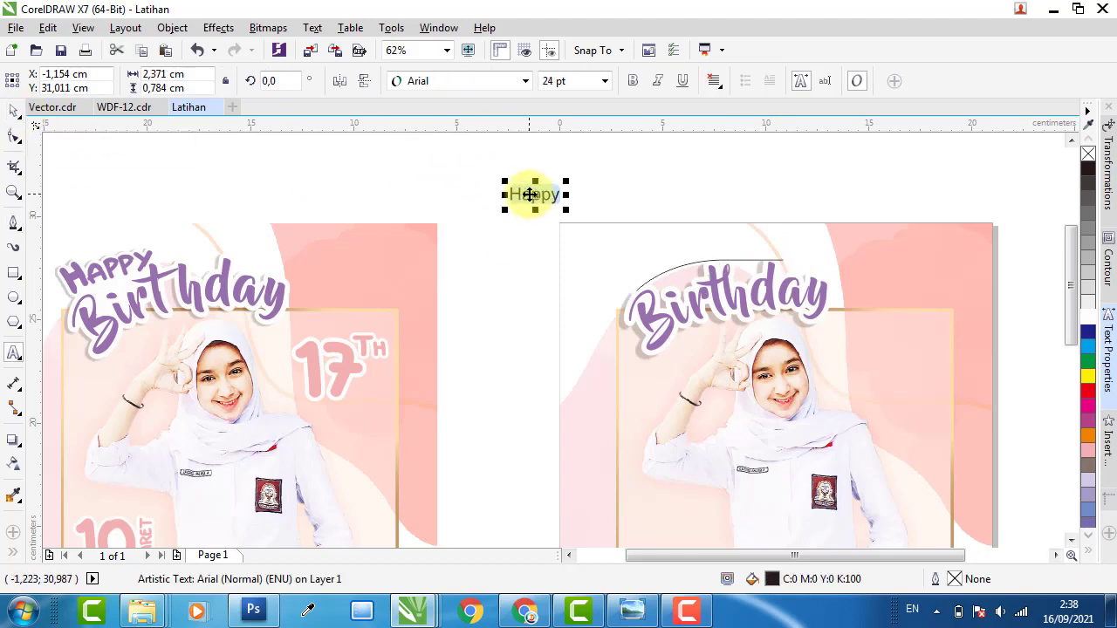
{"action": "key", "text": "ctrl+x"}
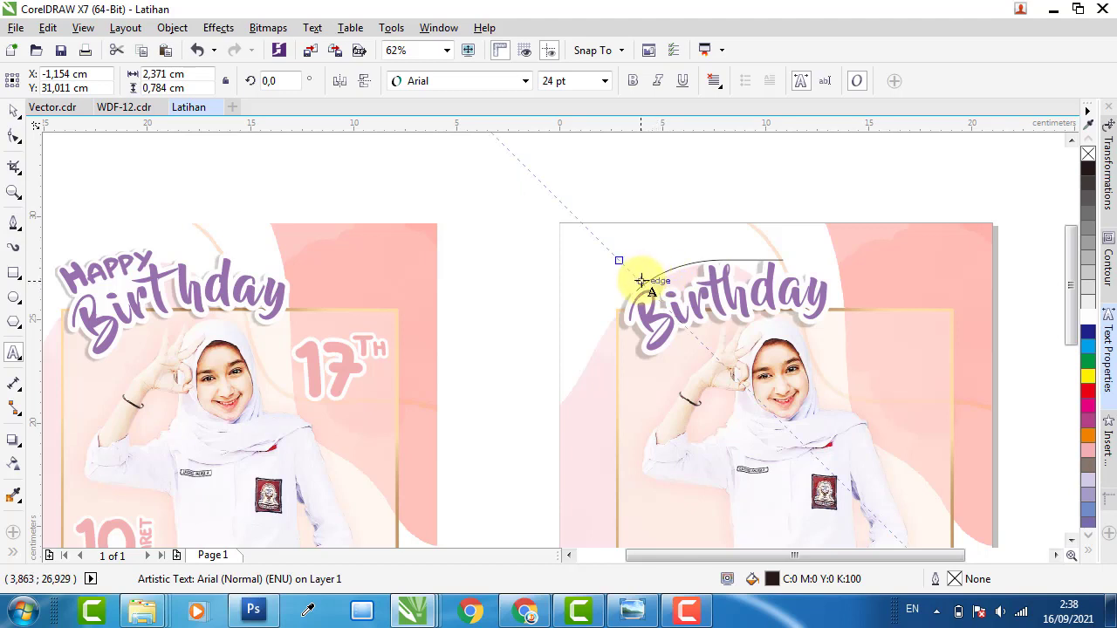
{"action": "left_click", "coordinate": [641, 281]}
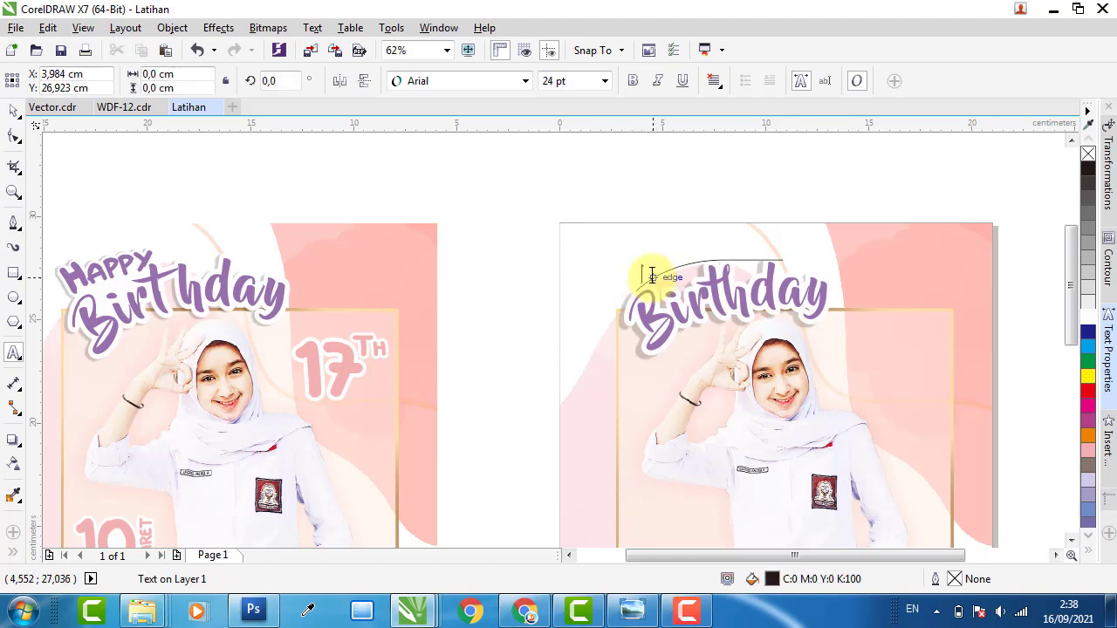
{"action": "left_click", "coordinate": [654, 274]}
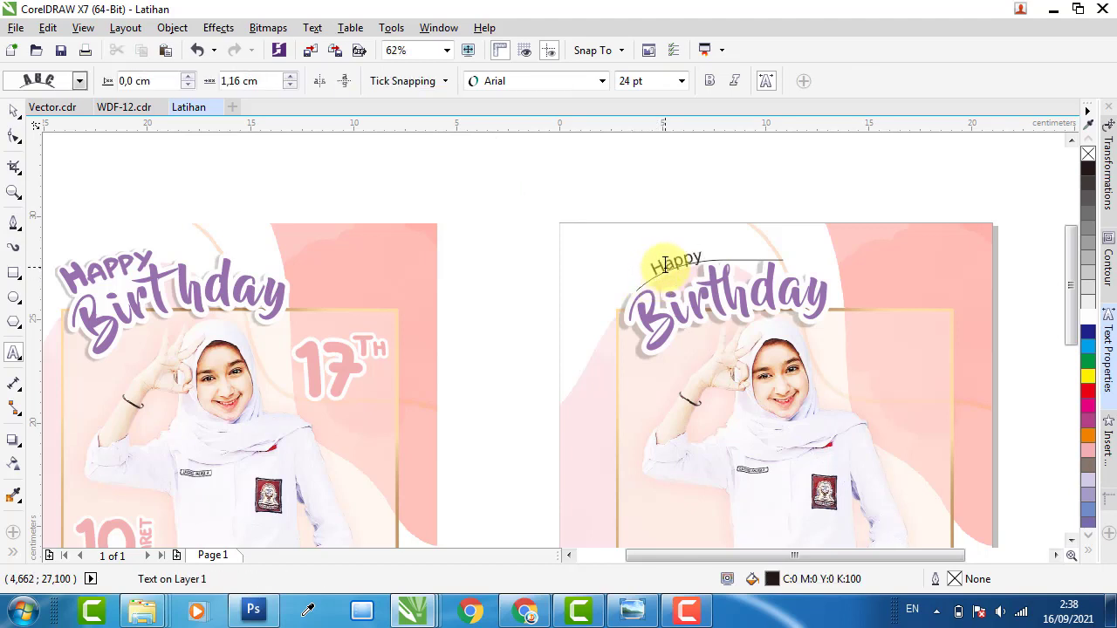
{"action": "key", "text": "Escape"}
Change the font of the curved Happy text to DORAEMON.
{"action": "left_click", "coordinate": [15, 111]}
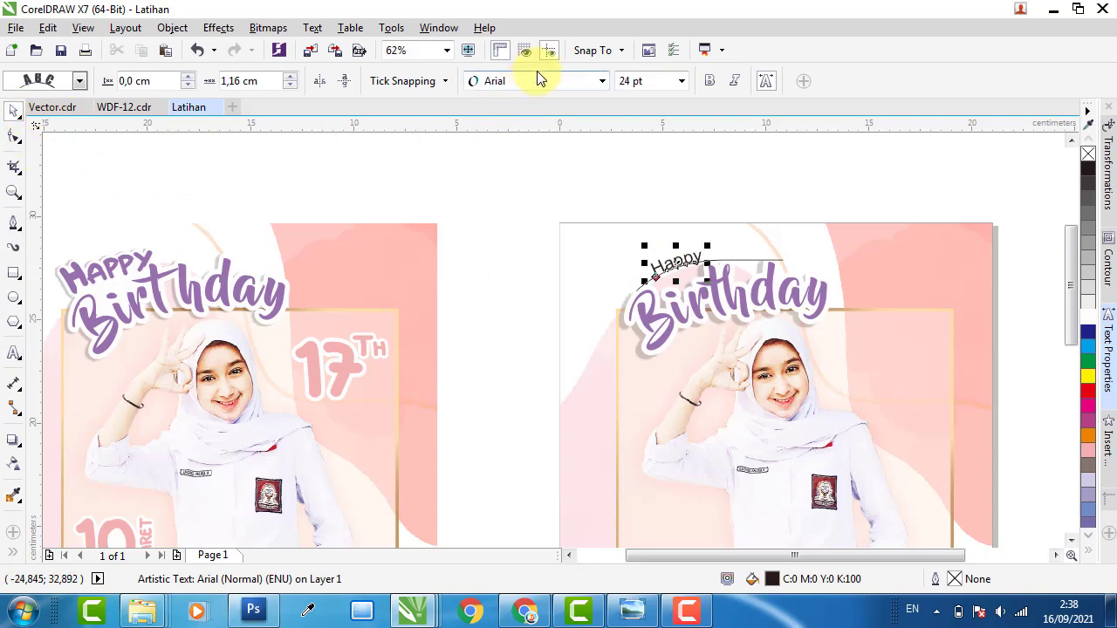
{"action": "left_click", "coordinate": [539, 80]}
{"action": "left_click", "coordinate": [532, 119]}
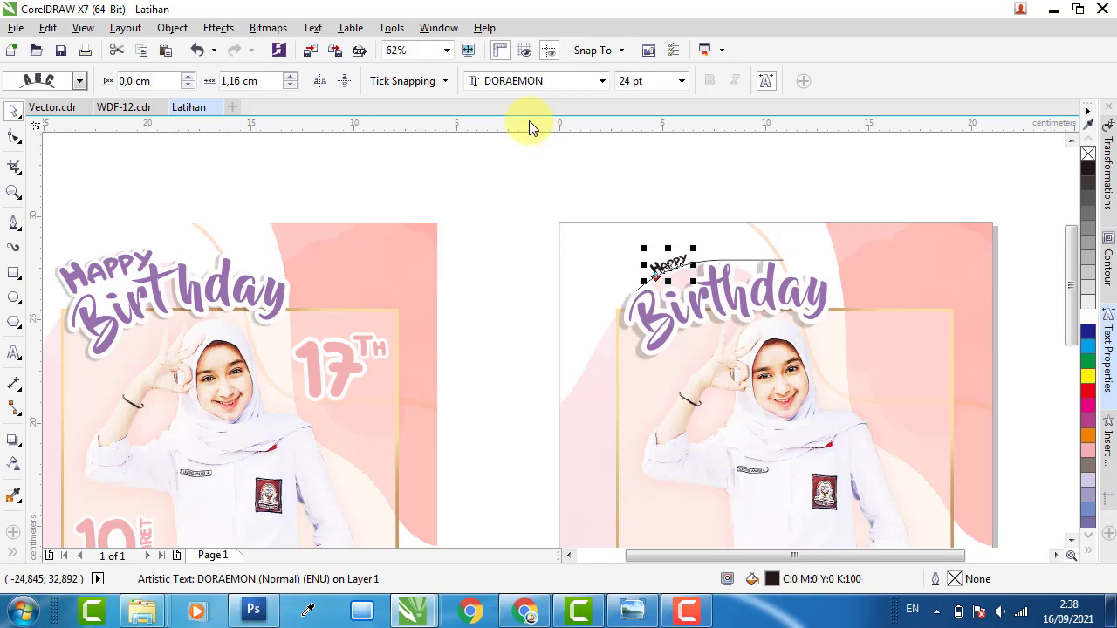
Set the Happy text to 56 pt, guided by the reference lettering's size, and slide it along its curve to a 0.376 cm offset.
{"action": "left_click", "coordinate": [138, 253]}
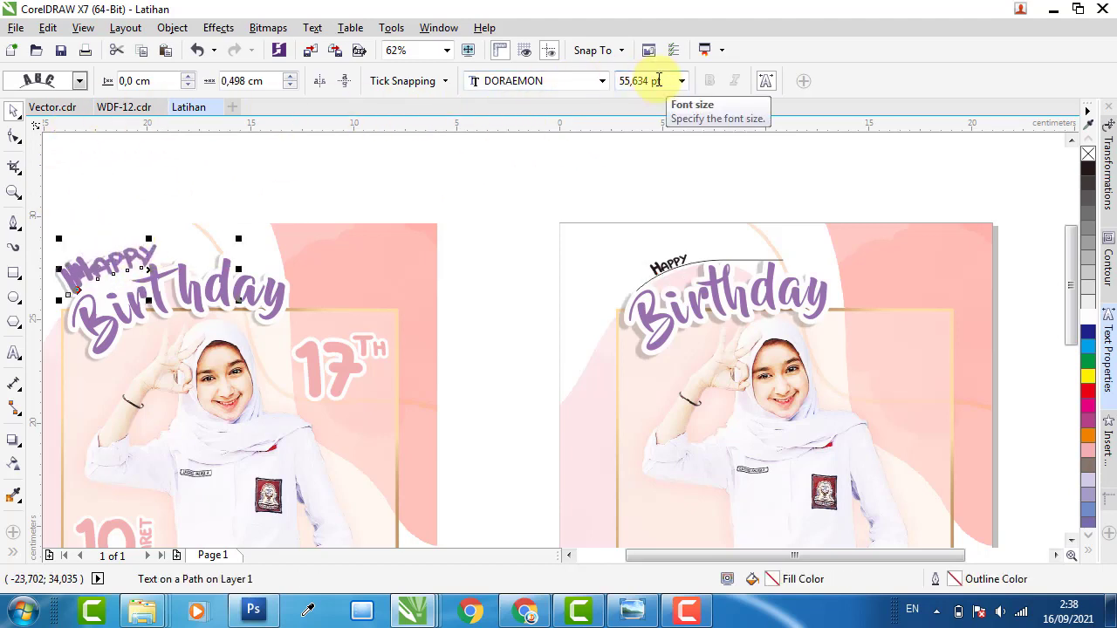
{"action": "left_click", "coordinate": [689, 258]}
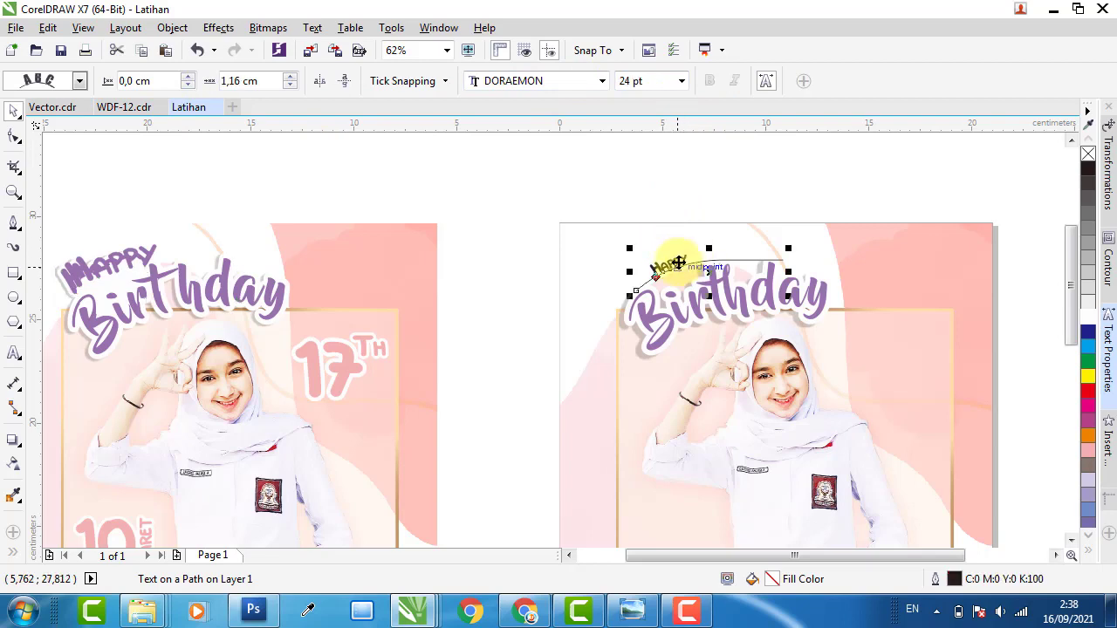
{"action": "left_click", "coordinate": [679, 261]}
{"action": "left_click", "coordinate": [679, 260]}
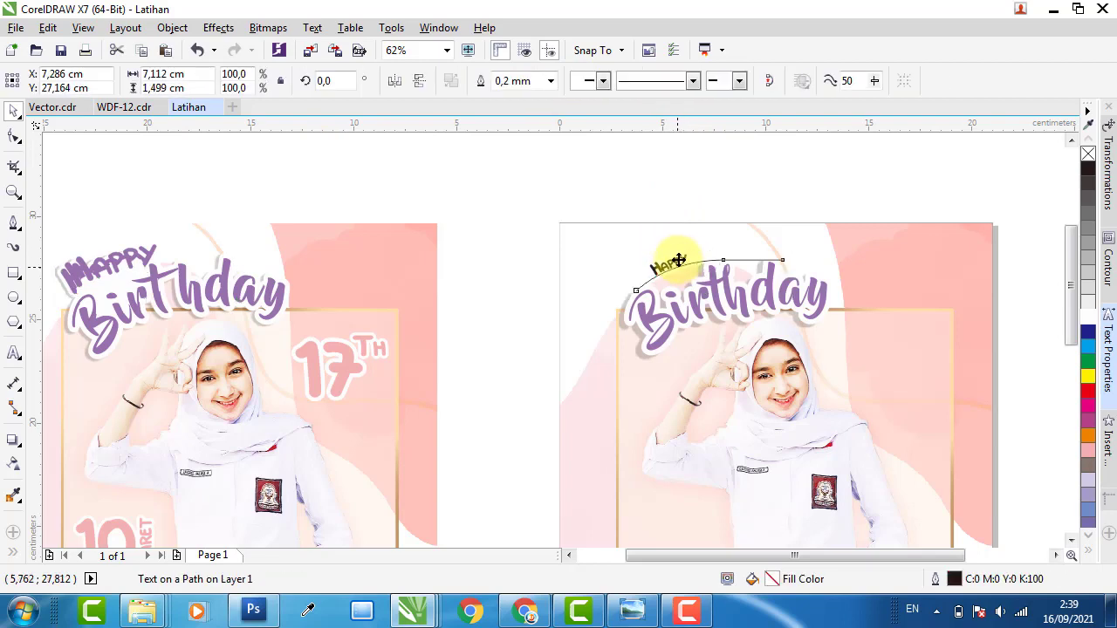
{"action": "scroll", "coordinate": [681, 259], "scroll_direction": "up", "scroll_amount": 1}
{"action": "left_click", "coordinate": [679, 260]}
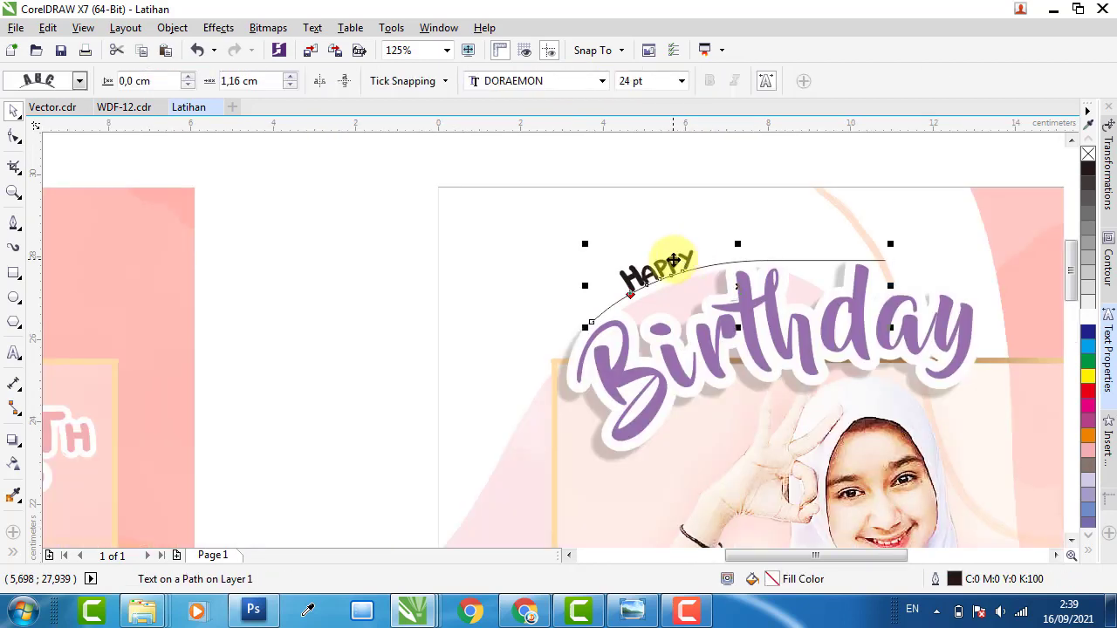
{"action": "left_click", "coordinate": [673, 260]}
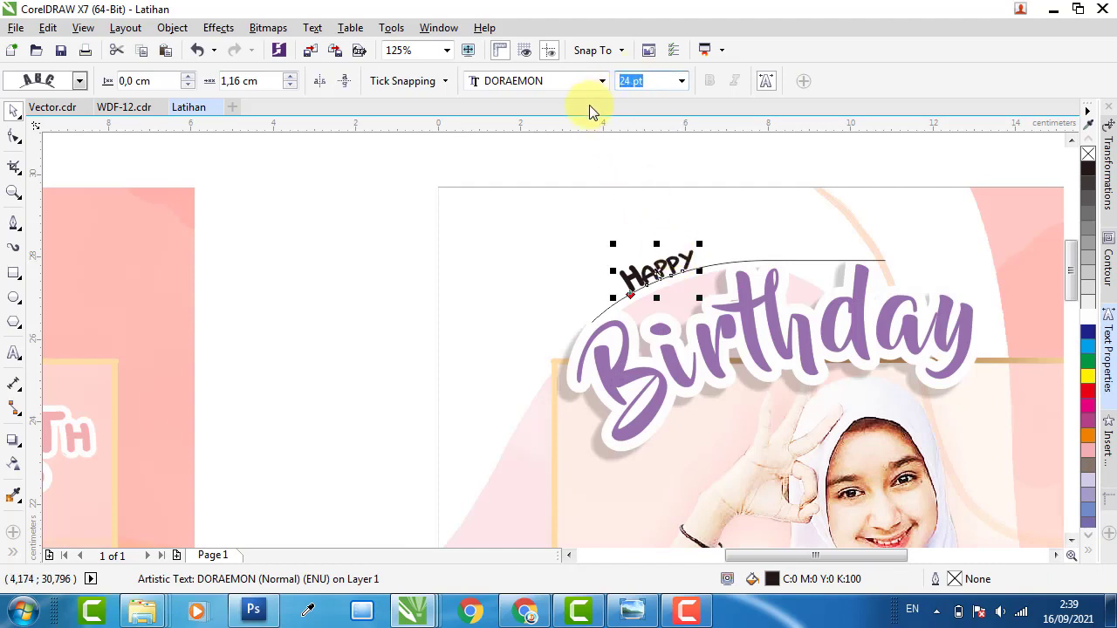
{"action": "type", "text": "56"}
{"action": "key", "text": "Return"}
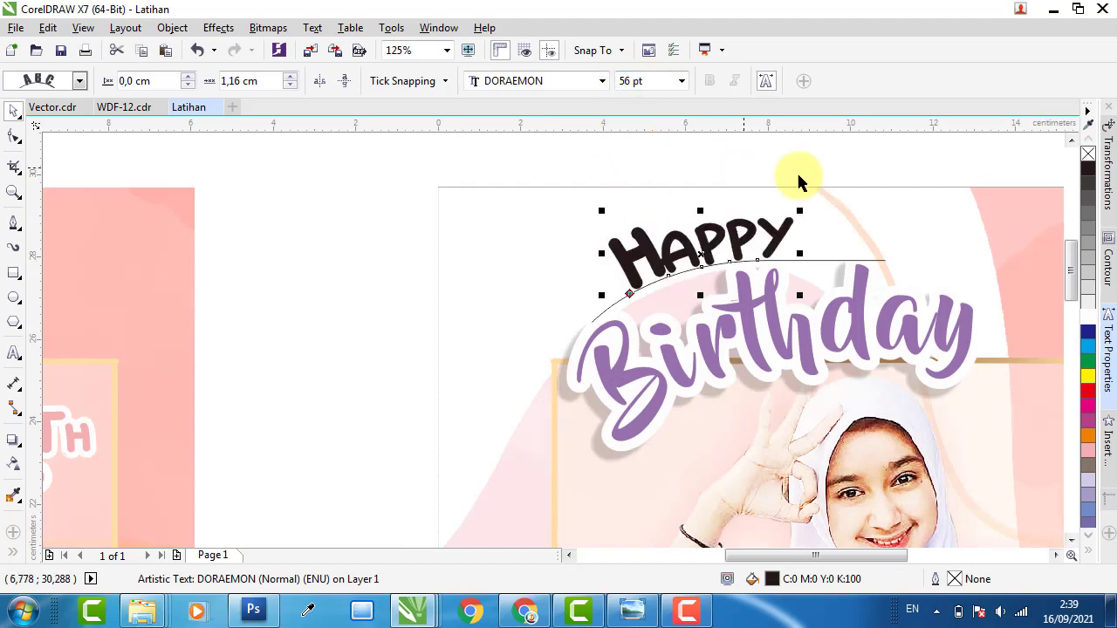
{"action": "left_click_drag", "start_coordinate": [742, 240], "coordinate": [661, 259]}
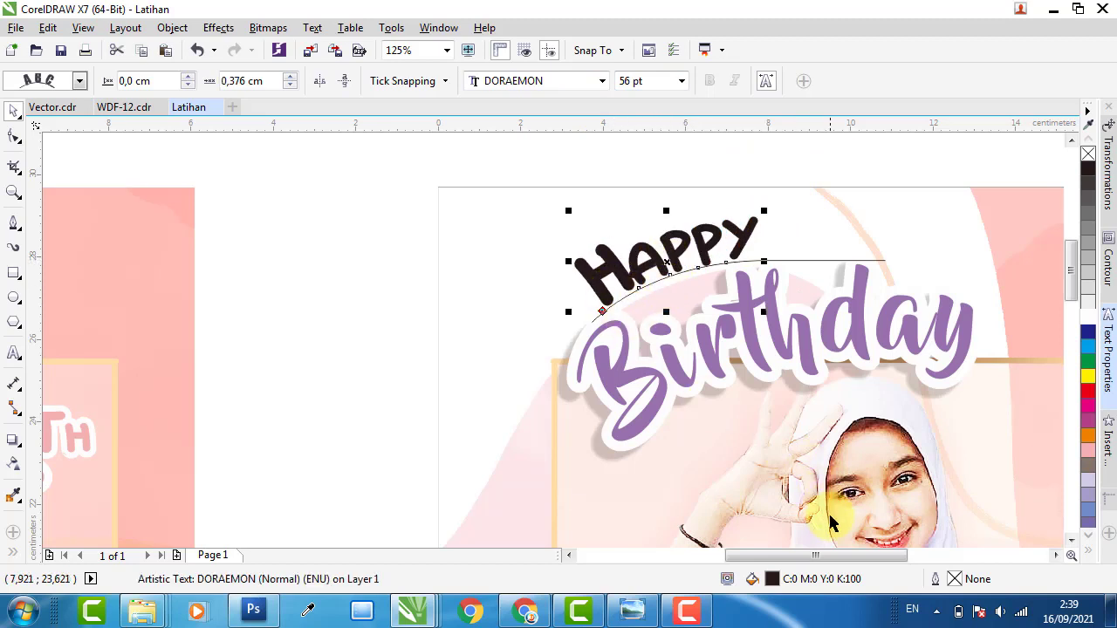
Fill the Happy text with the purple C47 M61 Y0 K0 sampled from the Birthday lettering.
{"action": "double_click", "coordinate": [772, 578]}
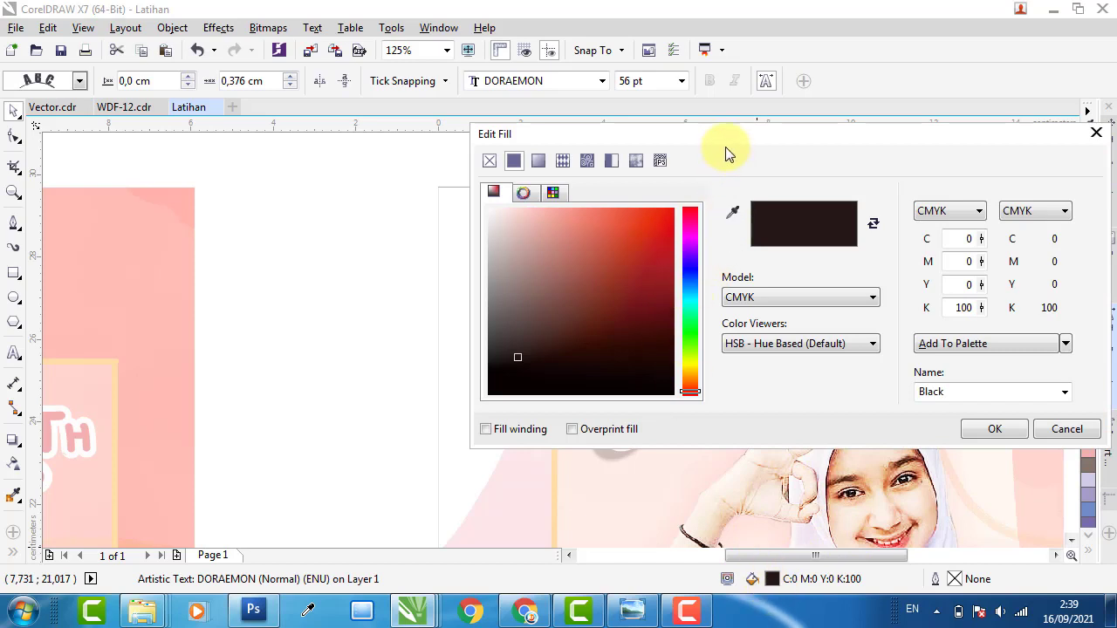
{"action": "left_click_drag", "start_coordinate": [725, 146], "coordinate": [966, 131]}
{"action": "left_click", "coordinate": [1003, 160]}
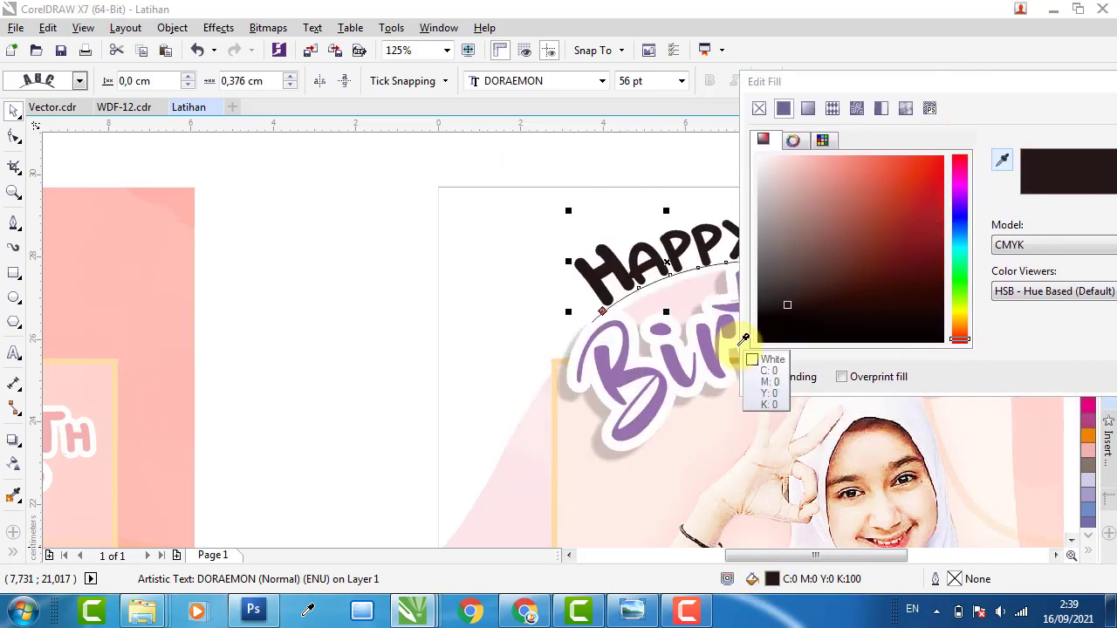
{"action": "left_click", "coordinate": [676, 352]}
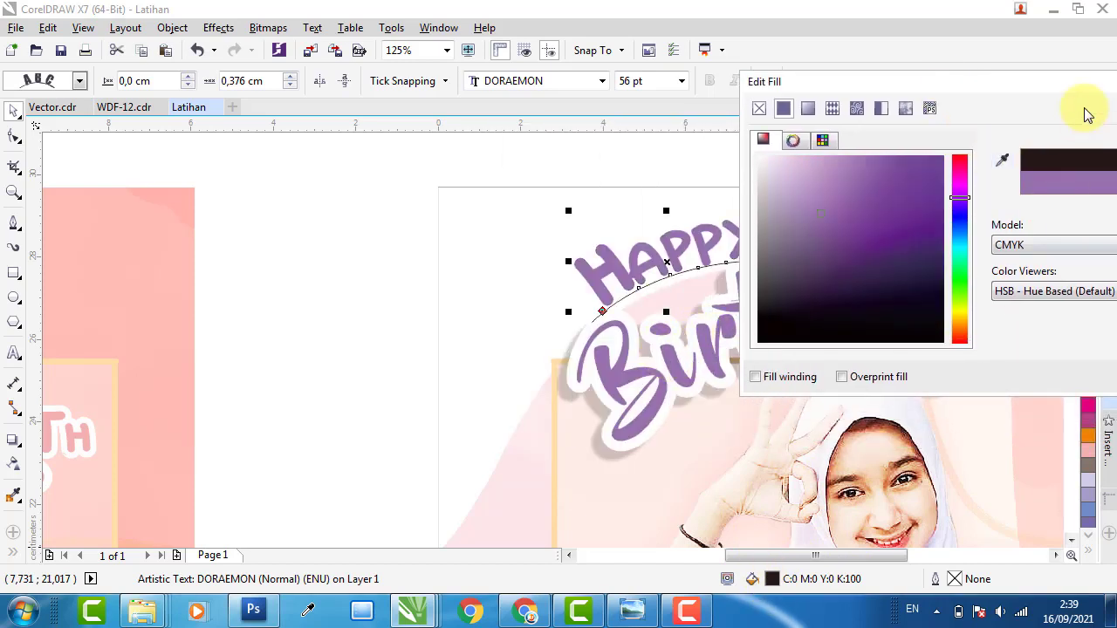
{"action": "left_click_drag", "start_coordinate": [1084, 82], "coordinate": [873, 111]}
{"action": "left_click", "coordinate": [998, 406]}
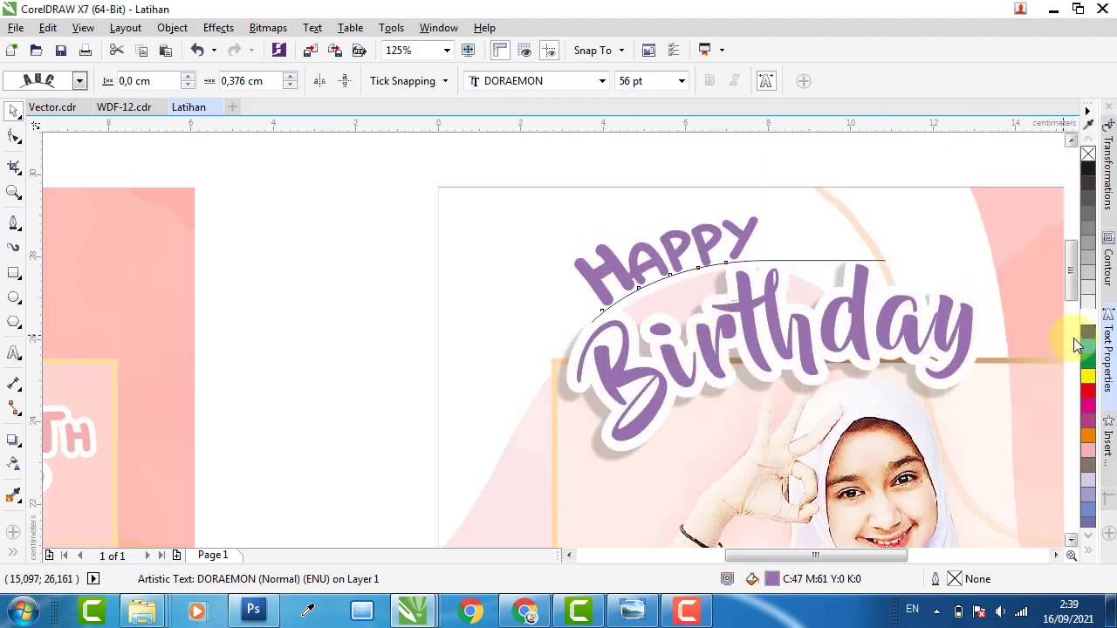
Give the Happy text a red hairline outline.
{"action": "right_click", "coordinate": [1088, 394]}
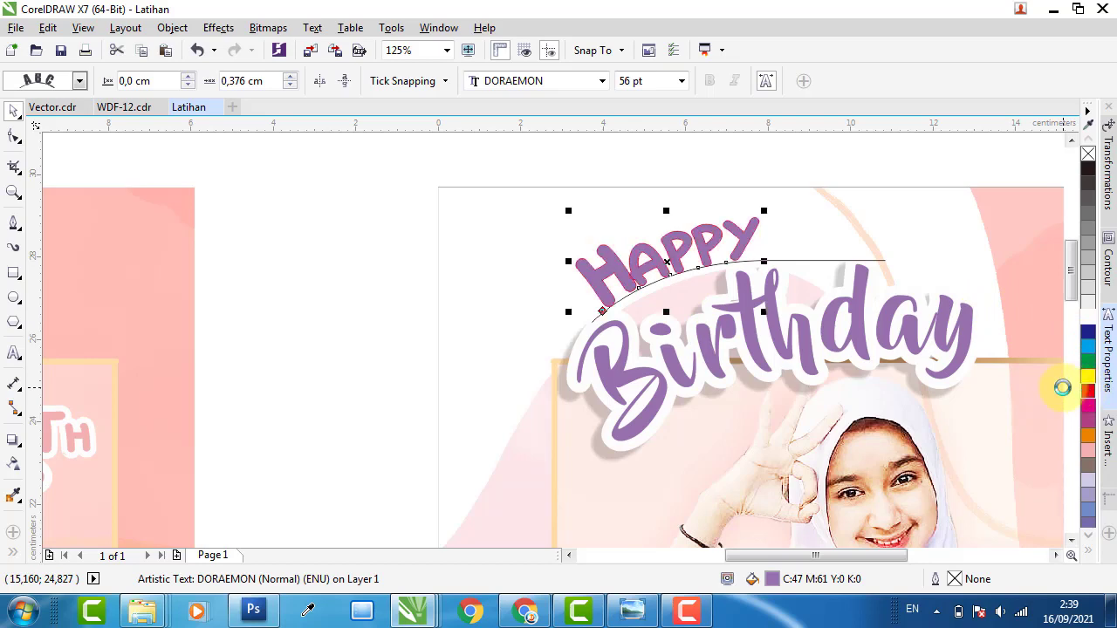
{"action": "scroll", "coordinate": [623, 388], "scroll_direction": "down", "scroll_amount": 1}
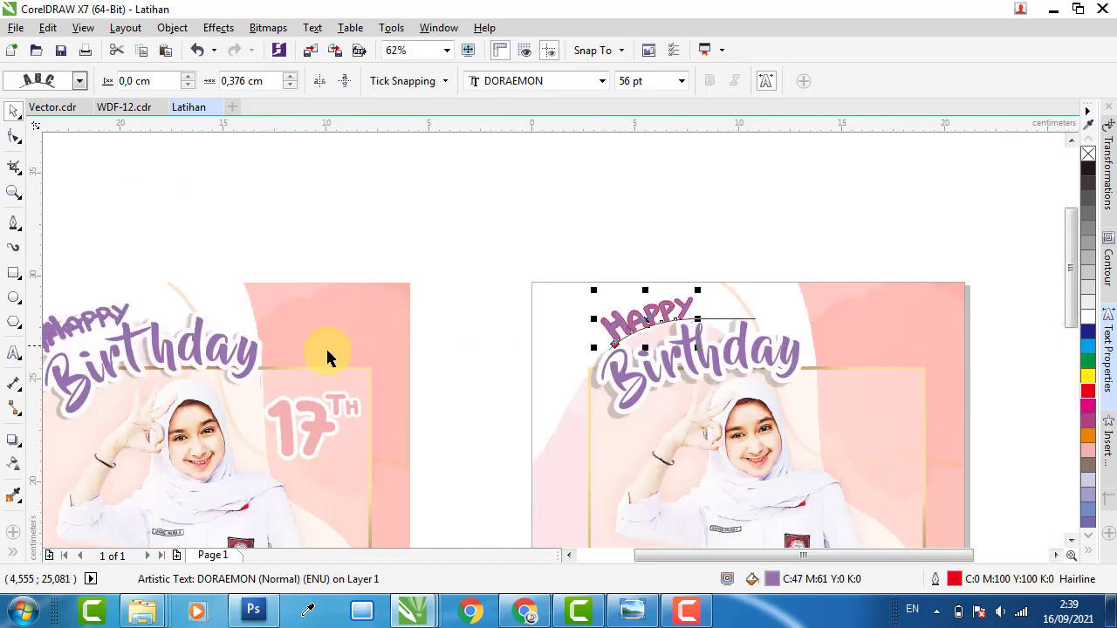
Move the overlapping Happy copy off the reference design to the empty area above it and select its text to check the outline width.
{"action": "left_click", "coordinate": [100, 309]}
{"action": "left_click", "coordinate": [116, 314]}
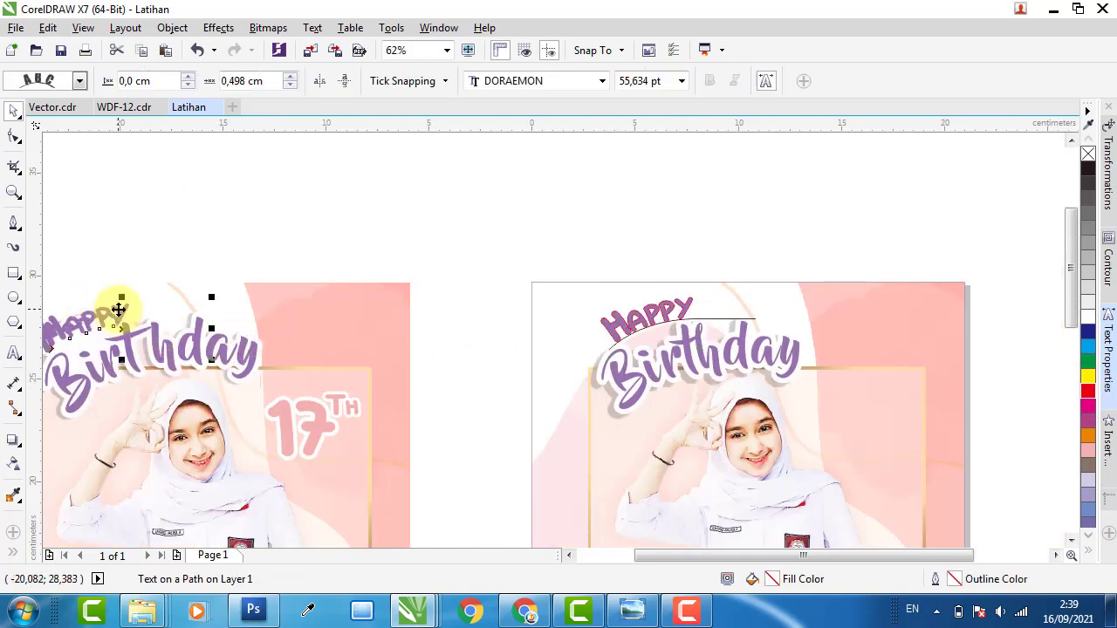
{"action": "left_click_drag", "start_coordinate": [118, 310], "coordinate": [253, 225]}
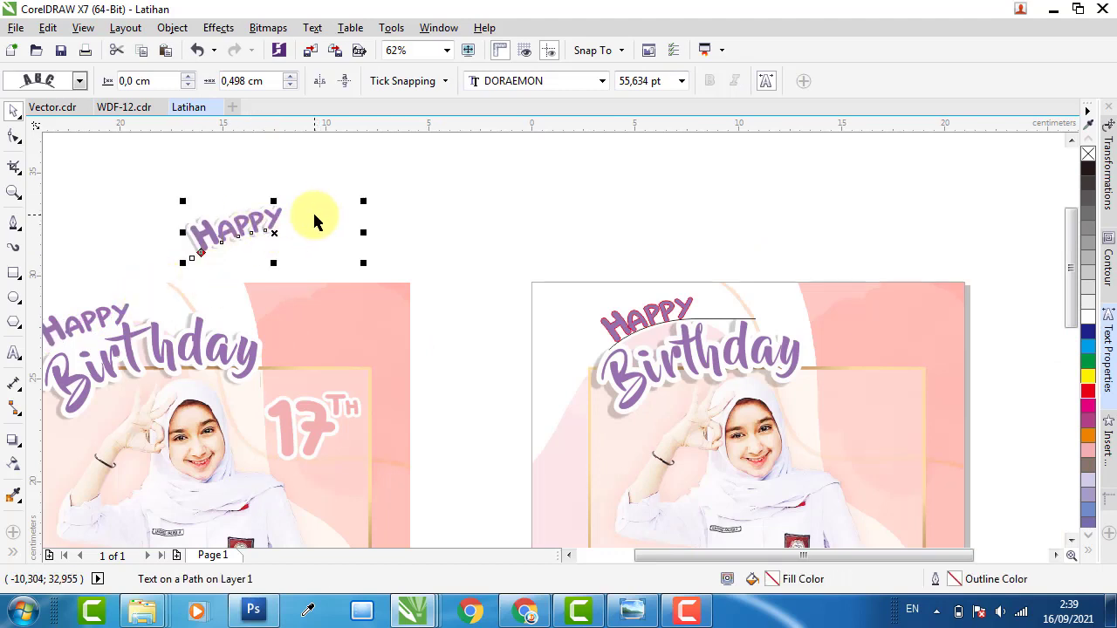
{"action": "left_click", "coordinate": [280, 219], "text": "ctrl"}
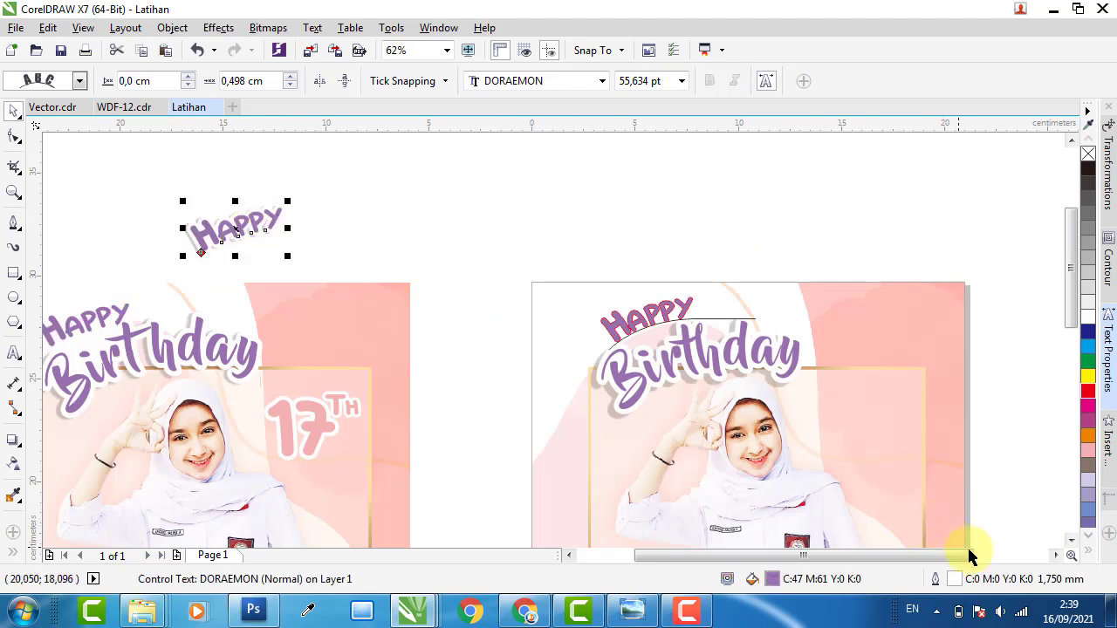
Set the new poster's Happy text outline to 1.75 mm with rounded corners and line caps, and colour it white.
{"action": "left_click", "coordinate": [656, 316]}
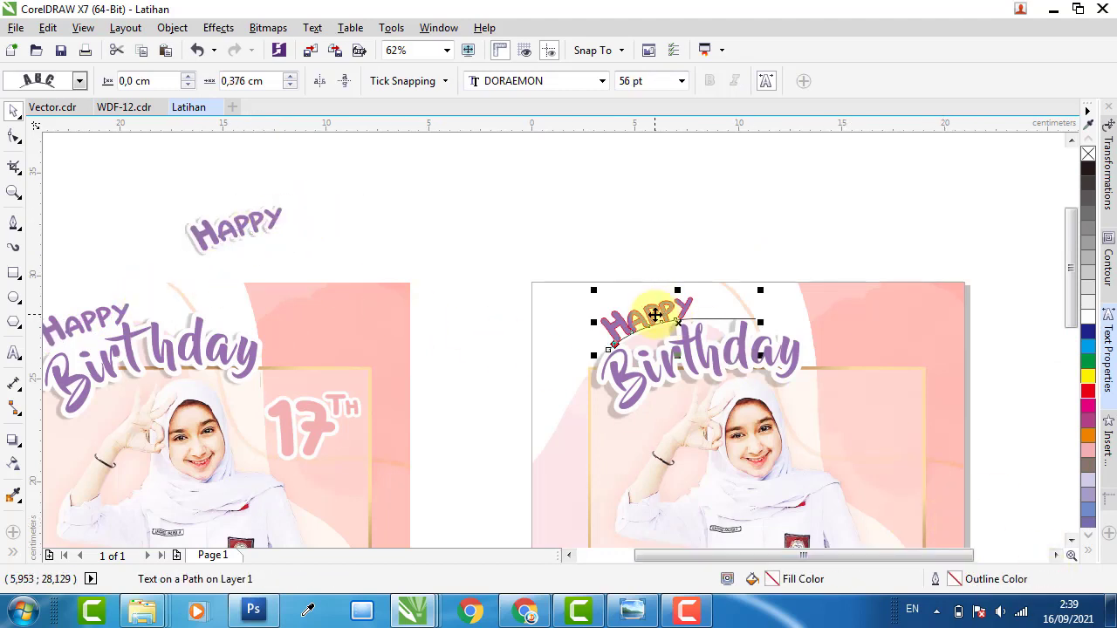
{"action": "left_click", "coordinate": [655, 316]}
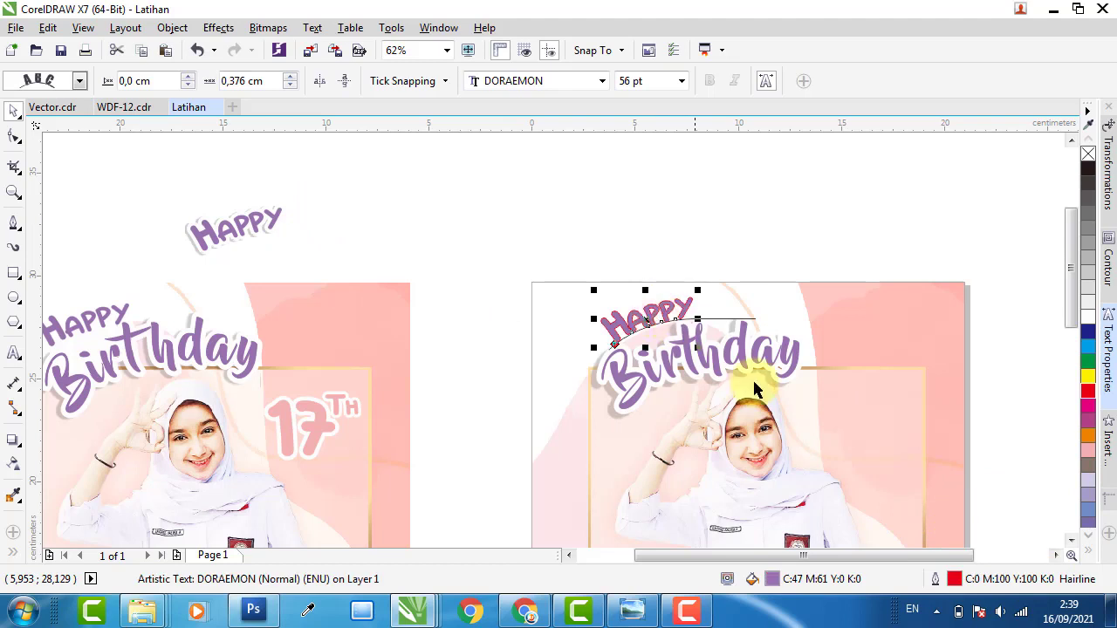
{"action": "double_click", "coordinate": [956, 579]}
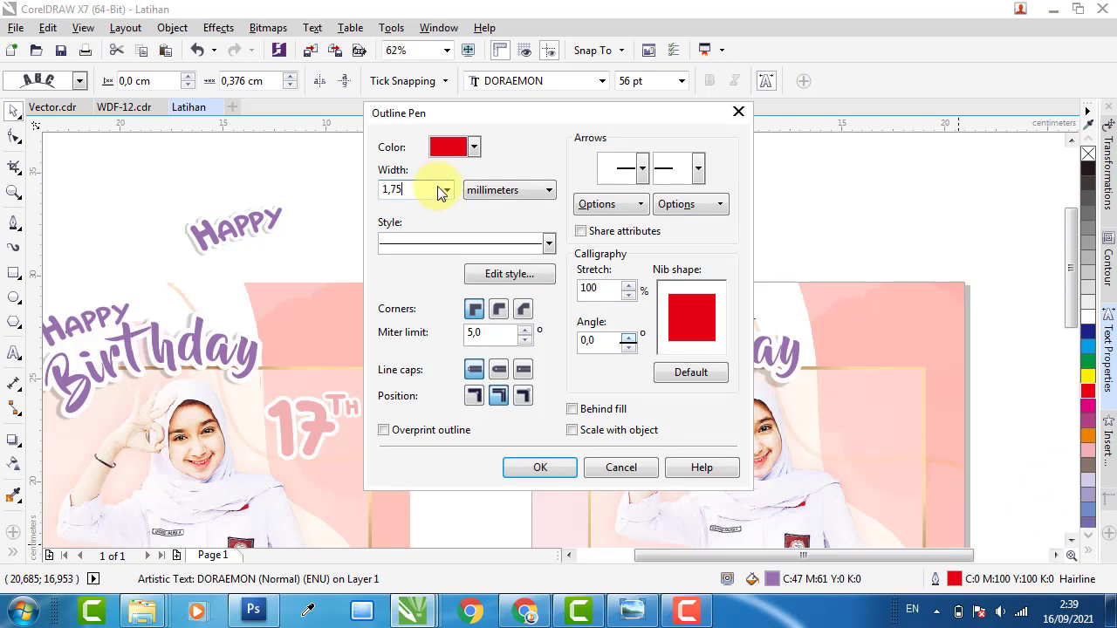
{"action": "left_click", "coordinate": [498, 310]}
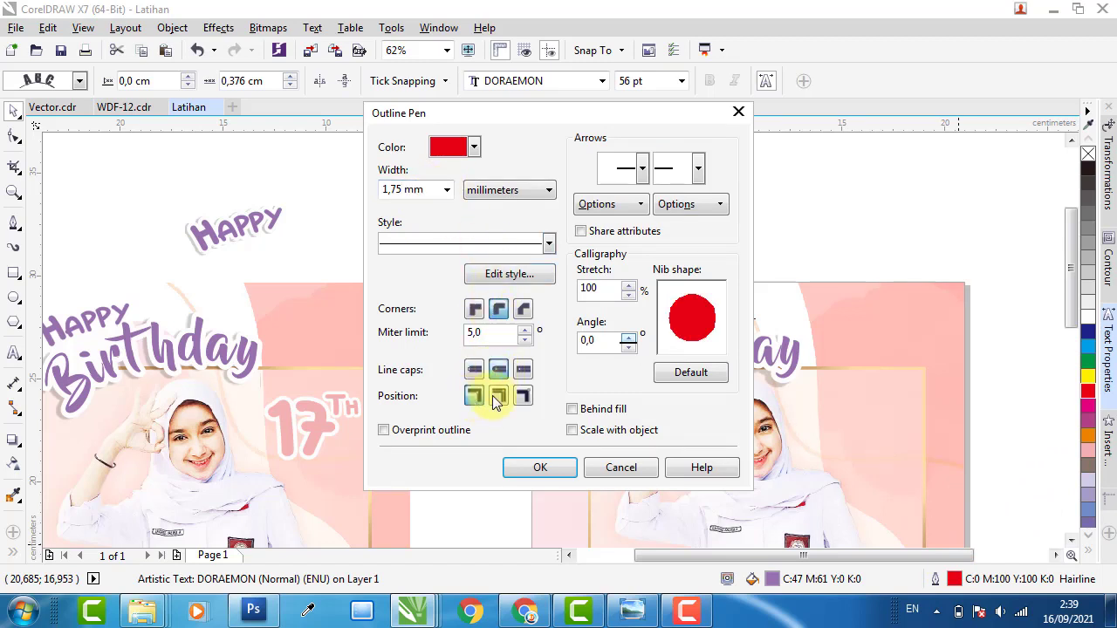
{"action": "left_click", "coordinate": [541, 465]}
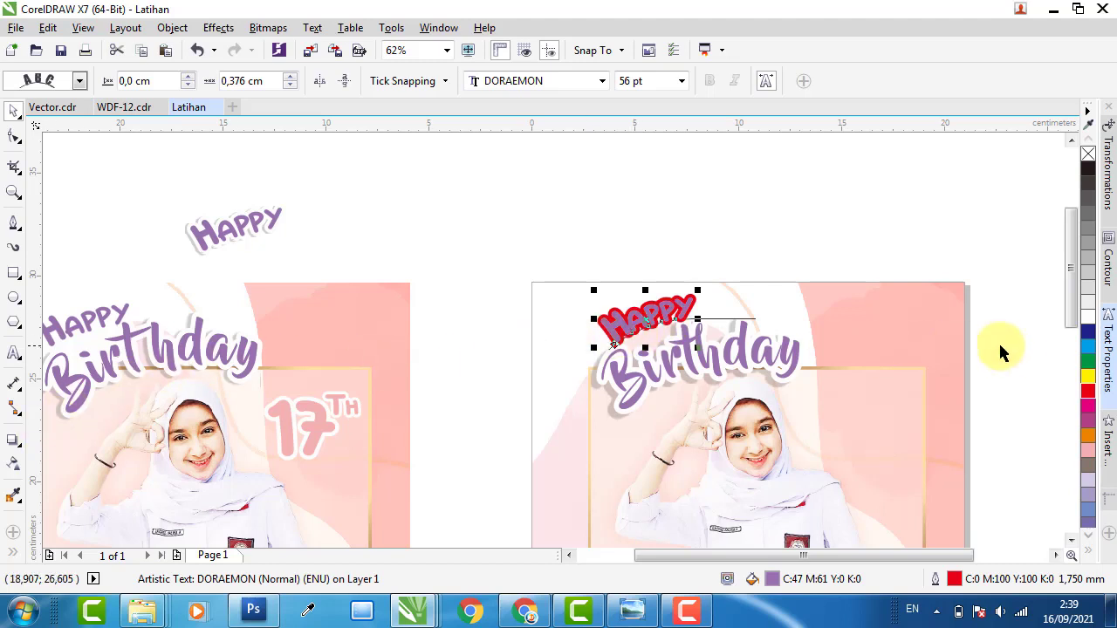
{"action": "right_click", "coordinate": [1087, 323]}
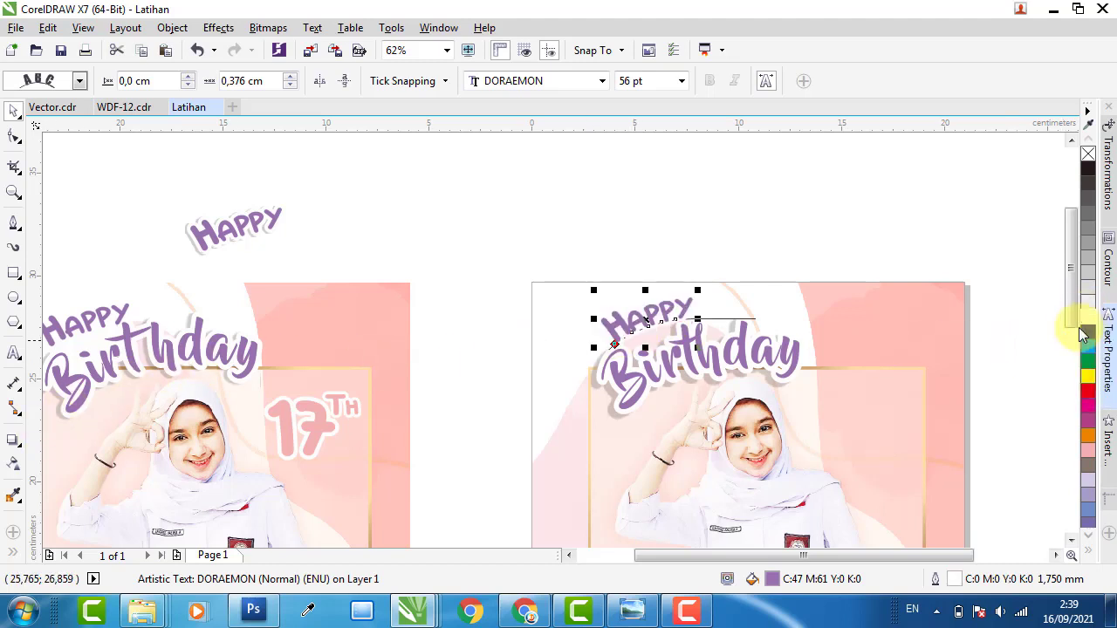
Add a drop shadow to the new poster's Happy text and apply the flat bottom preset that casts it down to the left.
{"action": "left_click", "coordinate": [17, 438]}
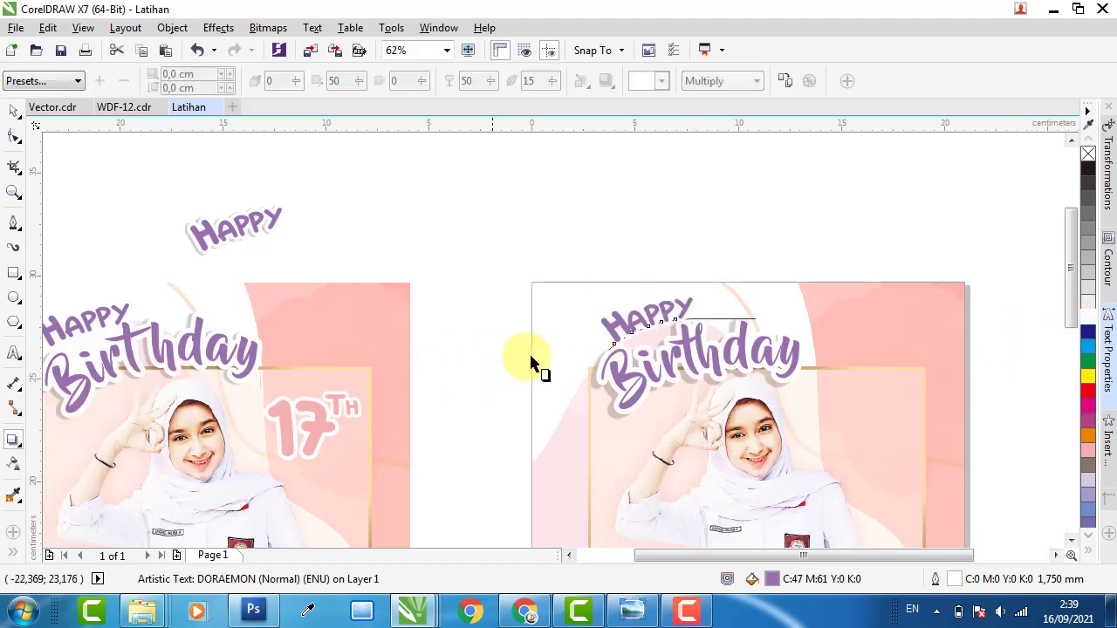
{"action": "left_click_drag", "start_coordinate": [644, 322], "coordinate": [579, 382]}
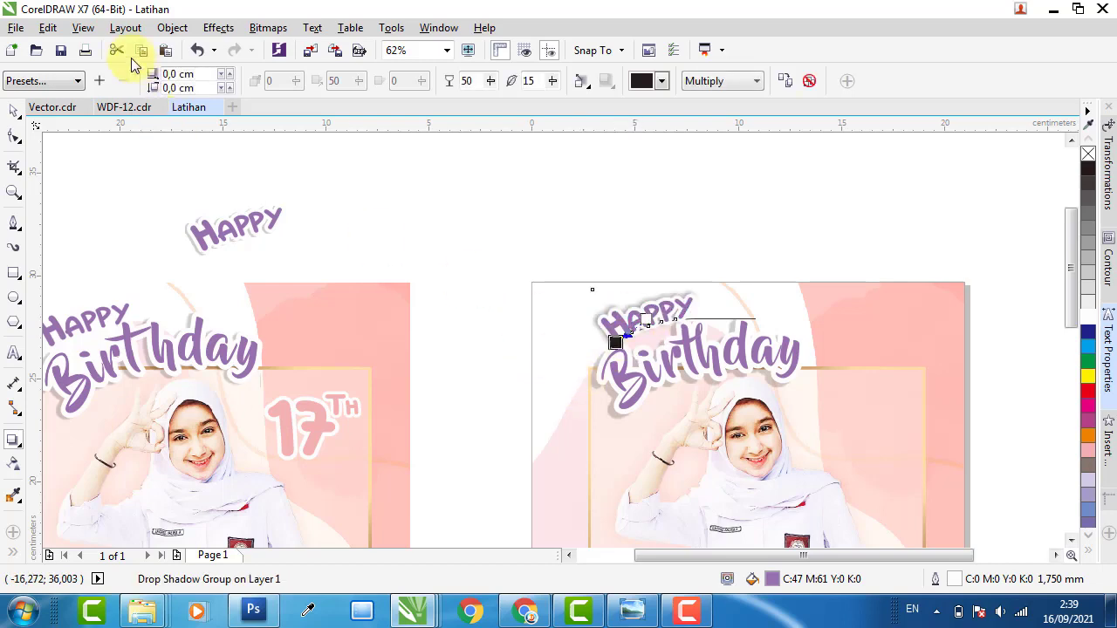
{"action": "left_click", "coordinate": [44, 80]}
{"action": "left_click", "coordinate": [51, 126]}
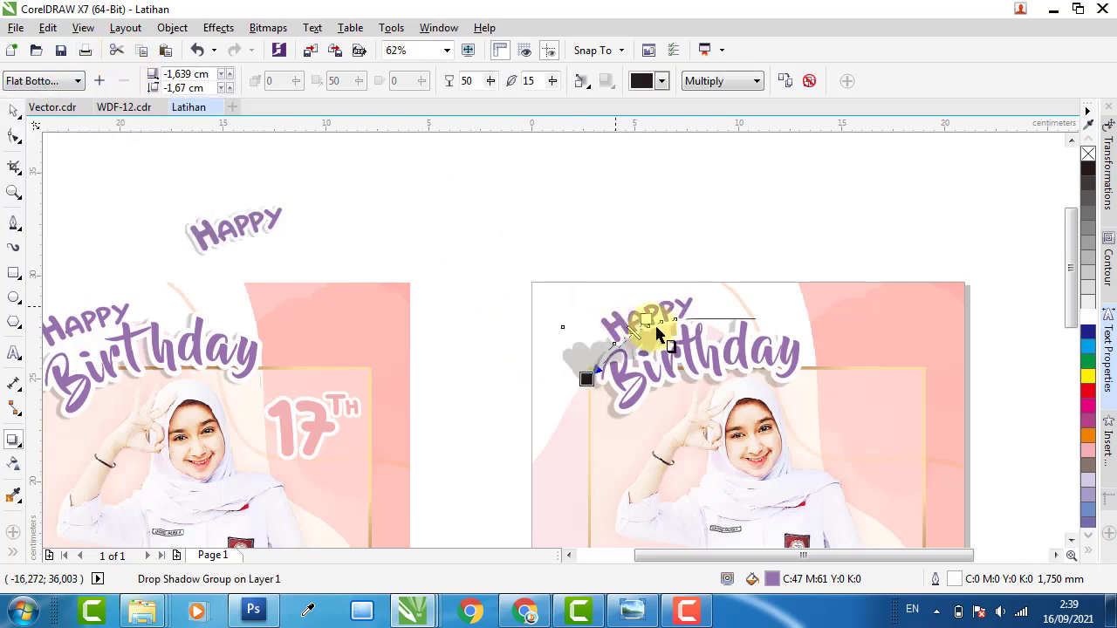
Tighten the Happy text's drop shadow to offsets of -0.069 and -0.082 cm, with opacity 22 and feathering 2.
{"action": "scroll", "coordinate": [647, 339], "scroll_direction": "up", "scroll_amount": 1}
{"action": "left_click_drag", "start_coordinate": [520, 419], "coordinate": [598, 351]}
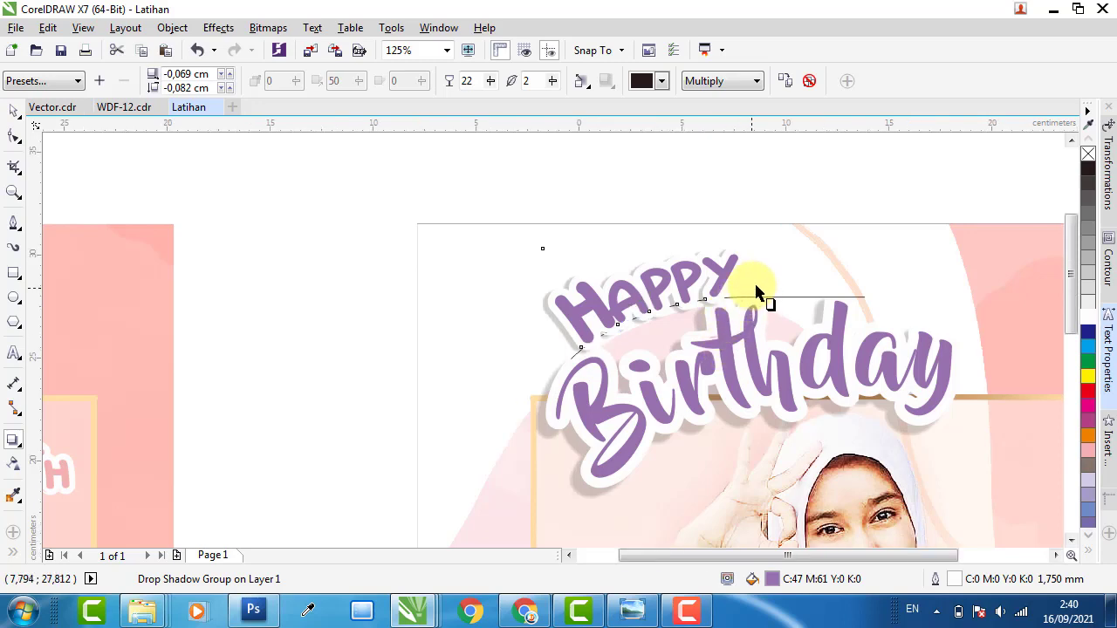
{"action": "scroll", "coordinate": [756, 294], "scroll_direction": "down", "scroll_amount": 2}
{"action": "left_click", "coordinate": [15, 112]}
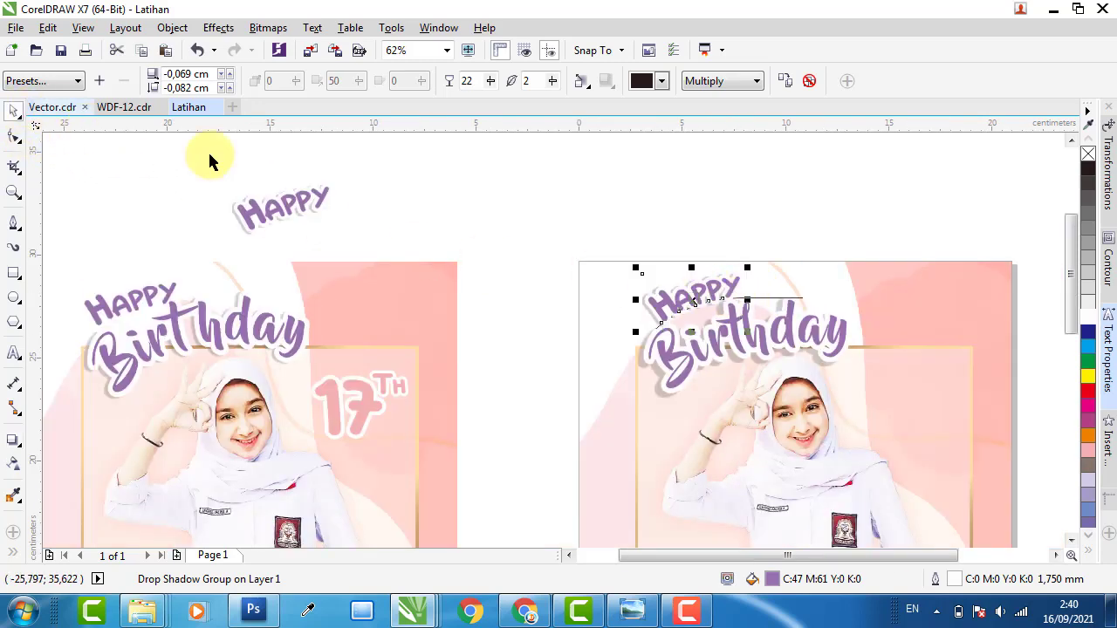
Move the curved Happy text with its path slightly down and left, closer to the Birthday text.
{"action": "scroll", "coordinate": [724, 282], "scroll_direction": "up", "scroll_amount": 2}
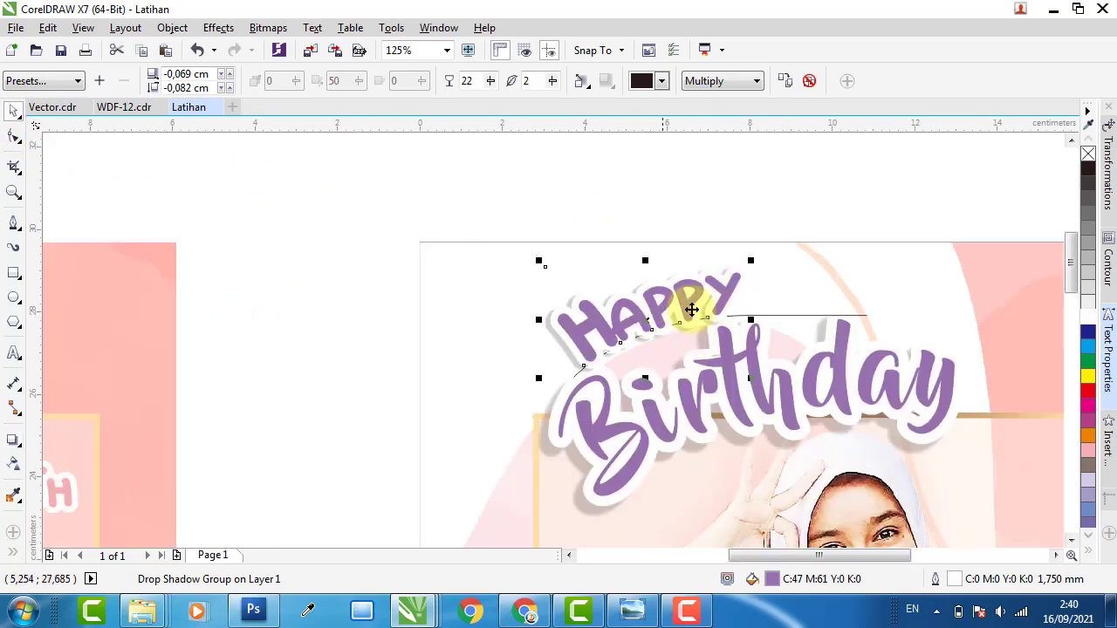
{"action": "left_click", "coordinate": [794, 314]}
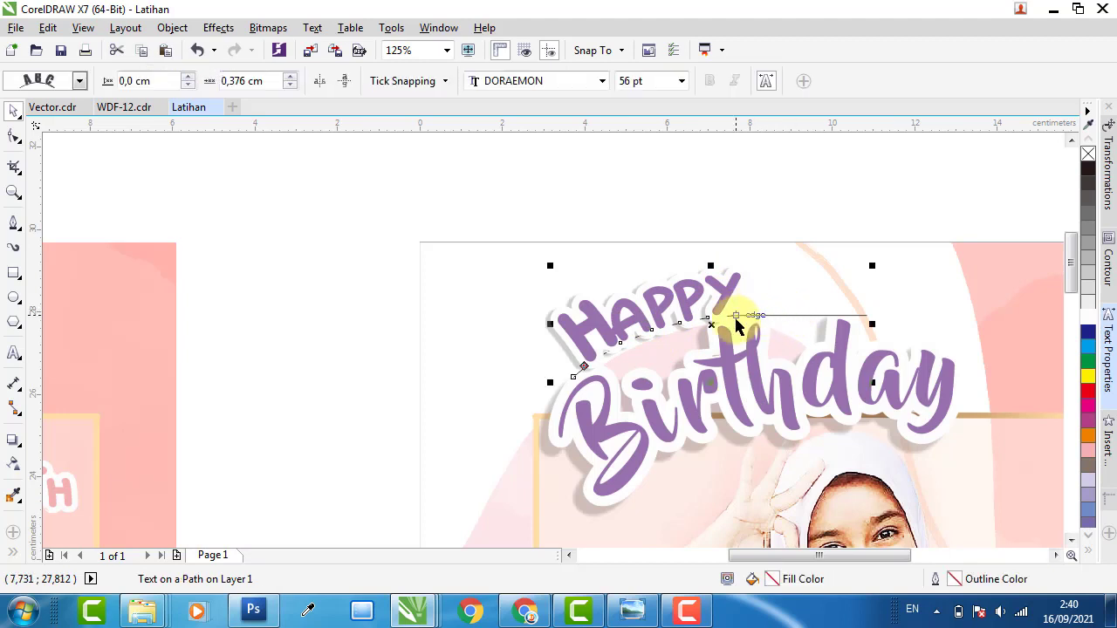
{"action": "left_click_drag", "start_coordinate": [713, 319], "coordinate": [707, 336]}
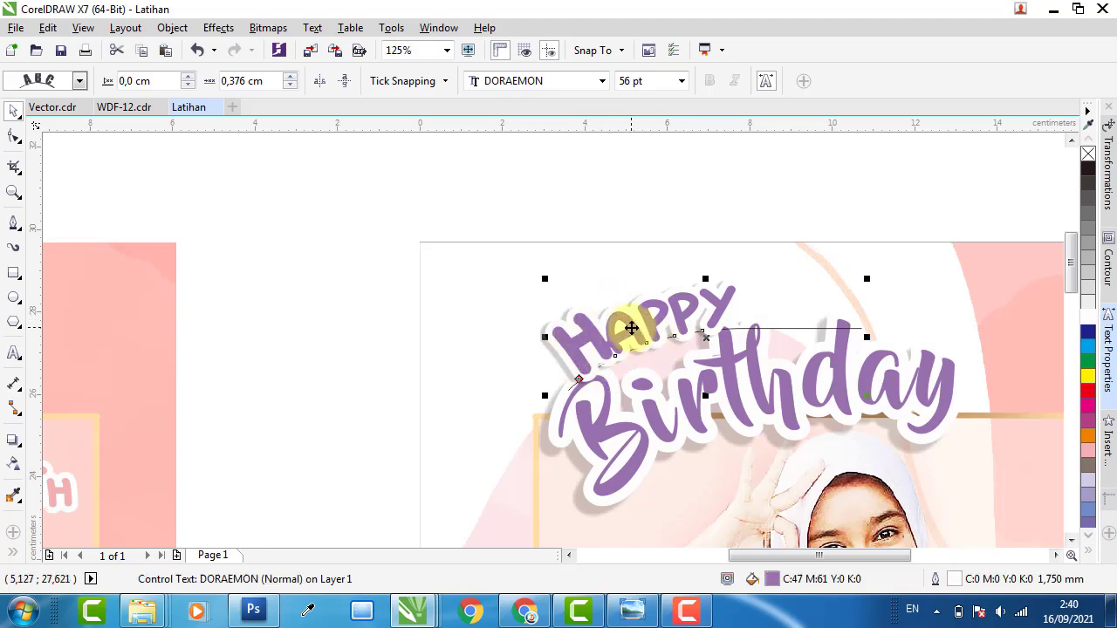
Place the Happy text behind the Birthday text in the stacking order.
{"action": "right_click", "coordinate": [631, 328]}
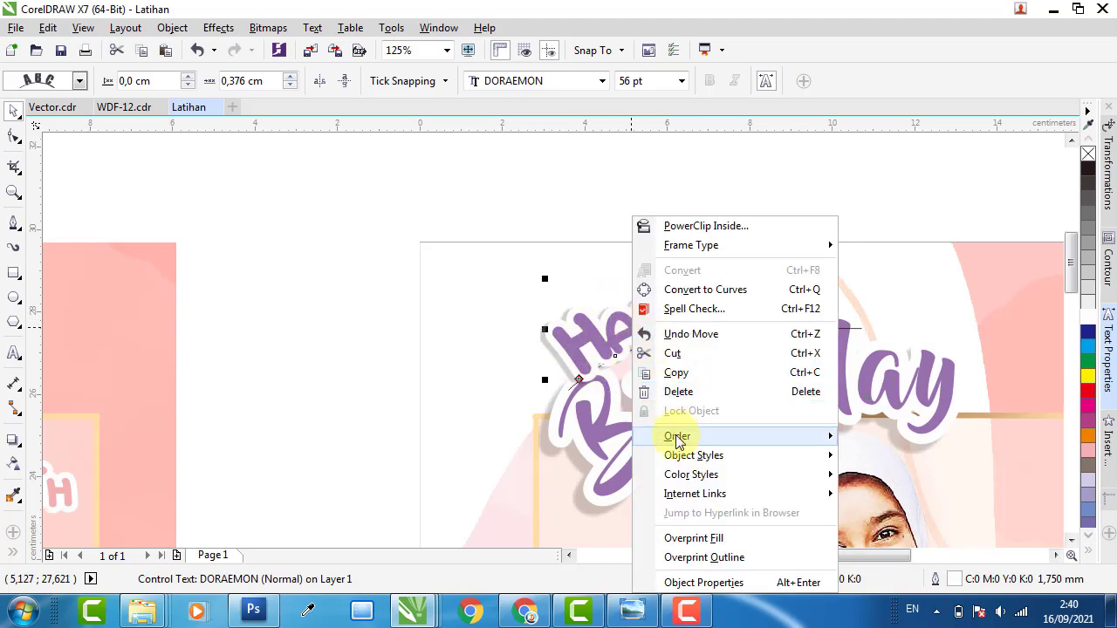
{"action": "mouse_move", "coordinate": [678, 436]}
{"action": "left_click", "coordinate": [909, 558]}
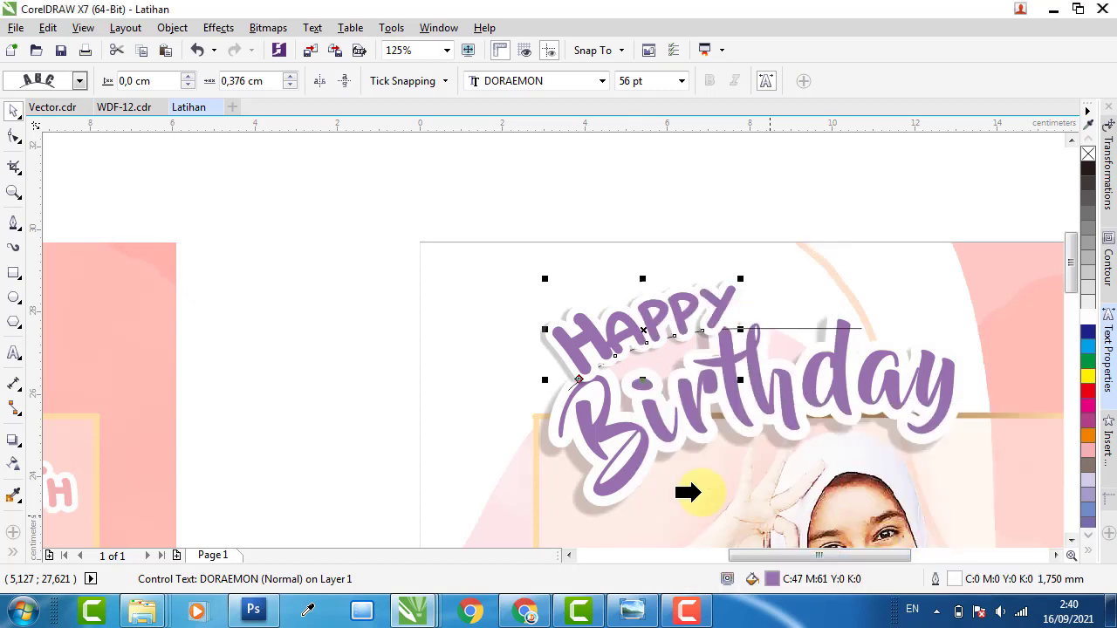
{"action": "left_click", "coordinate": [588, 434]}
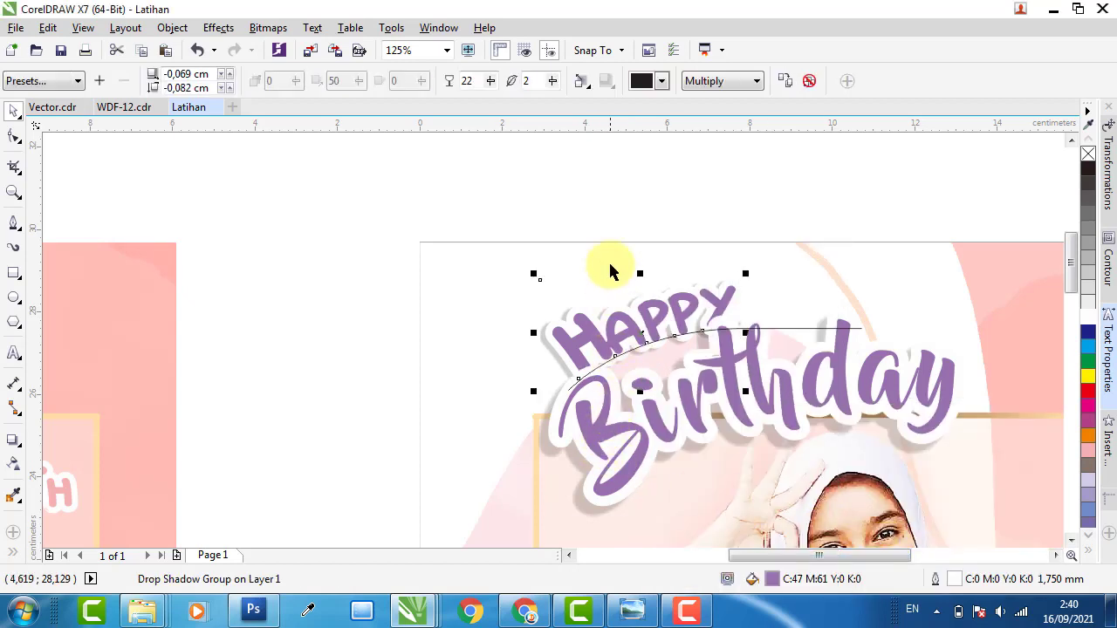
Copy the Happy lettering without its path and paste the duplicate in place over the original.
{"action": "left_click", "coordinate": [606, 207]}
{"action": "left_click", "coordinate": [597, 347]}
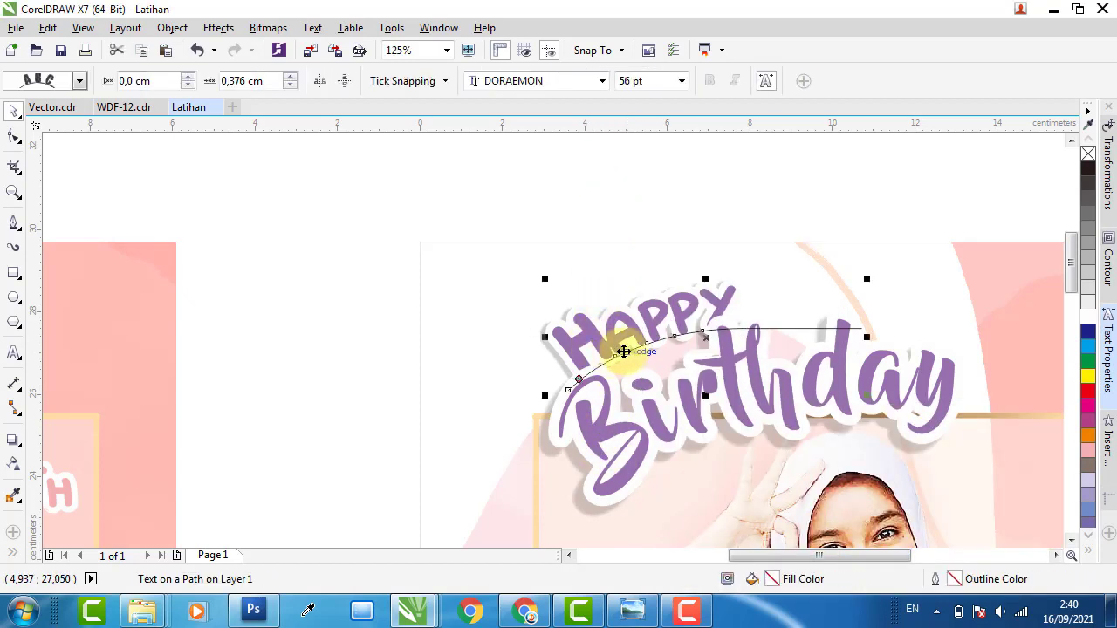
{"action": "scroll", "coordinate": [623, 352], "scroll_direction": "up", "scroll_amount": 2}
{"action": "scroll", "coordinate": [527, 257], "scroll_direction": "down", "scroll_amount": 2}
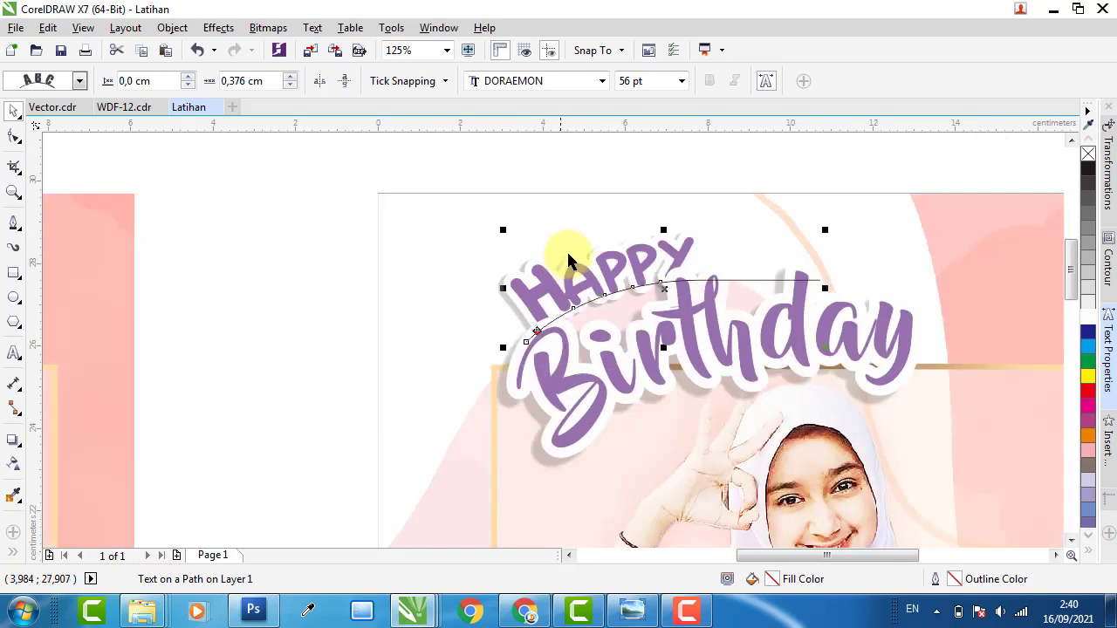
{"action": "left_click", "coordinate": [618, 254]}
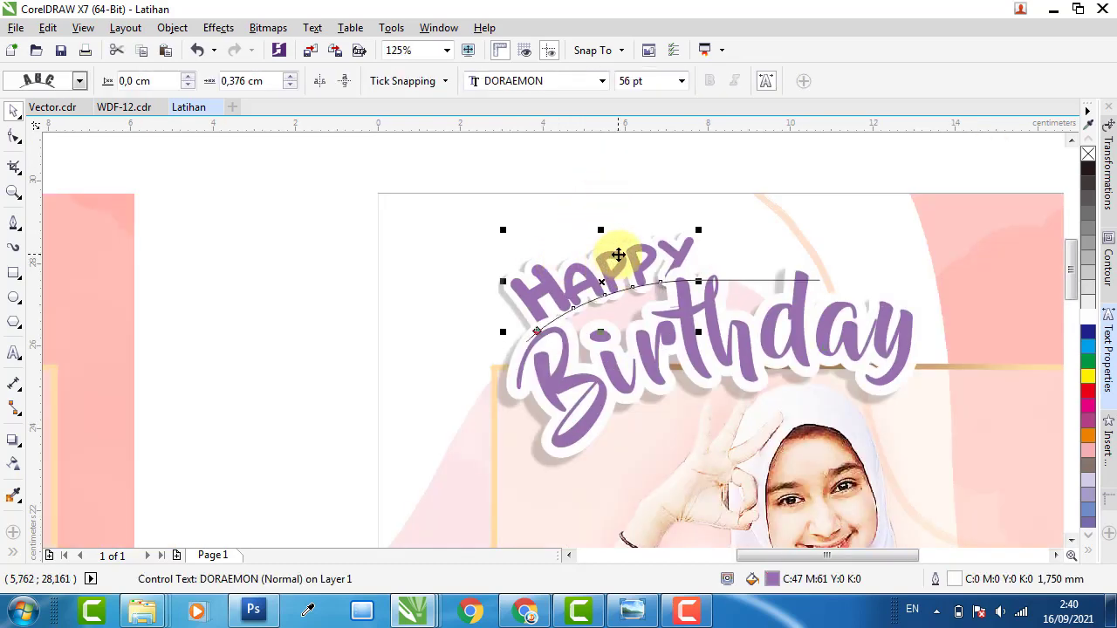
{"action": "right_click", "coordinate": [618, 254]}
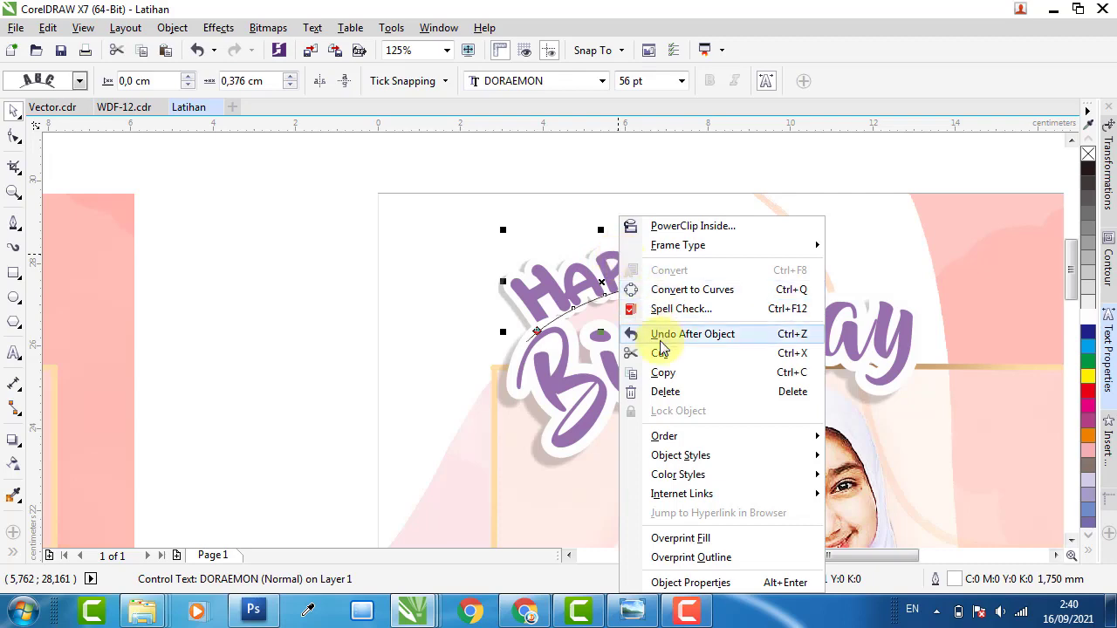
{"action": "left_click", "coordinate": [662, 372]}
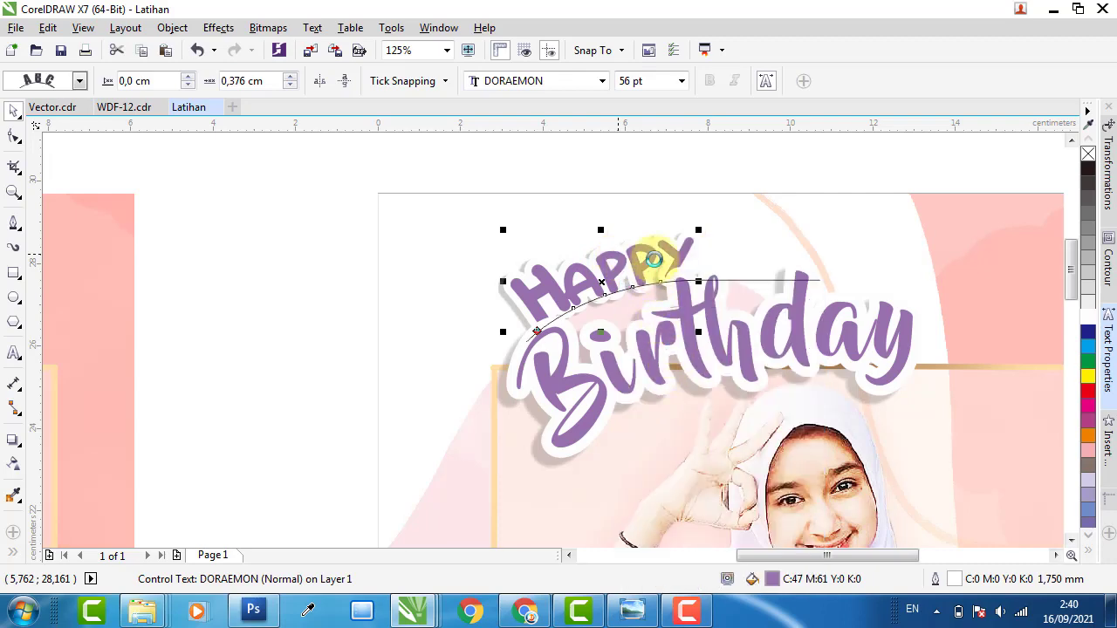
{"action": "left_click", "coordinate": [682, 171]}
{"action": "right_click", "coordinate": [680, 166]}
{"action": "left_click", "coordinate": [729, 276]}
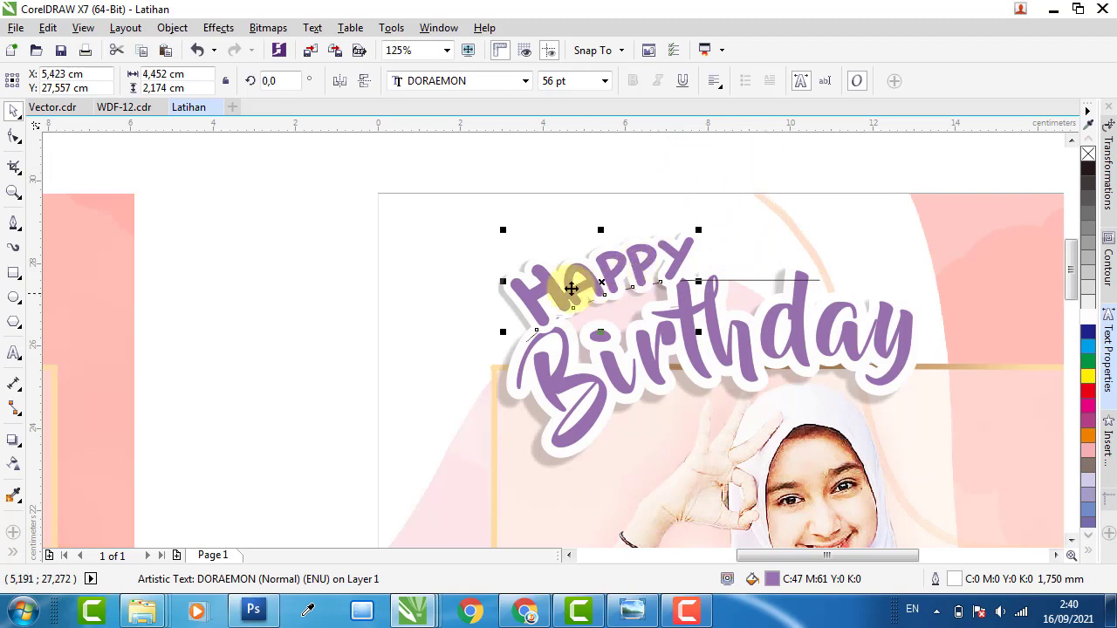
Select the pasted Happy copy and remove its outline so only its purple fill lies over the original.
{"action": "left_click", "coordinate": [13, 441]}
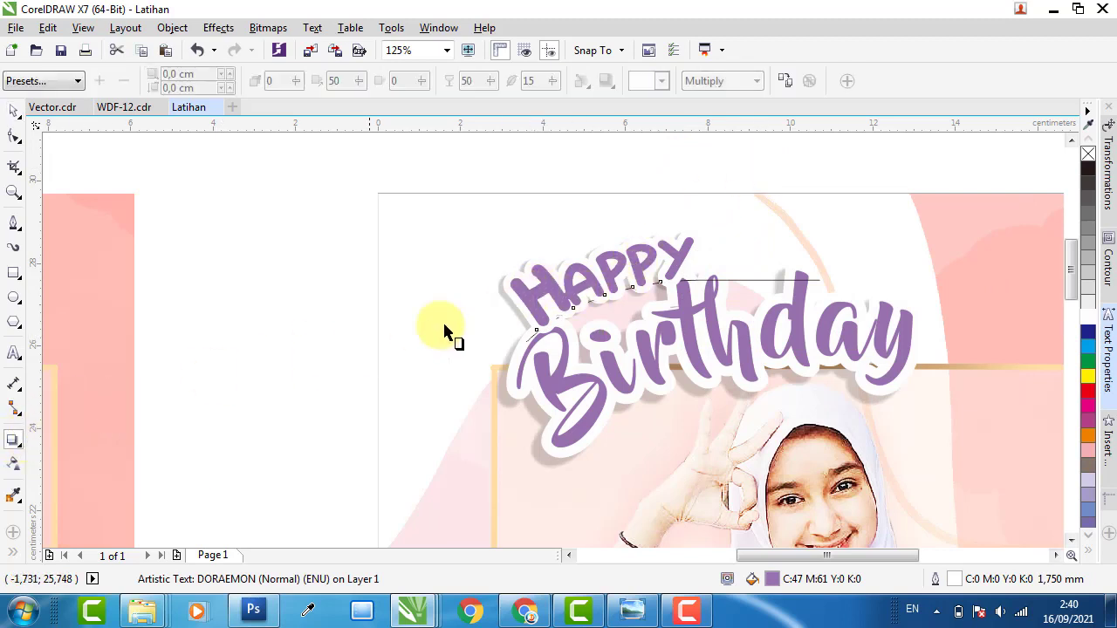
{"action": "left_click", "coordinate": [14, 111]}
{"action": "left_click", "coordinate": [485, 273]}
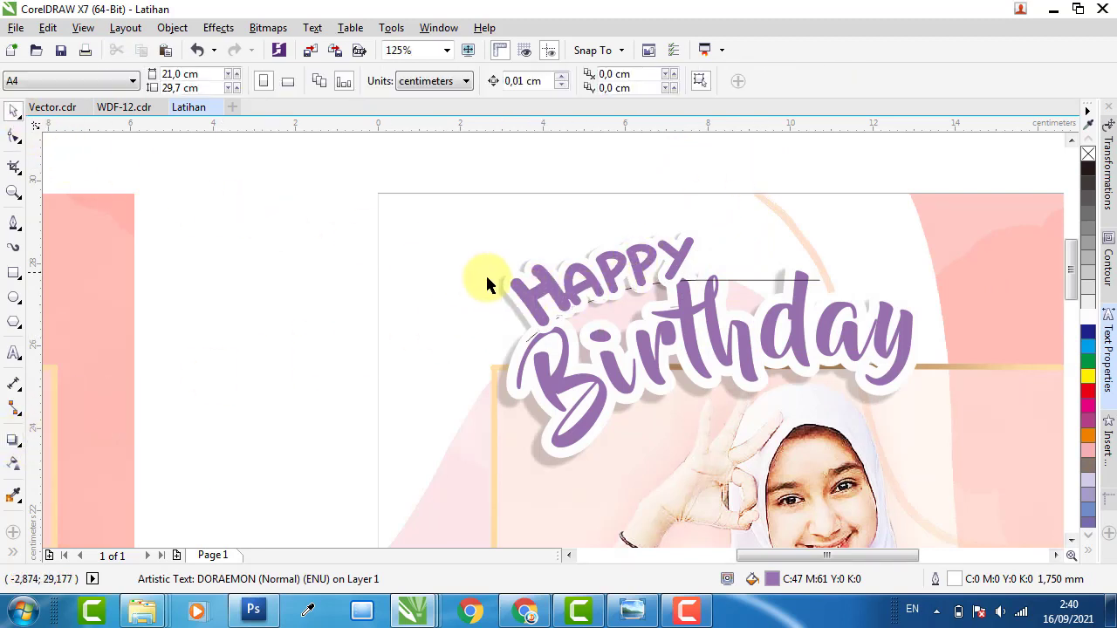
{"action": "left_click", "coordinate": [580, 298]}
{"action": "scroll", "coordinate": [602, 286], "scroll_direction": "up", "scroll_amount": 2}
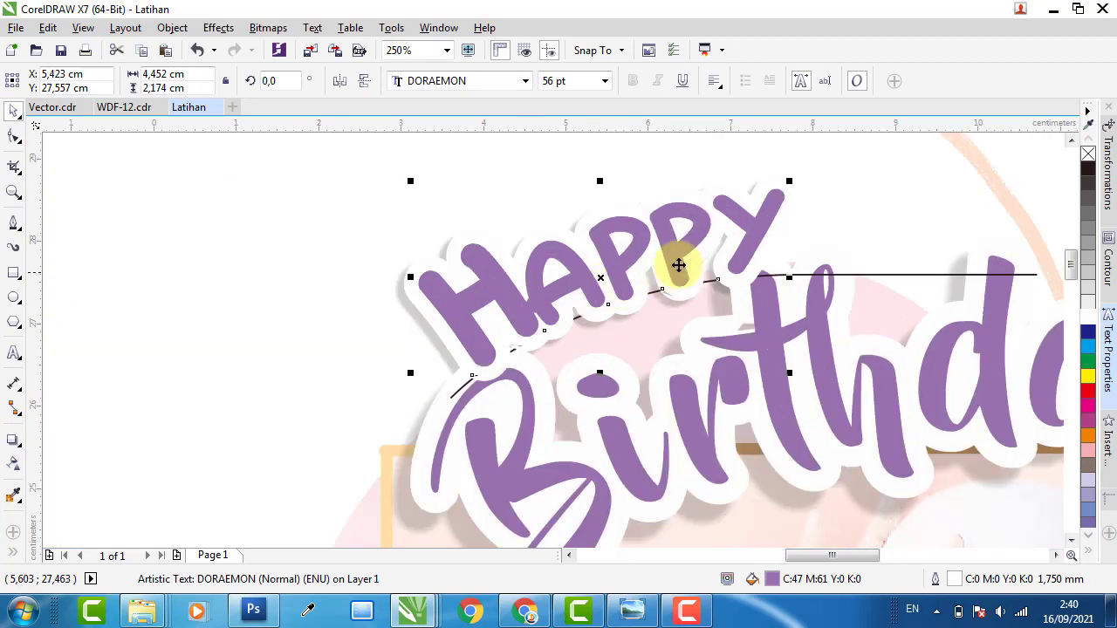
{"action": "right_click", "coordinate": [1087, 157]}
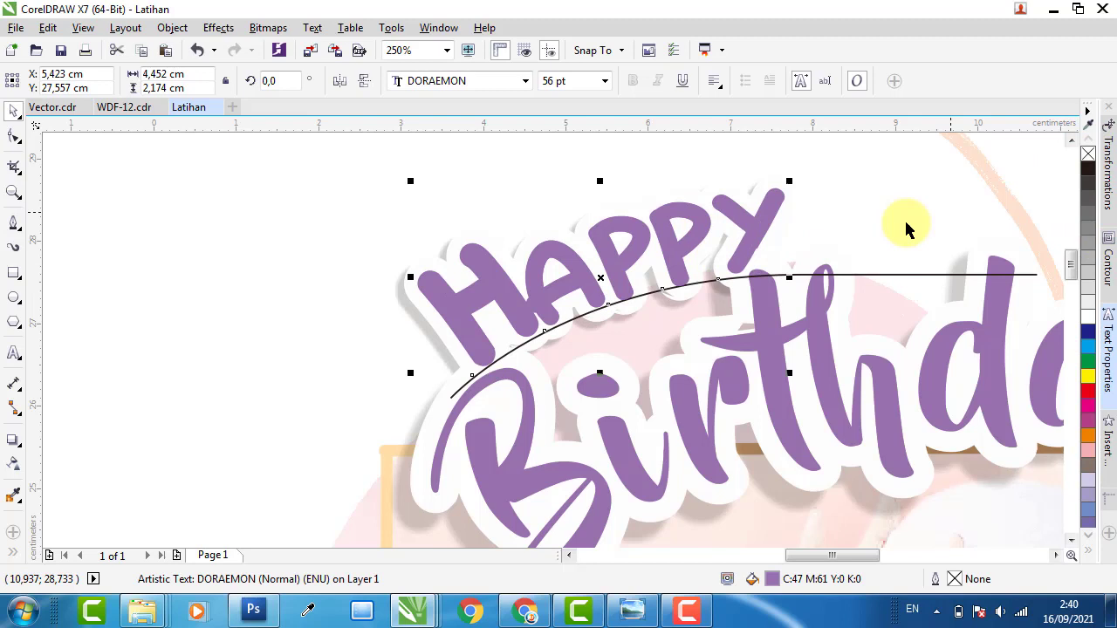
Select the curve that the Happy text follows and remove its black outline.
{"action": "left_click", "coordinate": [892, 274]}
{"action": "left_click", "coordinate": [896, 276]}
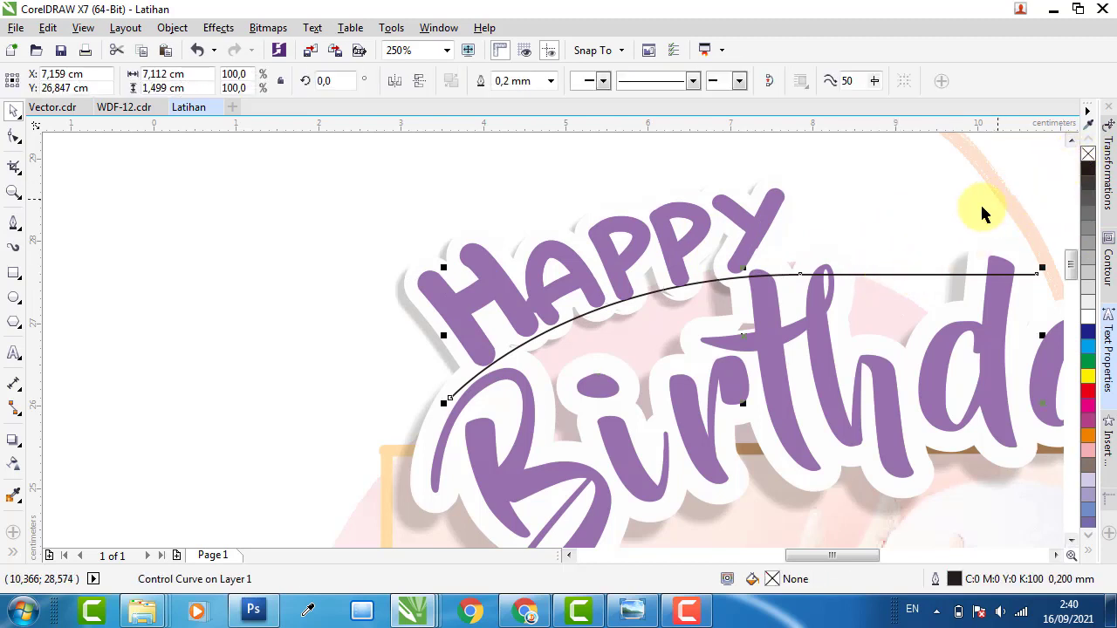
{"action": "scroll", "coordinate": [411, 324], "scroll_direction": "down", "scroll_amount": 2}
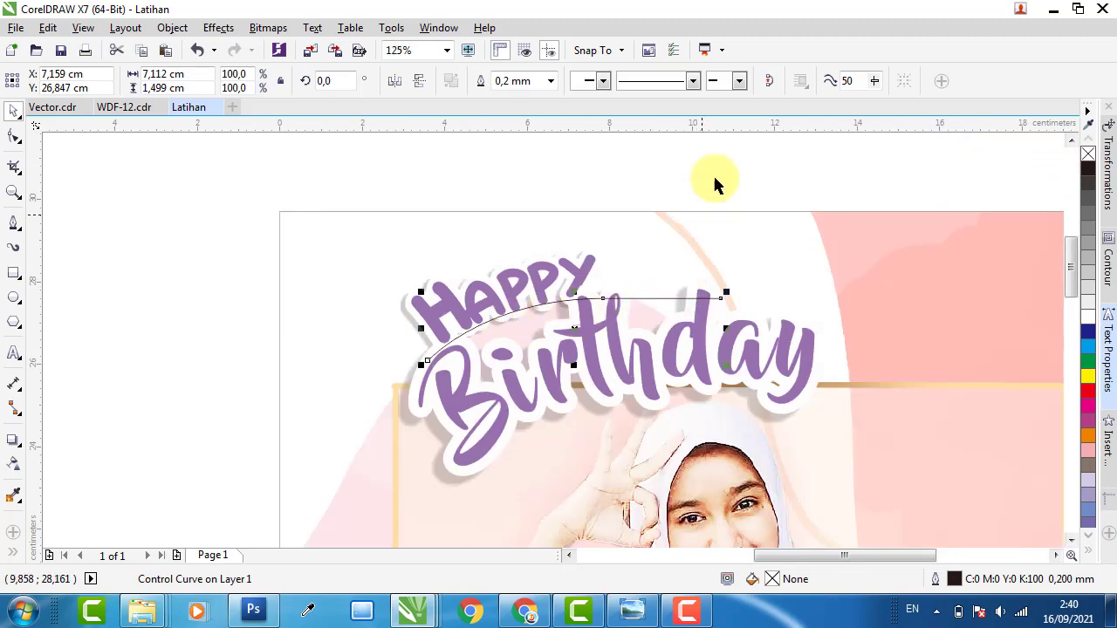
{"action": "left_click", "coordinate": [726, 193]}
{"action": "left_click", "coordinate": [671, 298]}
{"action": "left_click", "coordinate": [670, 297]}
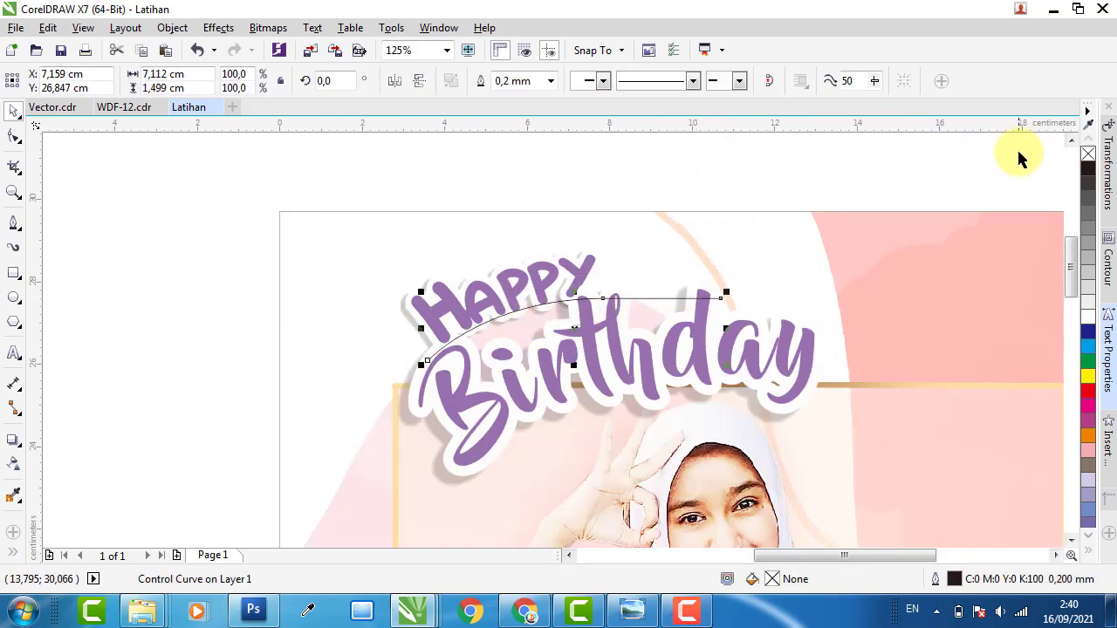
{"action": "left_click", "coordinate": [587, 181]}
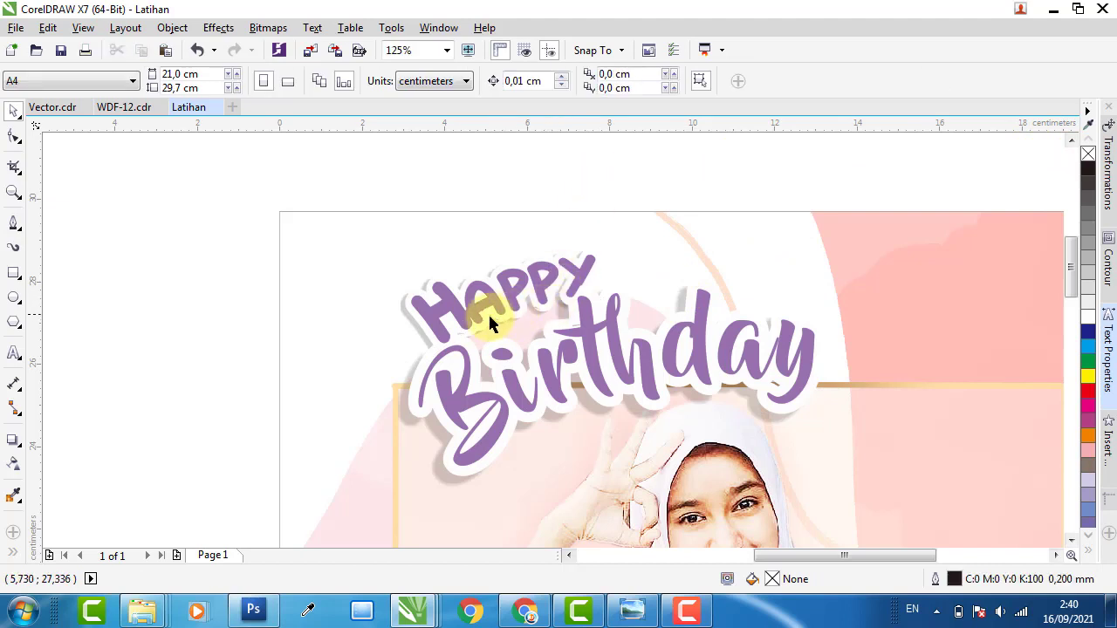
Draw a closed Pen shape about 3.9 by 3 cm covering the gap between the Happy and Birthday texts.
{"action": "scroll", "coordinate": [457, 336], "scroll_direction": "up", "scroll_amount": 2}
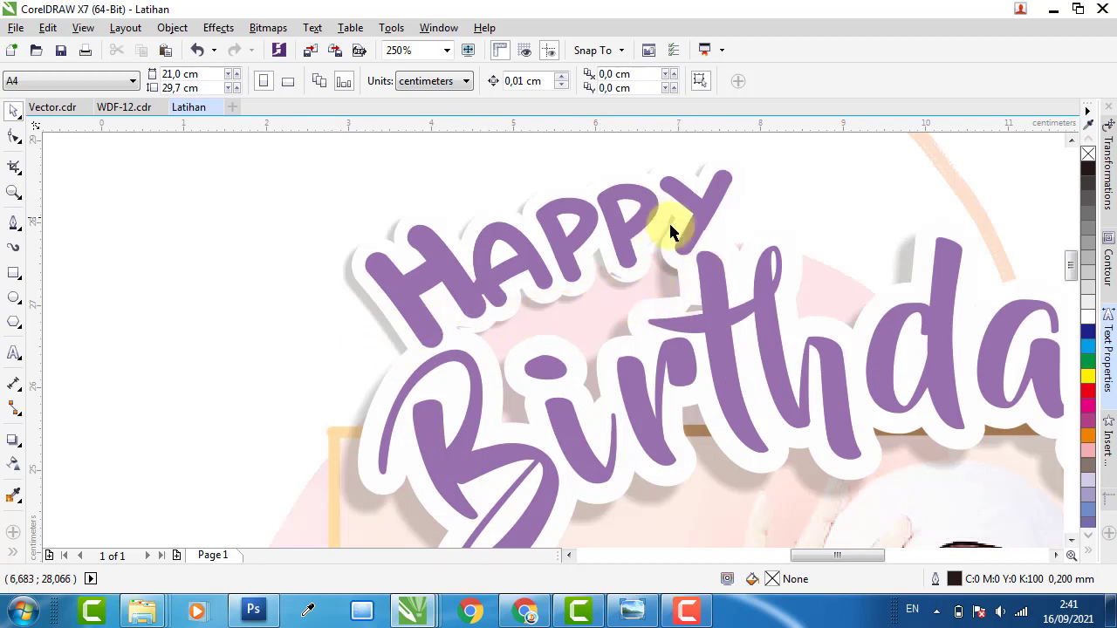
{"action": "left_click", "coordinate": [14, 222]}
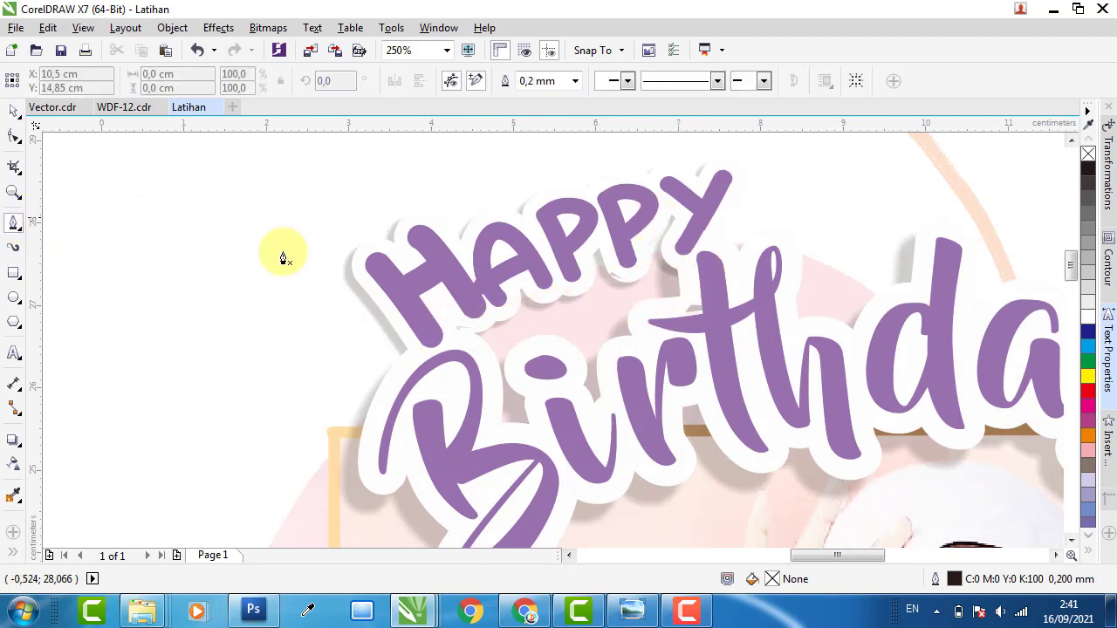
{"action": "left_click", "coordinate": [414, 324]}
{"action": "left_click", "coordinate": [427, 402]}
{"action": "left_click_drag", "start_coordinate": [471, 445], "coordinate": [494, 449]}
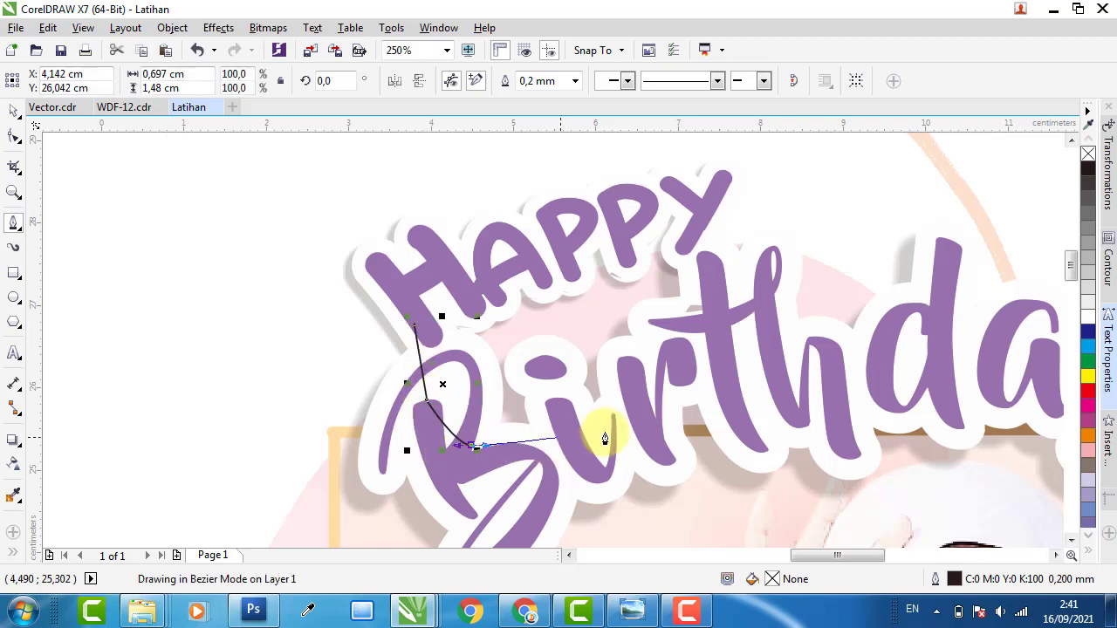
{"action": "left_click", "coordinate": [605, 432]}
{"action": "left_click", "coordinate": [688, 356]}
{"action": "left_click", "coordinate": [735, 340]}
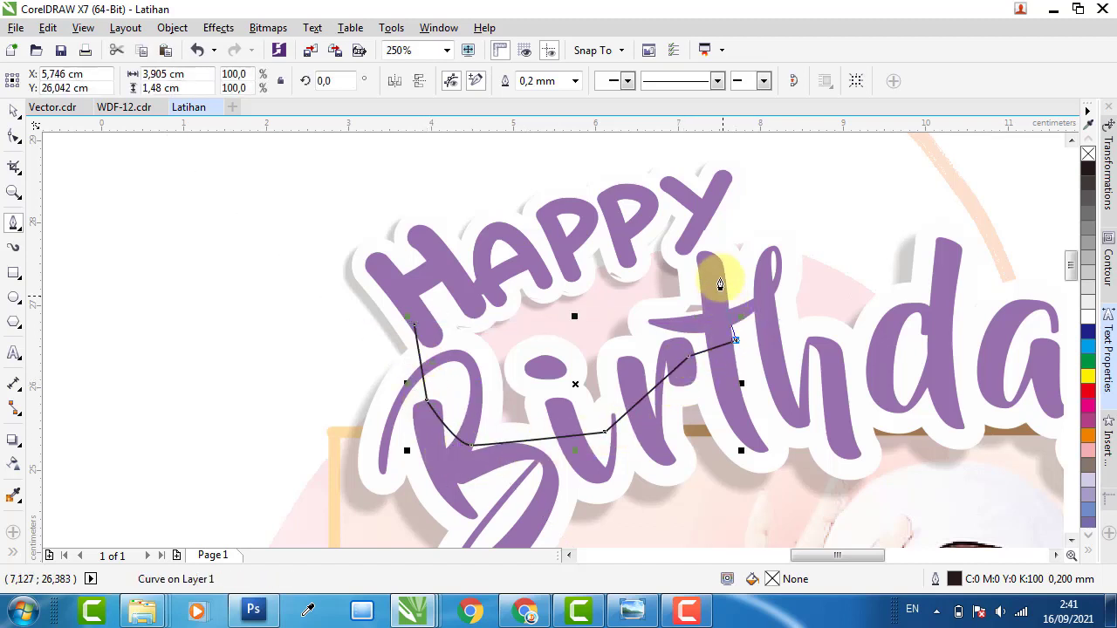
{"action": "left_click", "coordinate": [717, 270]}
{"action": "left_click", "coordinate": [688, 239]}
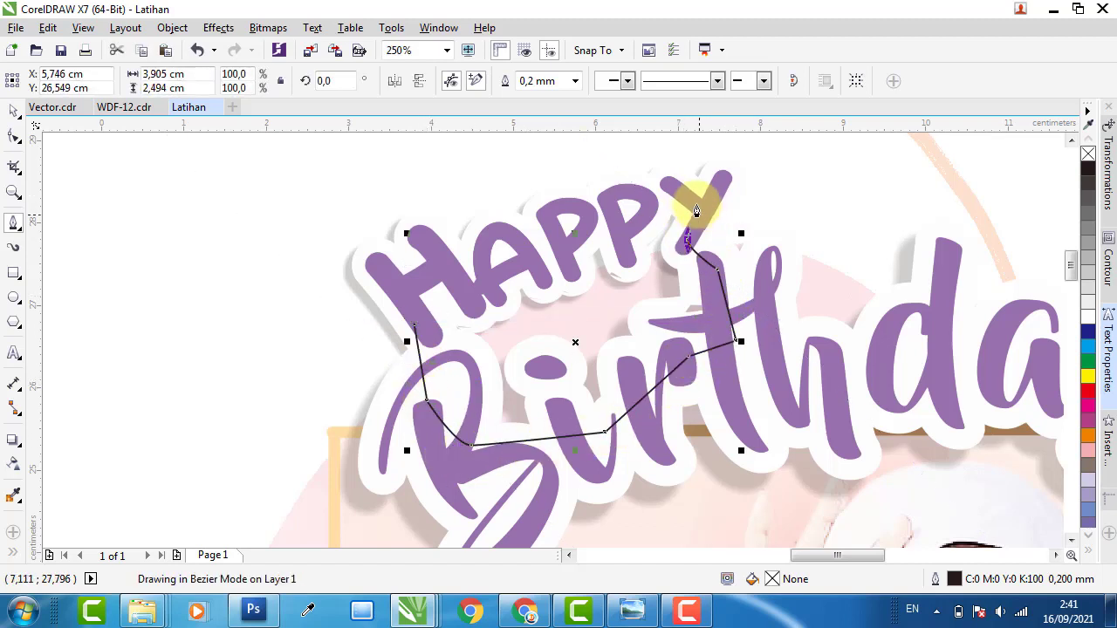
{"action": "left_click_drag", "start_coordinate": [697, 206], "coordinate": [644, 207]}
{"action": "left_click", "coordinate": [515, 239]}
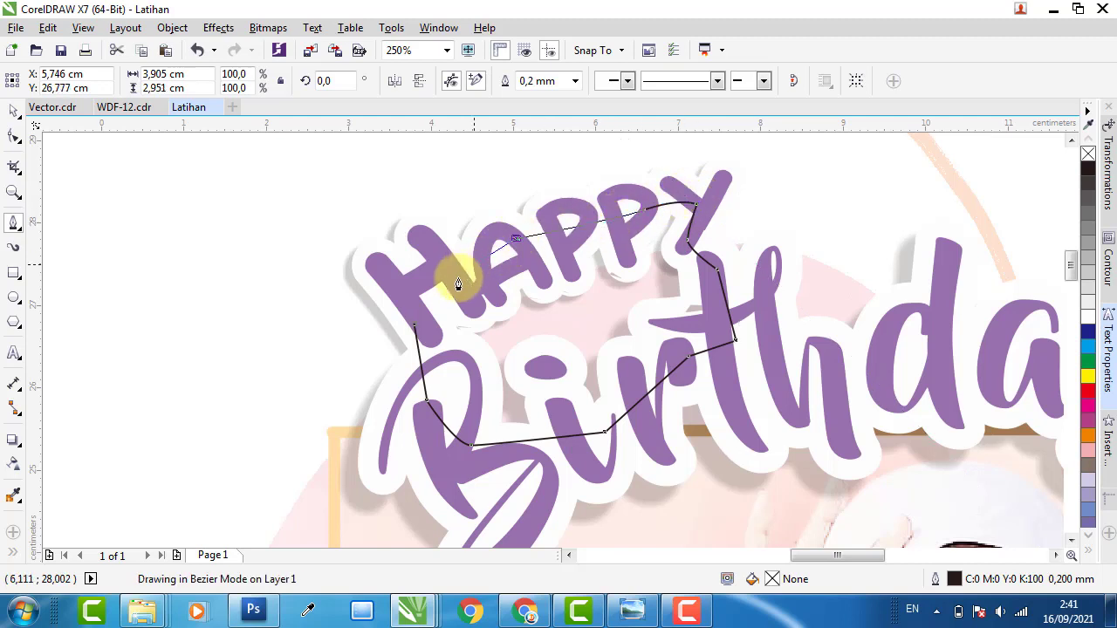
{"action": "left_click", "coordinate": [408, 325]}
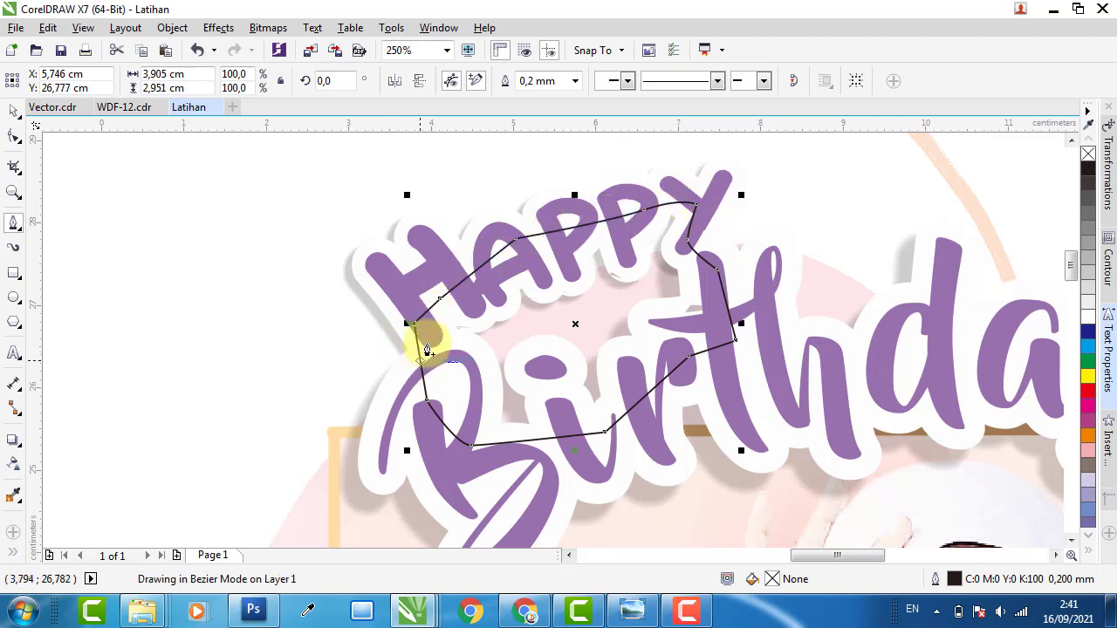
{"action": "left_click", "coordinate": [14, 110]}
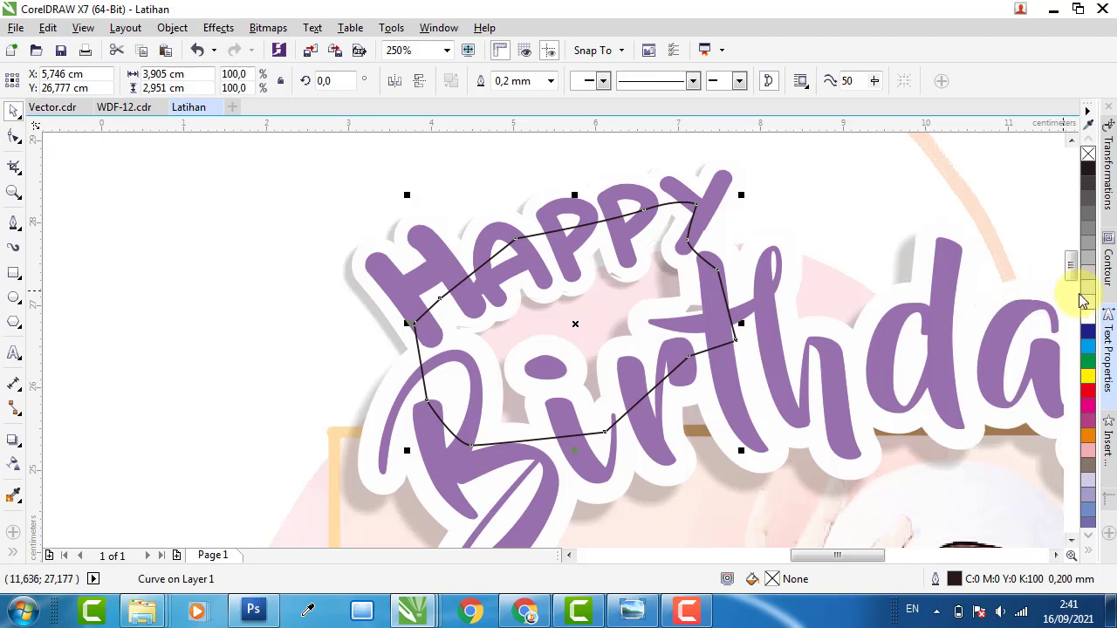
Fill the shape drawn between Happy and Birthday with white and remove its outline.
{"action": "scroll", "coordinate": [1051, 310], "scroll_direction": "down", "scroll_amount": 5}
{"action": "scroll", "coordinate": [523, 262], "scroll_direction": "down", "scroll_amount": 4}
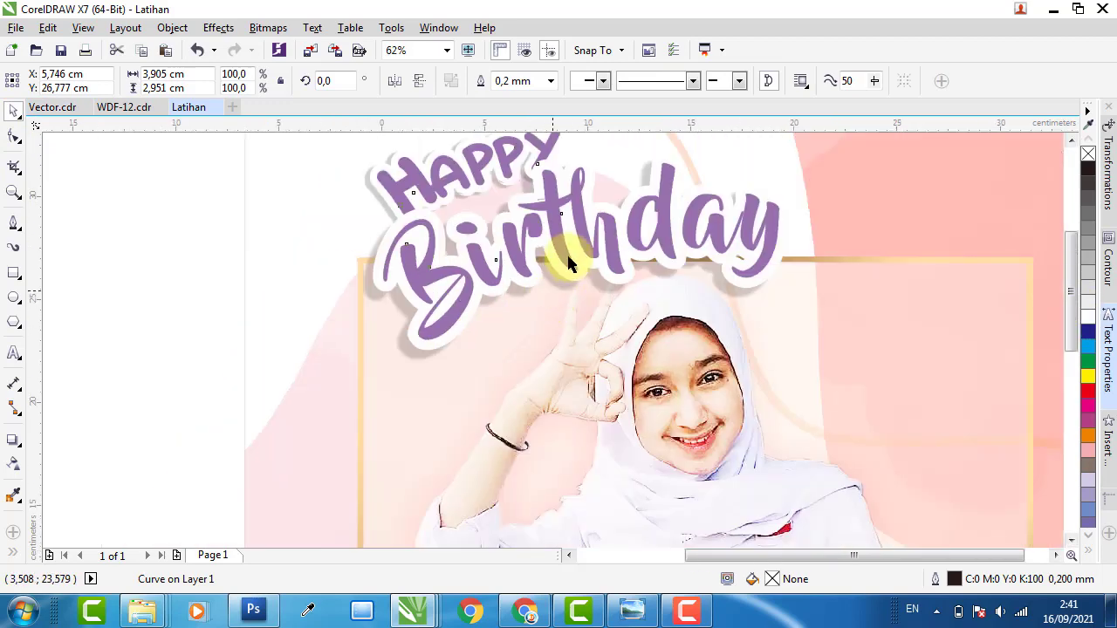
{"action": "scroll", "coordinate": [493, 236], "scroll_direction": "up", "scroll_amount": 2}
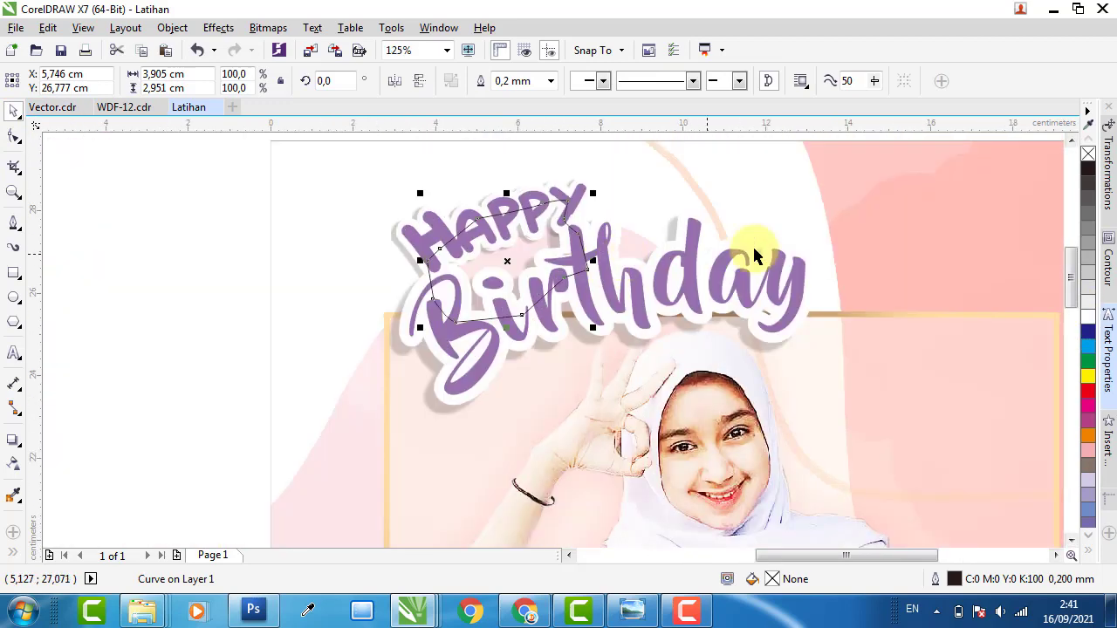
{"action": "left_click", "coordinate": [1087, 320]}
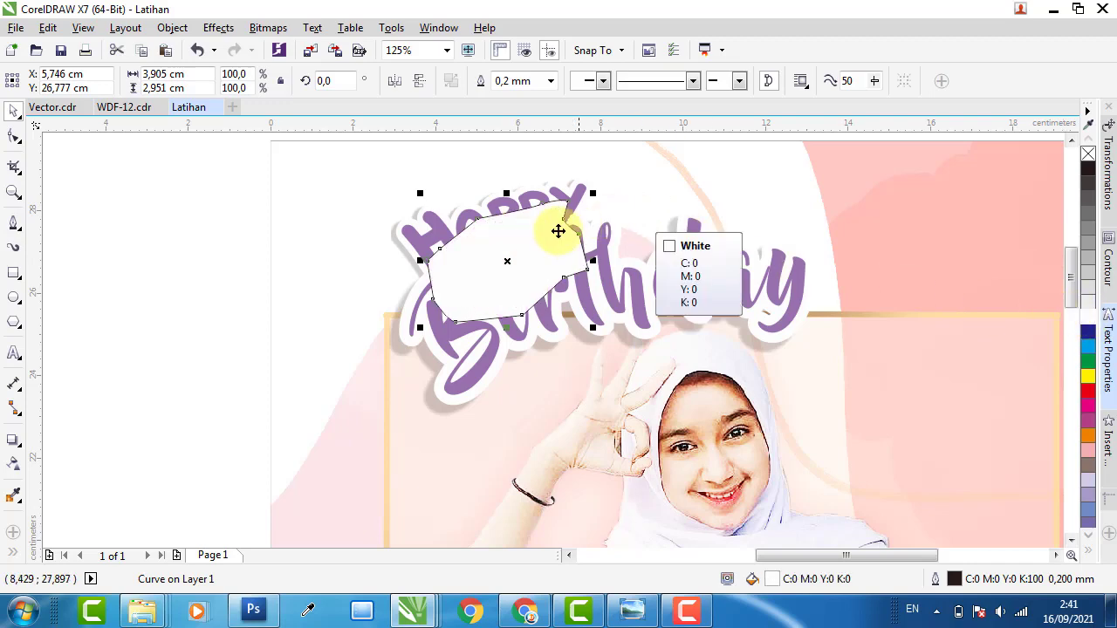
{"action": "right_click", "coordinate": [1088, 155]}
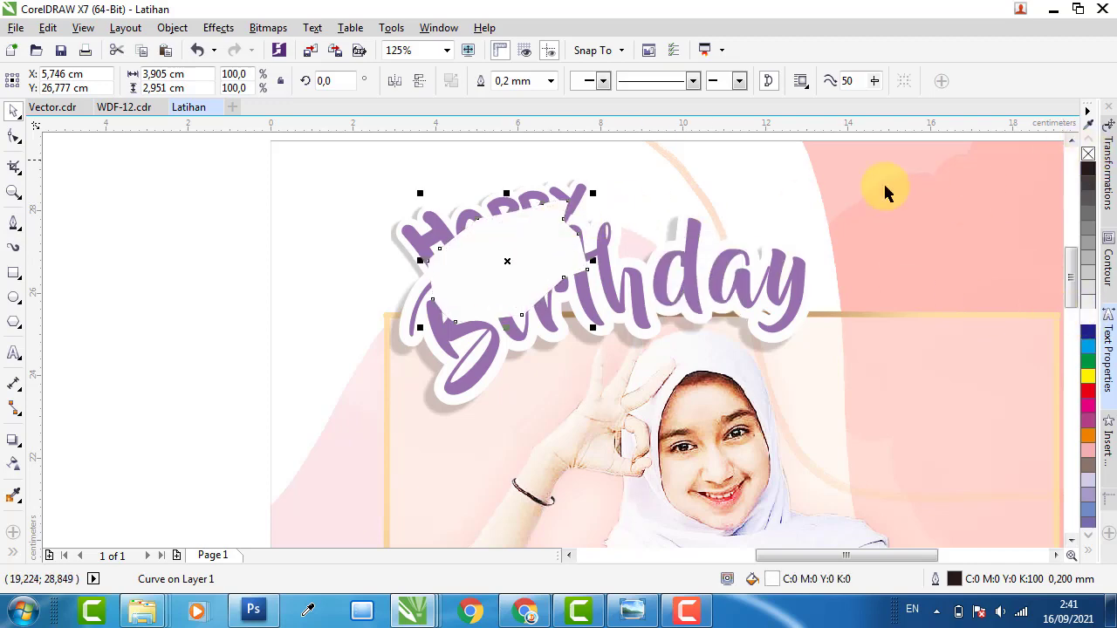
Order the white shape between the words behind the Happy text and deselect it.
{"action": "right_click", "coordinate": [536, 236]}
{"action": "mouse_move", "coordinate": [599, 402]}
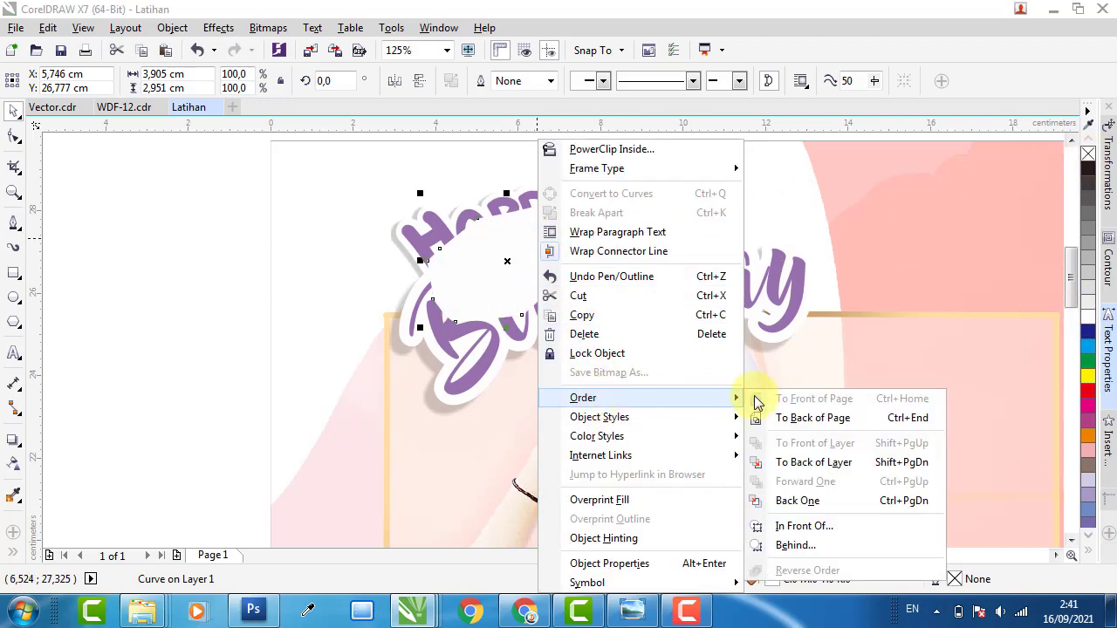
{"action": "left_click", "coordinate": [829, 546]}
{"action": "left_click", "coordinate": [394, 239]}
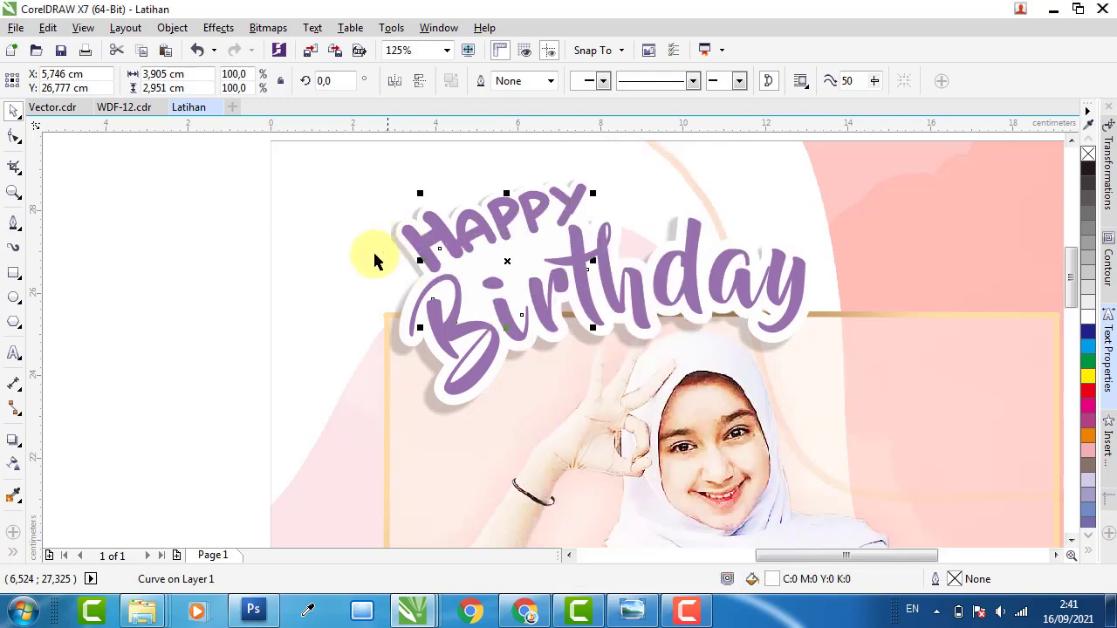
{"action": "scroll", "coordinate": [613, 252], "scroll_direction": "down", "scroll_amount": 2}
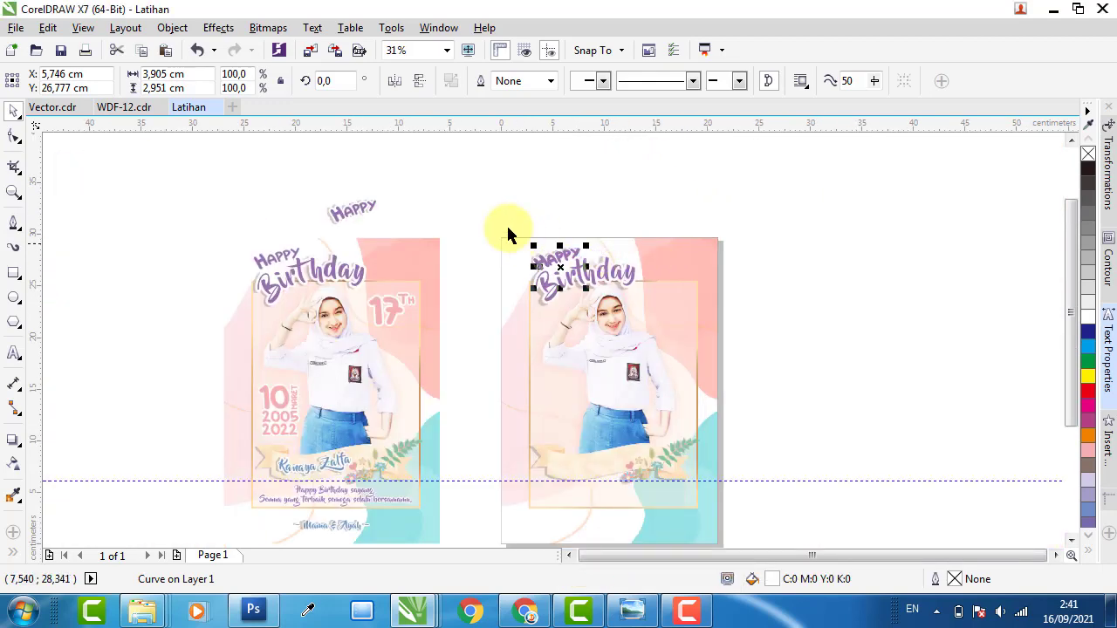
{"action": "left_click", "coordinate": [504, 218]}
{"action": "scroll", "coordinate": [543, 280], "scroll_direction": "up", "scroll_amount": 2}
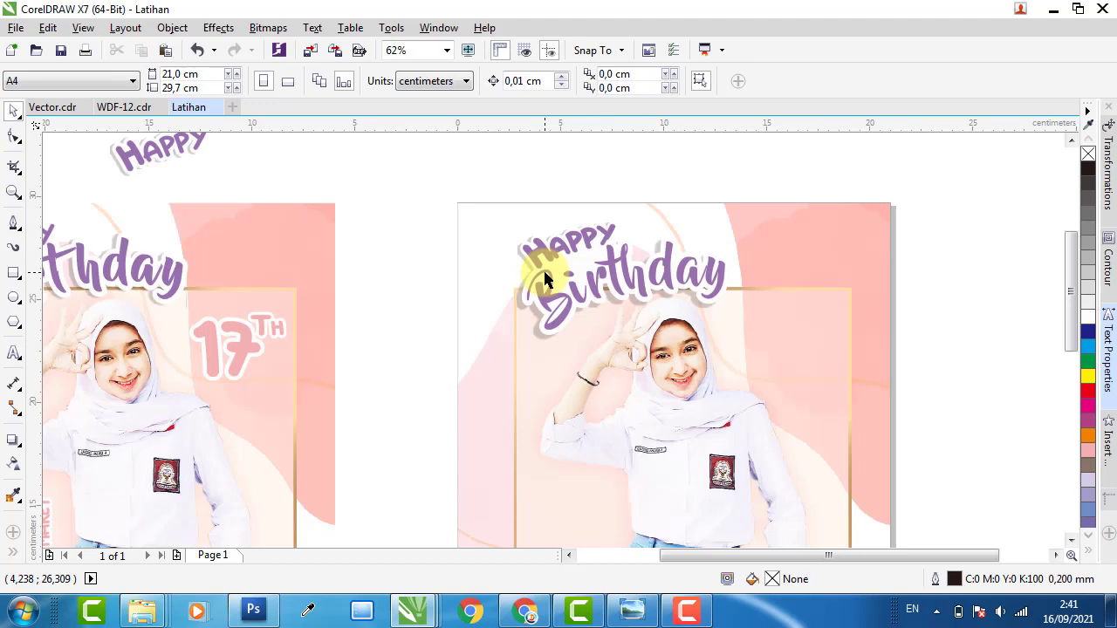
{"action": "left_click_drag", "start_coordinate": [756, 367], "coordinate": [878, 299]}
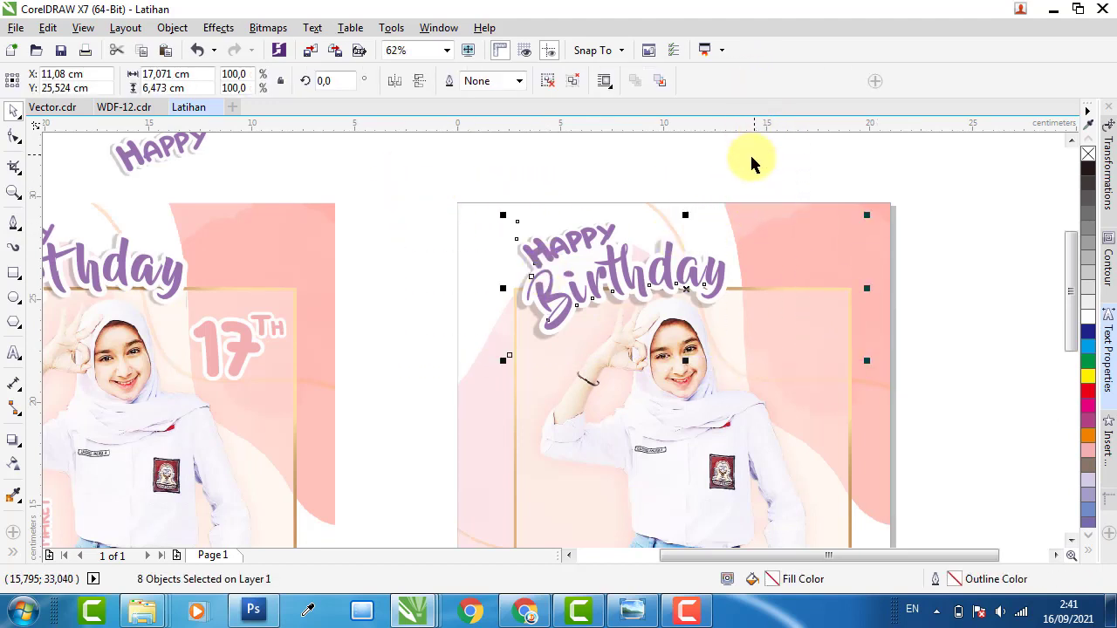
{"action": "left_click", "coordinate": [689, 197]}
{"action": "scroll", "coordinate": [689, 199], "scroll_direction": "down", "scroll_amount": 2}
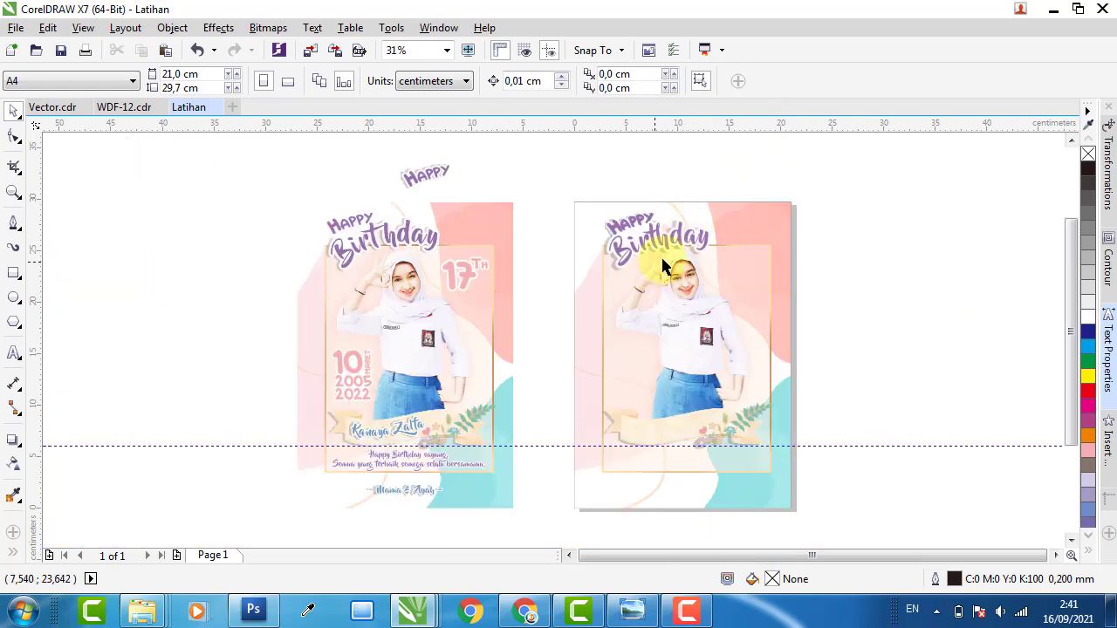
{"action": "scroll", "coordinate": [457, 271], "scroll_direction": "up", "scroll_amount": 2}
Add the artistic text 17 in the empty area between the reference poster and the new page.
{"action": "left_click", "coordinate": [456, 272]}
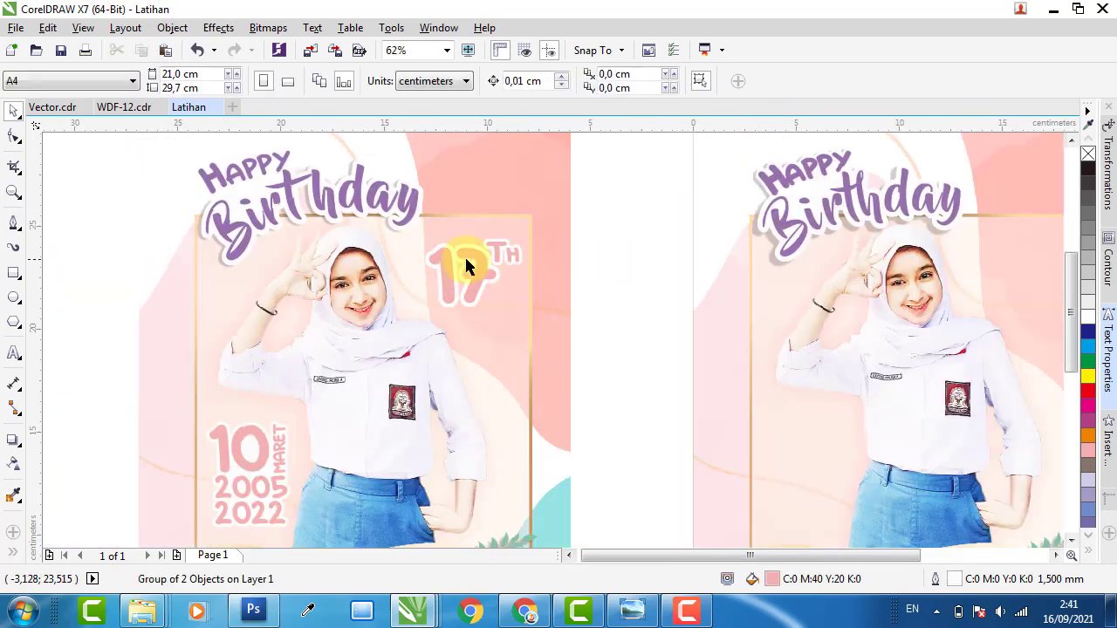
{"action": "left_click", "coordinate": [476, 262]}
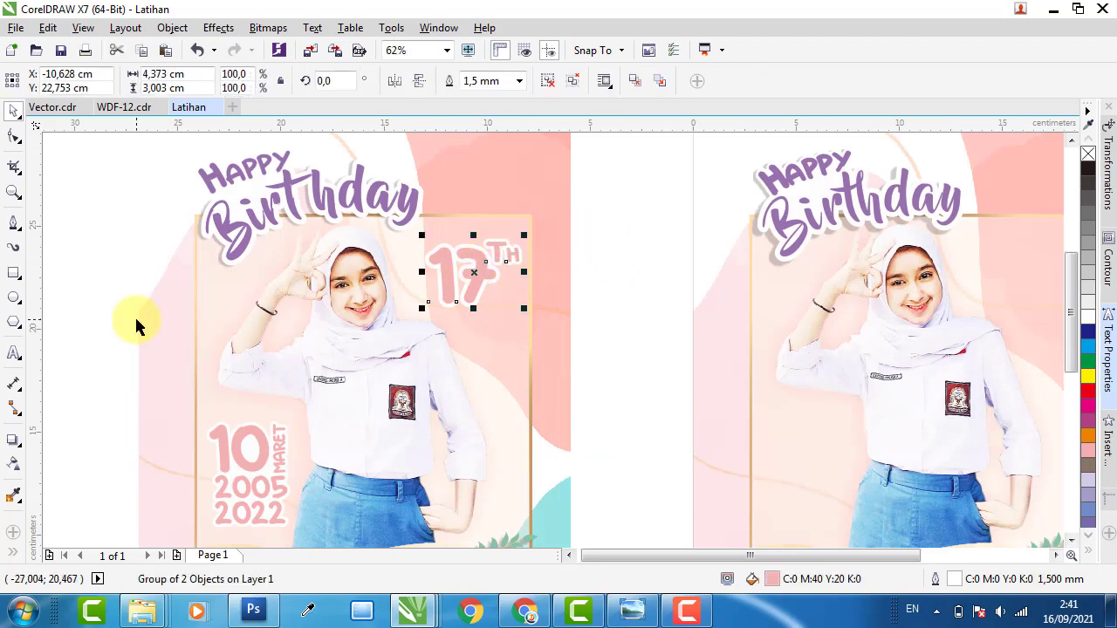
{"action": "left_click", "coordinate": [14, 353]}
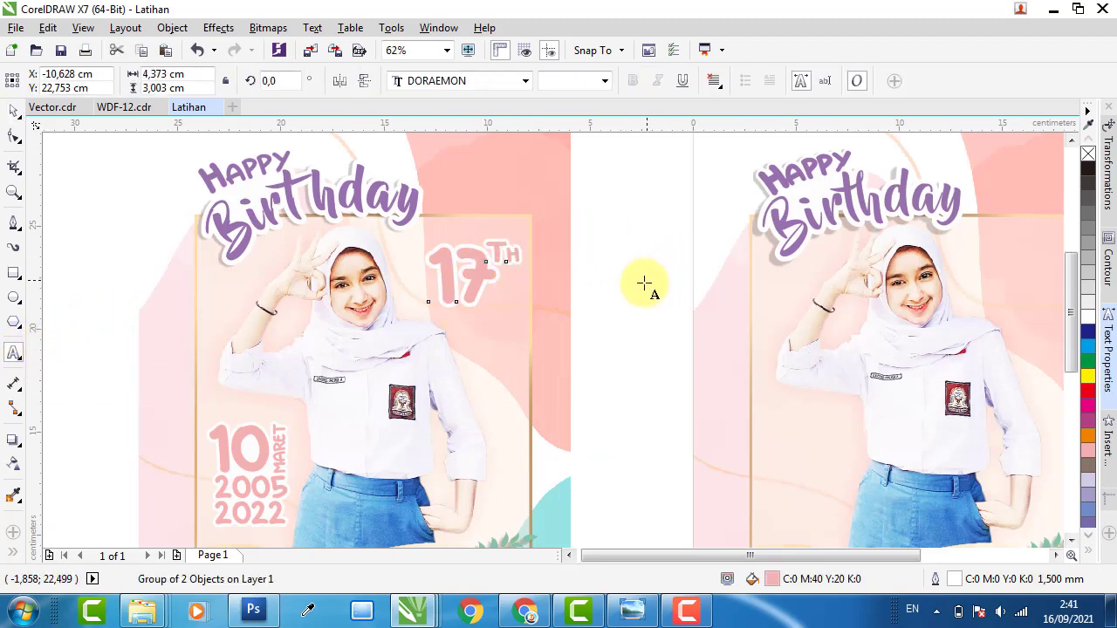
{"action": "left_click", "coordinate": [610, 271]}
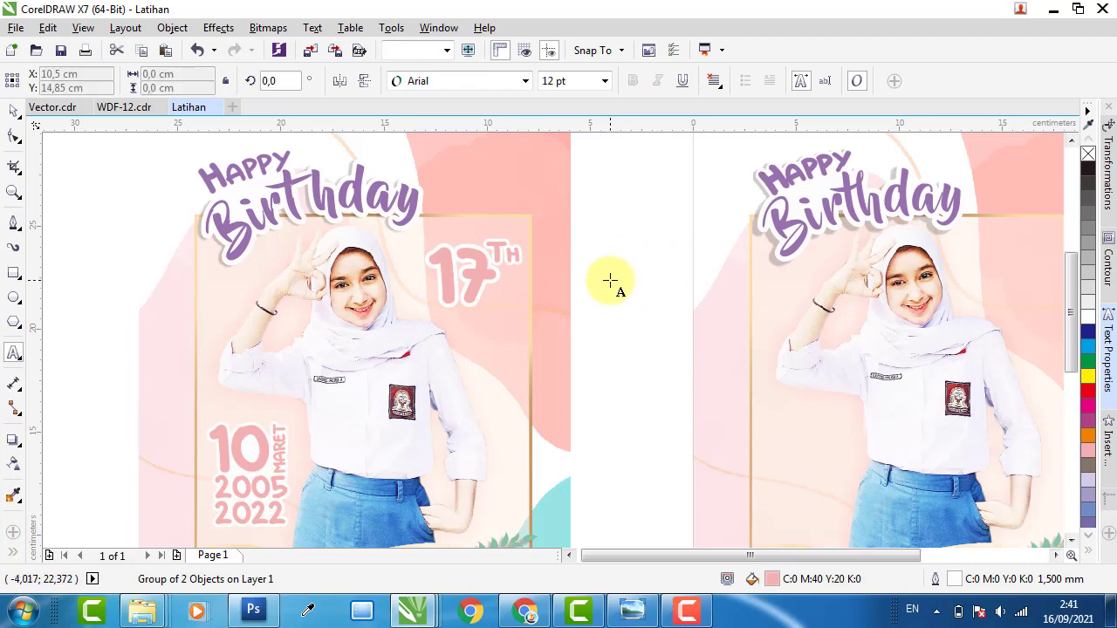
{"action": "type", "text": "17"}
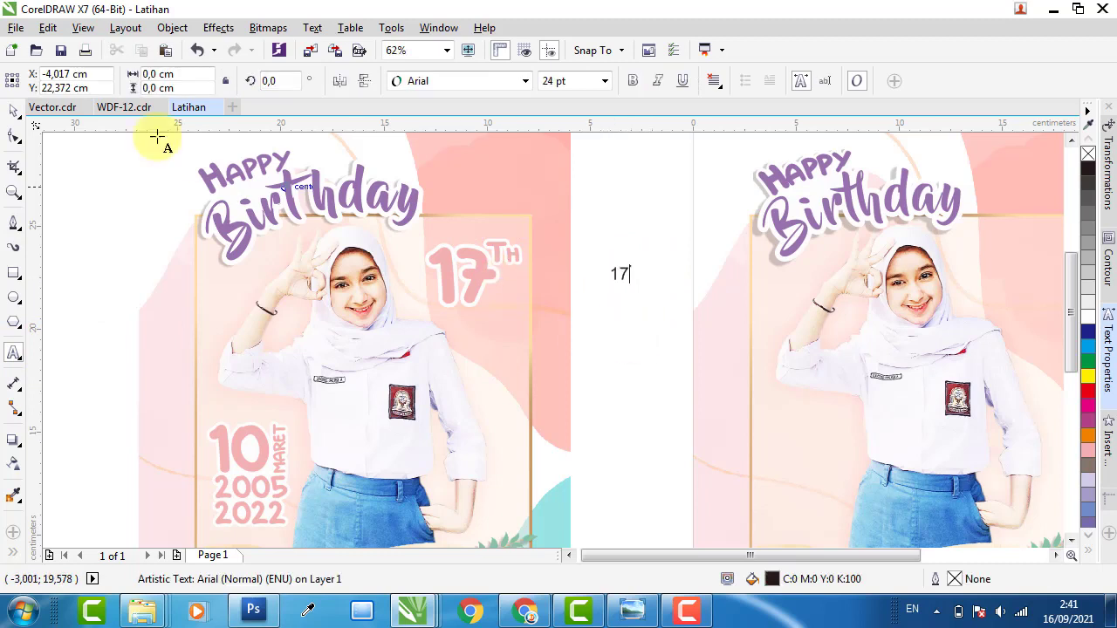
{"action": "key", "text": "Escape"}
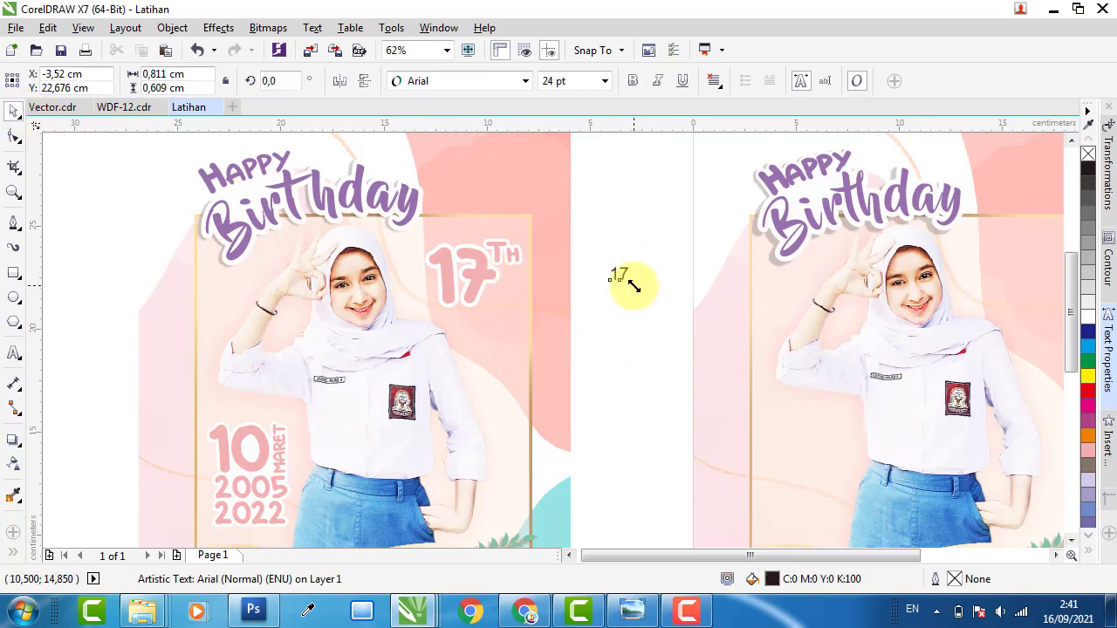
Enlarge the new 17 to about 3.9 cm wide and set its font to DORAEMON.
{"action": "left_click_drag", "start_coordinate": [634, 286], "coordinate": [698, 340]}
{"action": "left_click", "coordinate": [524, 80]}
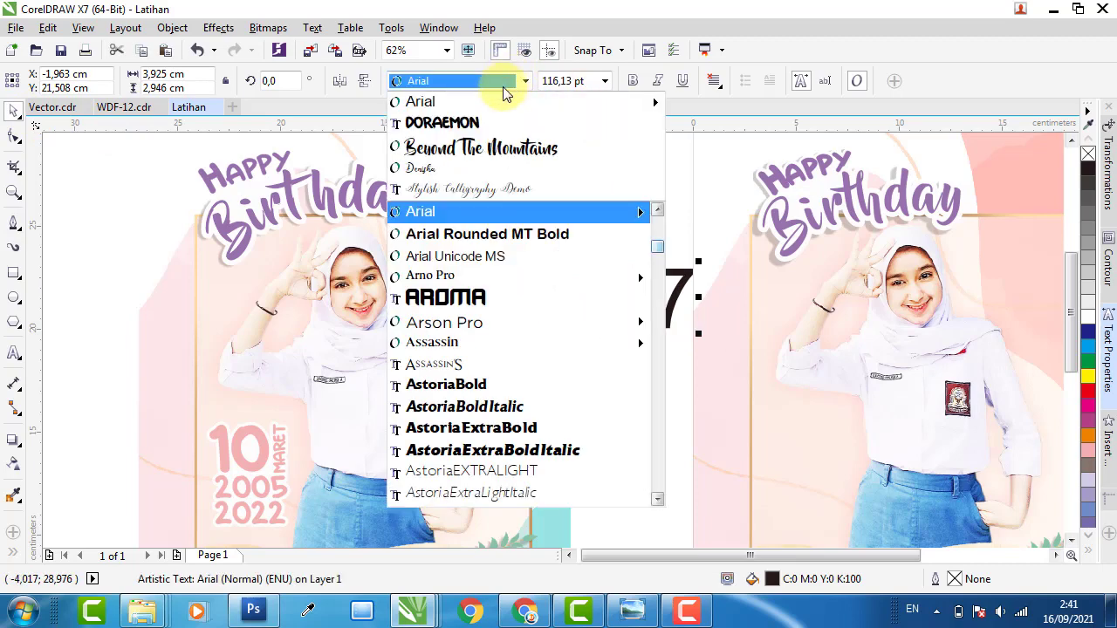
{"action": "left_click", "coordinate": [469, 128]}
Ungroup the reference 17TH and select only its 17 text.
{"action": "left_click", "coordinate": [491, 273]}
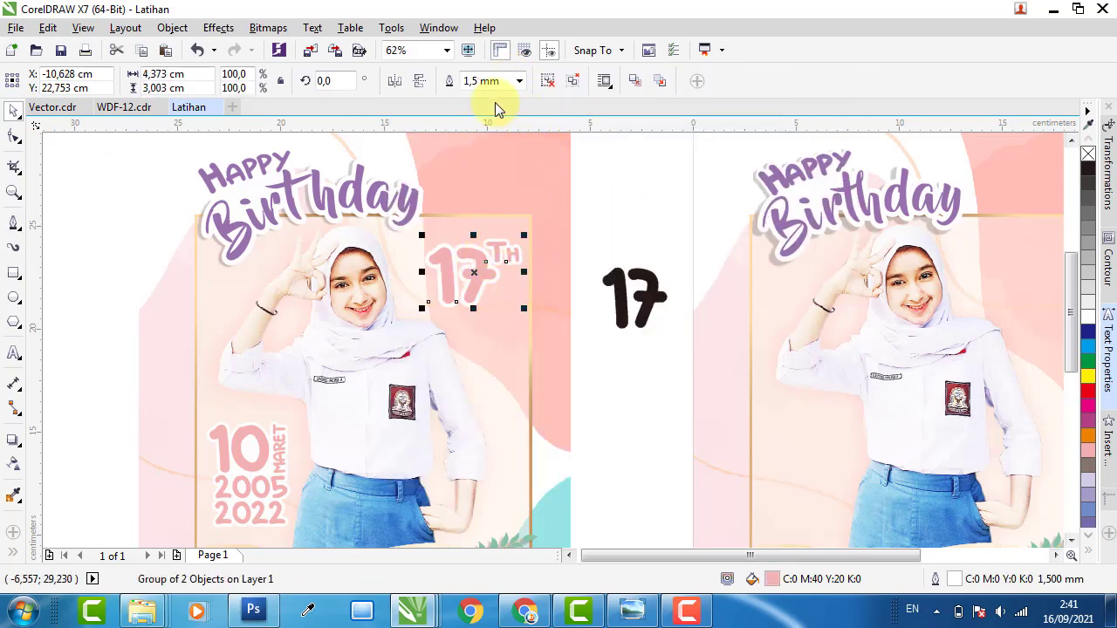
{"action": "left_click", "coordinate": [550, 214]}
{"action": "left_click", "coordinate": [468, 256]}
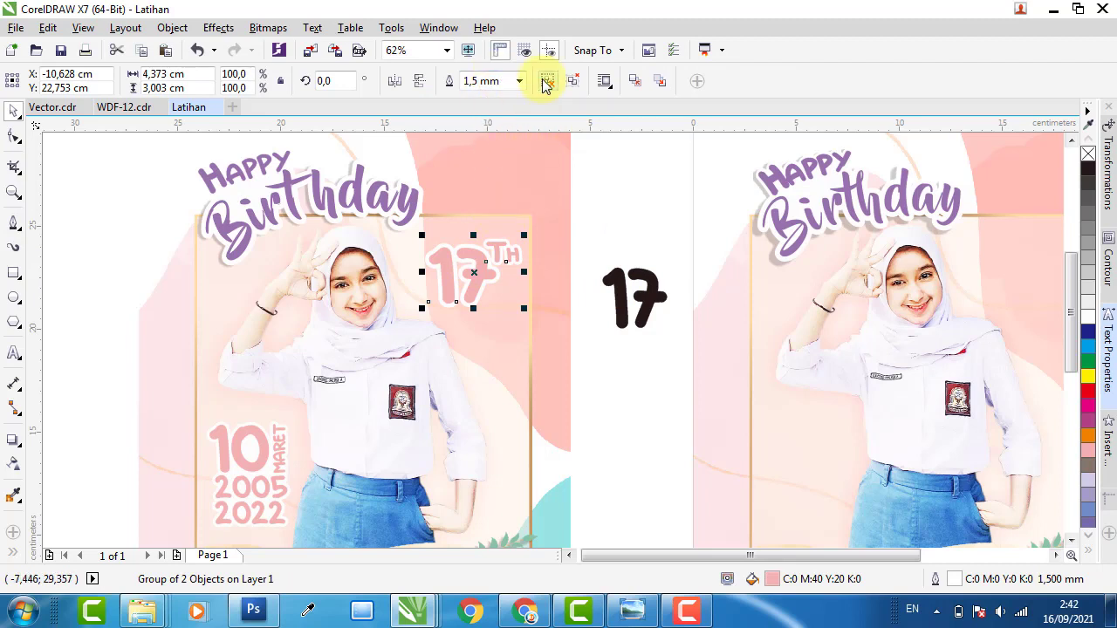
{"action": "left_click", "coordinate": [546, 81]}
{"action": "left_click", "coordinate": [483, 254]}
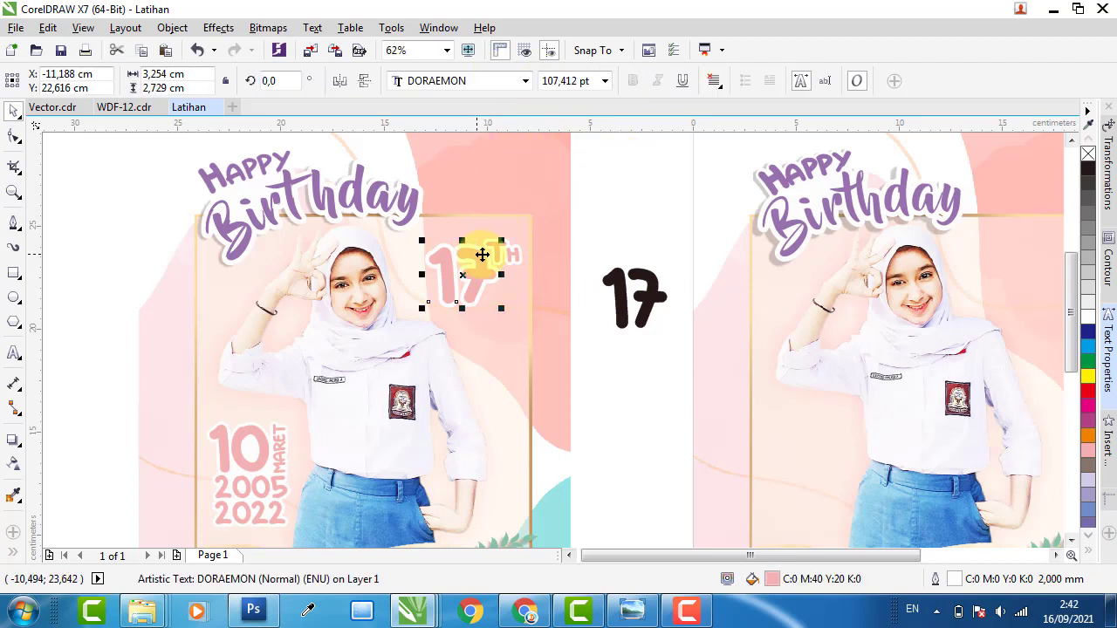
Copy the reference 17's font size of 107,412 pt to the new 17 and move it beside the reference text.
{"action": "left_click", "coordinate": [572, 81]}
{"action": "key", "text": "ctrl+c"}
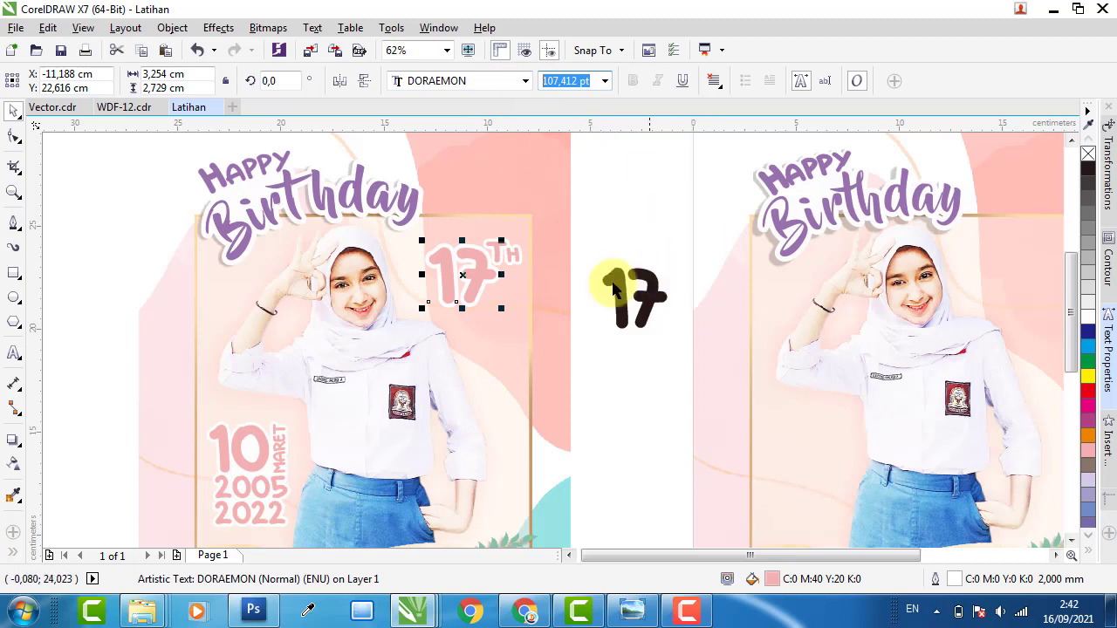
{"action": "left_click_drag", "start_coordinate": [596, 253], "coordinate": [702, 389]}
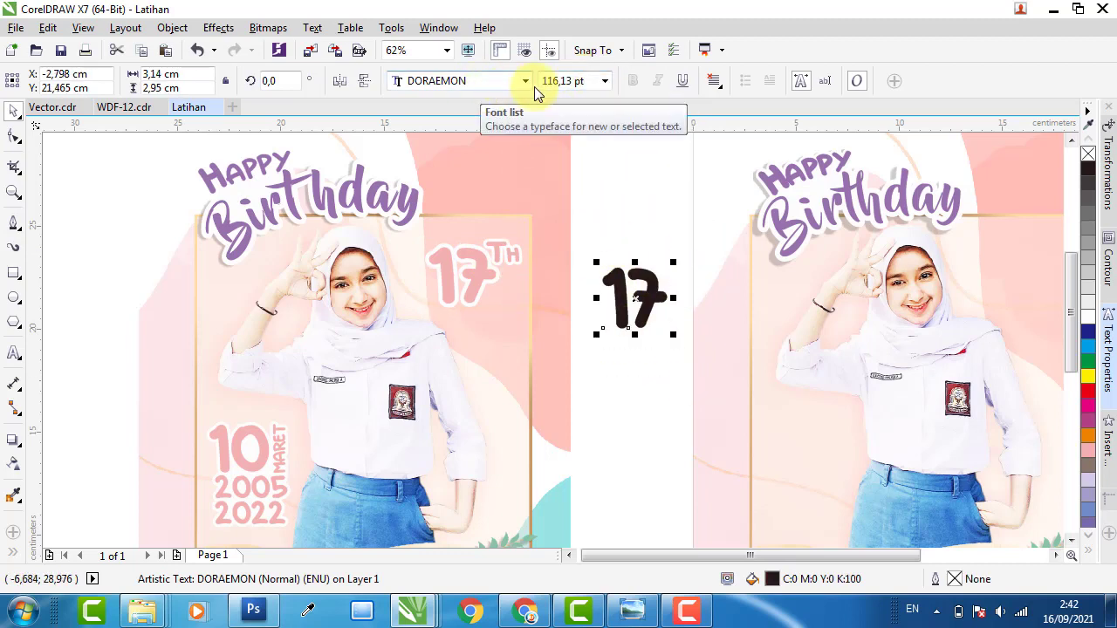
{"action": "left_click", "coordinate": [584, 83]}
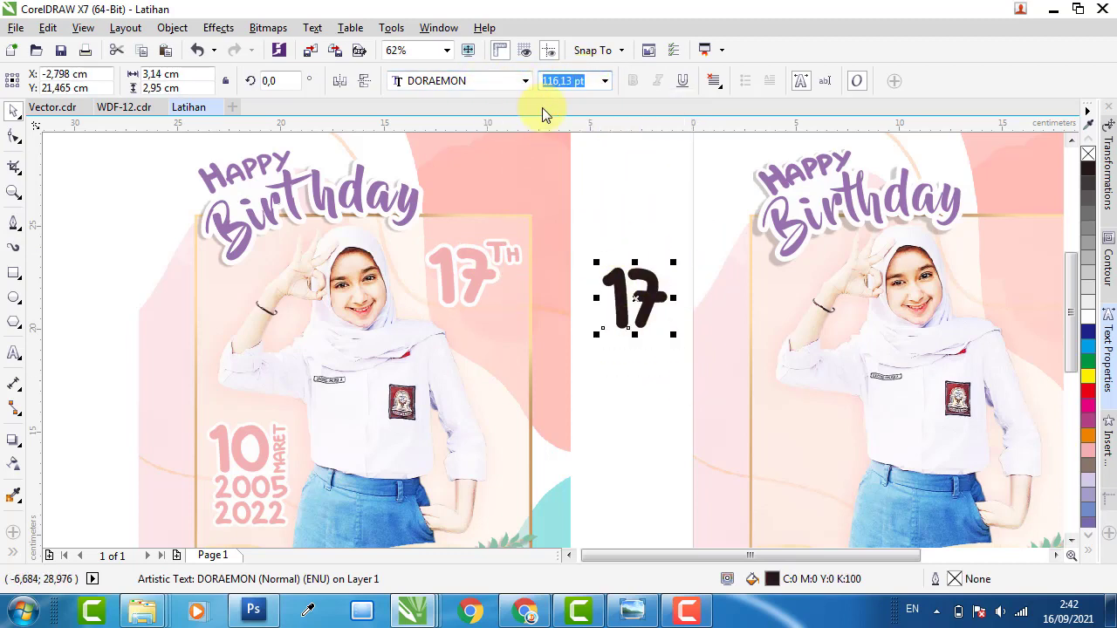
{"action": "key", "text": "ctrl+v"}
{"action": "key", "text": "Return"}
{"action": "left_click_drag", "start_coordinate": [653, 299], "coordinate": [580, 271]}
Try a red outline on the reference 17 and undo it.
{"action": "scroll", "coordinate": [498, 274], "scroll_direction": "up", "scroll_amount": 3}
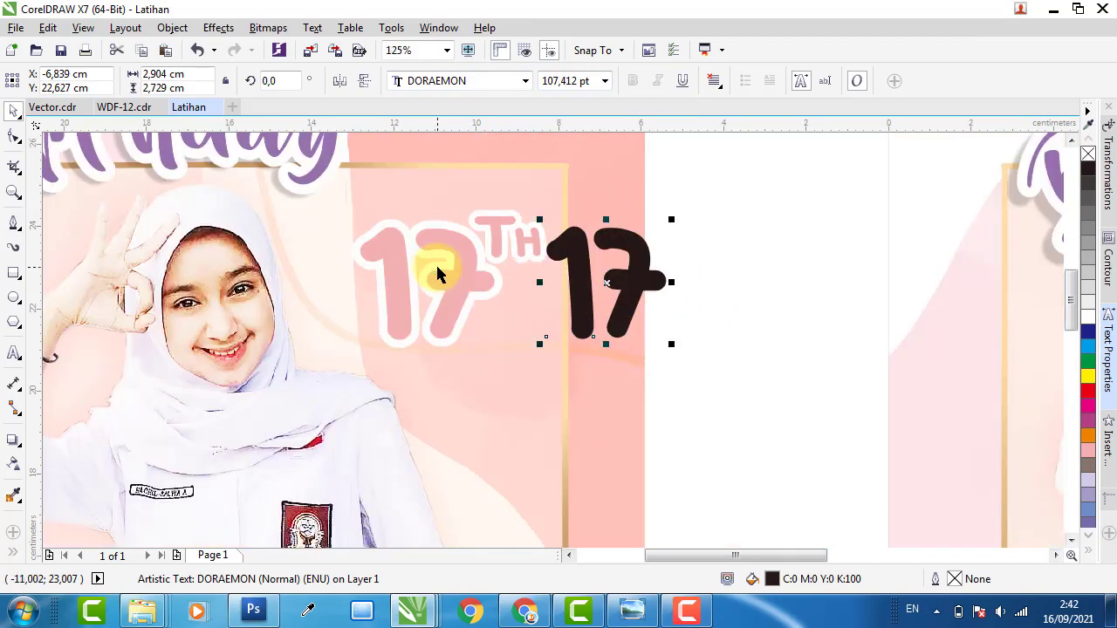
{"action": "left_click", "coordinate": [463, 281]}
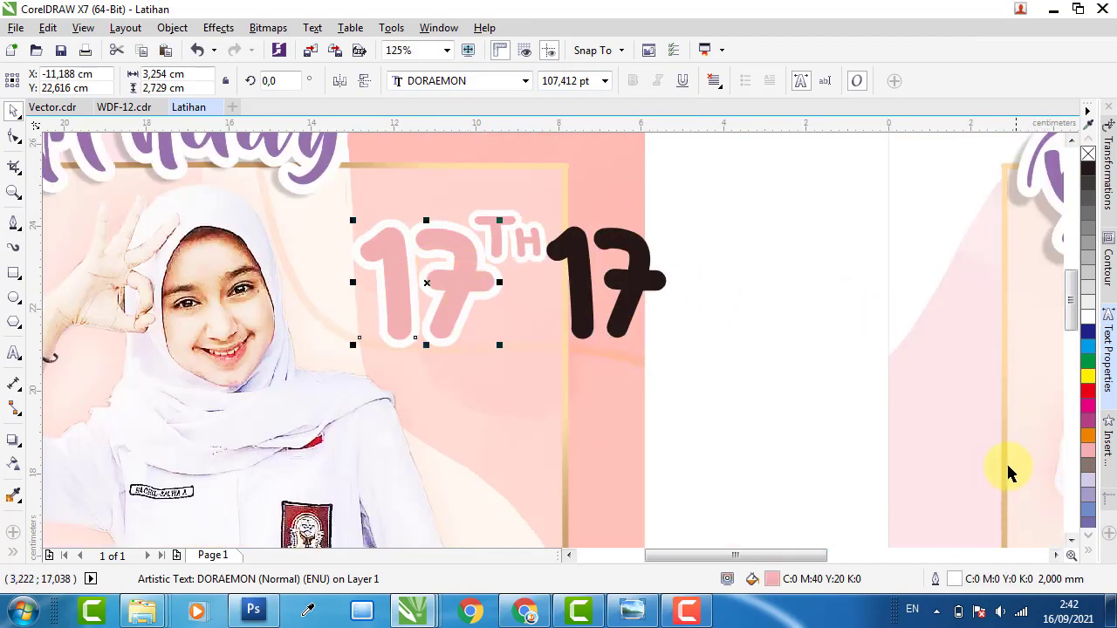
{"action": "left_click_drag", "start_coordinate": [1088, 390], "coordinate": [474, 283]}
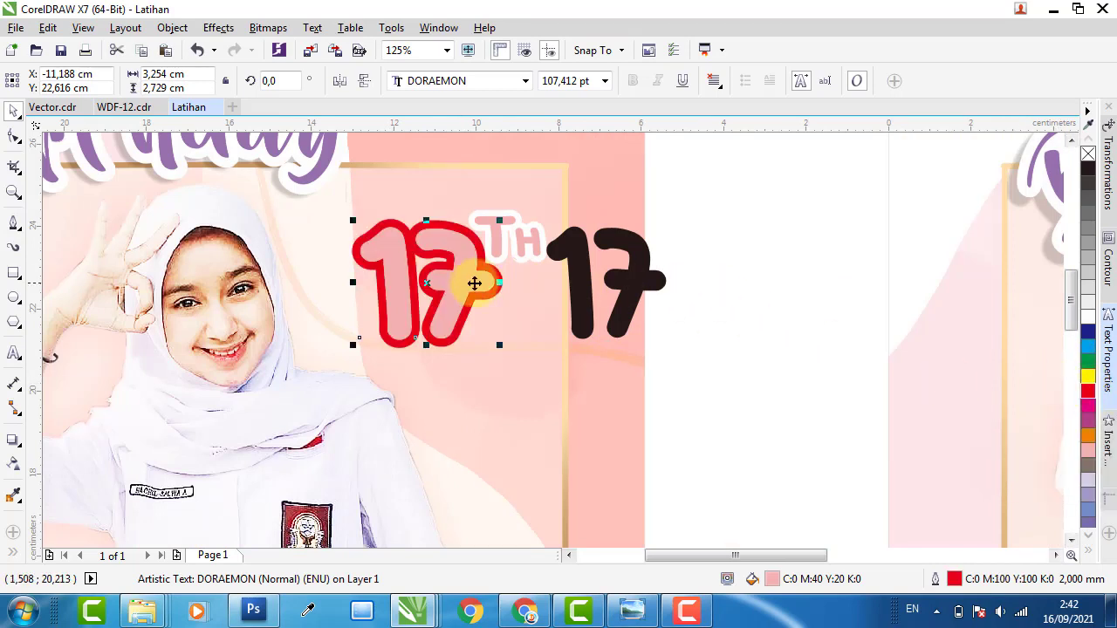
{"action": "key", "text": "ctrl+z"}
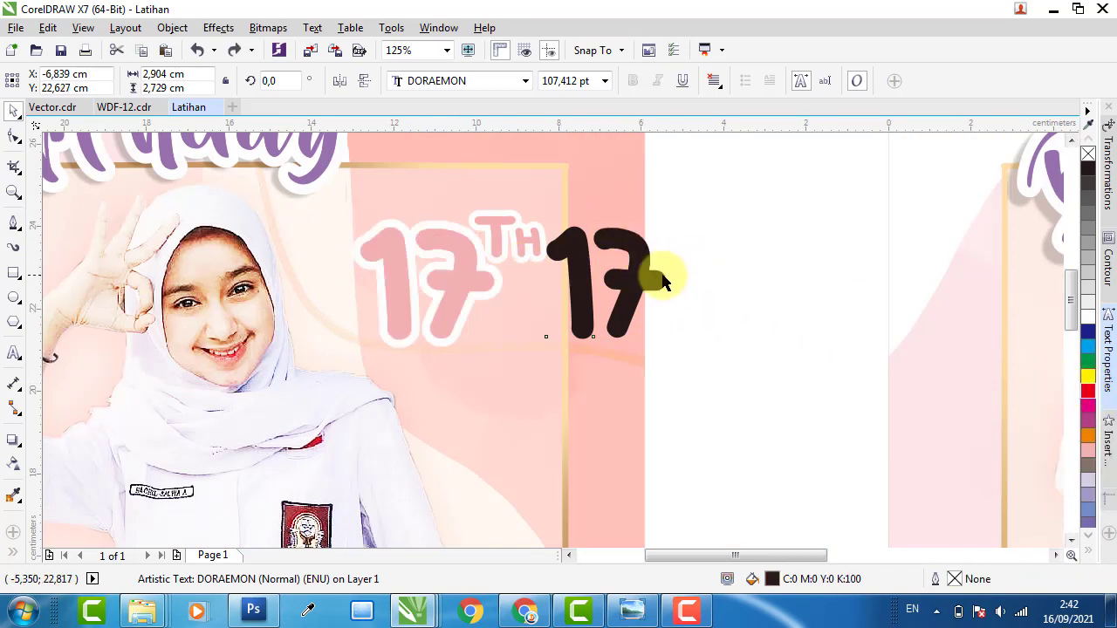
Give the new black 17 beside the reference a red outline.
{"action": "left_click", "coordinate": [663, 281]}
{"action": "left_click", "coordinate": [729, 285]}
{"action": "left_click", "coordinate": [647, 290]}
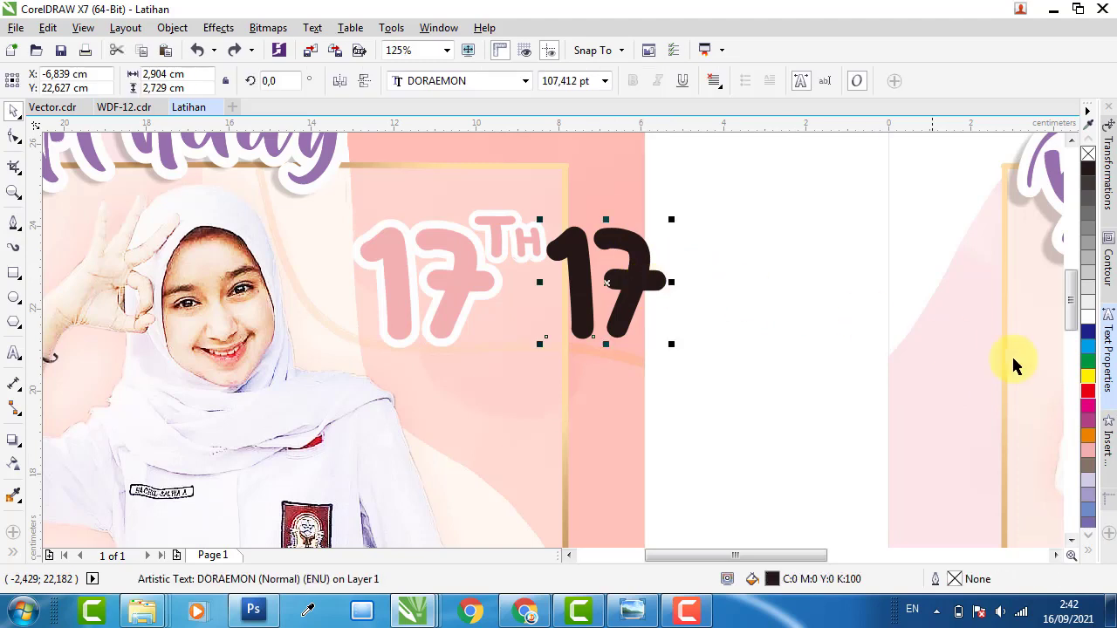
{"action": "right_click", "coordinate": [1087, 390]}
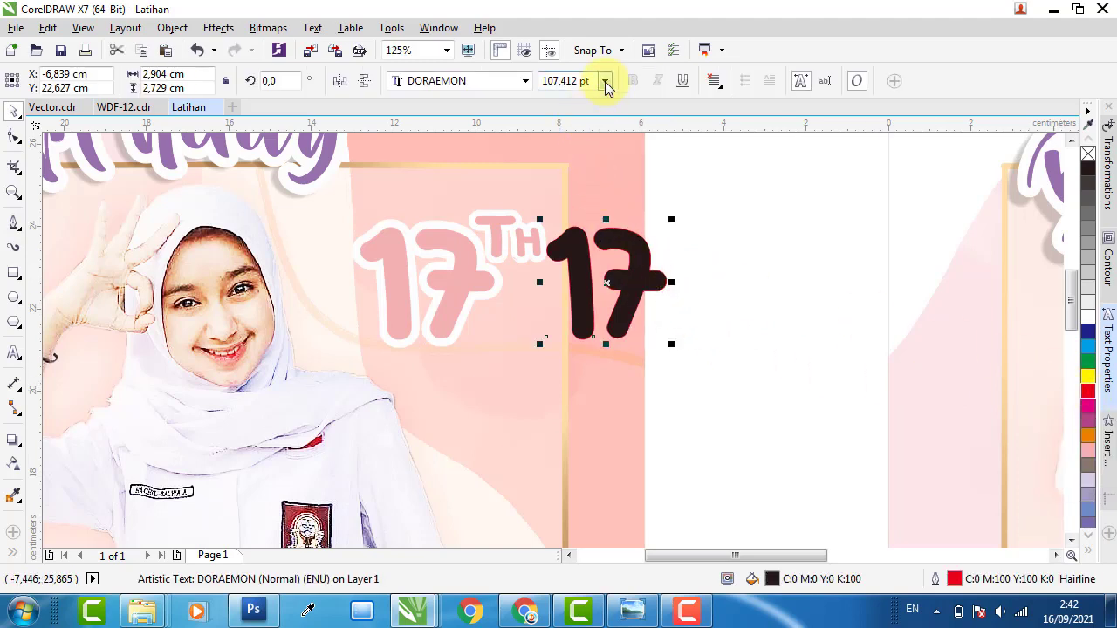
{"action": "left_click", "coordinate": [481, 282]}
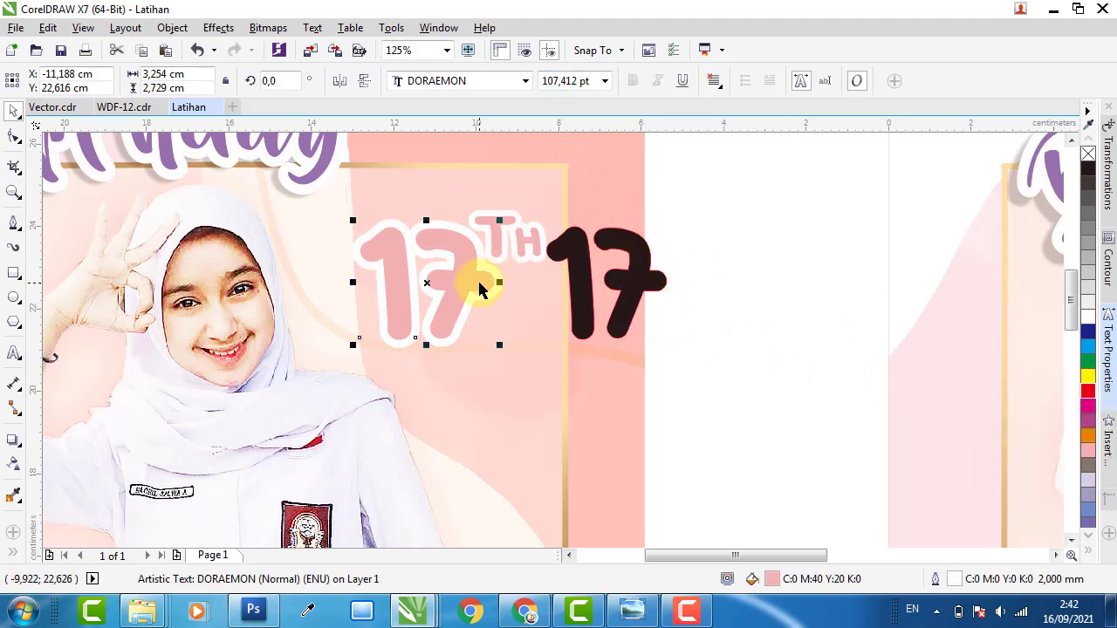
{"action": "left_click", "coordinate": [640, 281]}
{"action": "left_click", "coordinate": [605, 80]}
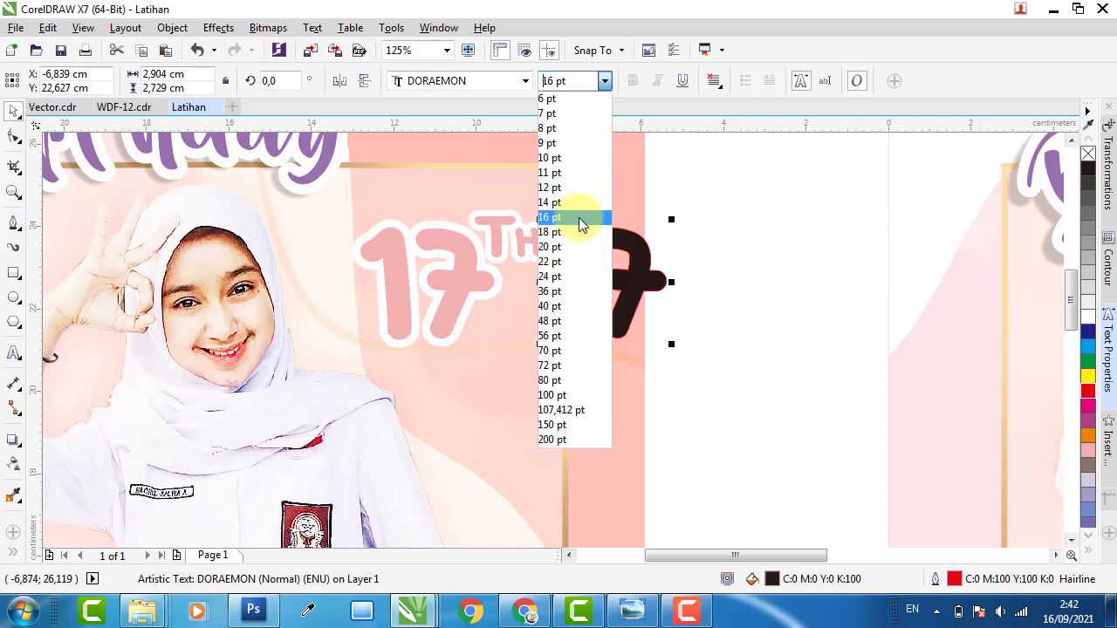
{"action": "left_click", "coordinate": [591, 142]}
{"action": "key", "text": "ctrl+z"}
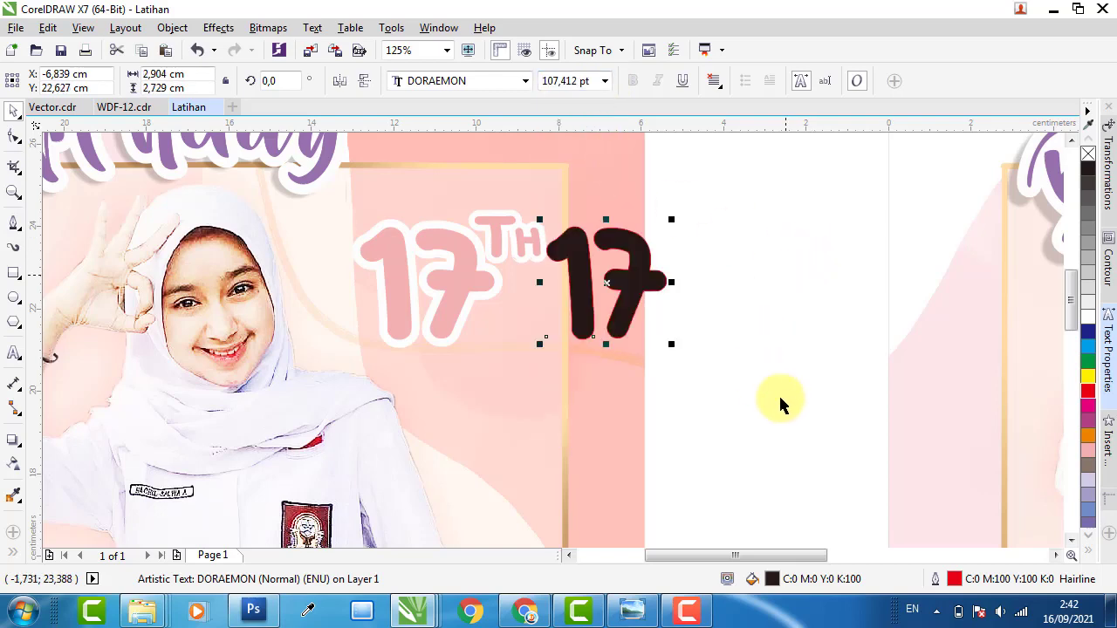
Set the new 17's outline to 2.0 mm with round corners, round caps, outside position and Behind fill.
{"action": "double_click", "coordinate": [954, 579]}
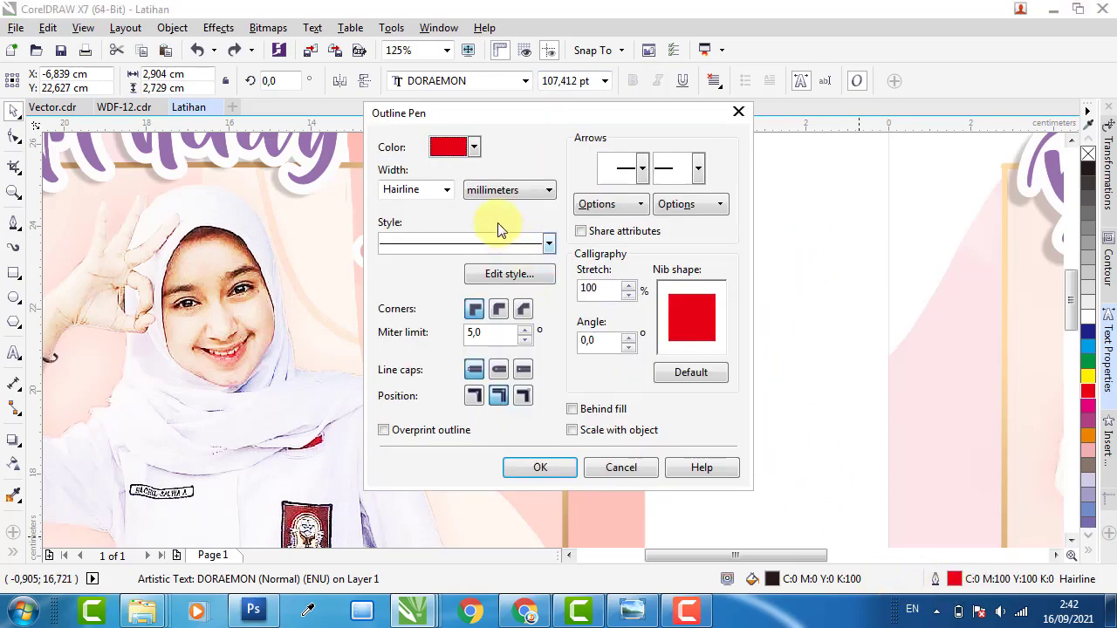
{"action": "left_click_drag", "start_coordinate": [516, 126], "coordinate": [740, 110]}
{"action": "left_click", "coordinate": [702, 184]}
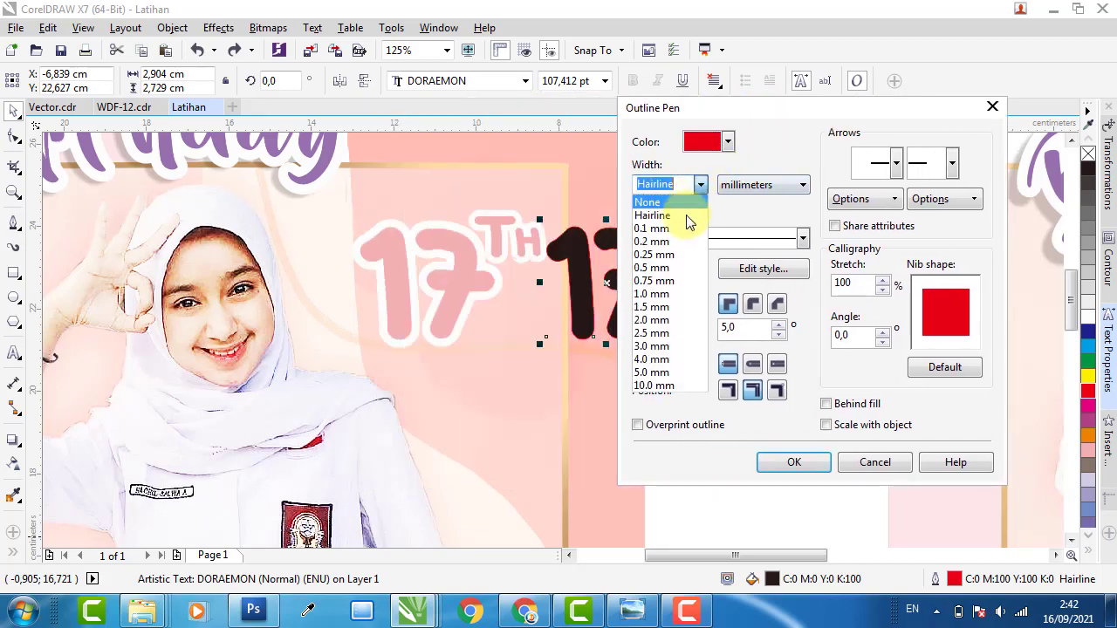
{"action": "left_click", "coordinate": [653, 320]}
{"action": "left_click", "coordinate": [728, 390]}
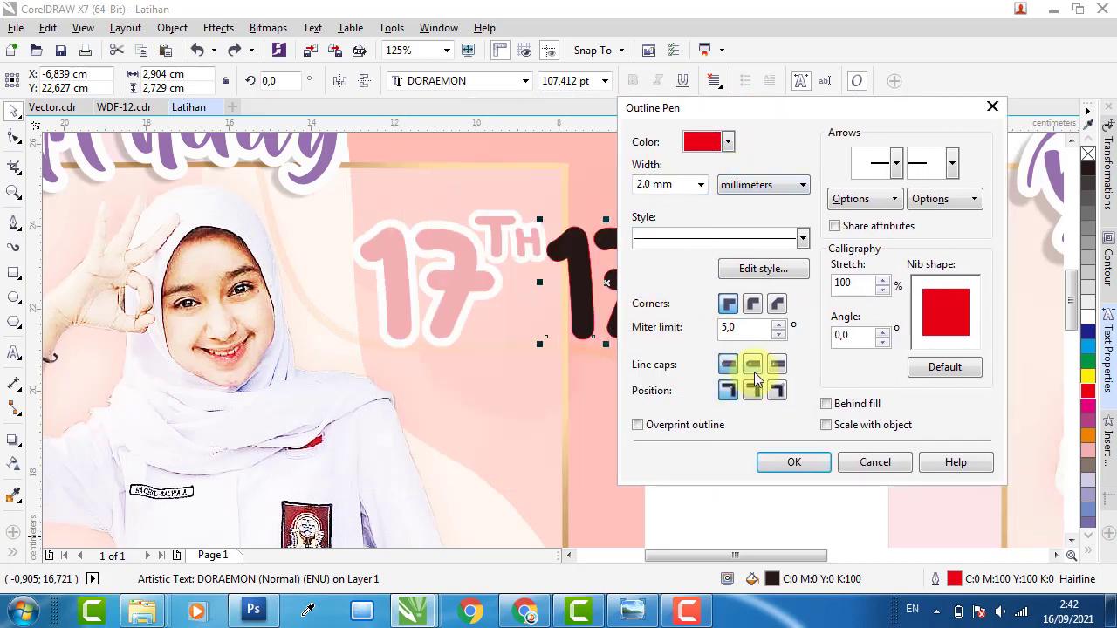
{"action": "left_click", "coordinate": [752, 364]}
{"action": "left_click", "coordinate": [752, 304]}
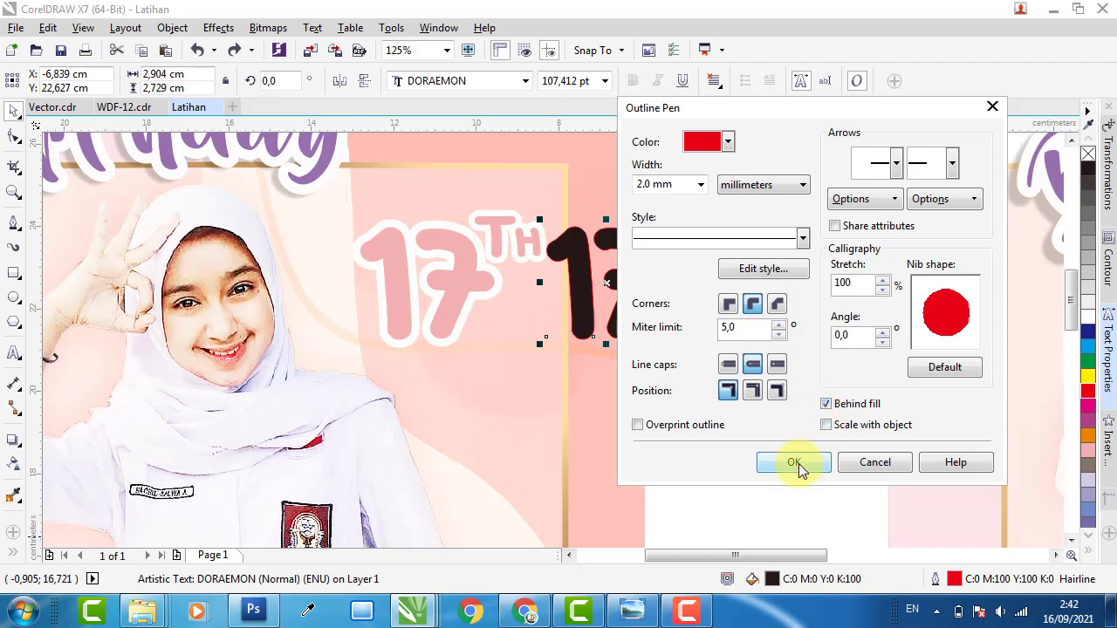
{"action": "left_click", "coordinate": [794, 463]}
Duplicate the red-outlined black 17 up and to its right, and change the copy's text to TH.
{"action": "left_click_drag", "start_coordinate": [633, 267], "coordinate": [837, 220]}
{"action": "right_click", "coordinate": [837, 221]}
{"action": "double_click", "coordinate": [837, 221]}
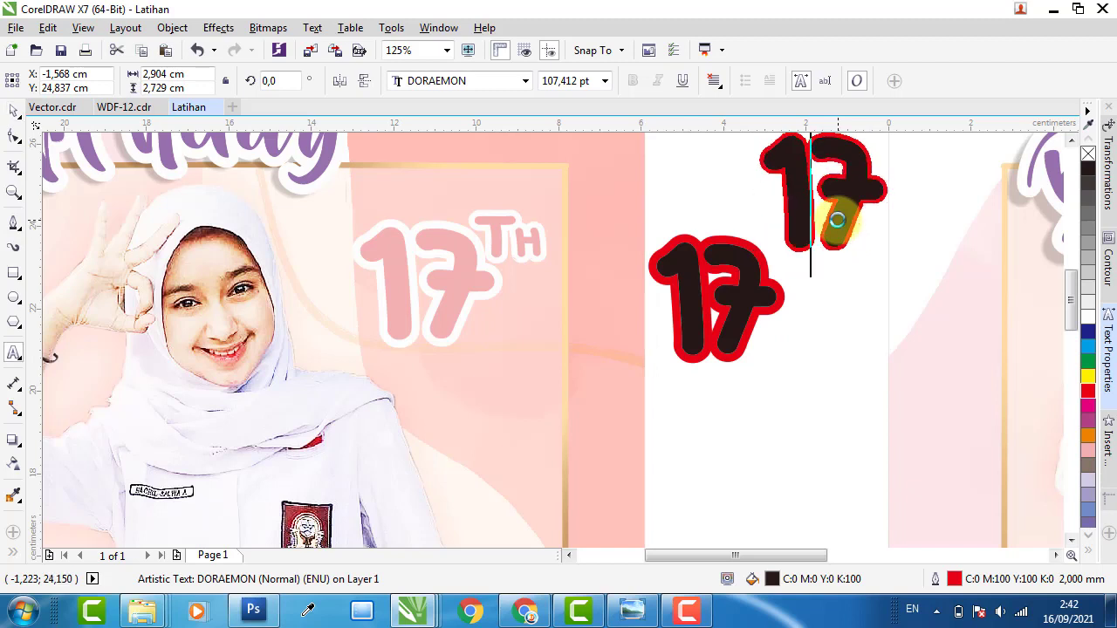
{"action": "key", "text": "ctrl+a"}
{"action": "type", "text": "T"}
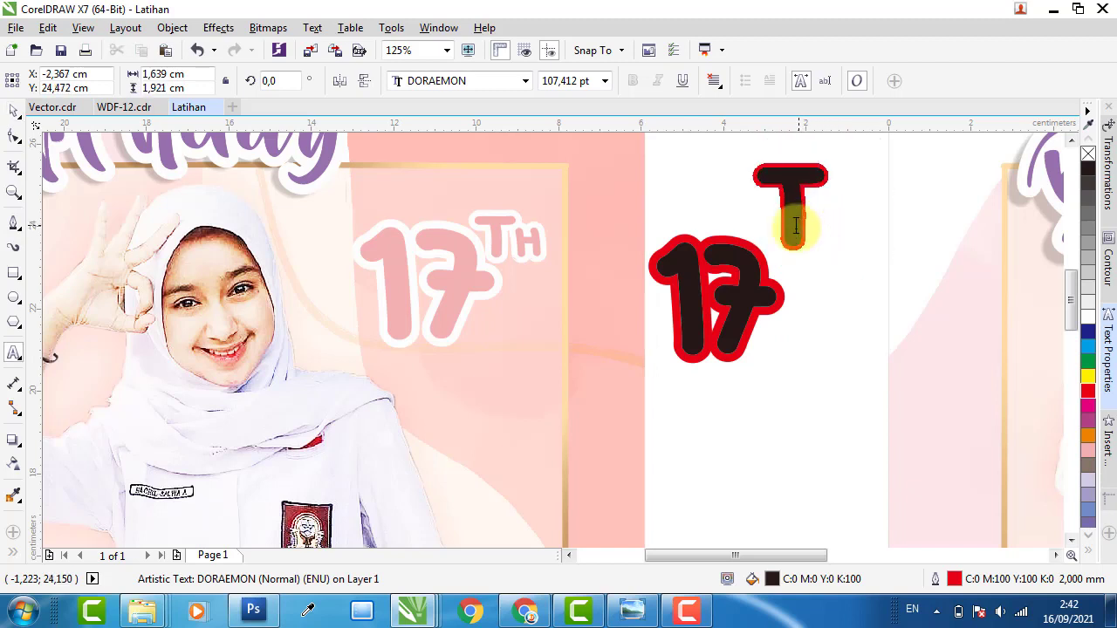
{"action": "type", "text": "H"}
{"action": "key", "text": "BackSpace"}
{"action": "key", "text": "BackSpace"}
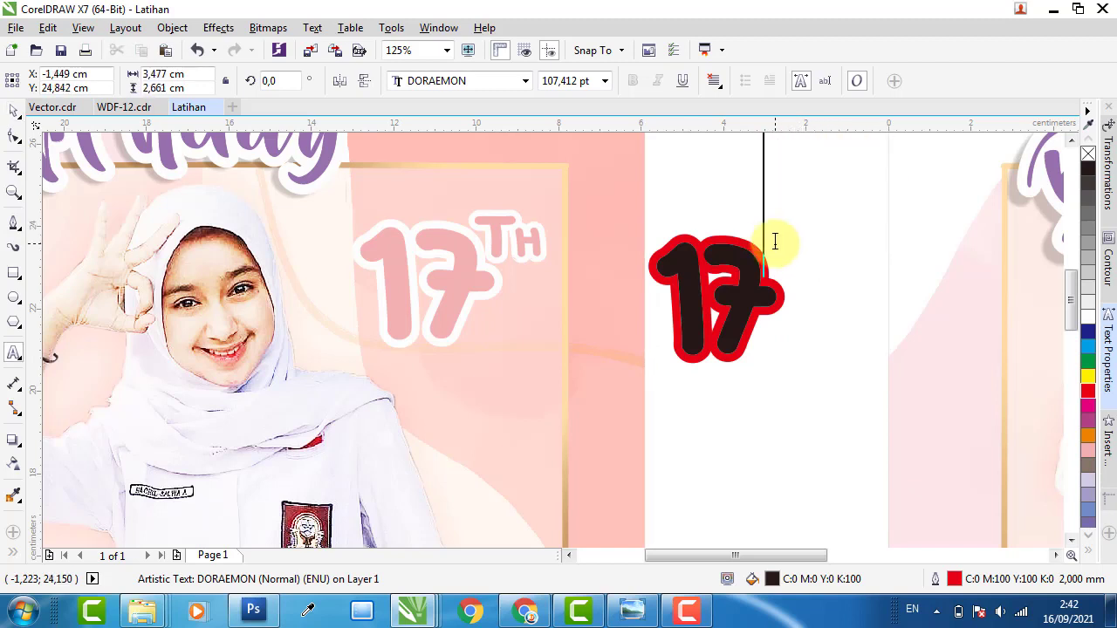
{"action": "type", "text": "THH"}
{"action": "key", "text": "BackSpace"}
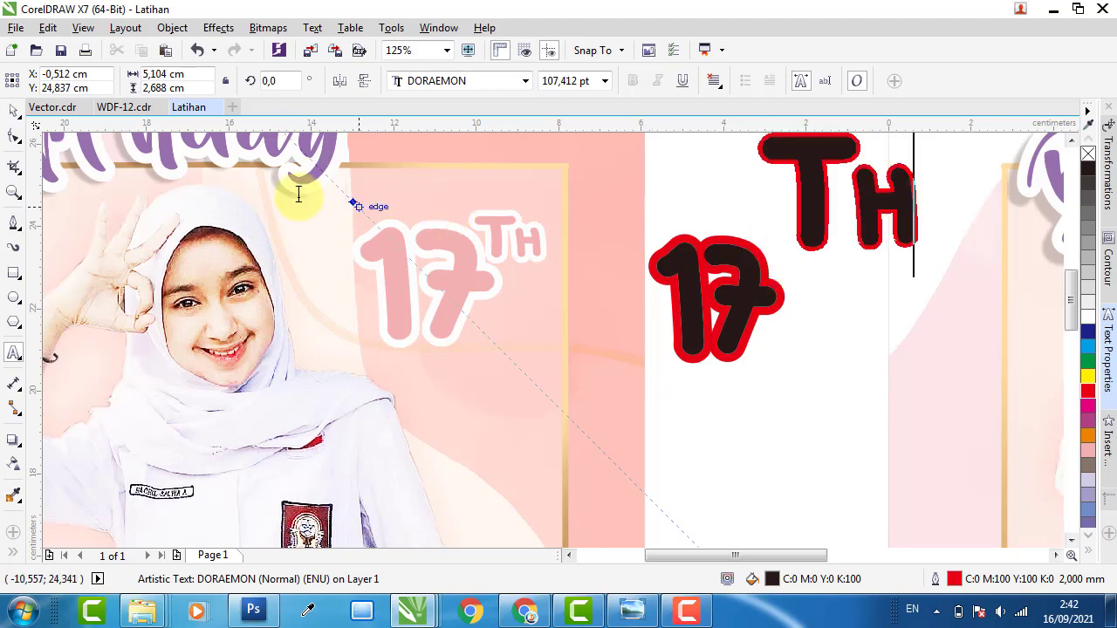
{"action": "left_click", "coordinate": [13, 109]}
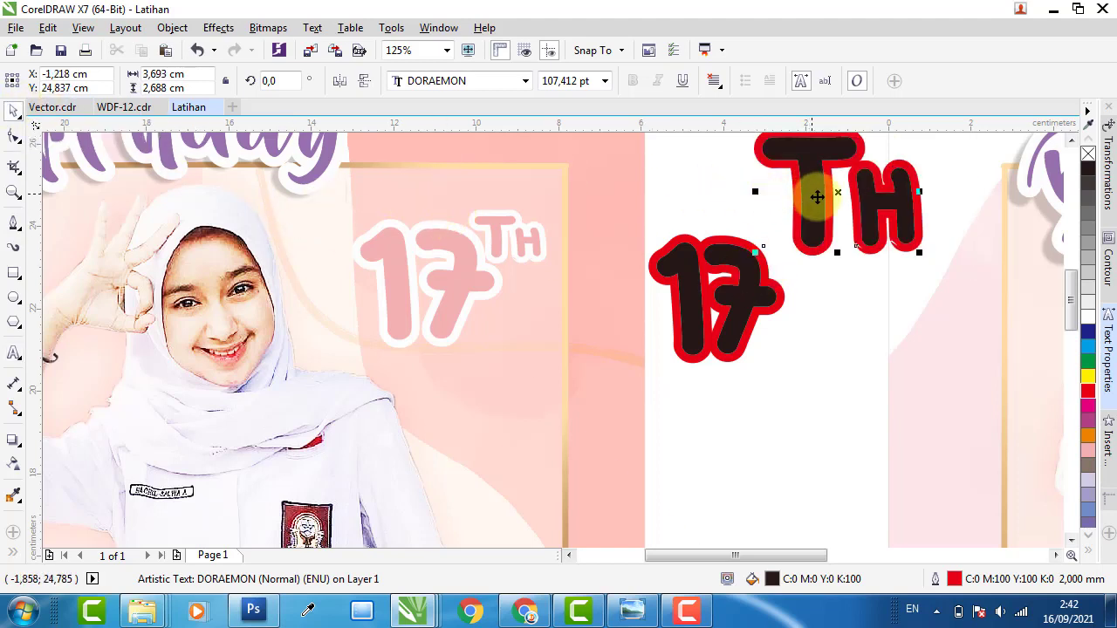
Move the new TH down beside the black 17 and check the font size of the reference TH.
{"action": "left_click_drag", "start_coordinate": [811, 187], "coordinate": [800, 227]}
{"action": "left_click", "coordinate": [503, 227]}
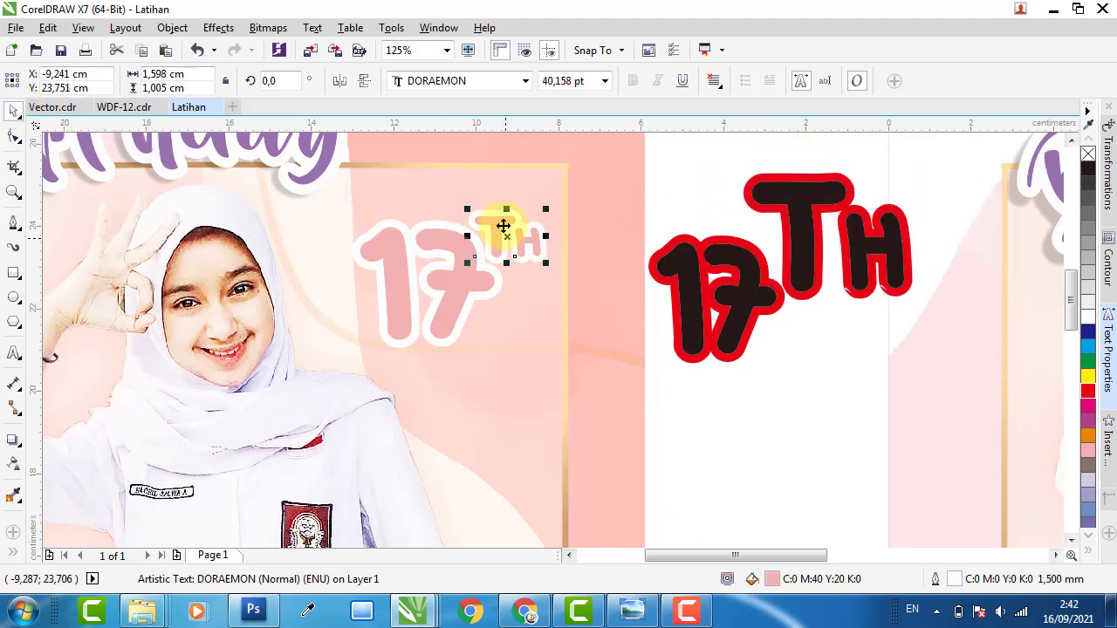
{"action": "left_click", "coordinate": [822, 226]}
{"action": "left_click", "coordinate": [760, 186]}
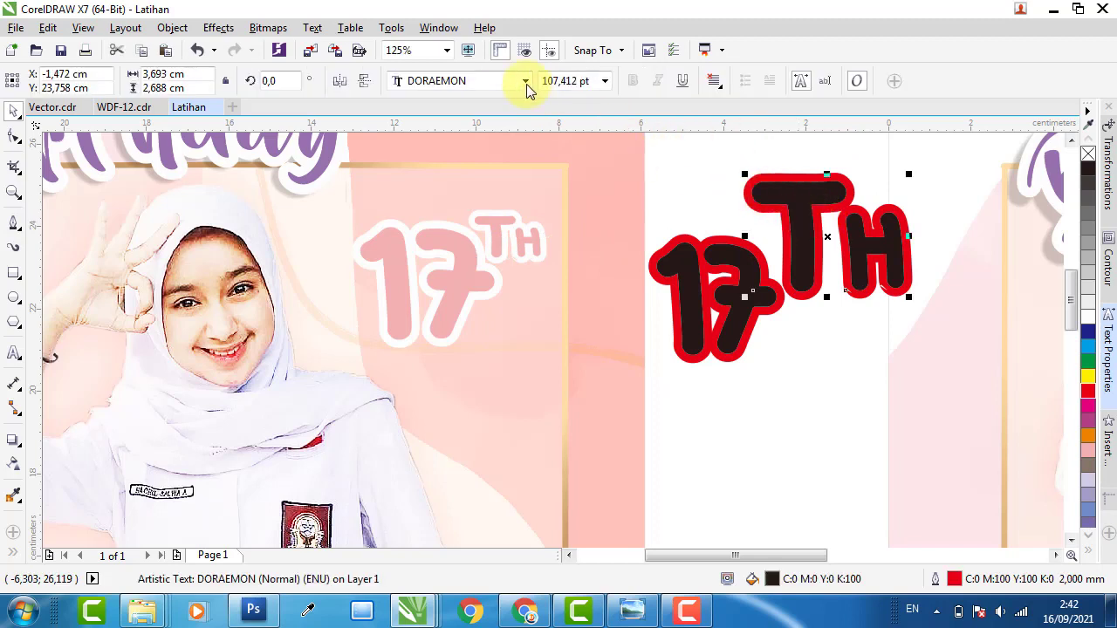
Try to set the new TH's font size to 40.15 pt.
{"action": "left_click", "coordinate": [584, 80]}
{"action": "key", "text": "ctrl+a"}
{"action": "type", "text": "40"}
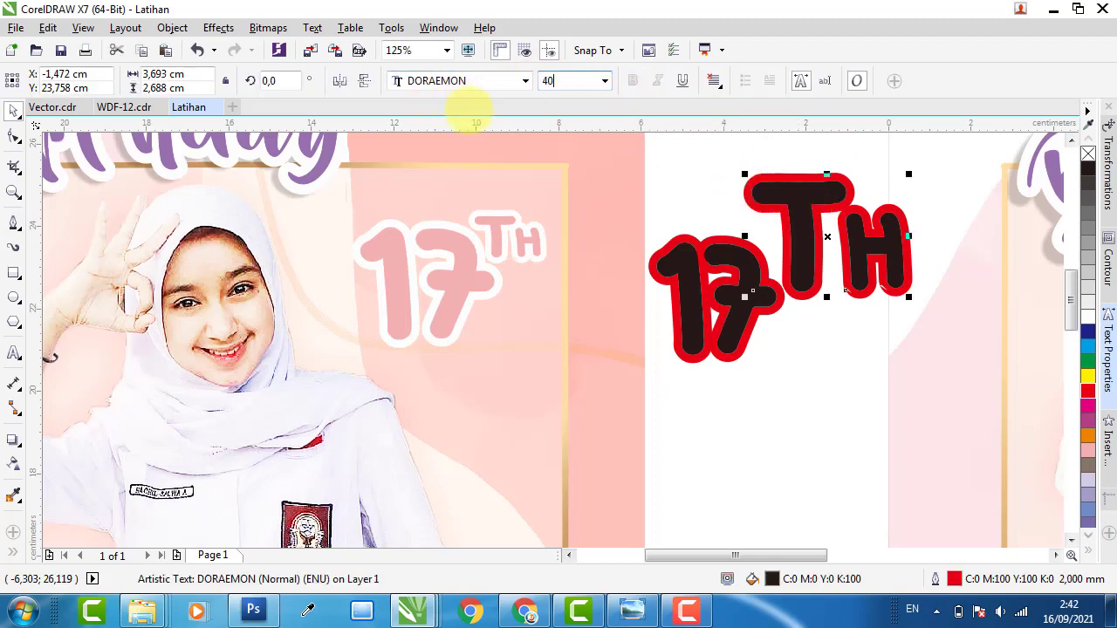
{"action": "type", "text": ".15"}
{"action": "key", "text": "Return"}
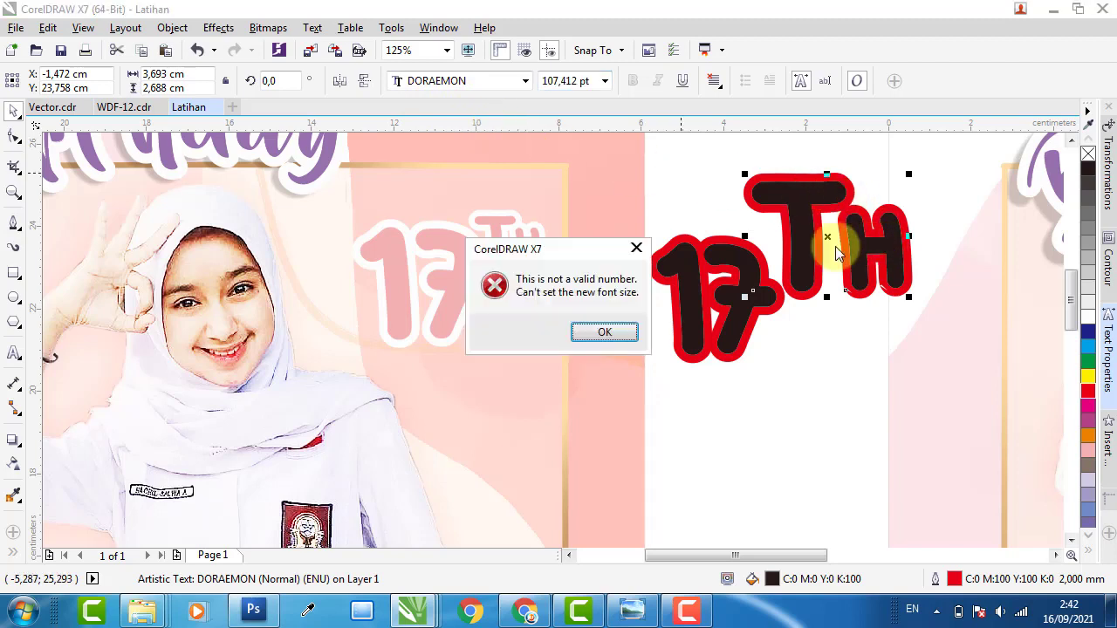
{"action": "left_click", "coordinate": [604, 333]}
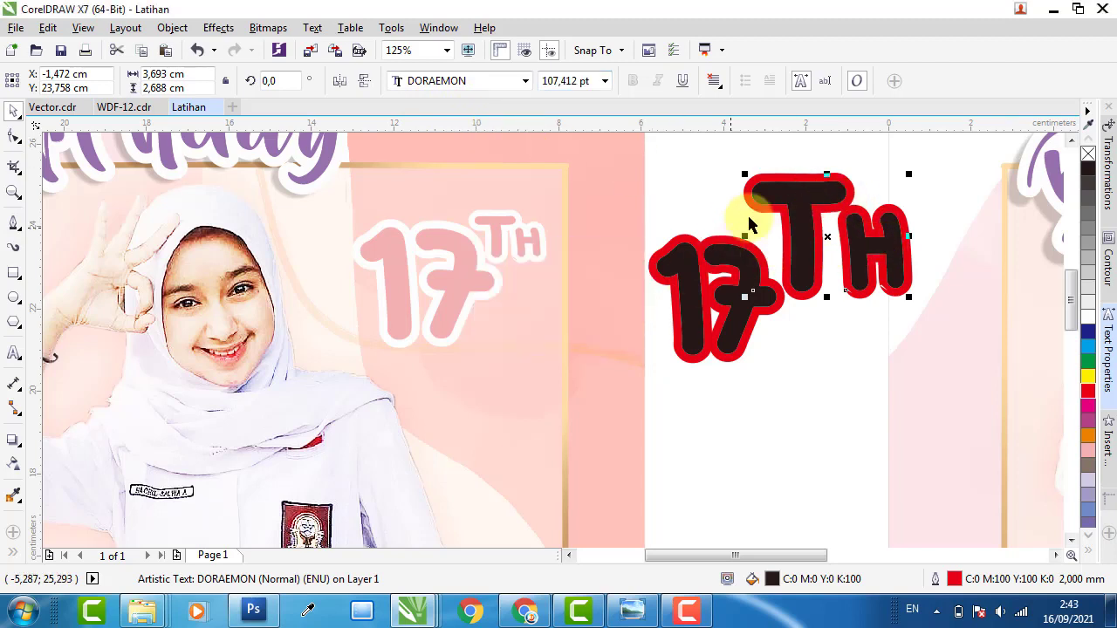
Set the new TH's font size to 40 pt and place it at the upper right of the black 17.
{"action": "left_click", "coordinate": [605, 82]}
{"action": "left_click", "coordinate": [585, 84]}
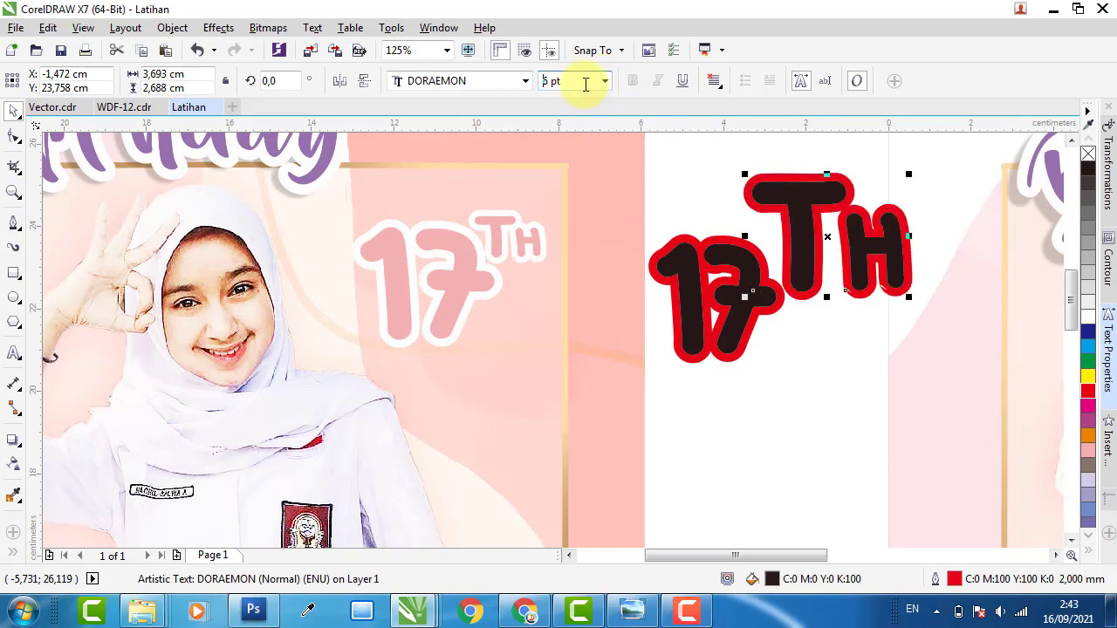
{"action": "left_click_drag", "start_coordinate": [586, 84], "coordinate": [508, 89]}
{"action": "type", "text": "40"}
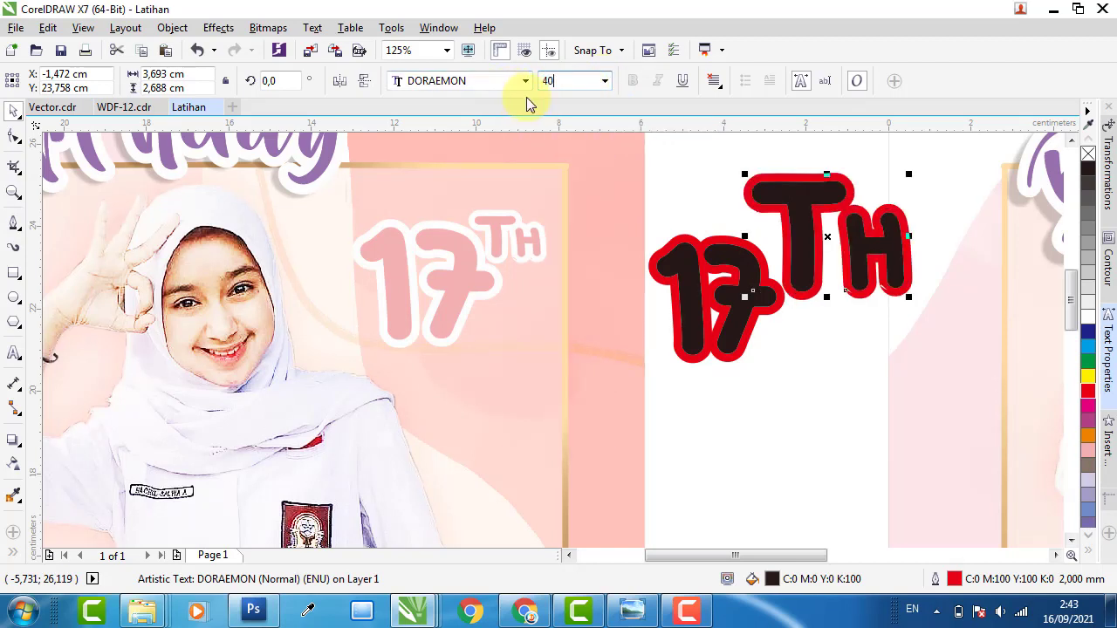
{"action": "key", "text": "Return"}
{"action": "left_click_drag", "start_coordinate": [798, 272], "coordinate": [803, 246]}
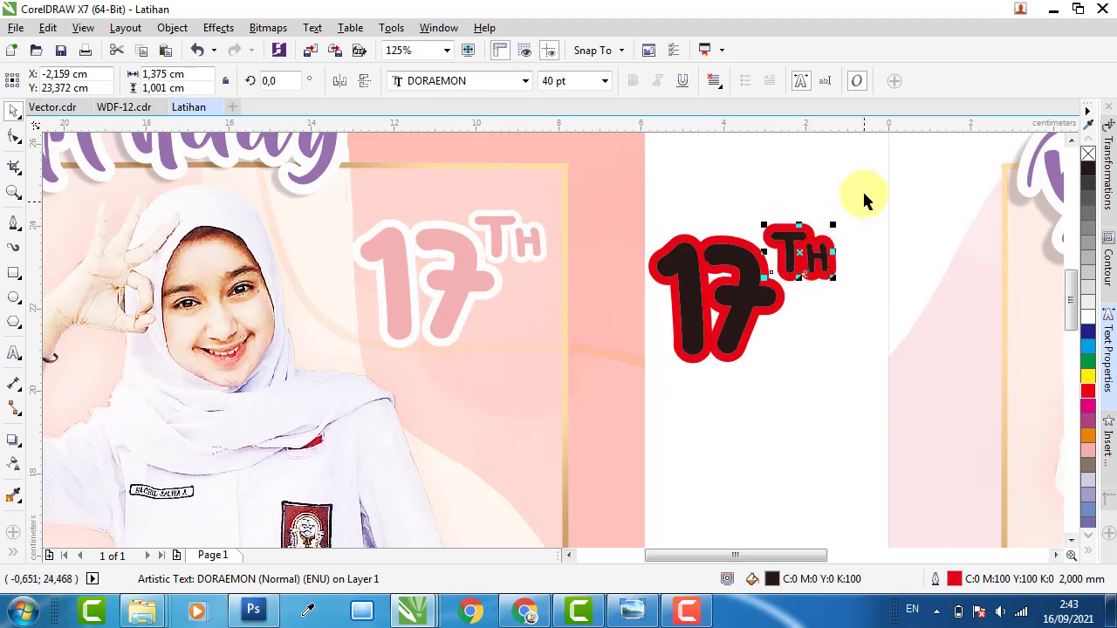
Give the new 17 and TH the pink fill C:0 M:40 Y:20 K:0 and a white outline.
{"action": "left_click", "coordinate": [855, 222]}
{"action": "left_click_drag", "start_coordinate": [855, 222], "coordinate": [622, 452]}
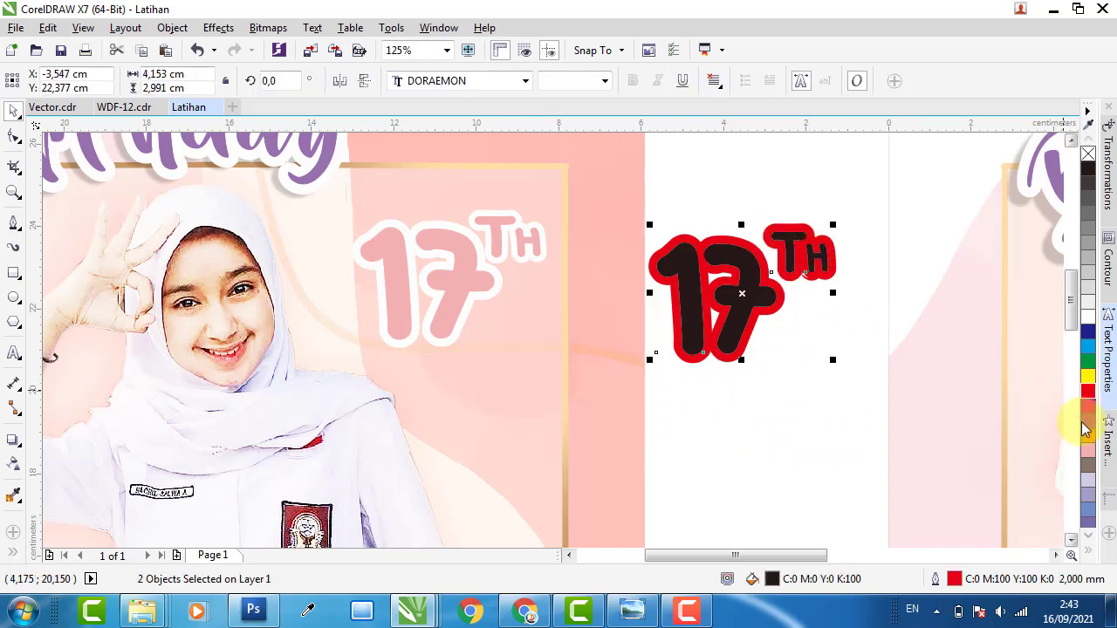
{"action": "left_click", "coordinate": [1089, 452]}
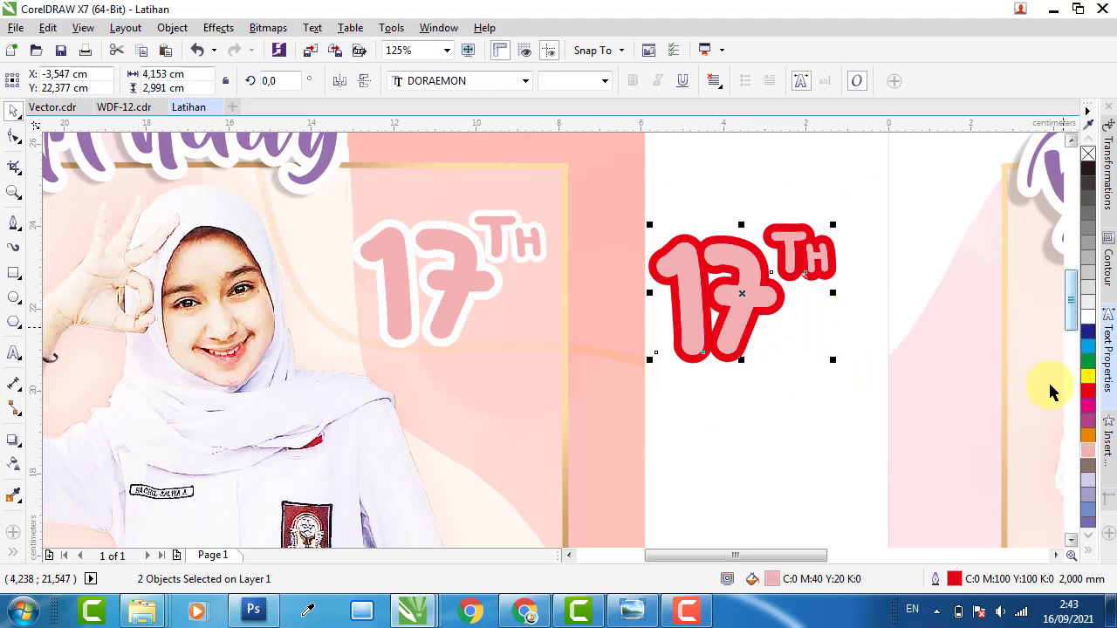
{"action": "right_click", "coordinate": [1090, 316]}
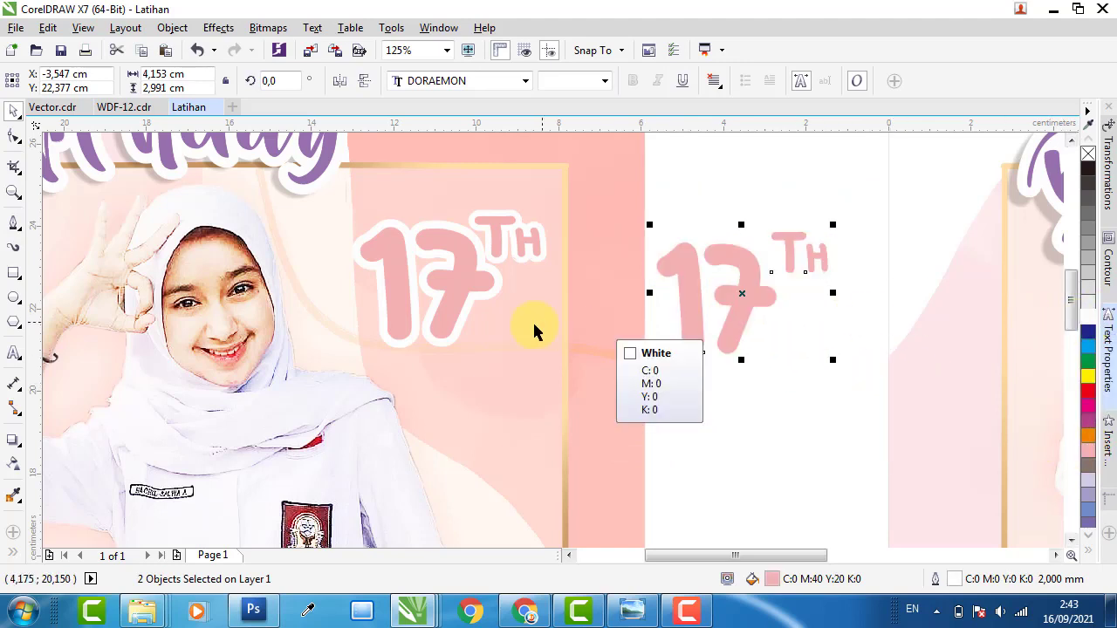
{"action": "left_click", "coordinate": [635, 179]}
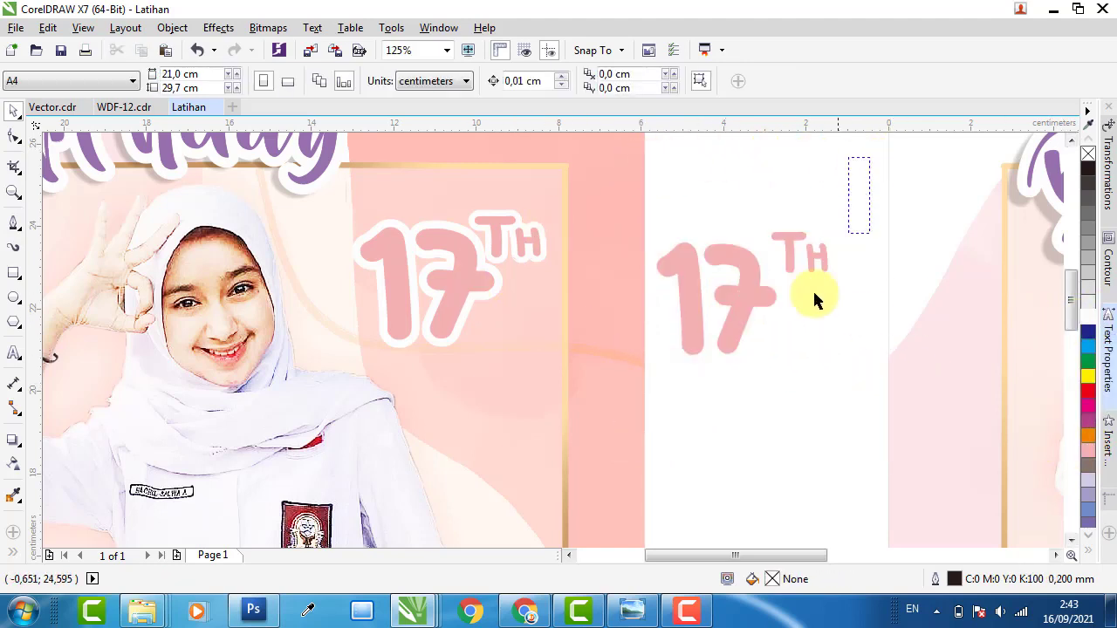
Move the pink TH closer to the upper right of the new 17.
{"action": "left_click", "coordinate": [817, 242]}
{"action": "scroll", "coordinate": [794, 249], "scroll_direction": "up", "scroll_amount": 2}
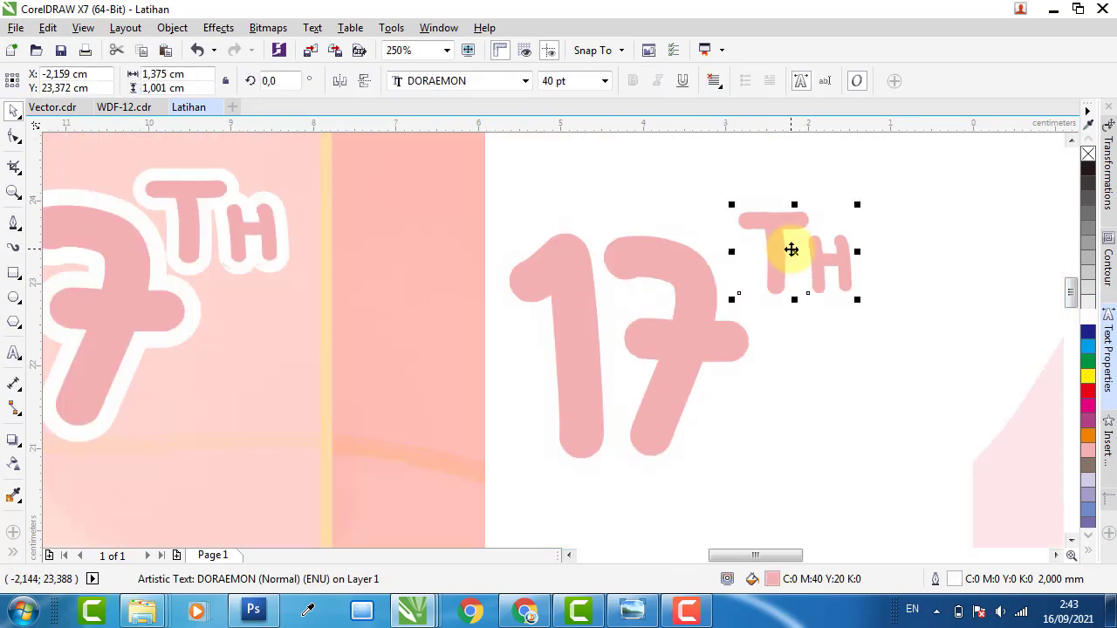
{"action": "left_click_drag", "start_coordinate": [792, 249], "coordinate": [741, 254]}
Move the new 17 and TH together onto the practice poster, inside the gold frame beside the girl's head.
{"action": "scroll", "coordinate": [672, 239], "scroll_direction": "down", "scroll_amount": 4}
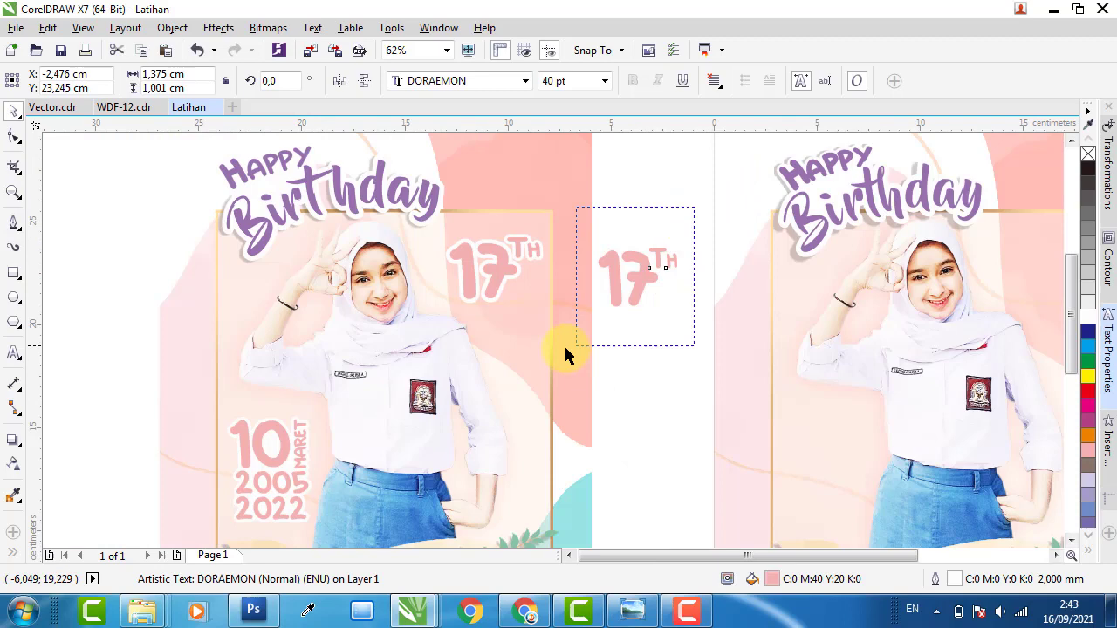
{"action": "left_click_drag", "start_coordinate": [566, 349], "coordinate": [567, 346]}
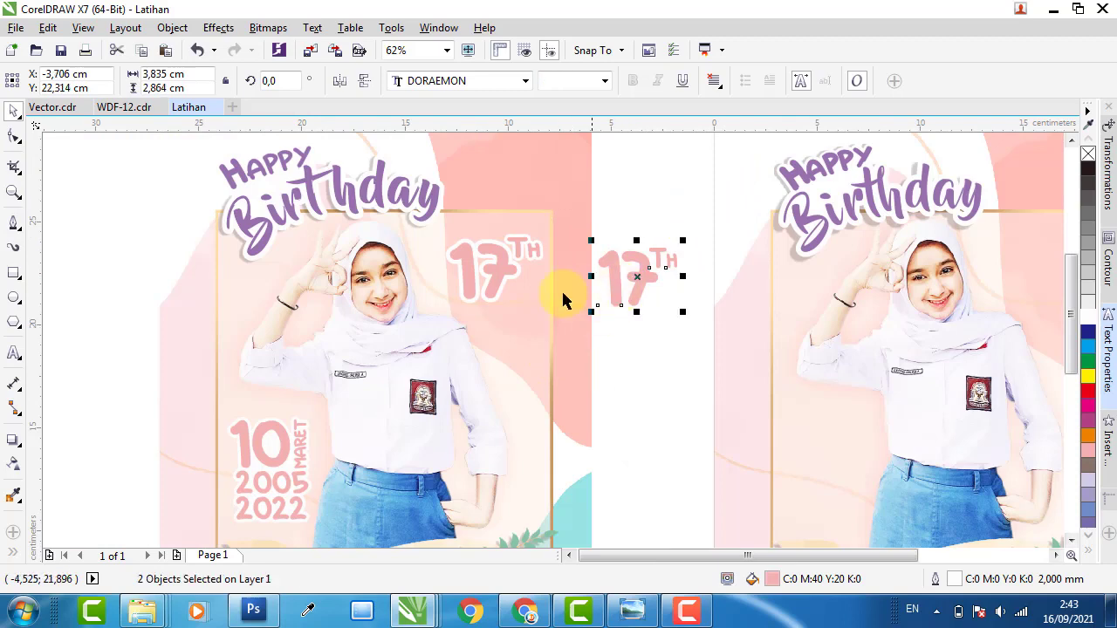
{"action": "scroll", "coordinate": [611, 291], "scroll_direction": "down", "scroll_amount": 2}
{"action": "left_click_drag", "start_coordinate": [608, 288], "coordinate": [822, 286]}
{"action": "scroll", "coordinate": [843, 300], "scroll_direction": "up", "scroll_amount": 4}
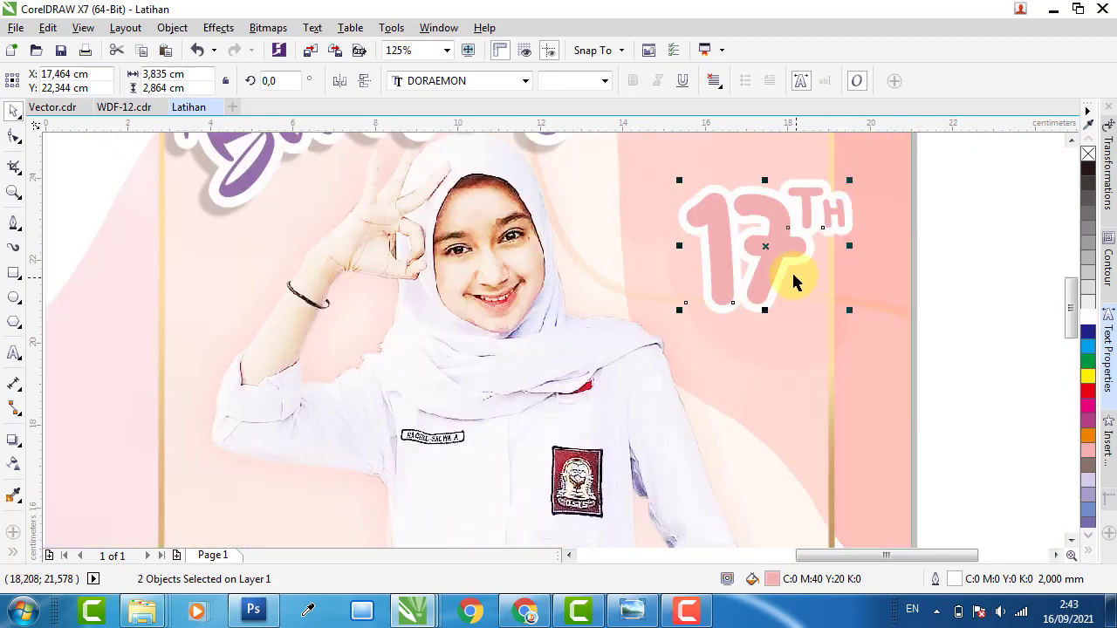
{"action": "left_click_drag", "start_coordinate": [713, 230], "coordinate": [658, 222]}
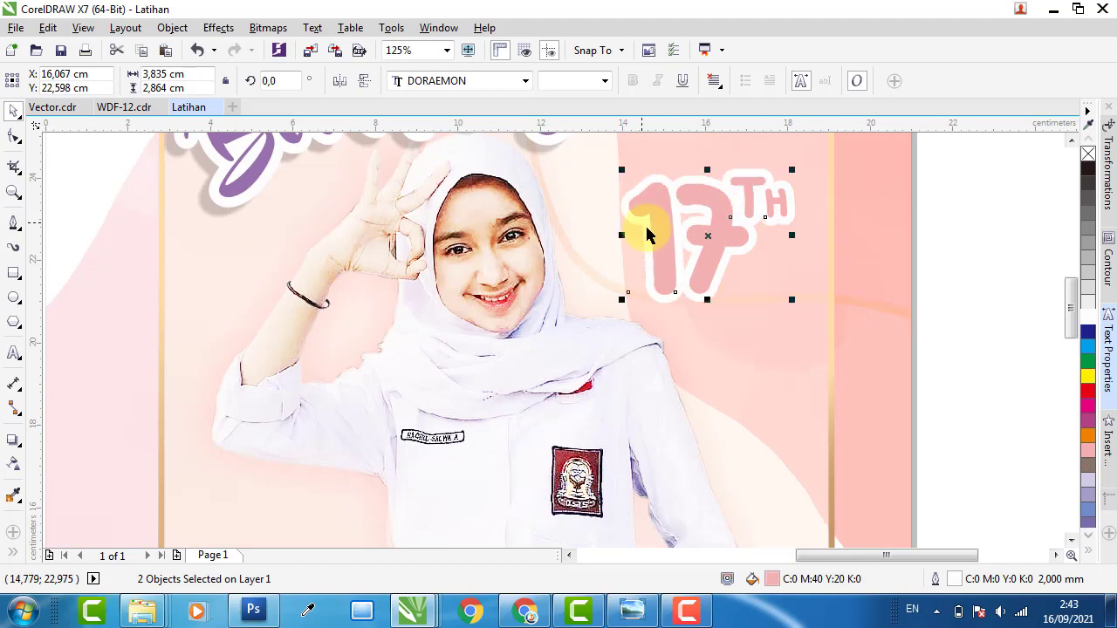
Widen the 17 on the practice poster to about 3.1 cm and set its character spacing to 5%.
{"action": "left_click", "coordinate": [1010, 269]}
{"action": "left_click", "coordinate": [717, 243]}
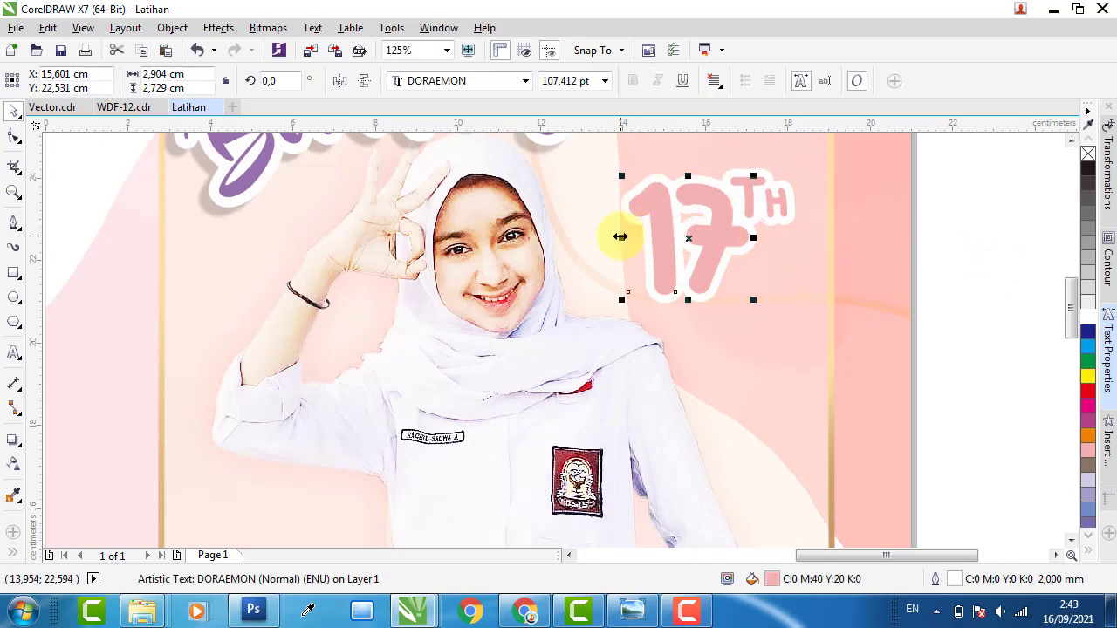
{"action": "left_click_drag", "start_coordinate": [620, 235], "coordinate": [612, 236]}
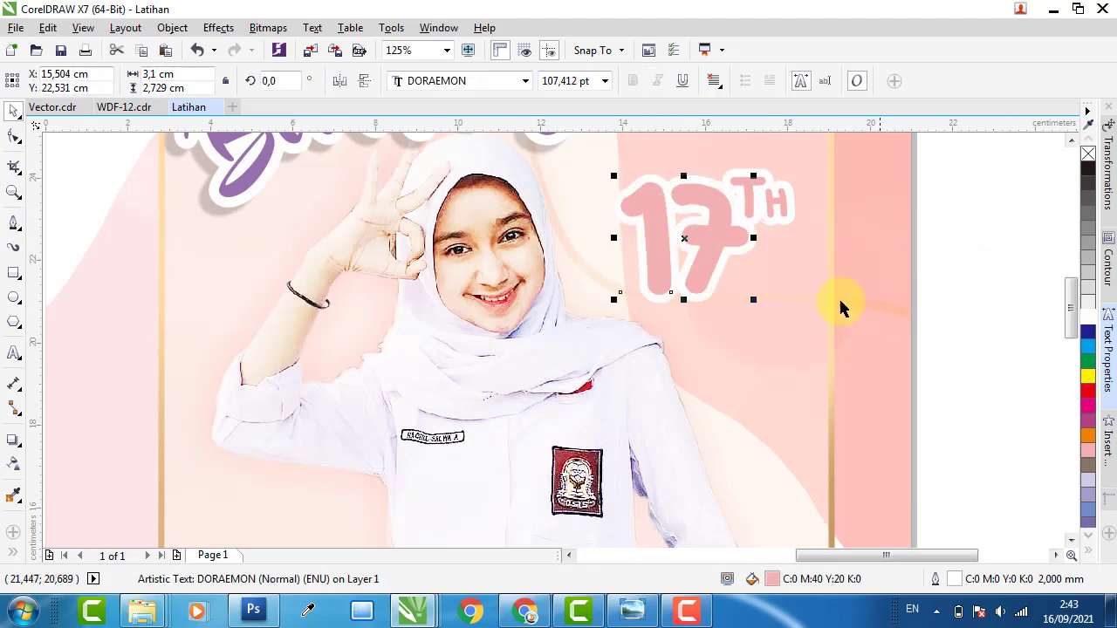
{"action": "left_click", "coordinate": [1107, 358]}
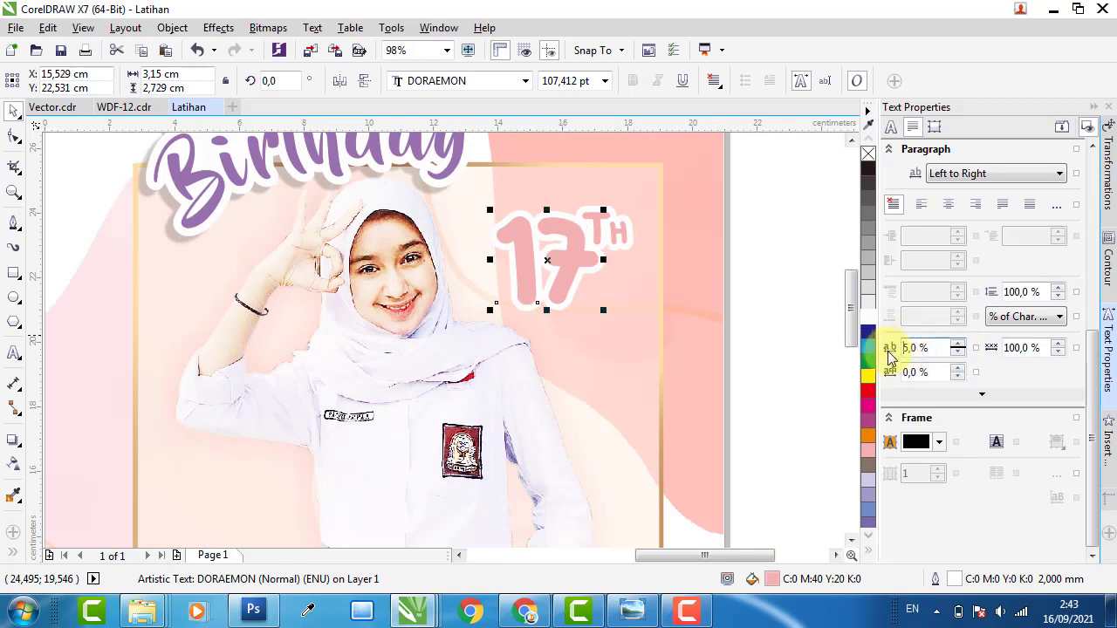
Set the outline width of the TH on the practice poster to 1.5 mm.
{"action": "left_click", "coordinate": [747, 276]}
{"action": "left_click", "coordinate": [622, 253]}
{"action": "scroll", "coordinate": [616, 236], "scroll_direction": "up", "scroll_amount": 3}
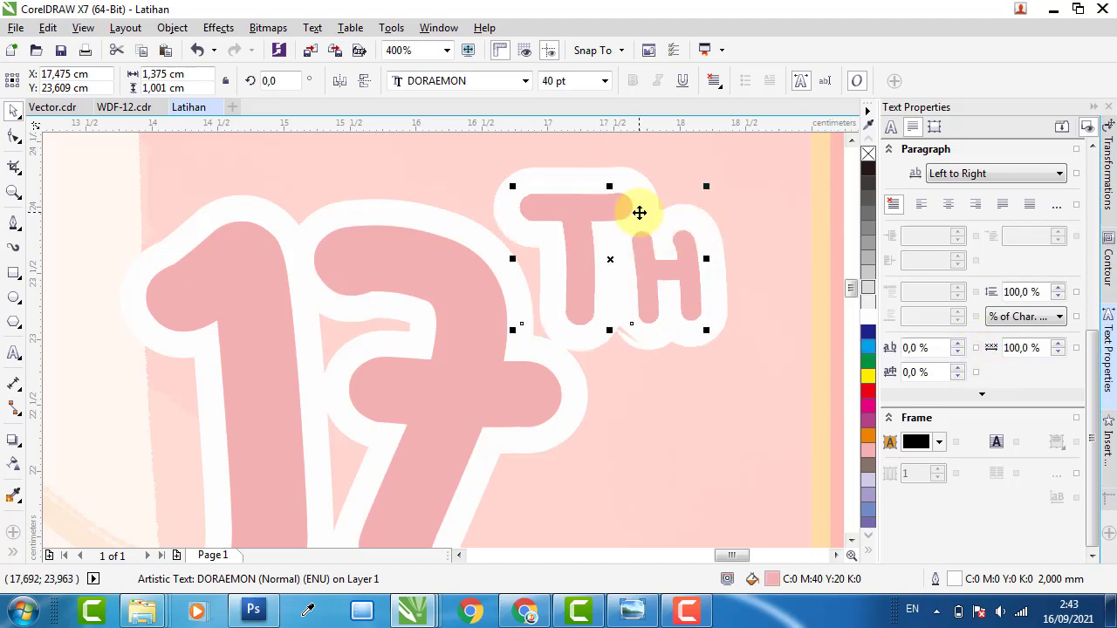
{"action": "double_click", "coordinate": [956, 580]}
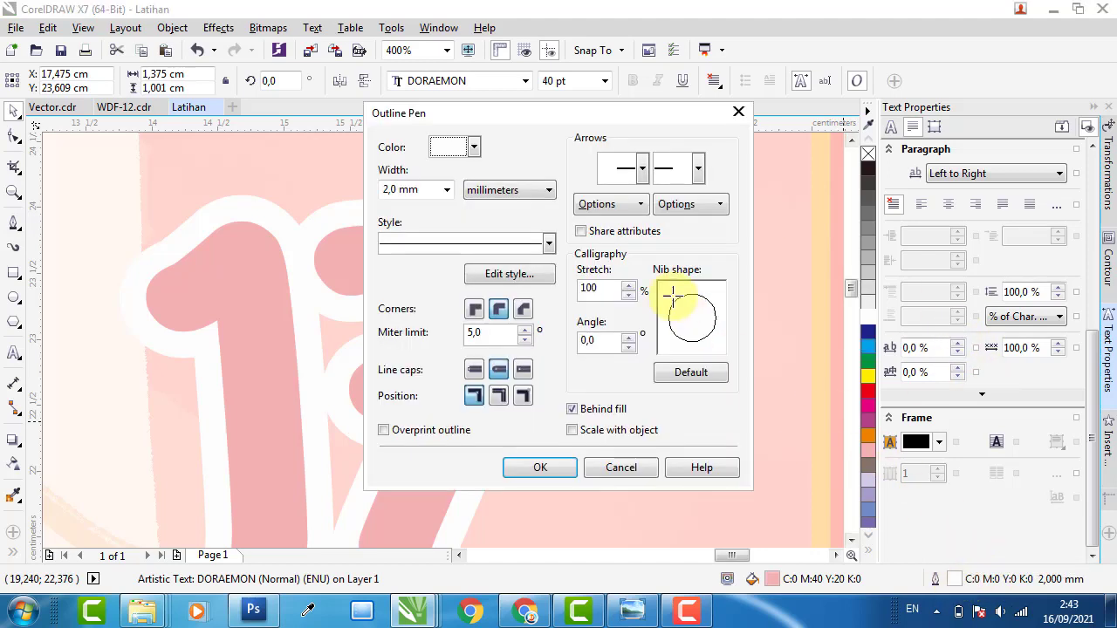
{"action": "left_click", "coordinate": [445, 192]}
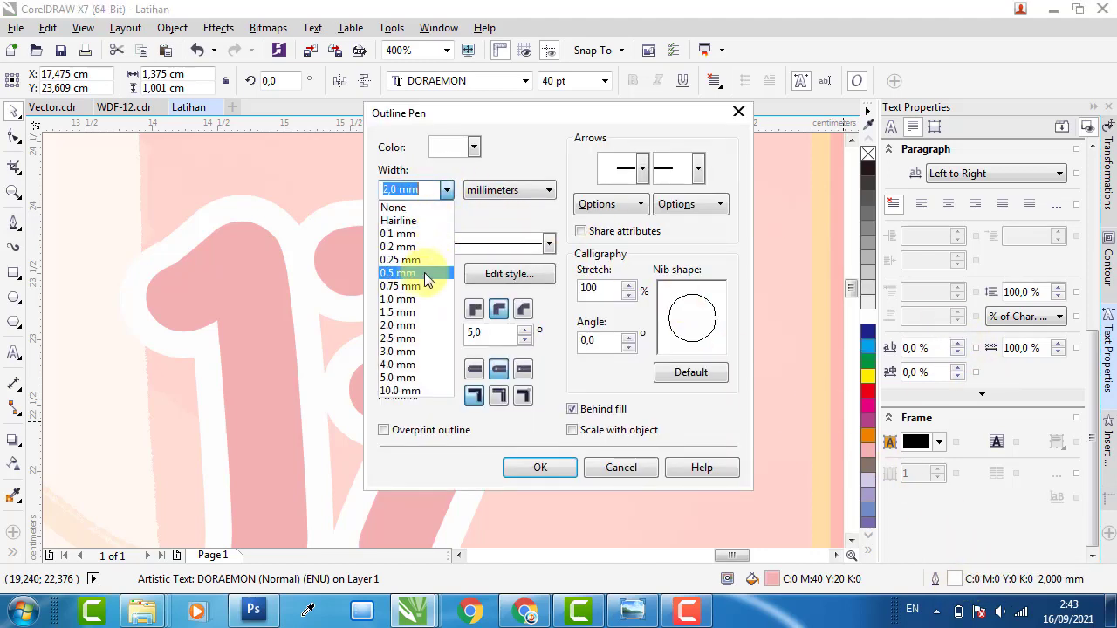
{"action": "left_click", "coordinate": [409, 312]}
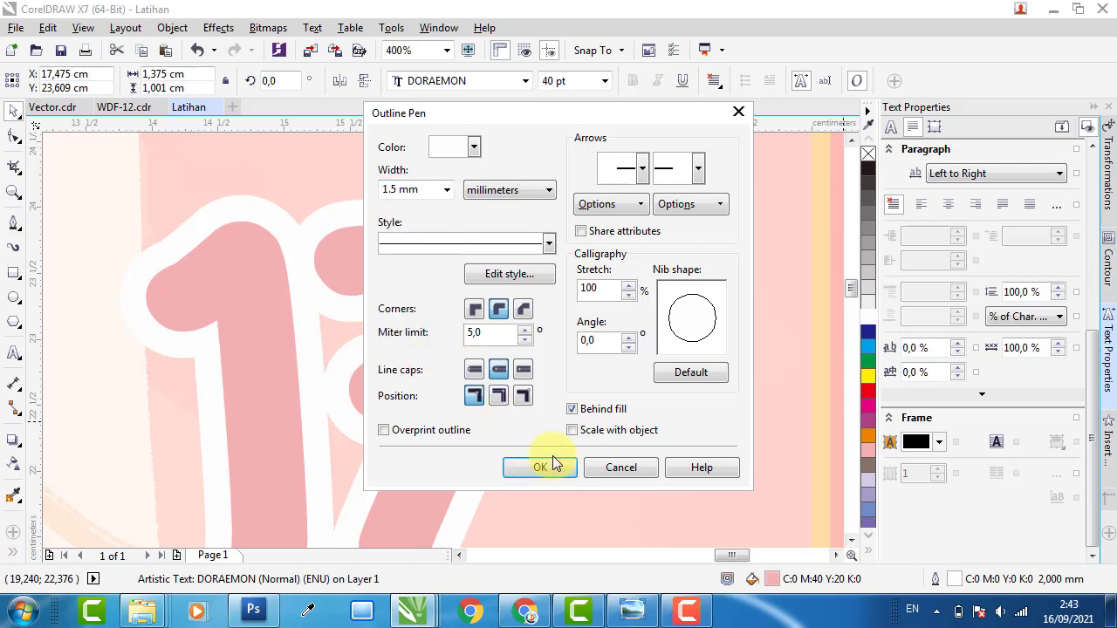
{"action": "left_click", "coordinate": [538, 470]}
{"action": "scroll", "coordinate": [663, 281], "scroll_direction": "down", "scroll_amount": 4}
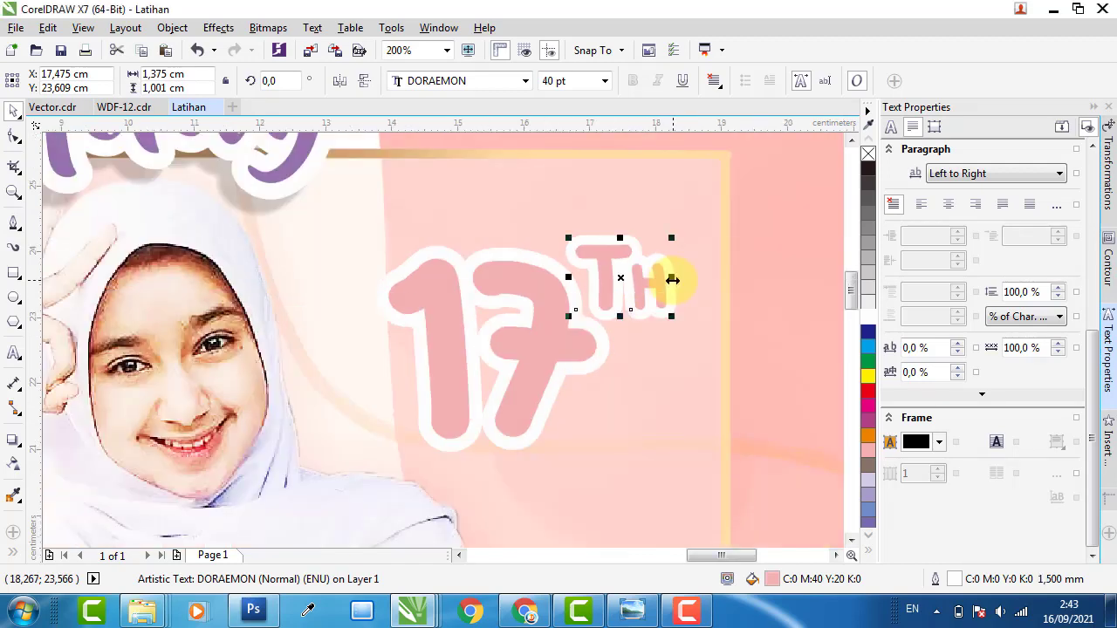
Group the 17 and the TH on the practice poster.
{"action": "scroll", "coordinate": [683, 283], "scroll_direction": "down", "scroll_amount": 2}
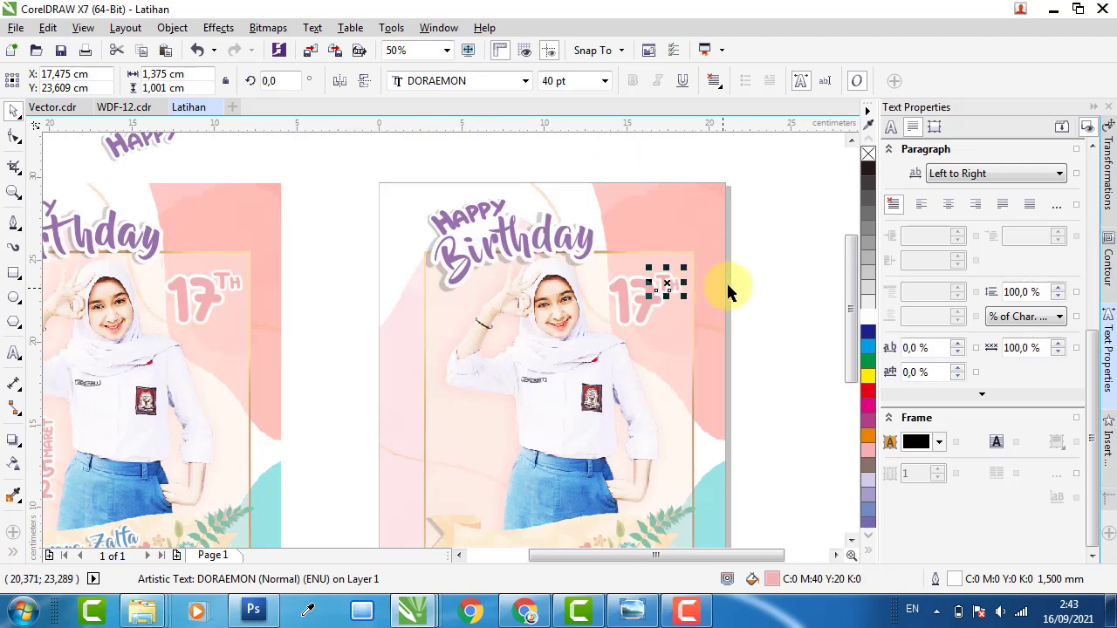
{"action": "left_click", "coordinate": [772, 288]}
{"action": "left_click_drag", "start_coordinate": [790, 242], "coordinate": [599, 352]}
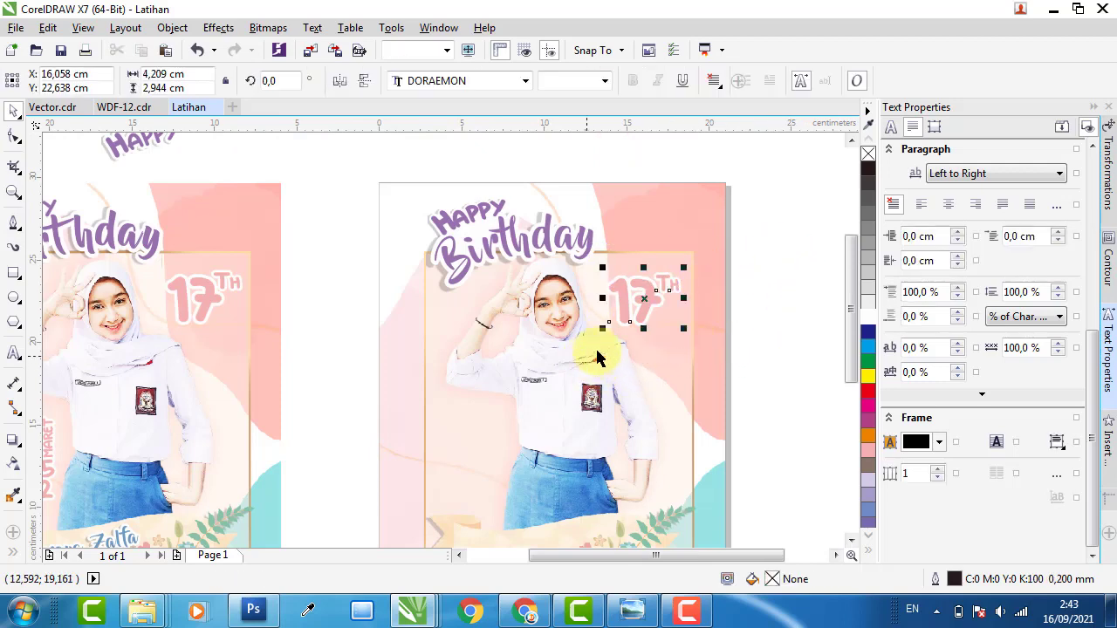
{"action": "right_click", "coordinate": [658, 303]}
{"action": "left_click", "coordinate": [698, 225]}
{"action": "left_click", "coordinate": [749, 273]}
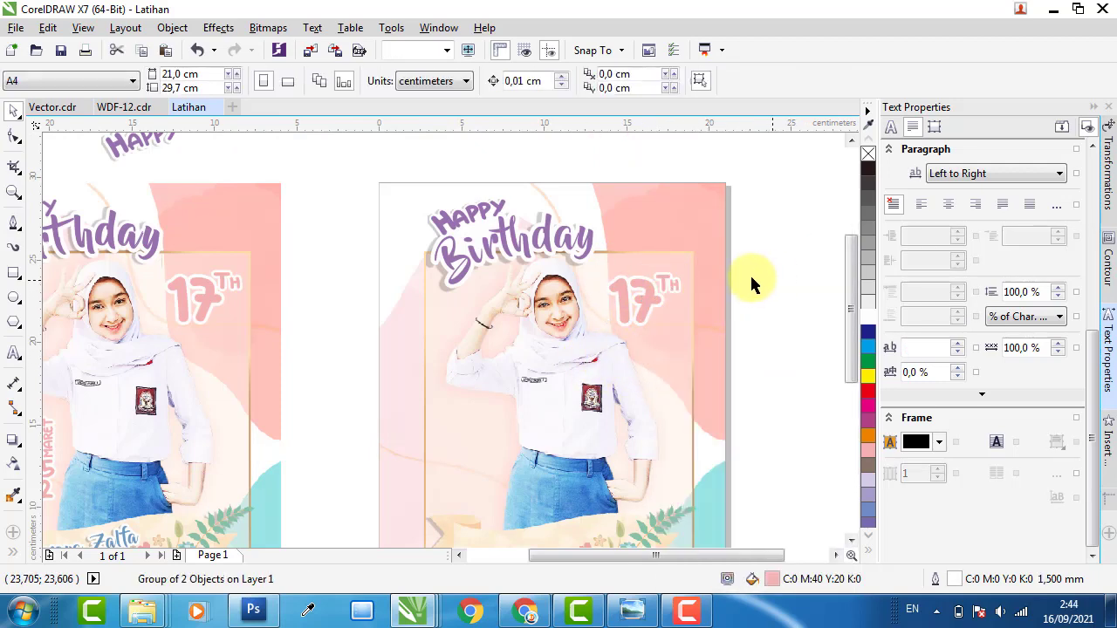
Copy the grouped date block from the reference poster to the matching spot beside the girl's waist on the practice poster.
{"action": "scroll", "coordinate": [707, 307], "scroll_direction": "down", "scroll_amount": 1}
{"action": "scroll", "coordinate": [382, 379], "scroll_direction": "up", "scroll_amount": 1}
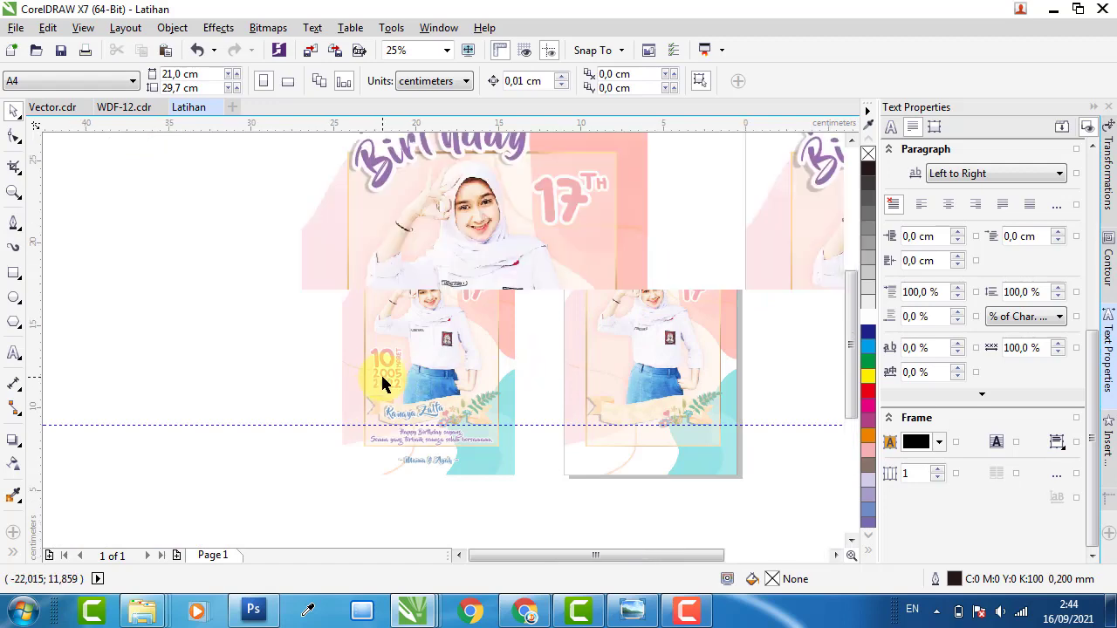
{"action": "scroll", "coordinate": [391, 385], "scroll_direction": "up", "scroll_amount": 1}
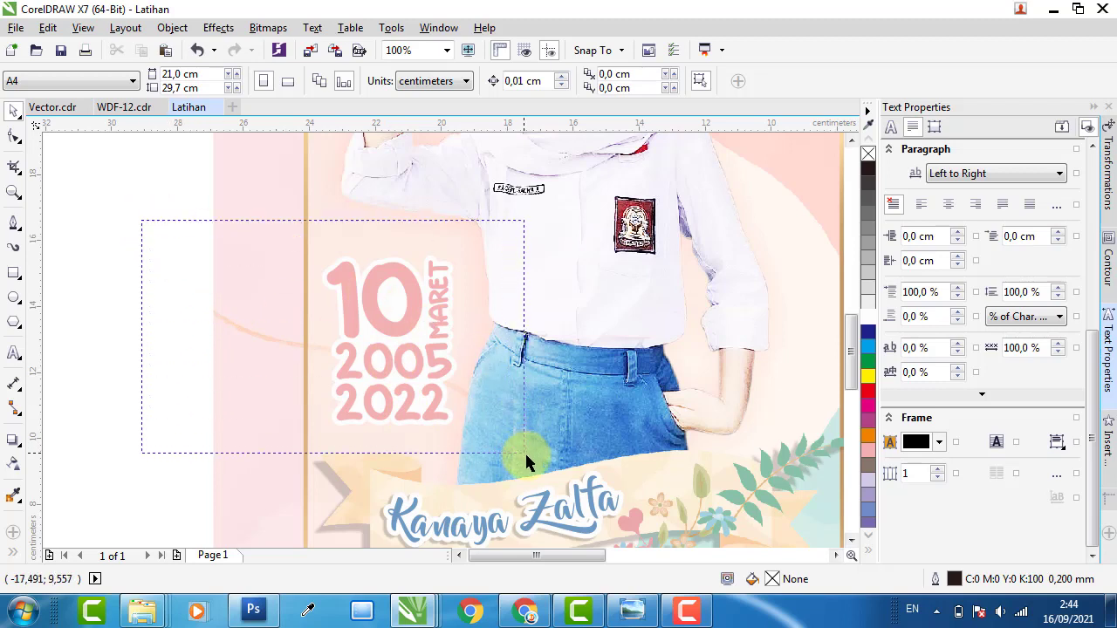
{"action": "left_click_drag", "start_coordinate": [530, 465], "coordinate": [532, 462]}
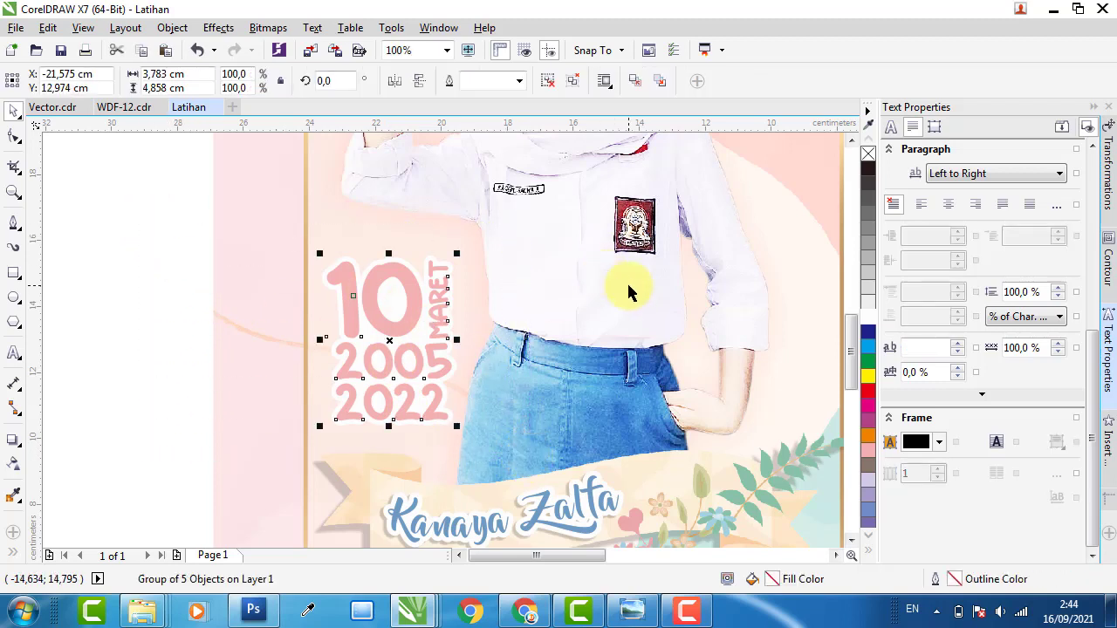
{"action": "left_click", "coordinate": [110, 285]}
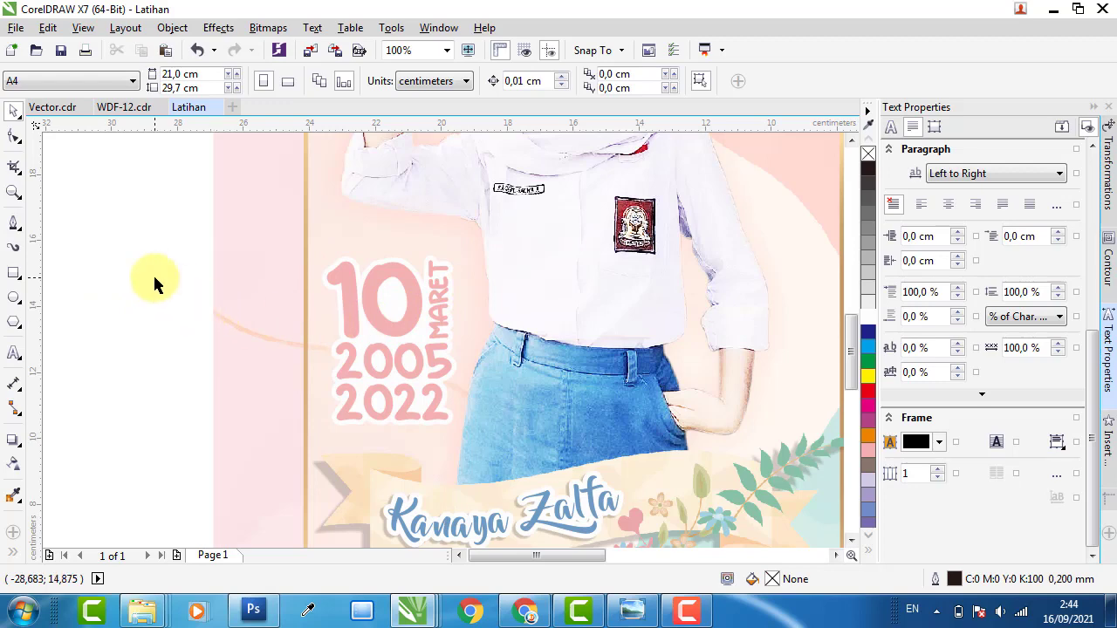
{"action": "scroll", "coordinate": [209, 262], "scroll_direction": "down", "scroll_amount": 2}
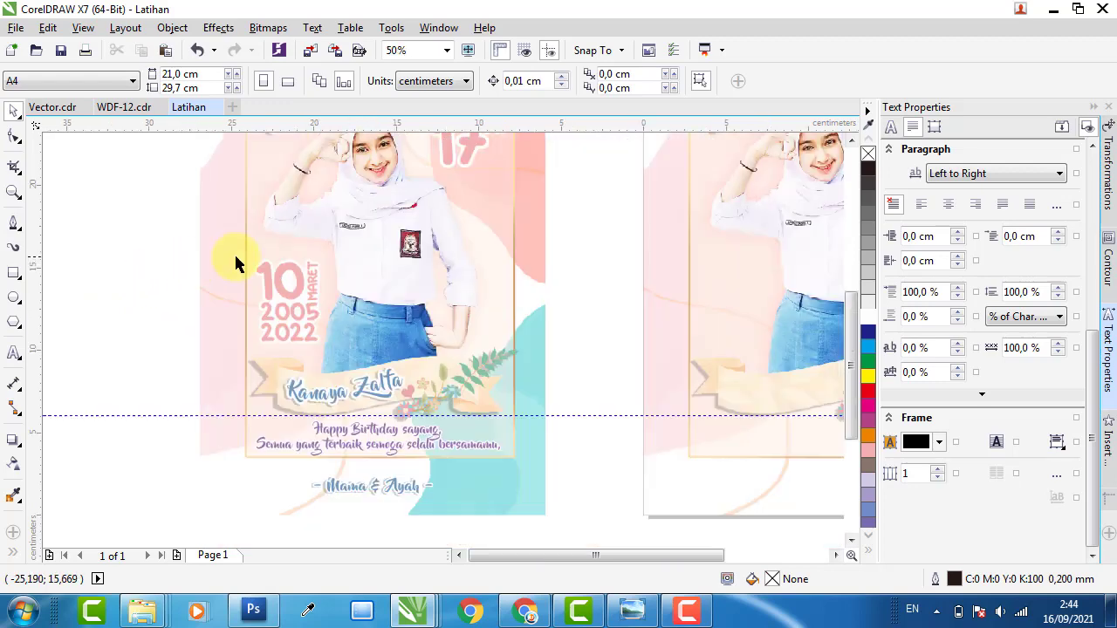
{"action": "left_click_drag", "start_coordinate": [157, 249], "coordinate": [353, 360]}
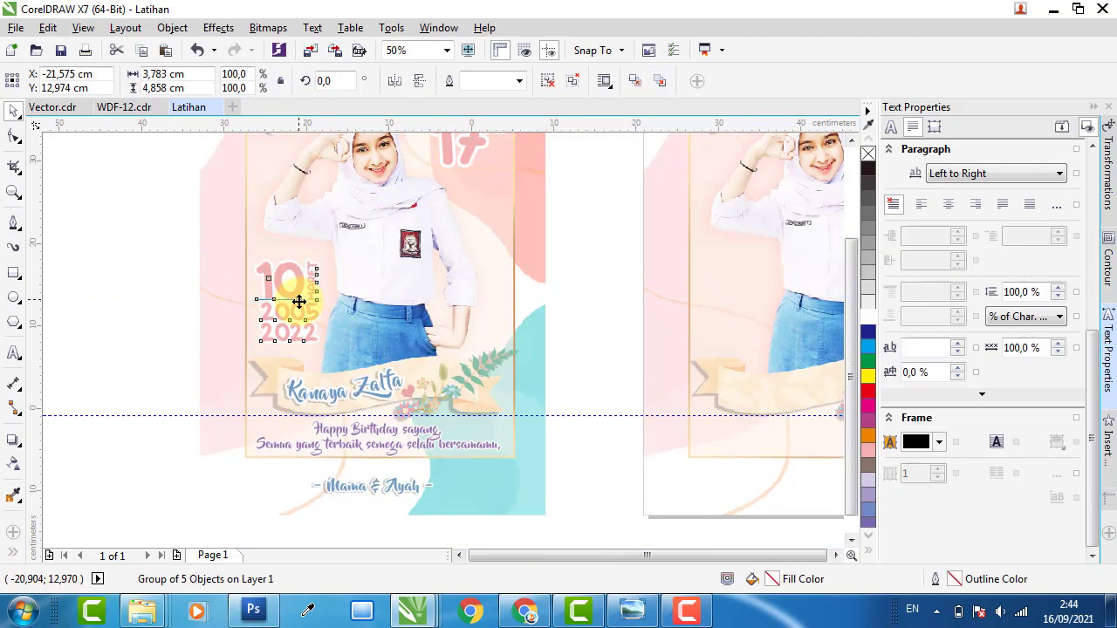
{"action": "scroll", "coordinate": [294, 296], "scroll_direction": "down", "scroll_amount": 1}
{"action": "left_click_drag", "start_coordinate": [294, 301], "coordinate": [509, 291]}
{"action": "scroll", "coordinate": [524, 314], "scroll_direction": "up", "scroll_amount": 2}
{"action": "scroll", "coordinate": [393, 321], "scroll_direction": "down", "scroll_amount": 5}
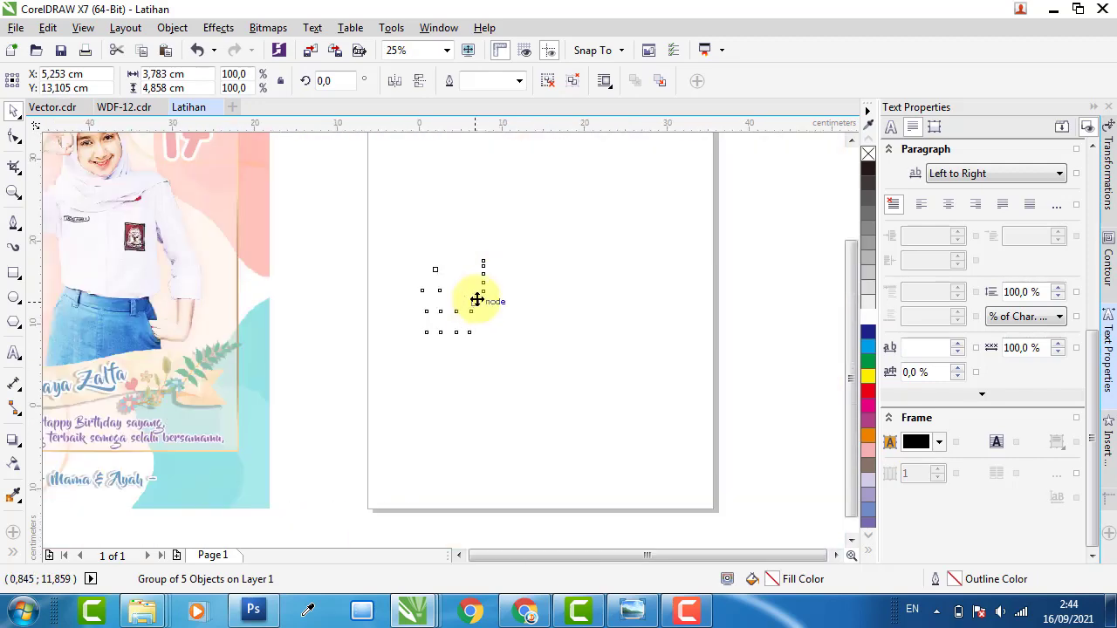
{"action": "key", "text": "Escape"}
Draw a wavy Pen curve about 12.4 cm wide along the ribbon banner on the practice poster.
{"action": "scroll", "coordinate": [384, 323], "scroll_direction": "up", "scroll_amount": 2}
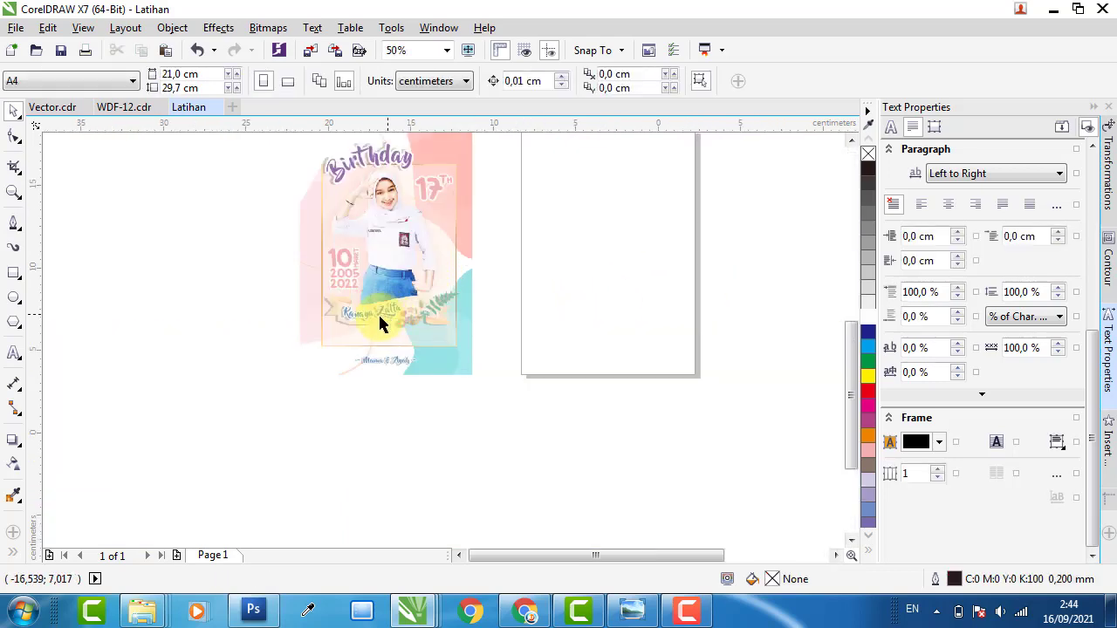
{"action": "scroll", "coordinate": [354, 320], "scroll_direction": "up", "scroll_amount": 1}
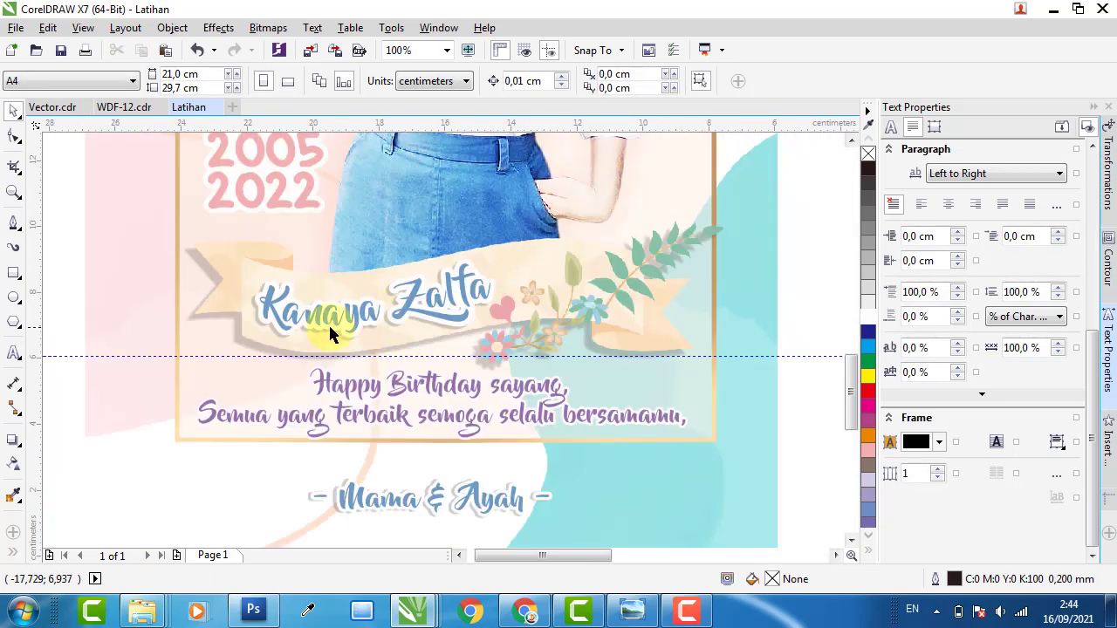
{"action": "scroll", "coordinate": [270, 336], "scroll_direction": "down", "scroll_amount": 1}
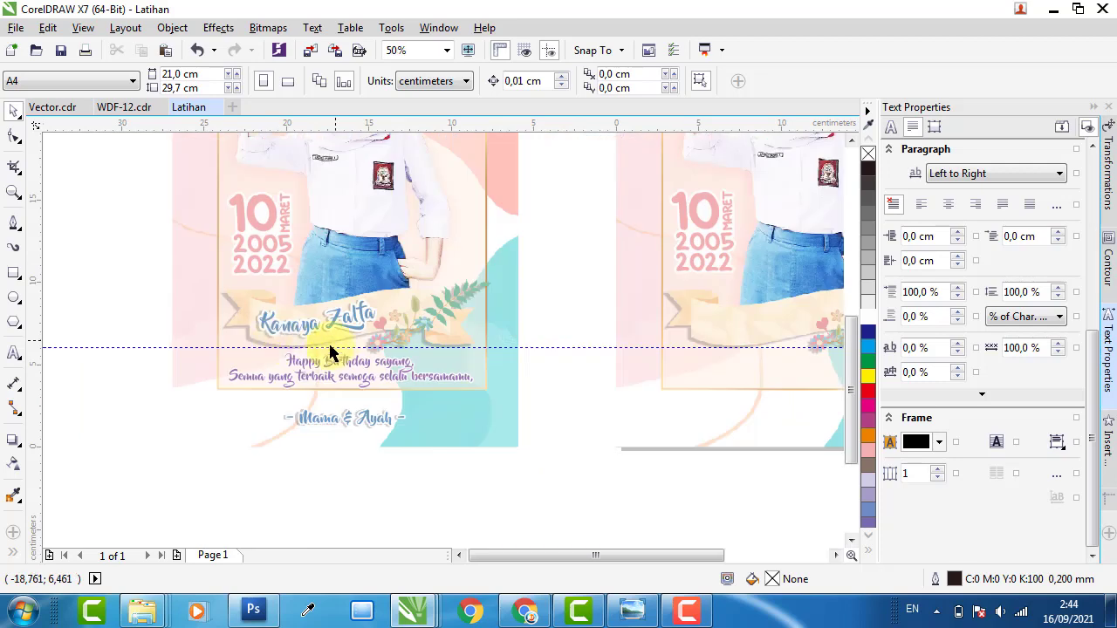
{"action": "left_click", "coordinate": [14, 223]}
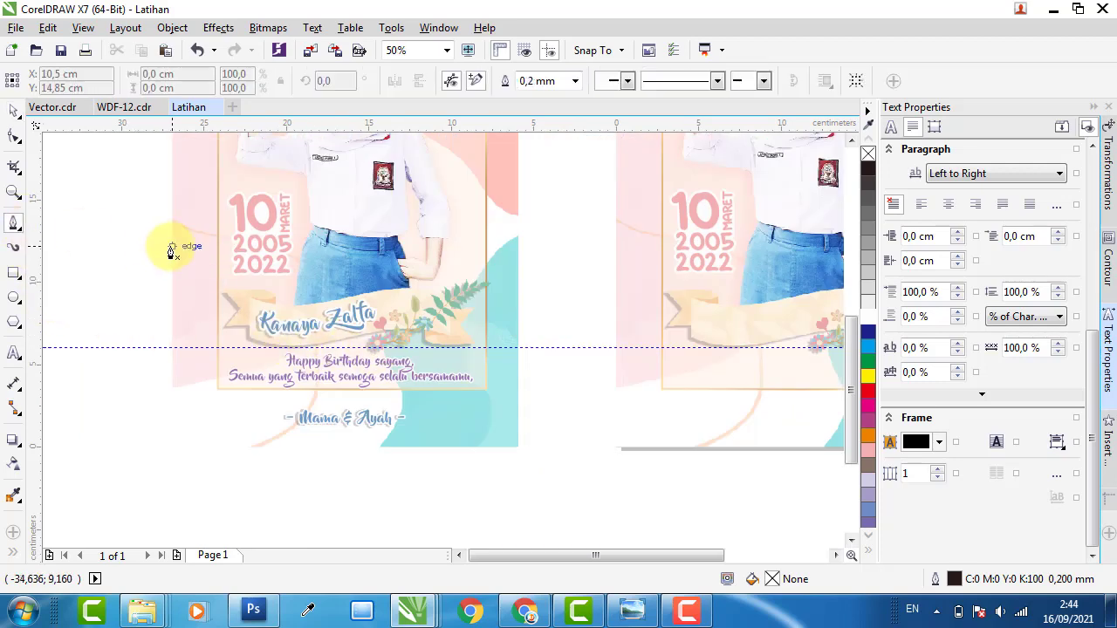
{"action": "scroll", "coordinate": [477, 384], "scroll_direction": "down", "scroll_amount": 1}
{"action": "scroll", "coordinate": [671, 373], "scroll_direction": "up", "scroll_amount": 2}
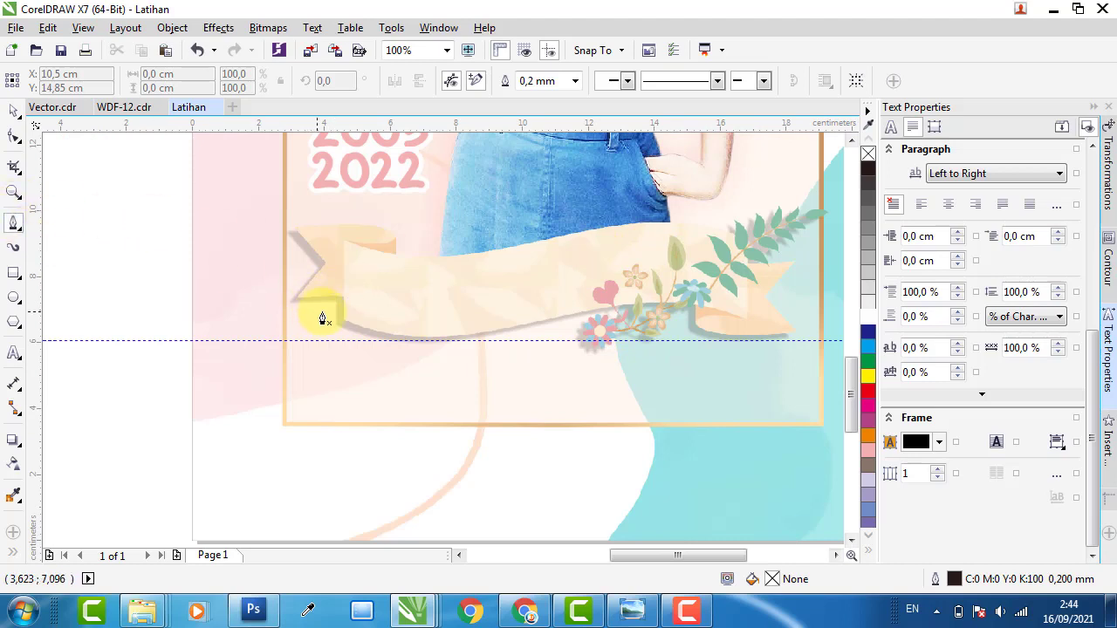
{"action": "left_click", "coordinate": [346, 307]}
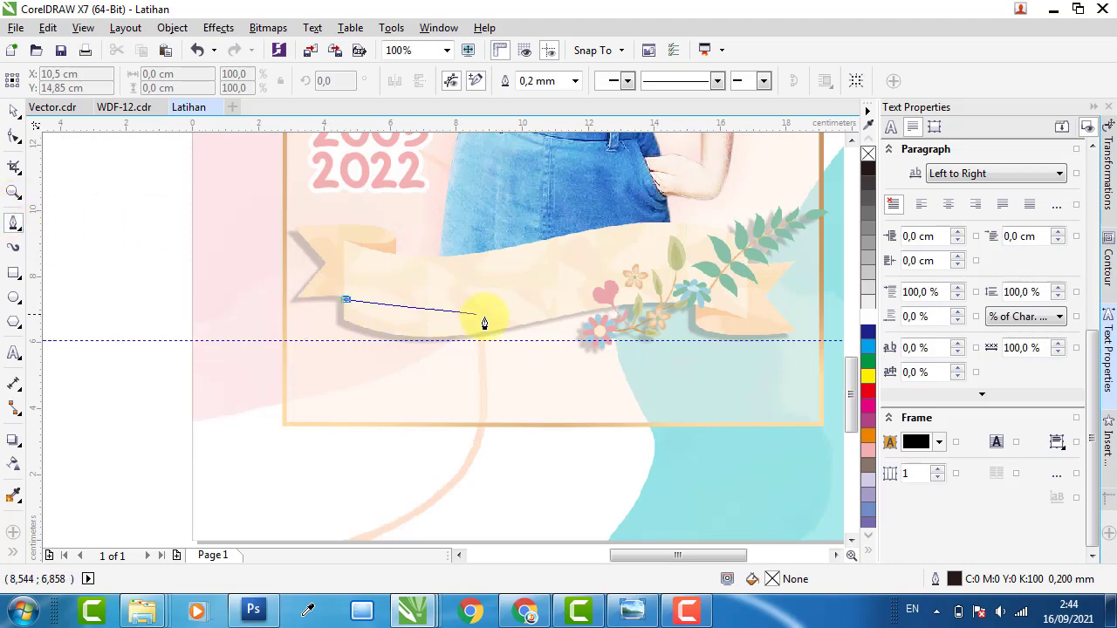
{"action": "left_click_drag", "start_coordinate": [478, 314], "coordinate": [560, 305]}
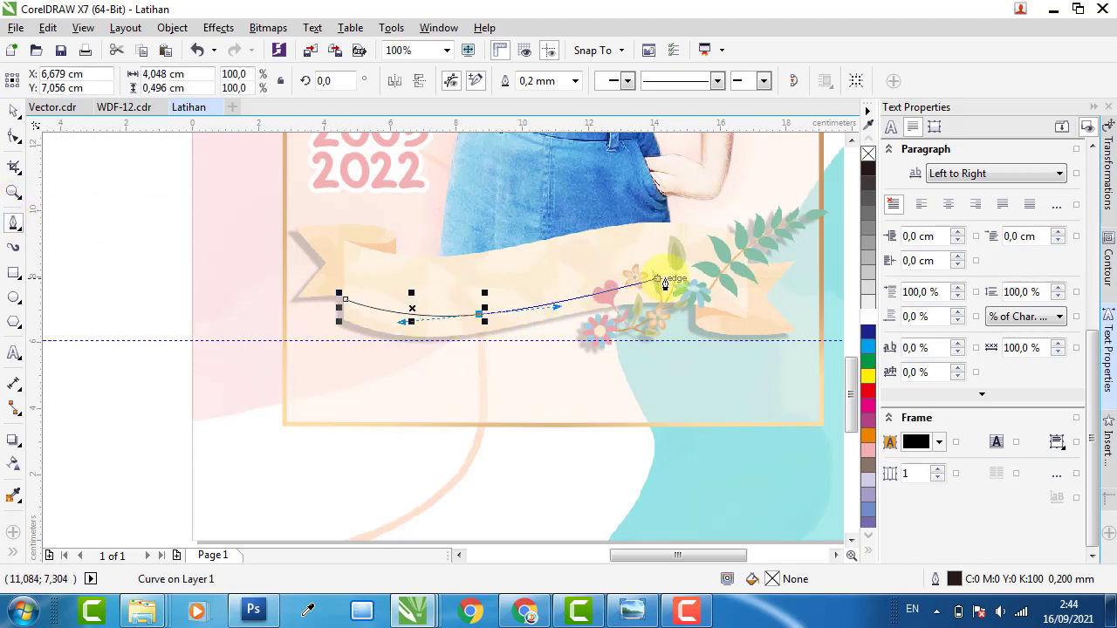
{"action": "left_click_drag", "start_coordinate": [688, 289], "coordinate": [755, 312]}
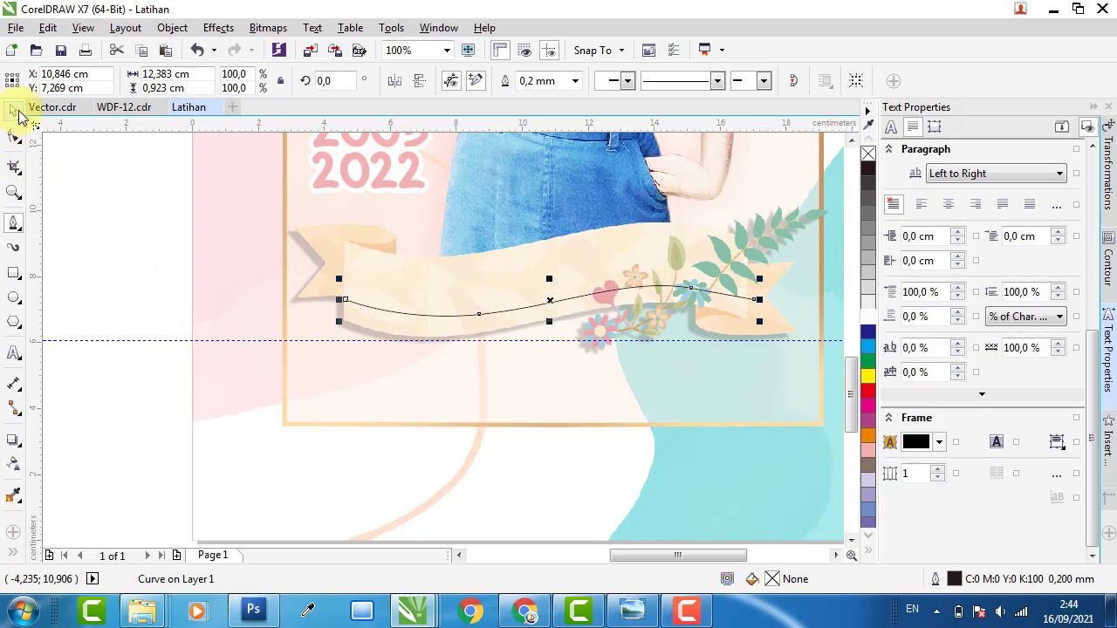
{"action": "left_click", "coordinate": [19, 111]}
Enter the girl's full name as text that follows the curve on the practice poster's ribbon.
{"action": "left_click", "coordinate": [13, 353]}
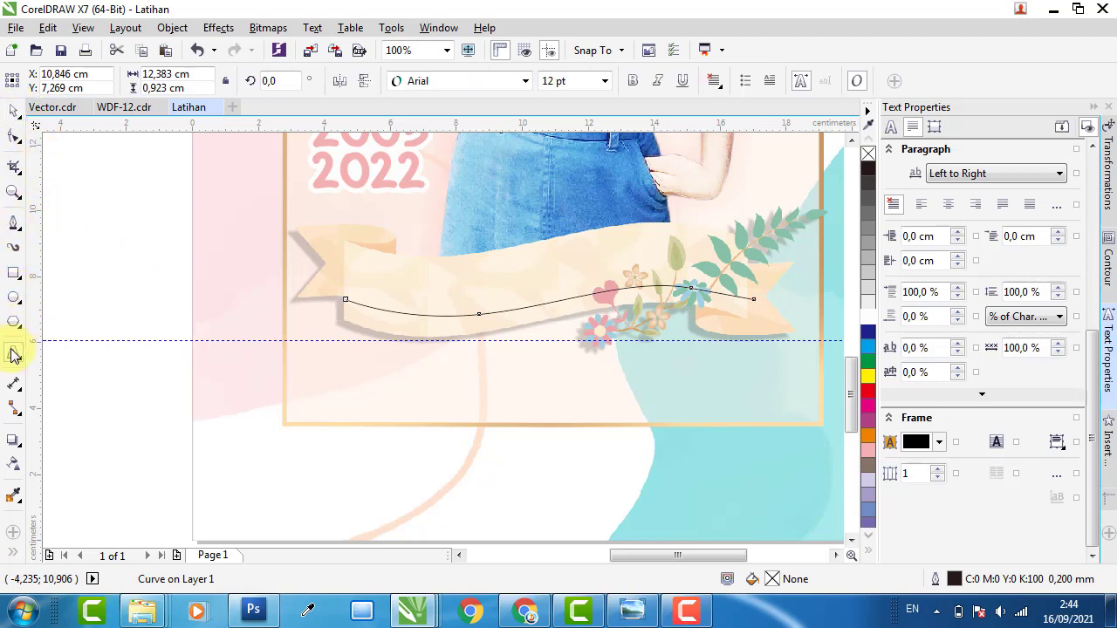
{"action": "left_click", "coordinate": [363, 303]}
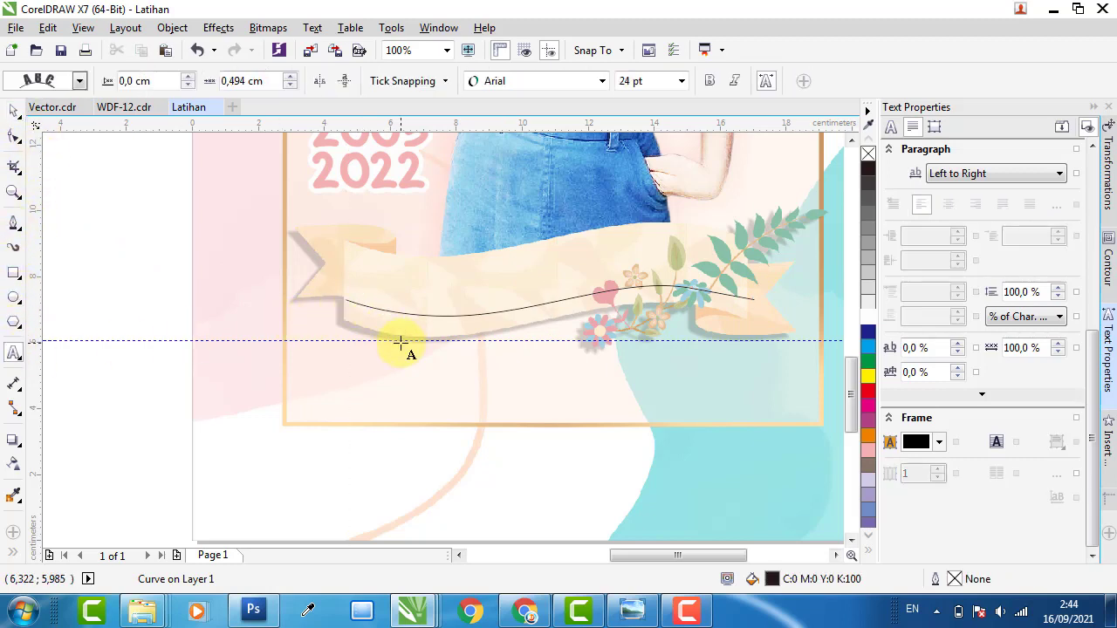
{"action": "type", "text": "Kanal"}
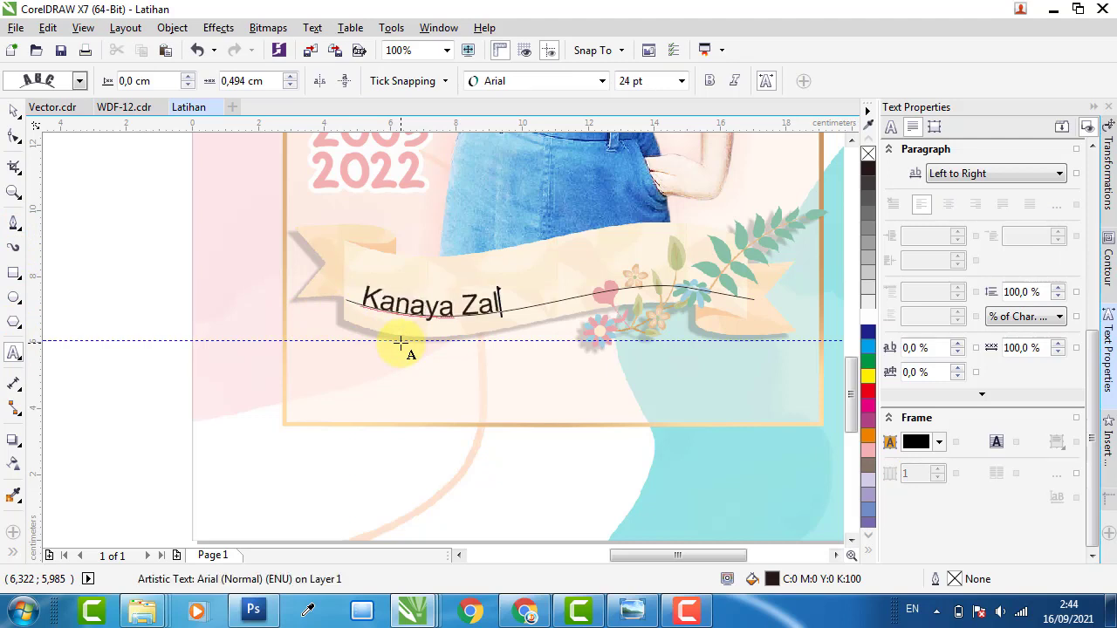
{"action": "left_click", "coordinate": [14, 110]}
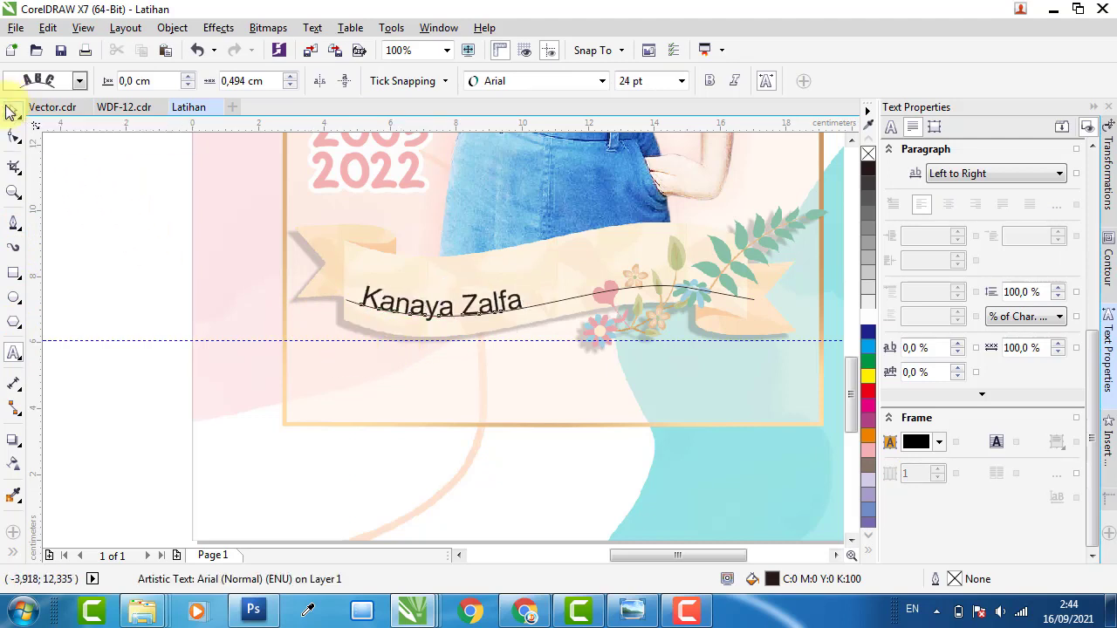
Set the font of the ribbon name to Beyond The Mountains and enlarge it to about 32 pt.
{"action": "left_click", "coordinate": [526, 82]}
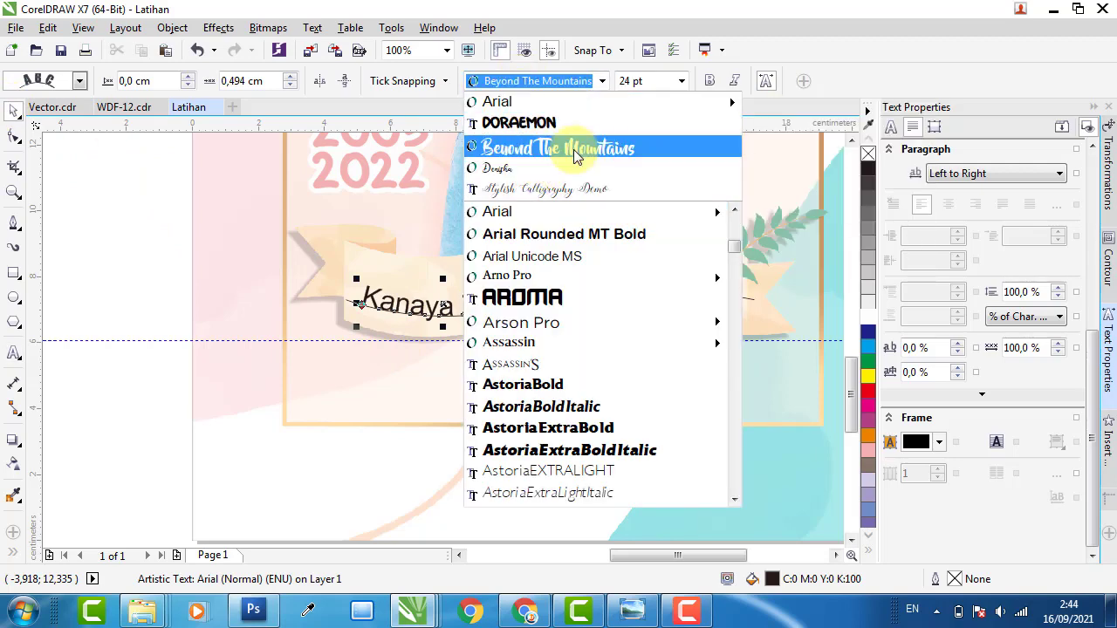
{"action": "left_click", "coordinate": [549, 145]}
{"action": "left_click_drag", "start_coordinate": [534, 276], "coordinate": [585, 270]}
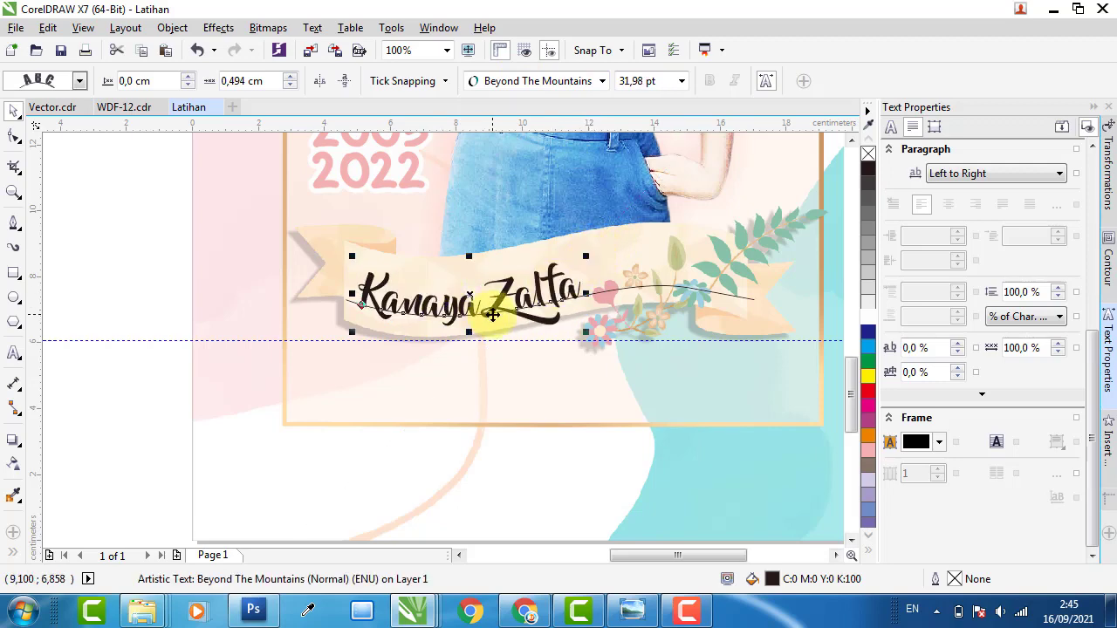
Add an extra space between the two words of the ribbon name and offset the text 0.4 cm above its curve.
{"action": "double_click", "coordinate": [487, 307]}
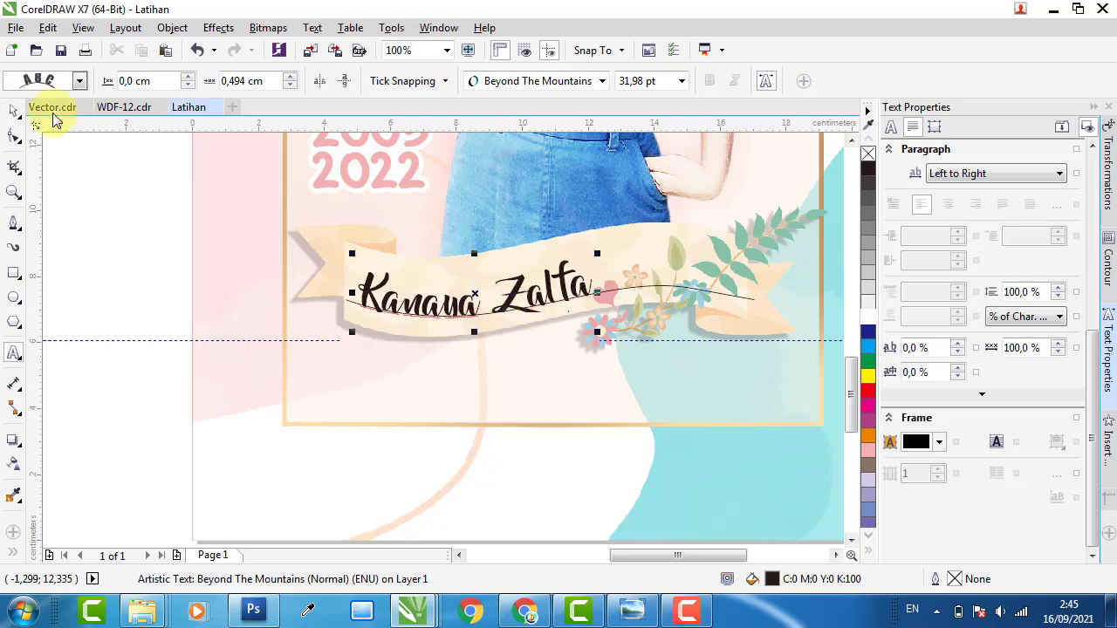
{"action": "left_click", "coordinate": [12, 114]}
{"action": "scroll", "coordinate": [513, 297], "scroll_direction": "up", "scroll_amount": 1}
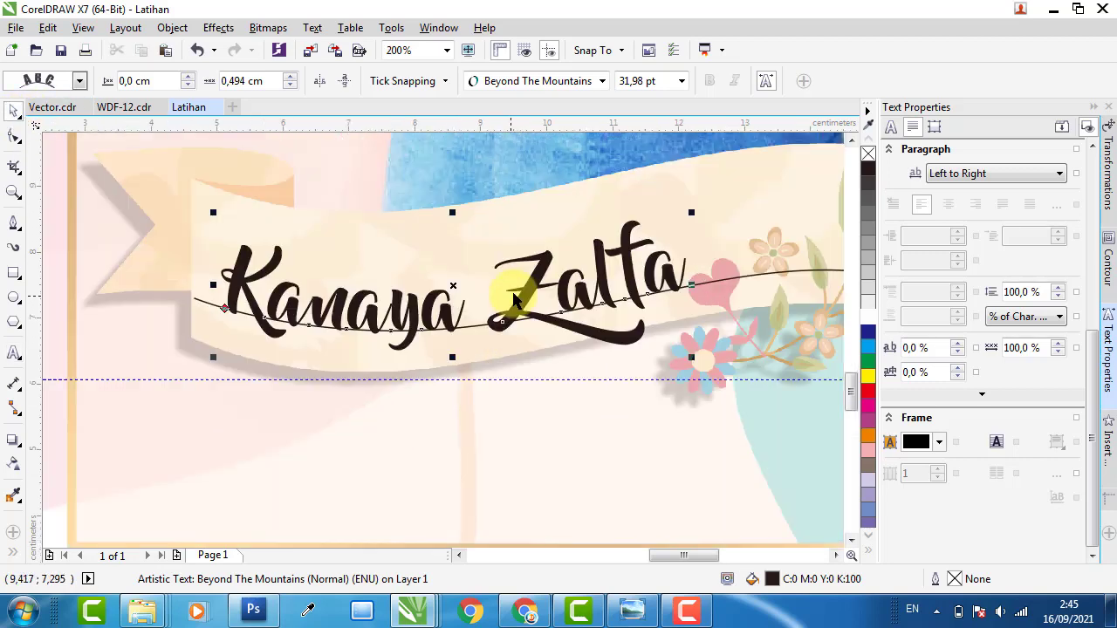
{"action": "left_click_drag", "start_coordinate": [527, 280], "coordinate": [516, 273]}
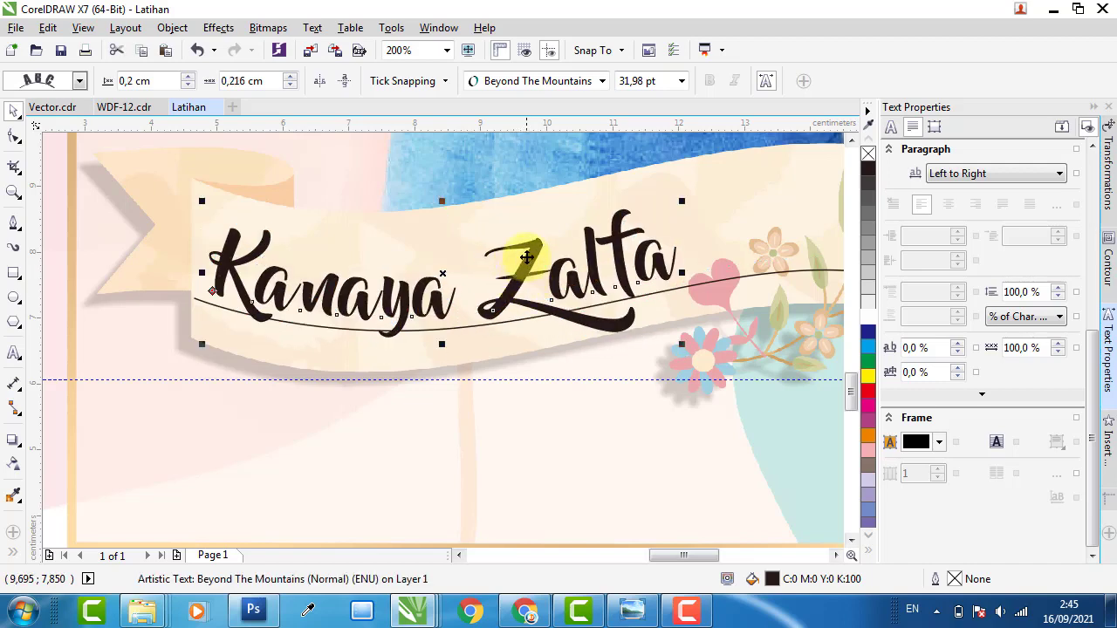
{"action": "left_click_drag", "start_coordinate": [519, 278], "coordinate": [524, 263]}
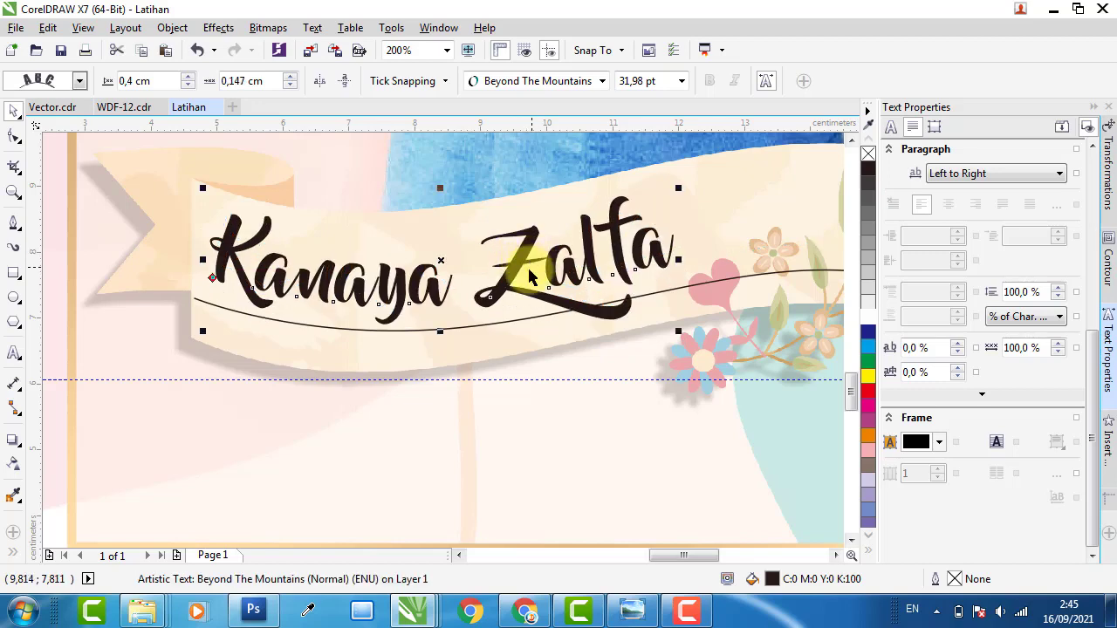
Lower the starting node of the curve under the ribbon name slightly, reshaping it to about 0.94 cm high.
{"action": "scroll", "coordinate": [628, 300], "scroll_direction": "down", "scroll_amount": 5}
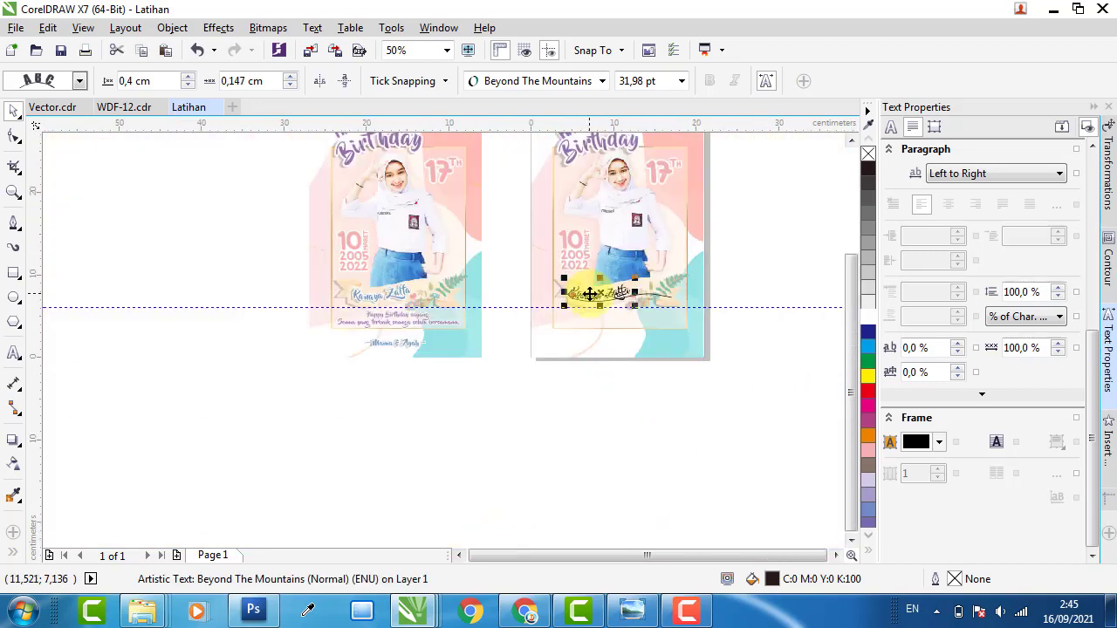
{"action": "scroll", "coordinate": [611, 289], "scroll_direction": "up", "scroll_amount": 3}
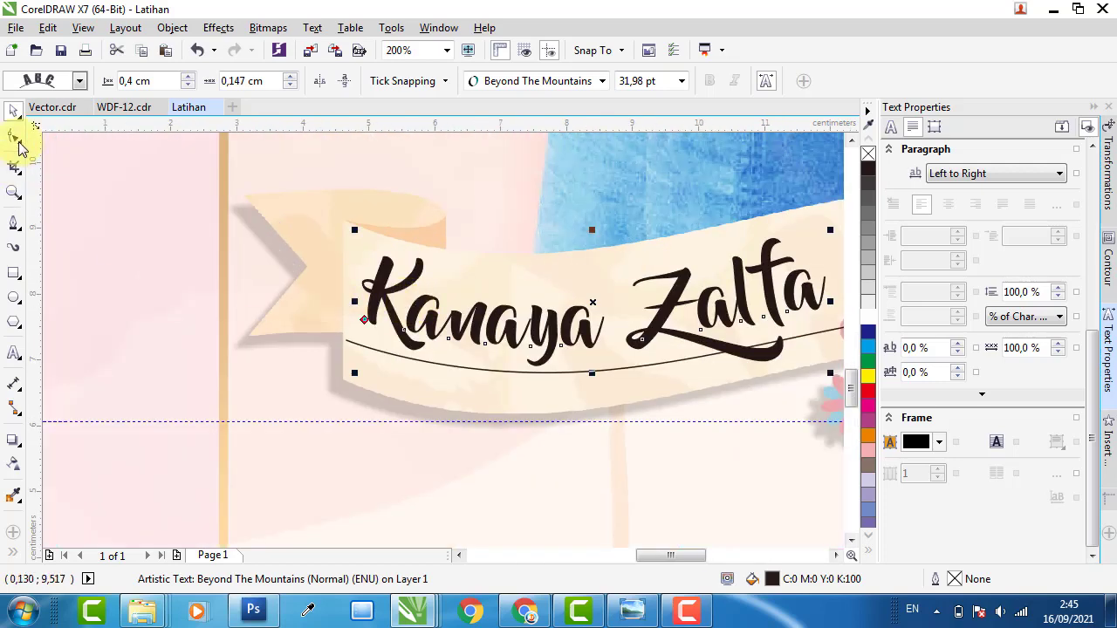
{"action": "left_click", "coordinate": [14, 136]}
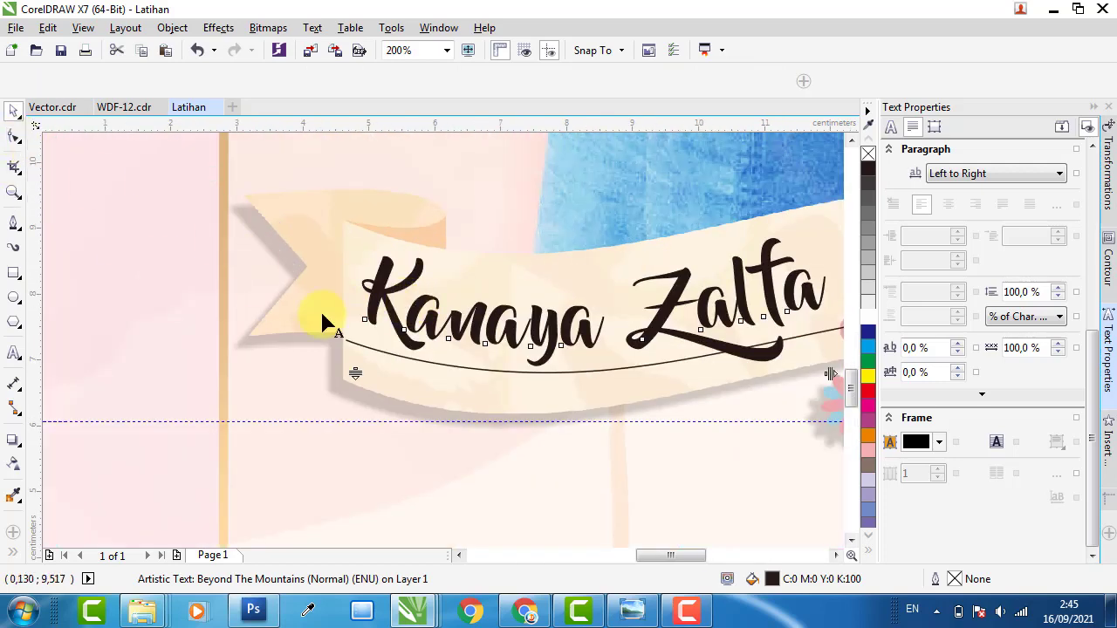
{"action": "left_click_drag", "start_coordinate": [610, 419], "coordinate": [497, 406]}
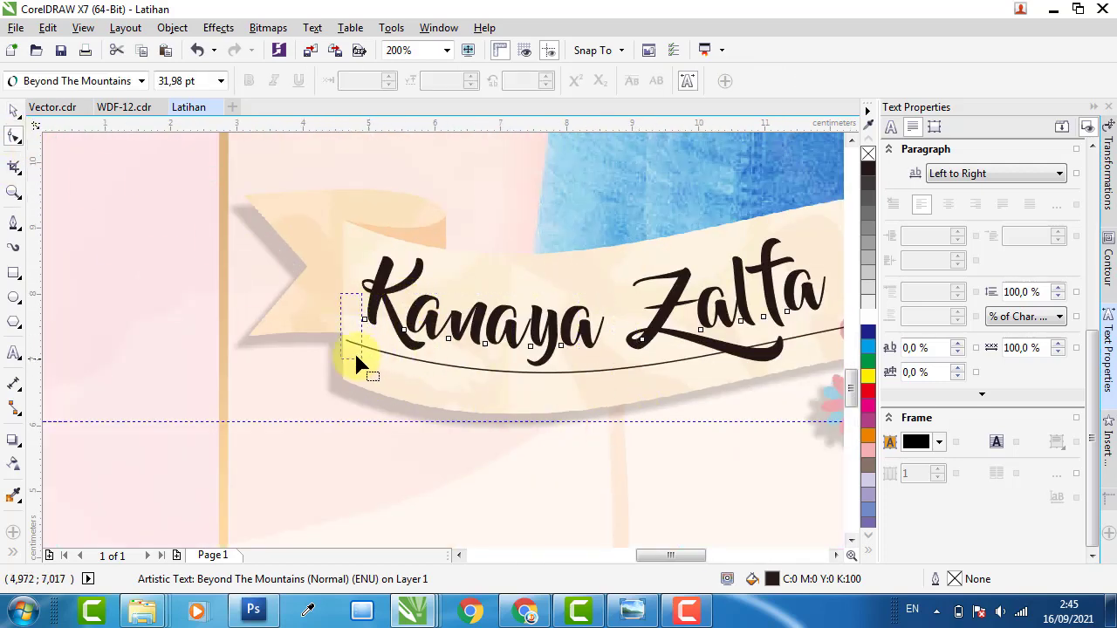
{"action": "mouse_move", "coordinate": [356, 356]}
{"action": "left_mouse_down"}
{"action": "mouse_move", "coordinate": [364, 349]}
{"action": "mouse_move", "coordinate": [343, 346]}
{"action": "mouse_move", "coordinate": [348, 353]}
{"action": "left_mouse_up"}
{"action": "left_click", "coordinate": [346, 339]}
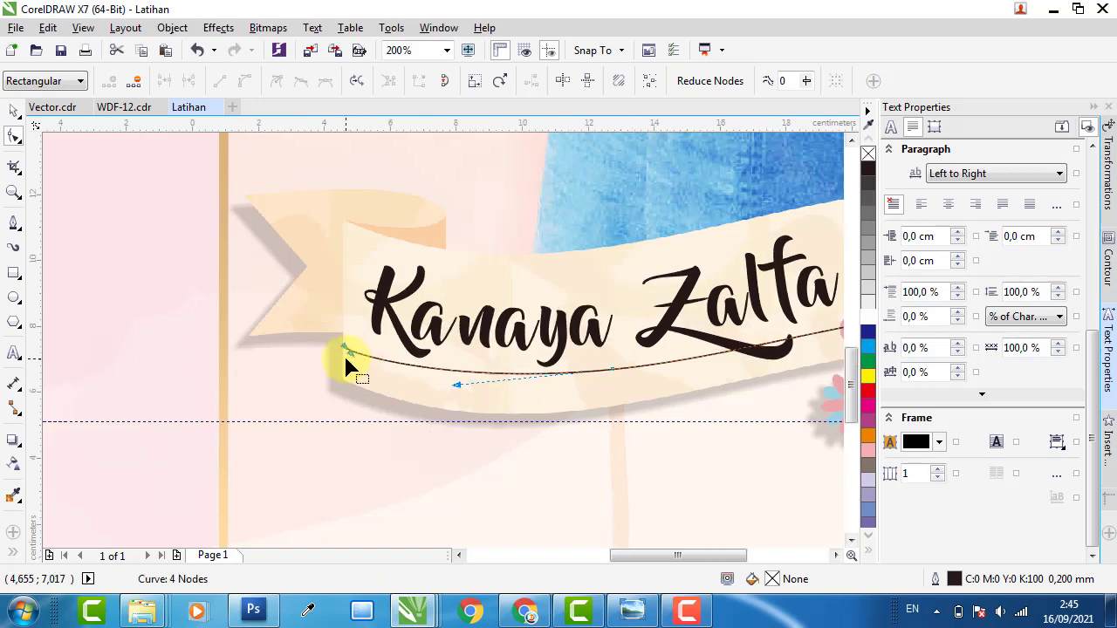
{"action": "scroll", "coordinate": [344, 353], "scroll_direction": "down", "scroll_amount": 2}
Remove the outline from the curve under the name on the practice poster's ribbon.
{"action": "left_click", "coordinate": [14, 111]}
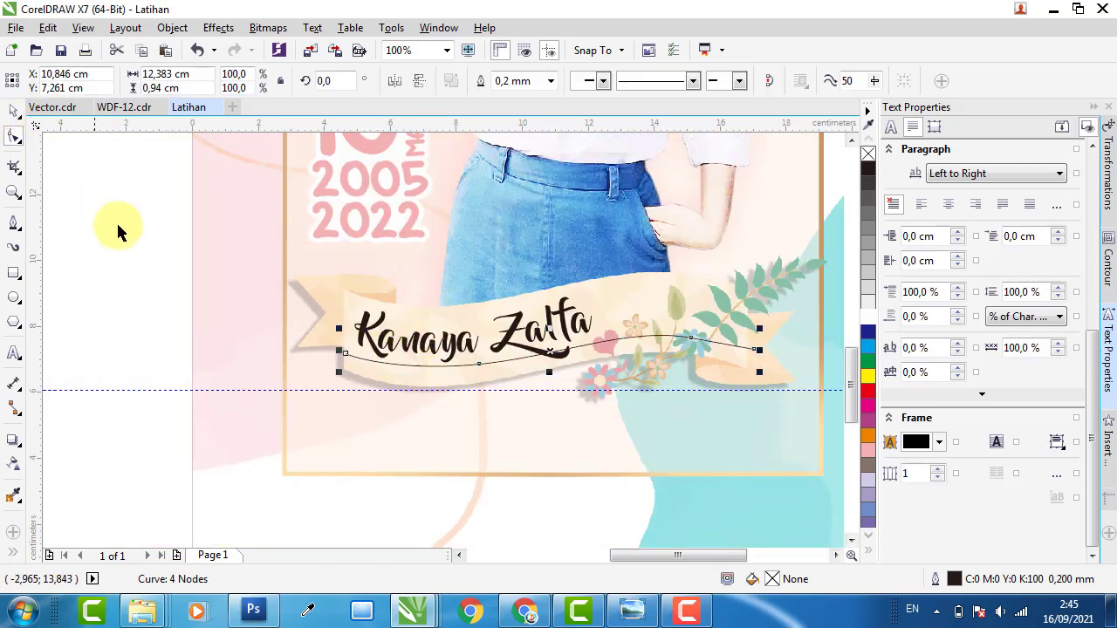
{"action": "scroll", "coordinate": [518, 349], "scroll_direction": "up", "scroll_amount": 2}
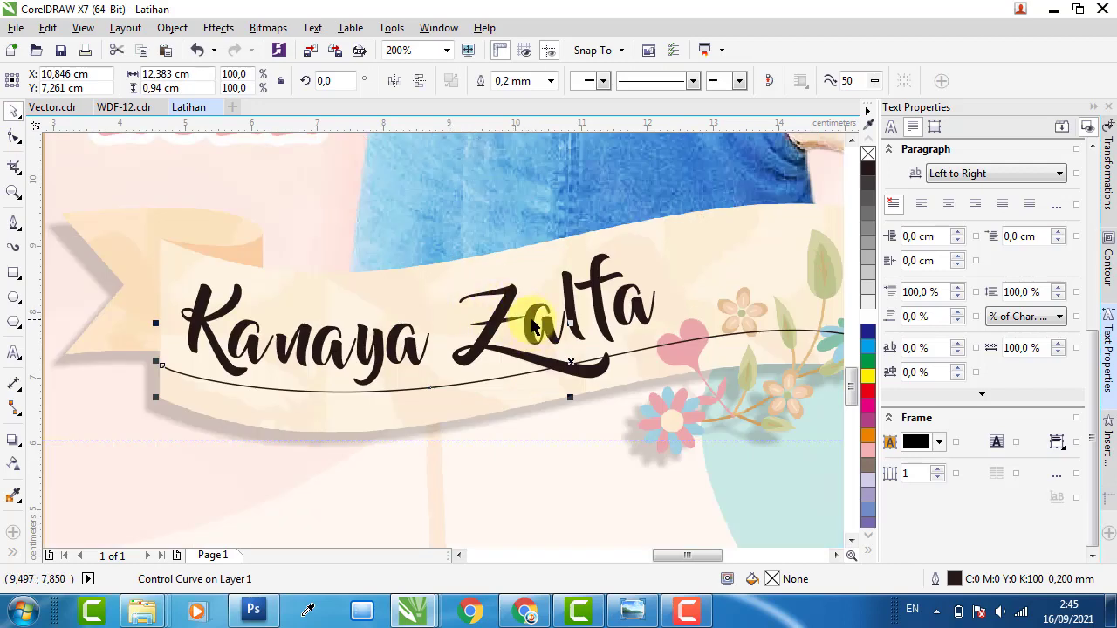
{"action": "scroll", "coordinate": [612, 316], "scroll_direction": "down", "scroll_amount": 1}
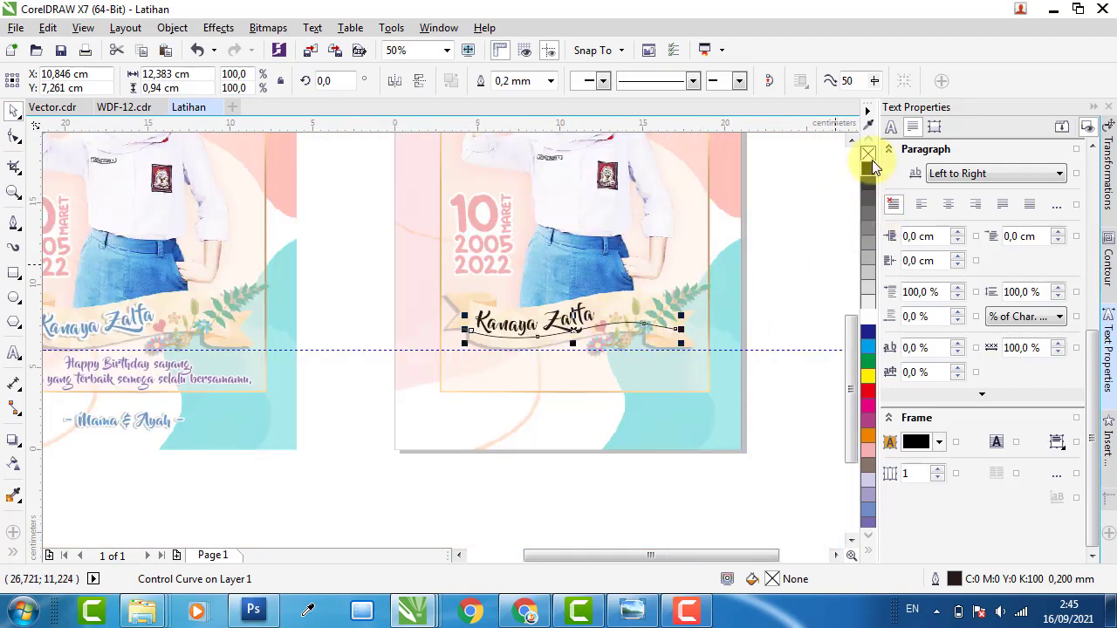
Check the reference ribbon name's styling and add a cyan outline to the ribbon name on the practice poster.
{"action": "left_click", "coordinate": [114, 327]}
{"action": "scroll", "coordinate": [114, 326], "scroll_direction": "up", "scroll_amount": 2}
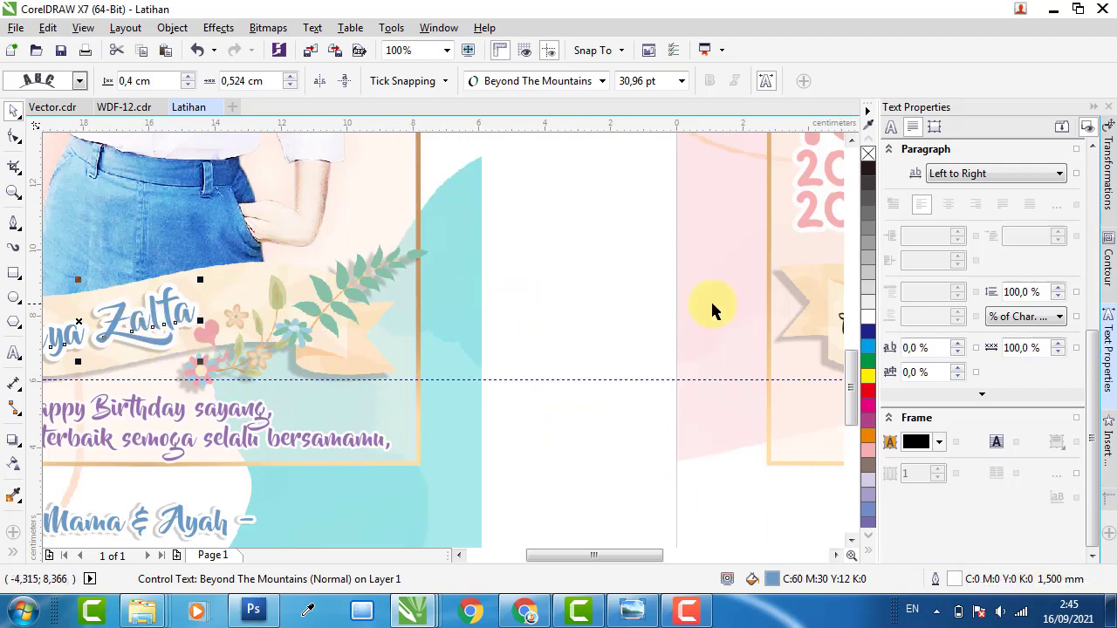
{"action": "scroll", "coordinate": [536, 312], "scroll_direction": "down", "scroll_amount": 2}
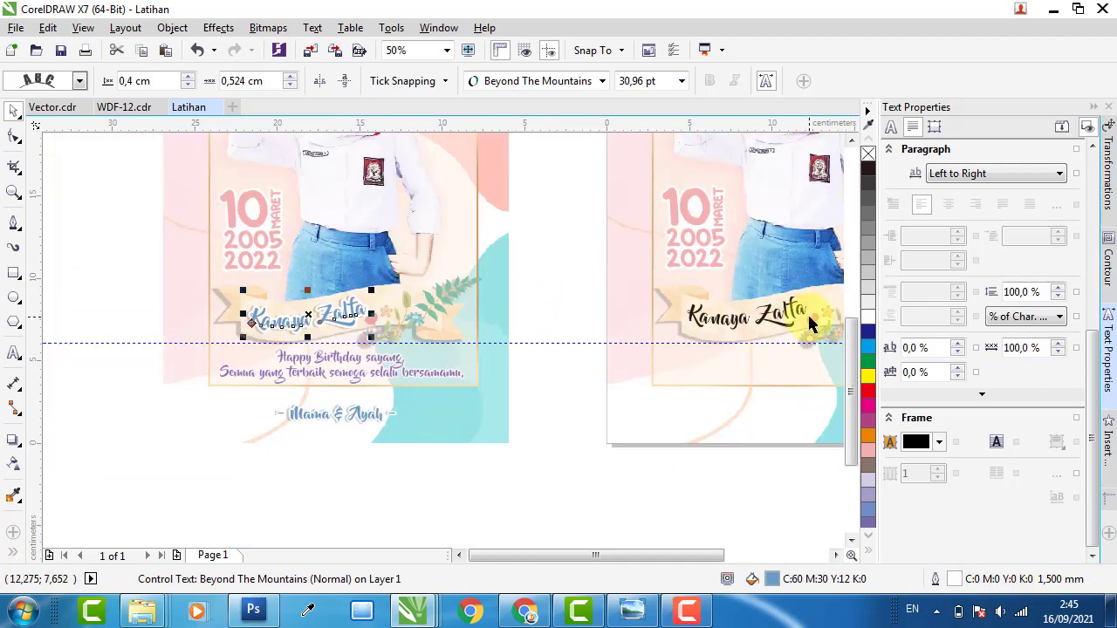
{"action": "scroll", "coordinate": [807, 314], "scroll_direction": "up", "scroll_amount": 4}
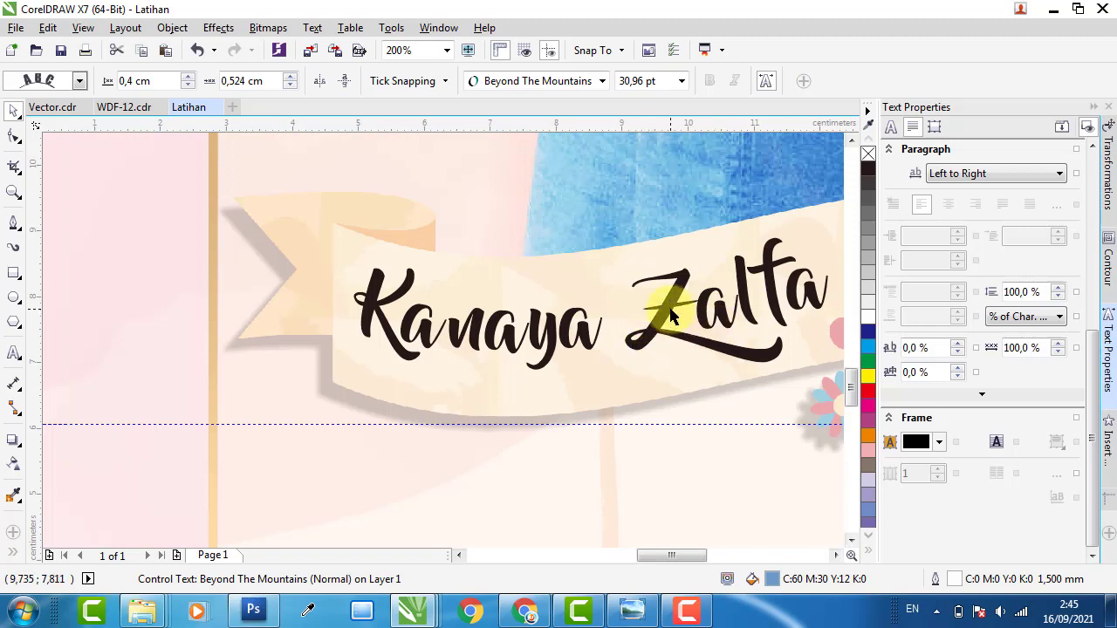
{"action": "left_click", "coordinate": [666, 305]}
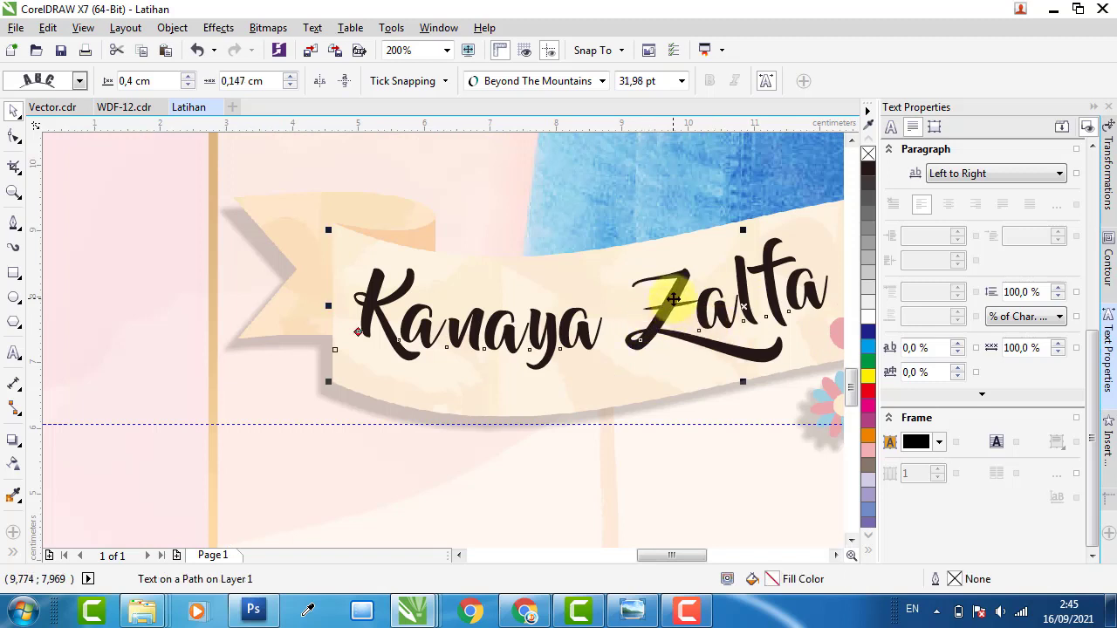
{"action": "right_click", "coordinate": [867, 349]}
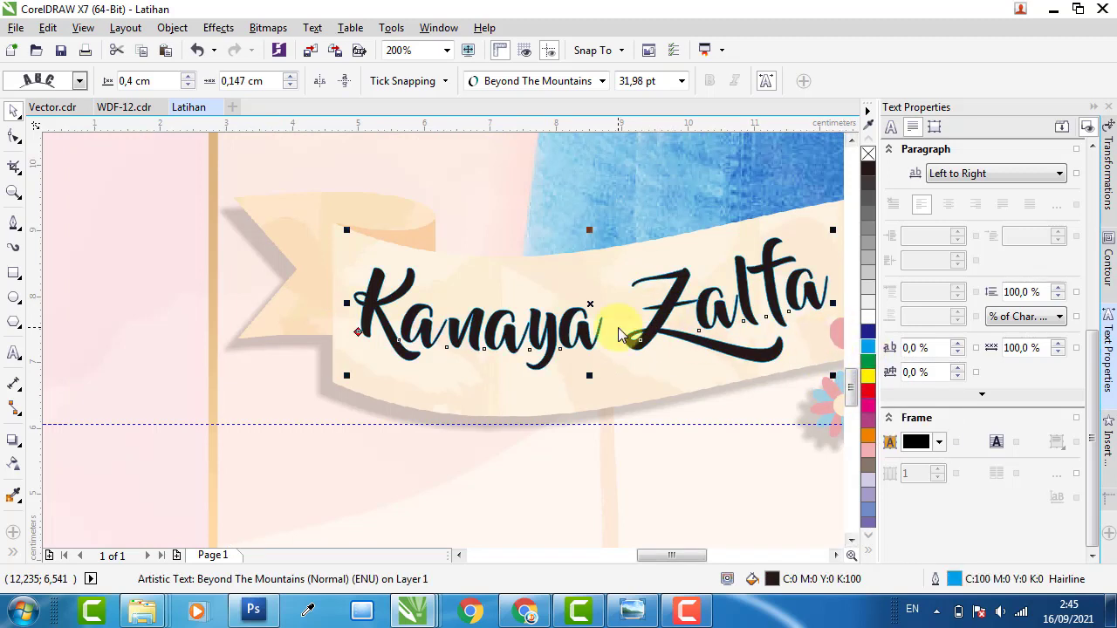
Make the practice name's outline white and 1.5 mm wide, with round corners and caps, outside position, placed behind the fill.
{"action": "double_click", "coordinate": [957, 581]}
{"action": "left_click", "coordinate": [446, 190]}
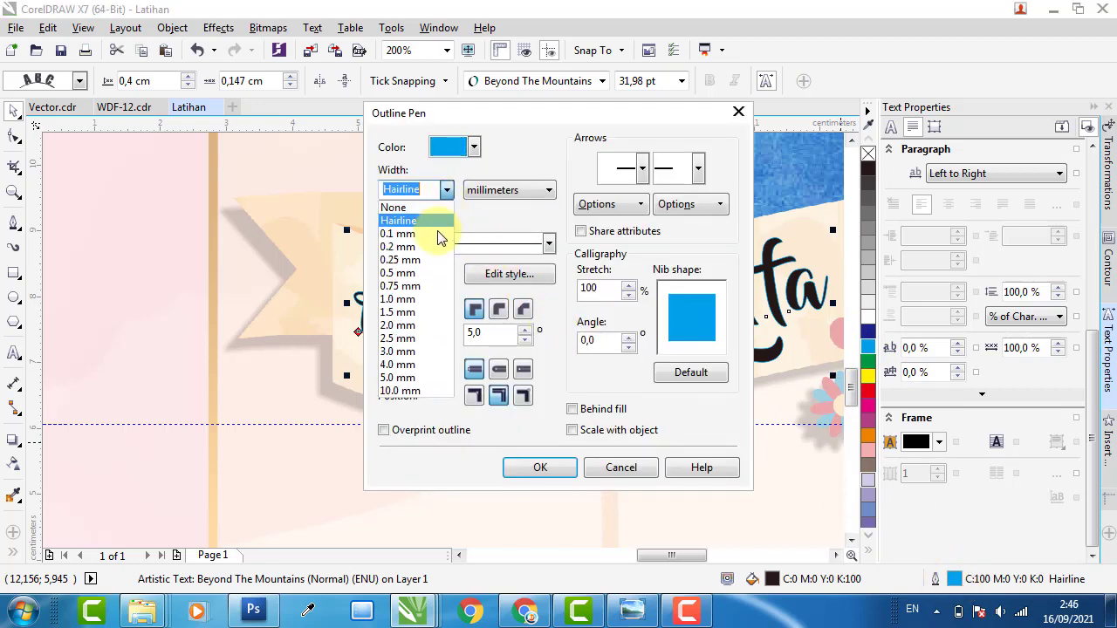
{"action": "left_click", "coordinate": [406, 319]}
{"action": "left_click", "coordinate": [499, 308]}
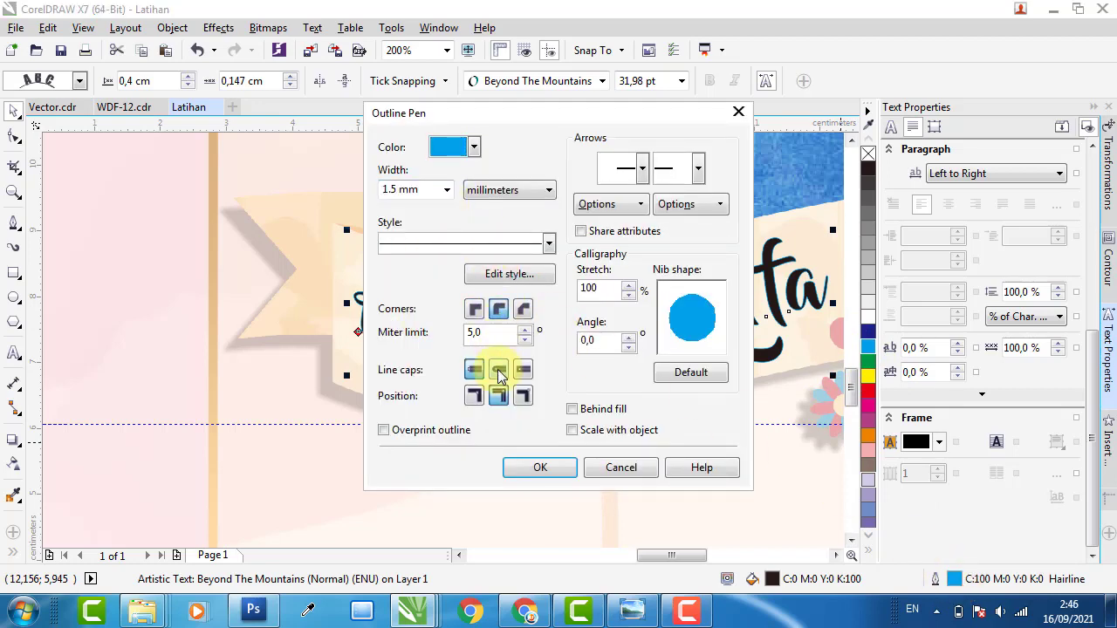
{"action": "left_click", "coordinate": [498, 369]}
{"action": "left_click", "coordinate": [473, 395]}
{"action": "left_click", "coordinate": [572, 410]}
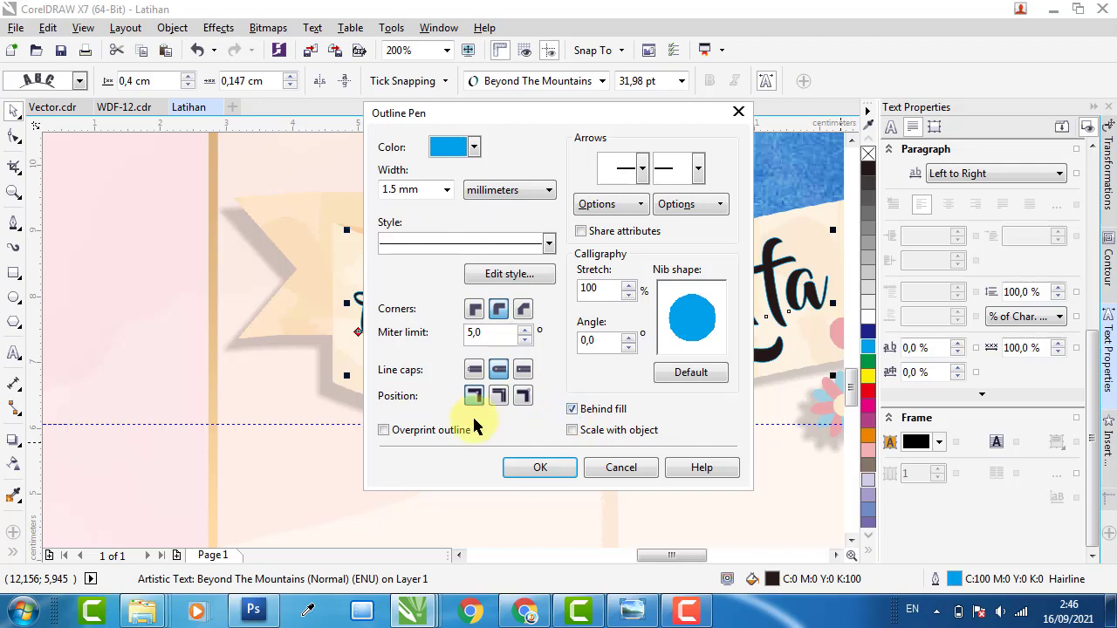
{"action": "key", "text": "Return"}
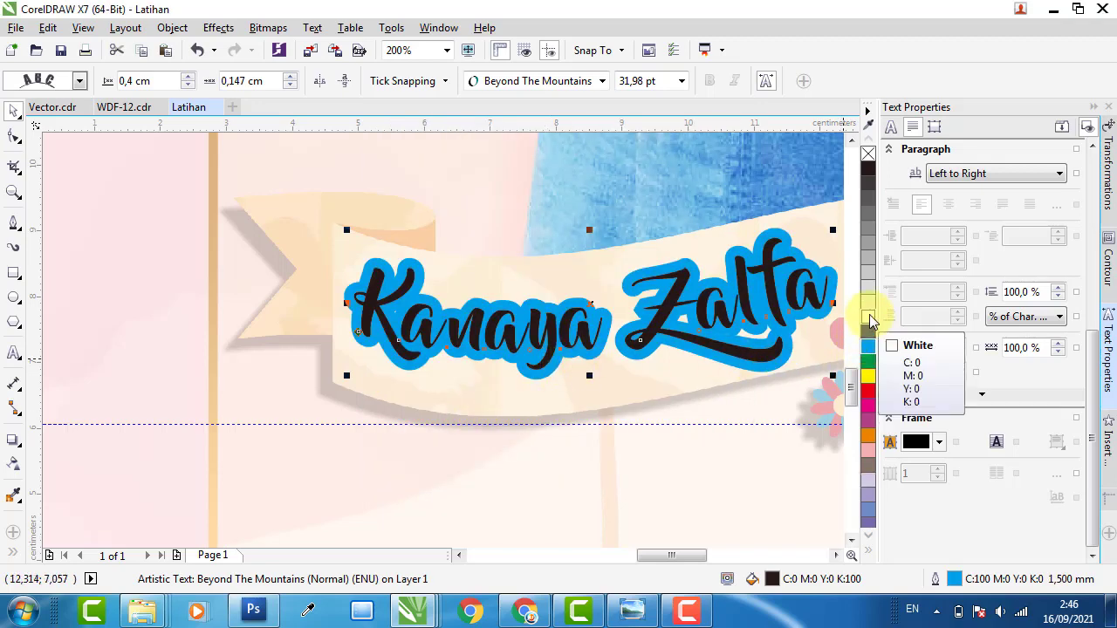
{"action": "left_click_drag", "start_coordinate": [869, 320], "coordinate": [657, 336]}
Fill the practice name with the blue sampled from the reference ribbon name, C 60, M 30, Y 12, K 0.
{"action": "scroll", "coordinate": [658, 336], "scroll_direction": "down", "scroll_amount": 3}
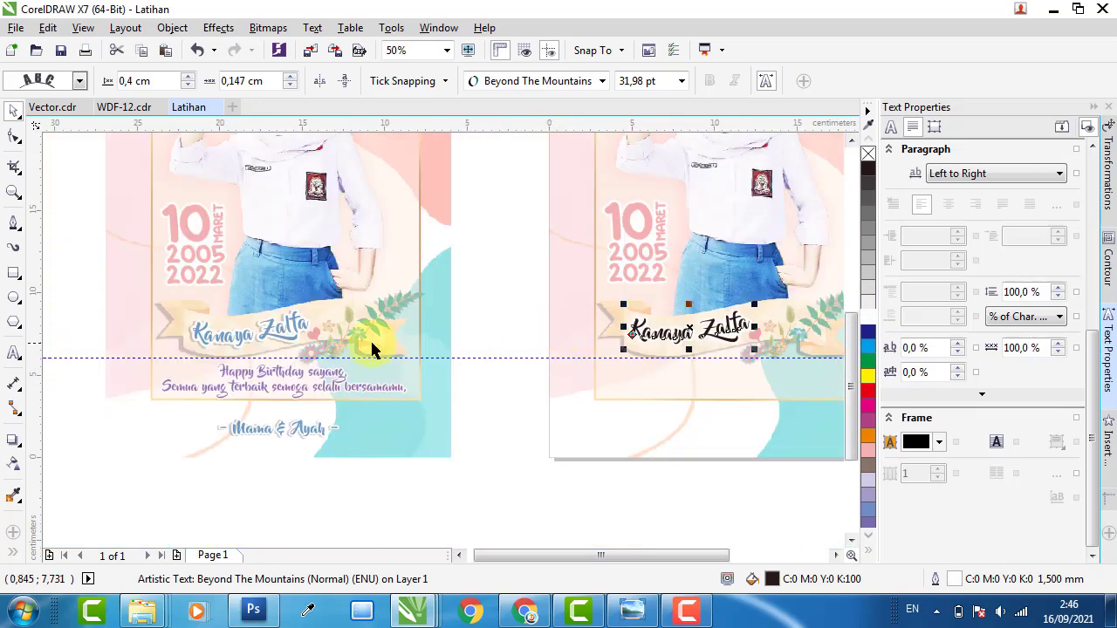
{"action": "scroll", "coordinate": [223, 340], "scroll_direction": "up", "scroll_amount": 4}
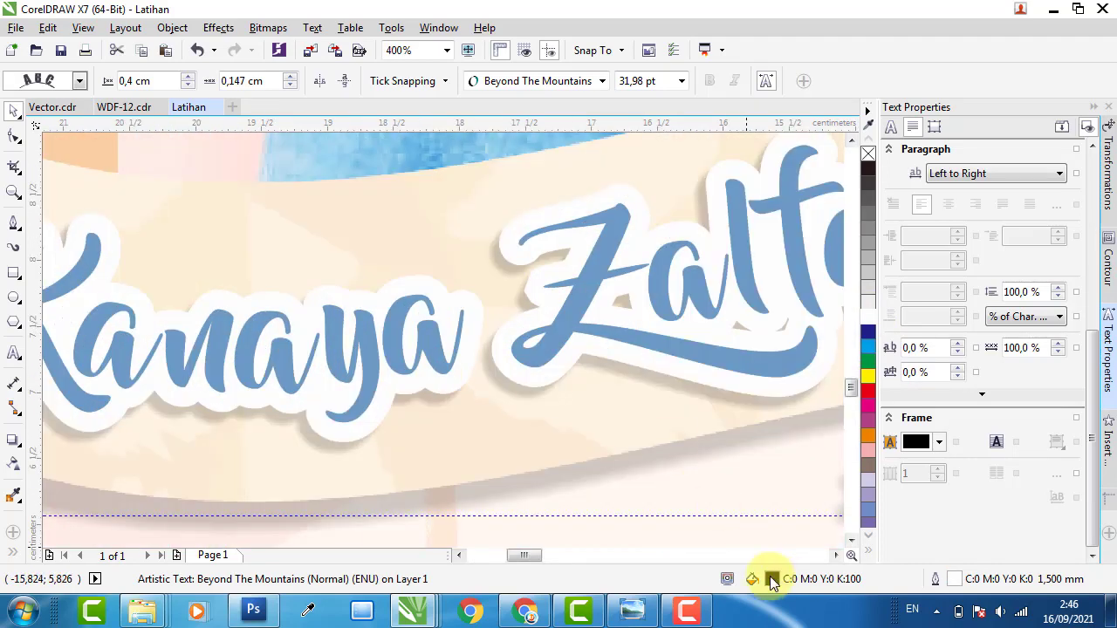
{"action": "double_click", "coordinate": [772, 581]}
{"action": "left_click", "coordinate": [778, 189]}
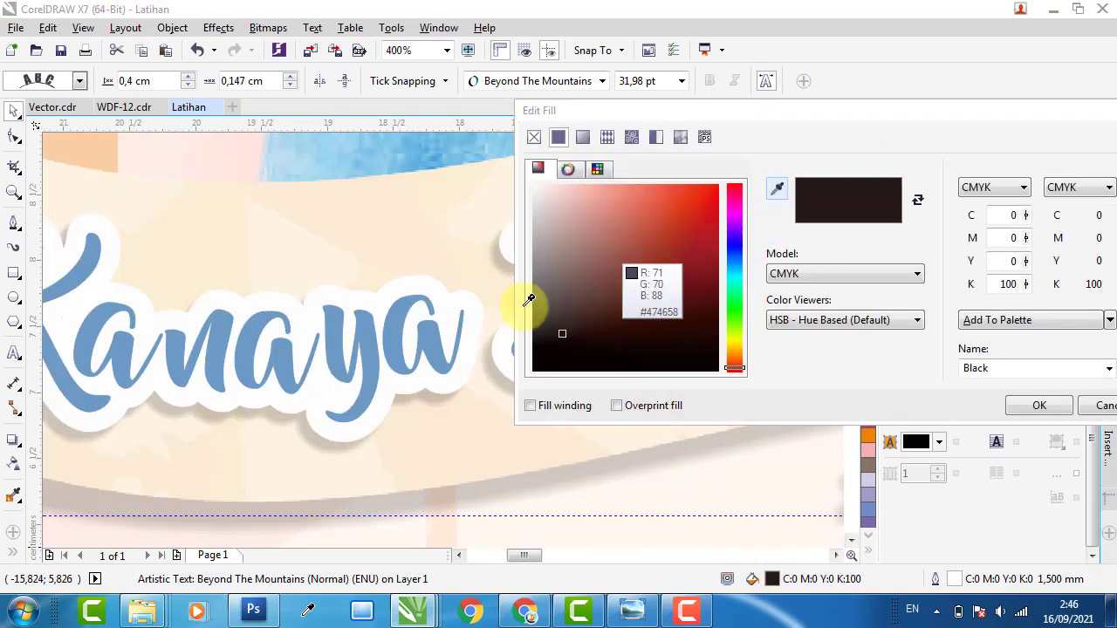
{"action": "left_click", "coordinate": [400, 333]}
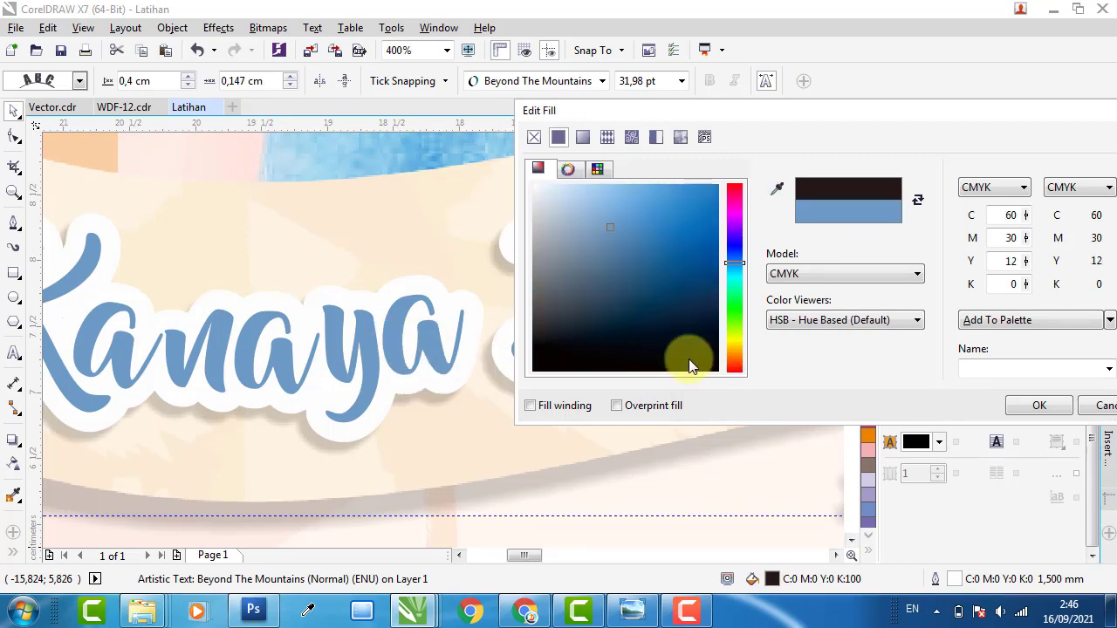
{"action": "left_click", "coordinate": [1035, 405]}
Examine the drop shadow's offset, opacity and feathering on the reference poster's ribbon name.
{"action": "scroll", "coordinate": [362, 365], "scroll_direction": "down", "scroll_amount": 1}
{"action": "left_click", "coordinate": [341, 362]}
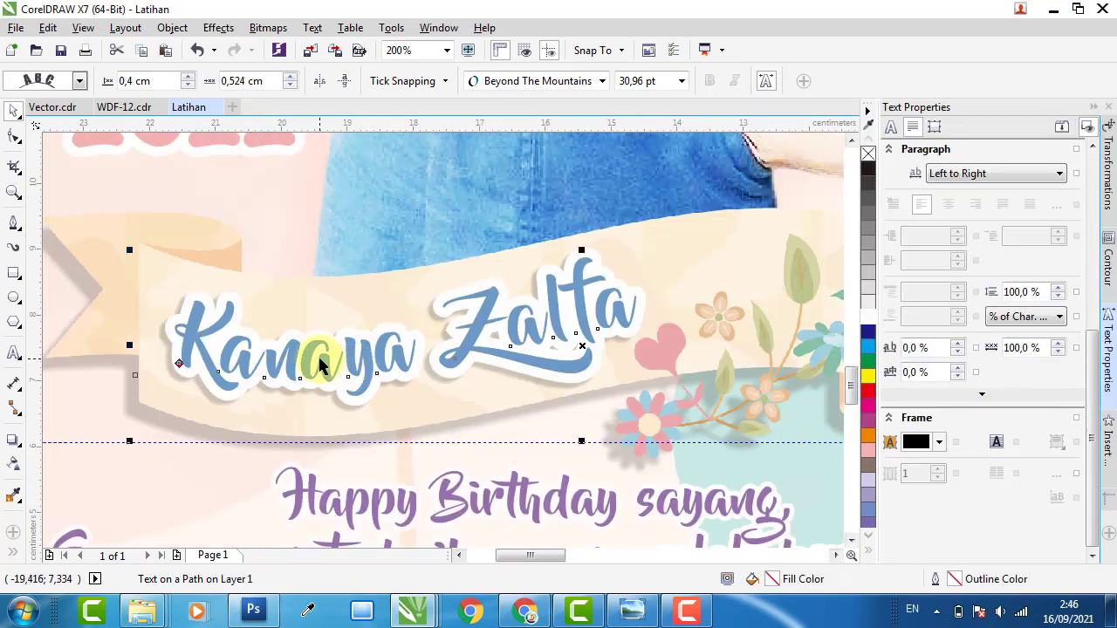
{"action": "left_click", "coordinate": [12, 440]}
{"action": "left_click_drag", "start_coordinate": [404, 326], "coordinate": [338, 409]}
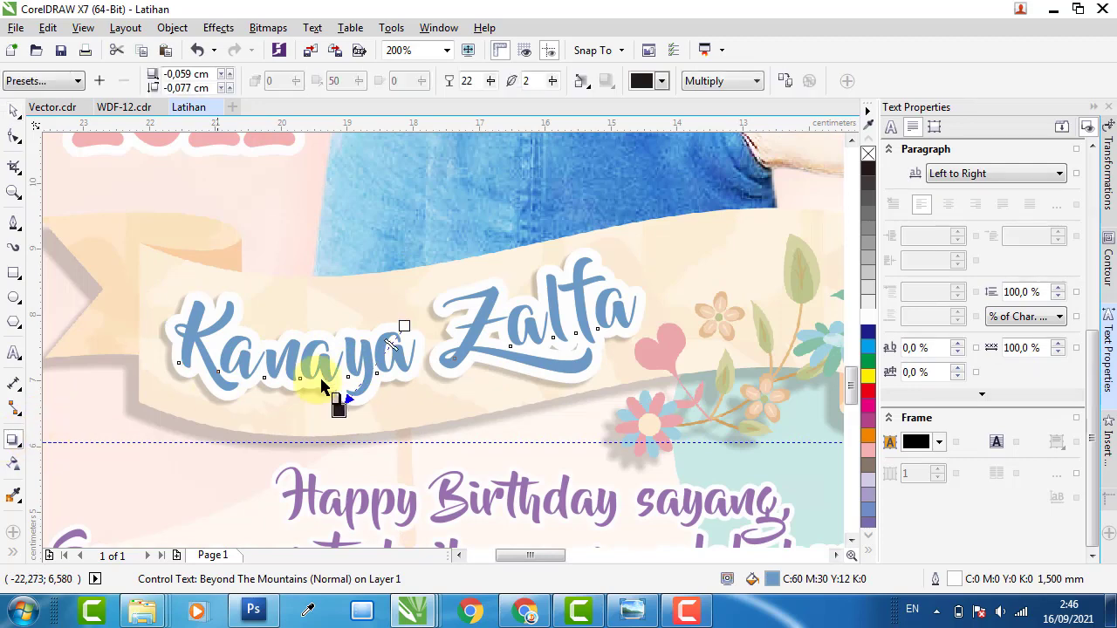
{"action": "scroll", "coordinate": [292, 349], "scroll_direction": "down", "scroll_amount": 2}
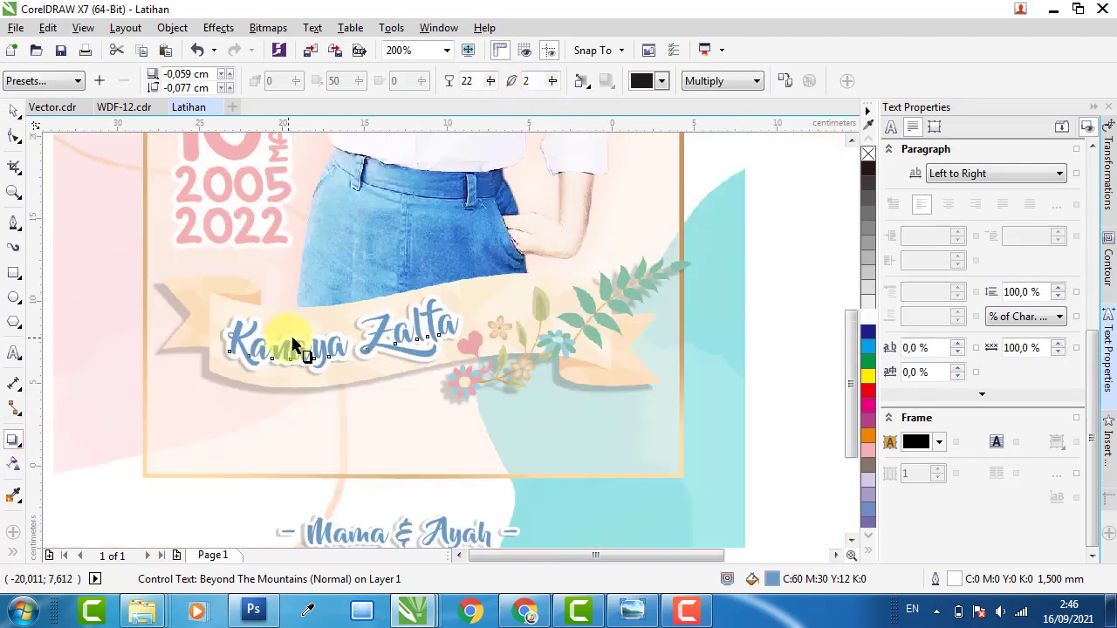
{"action": "scroll", "coordinate": [366, 341], "scroll_direction": "down", "scroll_amount": 1}
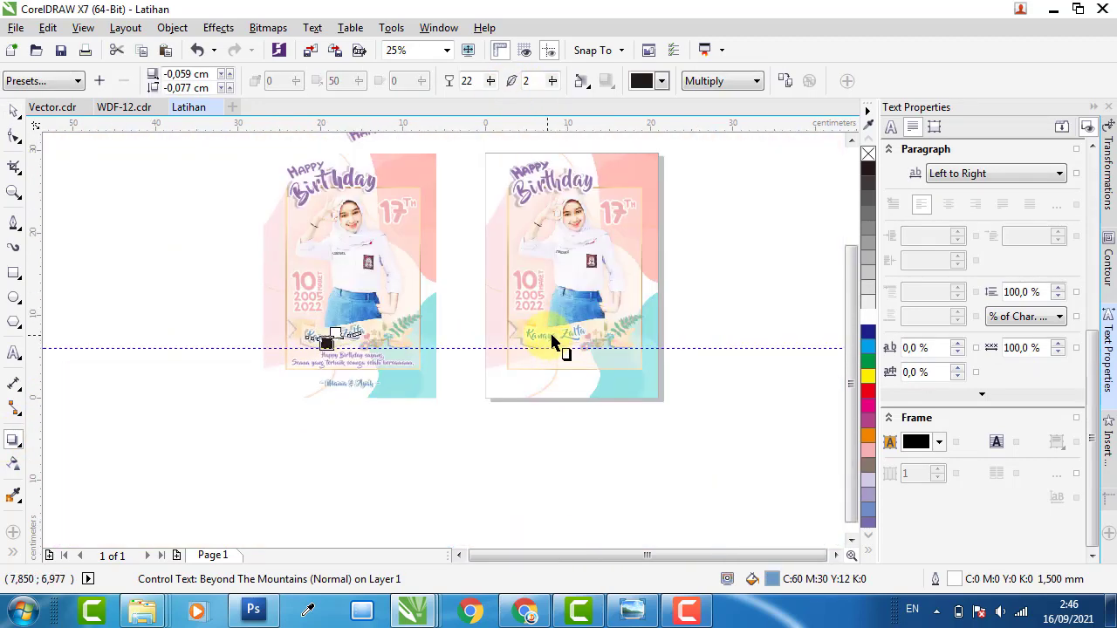
Add a drop shadow to the ribbon name on the practice poster and apply a Flat Bottom preset to it.
{"action": "scroll", "coordinate": [555, 344], "scroll_direction": "up", "scroll_amount": 2}
{"action": "left_click", "coordinate": [509, 346]}
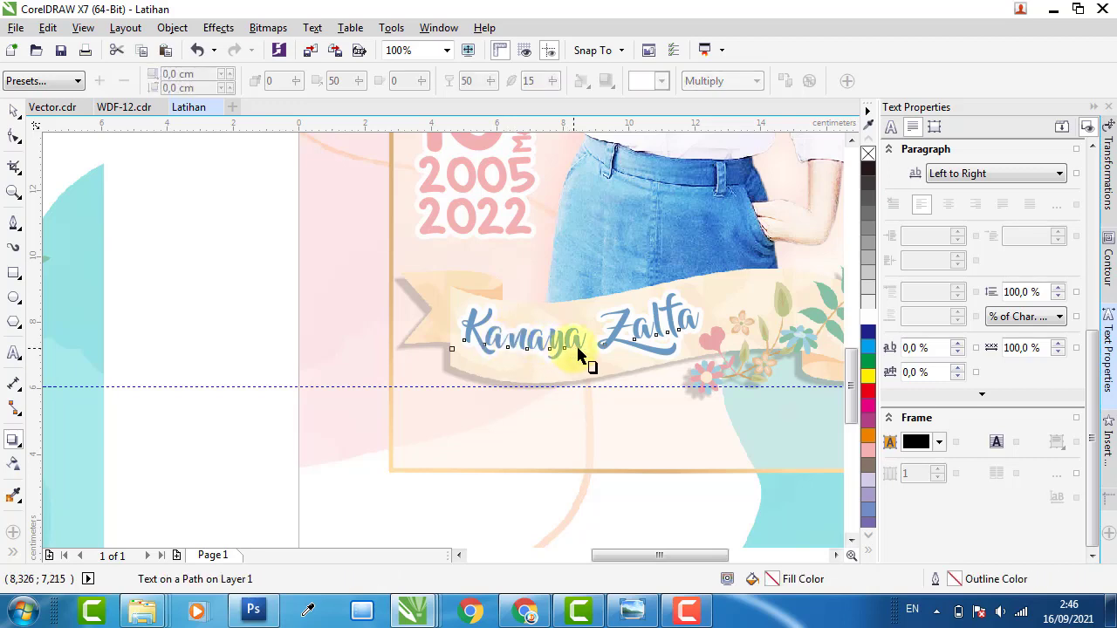
{"action": "scroll", "coordinate": [582, 357], "scroll_direction": "up", "scroll_amount": 1}
{"action": "left_click_drag", "start_coordinate": [345, 379], "coordinate": [465, 352]}
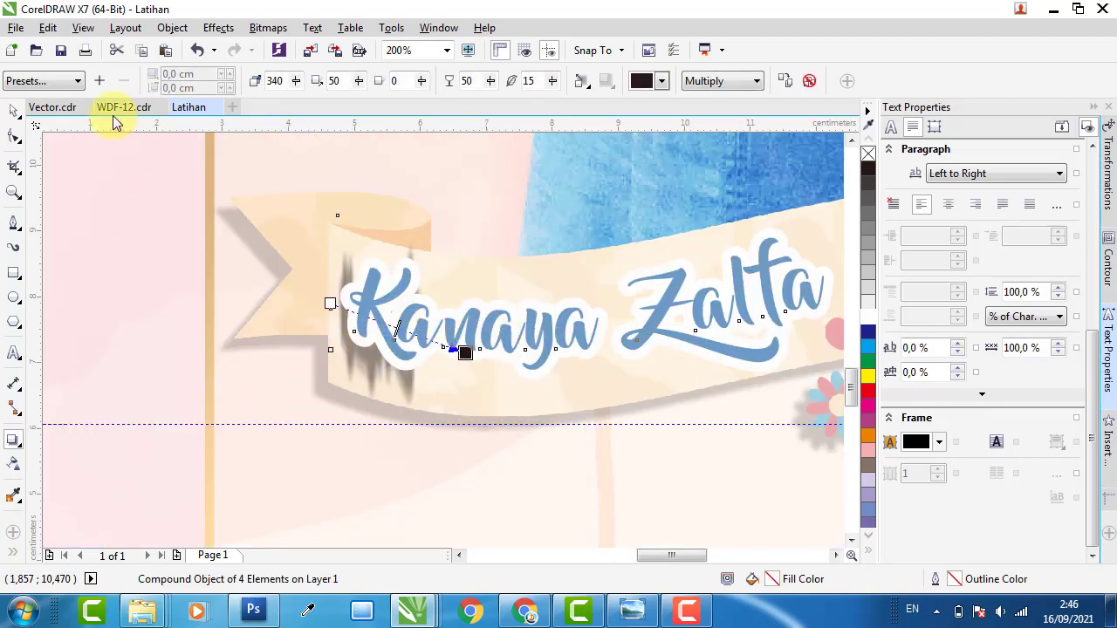
{"action": "left_click", "coordinate": [74, 81]}
{"action": "left_click", "coordinate": [40, 119]}
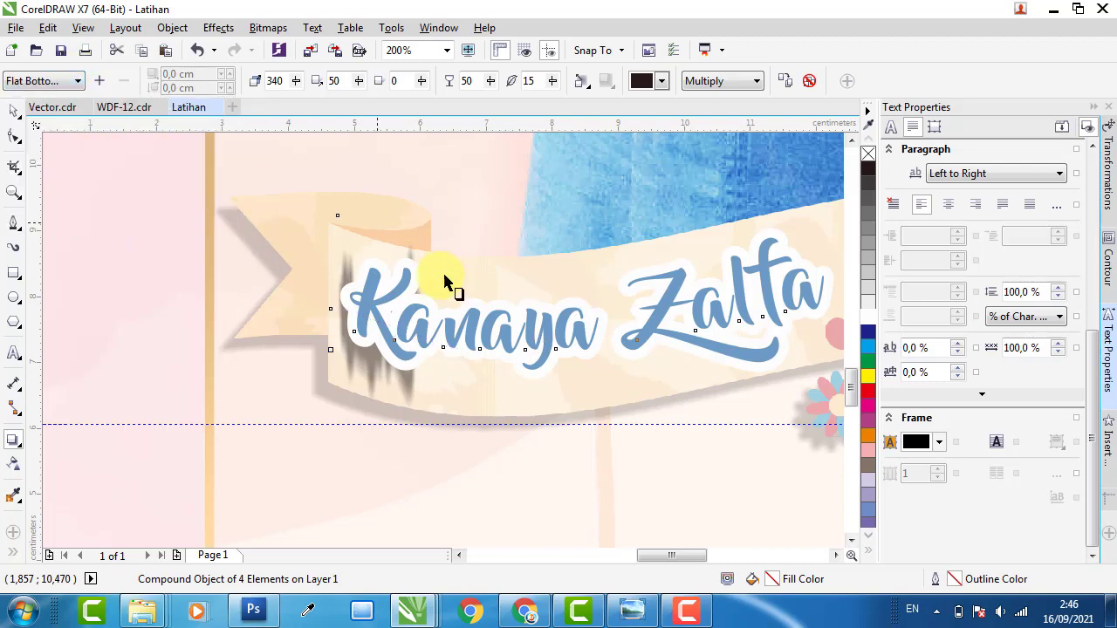
Set the practice name's shadow to opacity 22 and feathering 2, offset about -0.033 cm horizontally and -0.046 cm vertically.
{"action": "left_click_drag", "start_coordinate": [399, 492], "coordinate": [525, 376]}
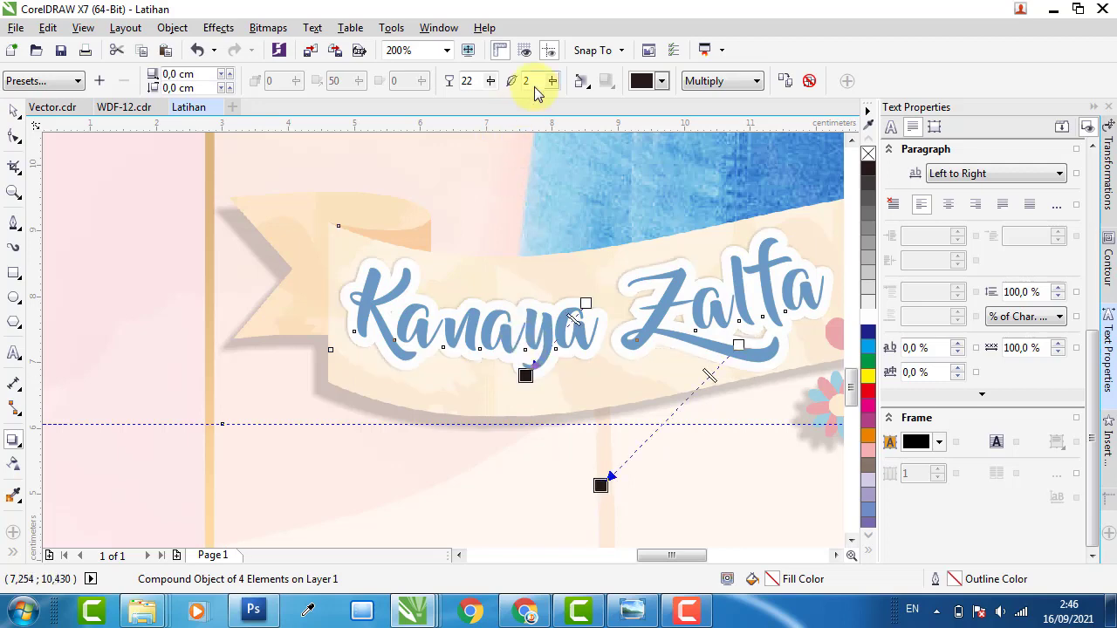
{"action": "left_click_drag", "start_coordinate": [530, 374], "coordinate": [531, 380]}
{"action": "scroll", "coordinate": [534, 384], "scroll_direction": "up", "scroll_amount": 2}
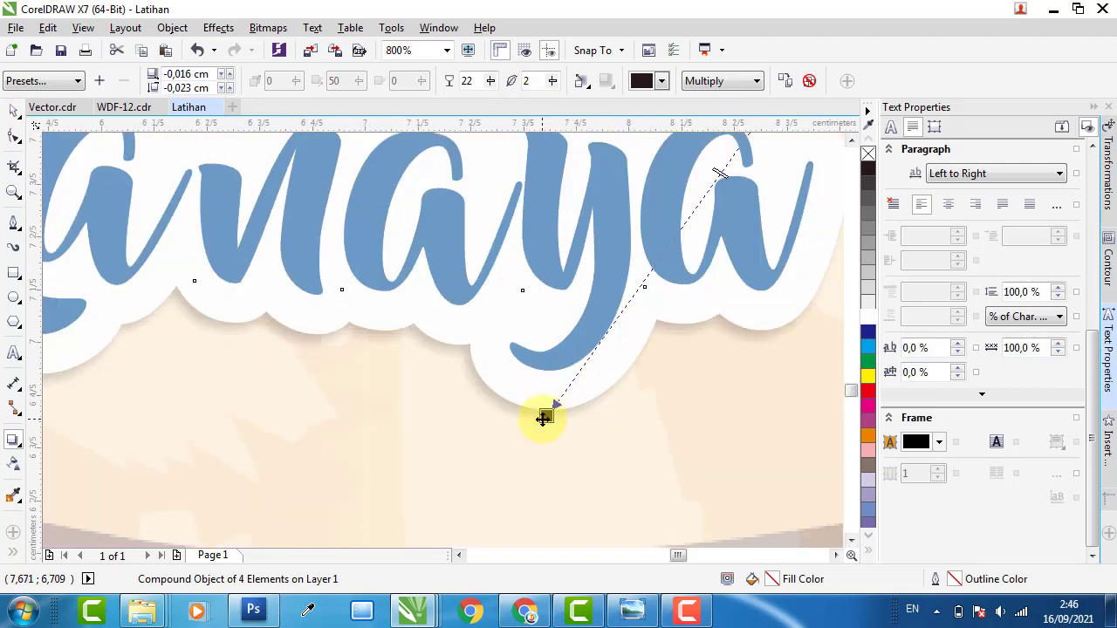
{"action": "left_click_drag", "start_coordinate": [543, 419], "coordinate": [544, 423]}
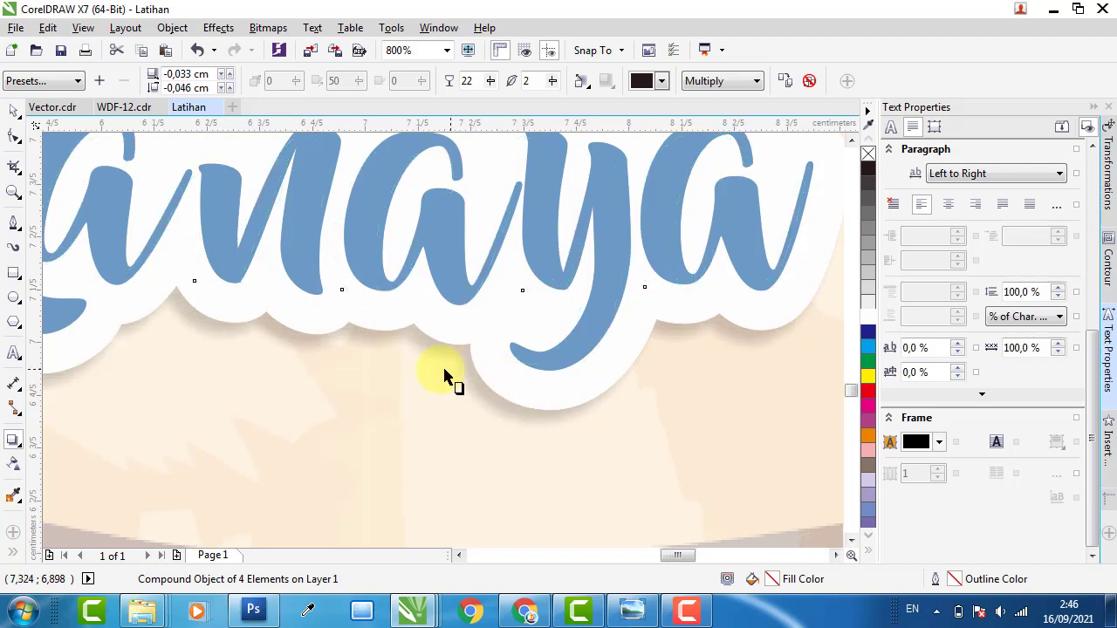
{"action": "scroll", "coordinate": [445, 375], "scroll_direction": "down", "scroll_amount": 3}
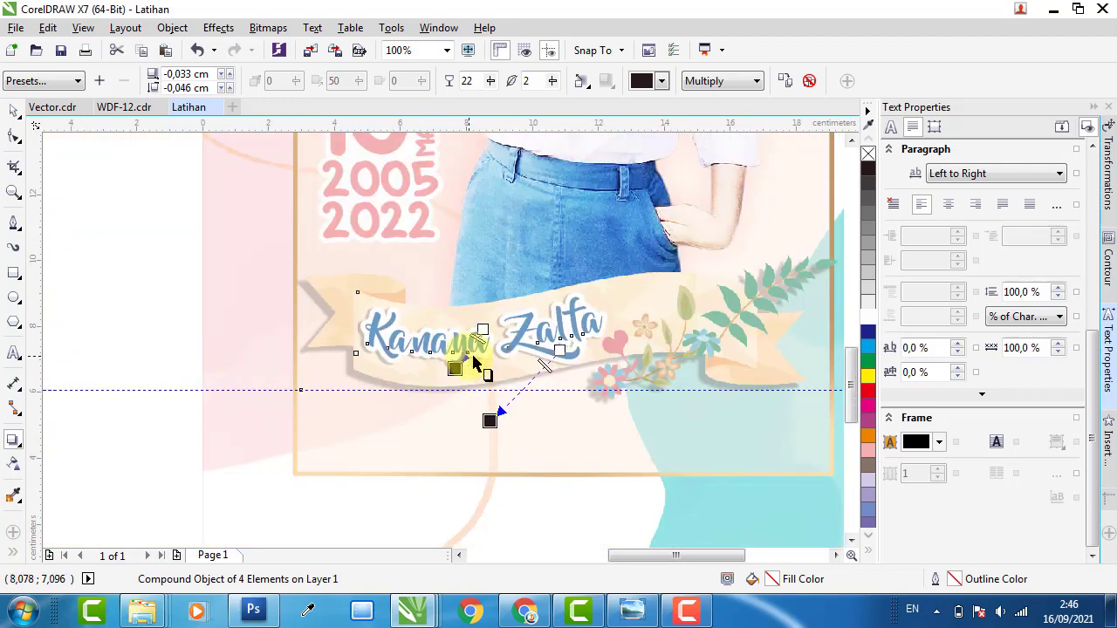
{"action": "scroll", "coordinate": [489, 357], "scroll_direction": "down", "scroll_amount": 1}
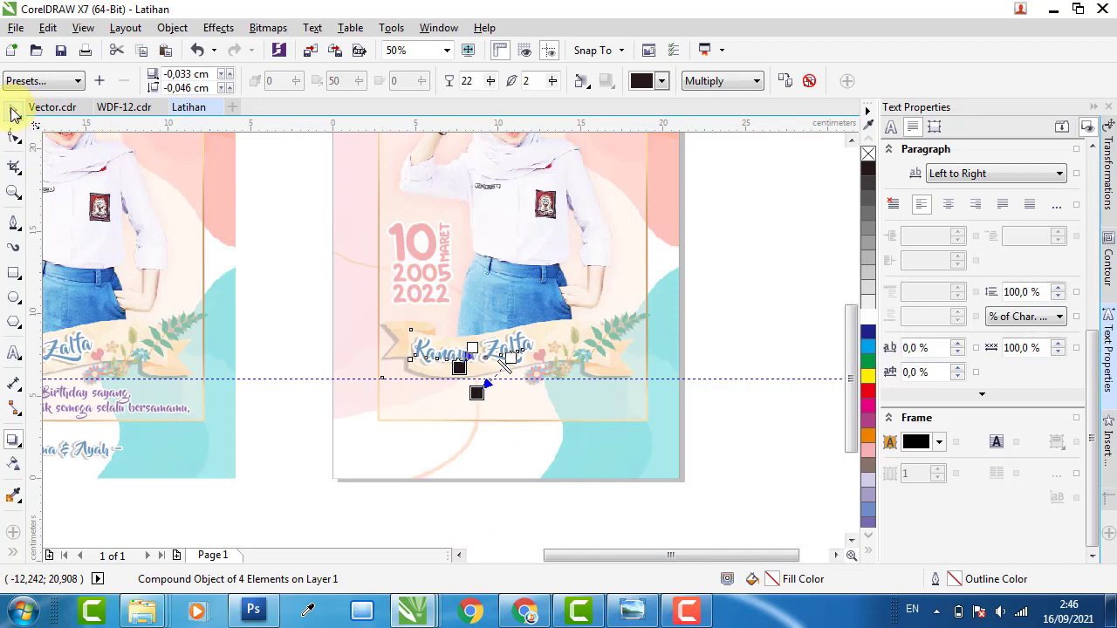
{"action": "left_click", "coordinate": [13, 111]}
{"action": "key", "text": "Escape"}
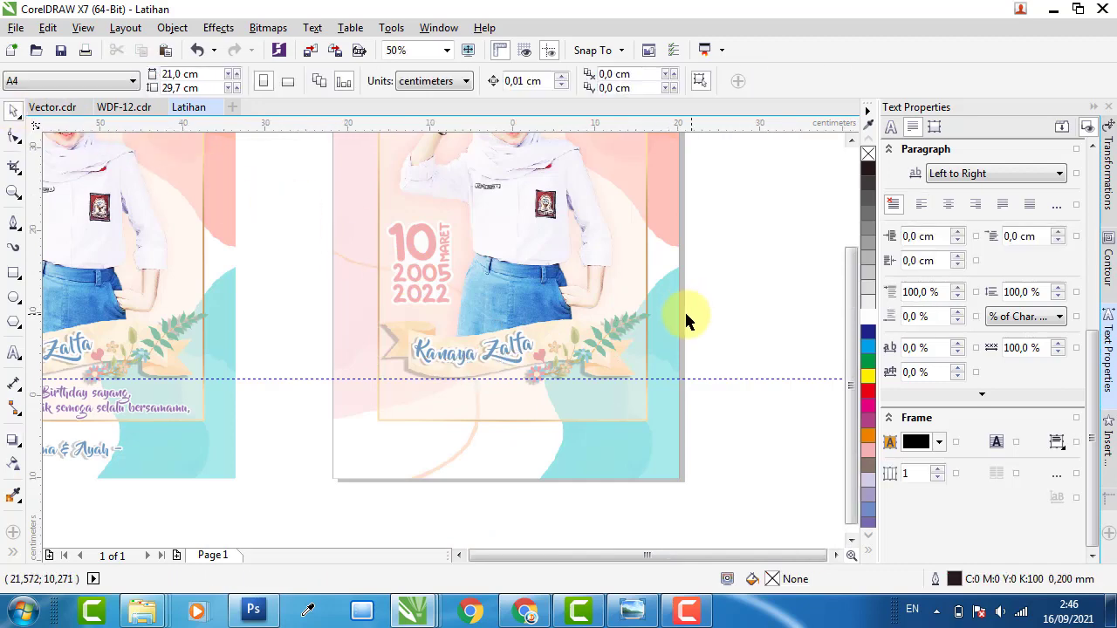
Examine the font, size, spacing and outline of the birthday message and the Mama & Ayah line on the reference poster.
{"action": "scroll", "coordinate": [685, 322], "scroll_direction": "down", "scroll_amount": 1}
{"action": "scroll", "coordinate": [349, 384], "scroll_direction": "up", "scroll_amount": 1}
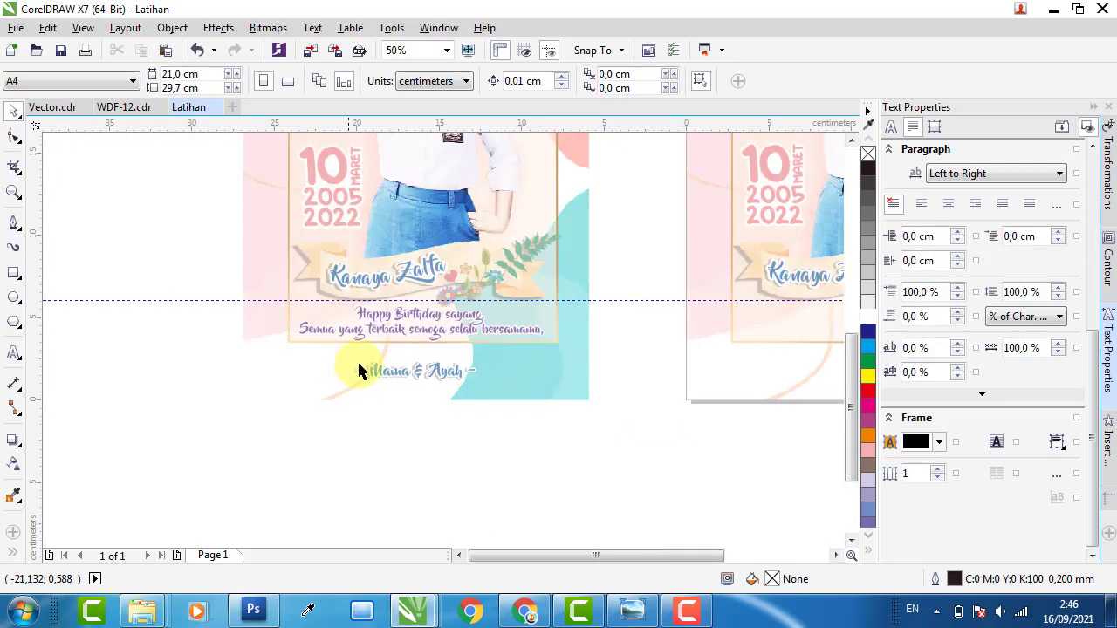
{"action": "scroll", "coordinate": [419, 340], "scroll_direction": "up", "scroll_amount": 1}
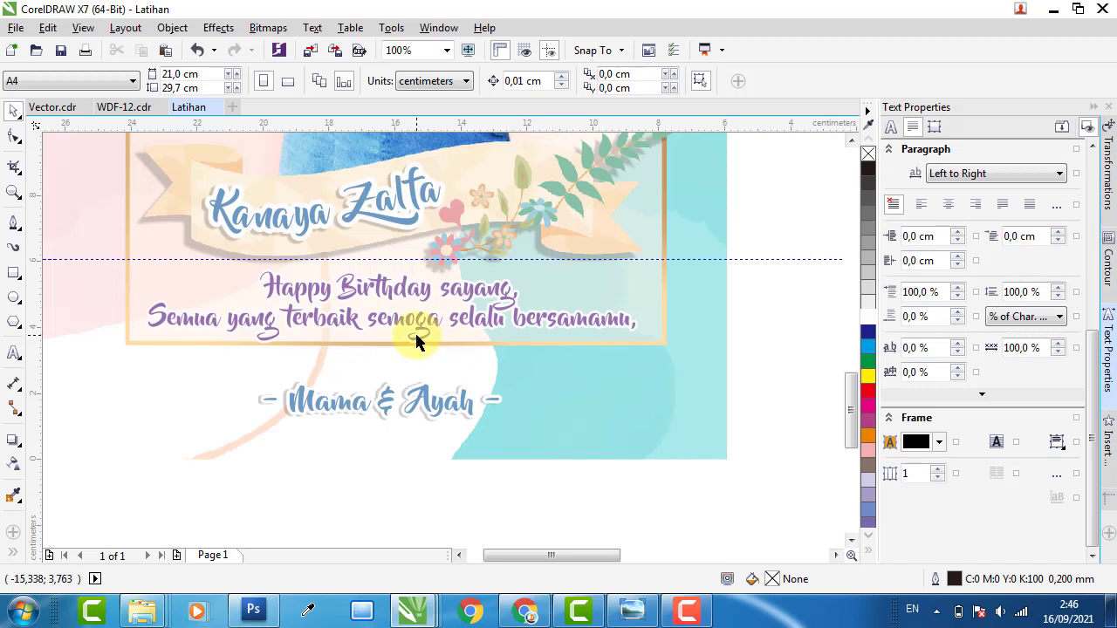
{"action": "scroll", "coordinate": [833, 323], "scroll_direction": "right", "scroll_amount": 1}
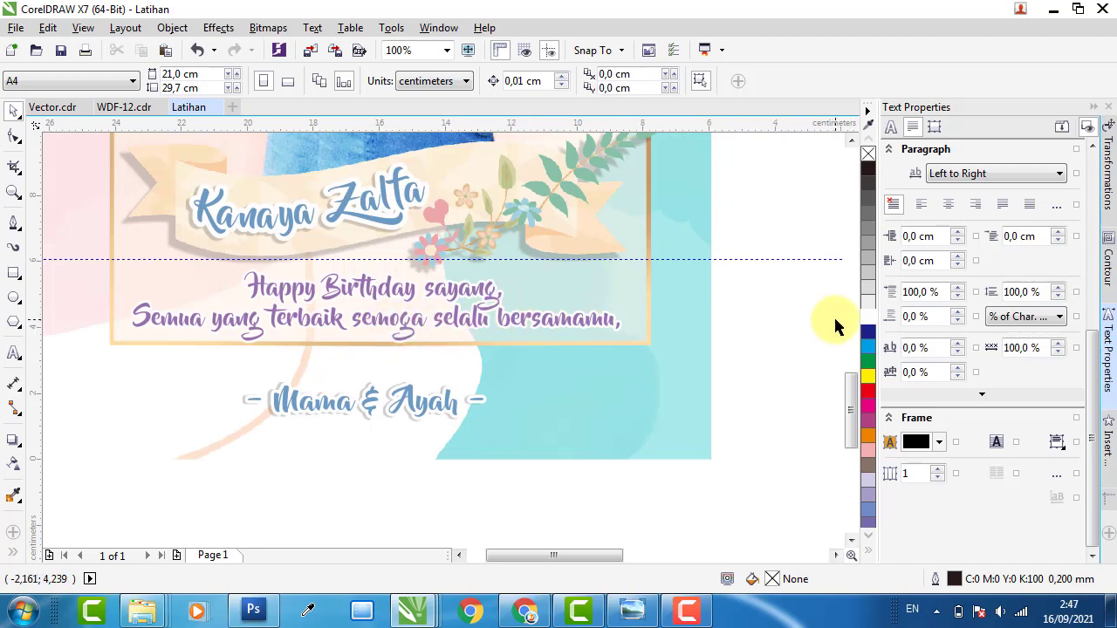
{"action": "left_click", "coordinate": [482, 297]}
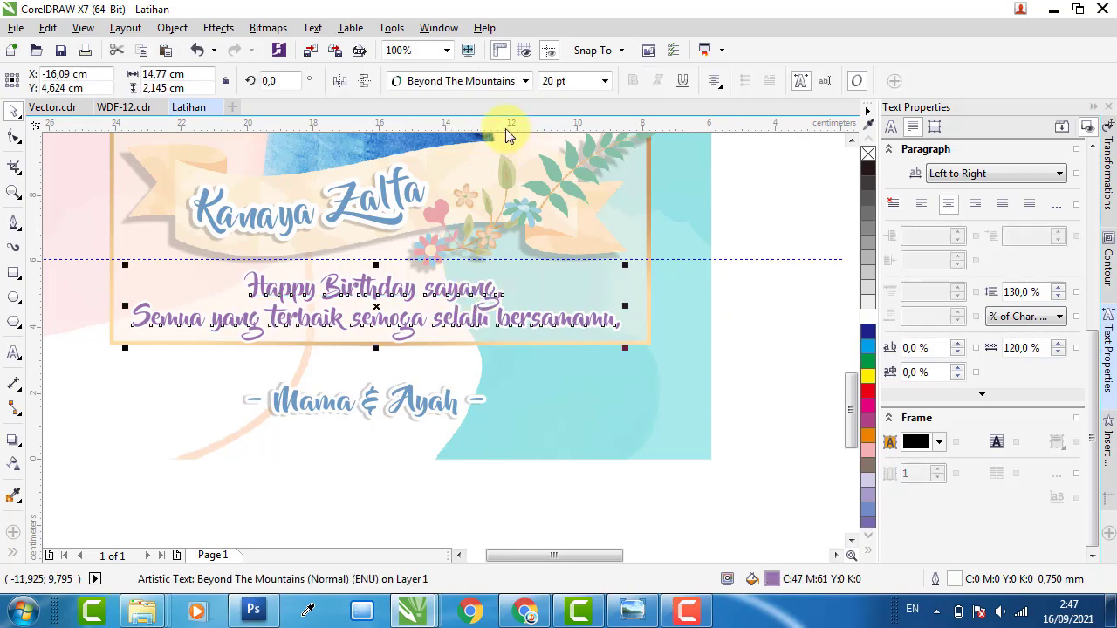
{"action": "left_click", "coordinate": [437, 419]}
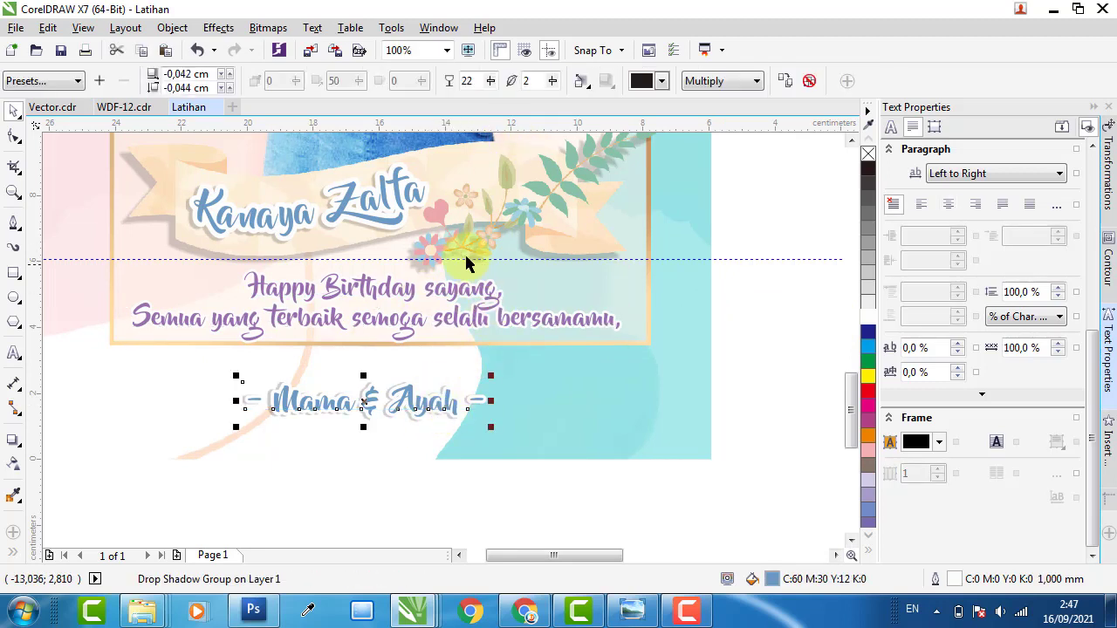
{"action": "left_click", "coordinate": [229, 478]}
{"action": "scroll", "coordinate": [150, 372], "scroll_direction": "down", "scroll_amount": 1}
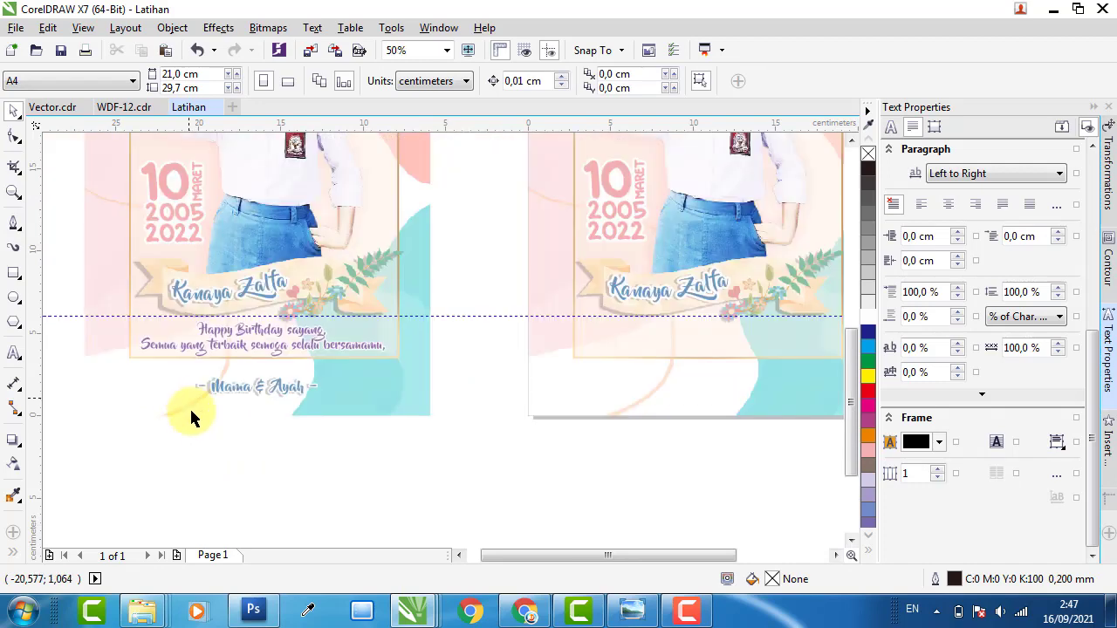
Move the birthday message and the Mama & Ayah line from the reference poster to the practice poster, centring them horizontally on its background.
{"action": "left_click_drag", "start_coordinate": [105, 445], "coordinate": [437, 311]}
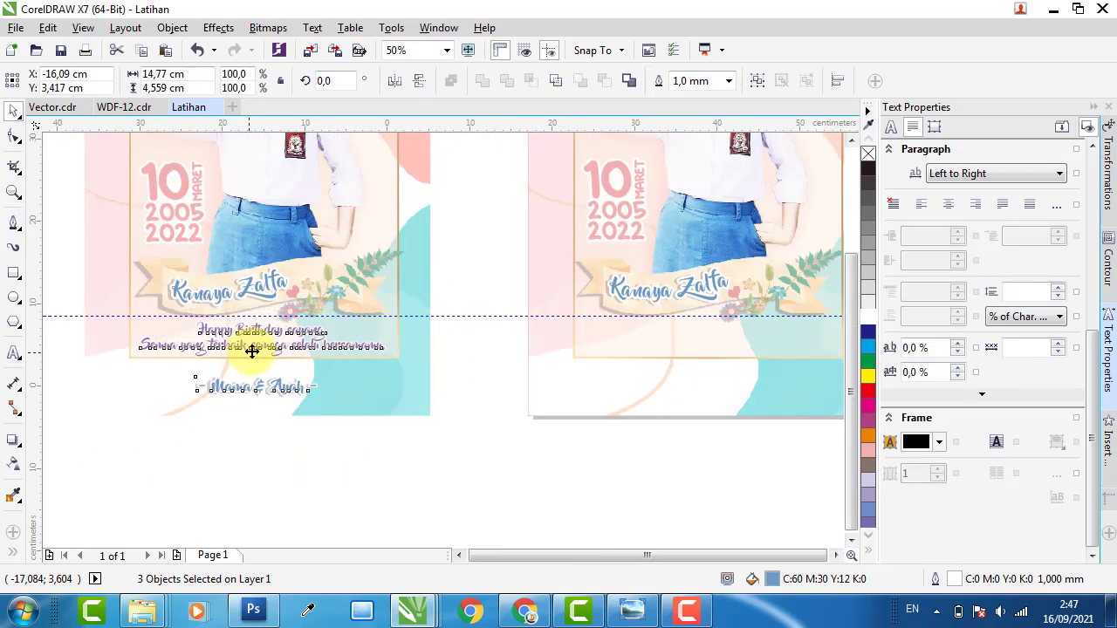
{"action": "scroll", "coordinate": [252, 351], "scroll_direction": "down", "scroll_amount": 1}
{"action": "left_click_drag", "start_coordinate": [253, 352], "coordinate": [466, 354]}
{"action": "scroll", "coordinate": [509, 364], "scroll_direction": "up", "scroll_amount": 1}
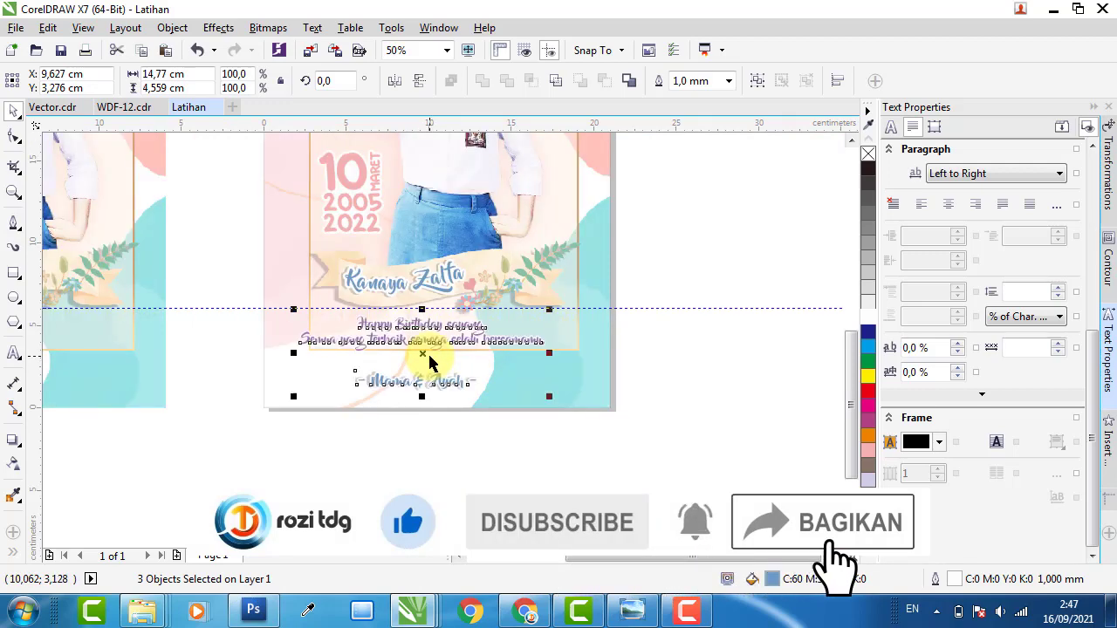
{"action": "left_click", "coordinate": [594, 332], "text": "shift"}
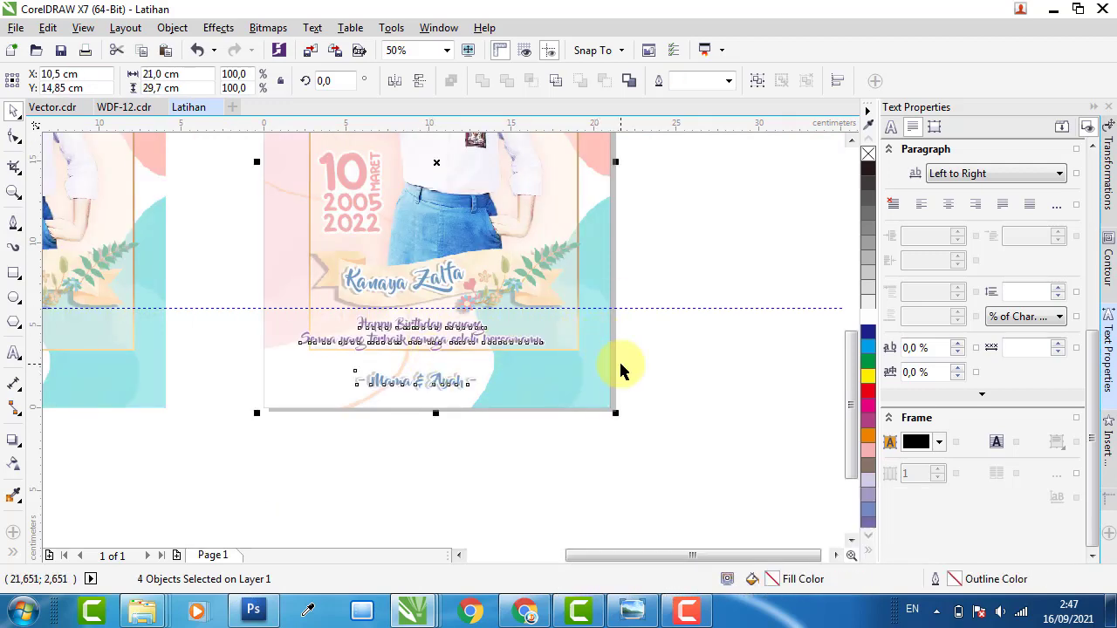
{"action": "key", "text": "c"}
{"action": "left_click", "coordinate": [704, 390]}
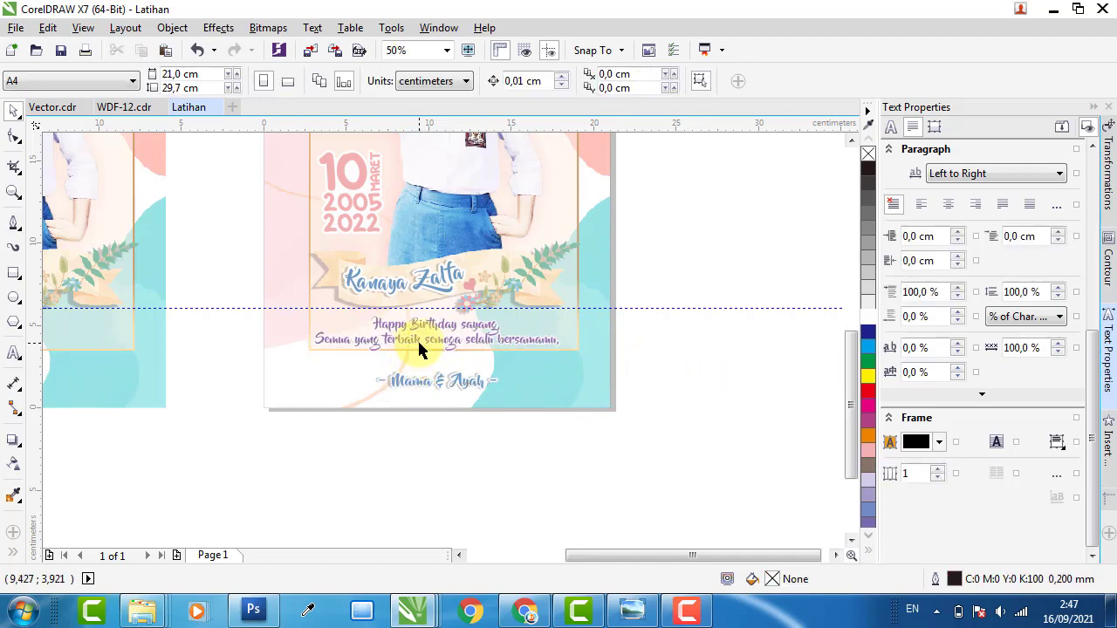
Shift the birthday message right to a horizontal position of about 10.98 cm and move the Mama & Ayah line slightly right beneath it.
{"action": "left_click", "coordinate": [419, 345]}
{"action": "scroll", "coordinate": [437, 342], "scroll_direction": "up", "scroll_amount": 1}
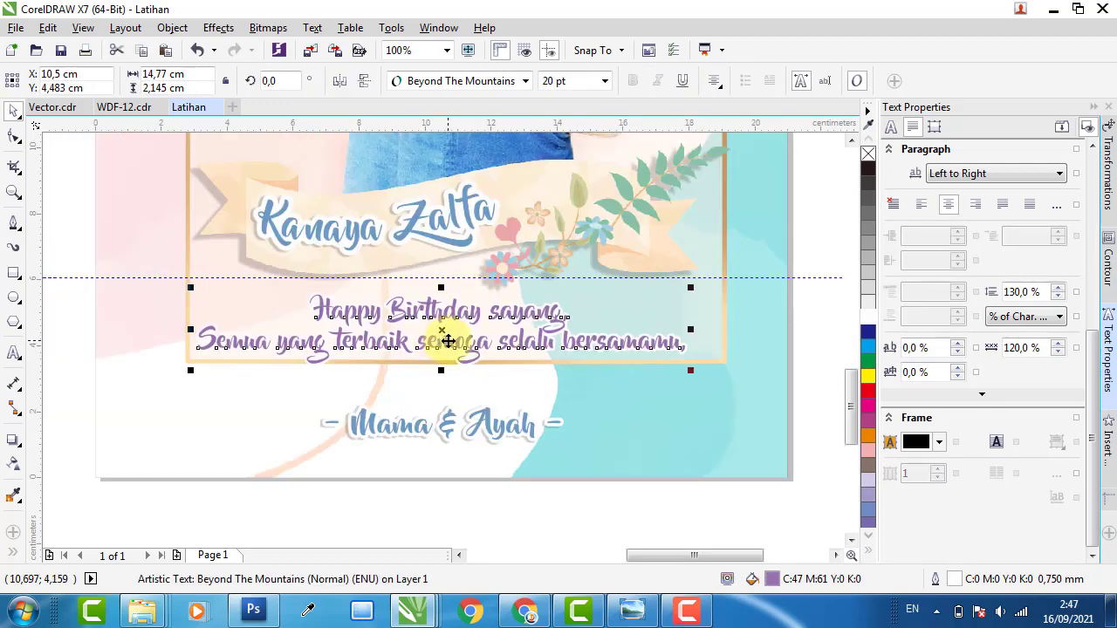
{"action": "left_click_drag", "start_coordinate": [448, 340], "coordinate": [463, 344]}
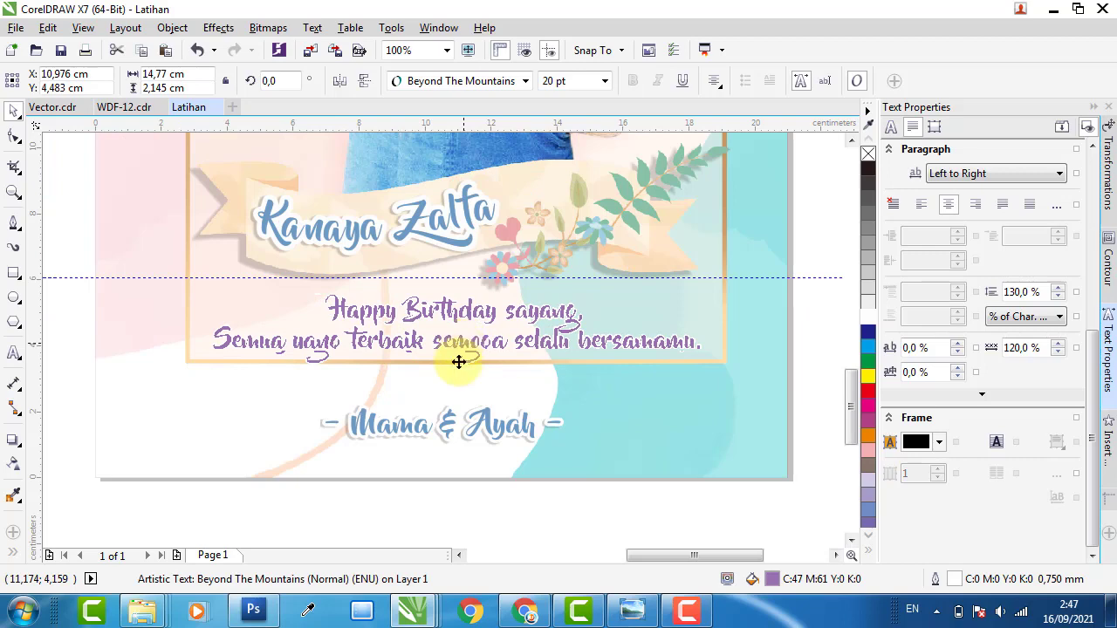
{"action": "left_click", "coordinate": [448, 424]}
{"action": "left_click_drag", "start_coordinate": [448, 424], "coordinate": [457, 424]}
{"action": "scroll", "coordinate": [457, 425], "scroll_direction": "down", "scroll_amount": 1}
{"action": "left_click", "coordinate": [549, 472]}
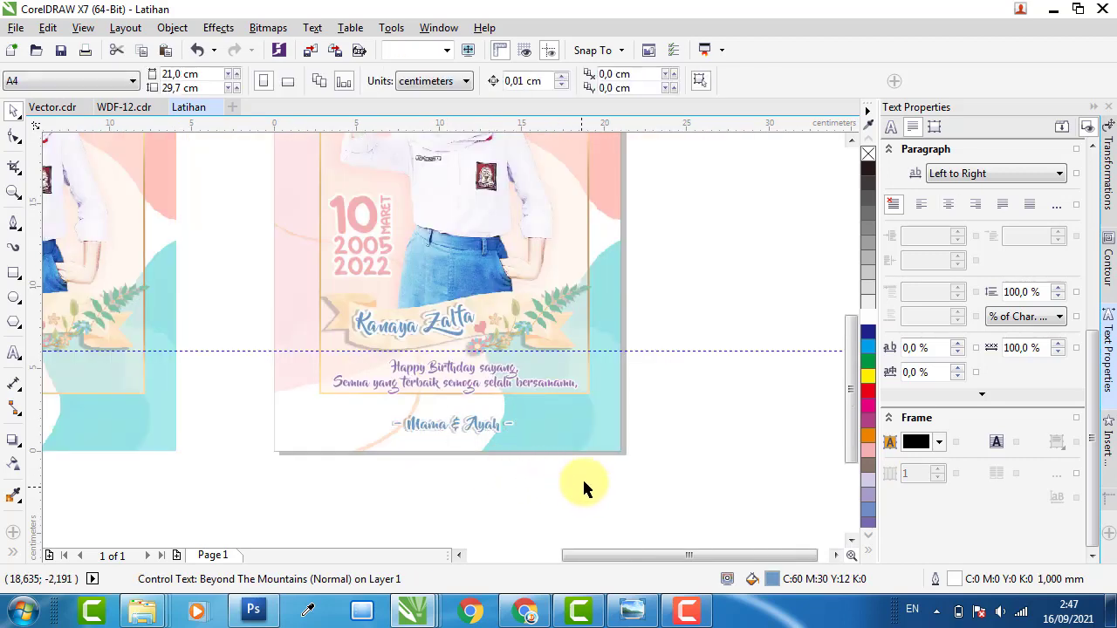
Select all objects of the practice poster and group them.
{"action": "scroll", "coordinate": [647, 401], "scroll_direction": "down", "scroll_amount": 1}
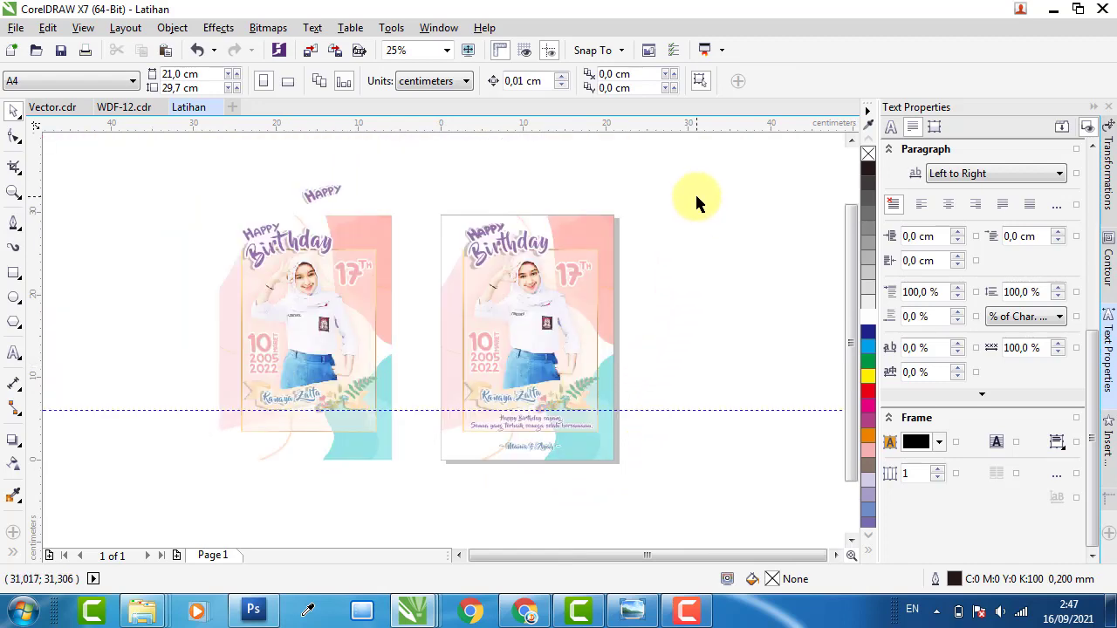
{"action": "left_click_drag", "start_coordinate": [406, 519], "coordinate": [406, 520]}
{"action": "right_click", "coordinate": [528, 294]}
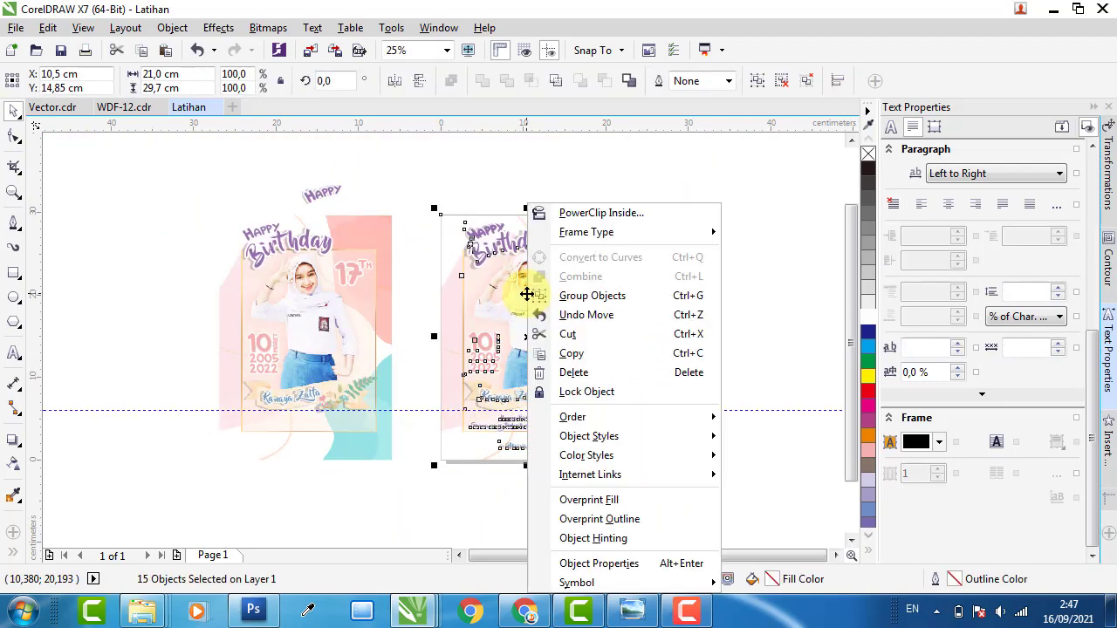
{"action": "left_click", "coordinate": [569, 297]}
Delete the reference poster together with the loose HAPPY text above it, and fit the page in view.
{"action": "left_click", "coordinate": [417, 159]}
{"action": "left_click_drag", "start_coordinate": [417, 159], "coordinate": [174, 494]}
{"action": "key", "text": "Delete"}
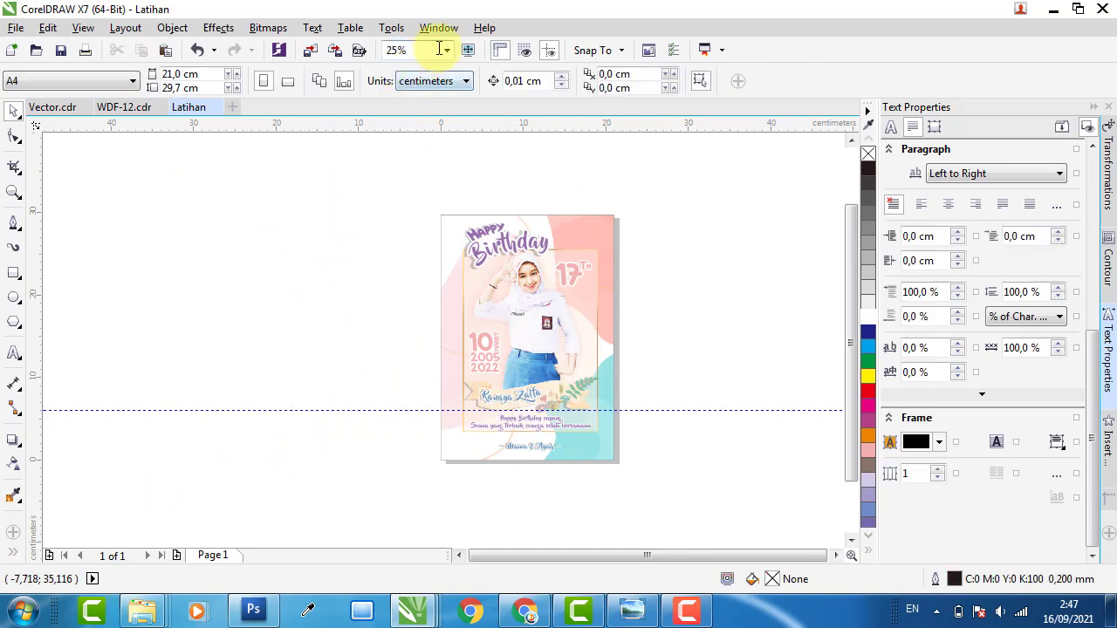
{"action": "left_click", "coordinate": [446, 50]}
{"action": "left_click", "coordinate": [440, 82]}
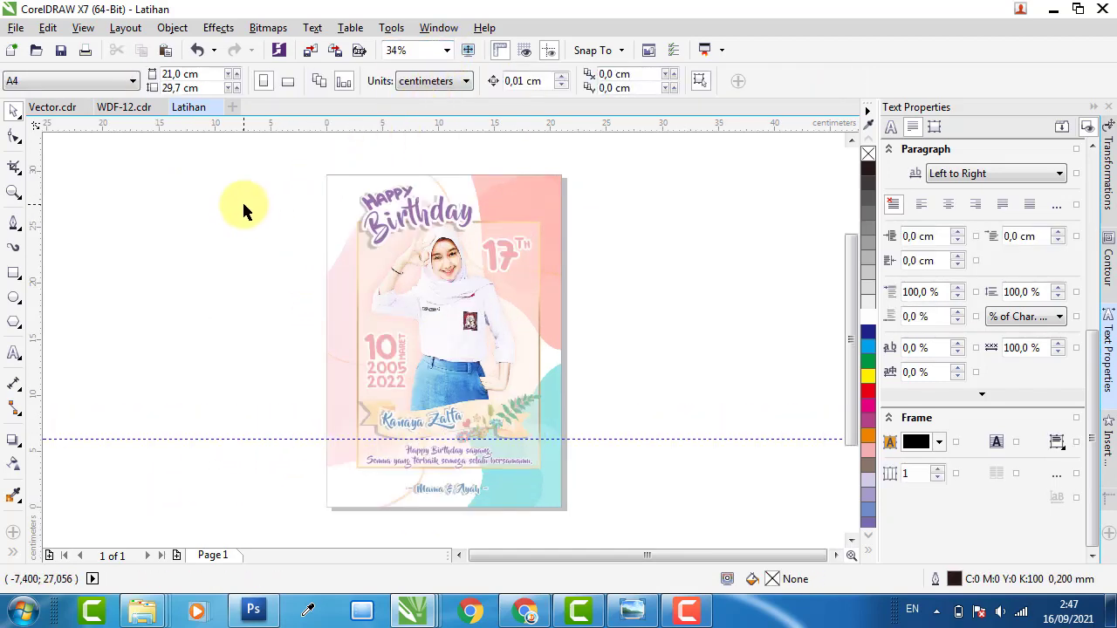
Save the drawing to the Desktop as a CorelDRAW file named Latihan.
{"action": "left_click", "coordinate": [16, 27]}
{"action": "left_click", "coordinate": [53, 193]}
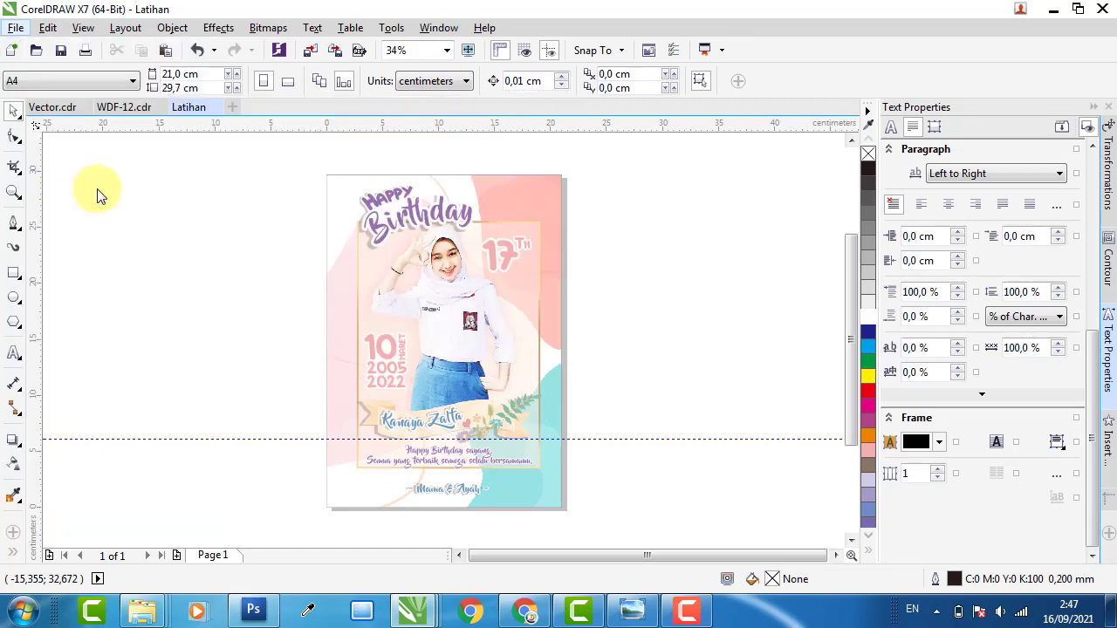
{"action": "left_click", "coordinate": [210, 151]}
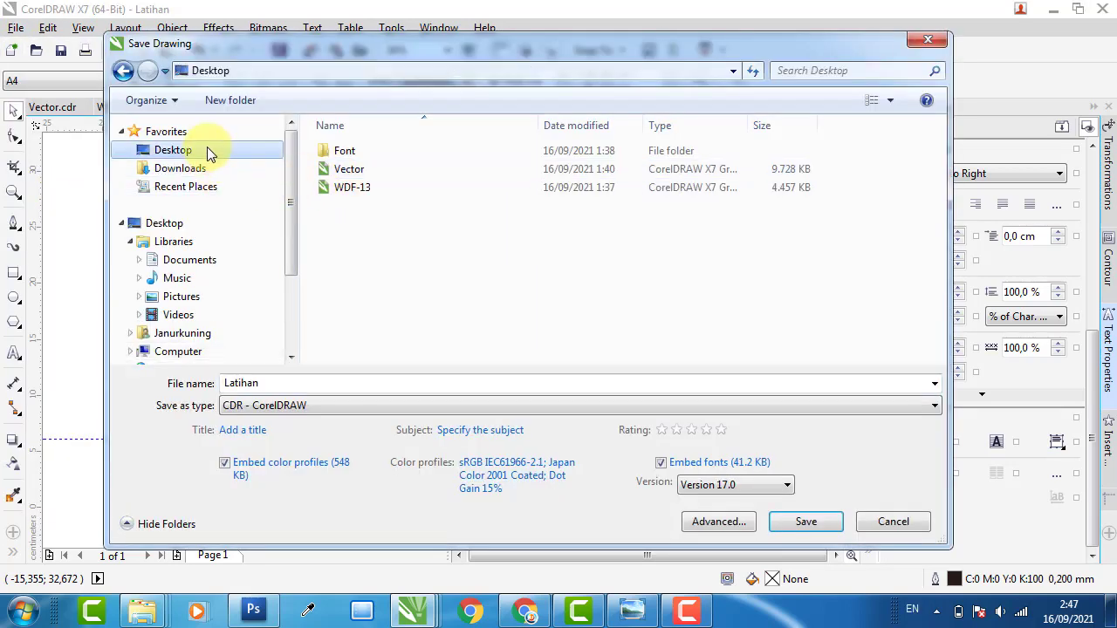
{"action": "double_click", "coordinate": [269, 383]}
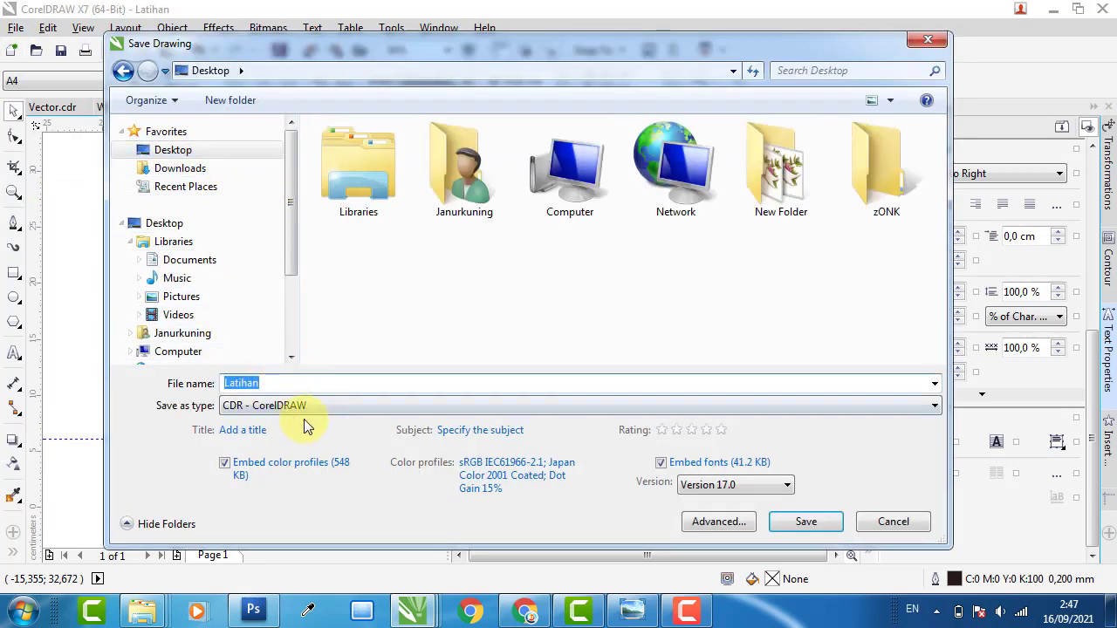
{"action": "left_click", "coordinate": [826, 525]}
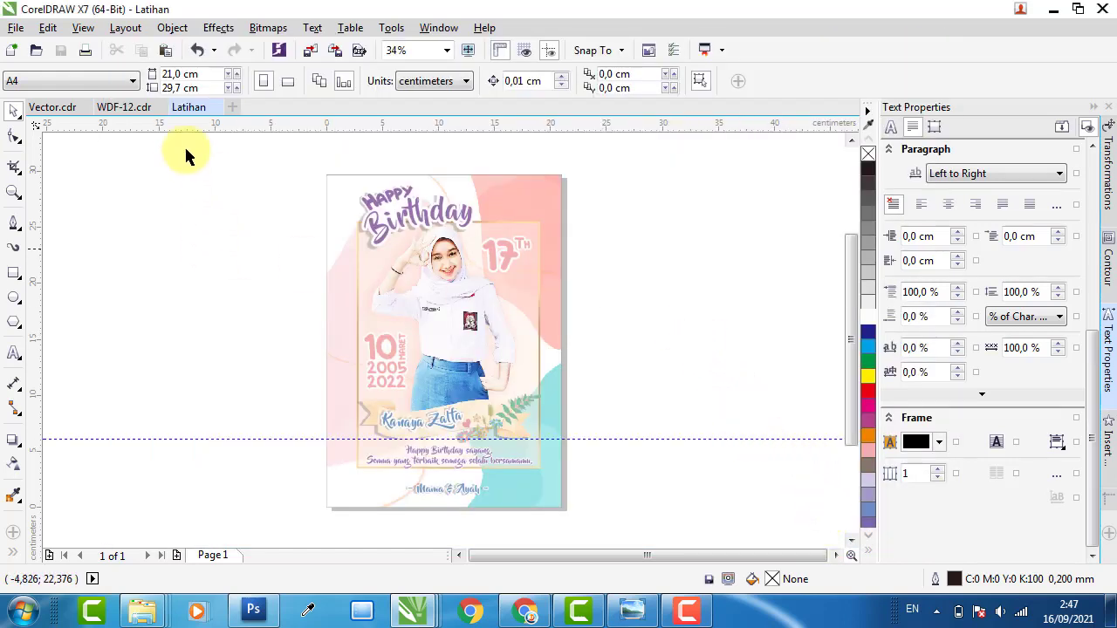
Start a JPEG export of the poster to the Desktop under the file name Latihan.
{"action": "left_click", "coordinate": [16, 27]}
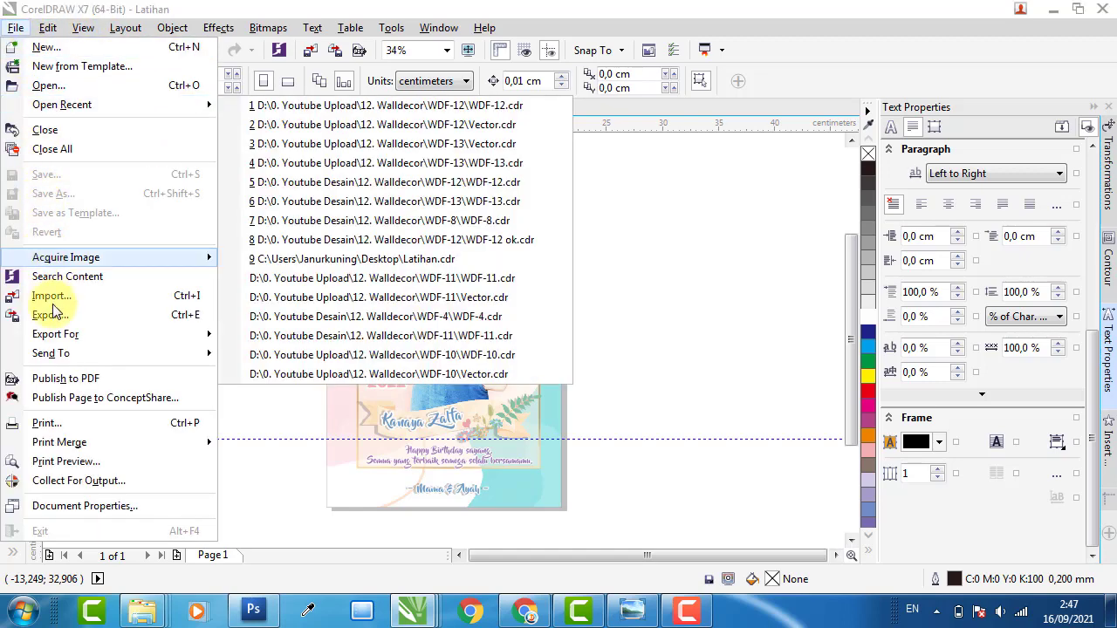
{"action": "left_click", "coordinate": [367, 155]}
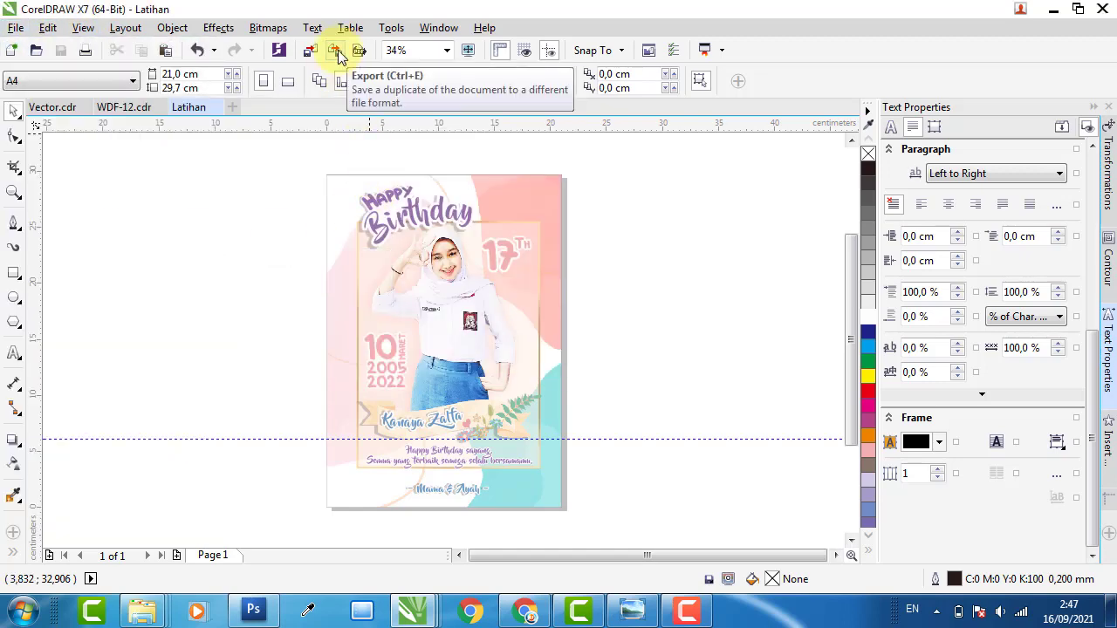
{"action": "left_click", "coordinate": [335, 50]}
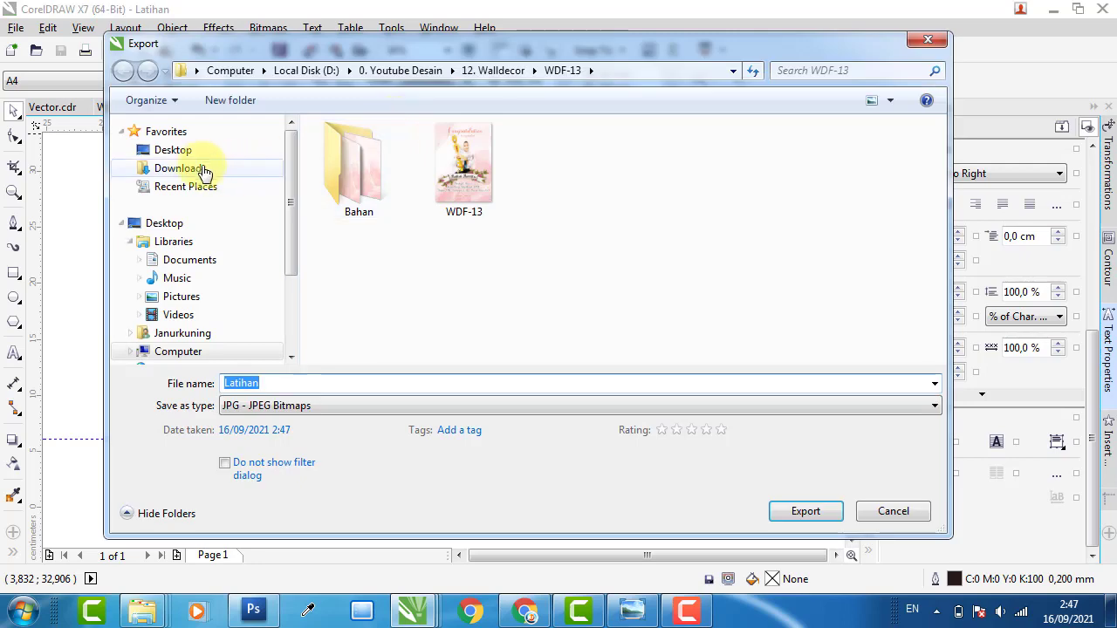
{"action": "left_click", "coordinate": [204, 152]}
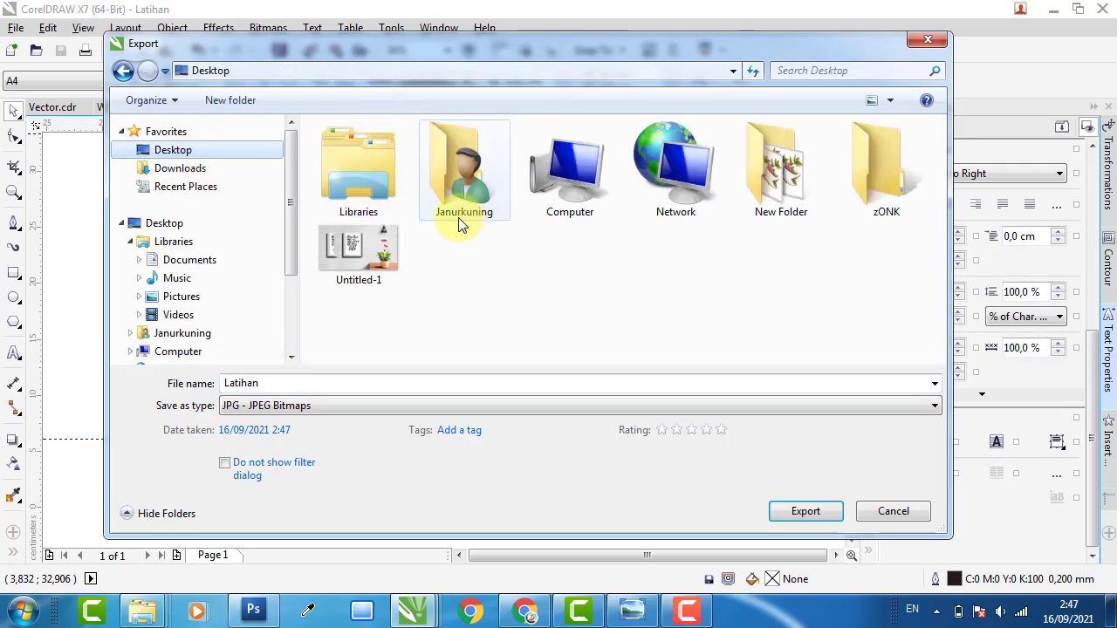
{"action": "left_click", "coordinate": [497, 408]}
{"action": "left_click", "coordinate": [279, 9]}
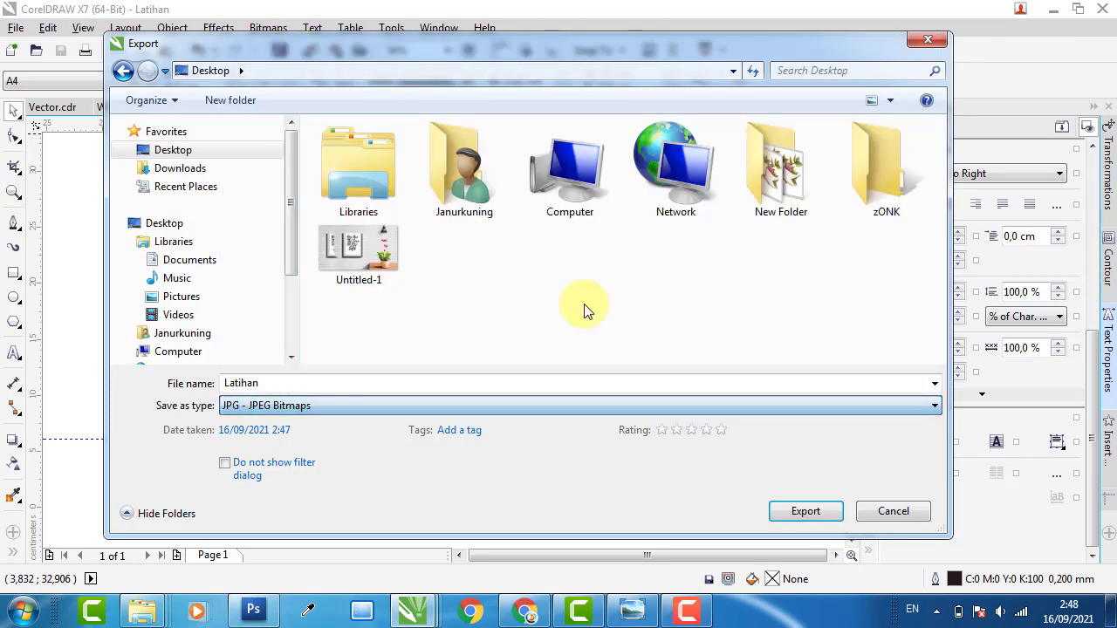
{"action": "left_click", "coordinate": [803, 512]}
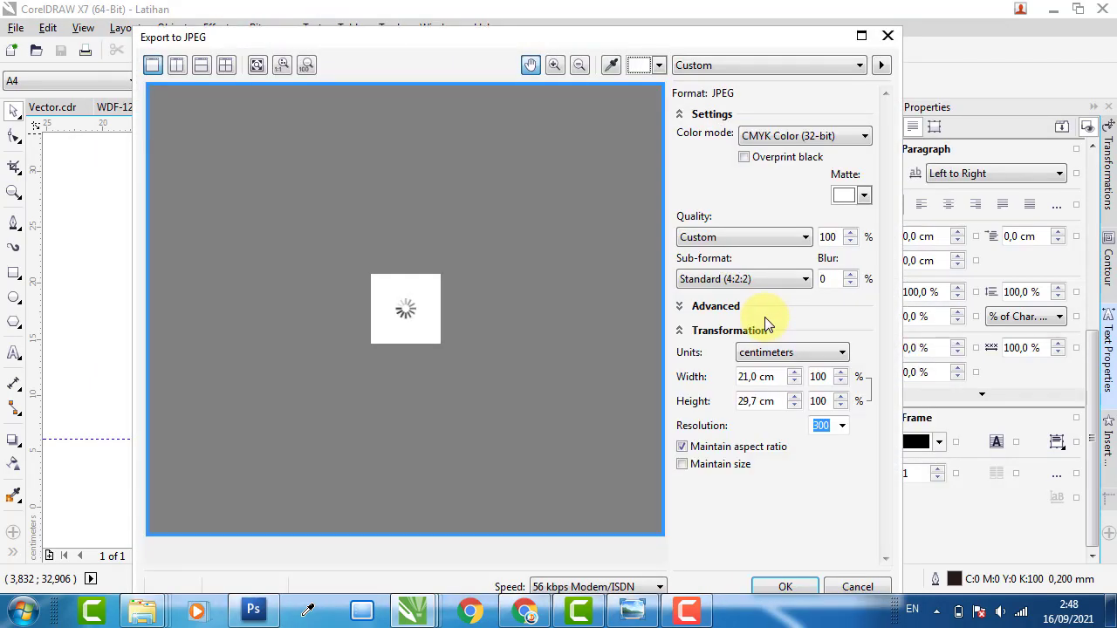
Finish the JPEG export with CMYK Color (32-bit) and a resolution of 300.
{"action": "left_click", "coordinate": [860, 138]}
{"action": "left_click", "coordinate": [783, 183]}
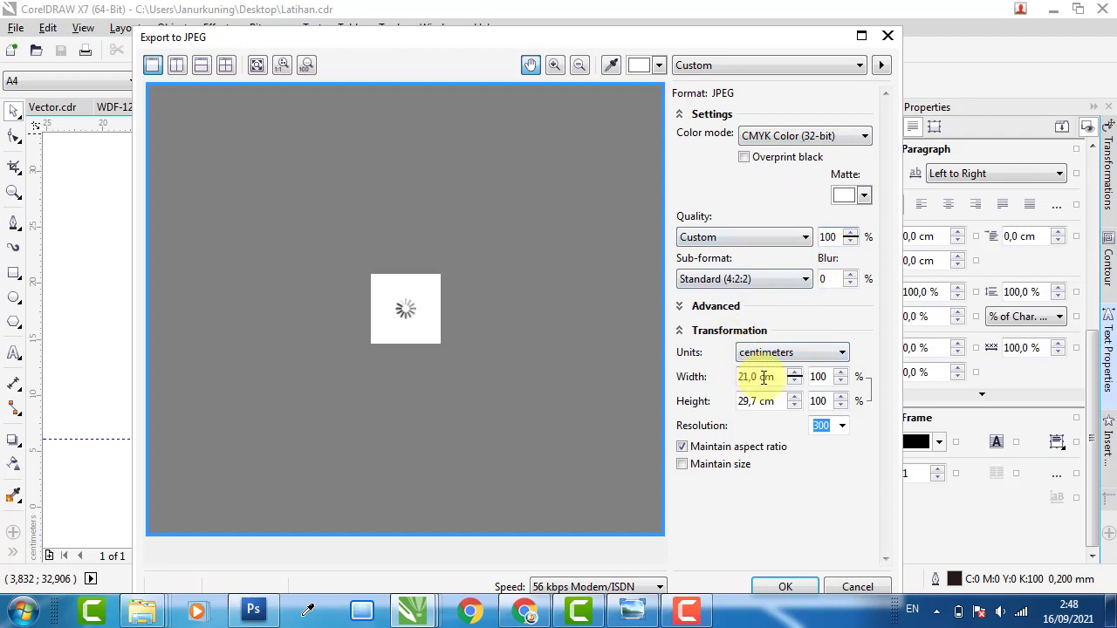
{"action": "left_click", "coordinate": [839, 427]}
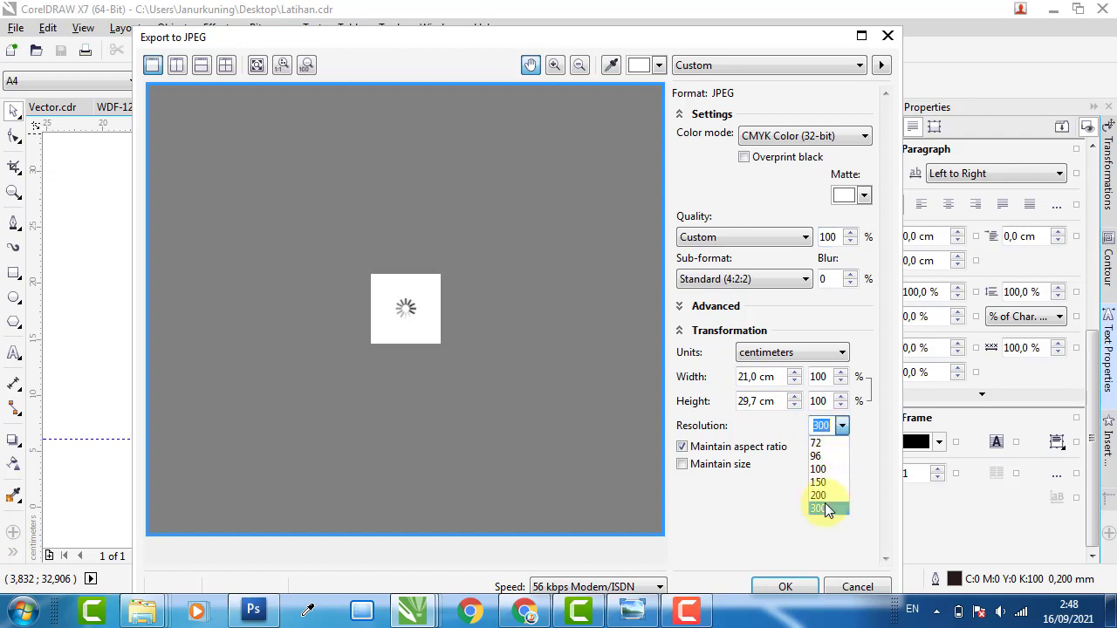
{"action": "left_click", "coordinate": [827, 509]}
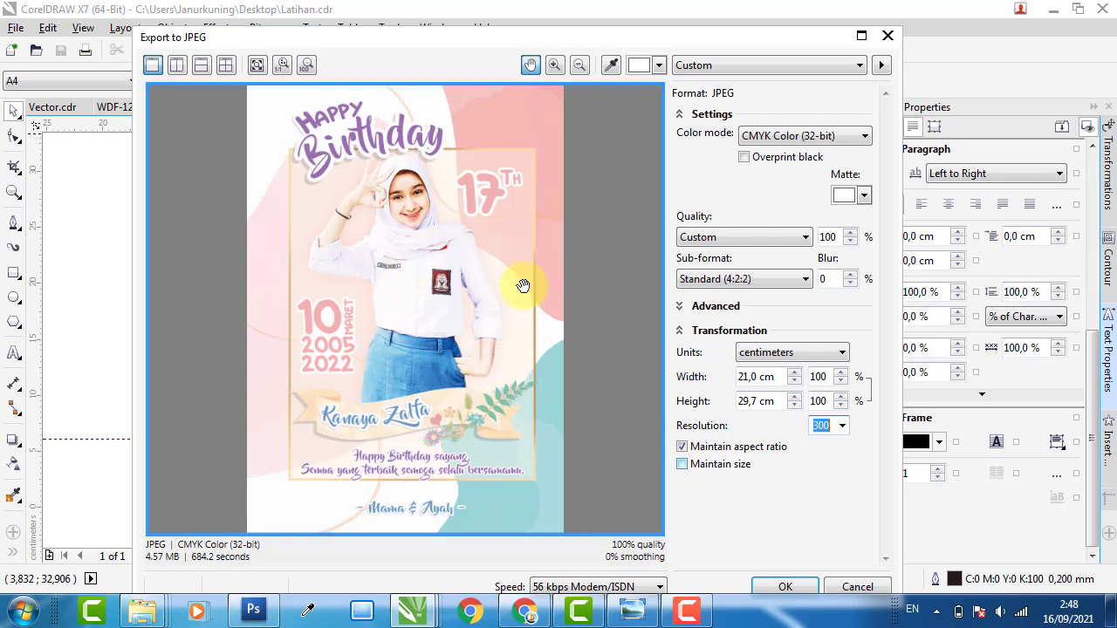
{"action": "left_click", "coordinate": [790, 589]}
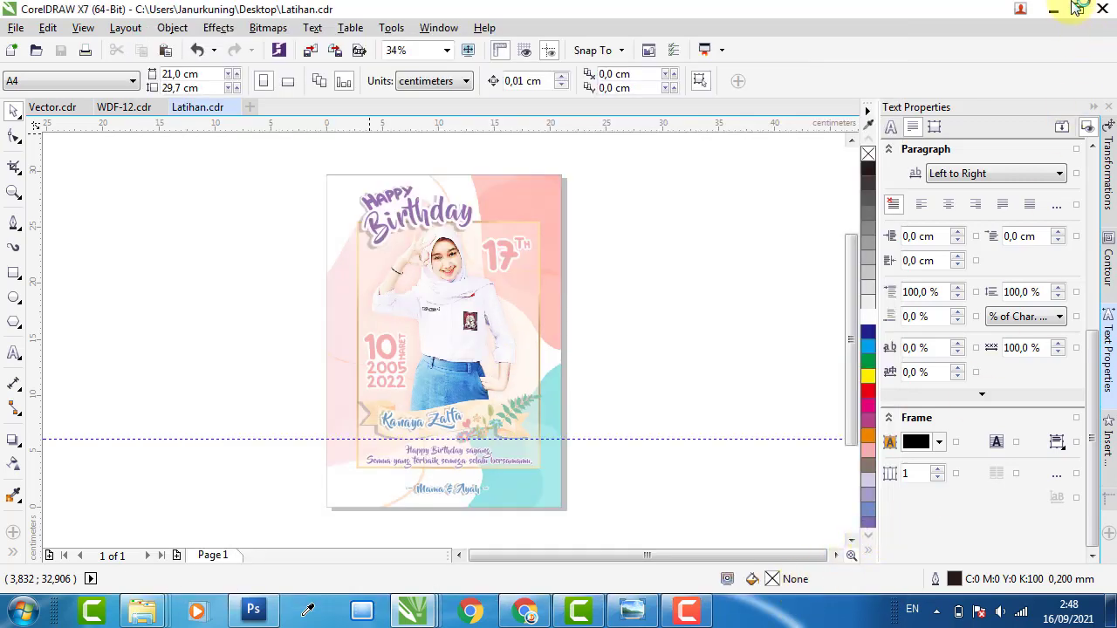
Switch to the Windows desktop and open the exported Latihan image in Windows Photo Viewer.
{"action": "left_click", "coordinate": [1110, 611]}
{"action": "left_click", "coordinate": [1110, 611]}
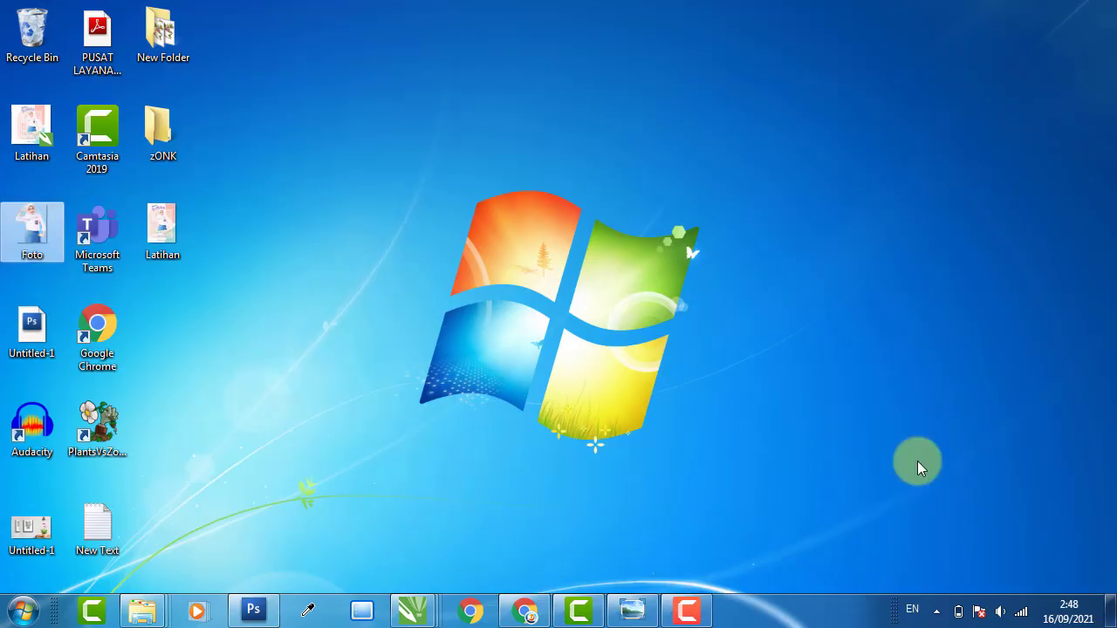
{"action": "left_click", "coordinate": [280, 231]}
{"action": "left_click", "coordinate": [177, 222]}
{"action": "double_click", "coordinate": [178, 226]}
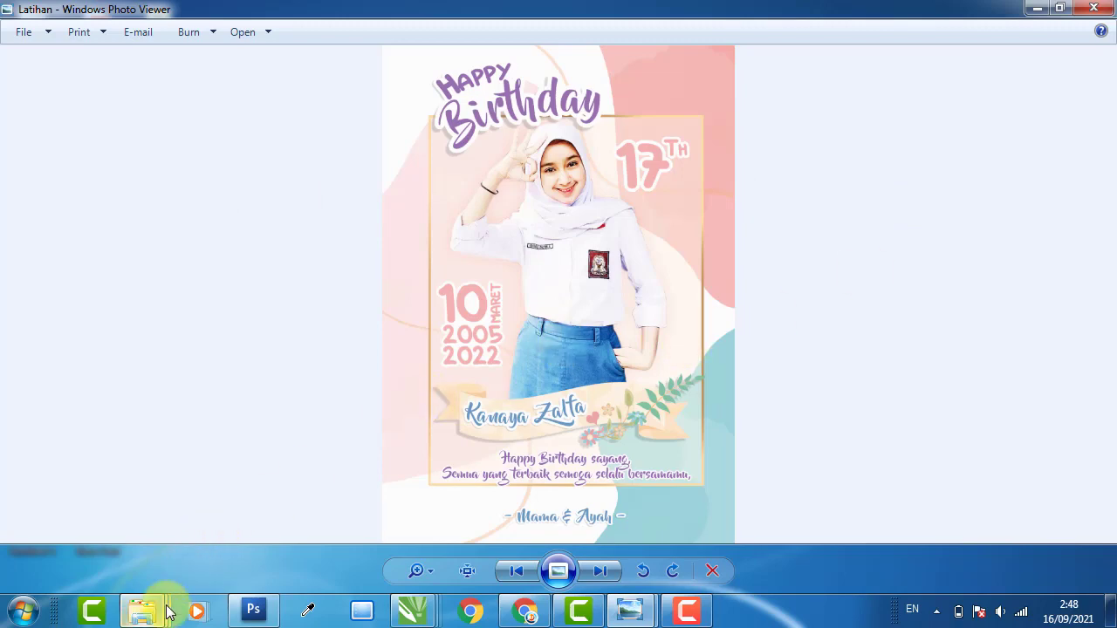
Switch to the file explorer's wall decor thumbnail folder and open the WDF-12 mockup image.
{"action": "mouse_move", "coordinate": [144, 610]}
{"action": "left_click", "coordinate": [174, 516]}
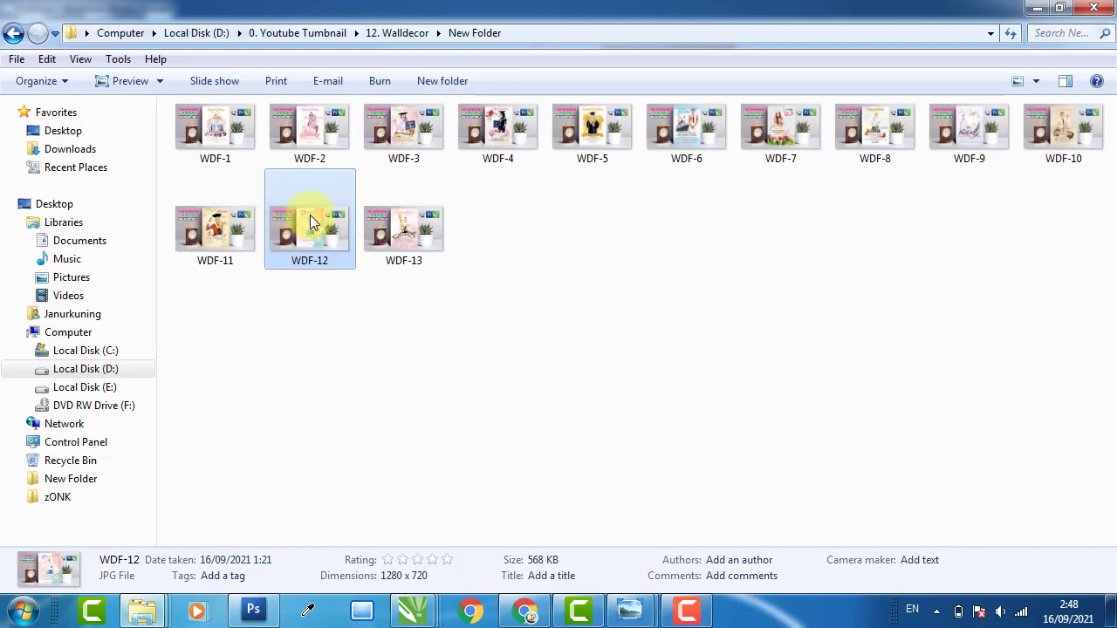
{"action": "double_click", "coordinate": [330, 234]}
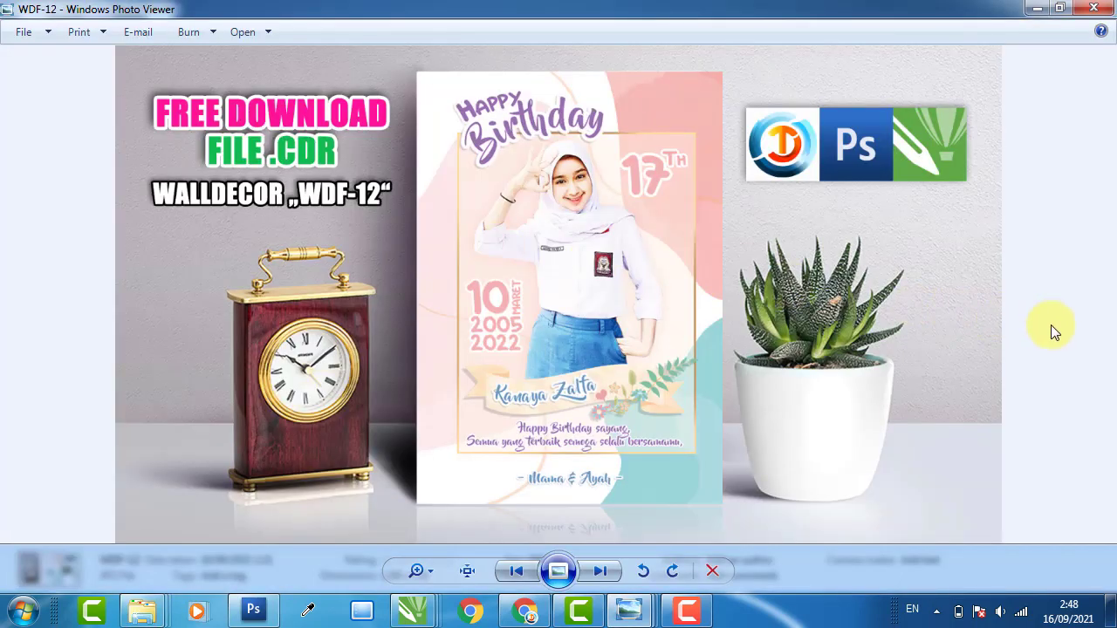